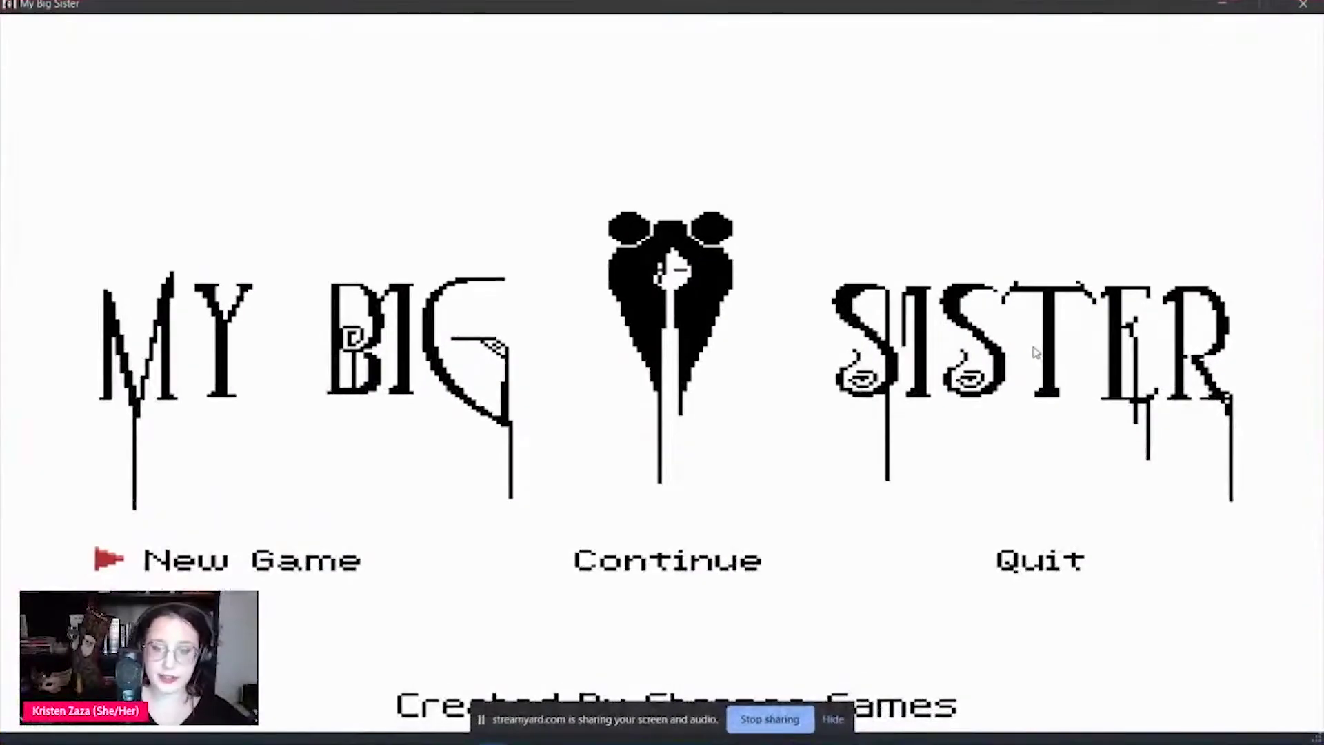
- Lower the volume to 60 and bring the My Big Sister window back to the front
key("XF86AudioLowerVolume")
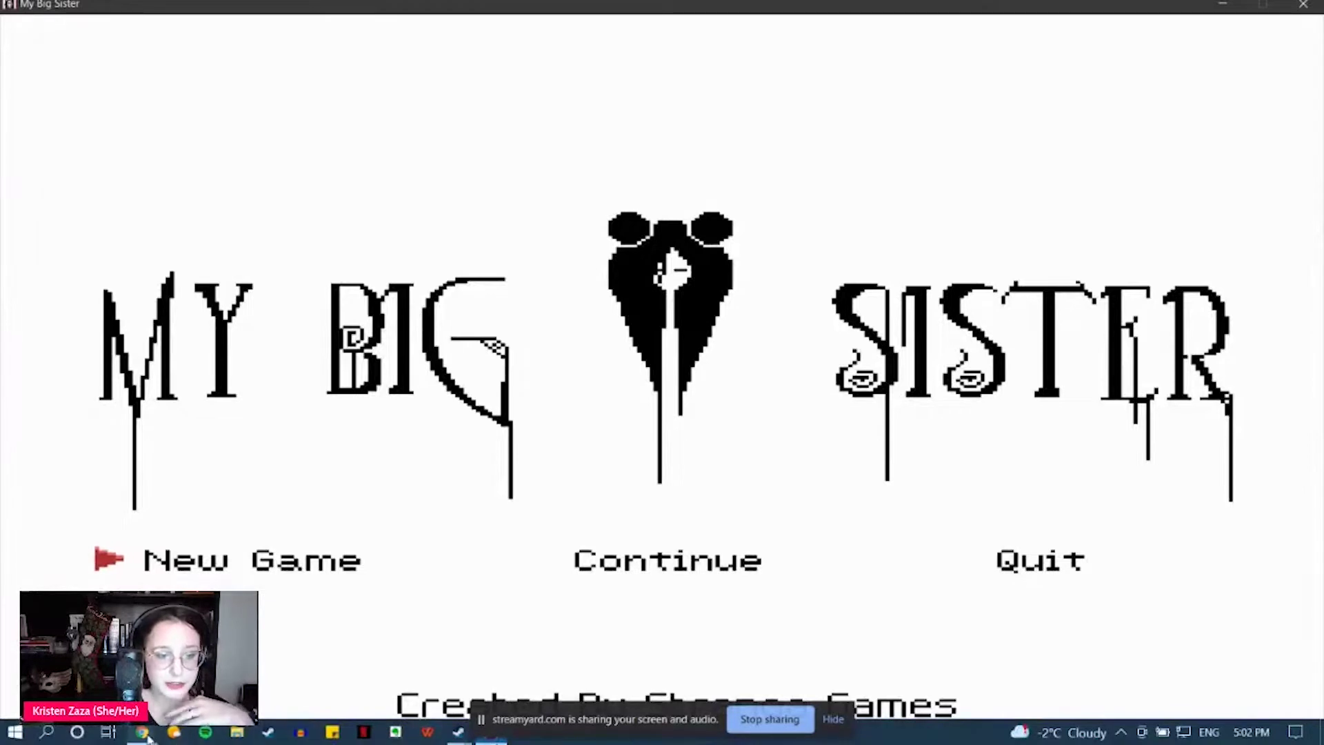
mouse_move(142, 732)
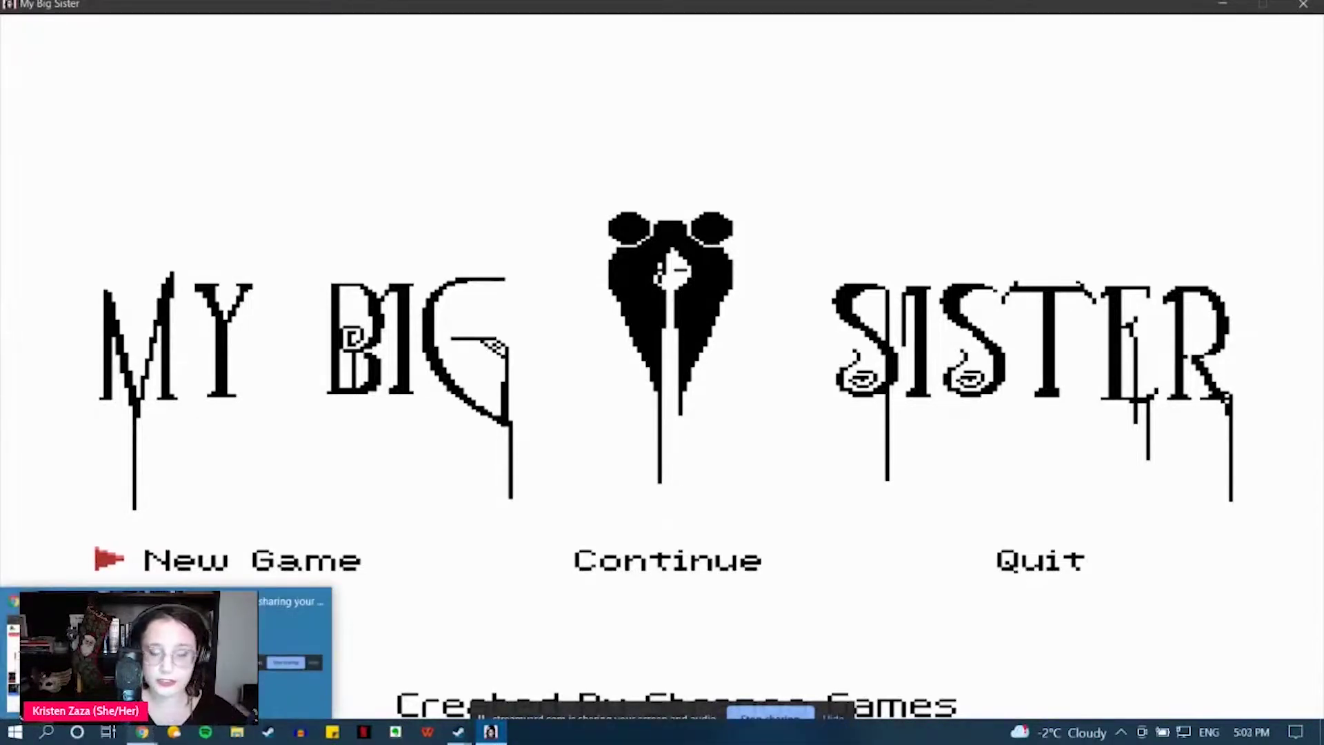
left_click(142, 732)
left_click(490, 732)
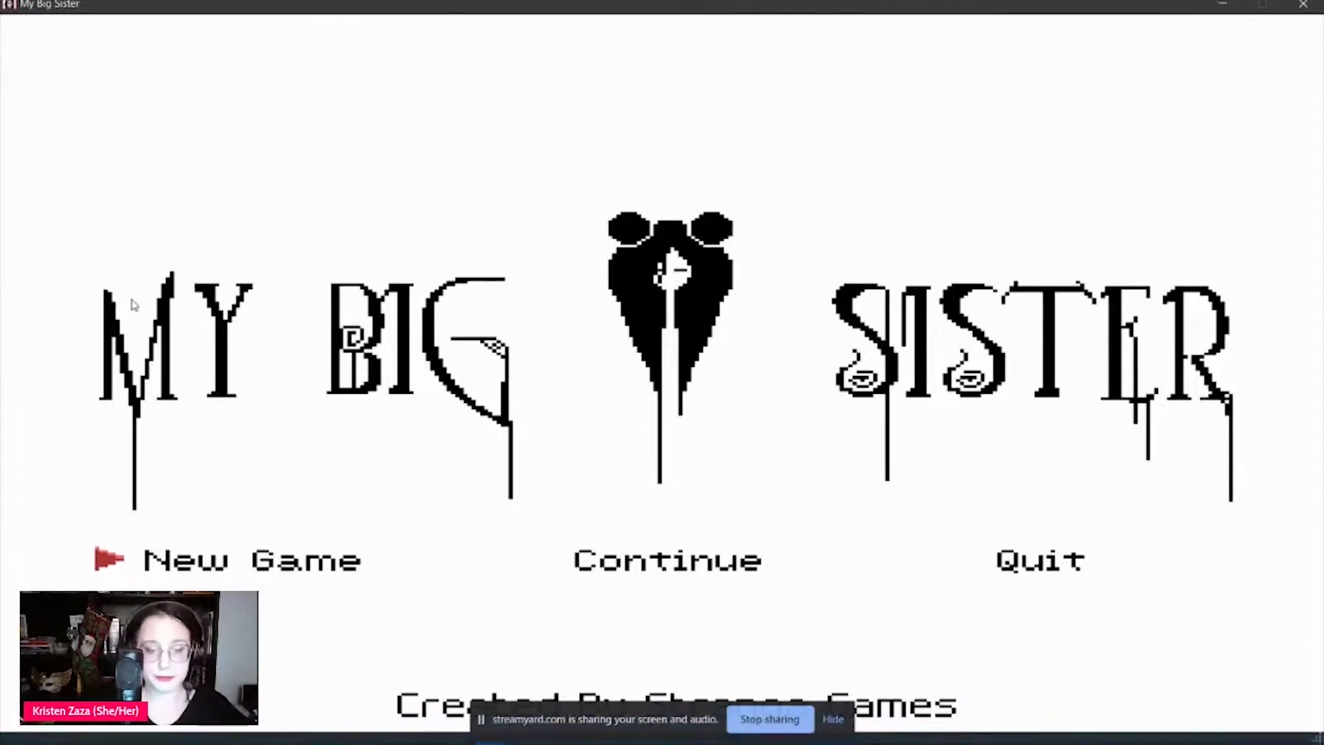
- Confirm overwriting the old save so the new game opens on the night market street
key("Return")
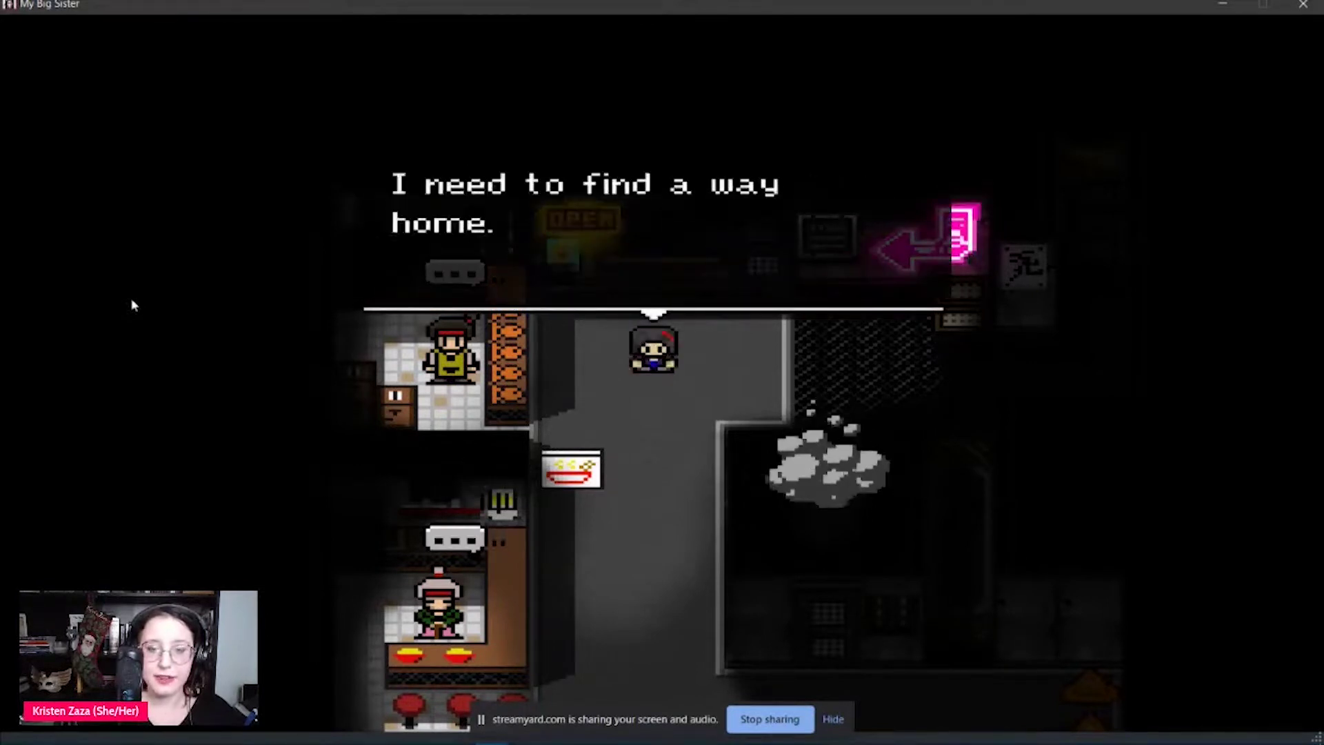
- Dismiss the opening thought and walk the girl up beside the shop counter
key("Return")
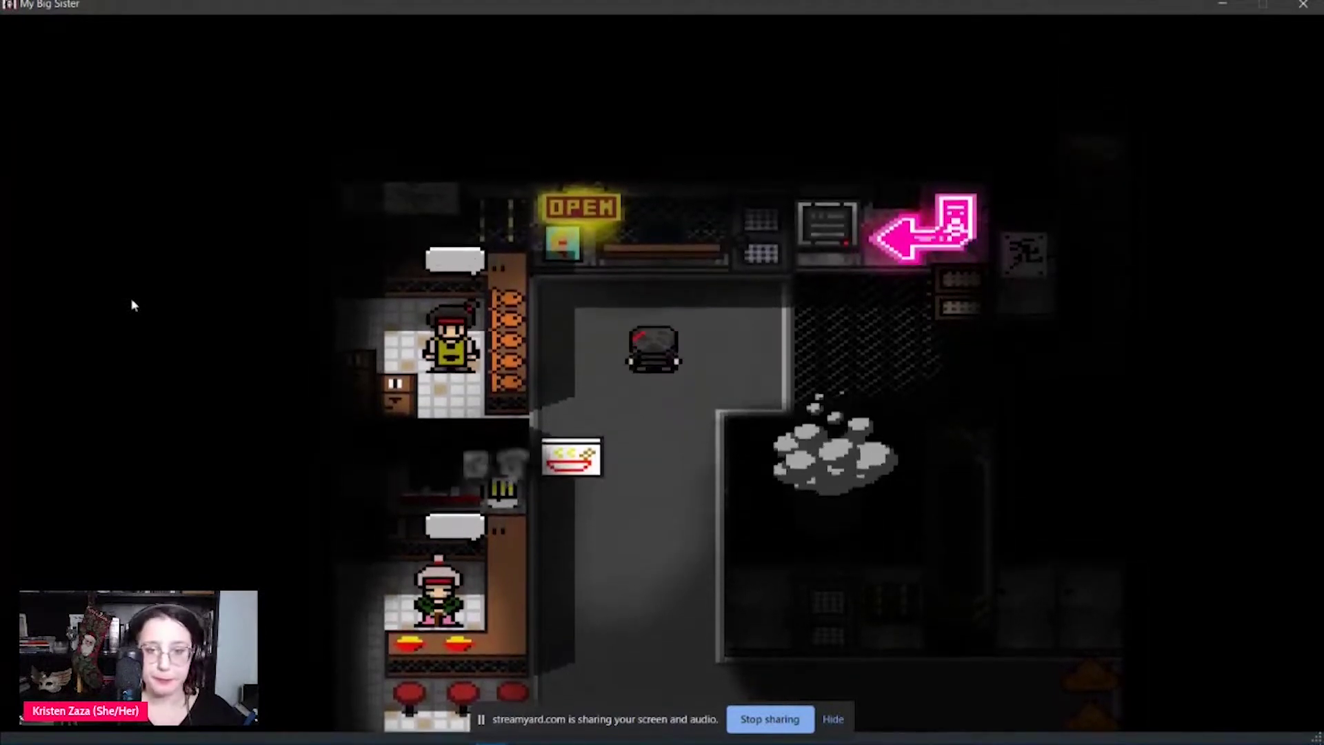
key("Right")
key("Right")
key("Left")
key("Right")
key("Left")
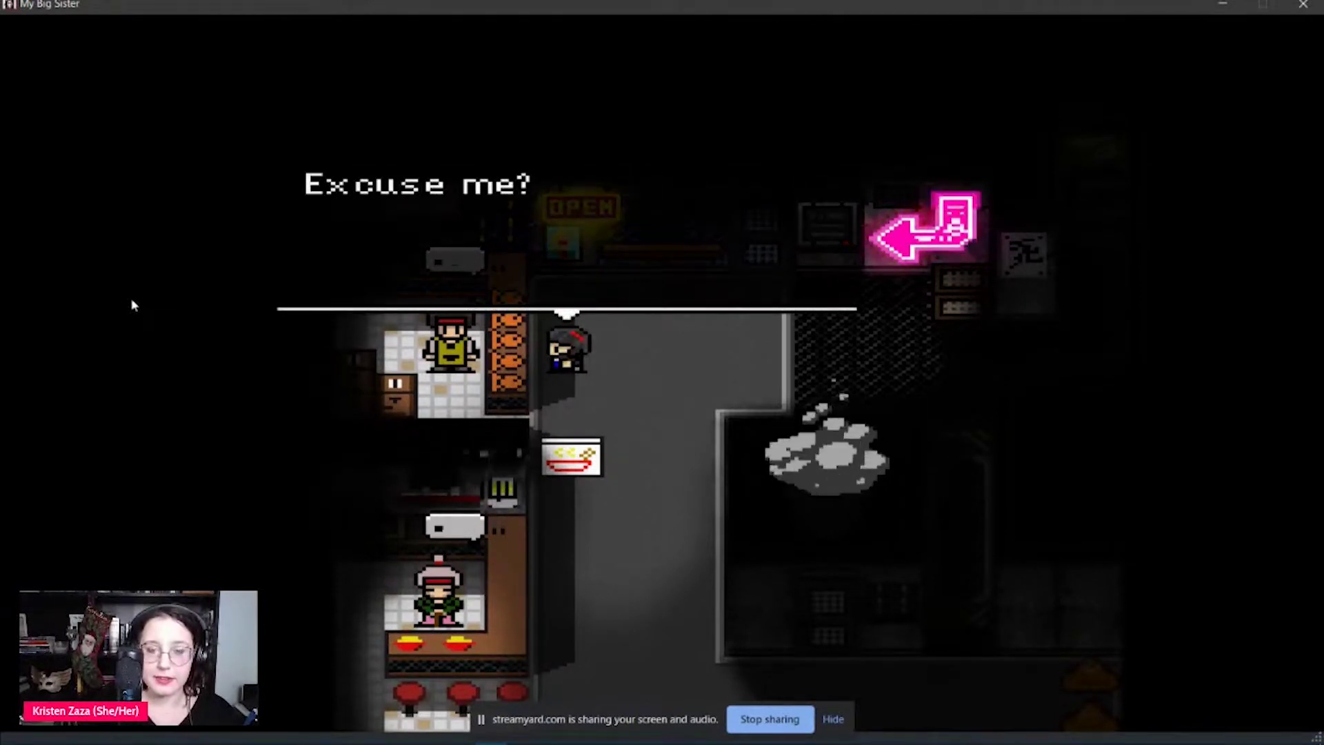
- Talk with the shopkeeper about being lost and where her parents are
key("Return")
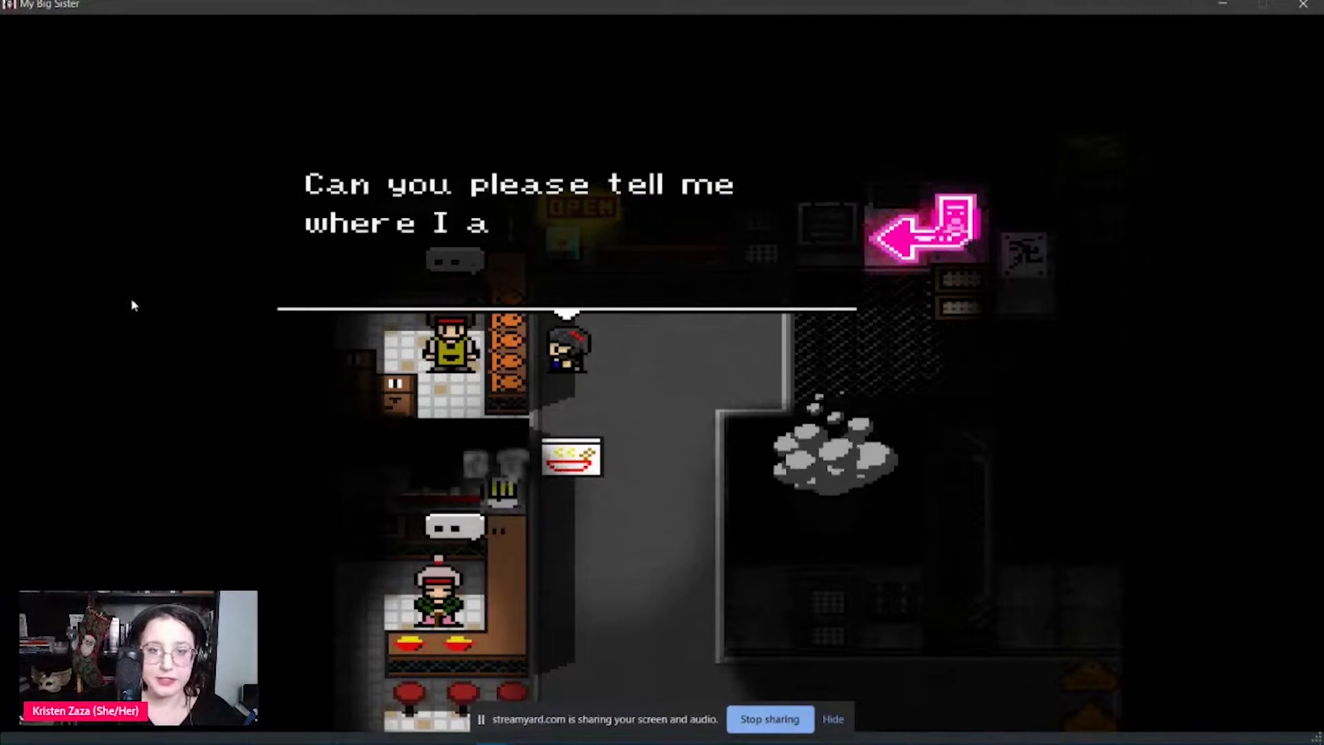
key("Return")
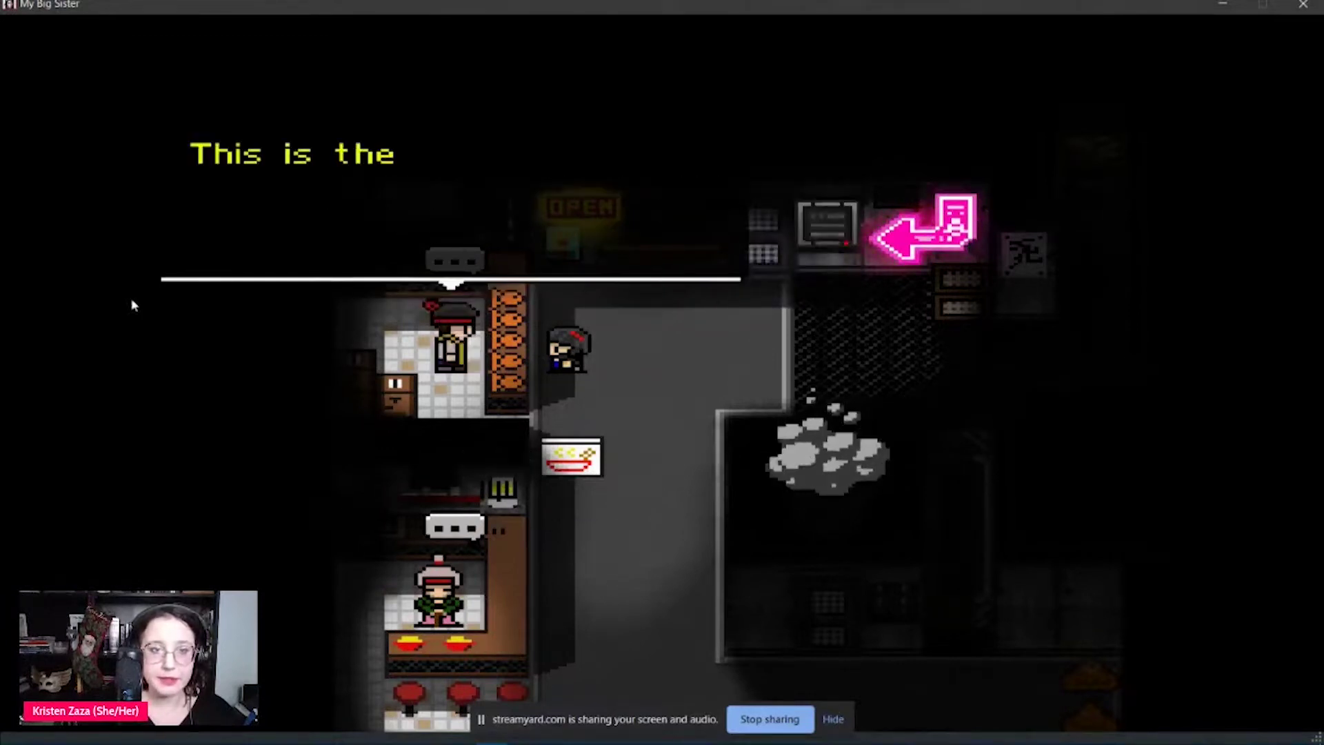
key("Return")
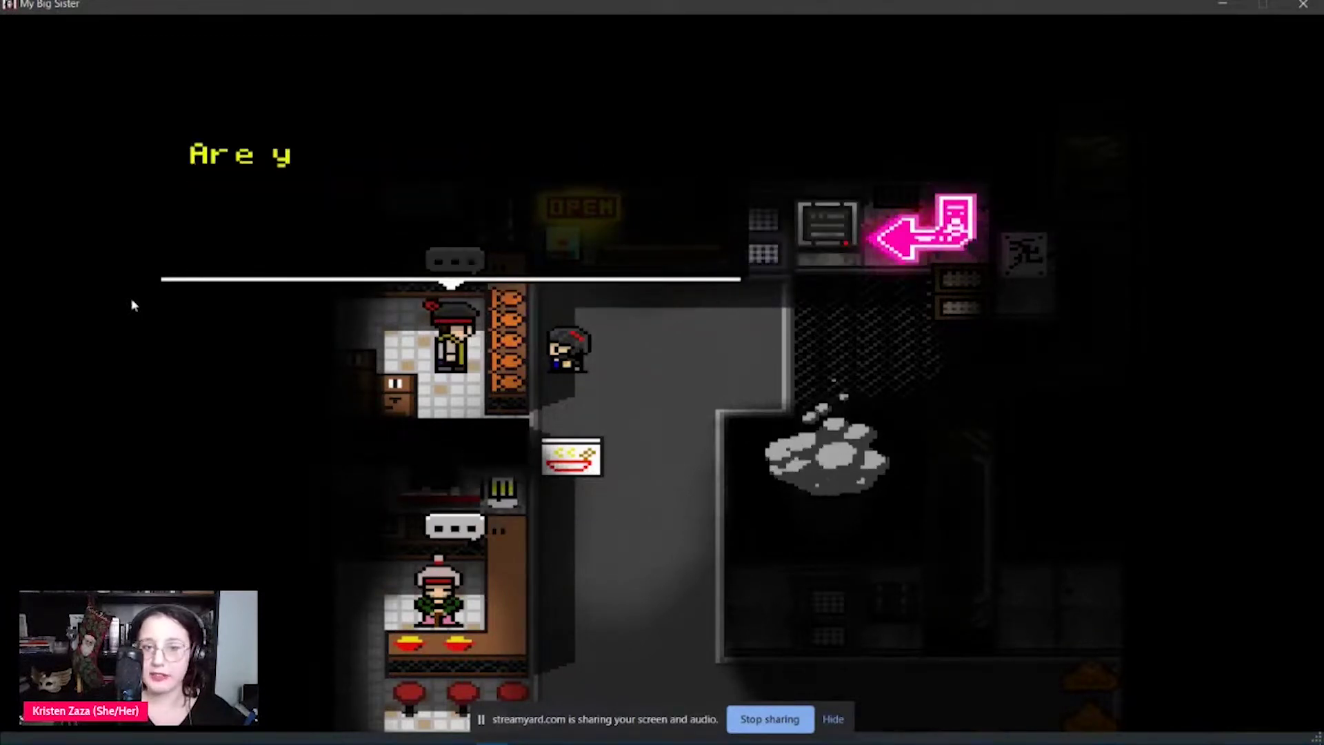
key("Return")
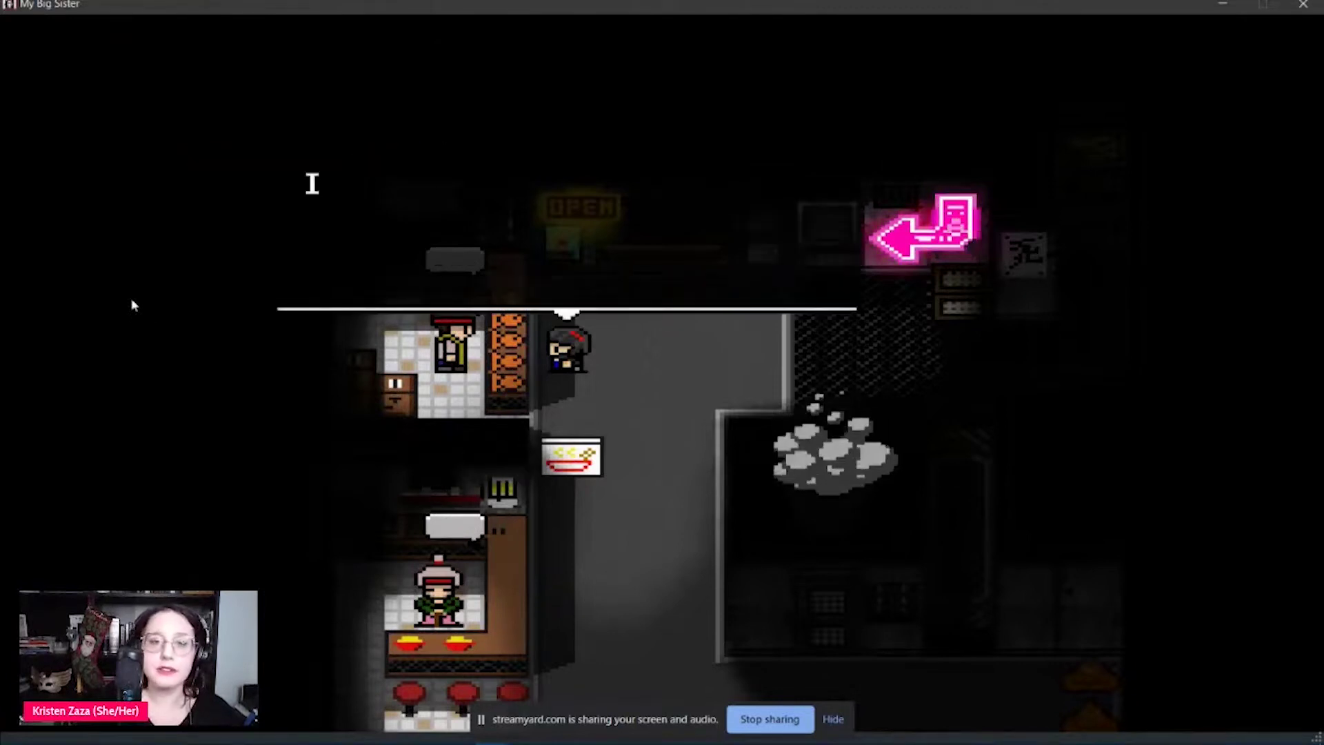
key("Return")
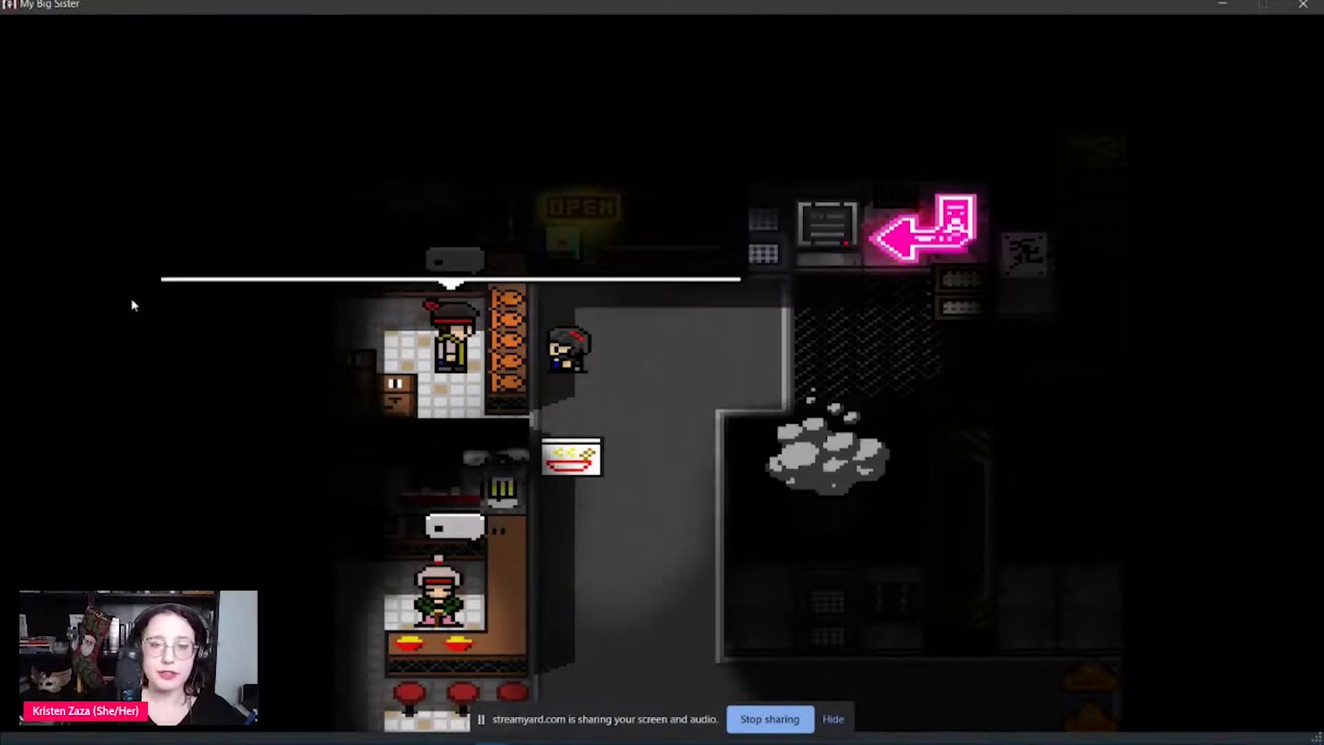
key("XF86AudioLowerVolume")
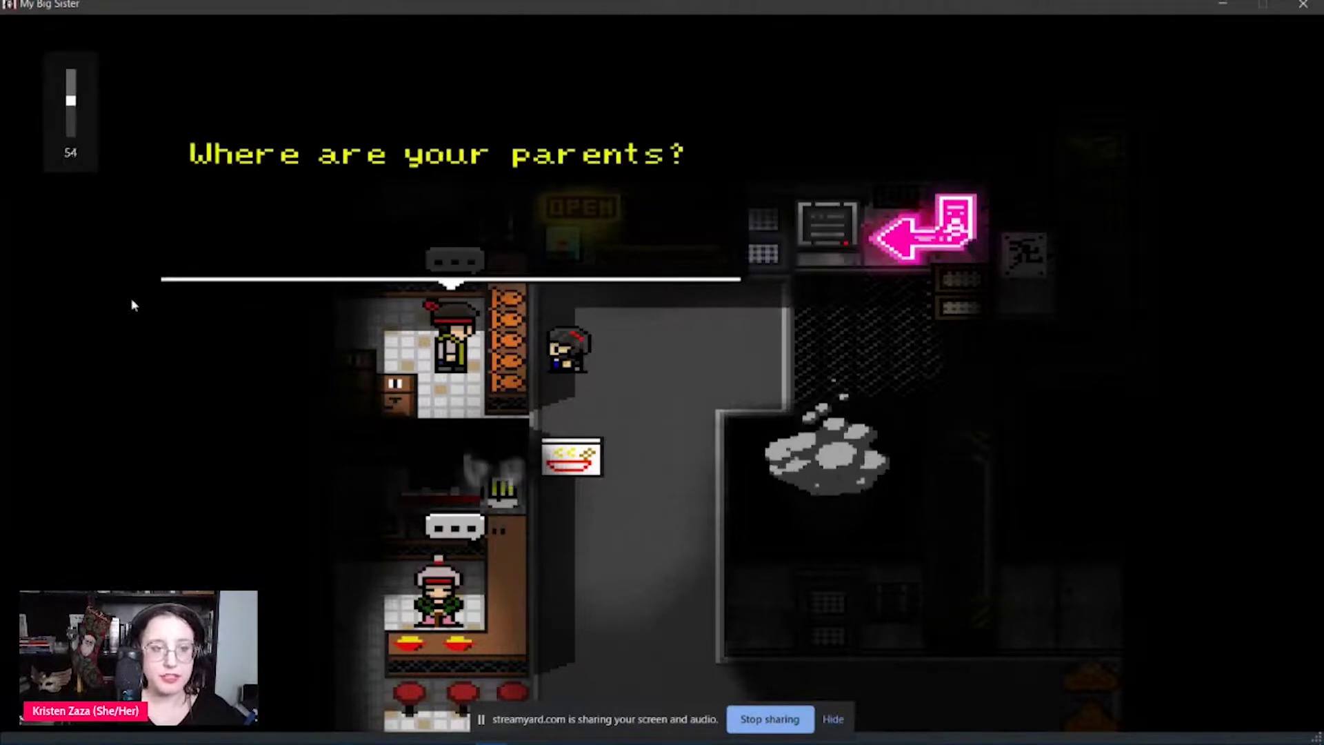
key("Return")
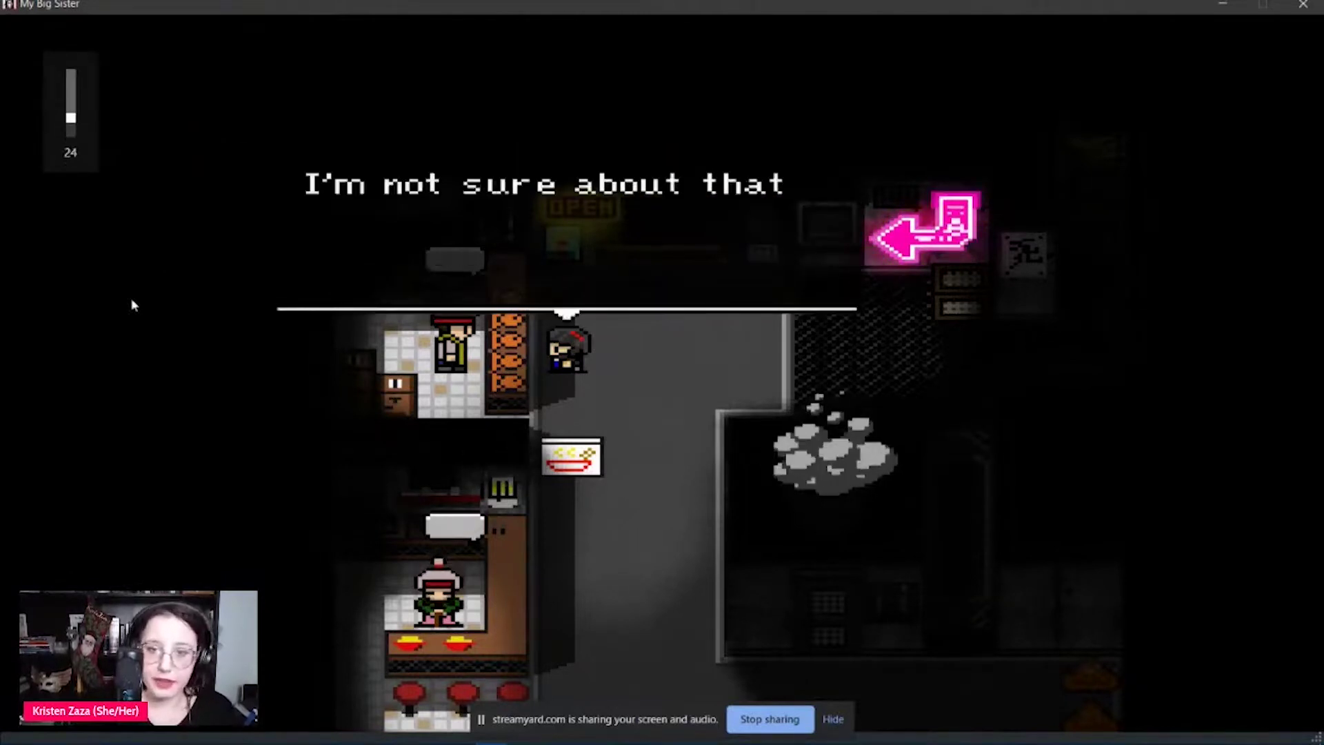
key("Return")
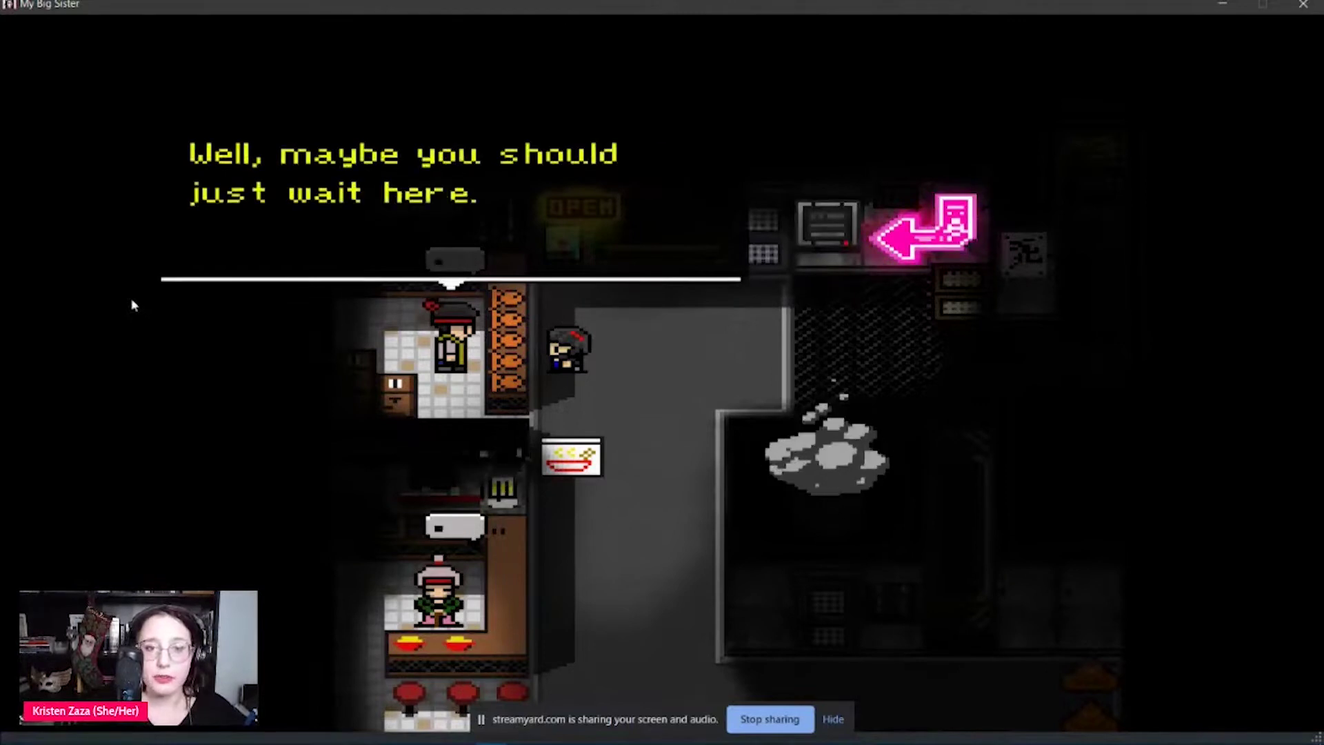
- Continue through the shopkeeper's missing key question and parting lines until the talk ends
key("Return")
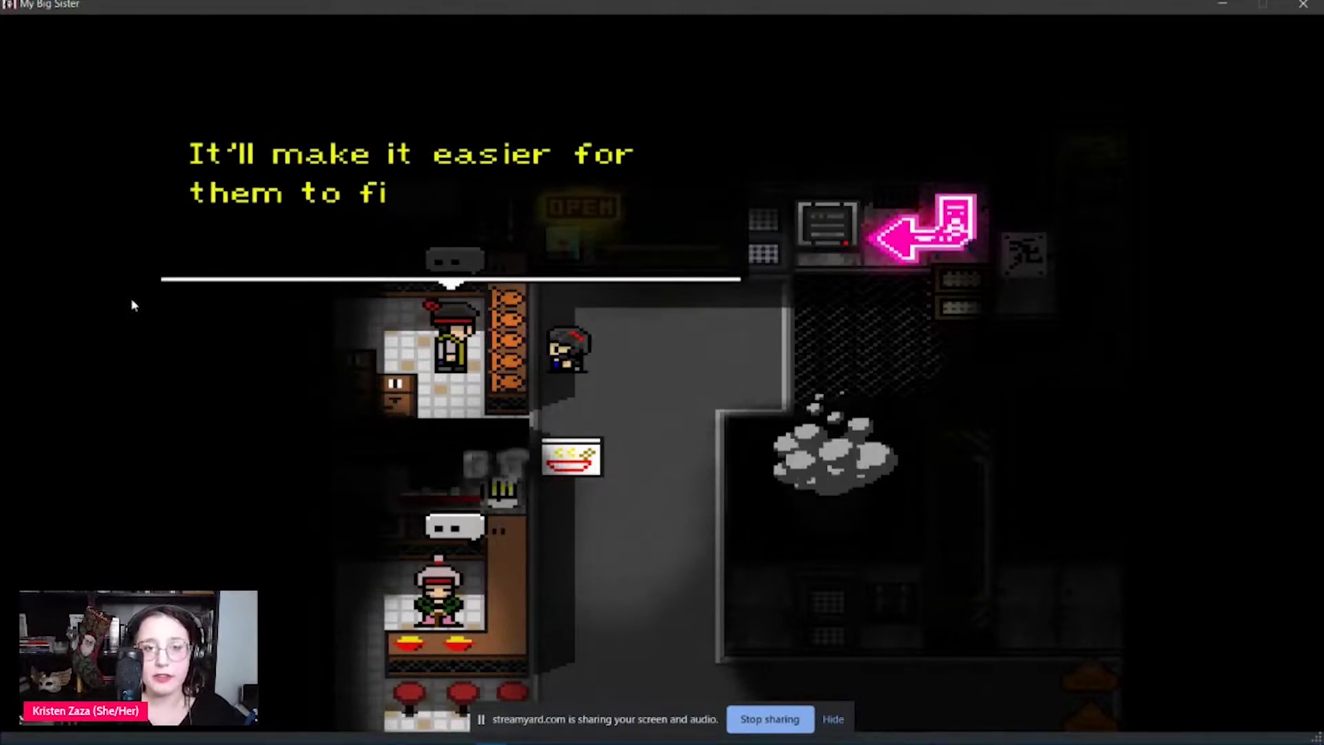
key("Return")
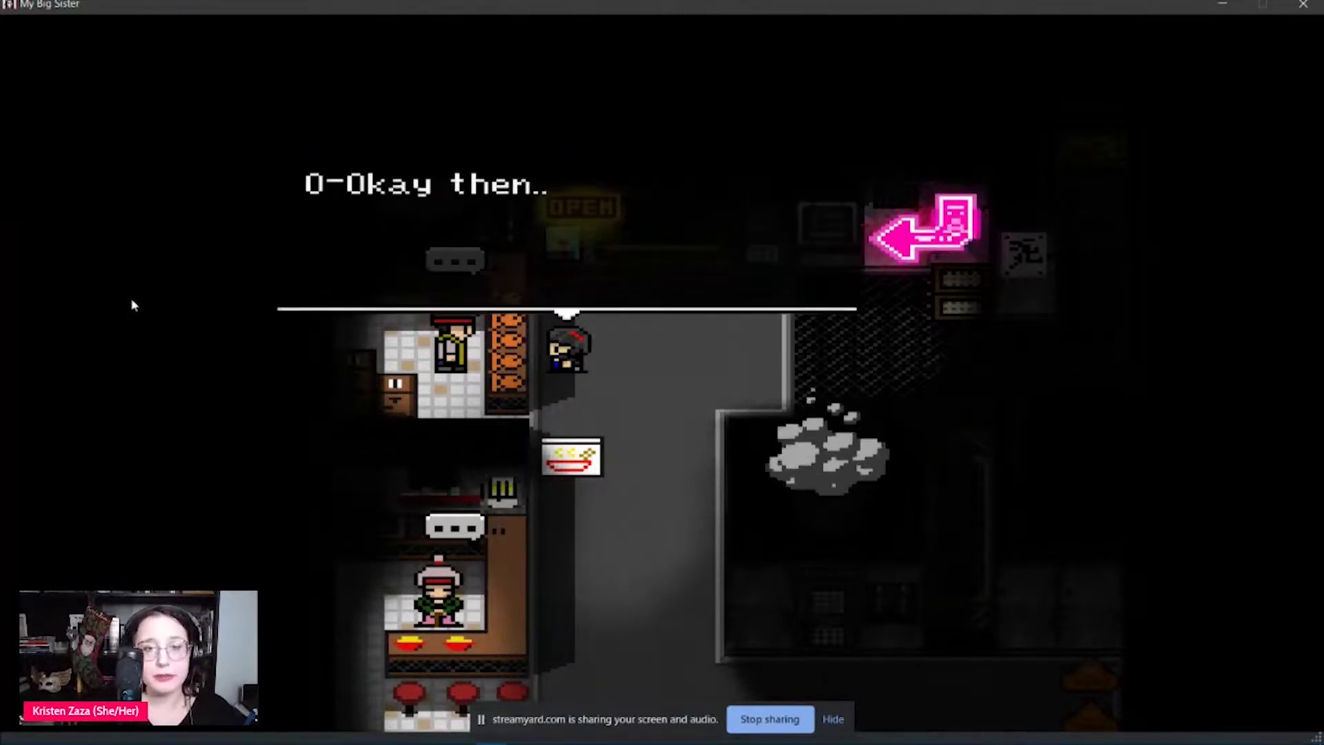
key("Return")
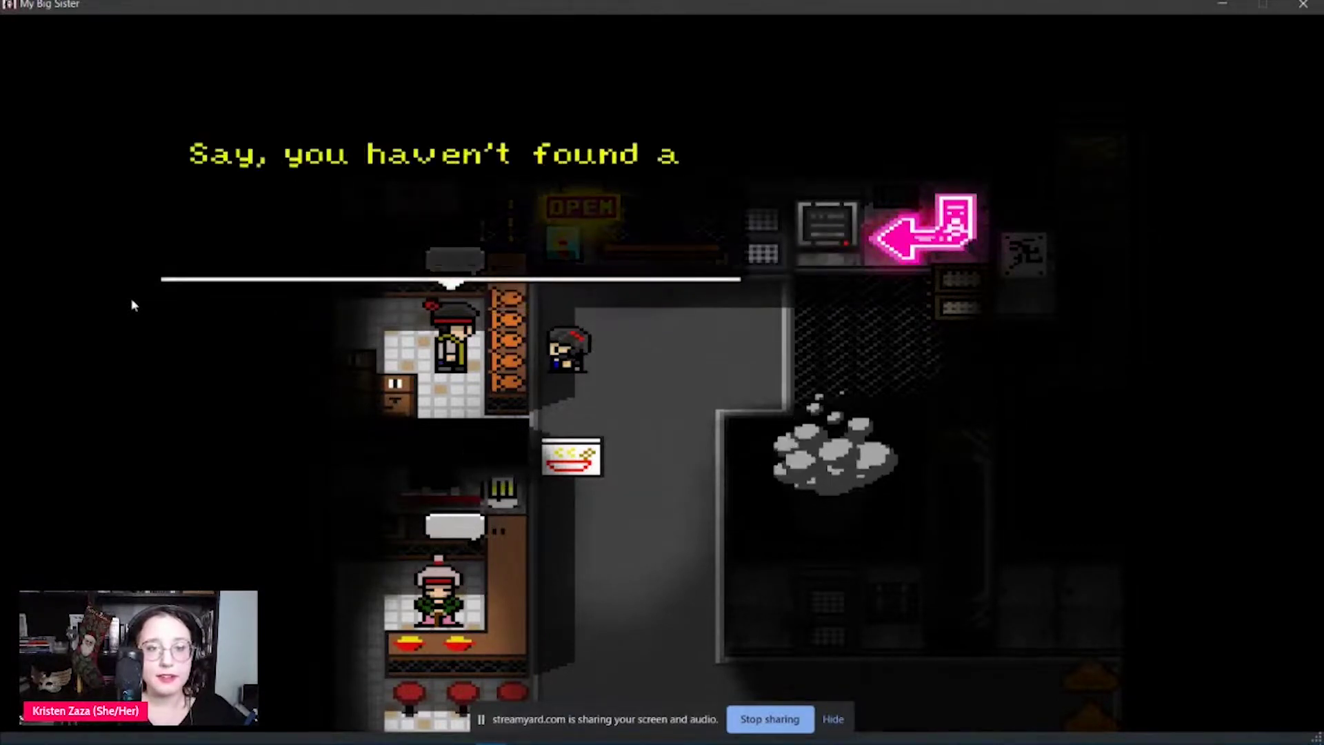
key("Return")
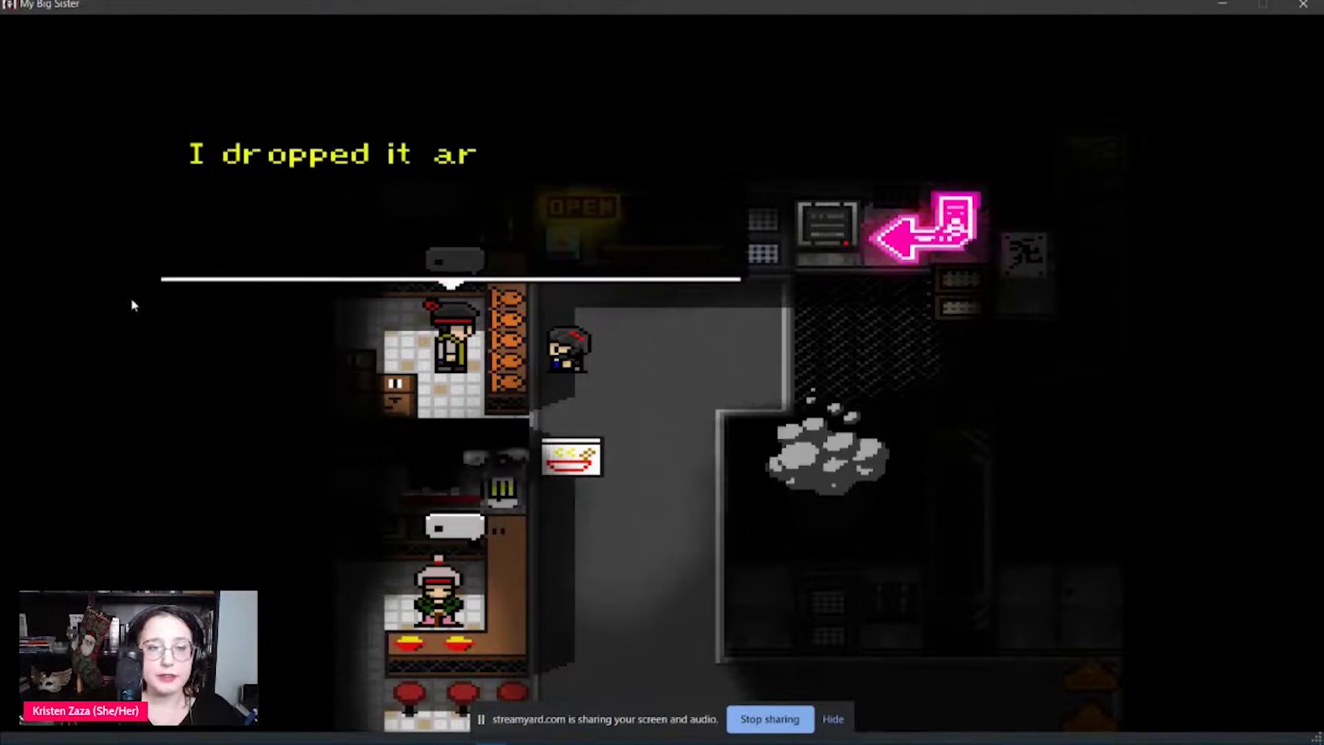
key("Return")
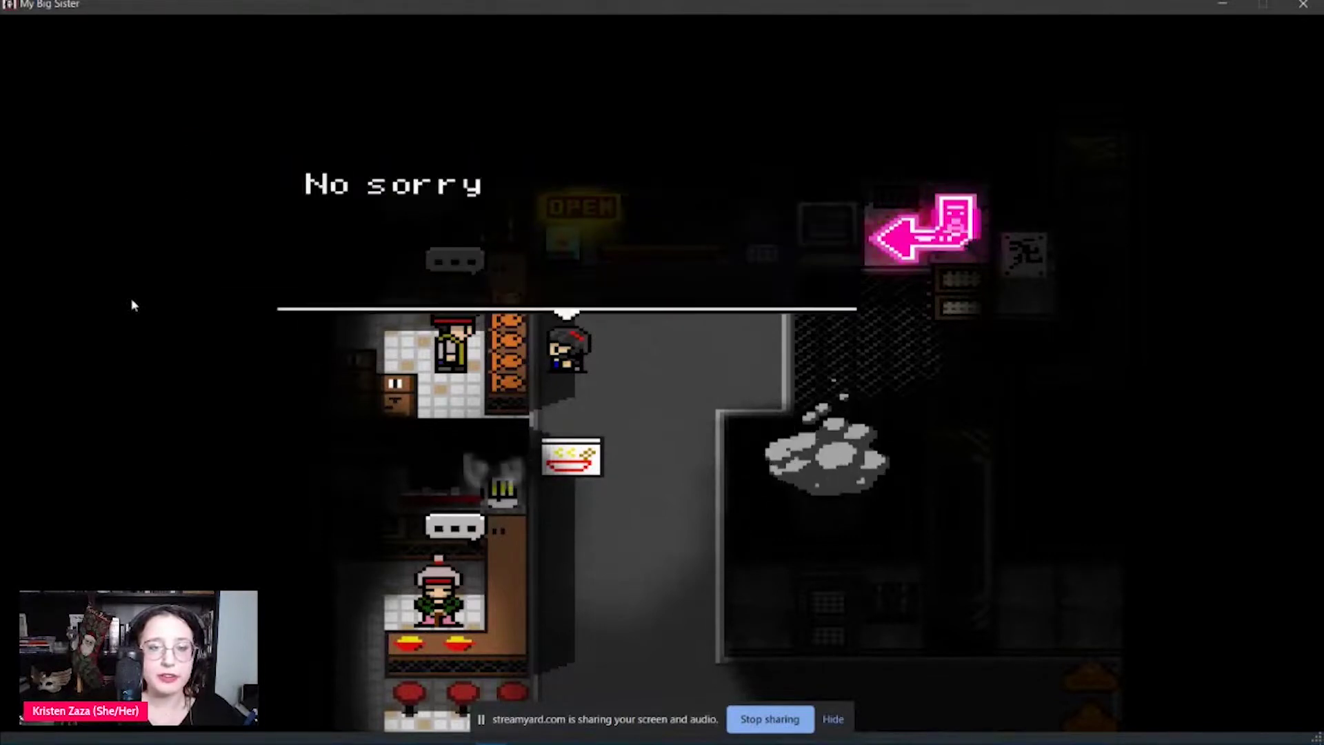
key("Return")
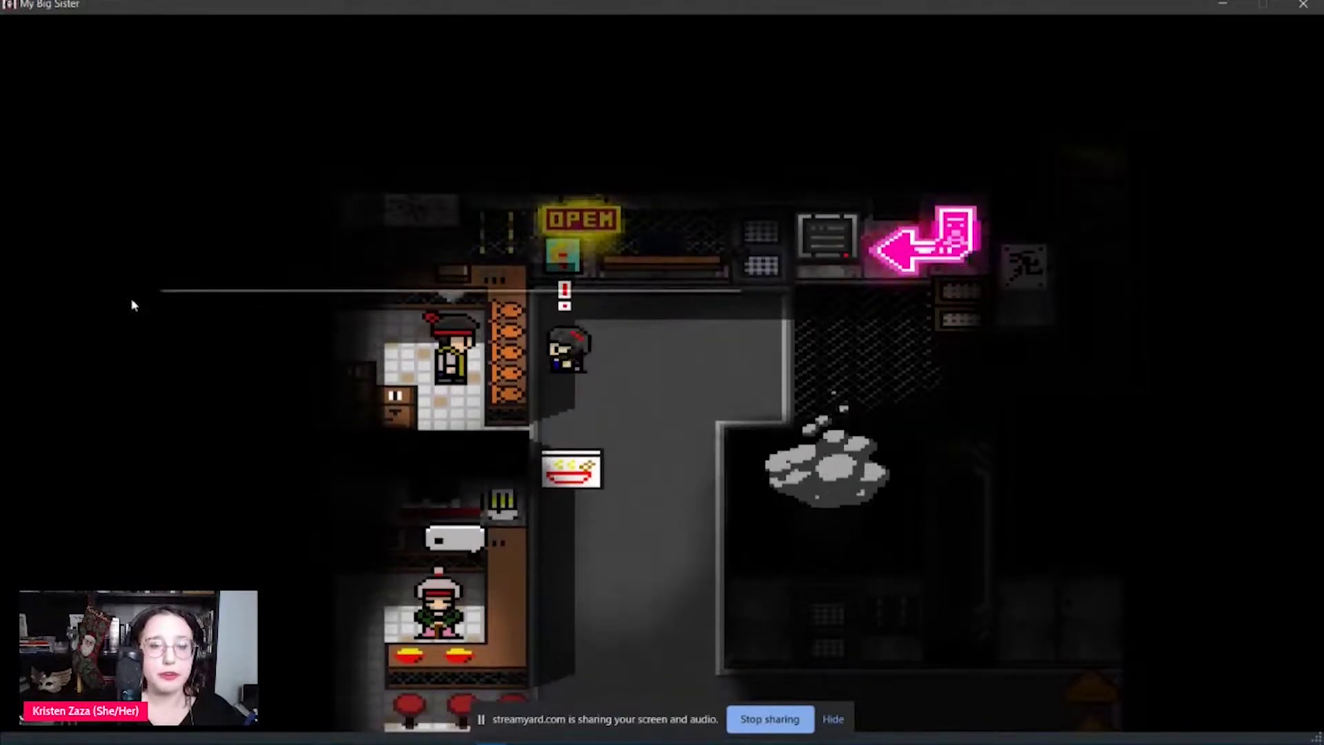
key("Return")
key("Return")
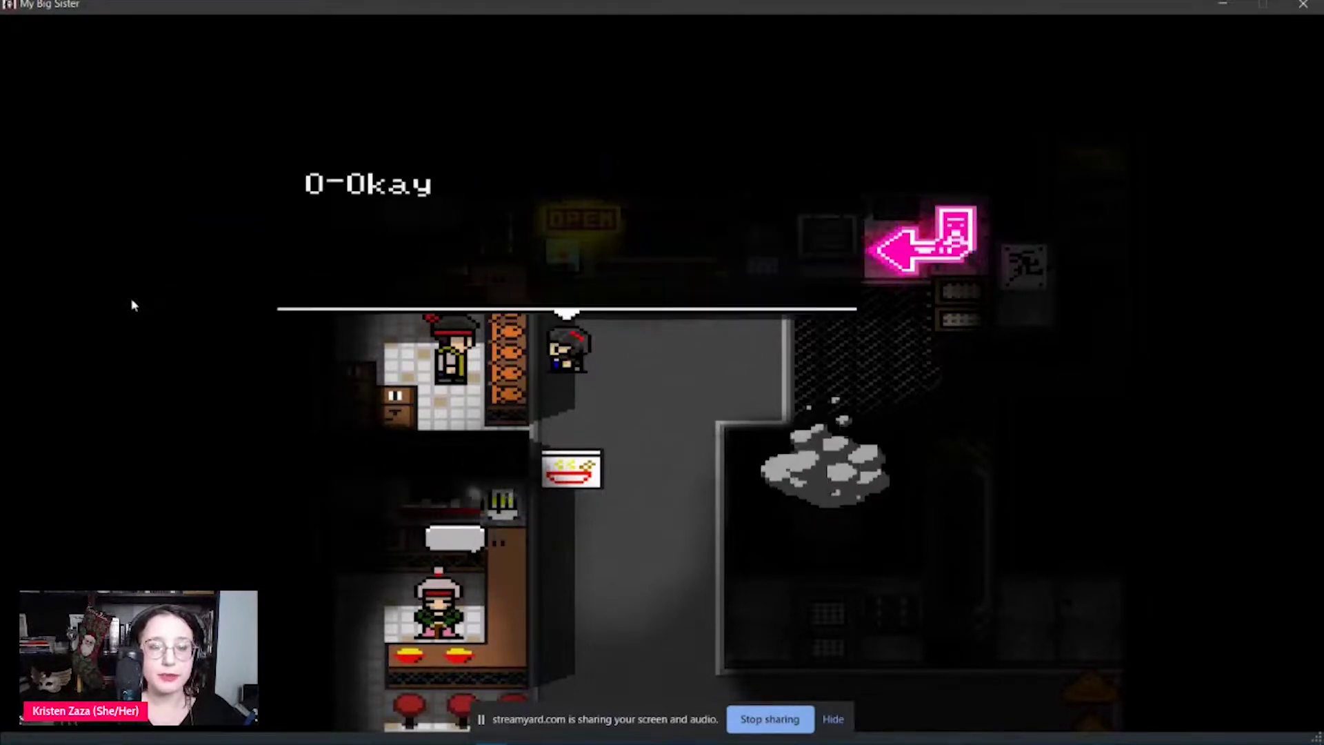
key("Return")
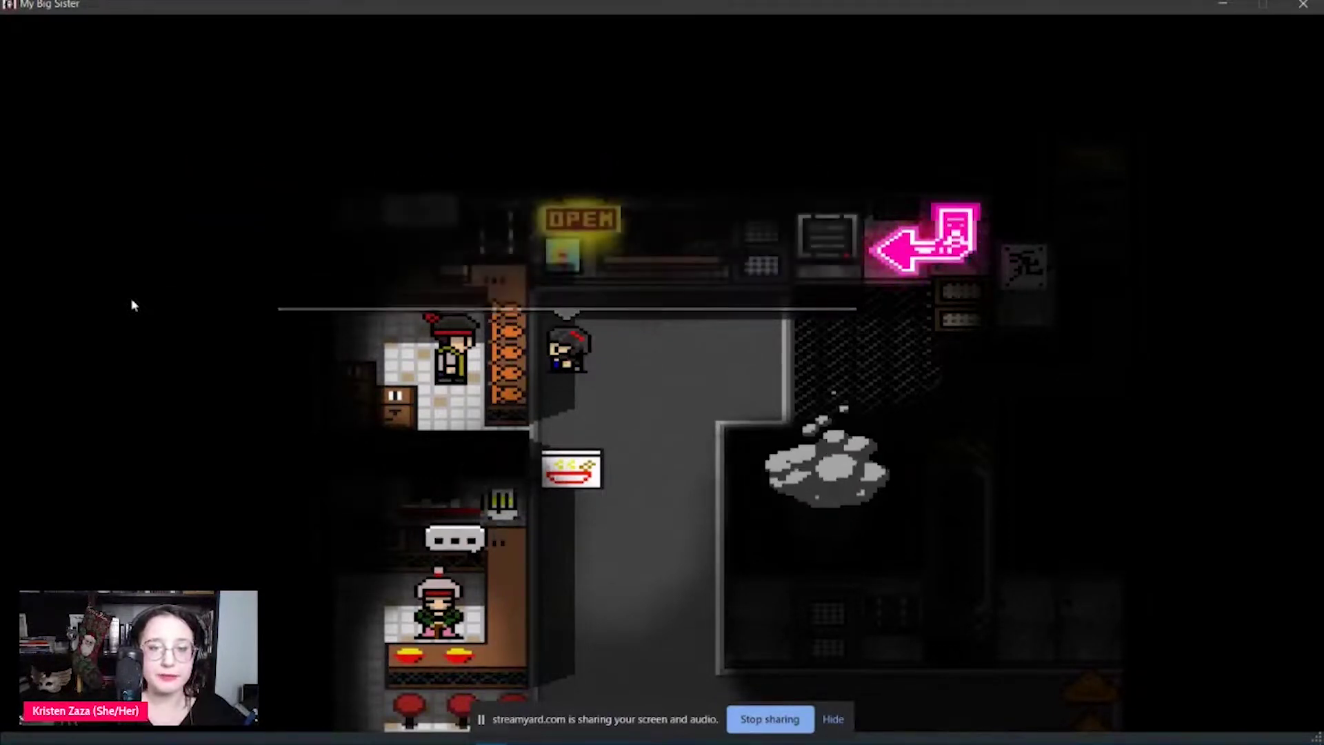
- Walk to the door by the pink sign and read the needing-a-light and broken-lock messages
key("Right")
key("Up")
key("Right")
key("Left")
key("Return")
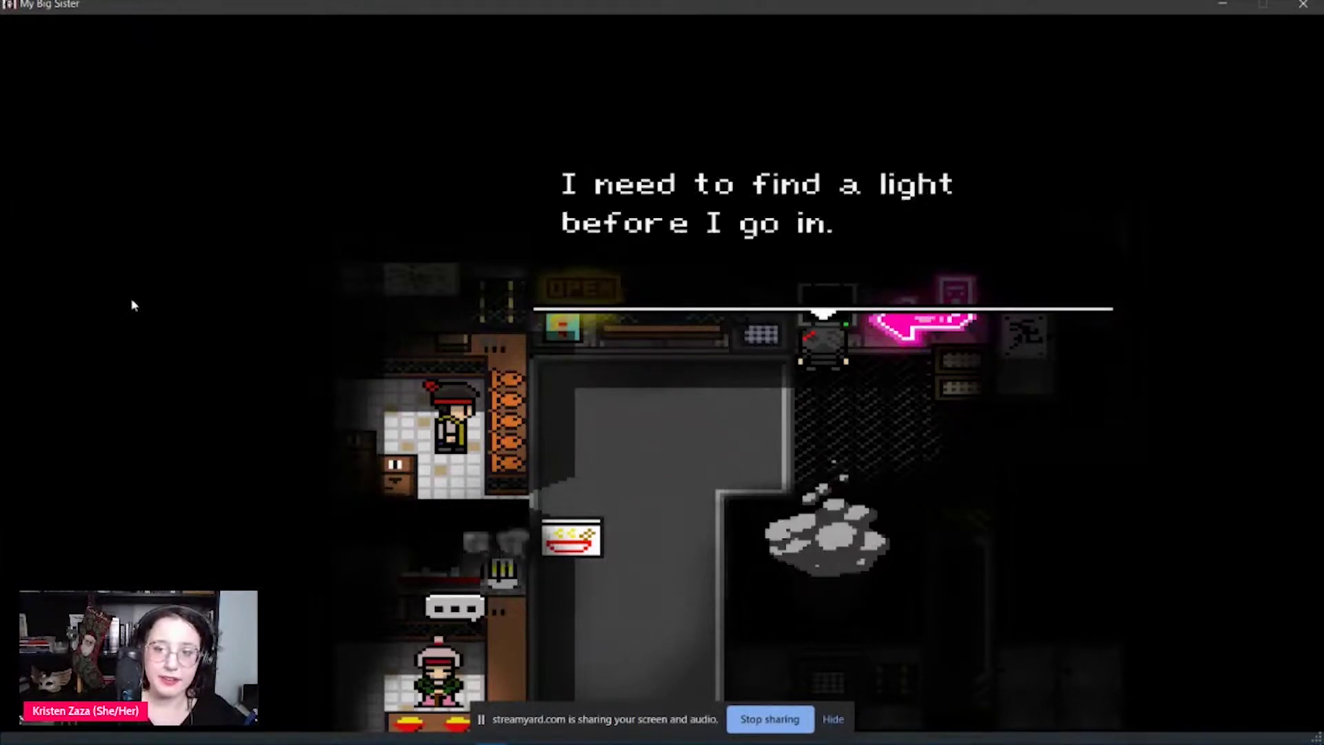
key("Return")
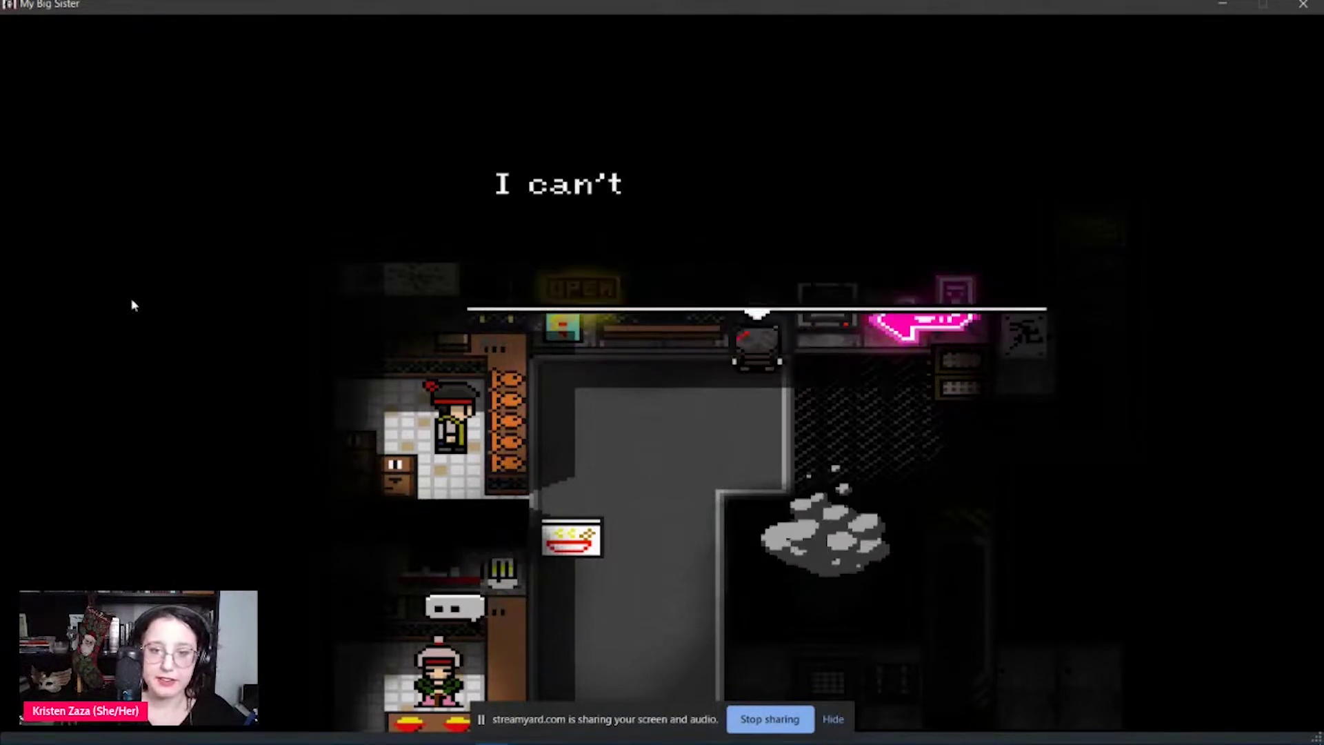
key("Return")
key("Return")
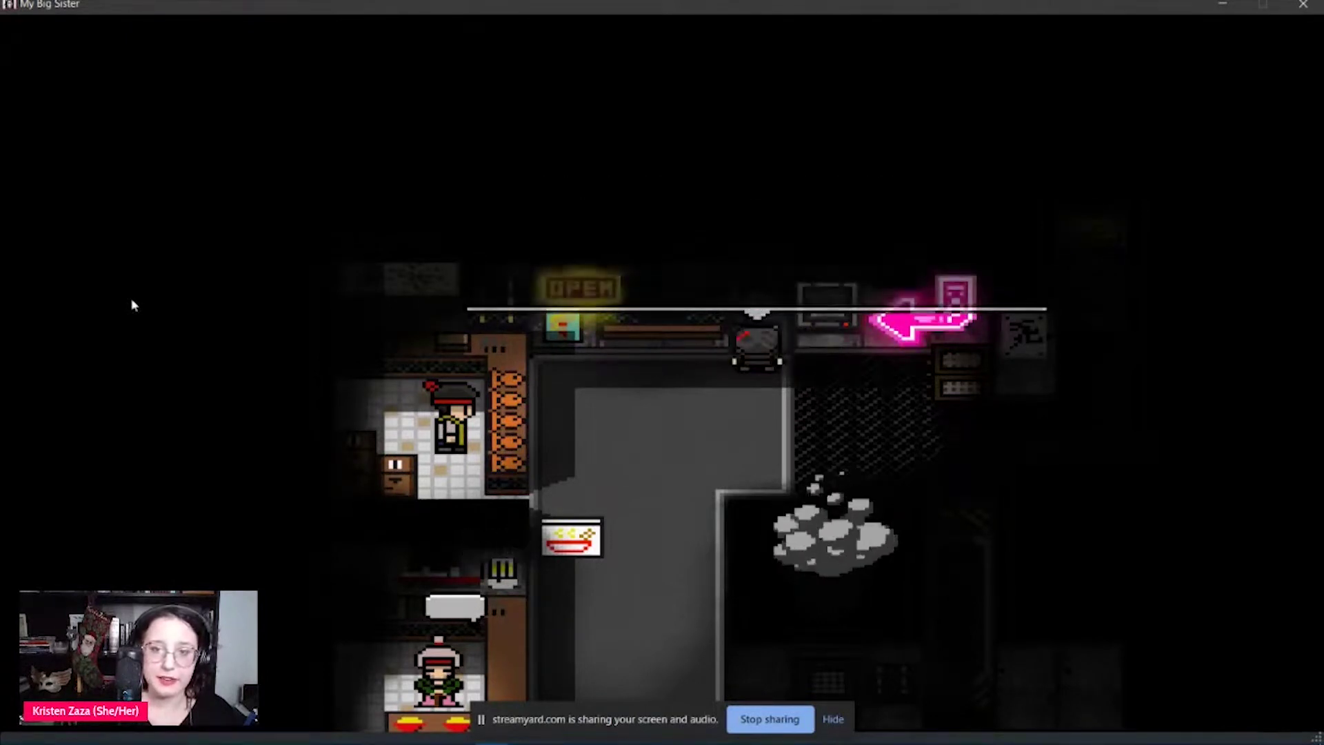
- Call out at the shop entrance under the OPEN sign, get no answer, and turn back
key("Left")
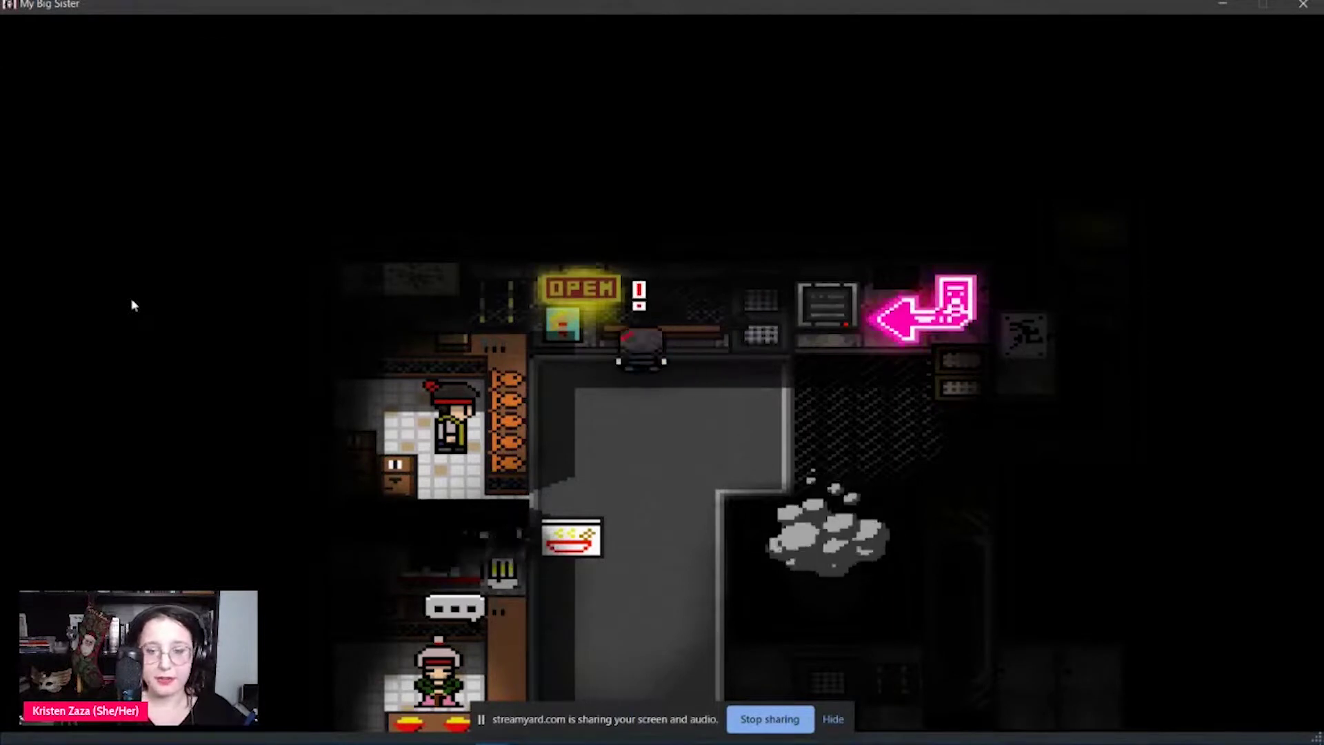
key("Return")
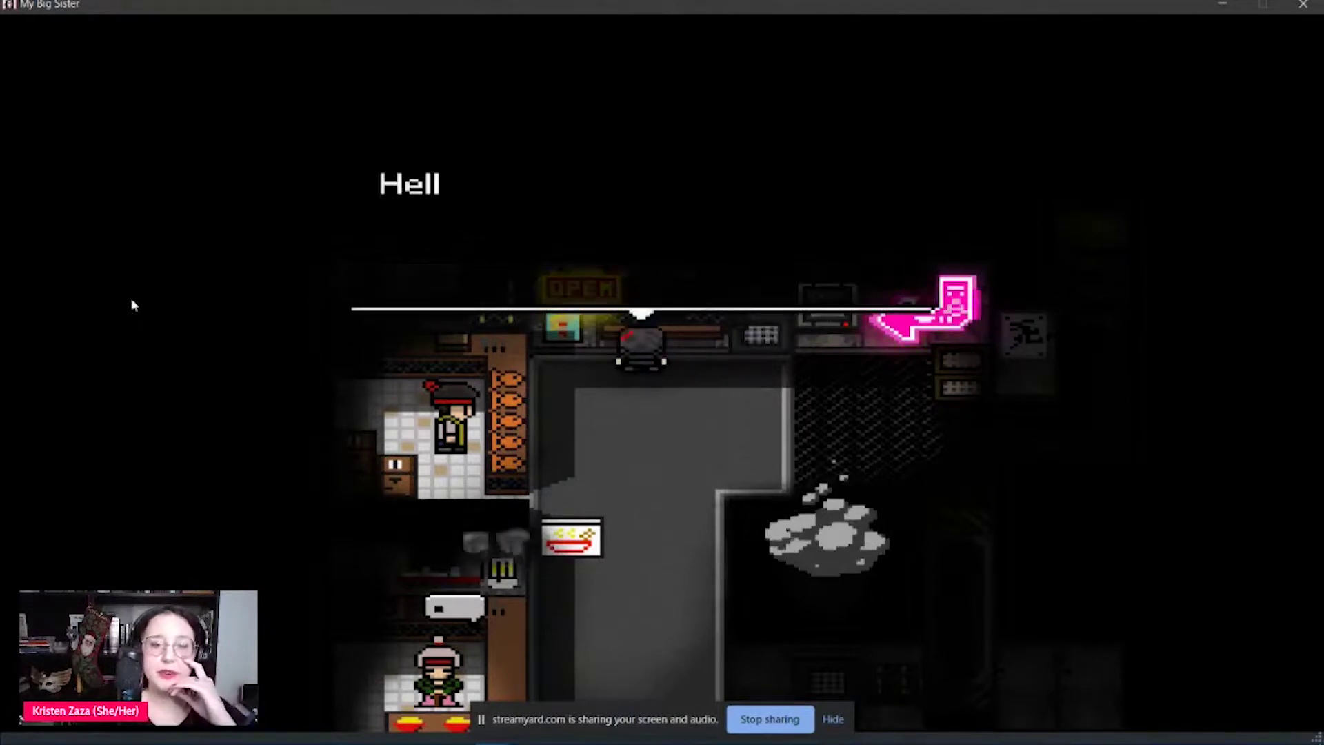
key("Return")
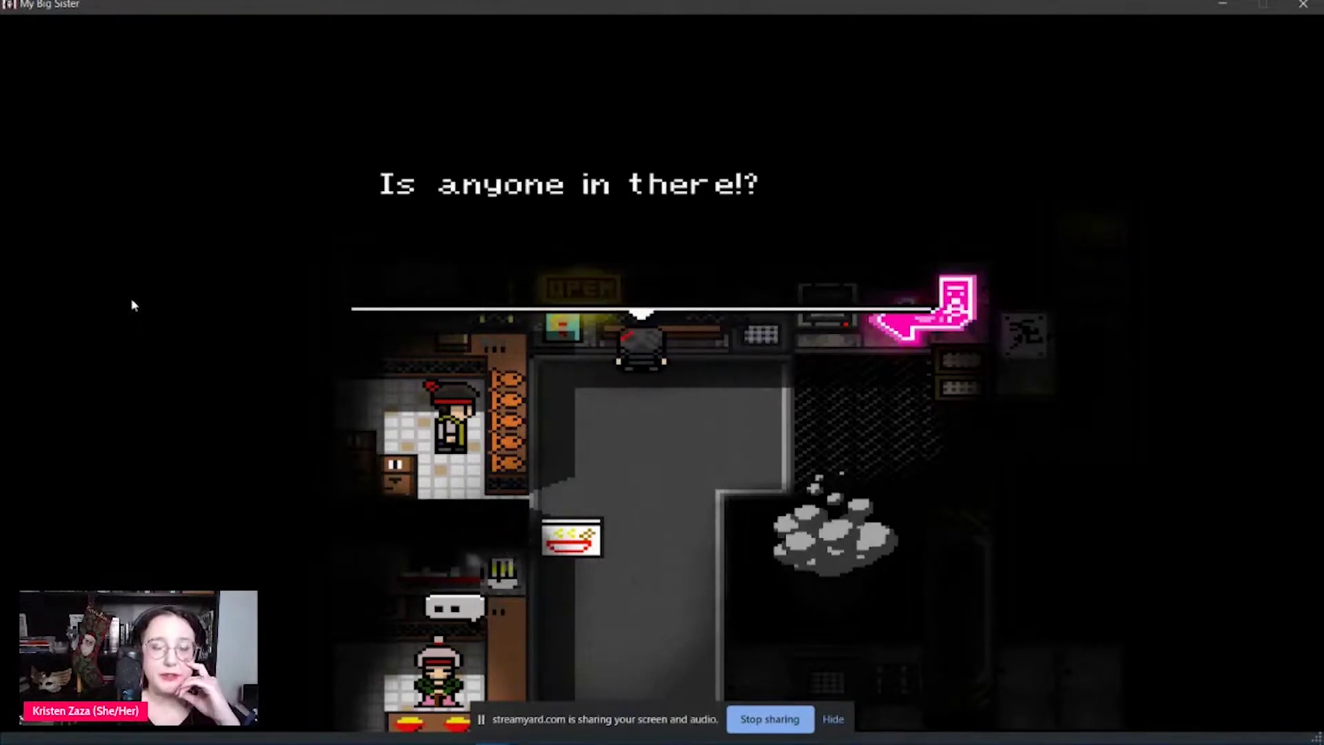
key("Return")
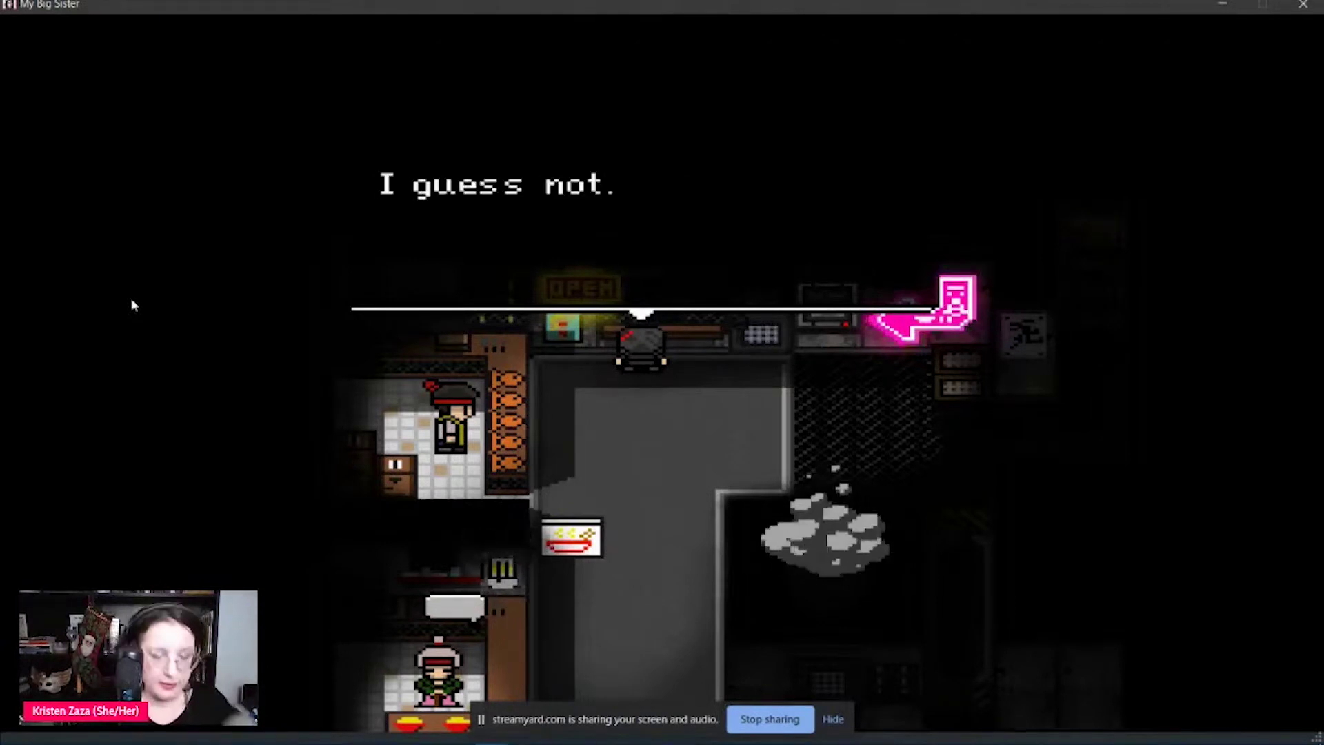
key("Return")
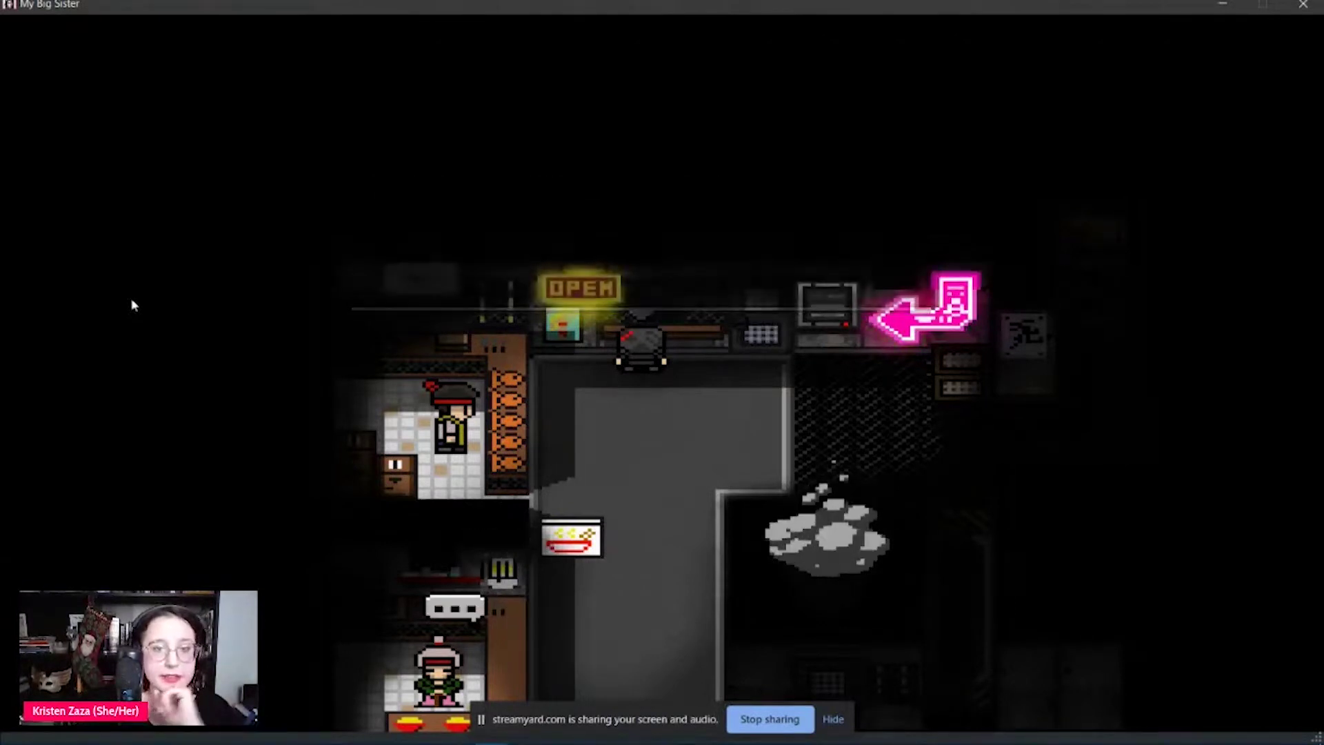
key("Down")
- Walk down the street to the stools in front of the noodle vendor
key("Down")
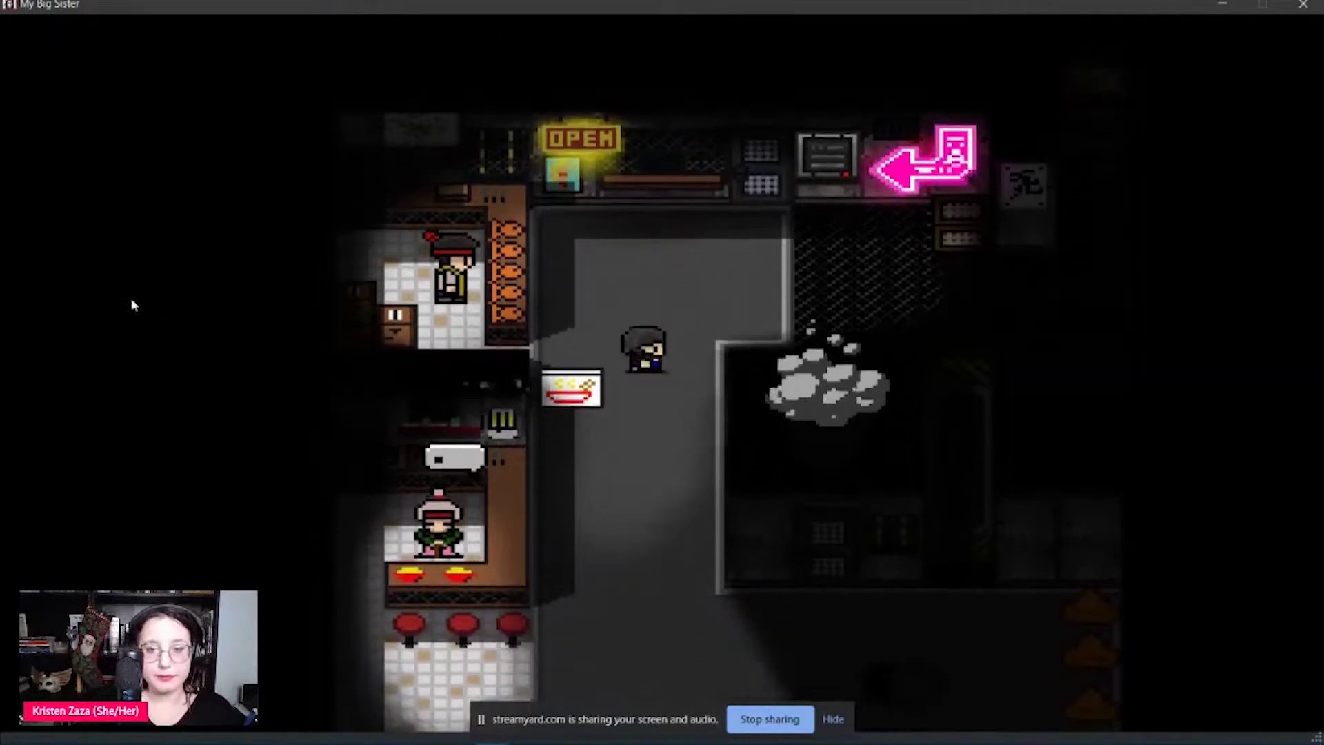
key("Down")
key("Left")
key("Down")
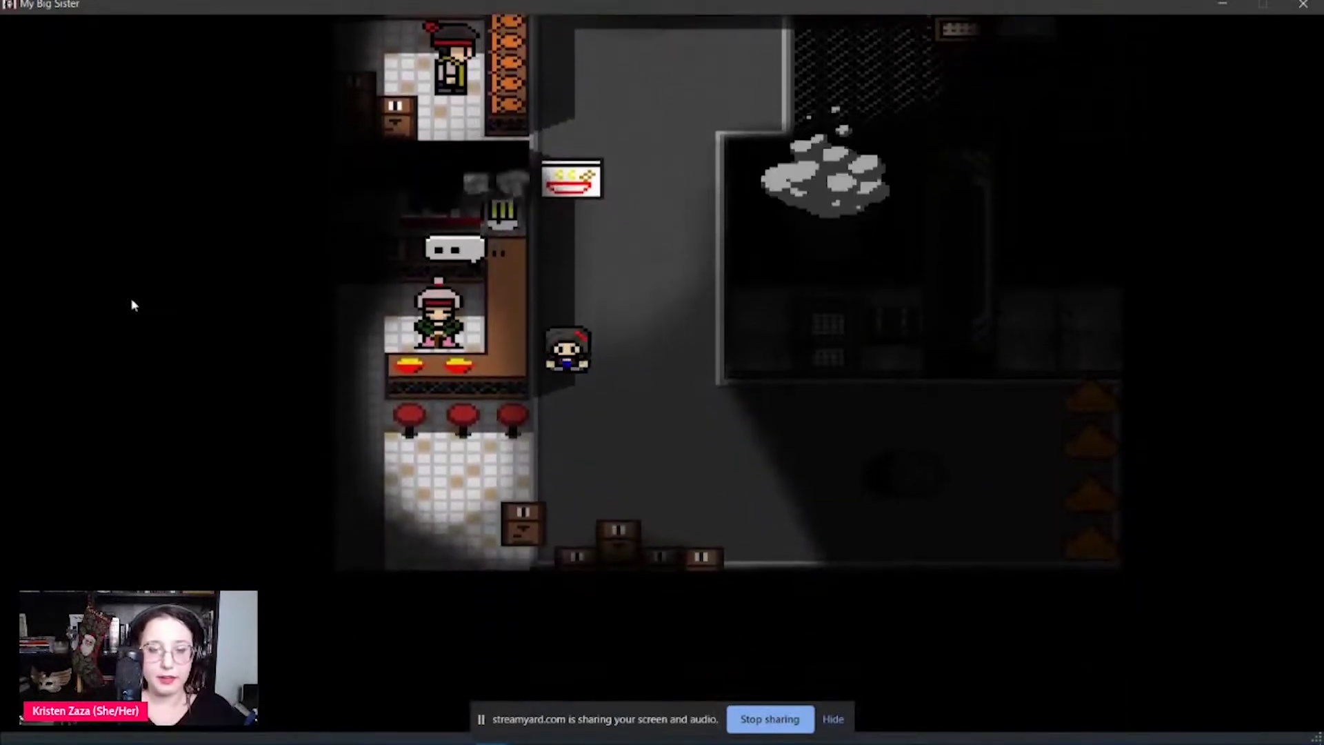
key("Down")
key("Left")
key("Up")
key("Left")
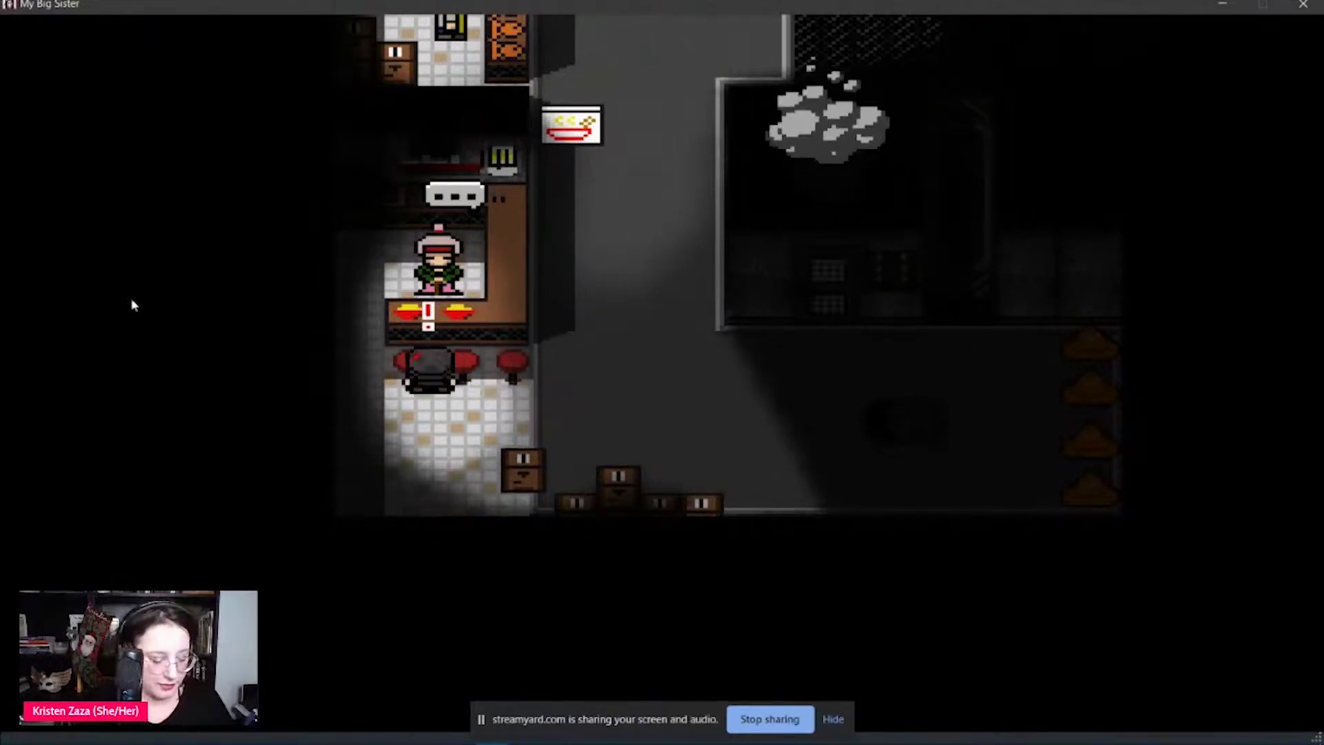
- Talk with the noodle vendor, finish eating, and receive the noodles item
key("Return")
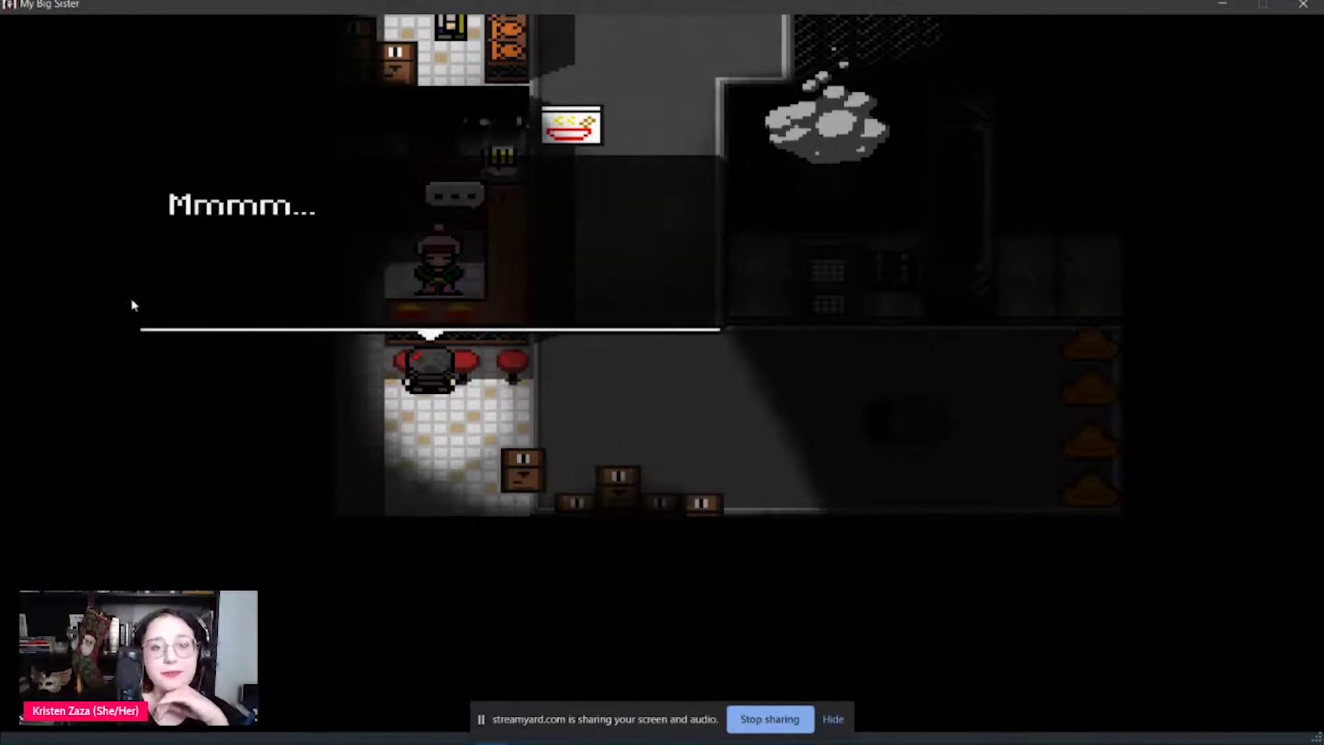
key("Return")
key("Return")
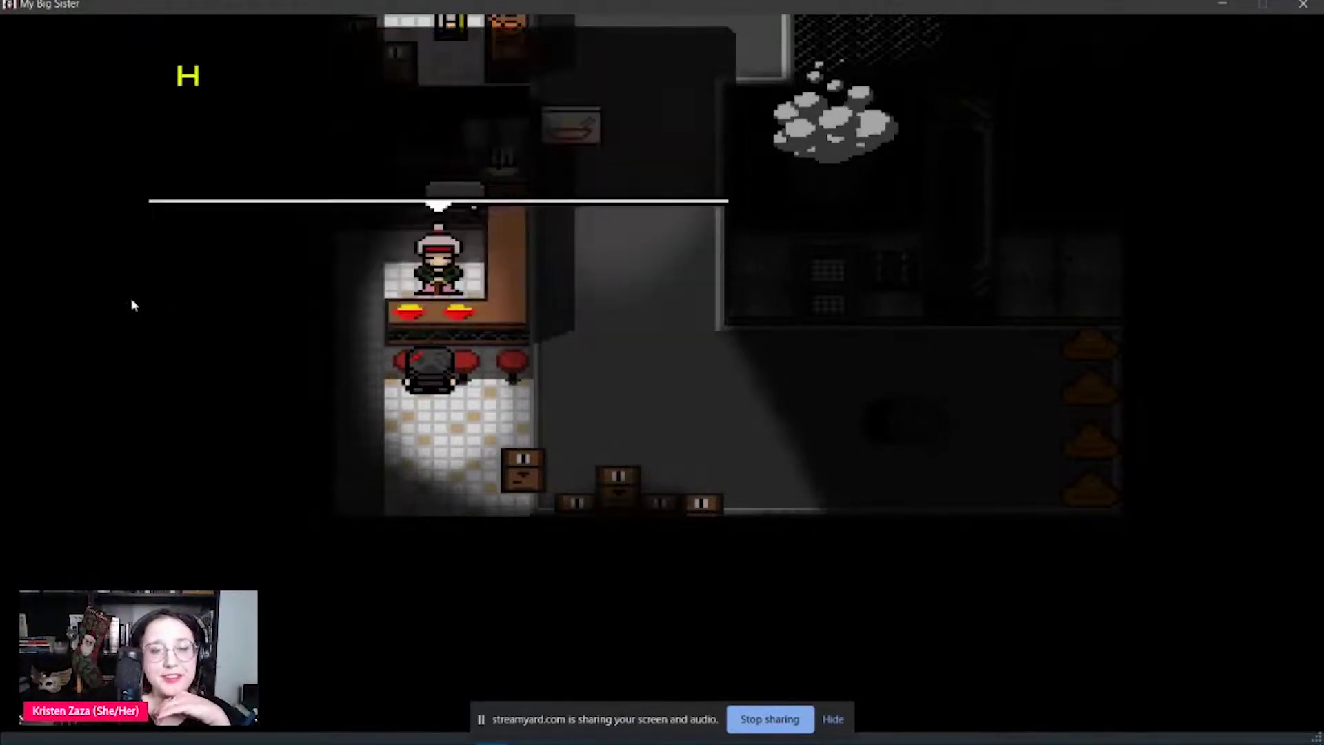
key("Return")
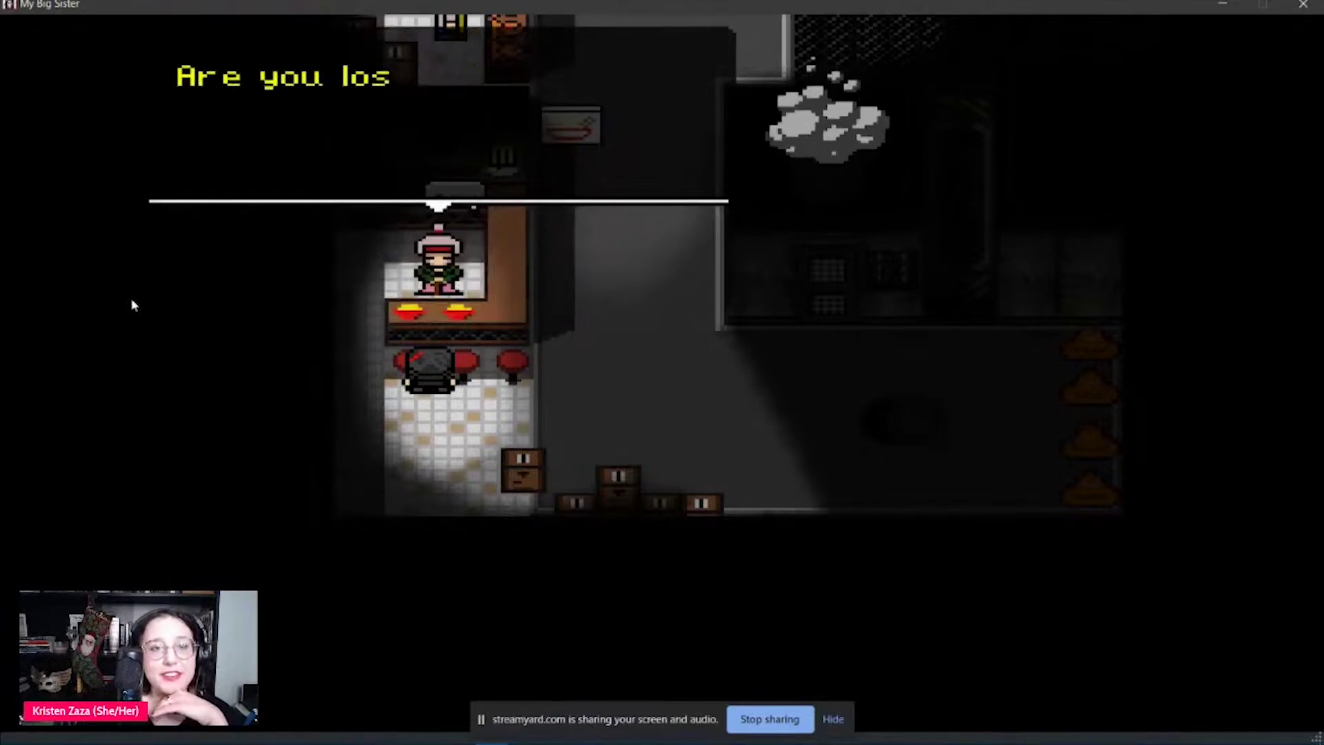
key("Return")
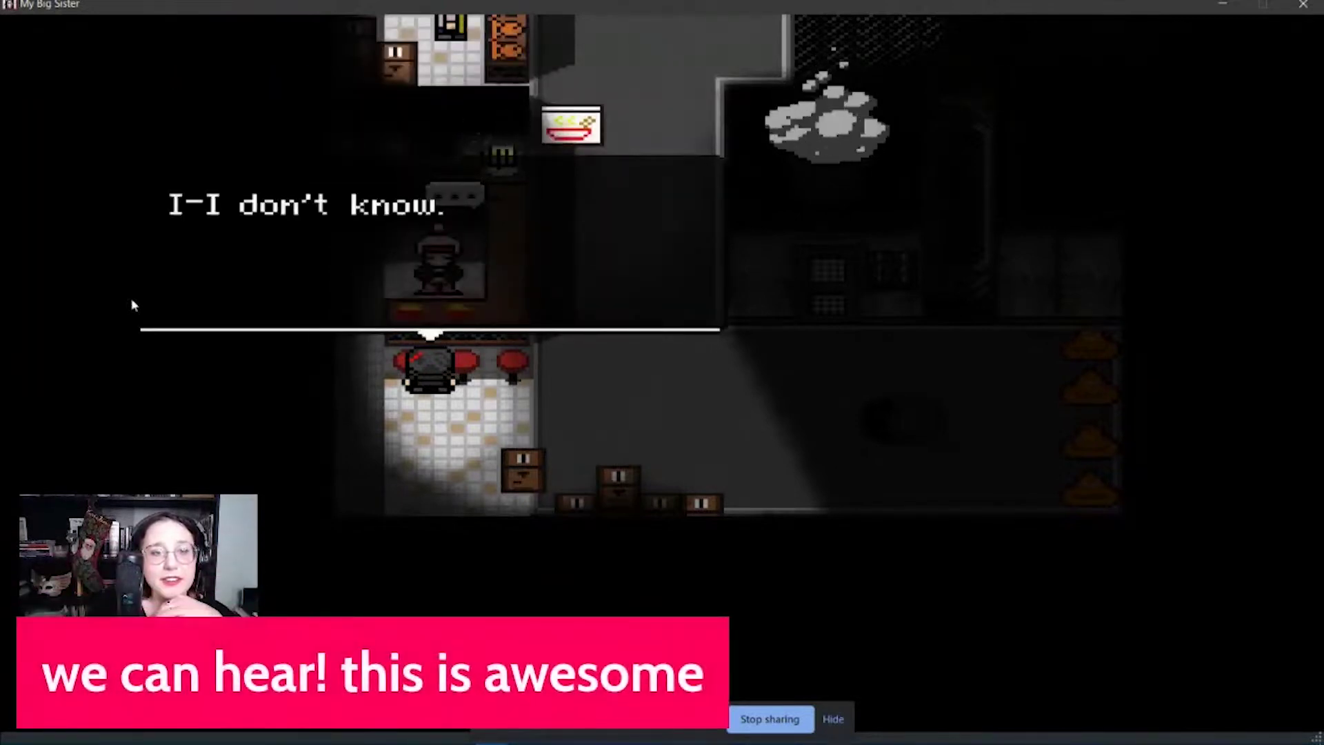
key("Return")
key("Return")
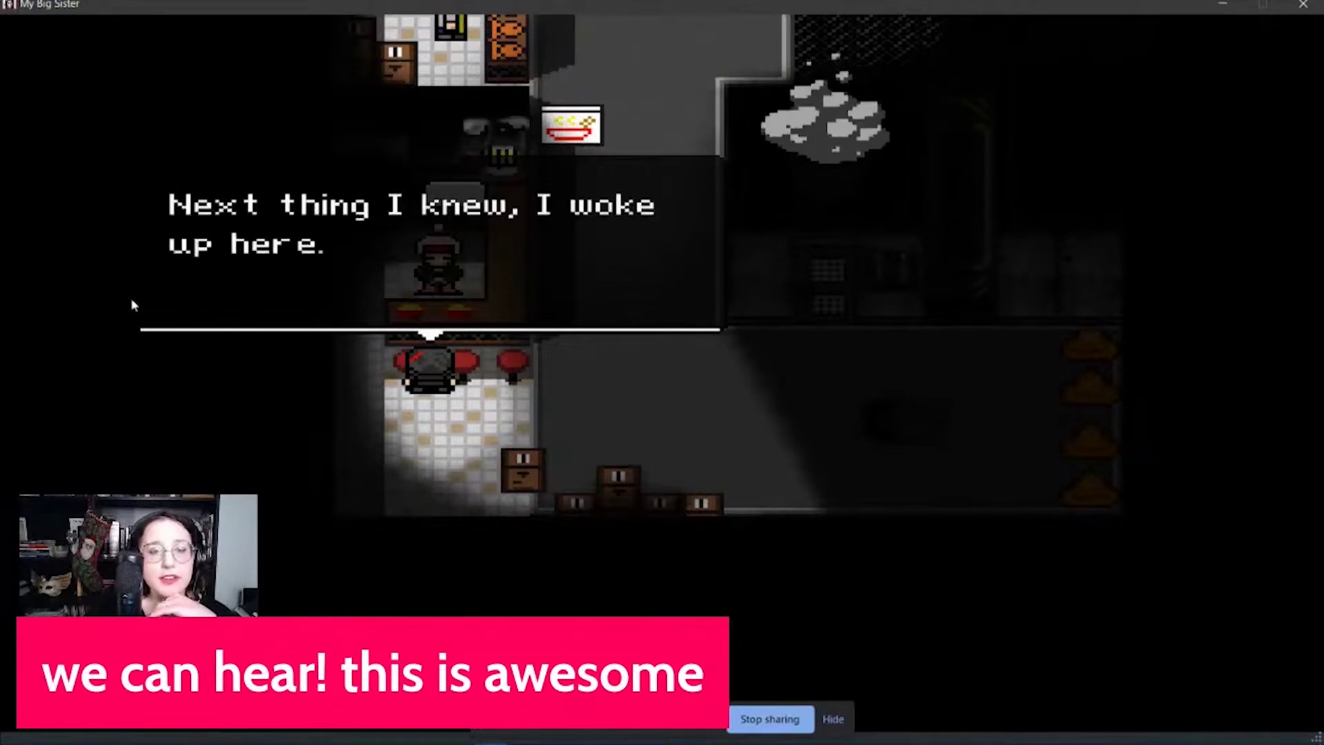
key("Return")
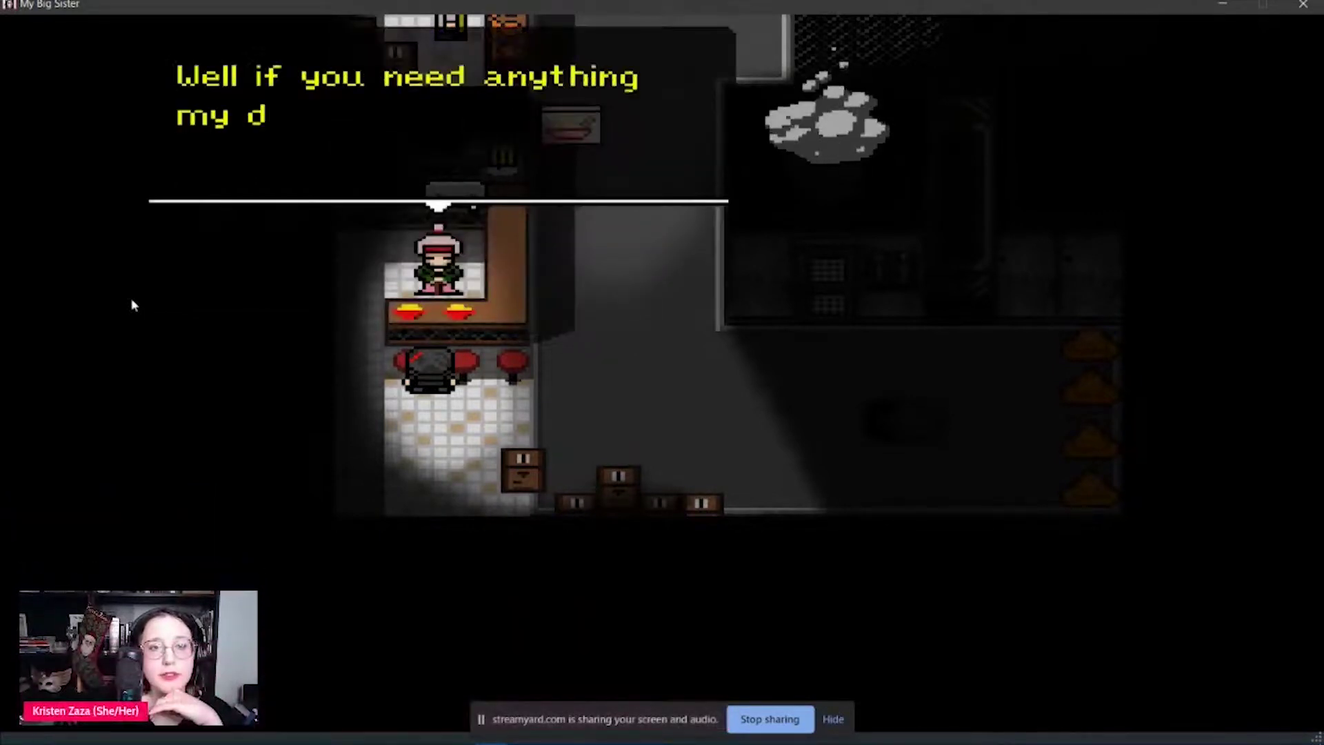
key("Return")
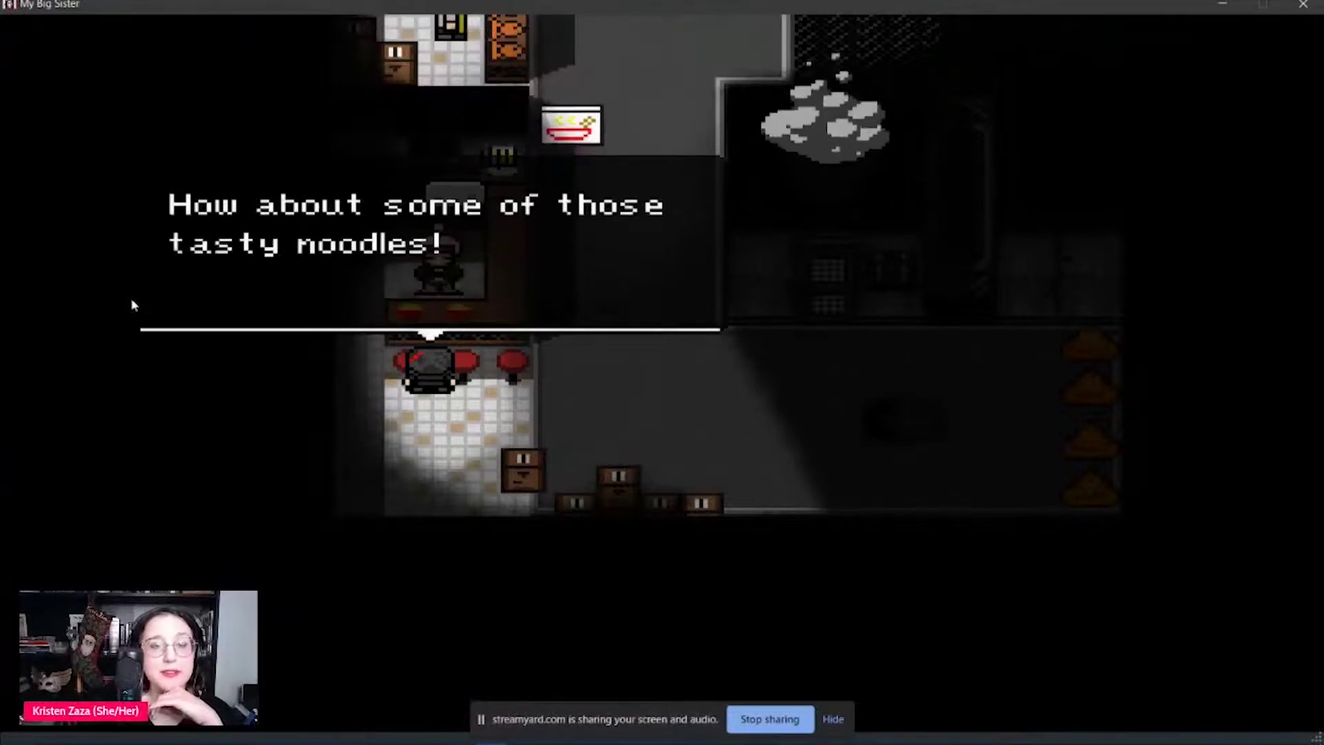
key("Return")
key("Return")
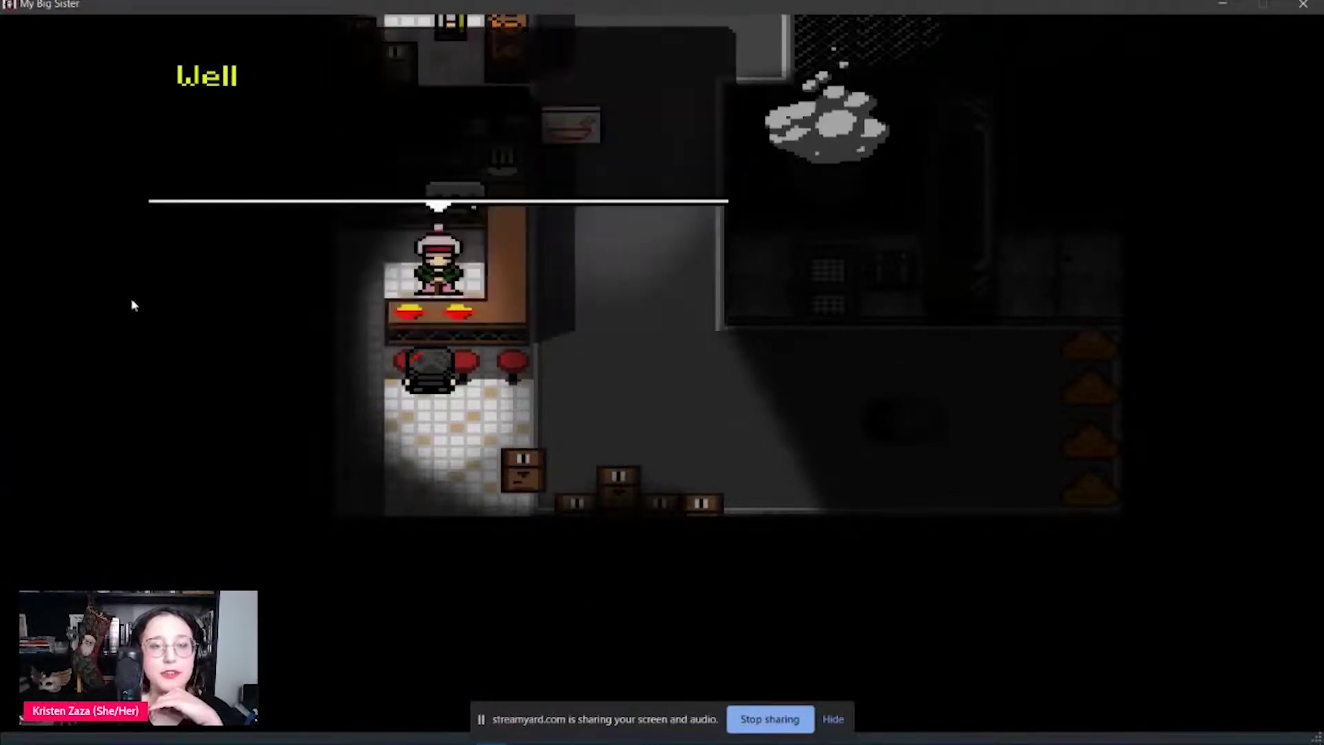
key("Return")
key("Return")
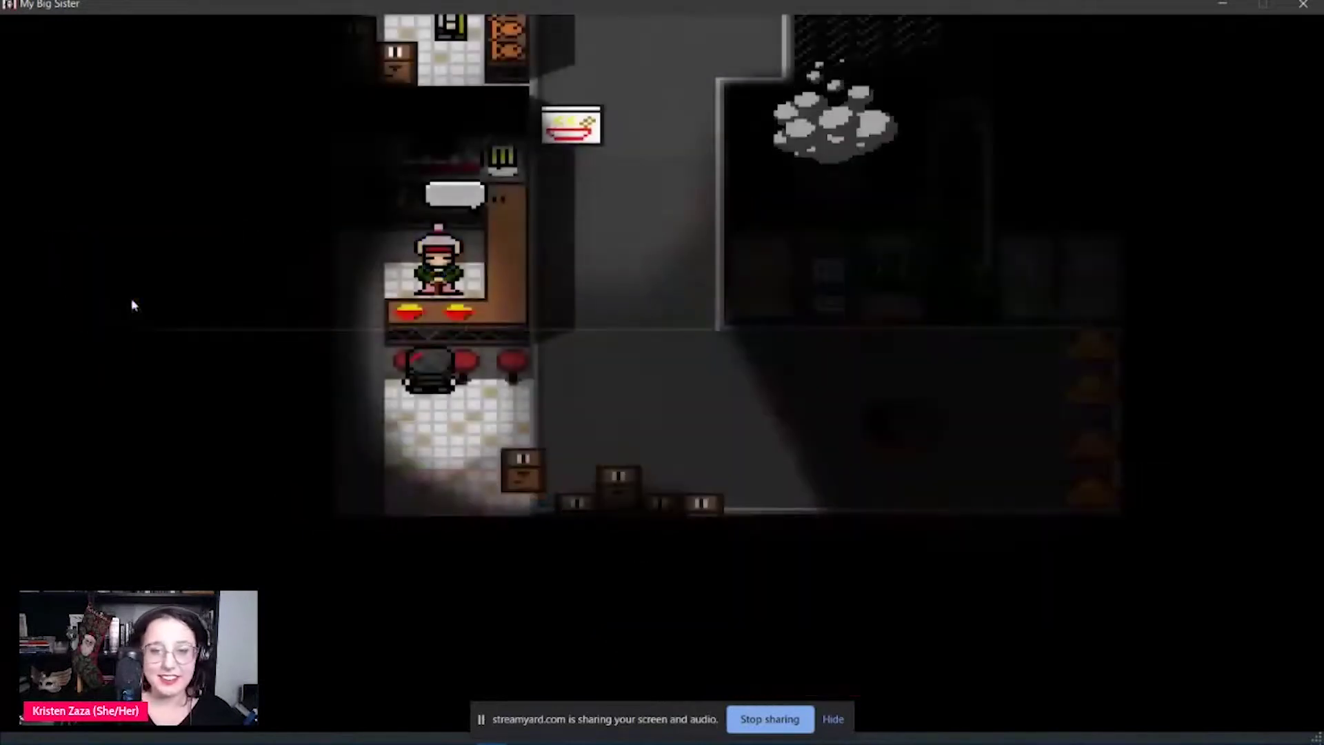
key("Return")
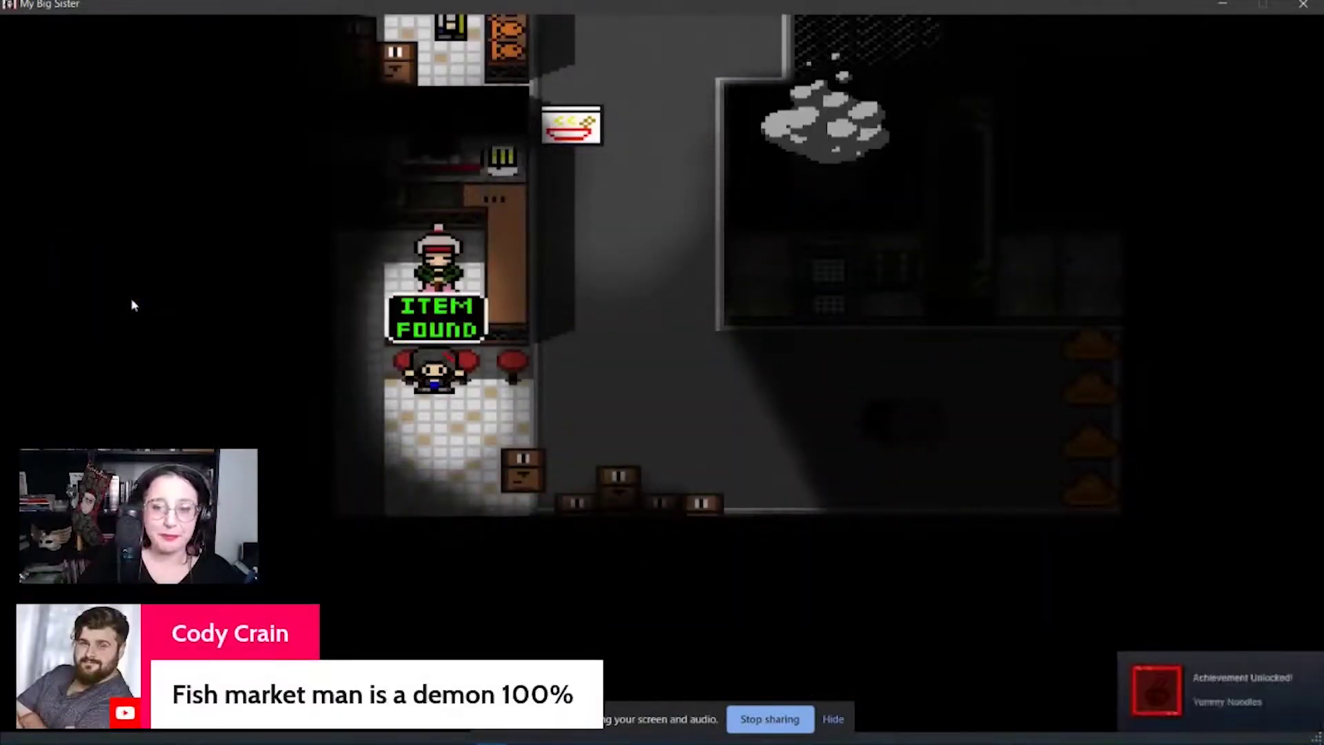
- Cross the street into the dark room and walk down to the gap
key("Down")
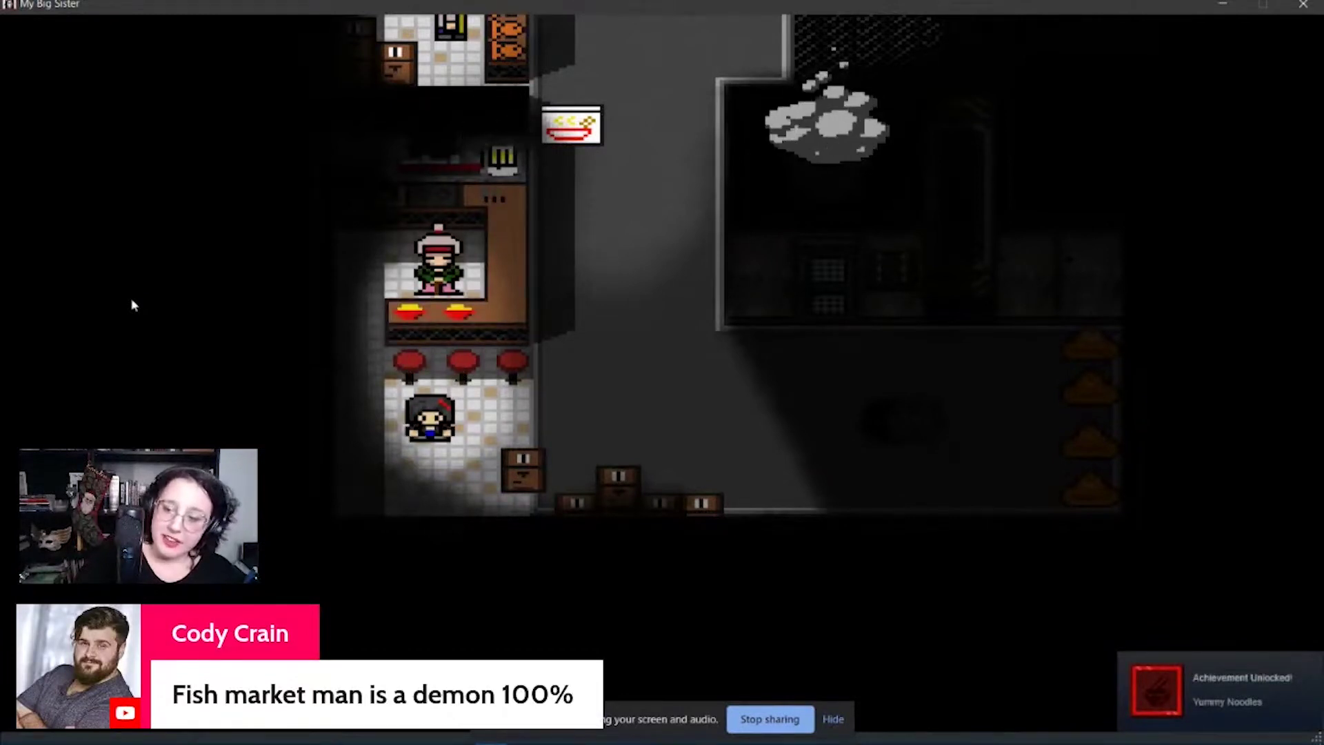
key("Right")
key("Right")
key("Down")
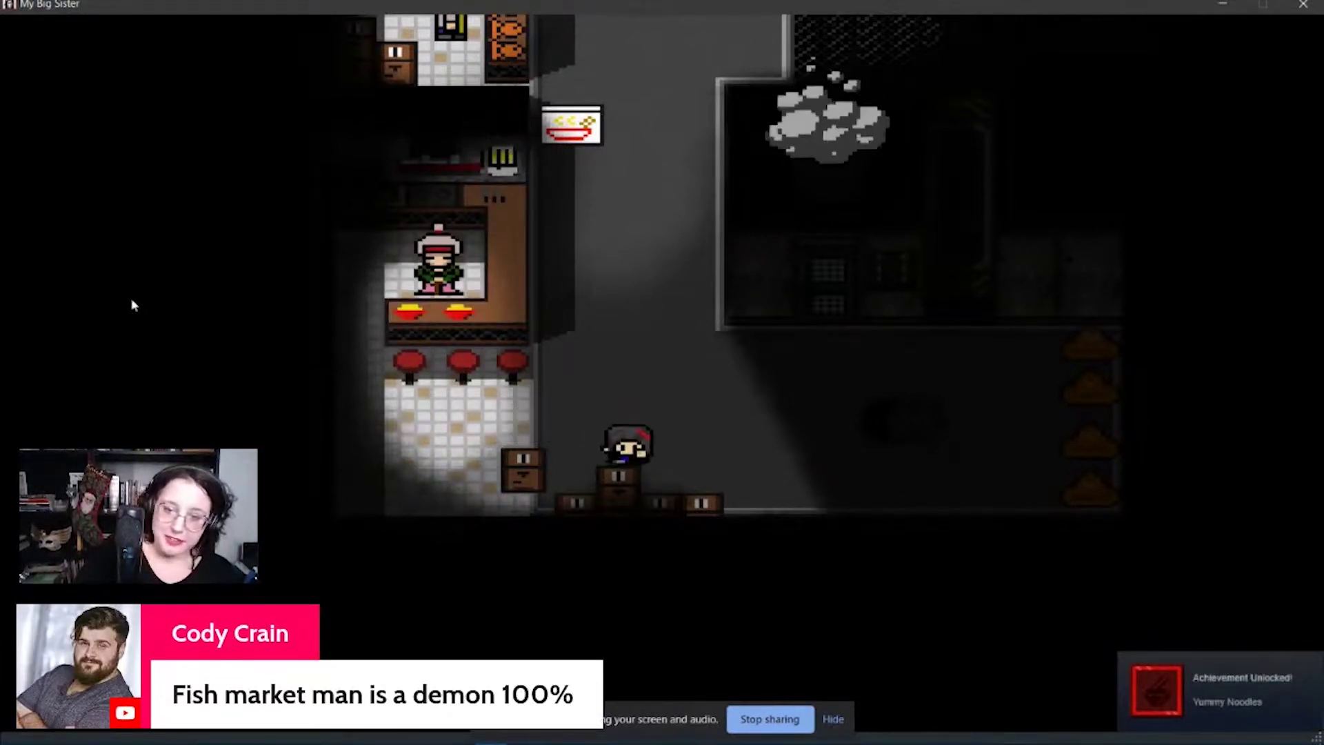
key("Left")
key("Right")
key("Up")
key("Up")
key("Right")
key("Right")
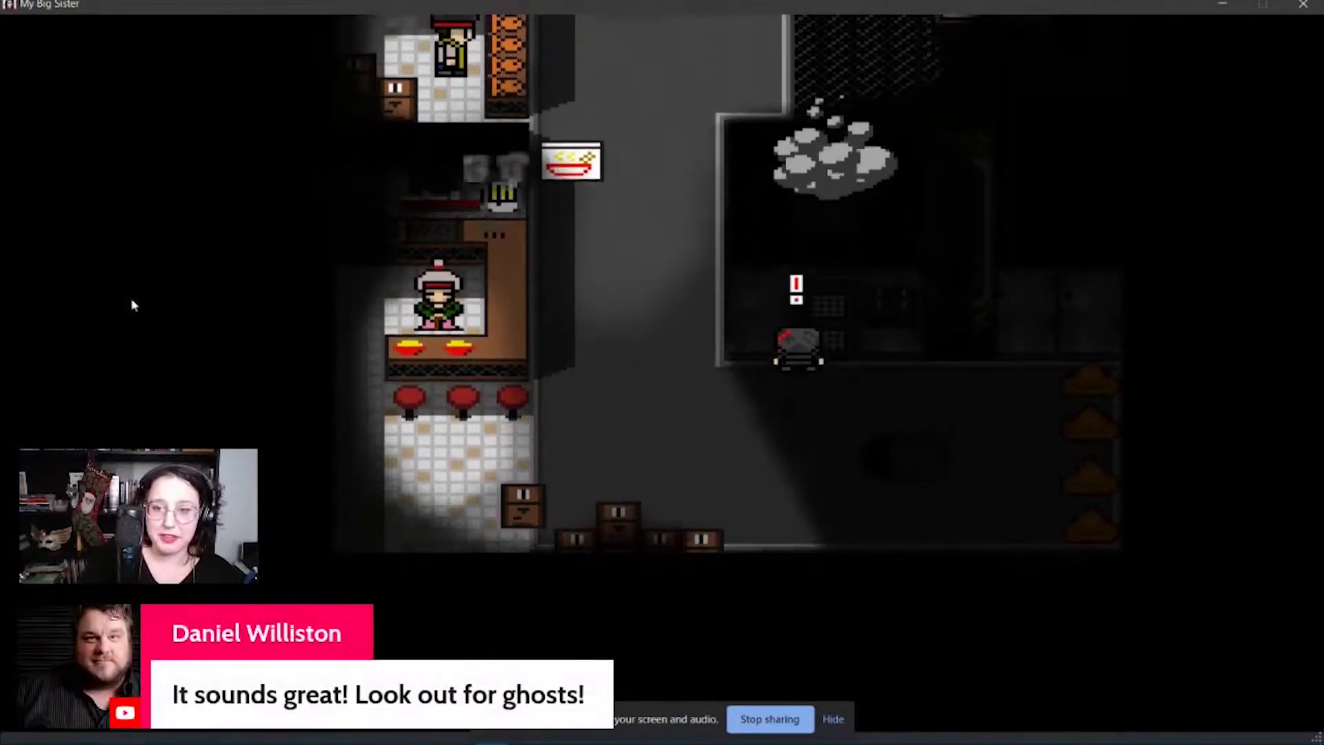
key("Down")
key("Up")
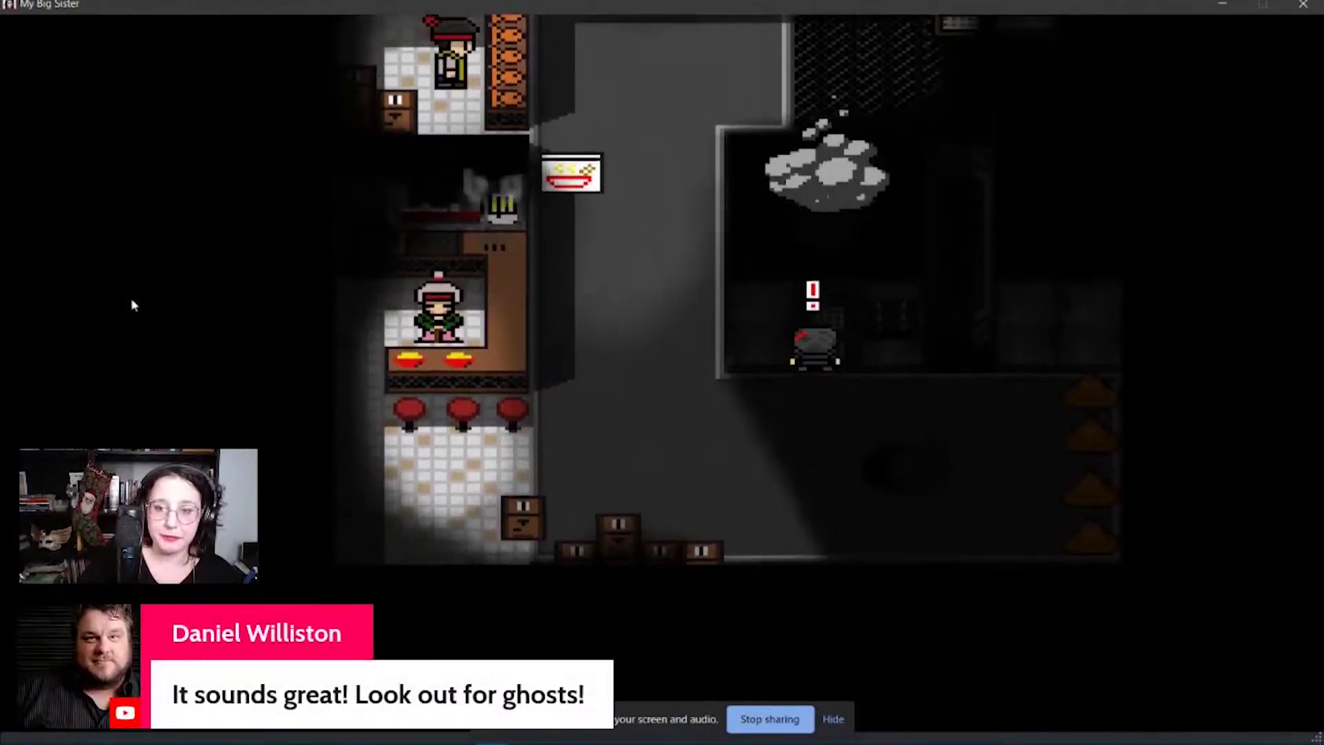
key("Right")
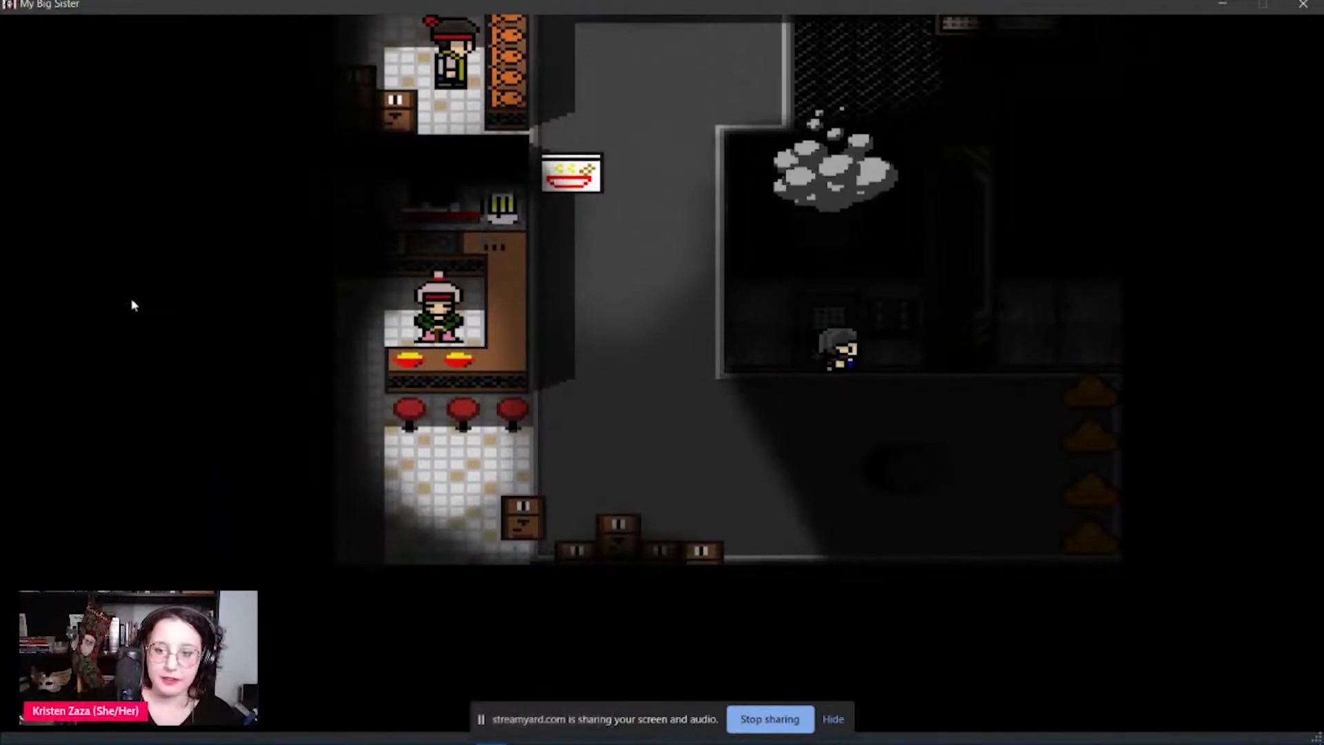
key("Down")
key("Right")
- Examine the gap, find the shiny thing out of reach, and move across the room
key("z")
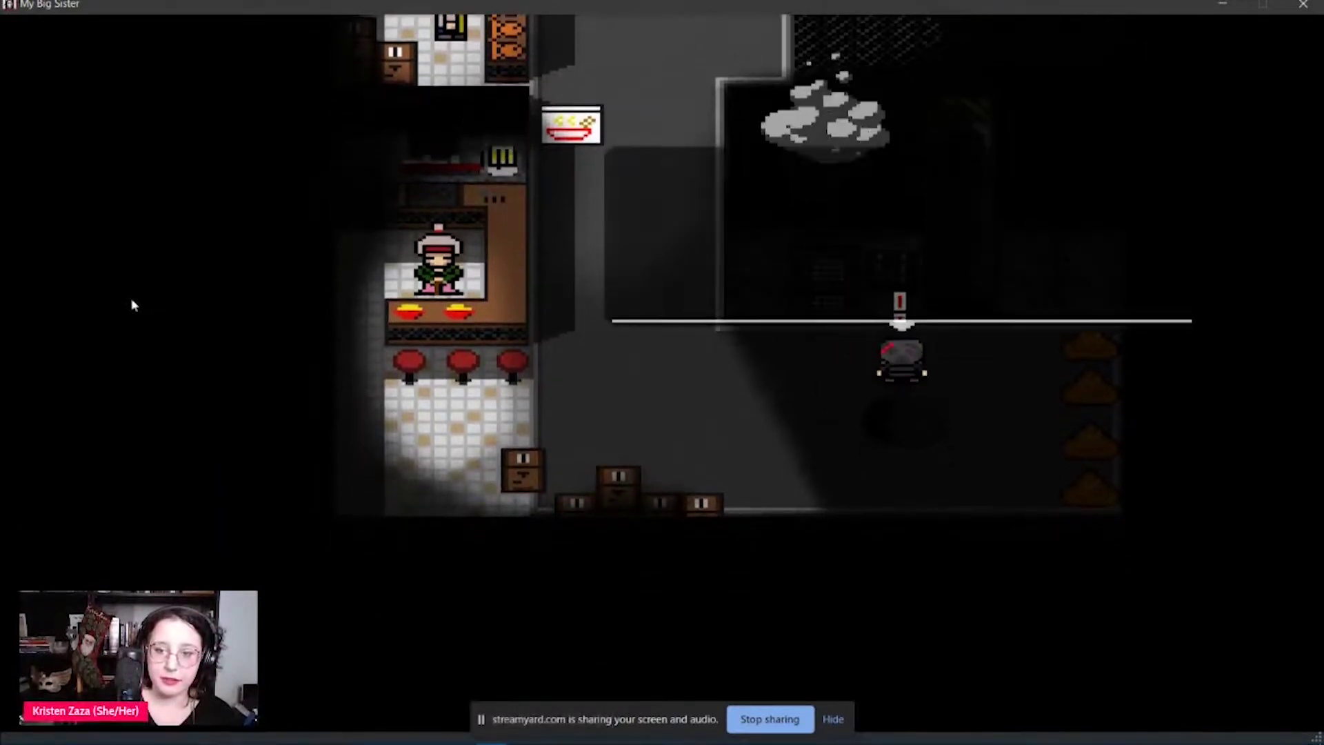
key("z")
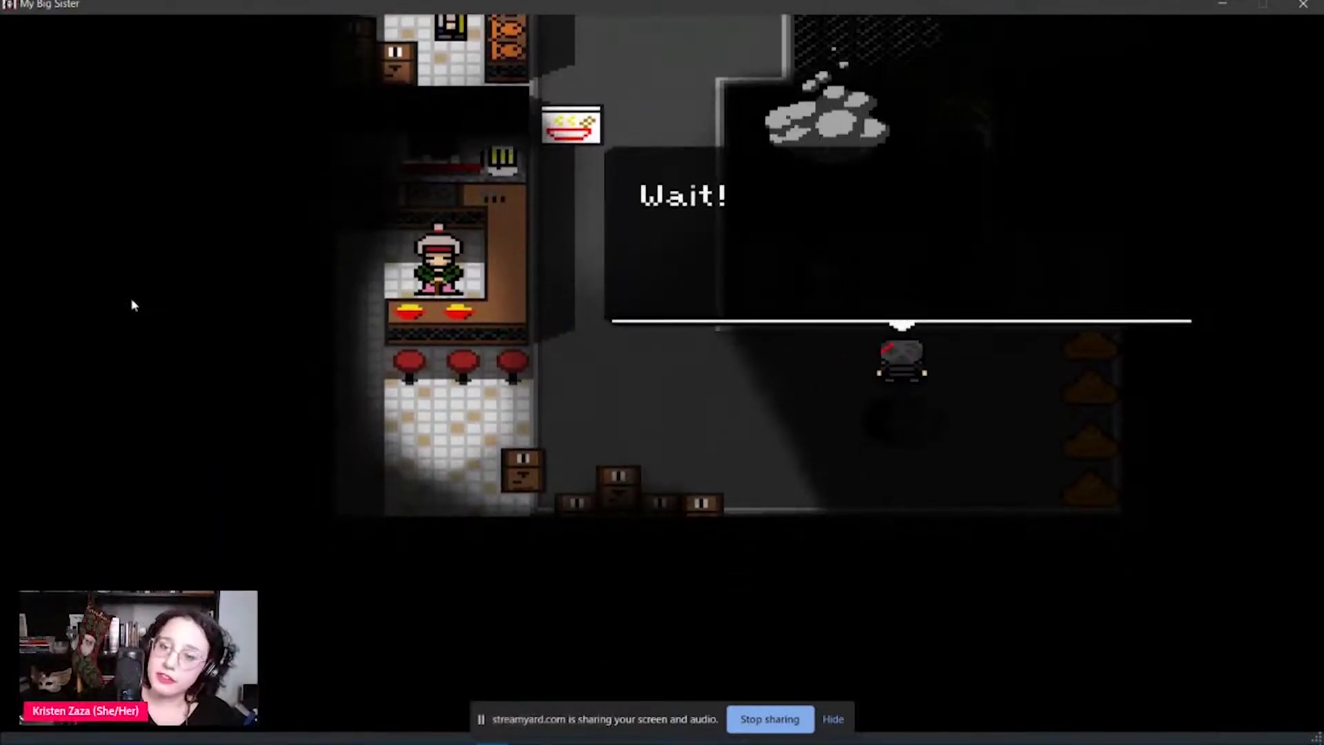
key("z")
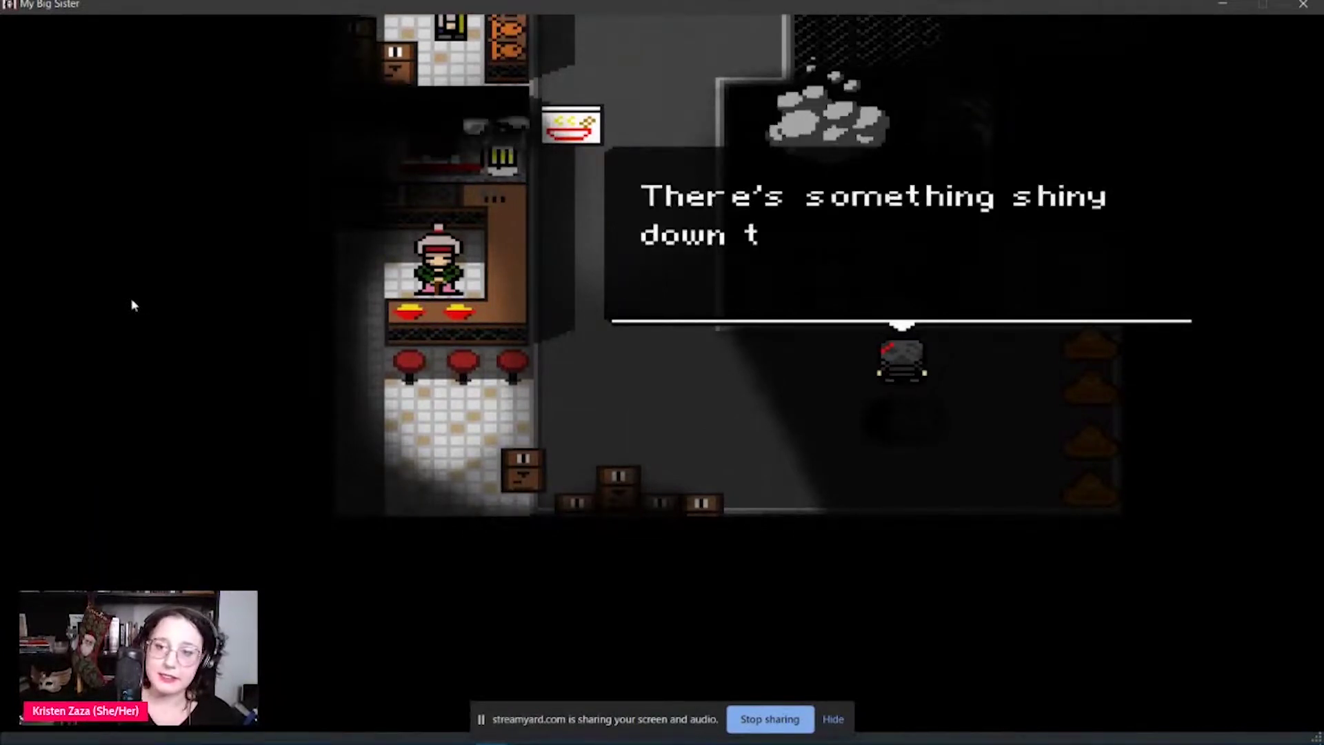
key("z")
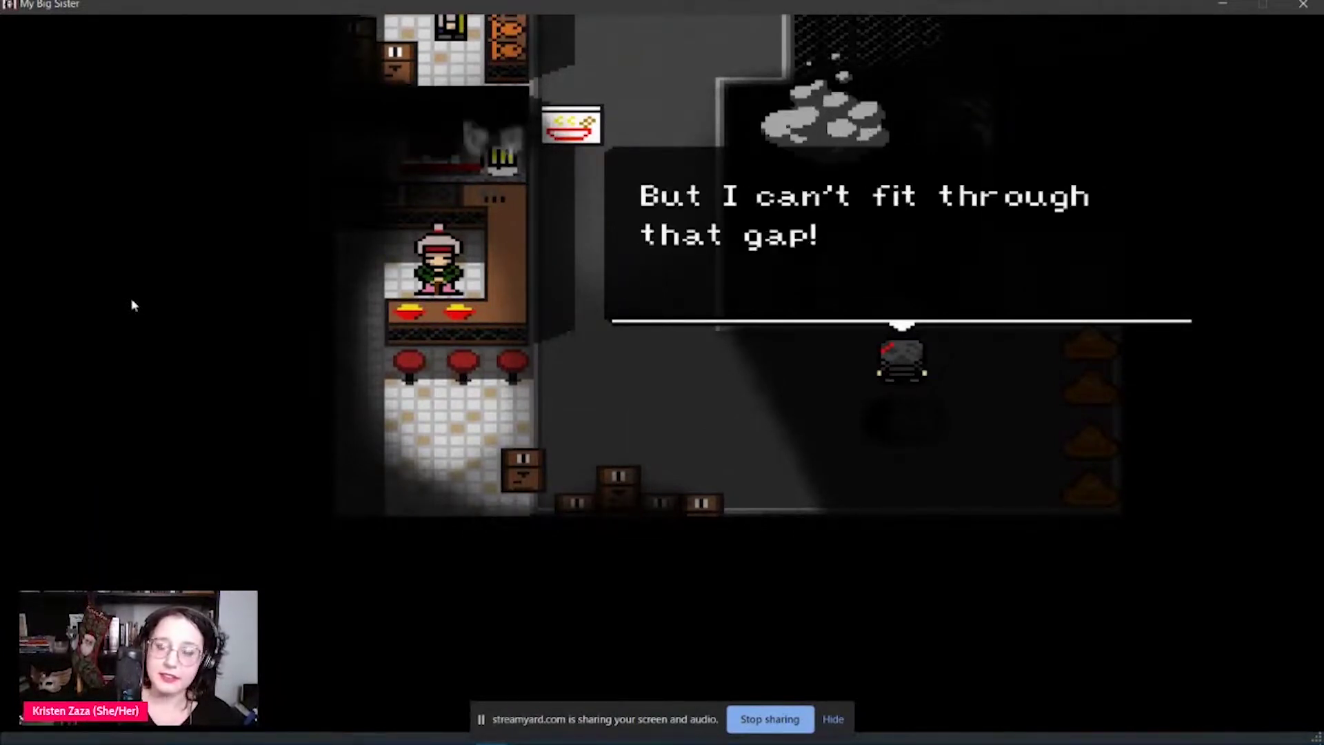
key("z")
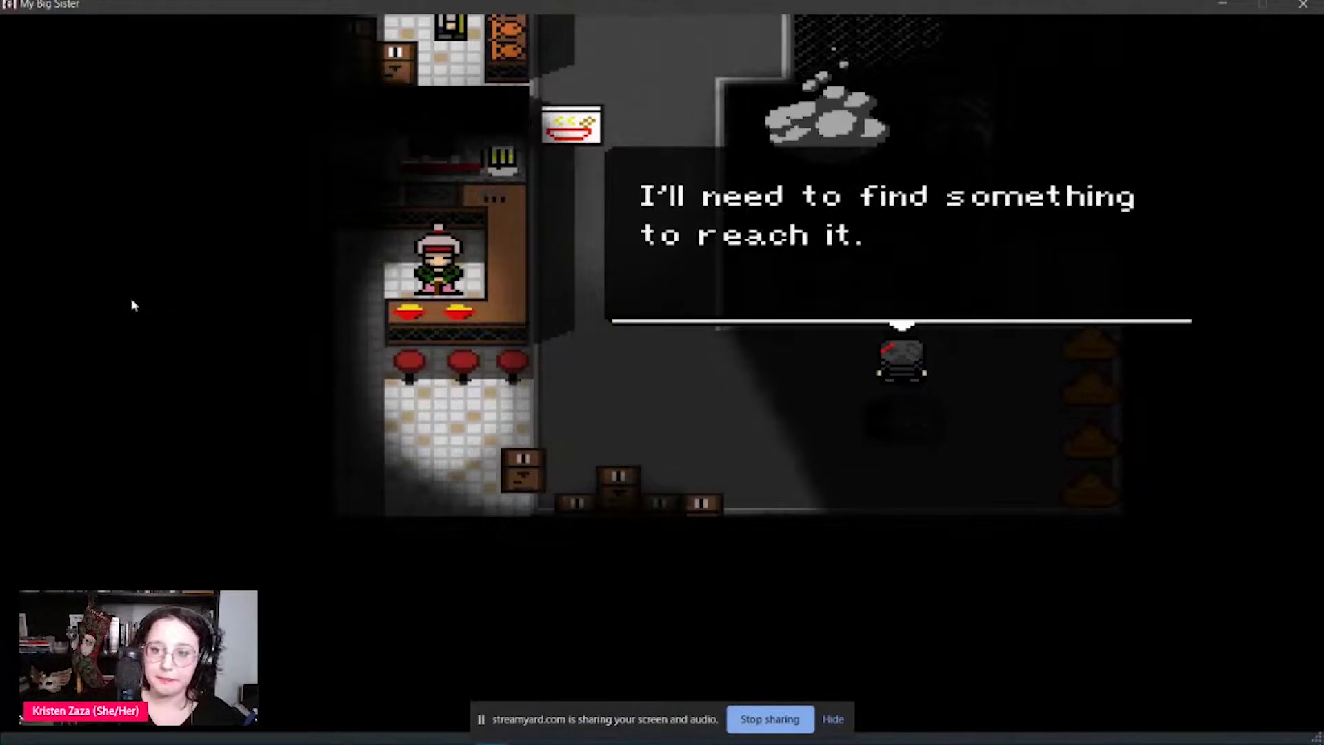
key("z")
key("Up")
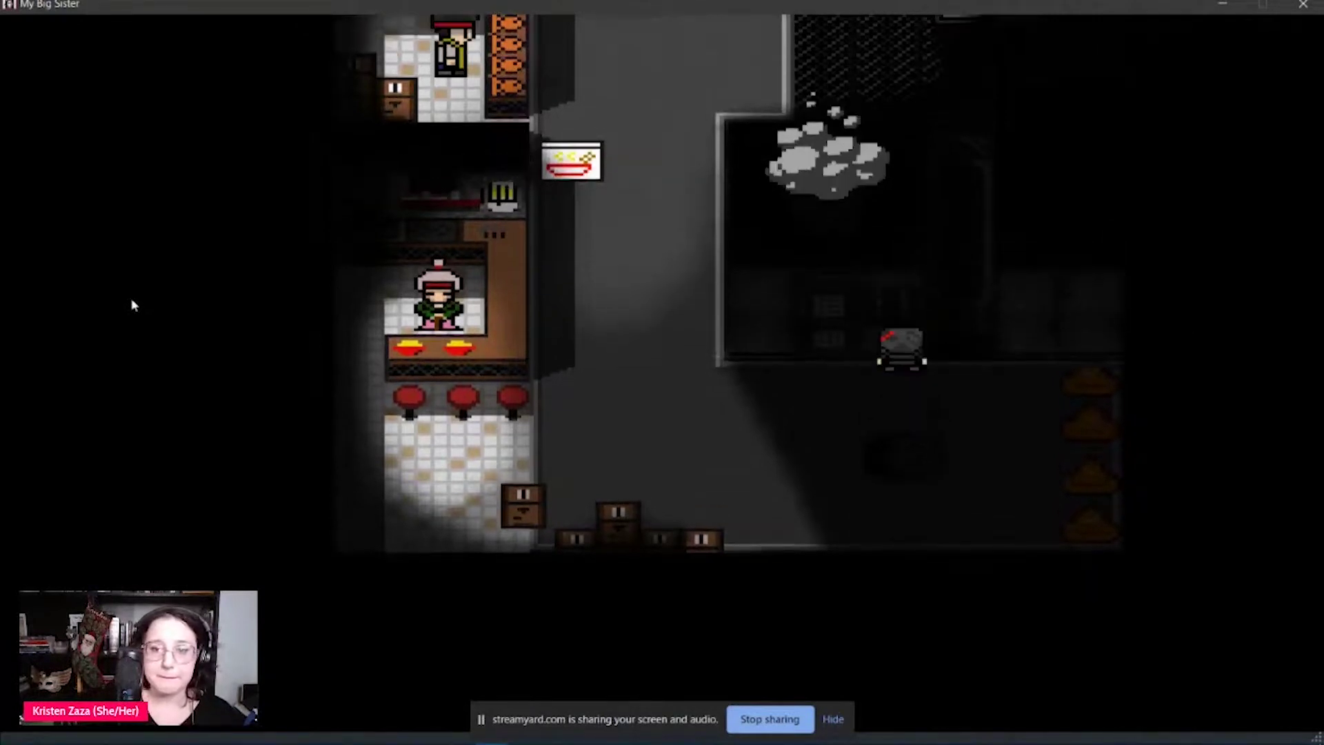
key("Right")
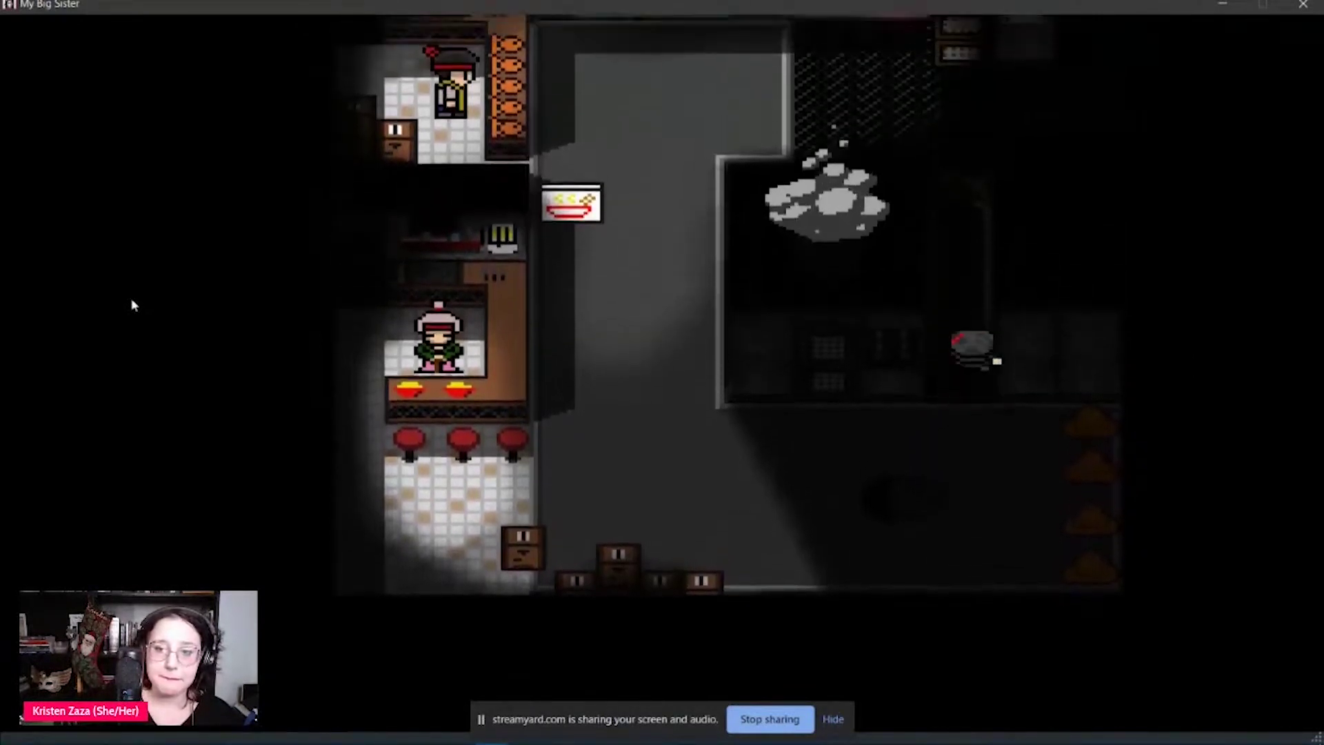
- Examine the animal cages and learn the shiny key sits behind a too-tight cage
key("Up")
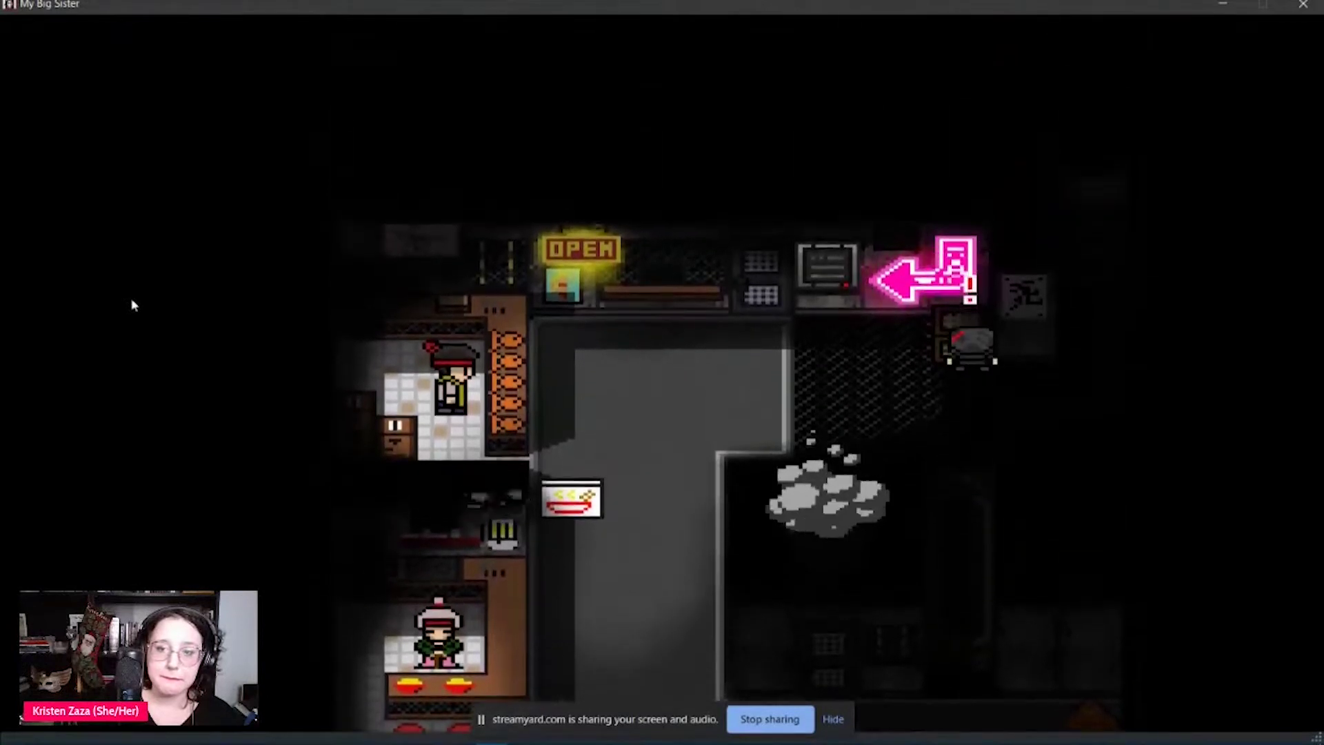
key("z")
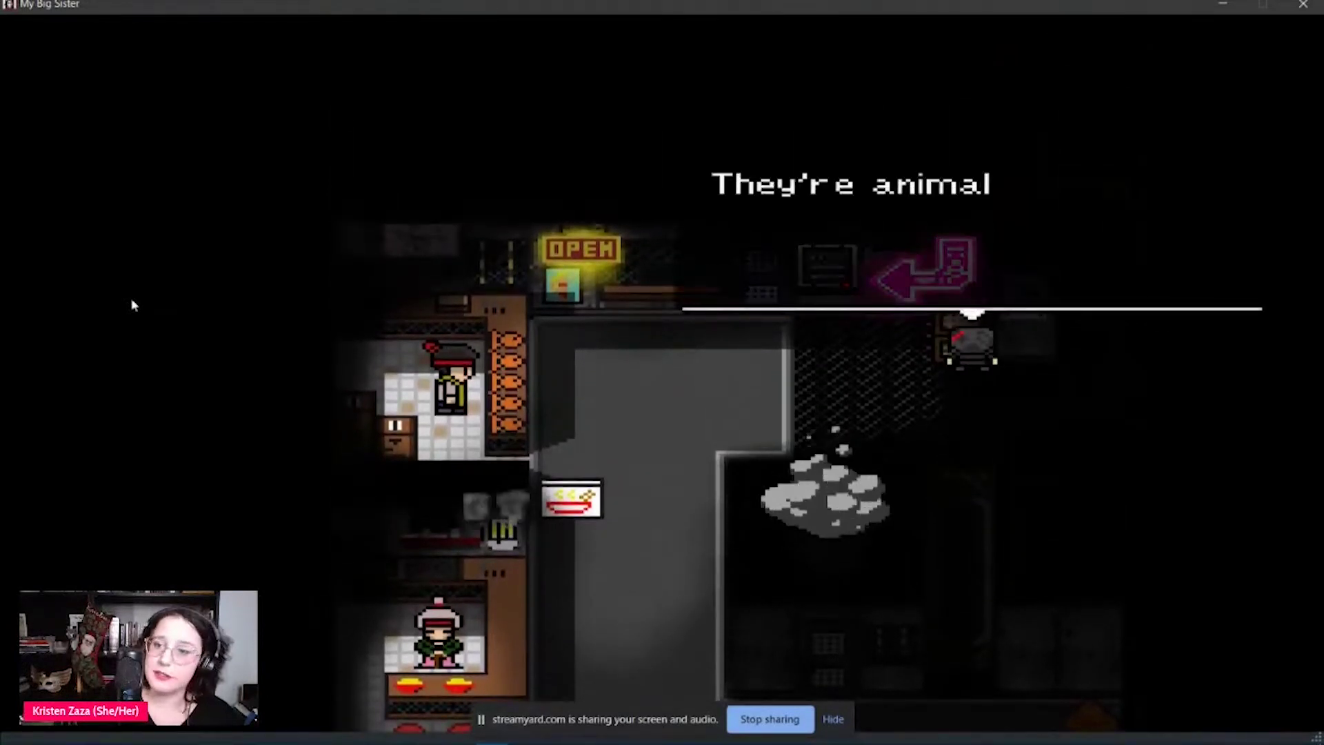
key("z")
key("z")
key("z")
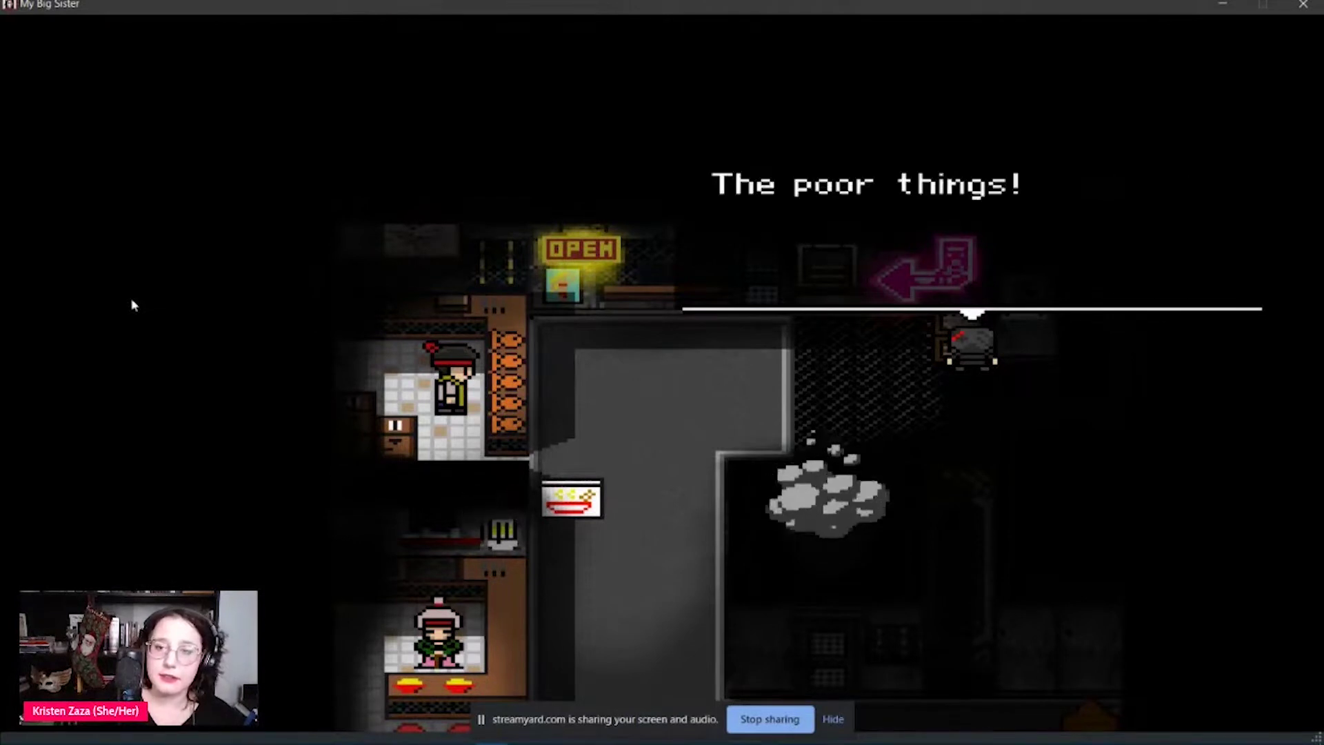
key("z")
key("z")
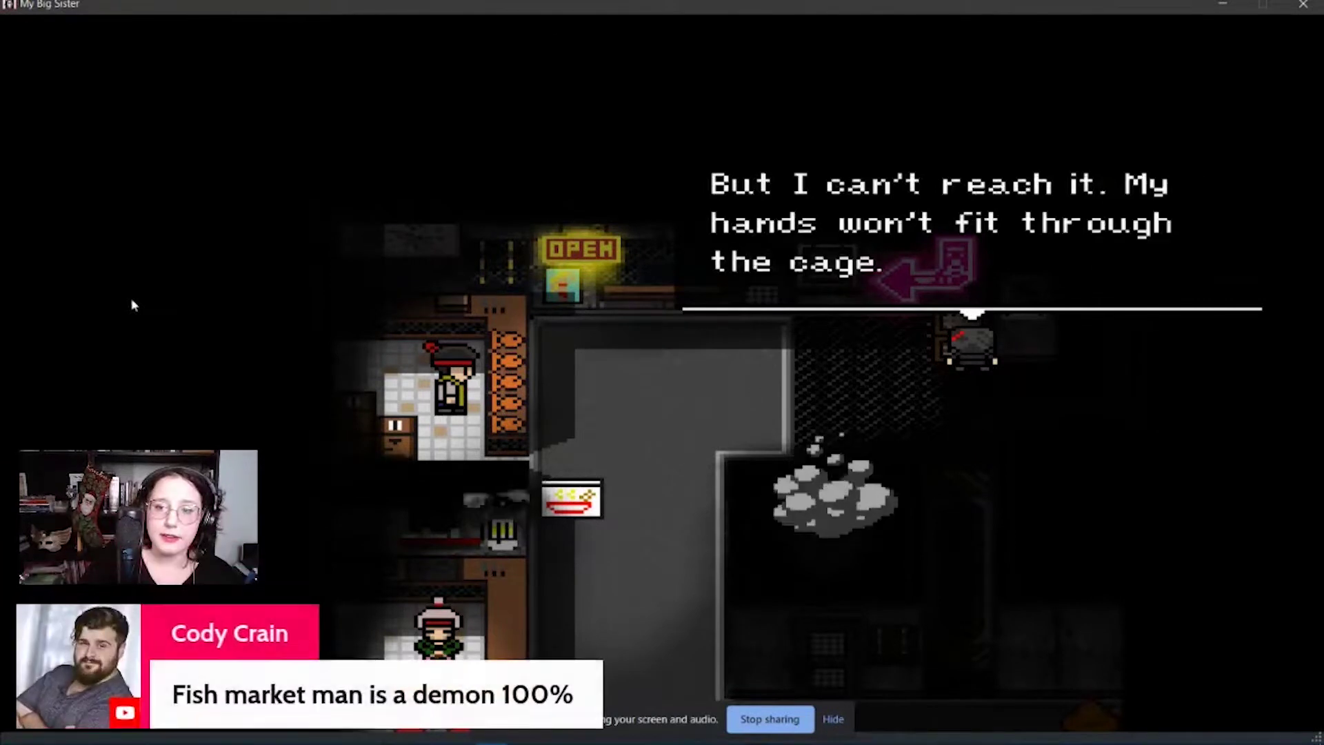
key("z")
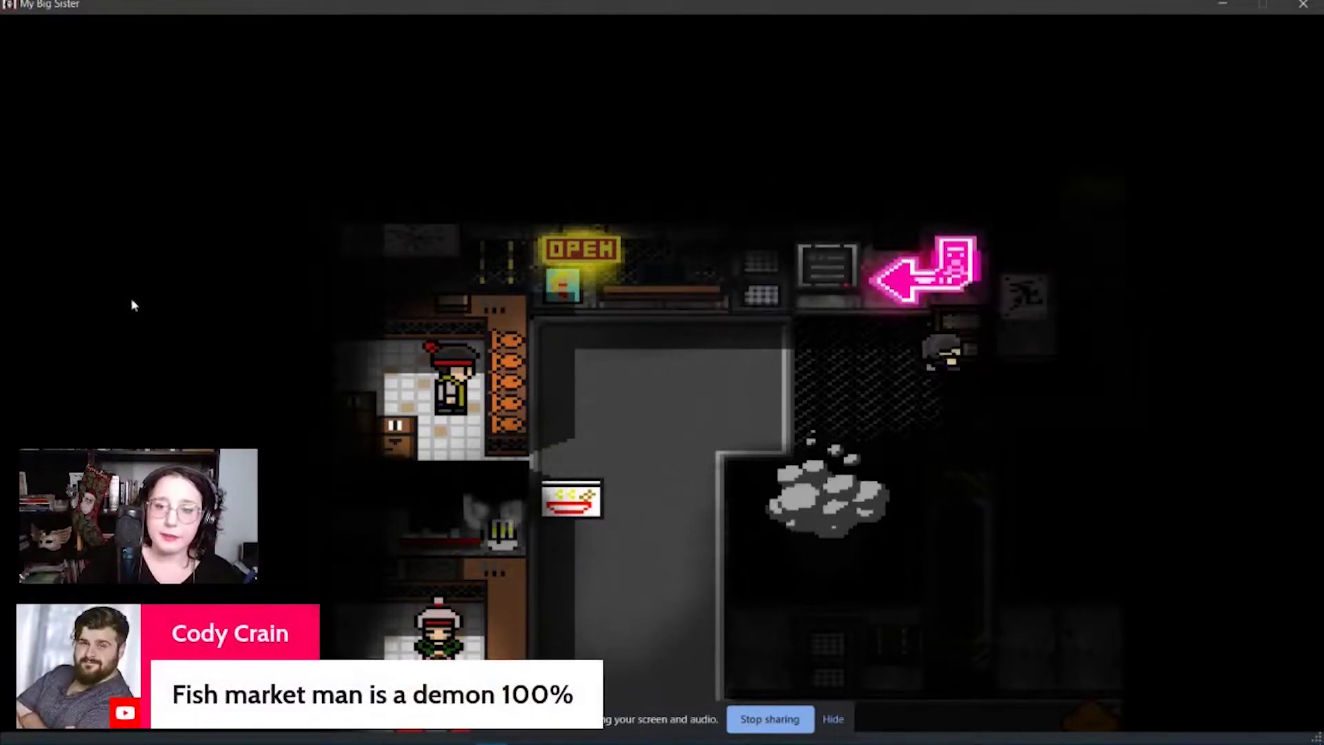
- Walk along the cages and up to the terminal machines
key("Right")
key("Left")
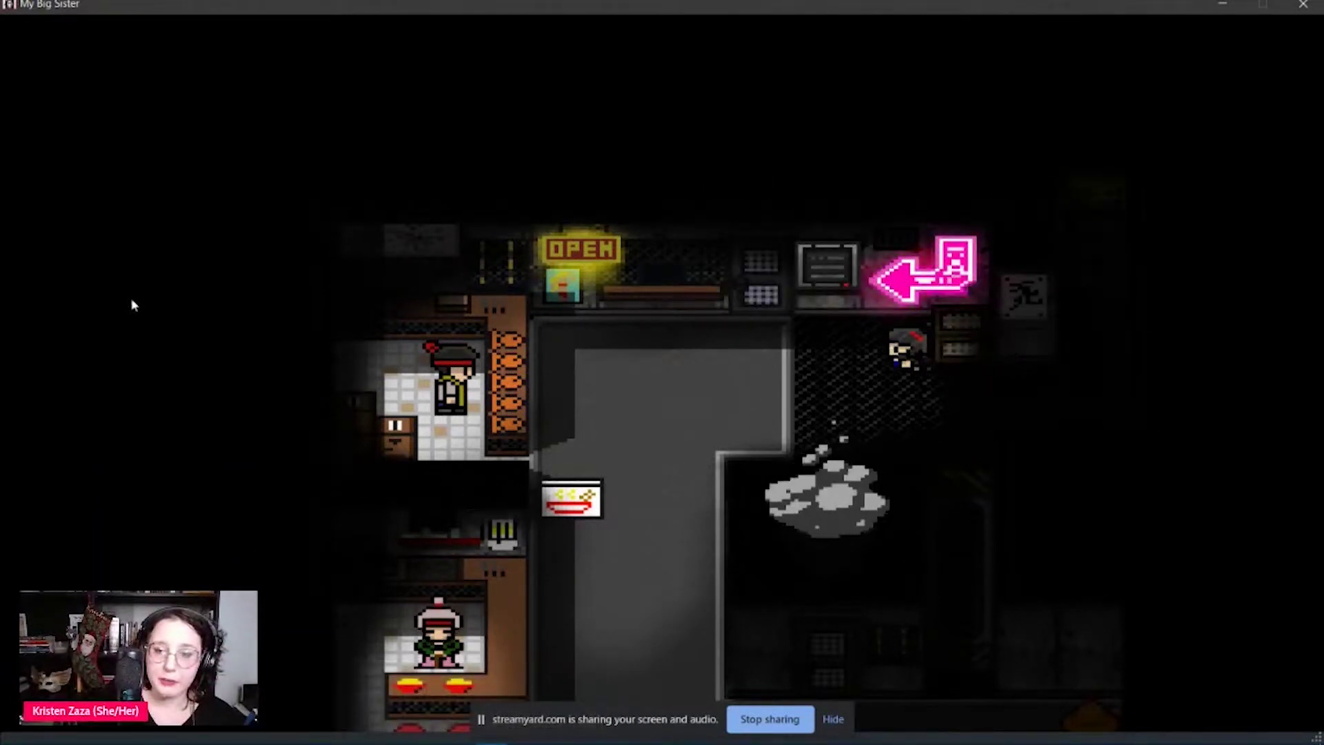
key("Up")
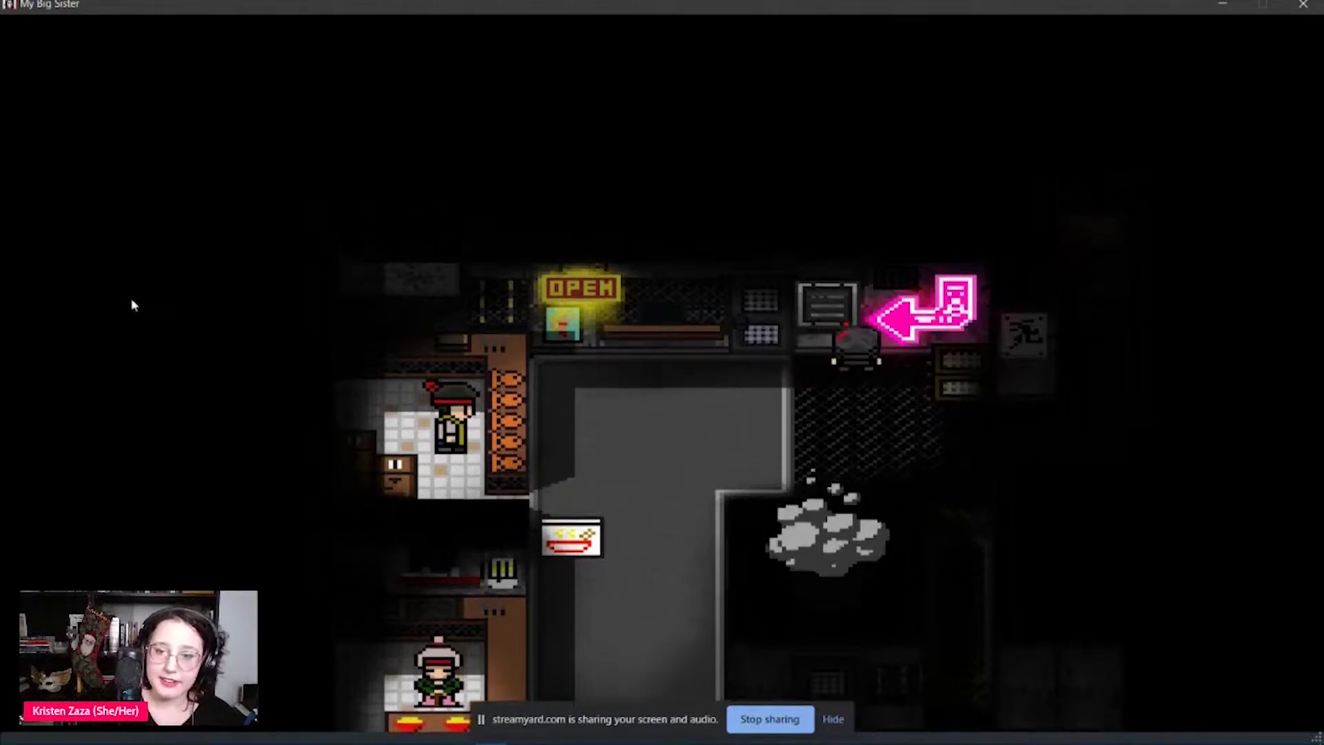
key("Left")
- Inspect the next machine and read its lines near the shop entrance
key("z")
key("z")
key("z")
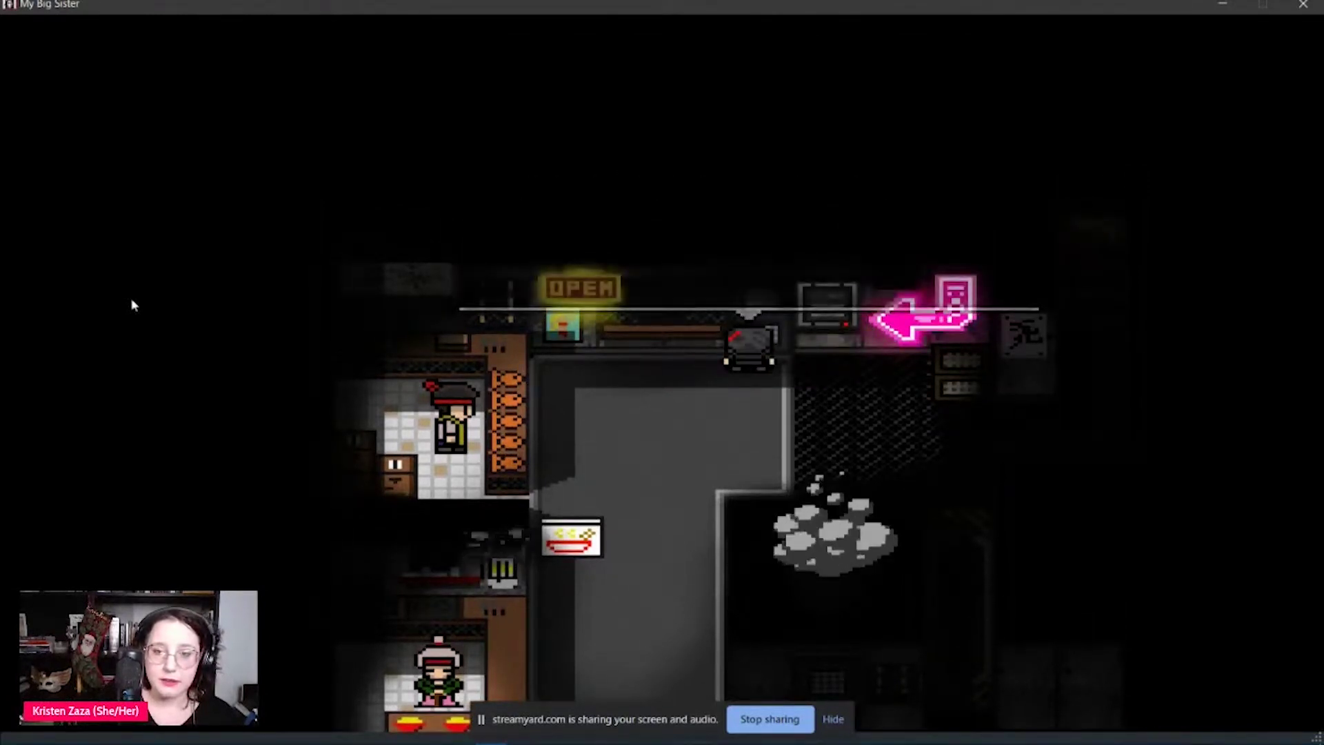
key("Left")
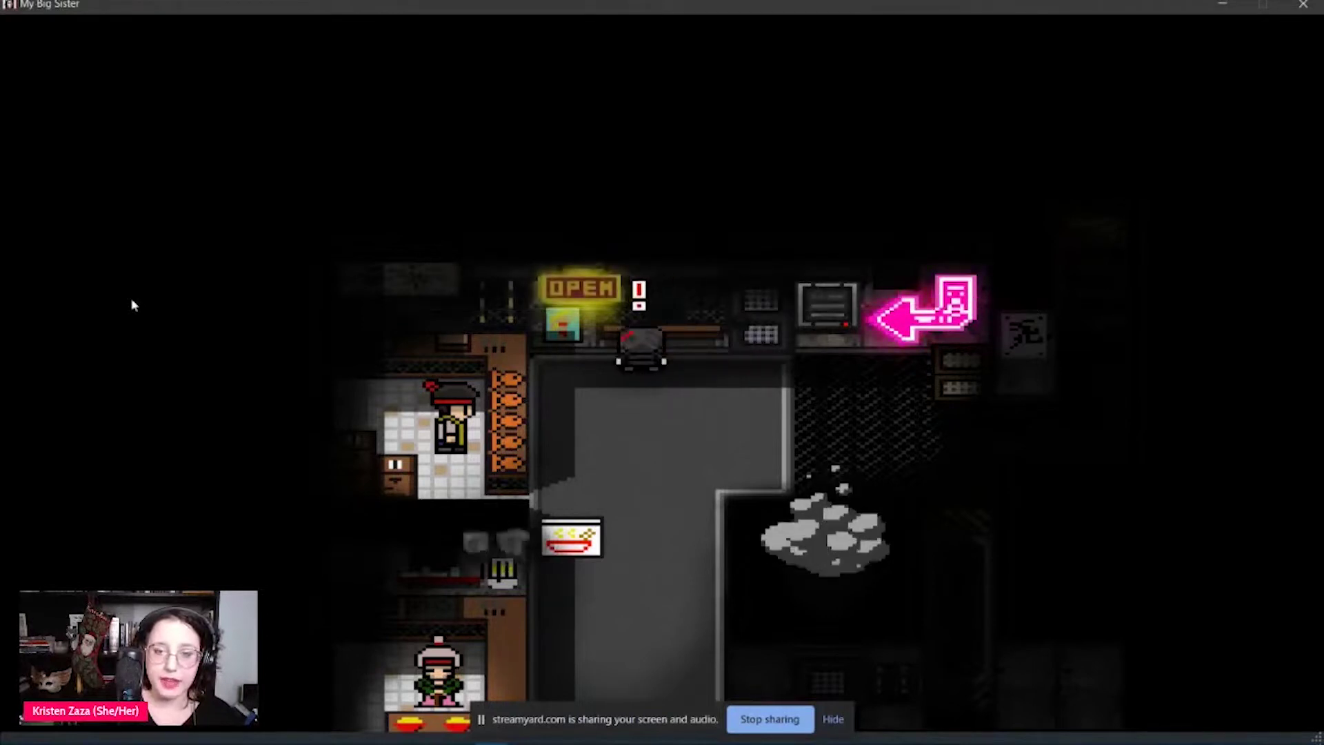
key("z")
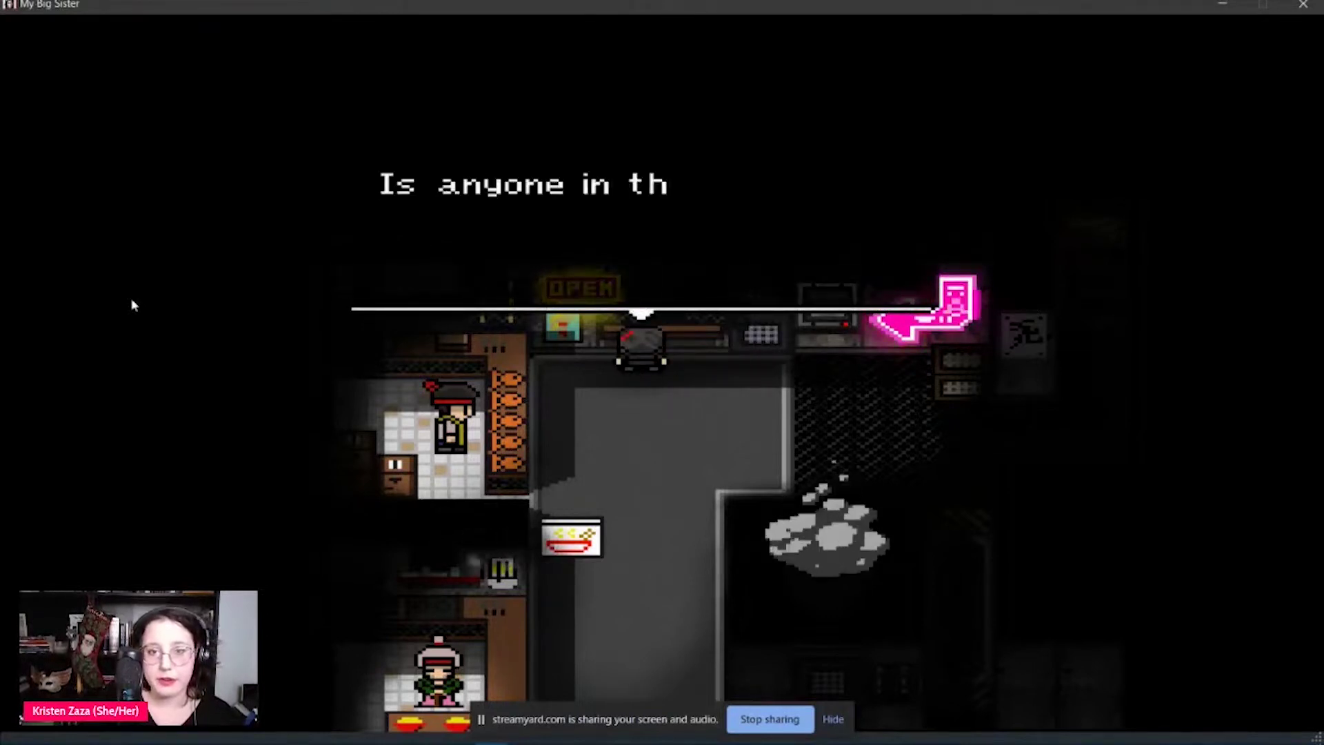
key("z")
key("z")
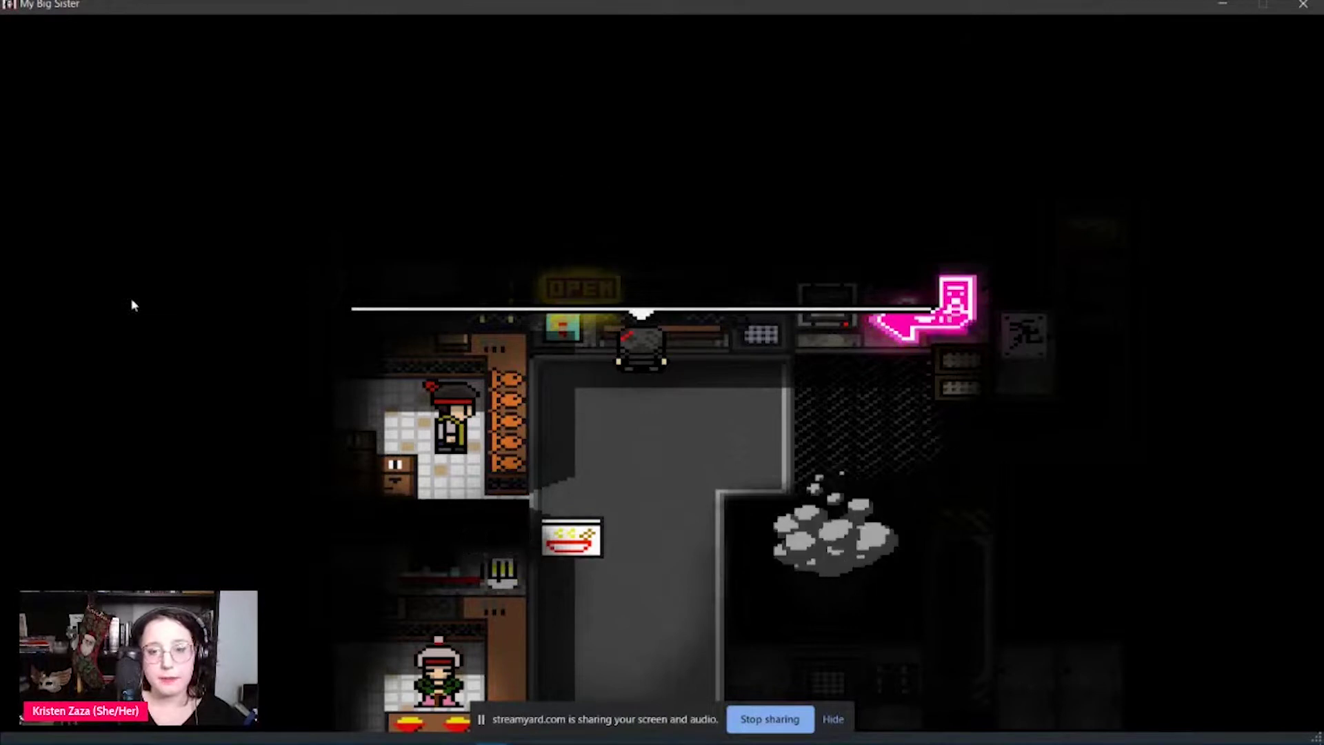
- Read the poster under the OPEN sign, then walk back down the street
key("Left")
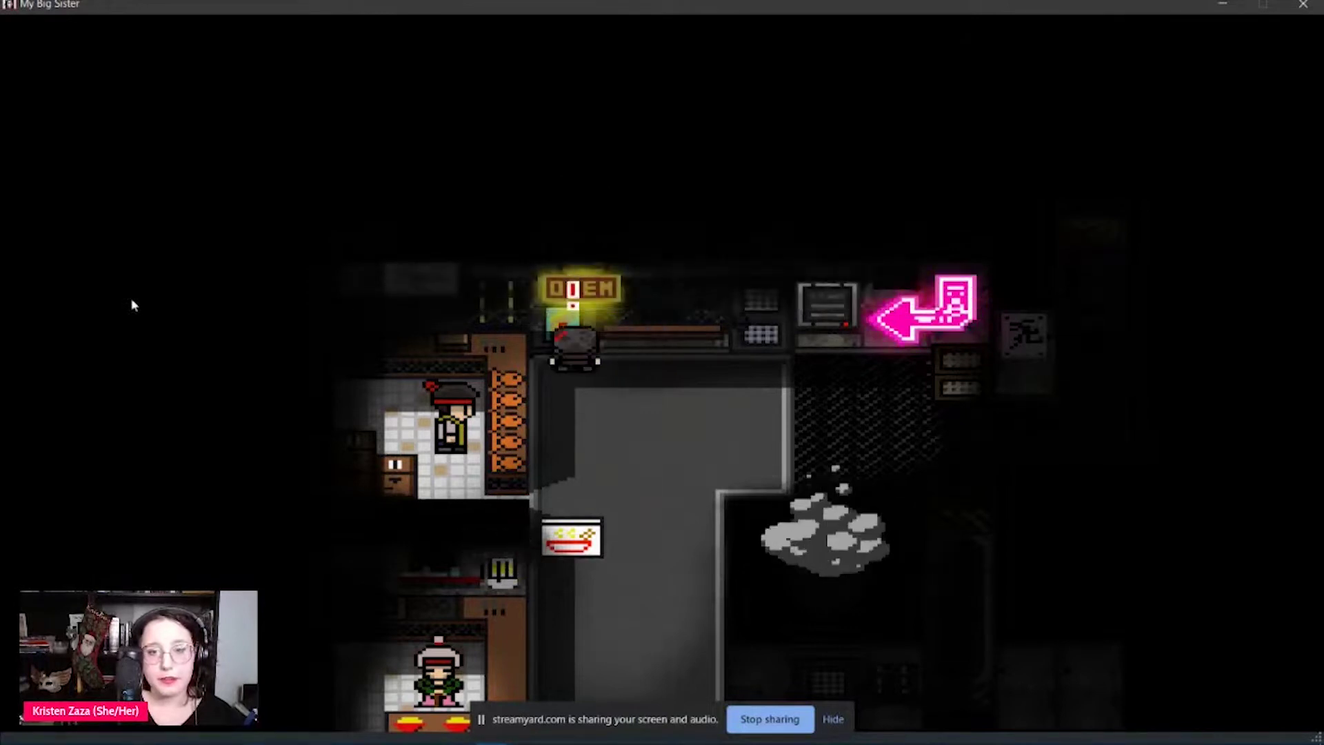
key("z")
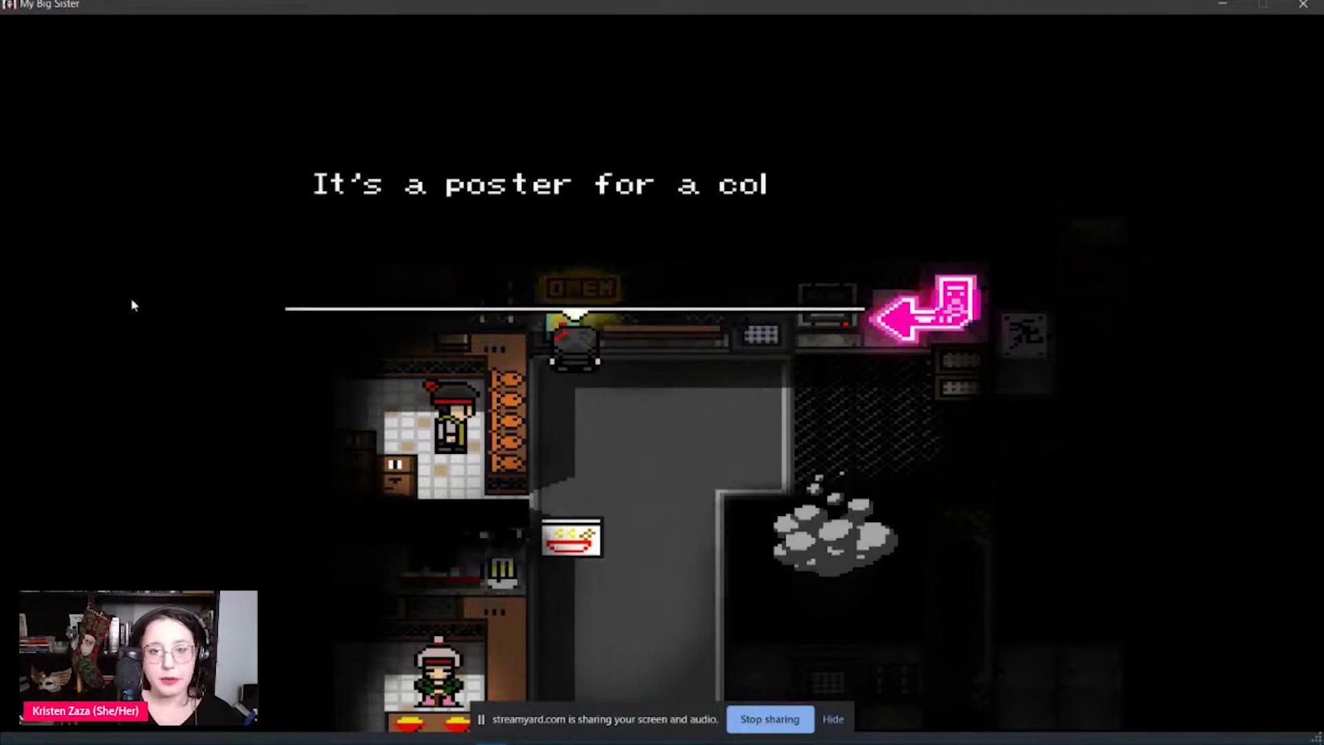
key("z")
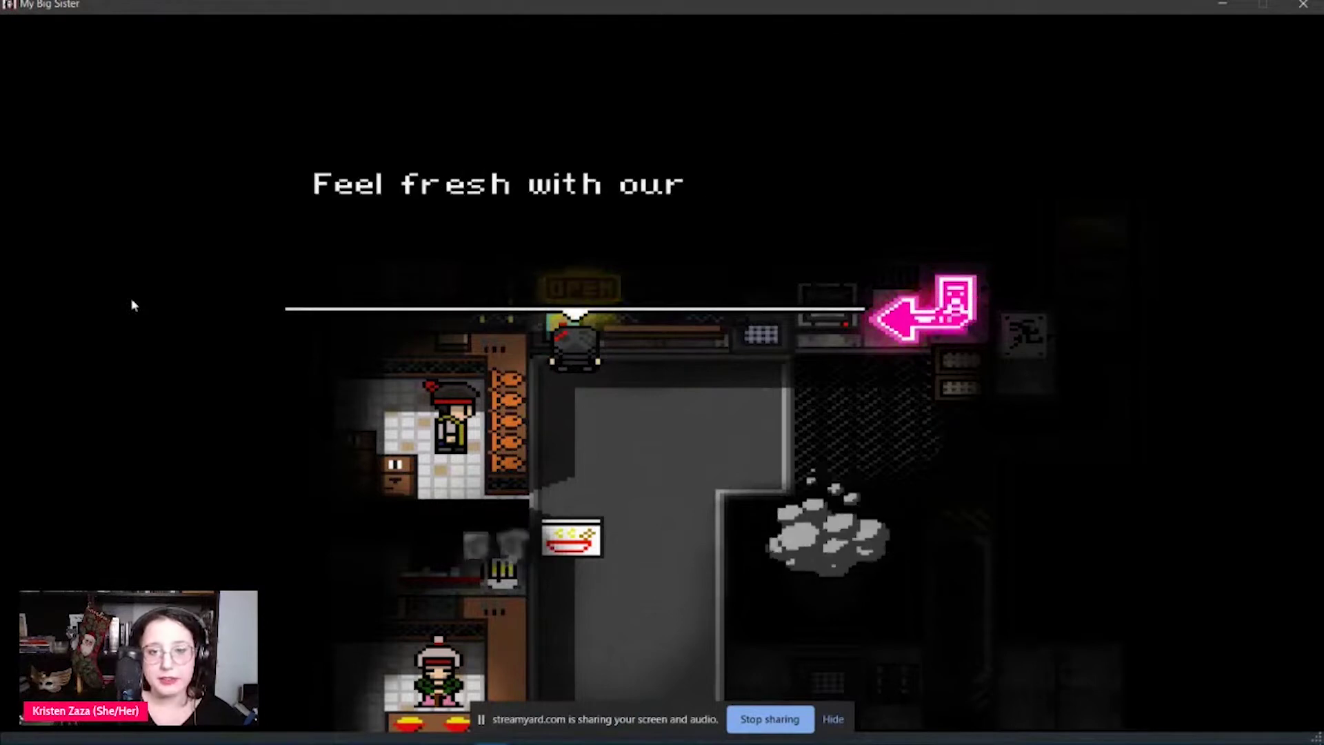
key("z")
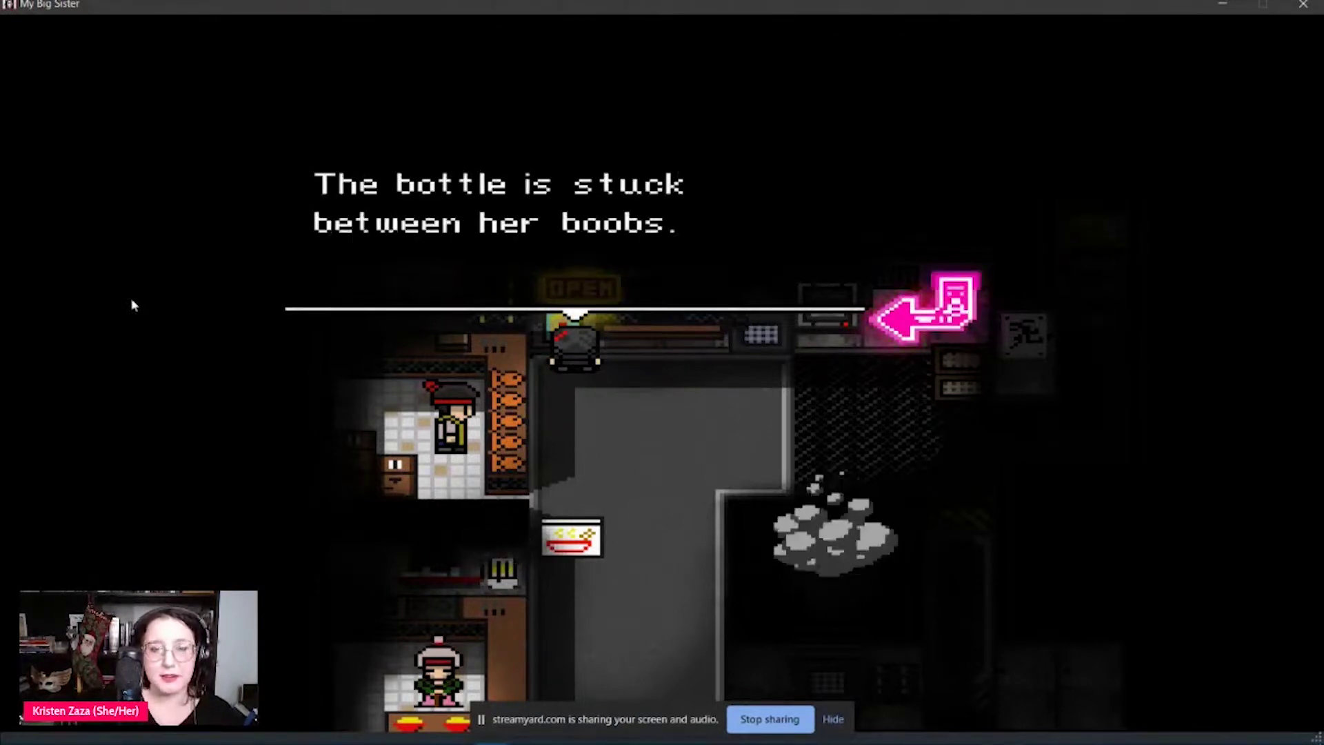
key("z")
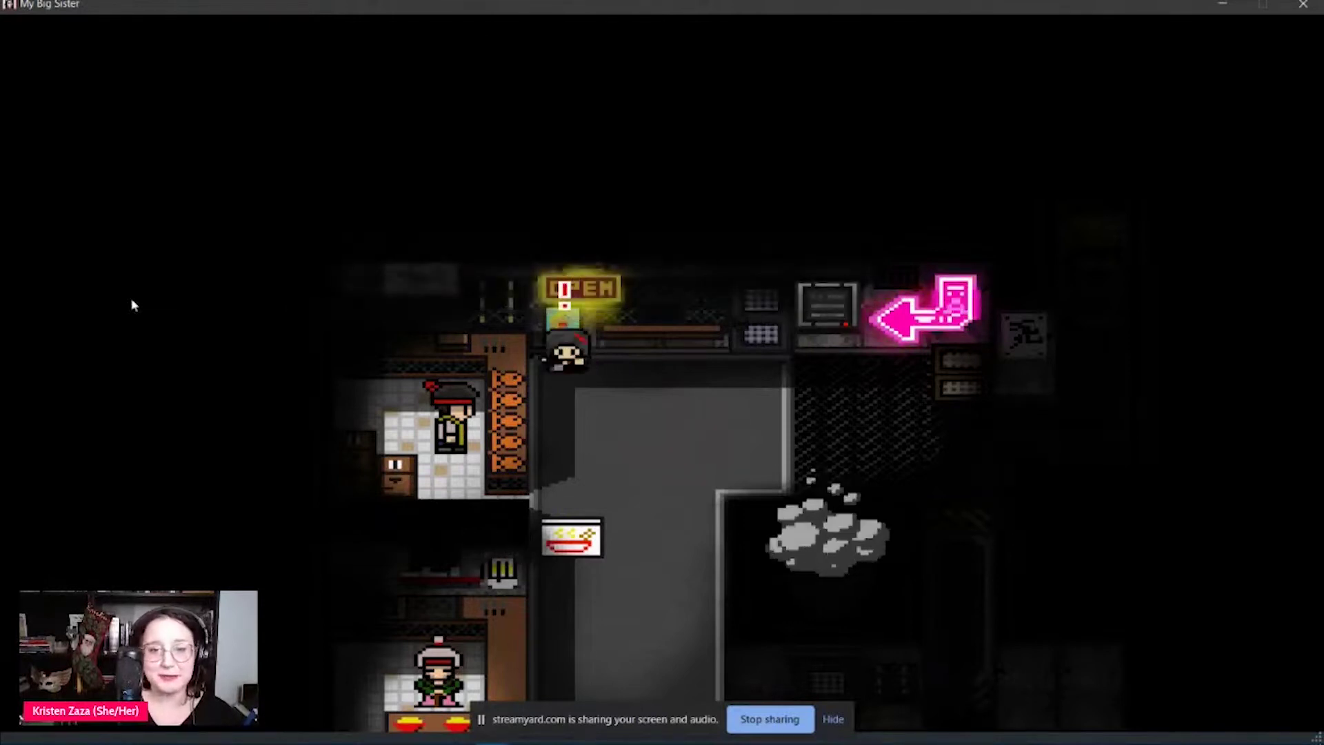
key("Down")
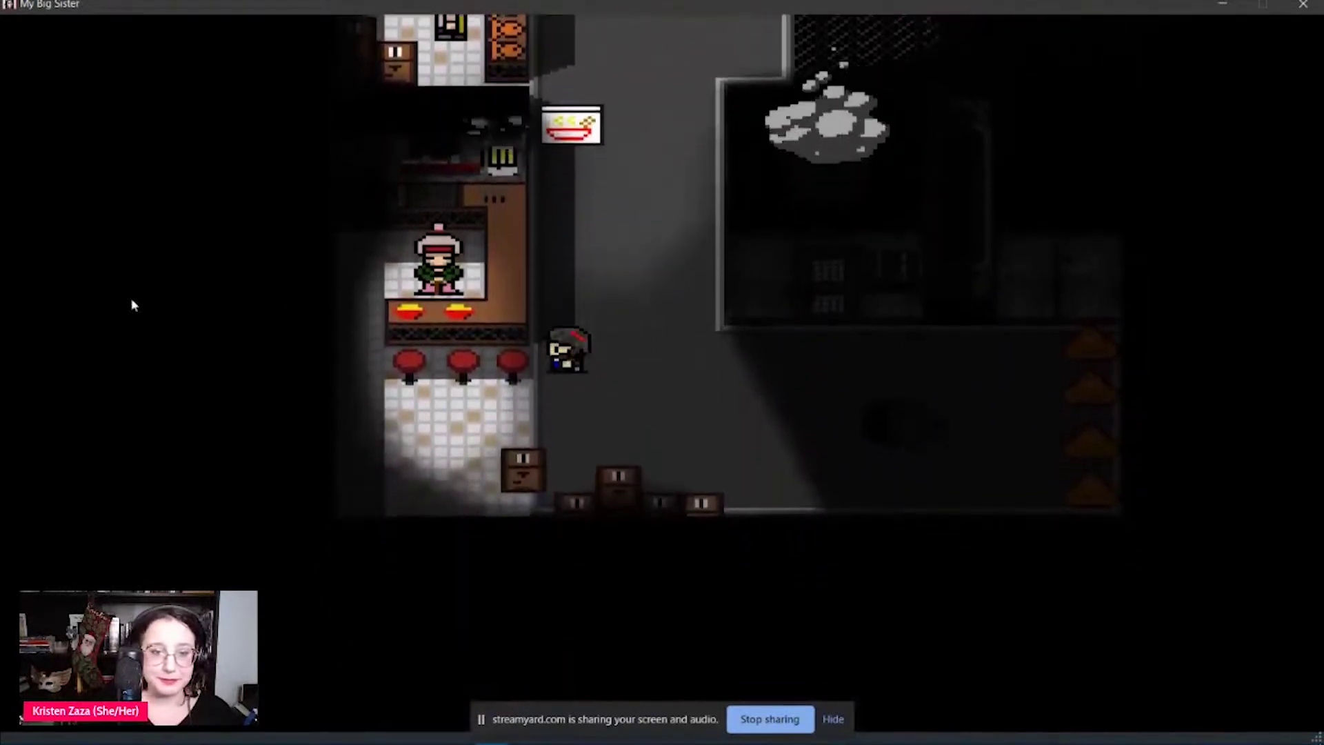
- Walk past the noodle counter stools and right along the street
key("Down")
key("Left")
key("Up")
key("Right")
key("Up")
key("Right")
key("Down")
key("Up")
key("Left")
key("Down")
key("Down")
key("Right")
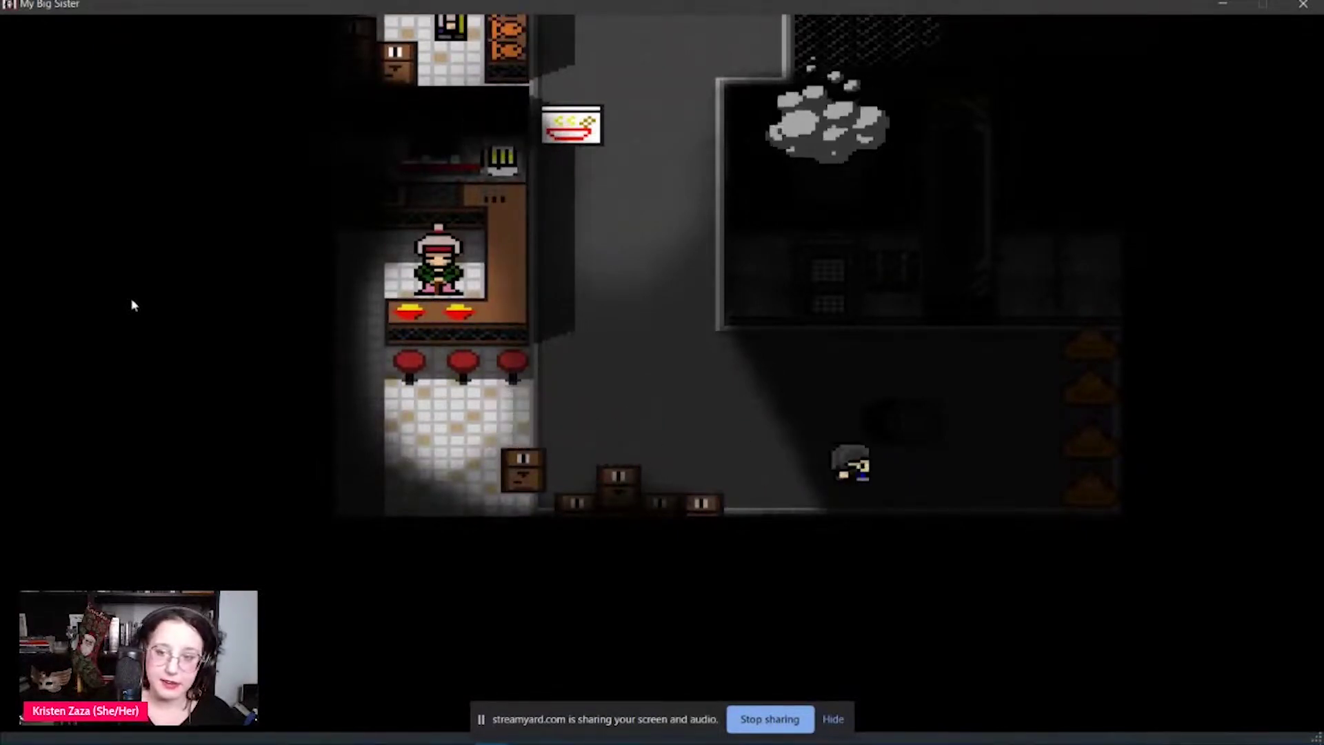
- Inspect the dark area and read the lines about something shiny
key("Up")
key("Right")
key("z")
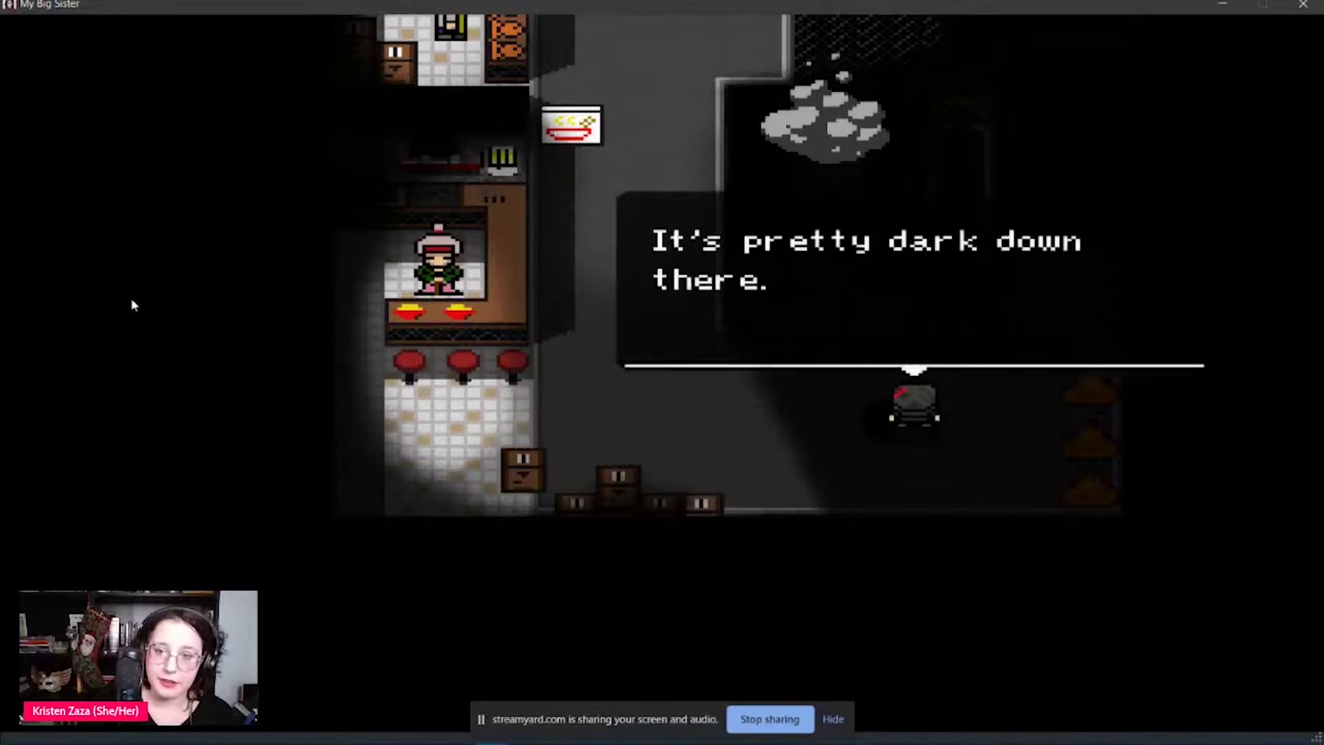
key("z")
key("z")
key("z")
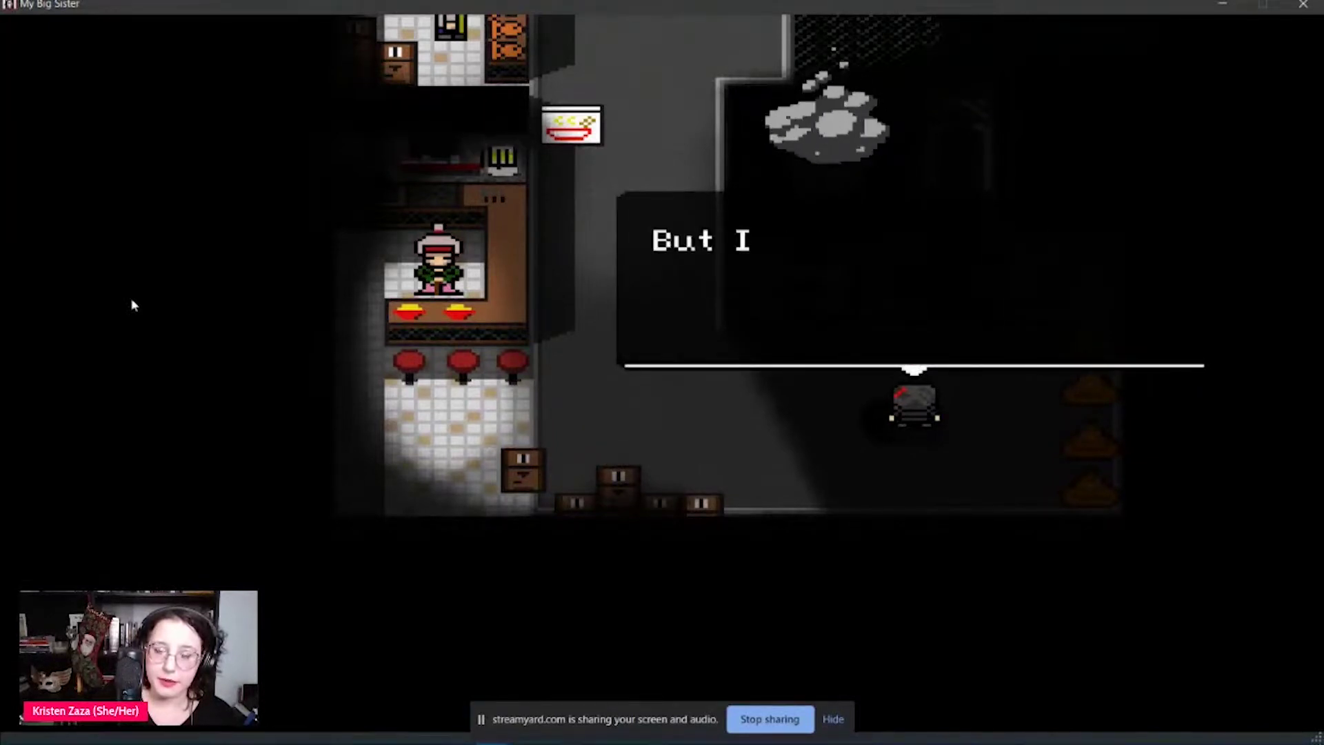
key("z")
key("z")
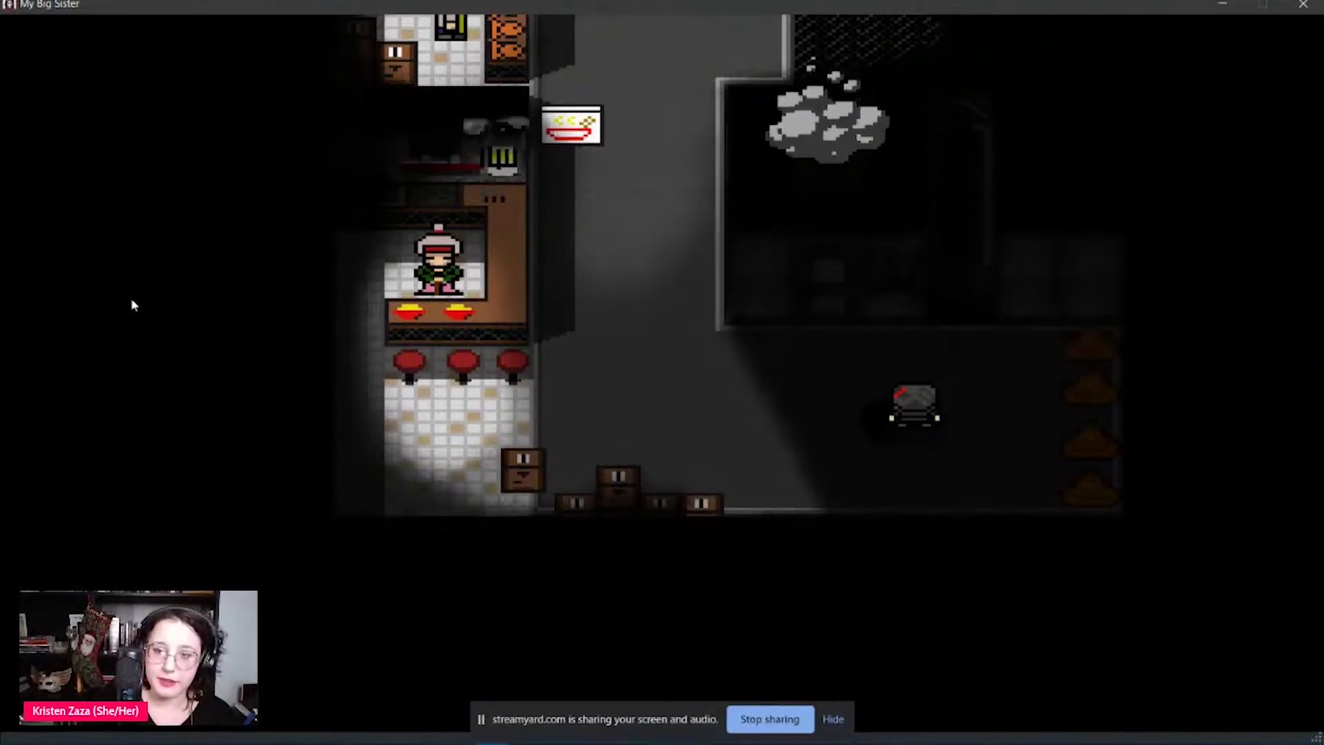
- Explore the dark room, revisit the interesting spot, and head back toward the street
key("Up")
key("Up")
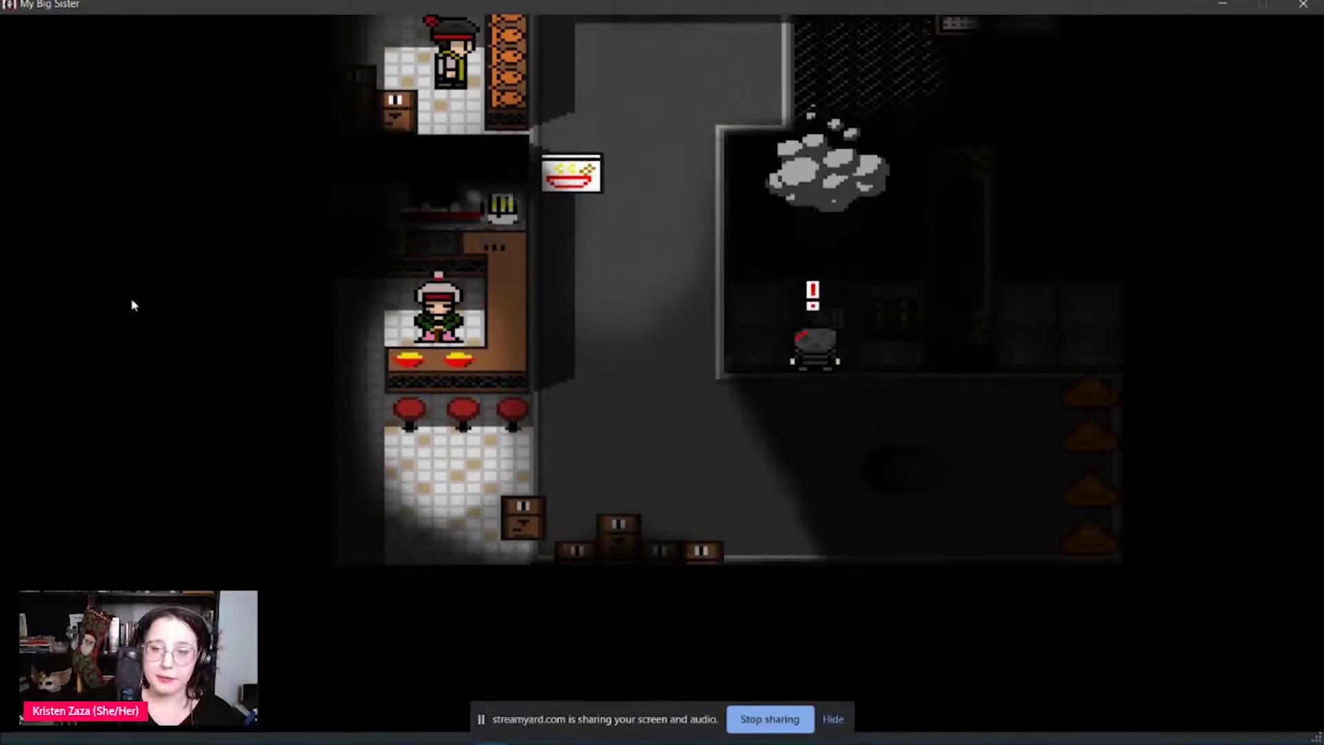
key("Right")
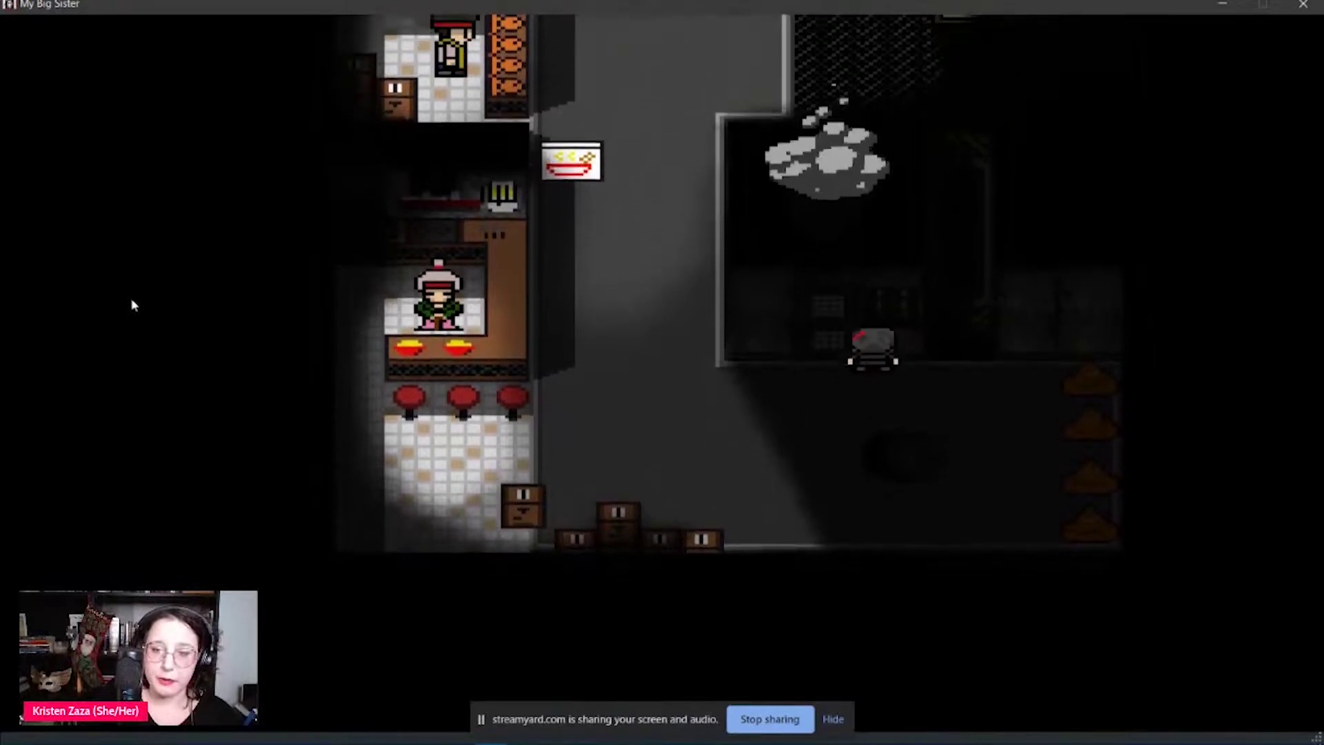
key("Left")
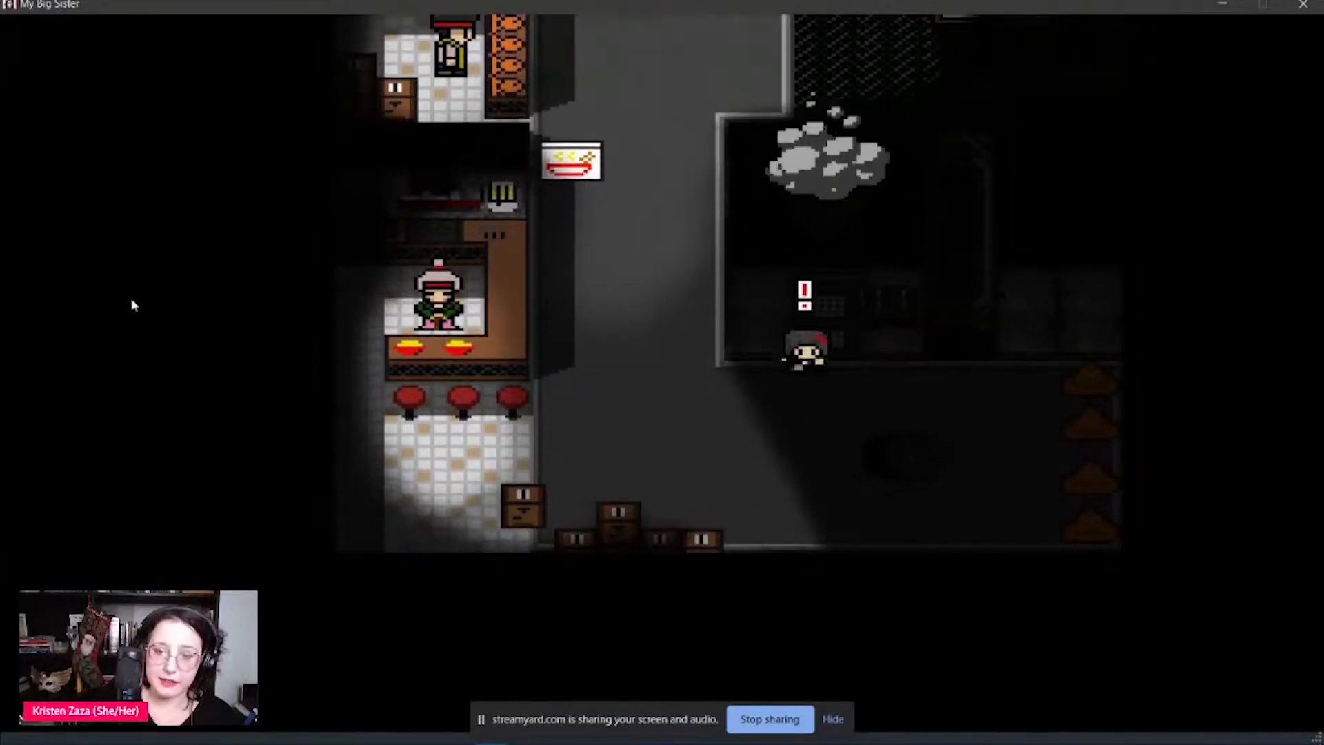
key("Down")
key("Right")
key("Up")
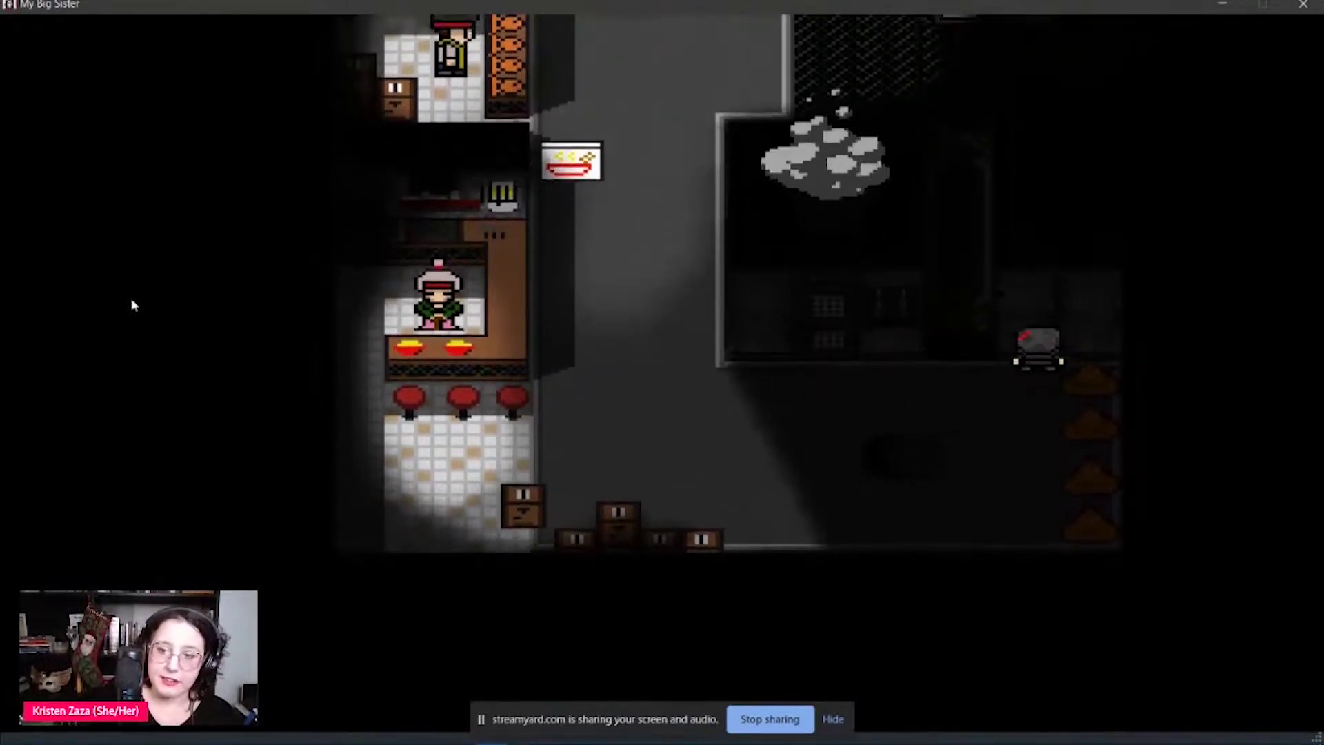
key("Left")
key("Up")
key("Up")
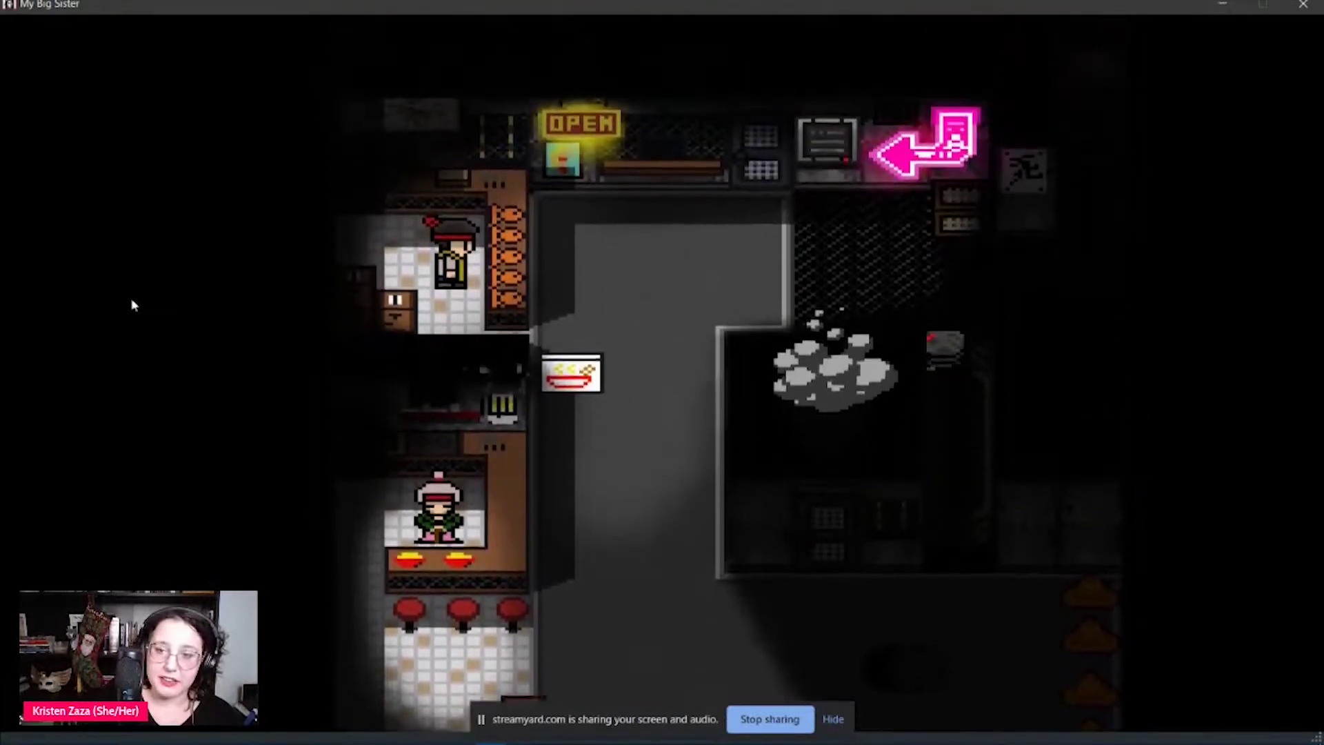
- Walk right past the arrow sign, then back left up to the OPEN shop
key("Right")
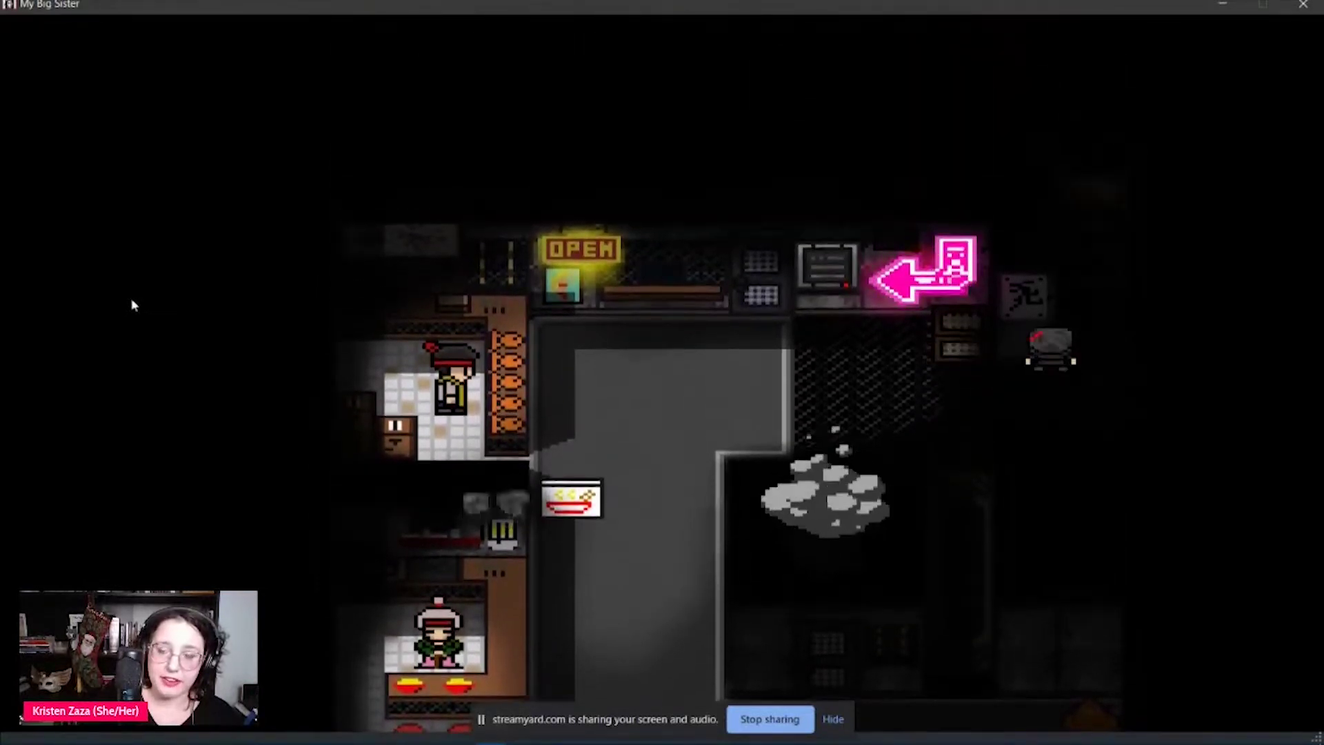
key("Left")
key("Right")
key("Down")
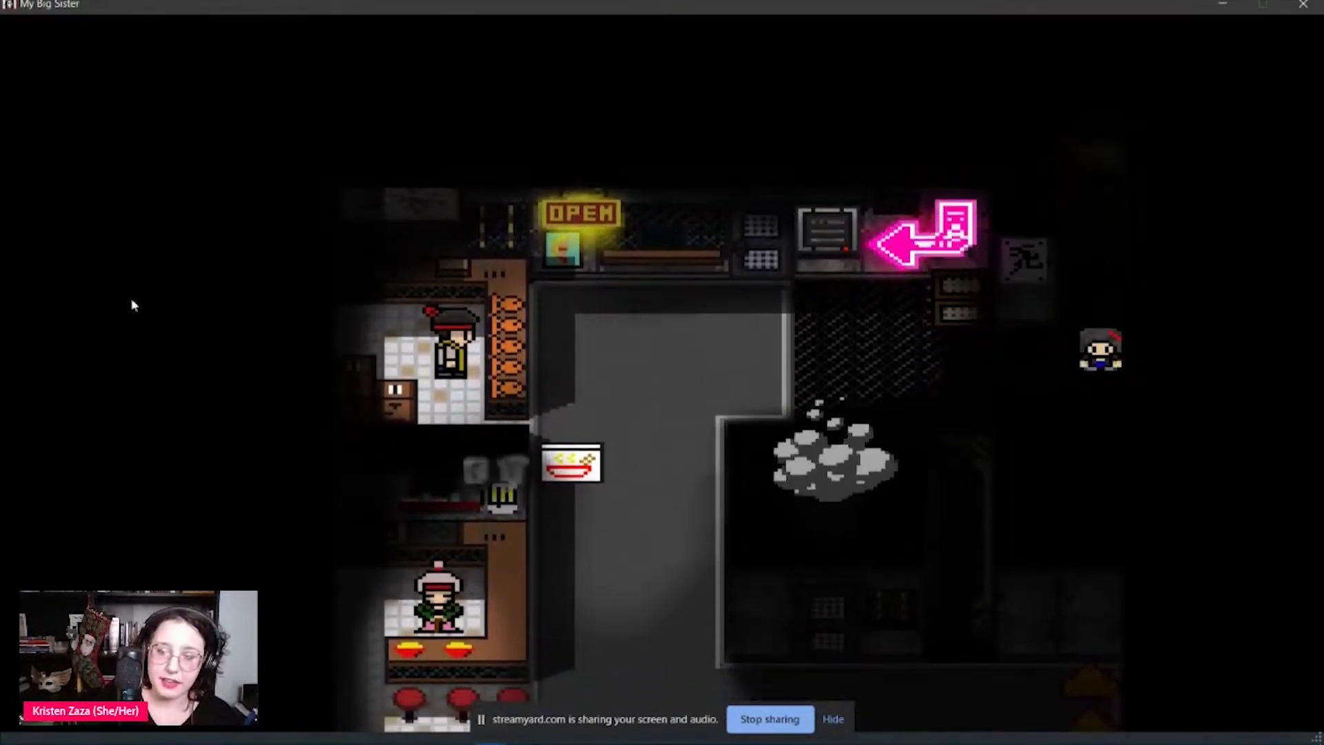
key("Up")
key("Left")
key("Up")
key("Left")
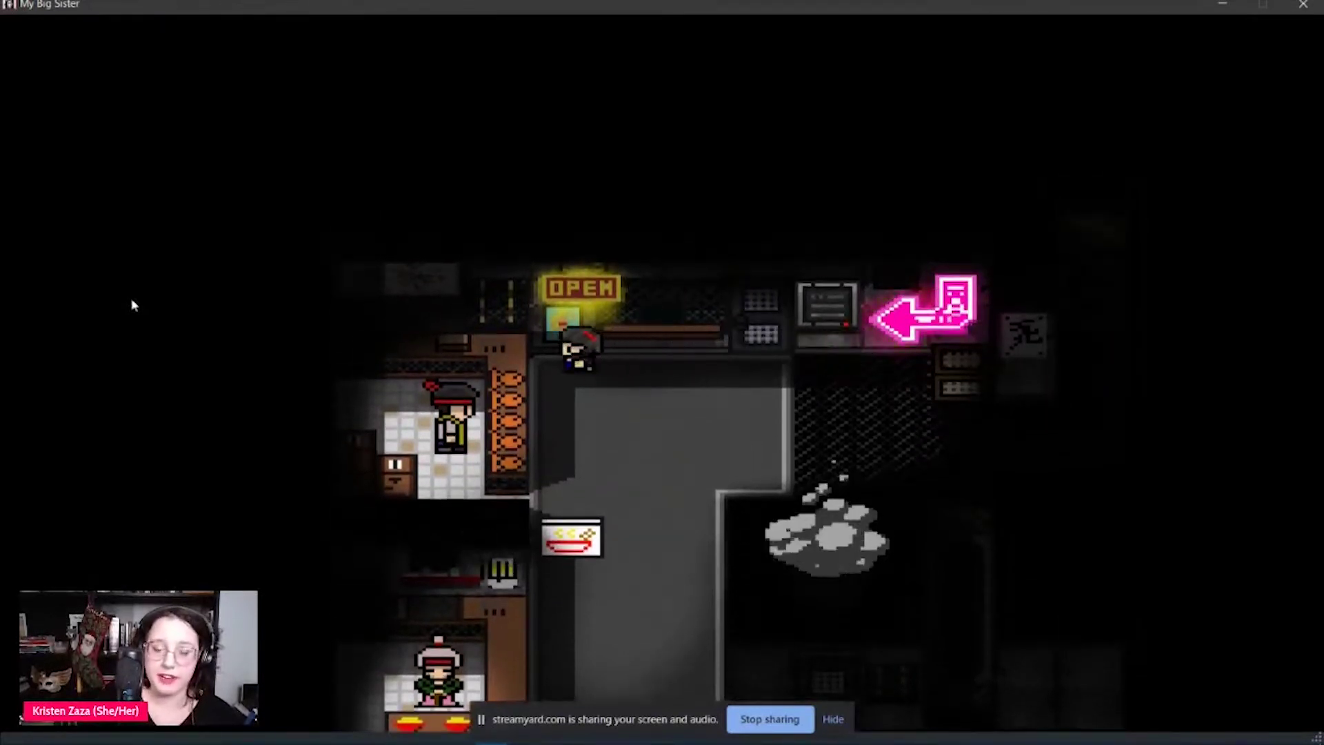
key("Down")
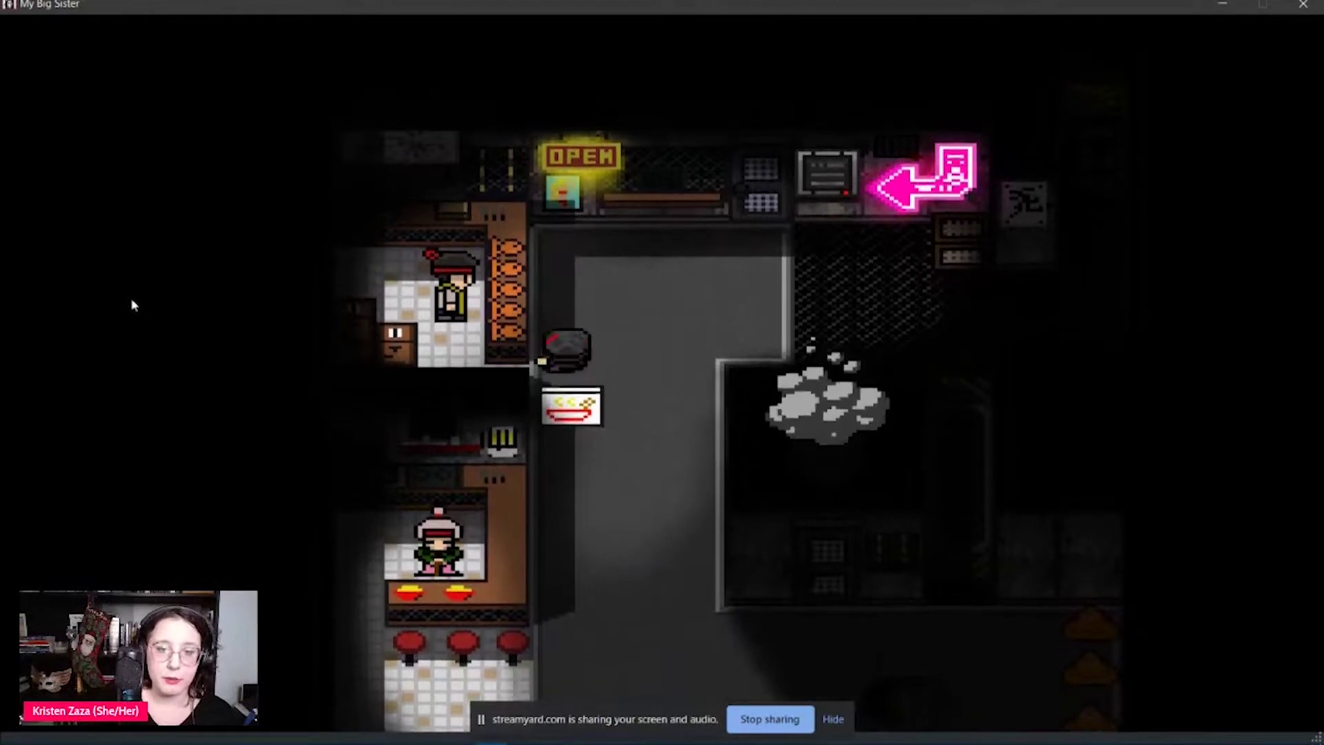
key("Up")
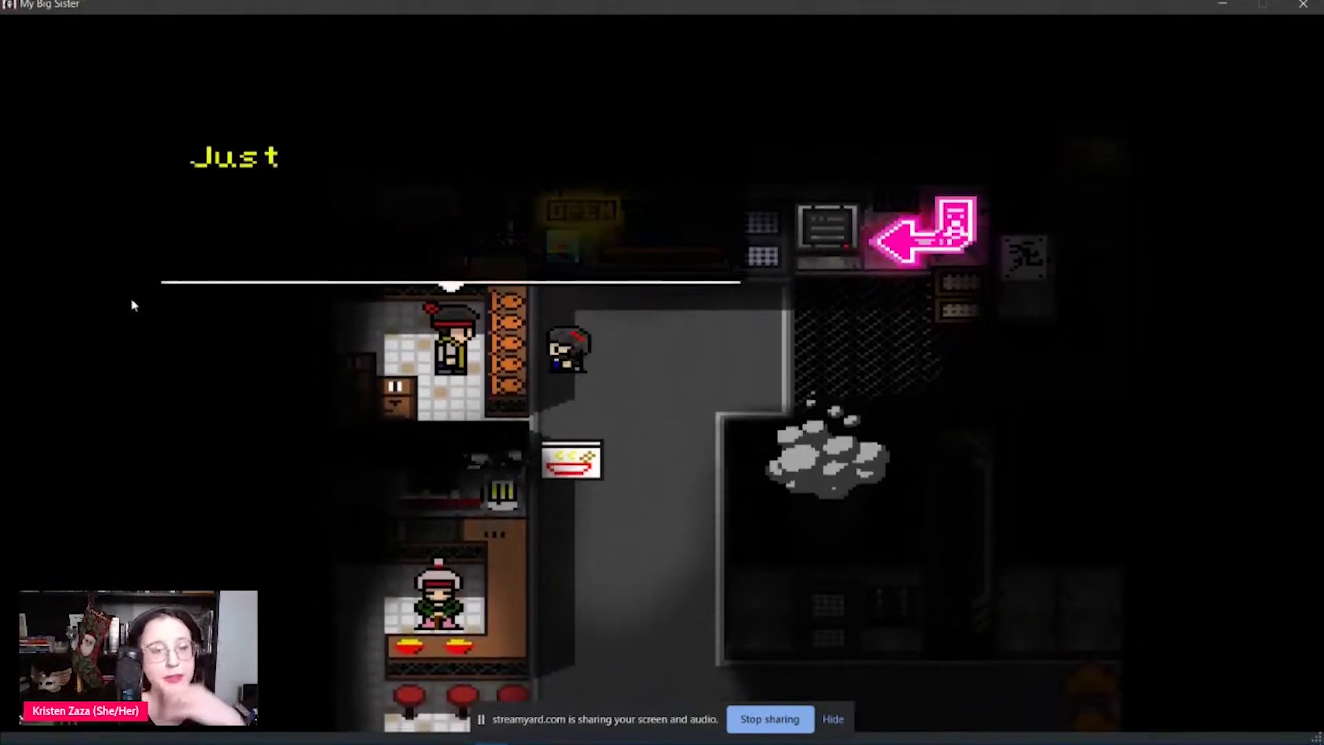
- Finish the conversation at the OPEN shop and slip past the counter into the dark room
key("z")
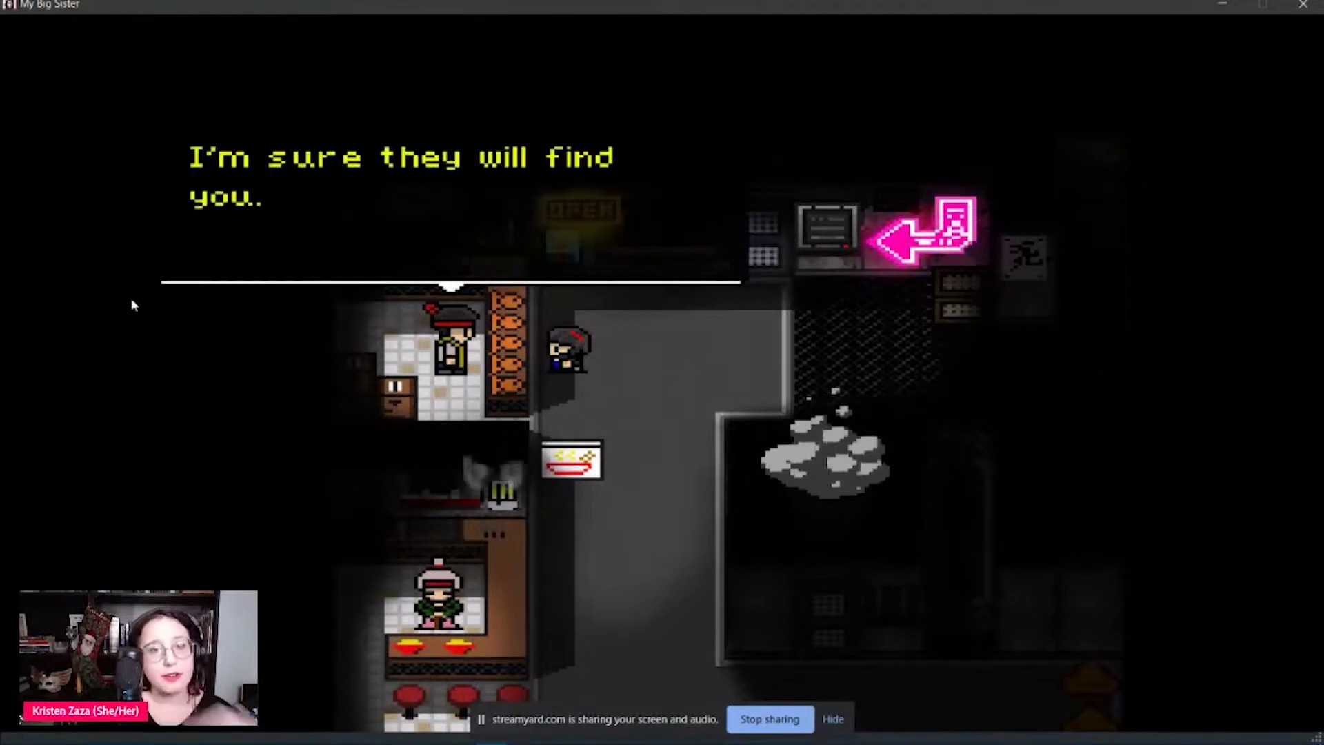
key("z")
key("z")
key("Down")
key("Right")
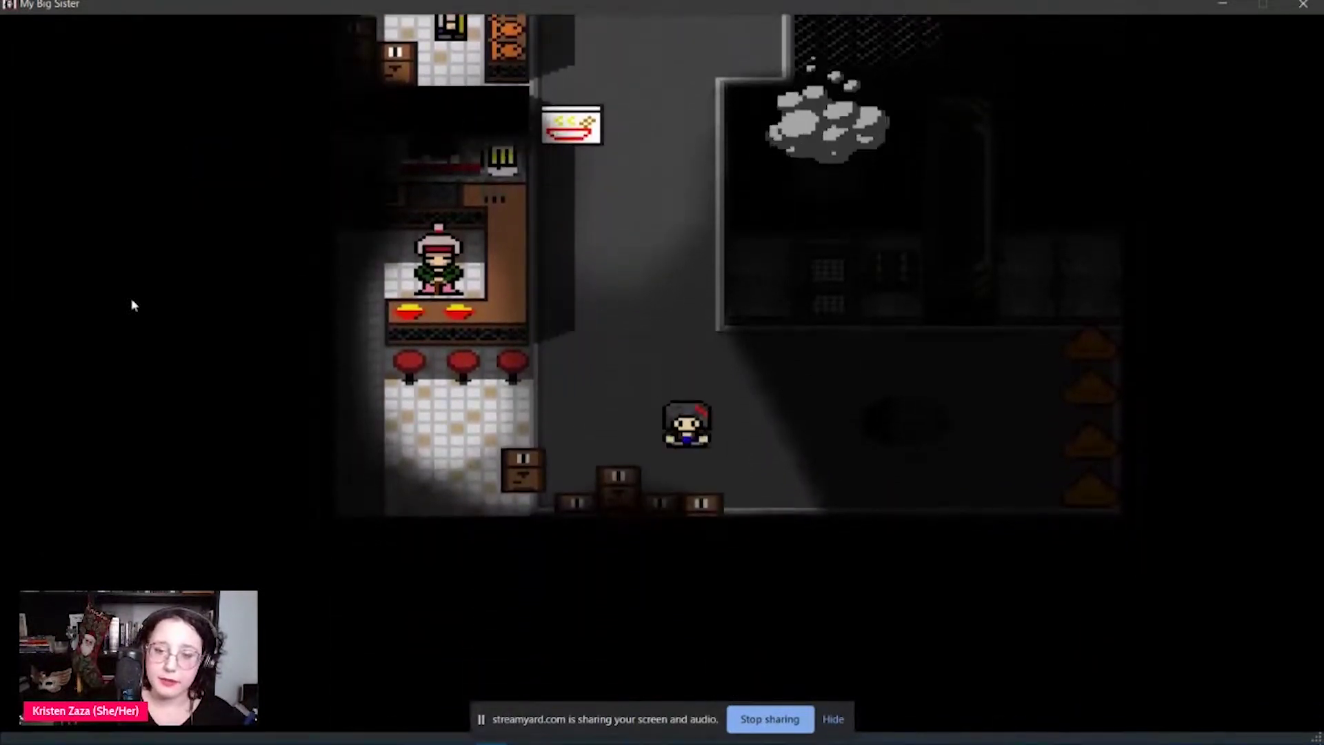
key("Left")
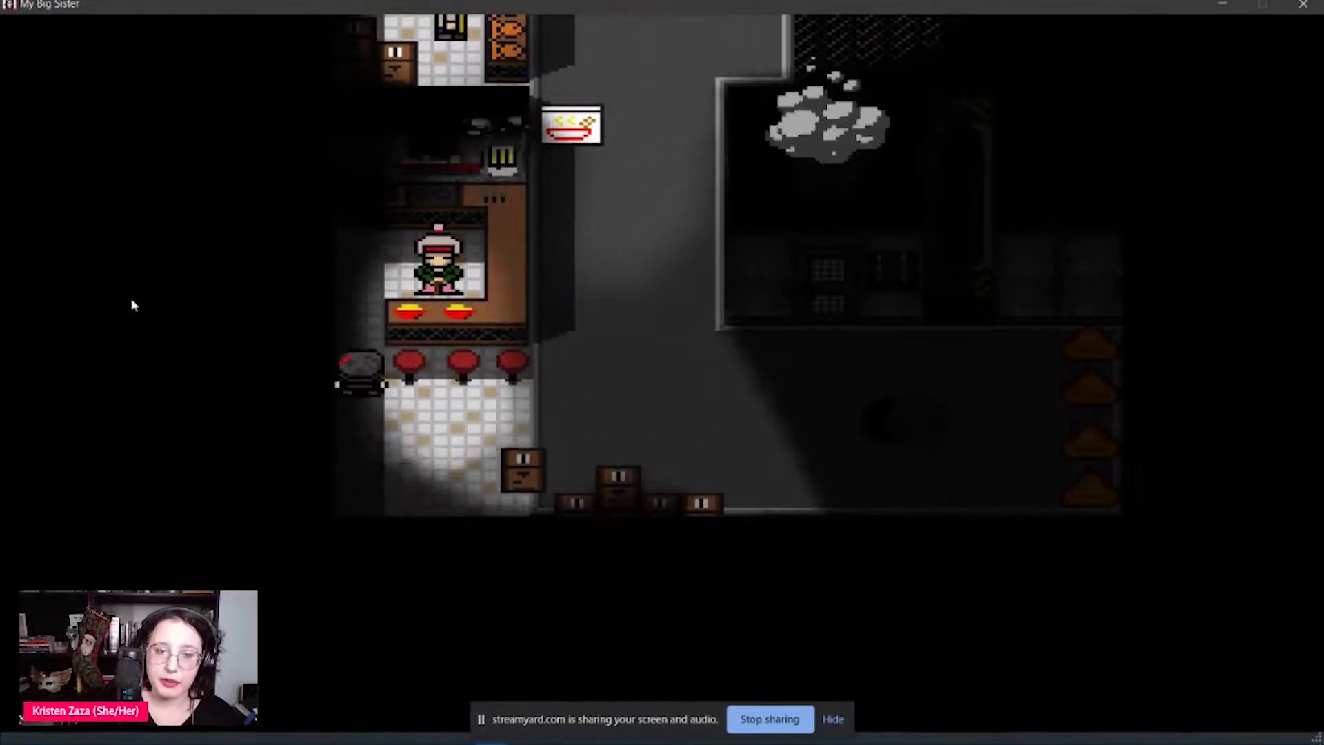
key("Right")
key("Right")
key("Up")
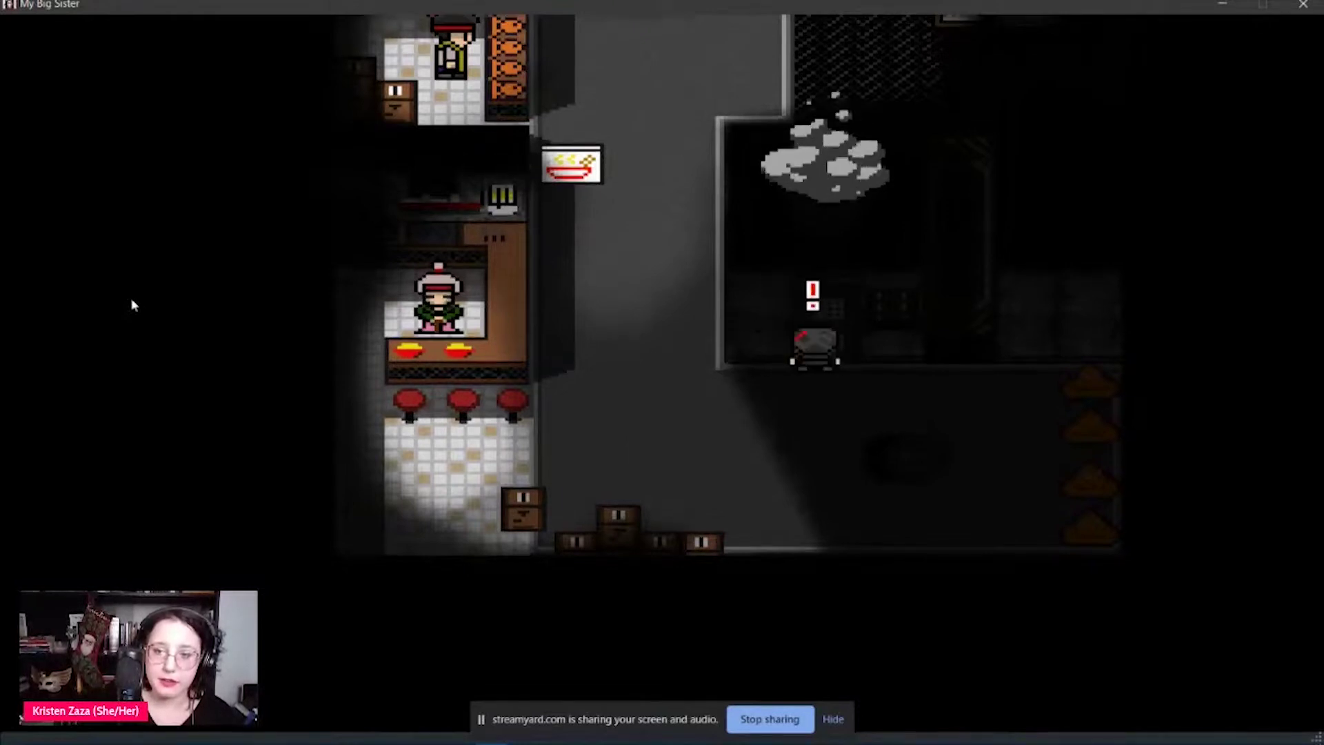
- Try the chopsticks near the pink arrow sign, which doesn't work
key("Escape")
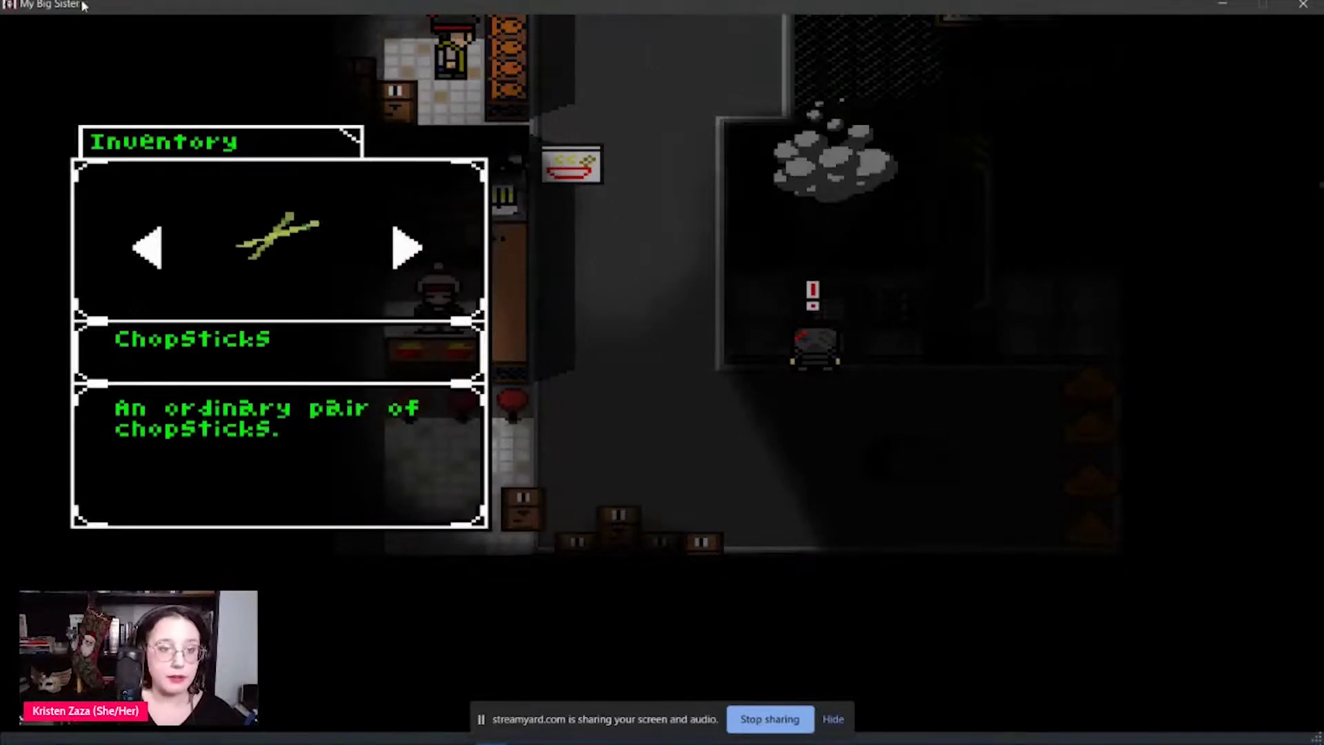
key("Return")
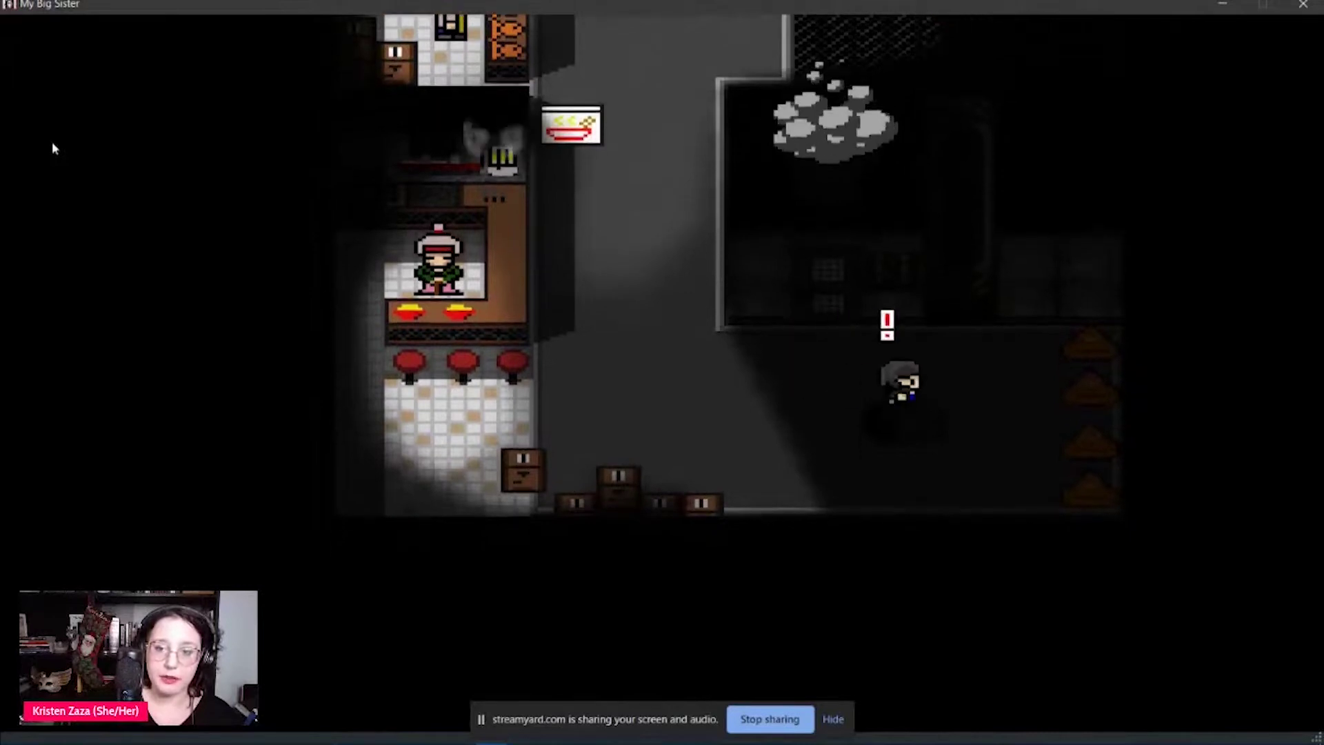
key("Escape")
key("Return")
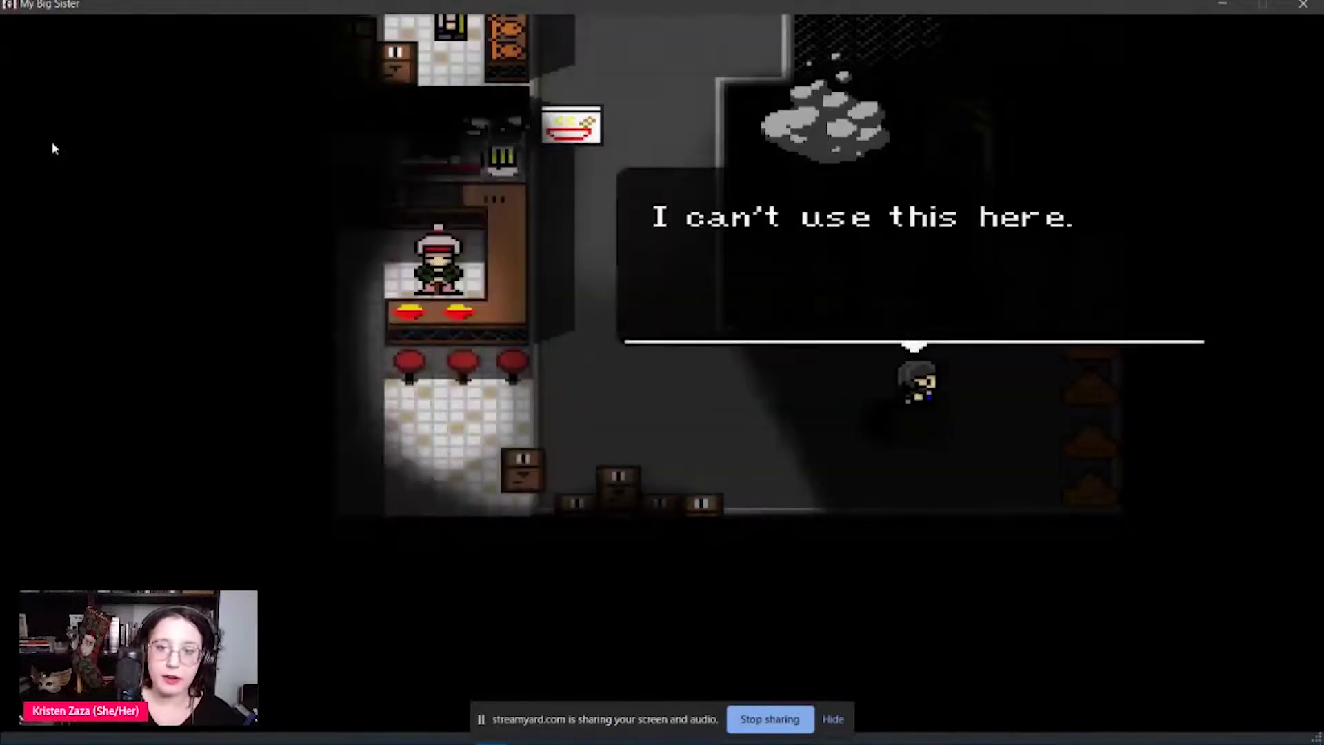
key("Return")
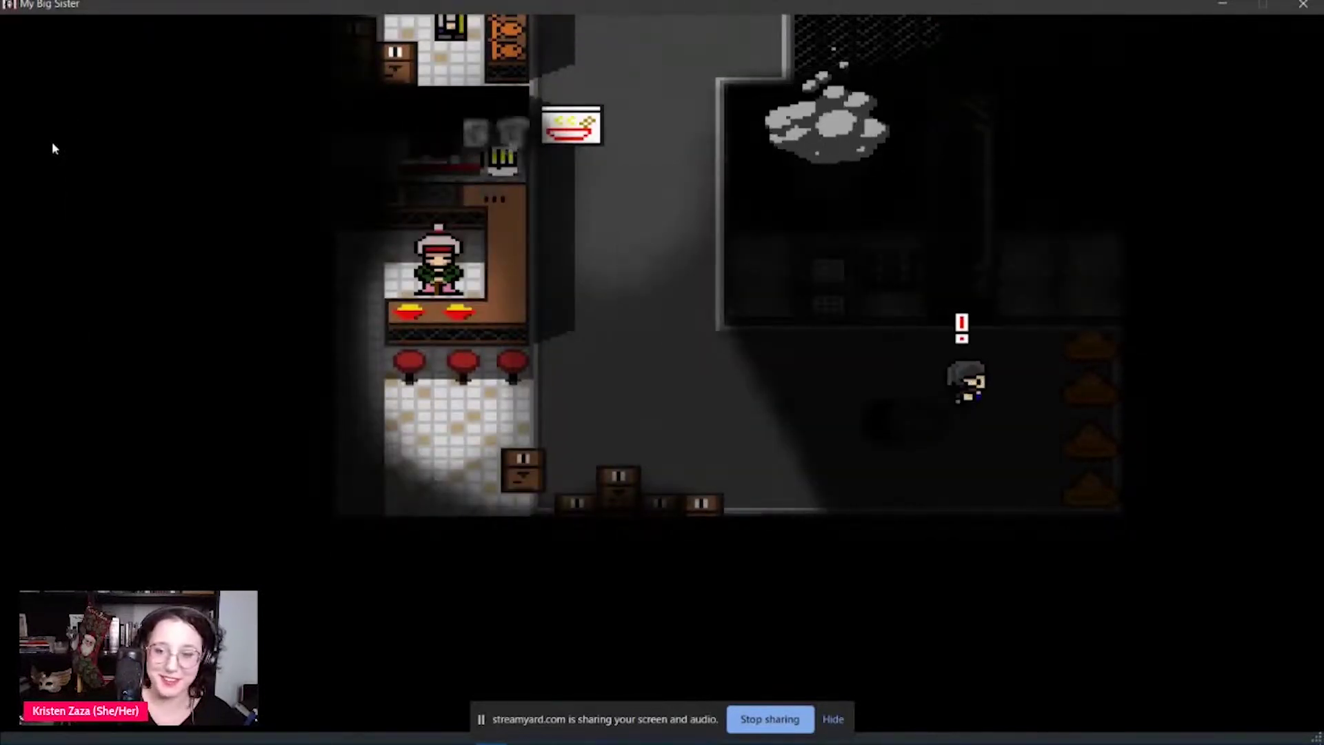
key("Up")
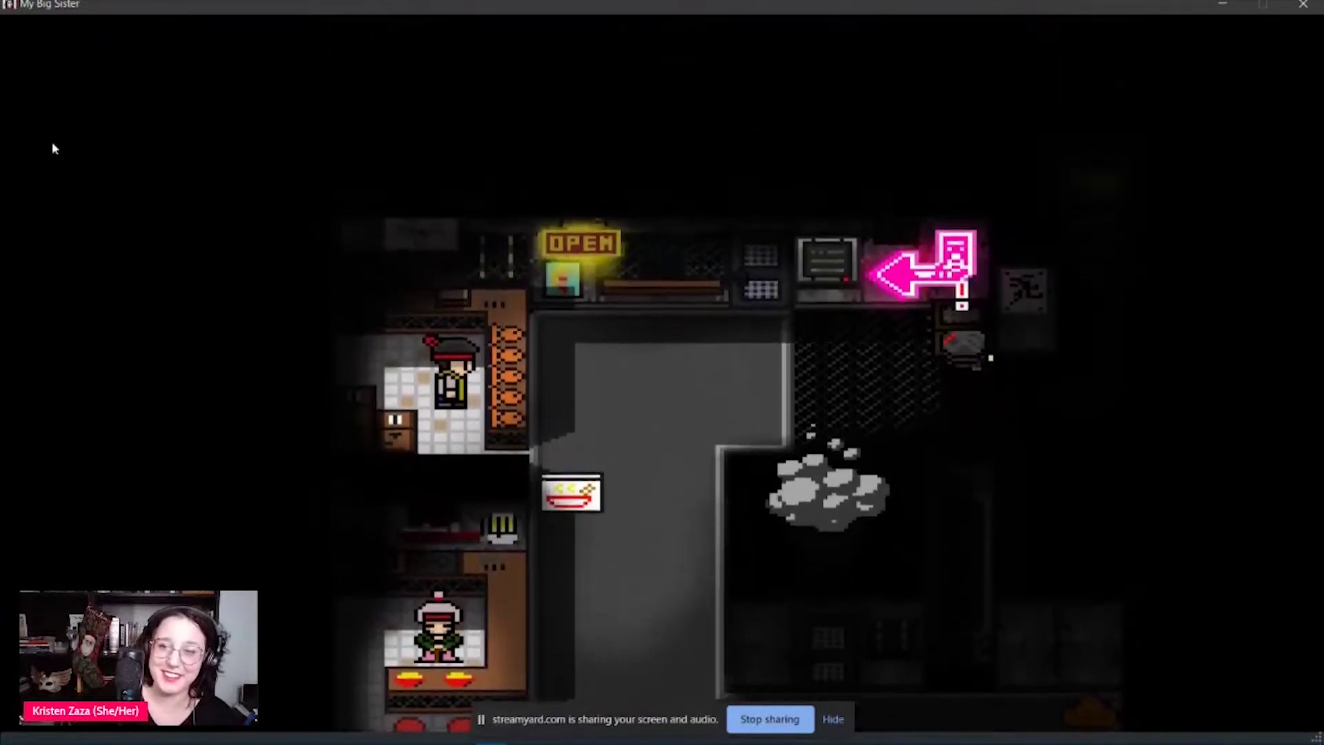
key("Return")
key("Return")
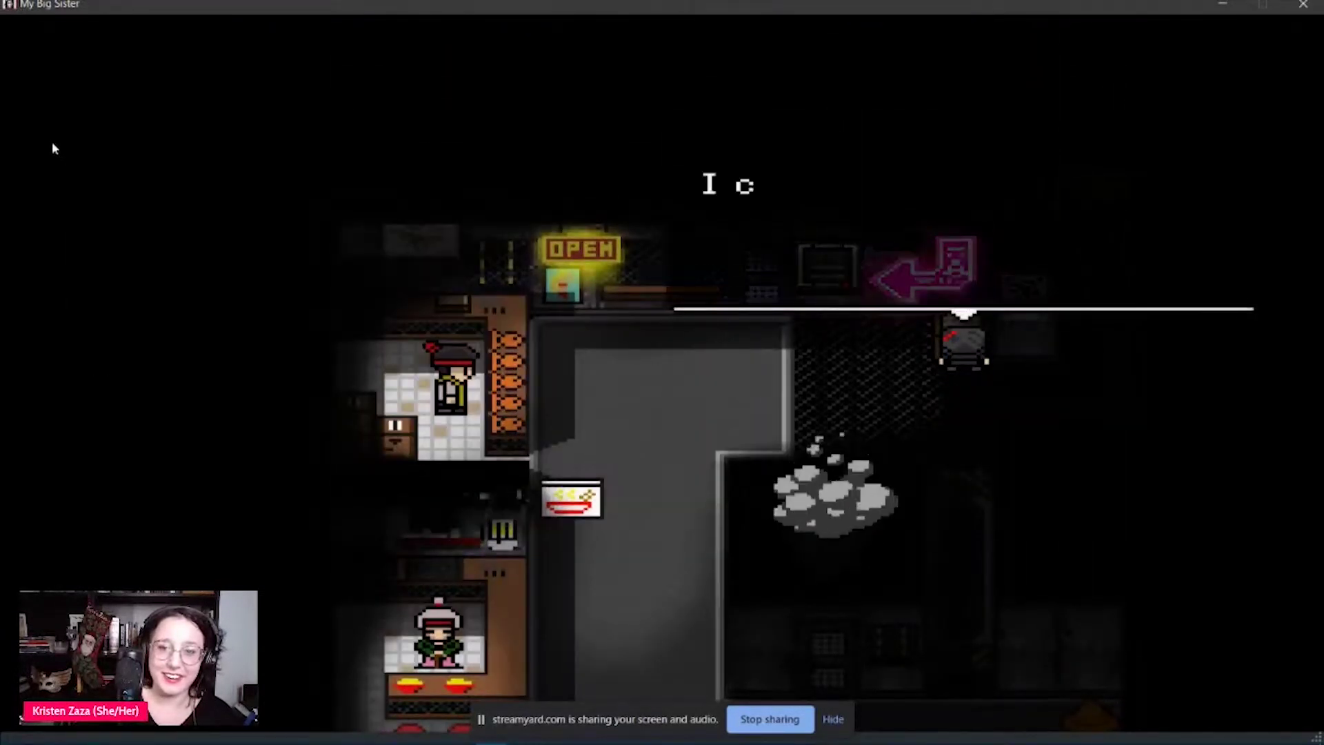
key("Return")
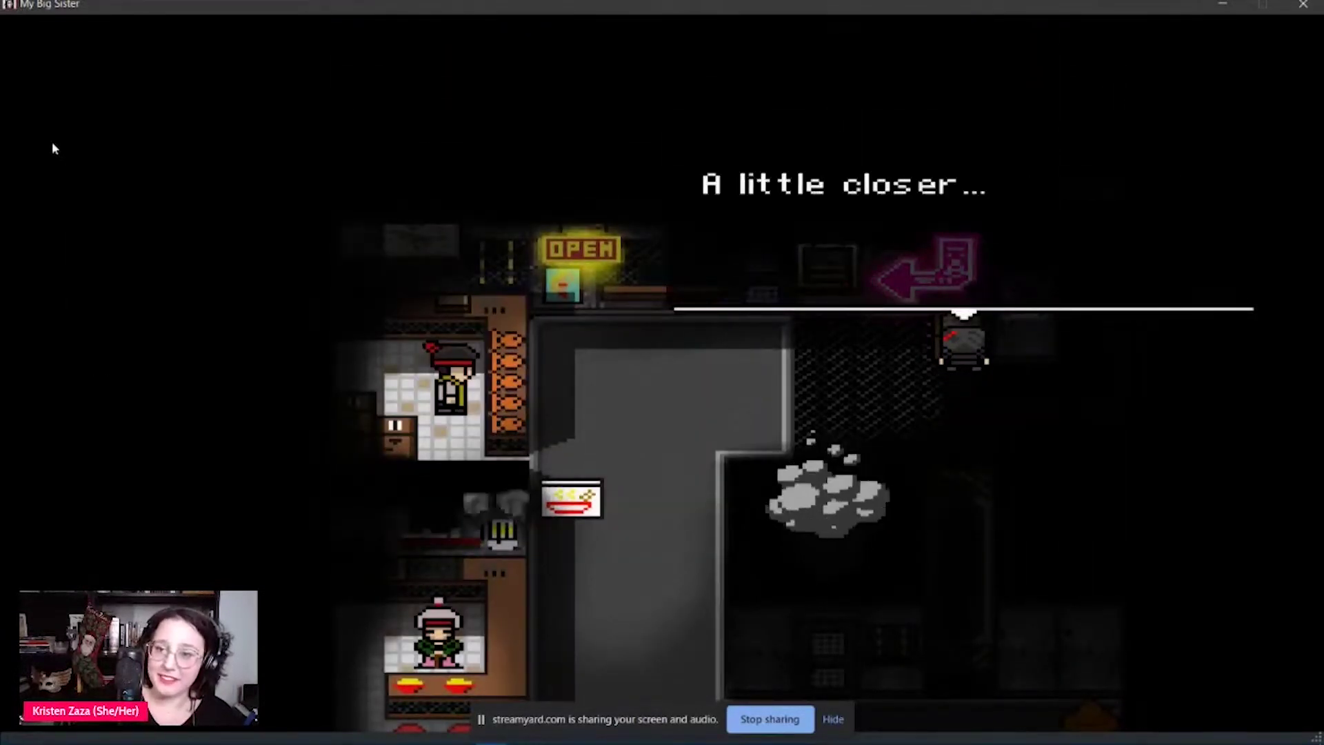
key("Return")
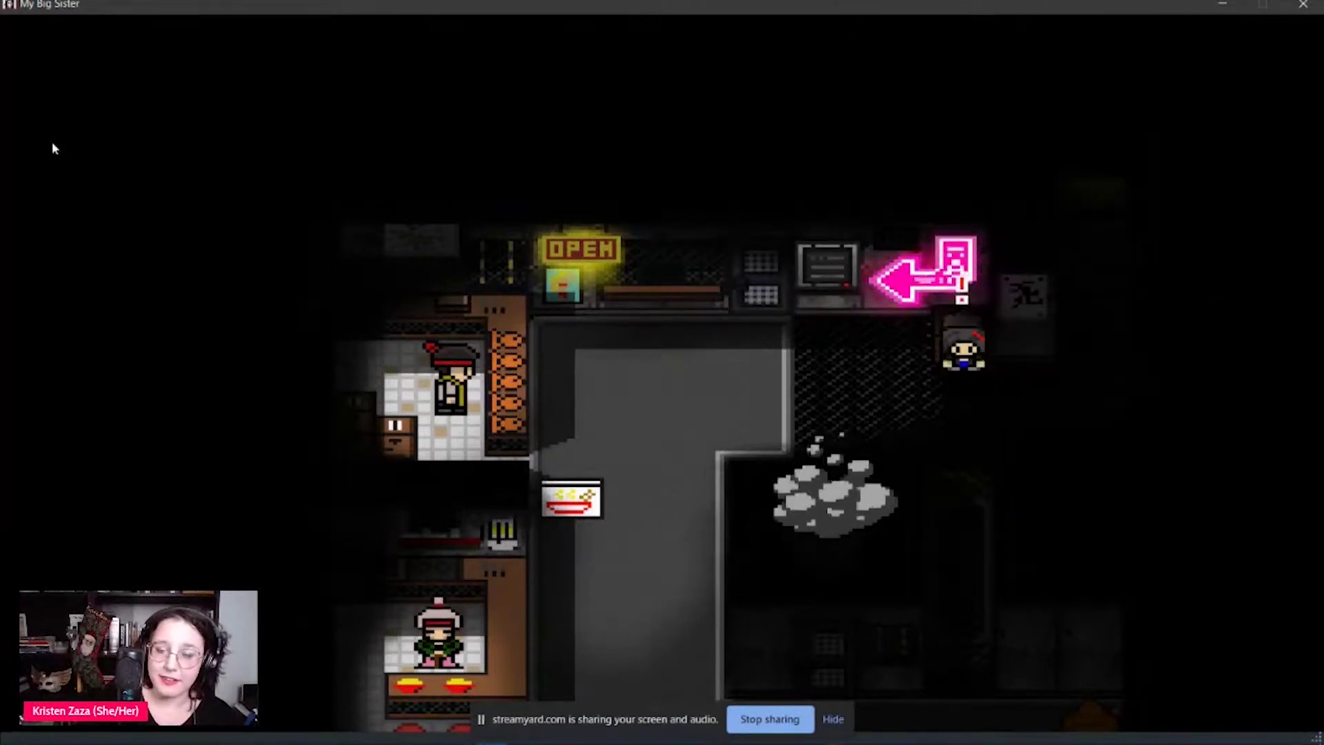
- Walk north to the wall and inspect the air duct
key("Left")
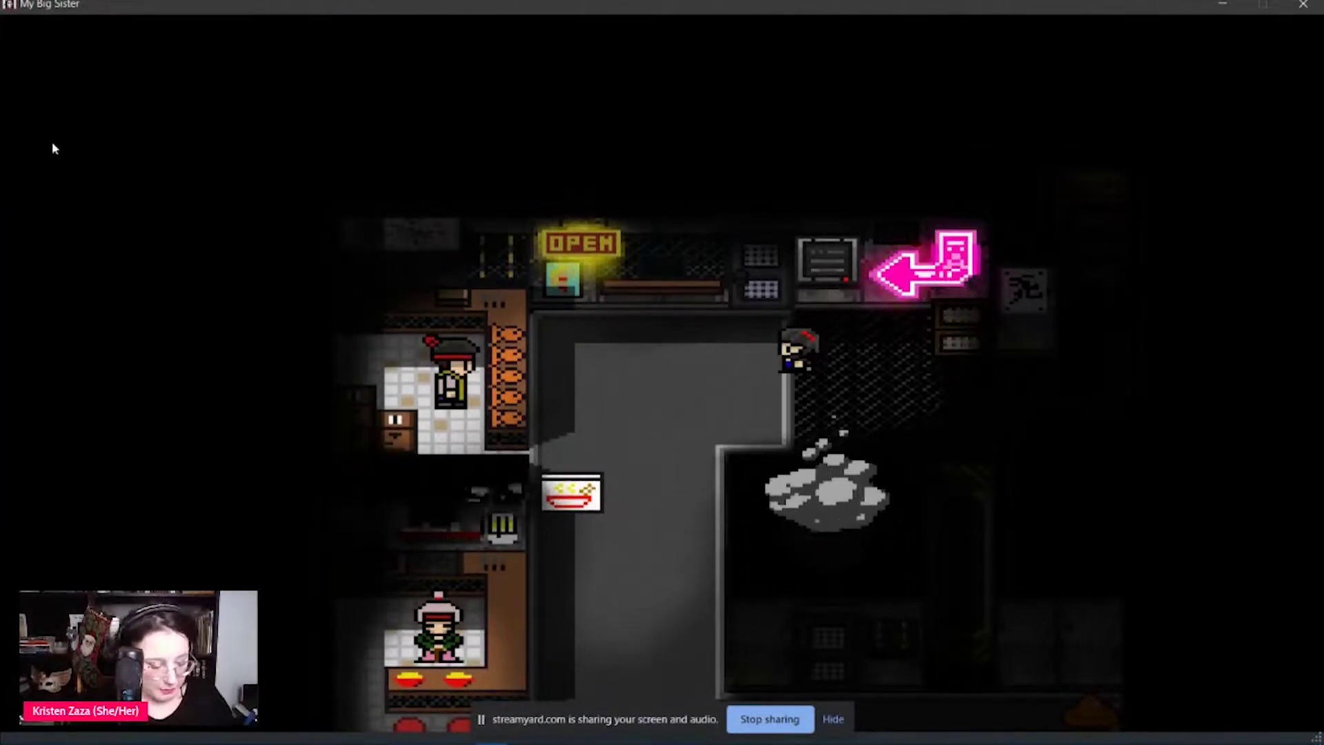
key("Up")
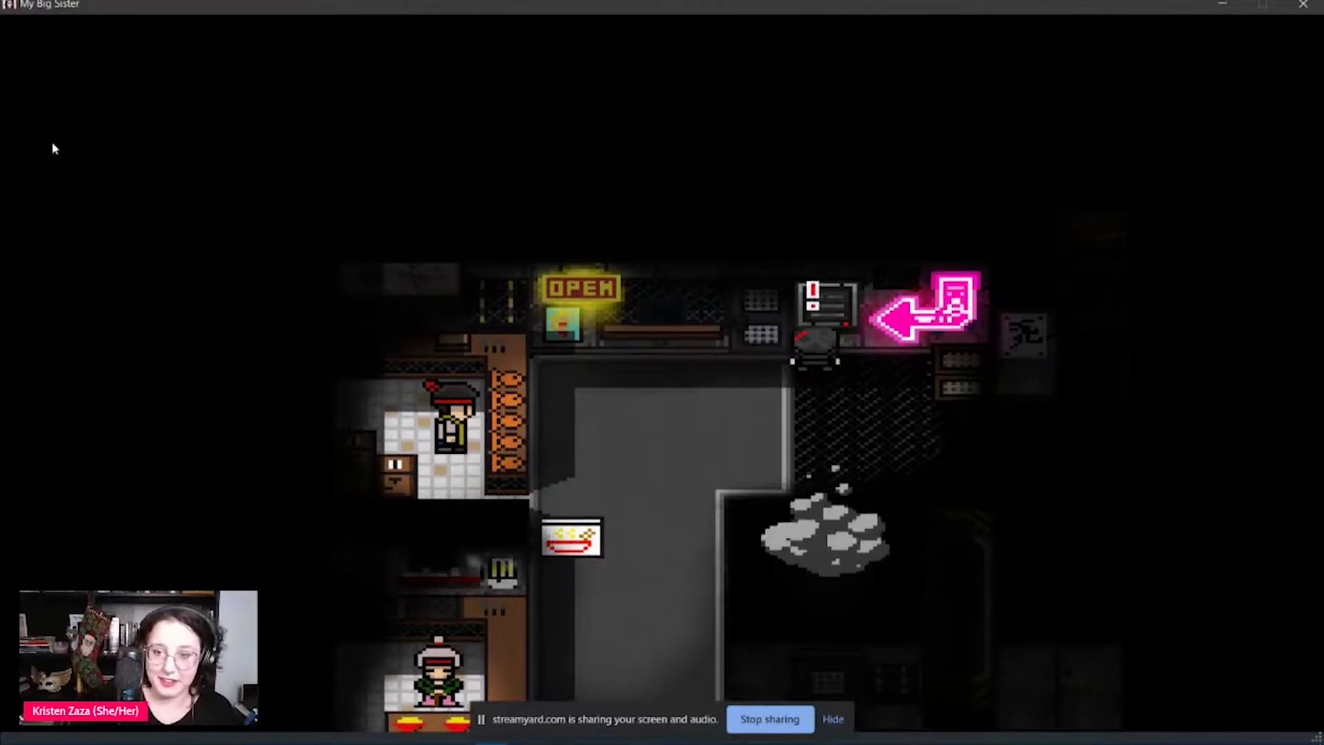
key("z")
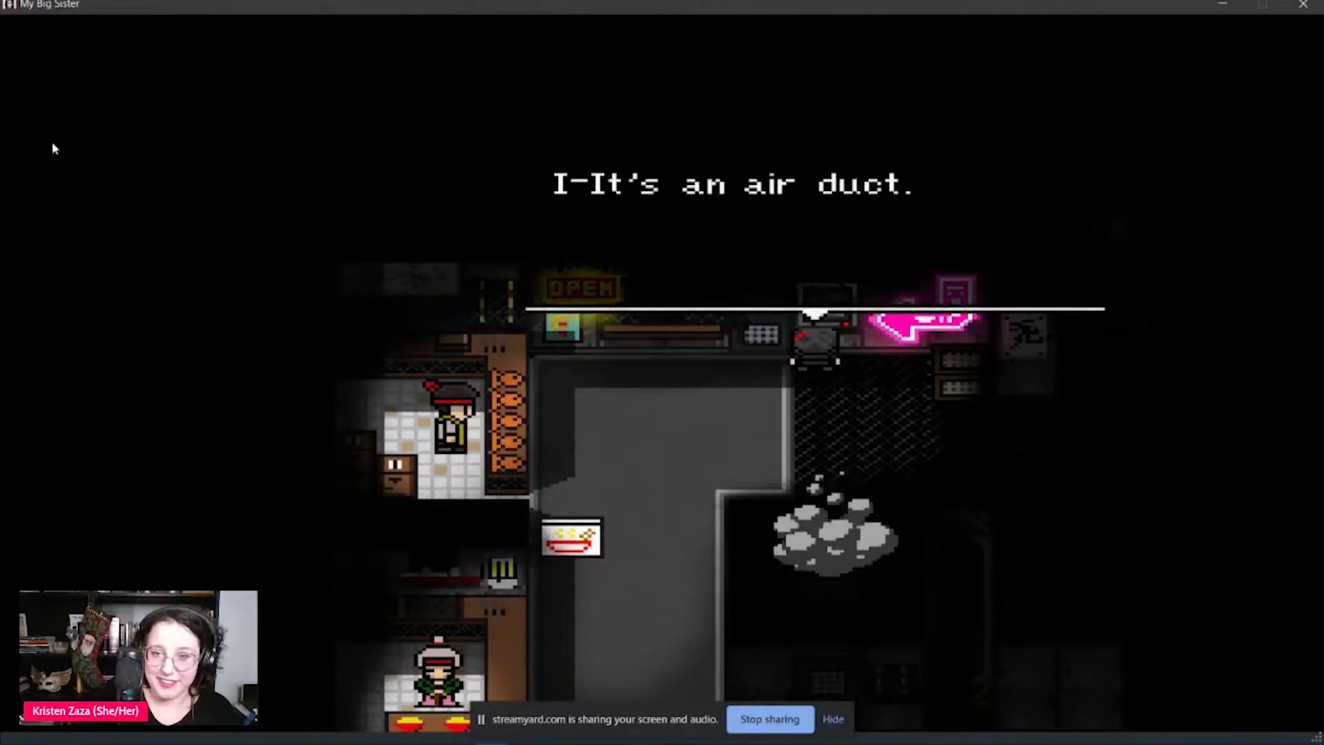
key("z")
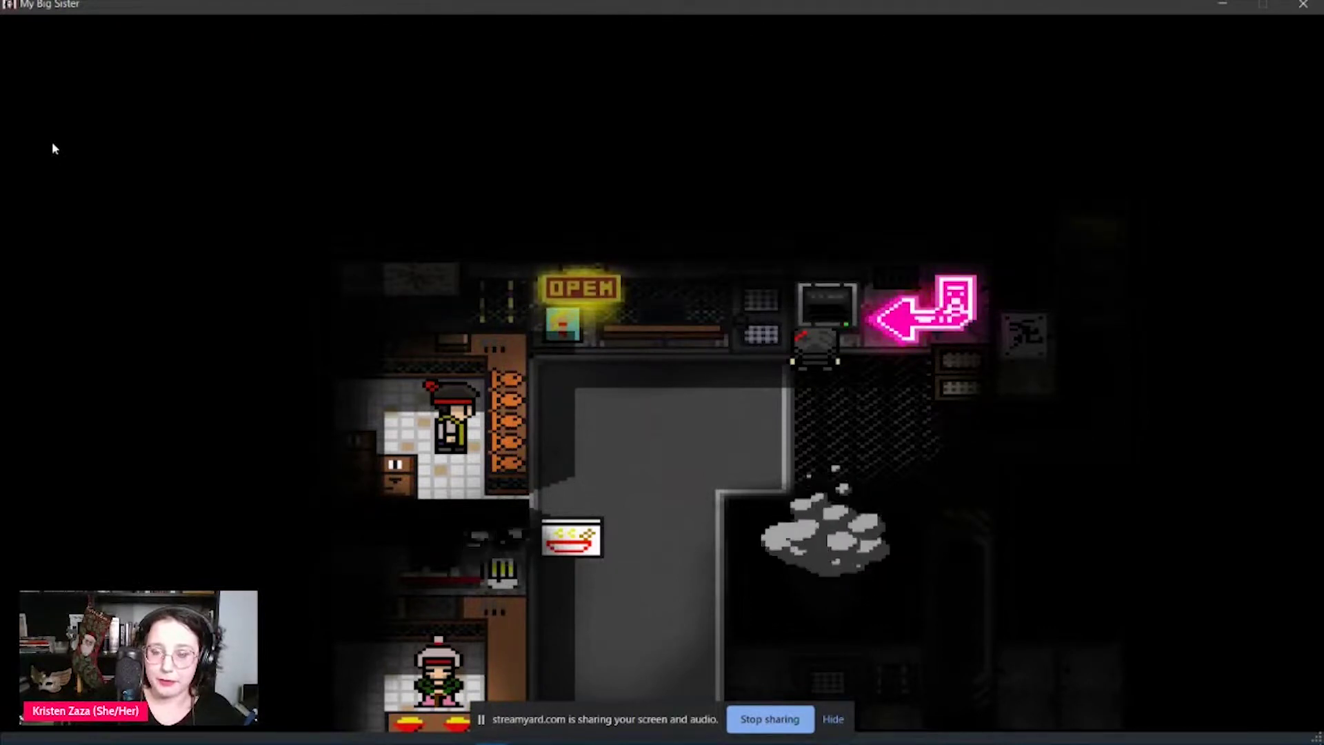
key("z")
key("z")
key("z")
- Examine the broken lock by the noodle counter, then head back toward the dark room
key("Down")
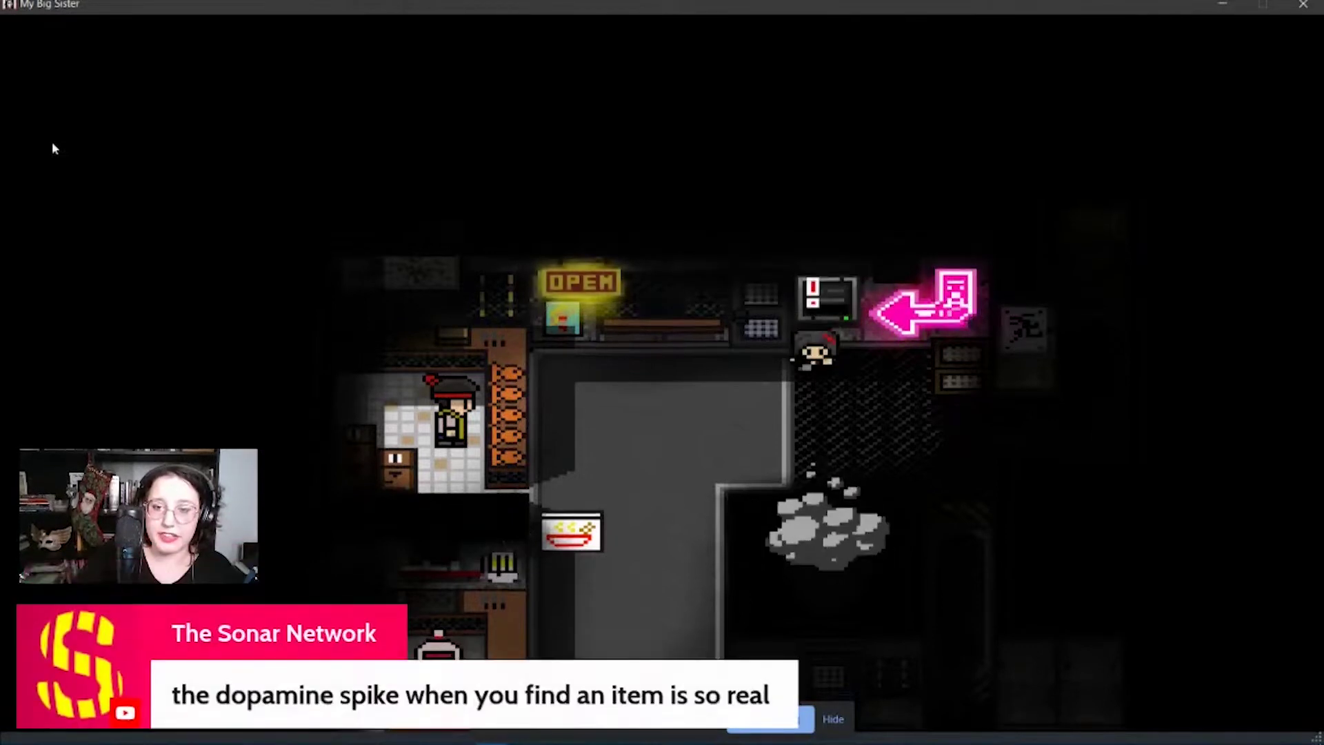
key("Left")
key("Left")
key("Up")
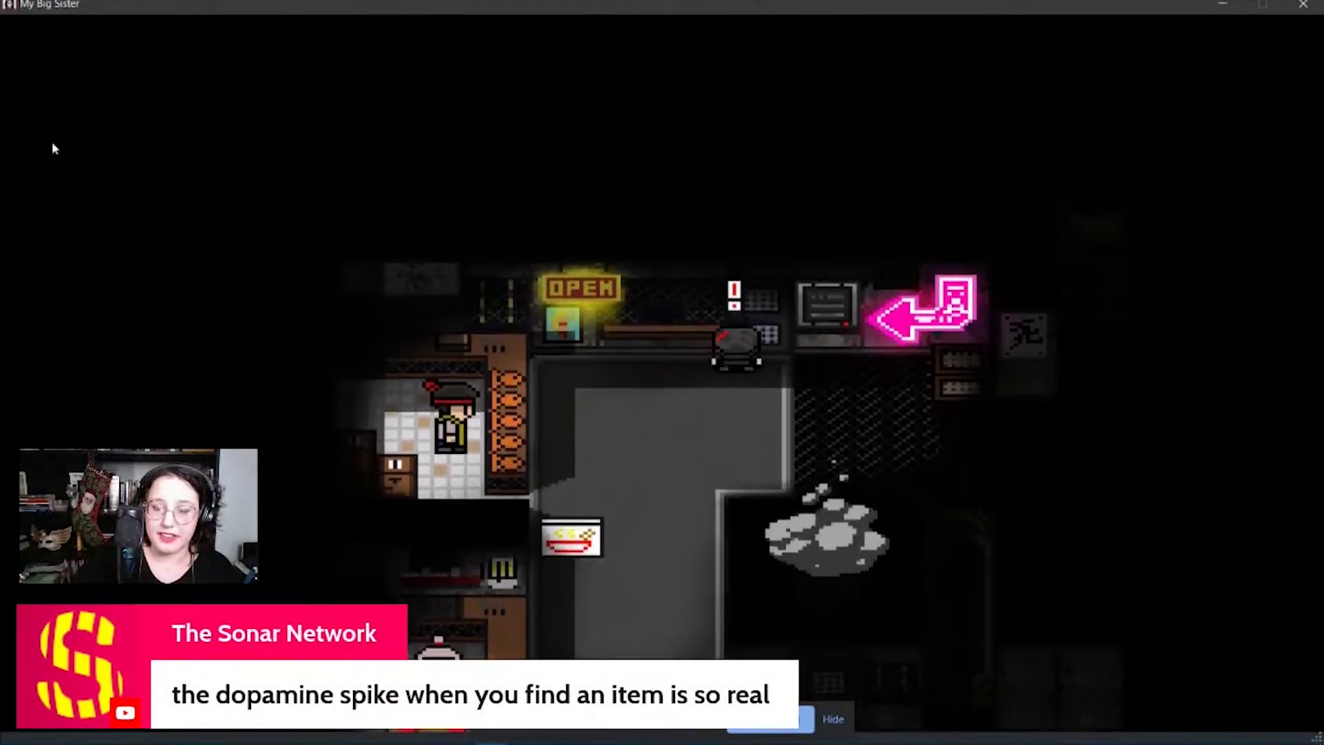
key("z")
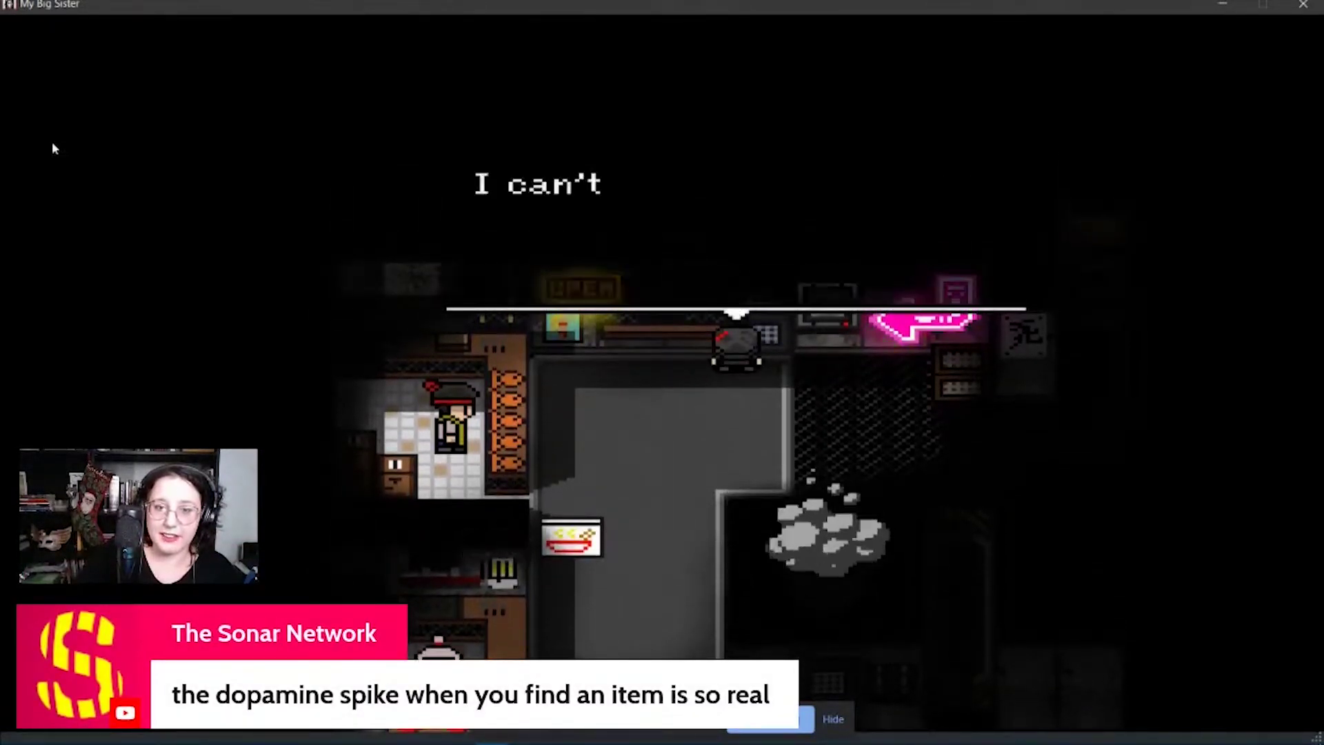
key("z")
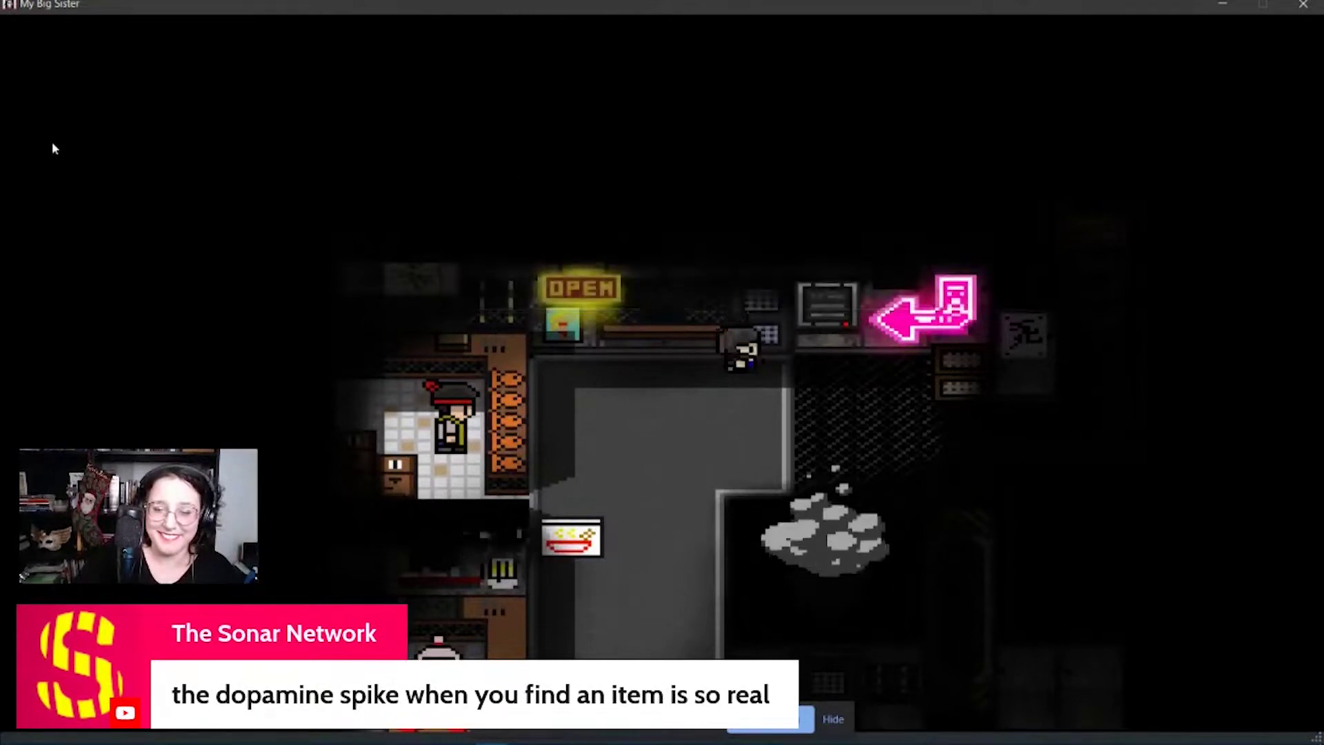
key("Down")
key("Left")
key("Down")
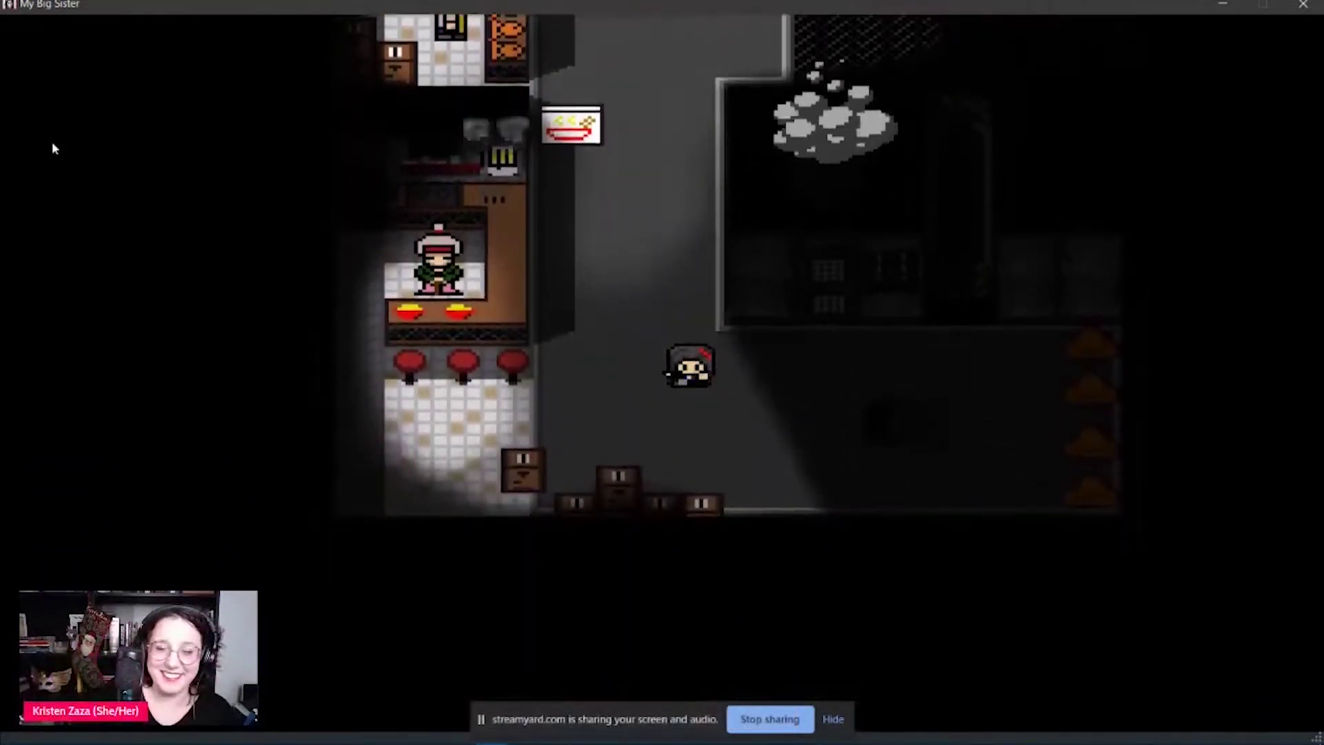
- Examine the dark hole and notice something shiny out of reach
key("Right")
key("z")
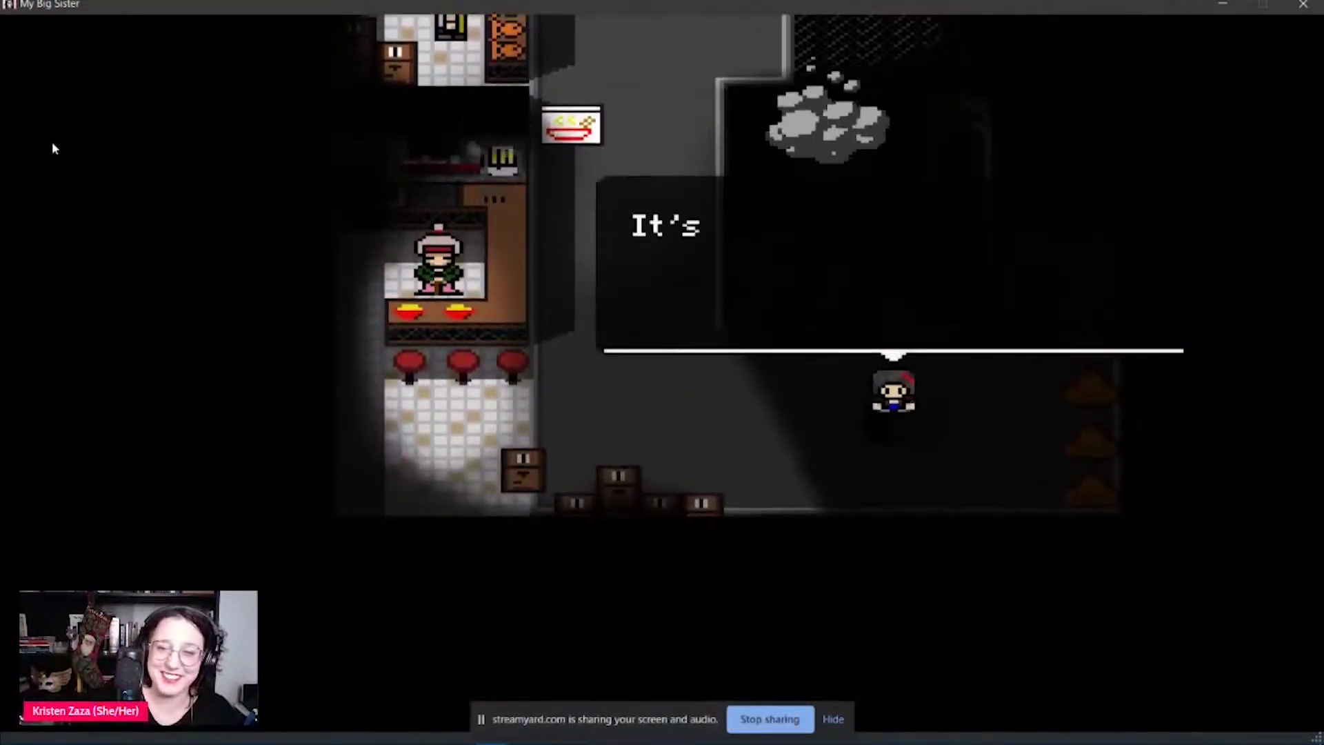
key("z")
key("z")
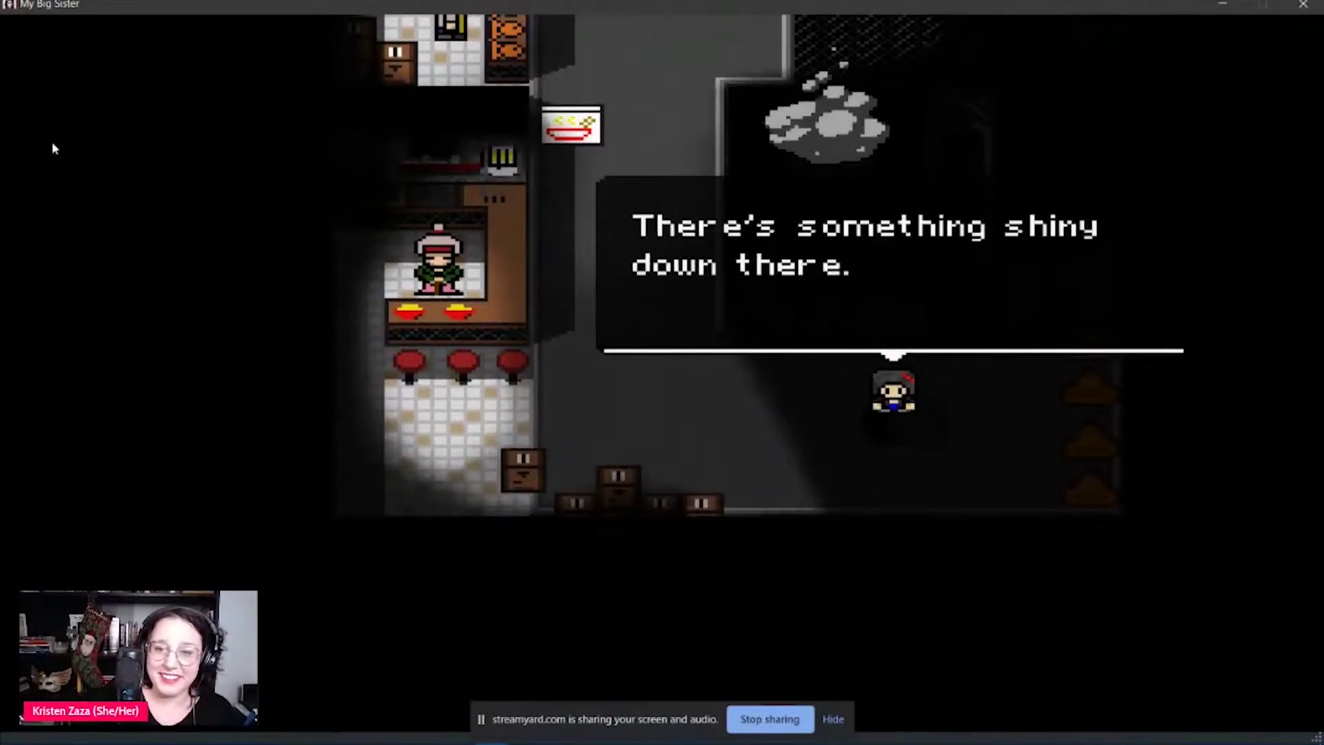
key("z")
key("z")
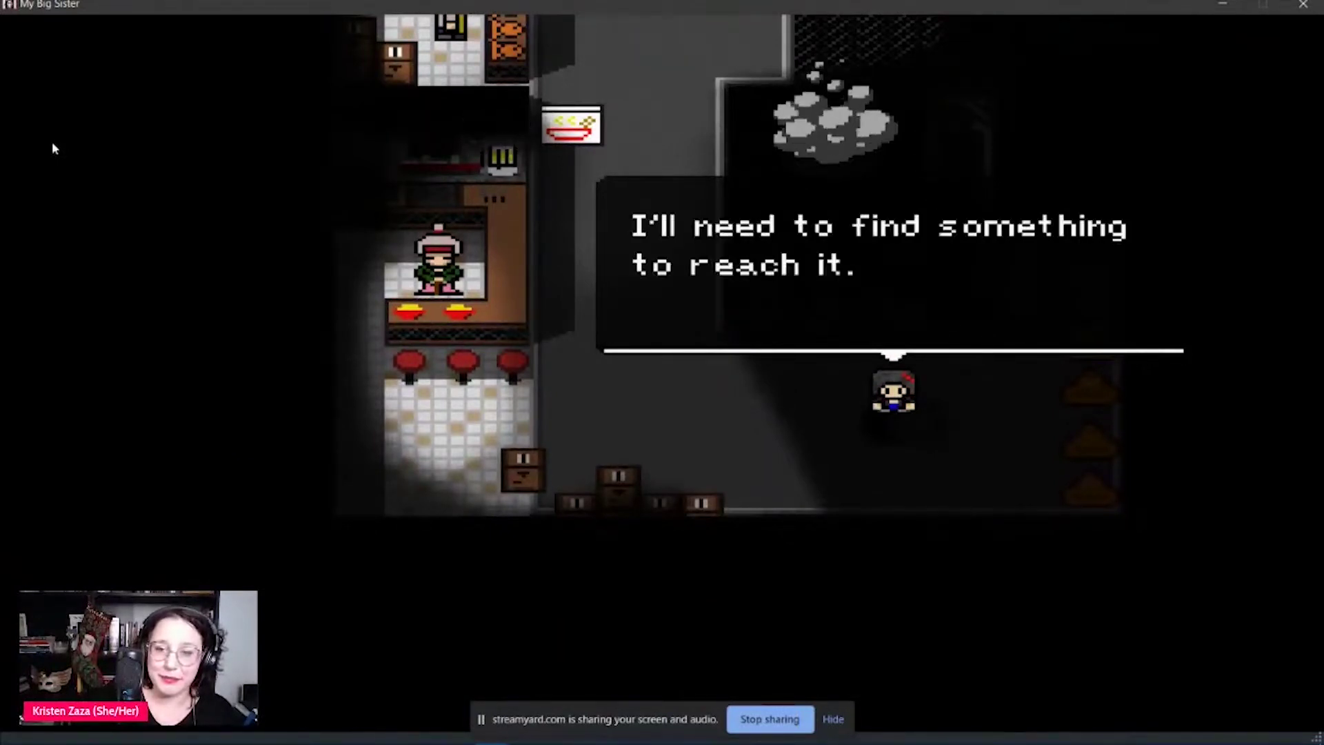
key("z")
- Try the Boiler Key at the dark hole
key("x")
key("x")
key("z")
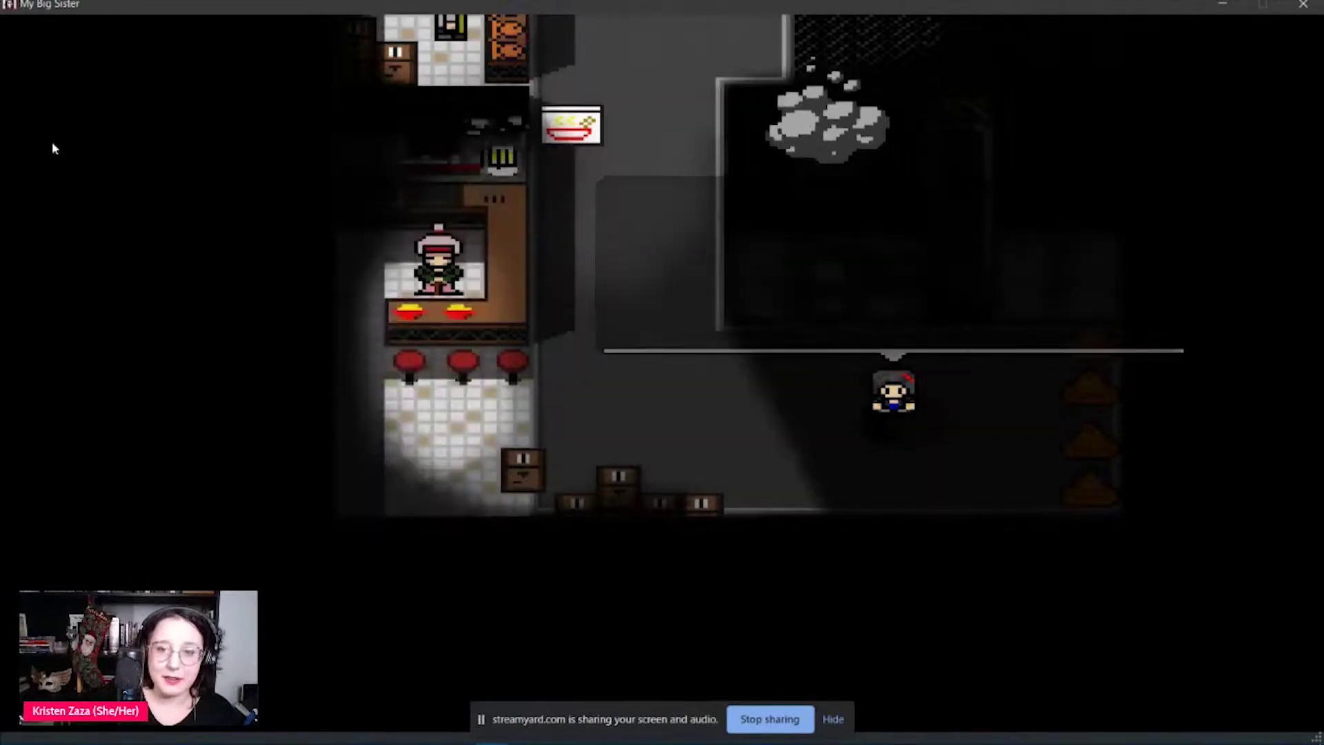
key("z")
key("z")
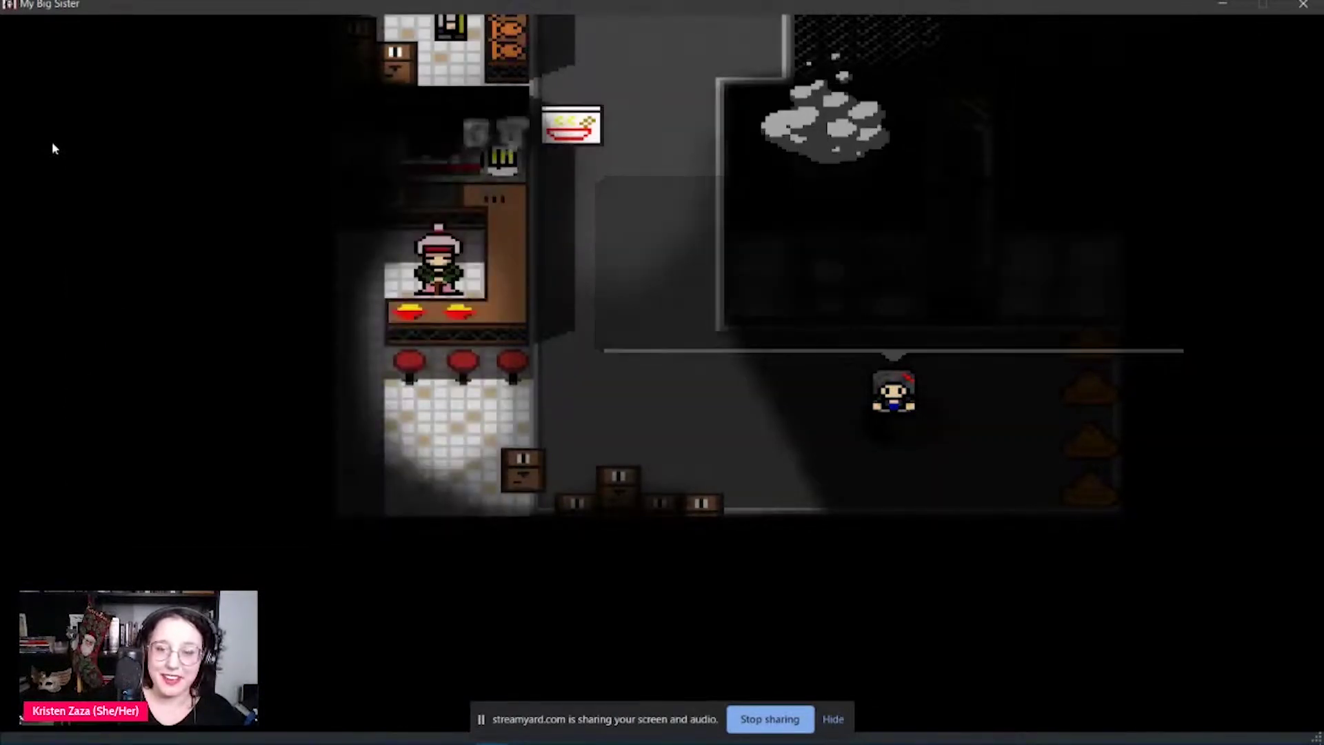
key("Left")
key("Left")
- Examine the counter lock and try the Boiler Key on it, which can't be used
key("Up")
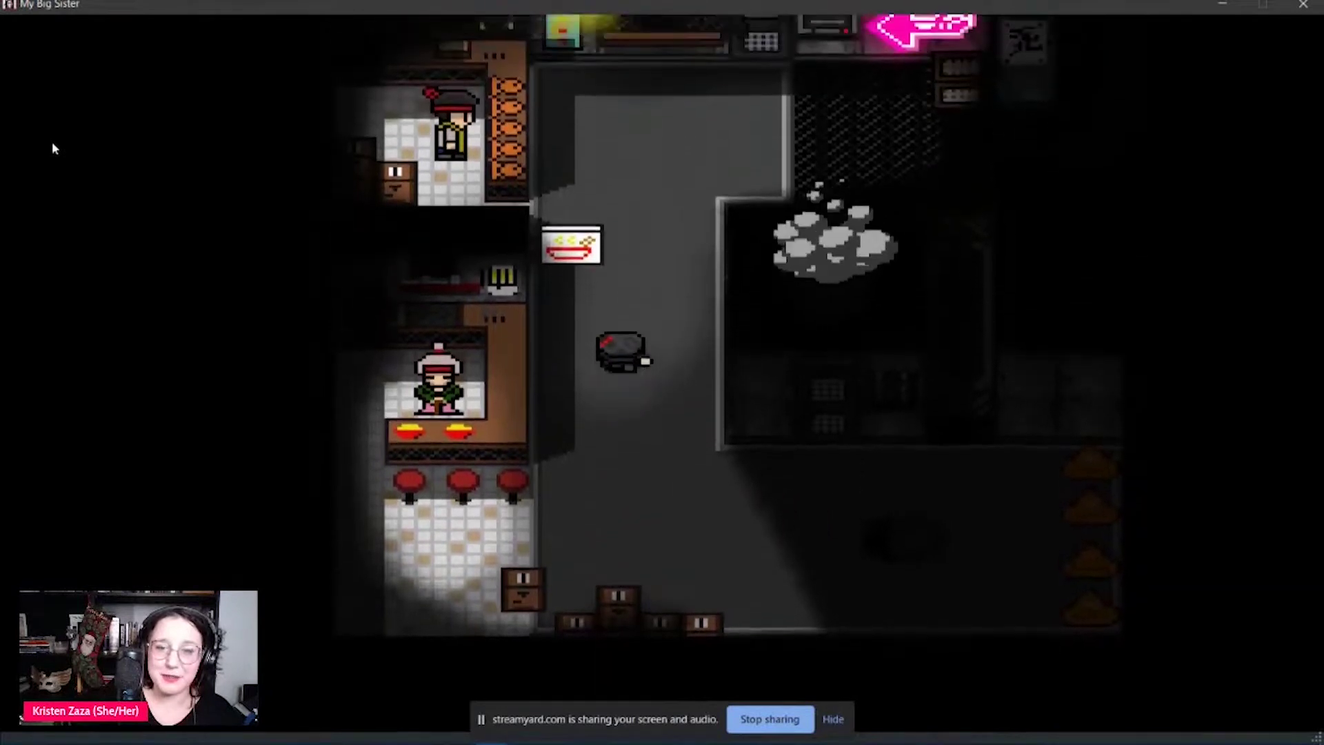
key("Right")
key("Up")
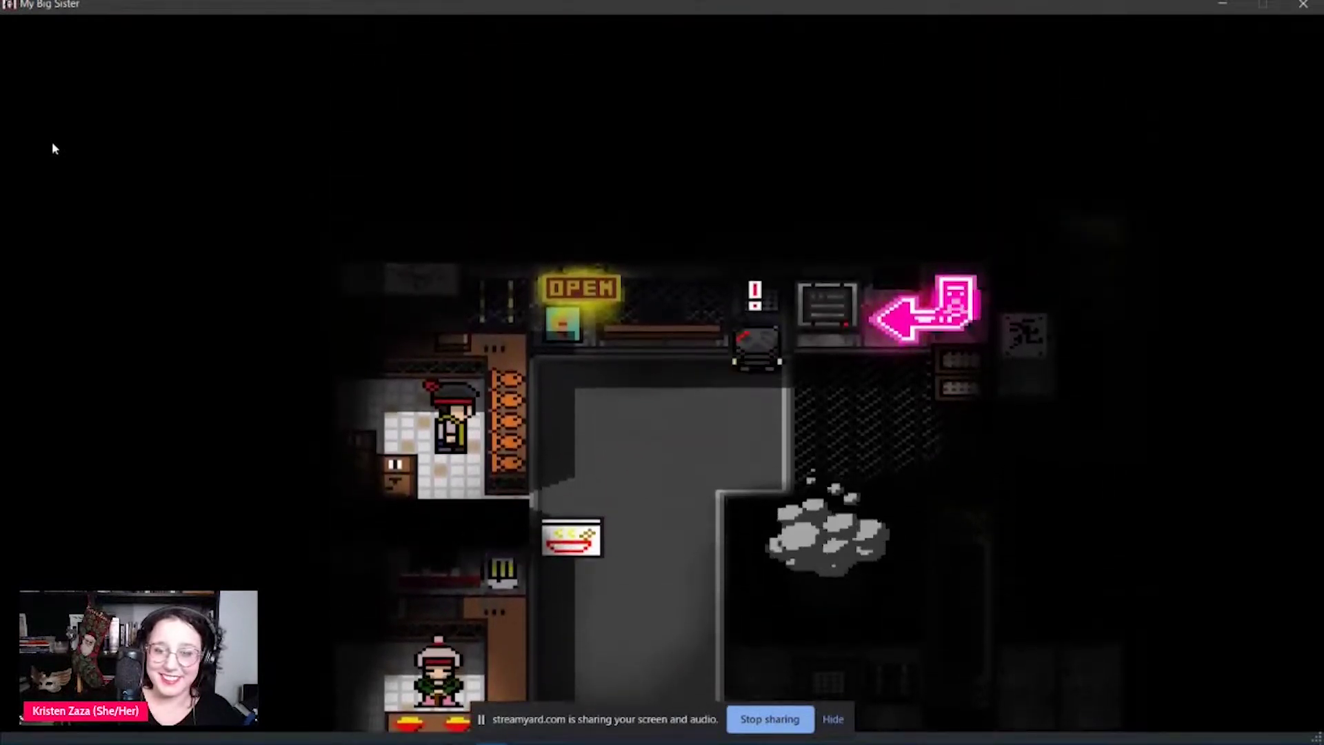
key("z")
key("z")
key("z")
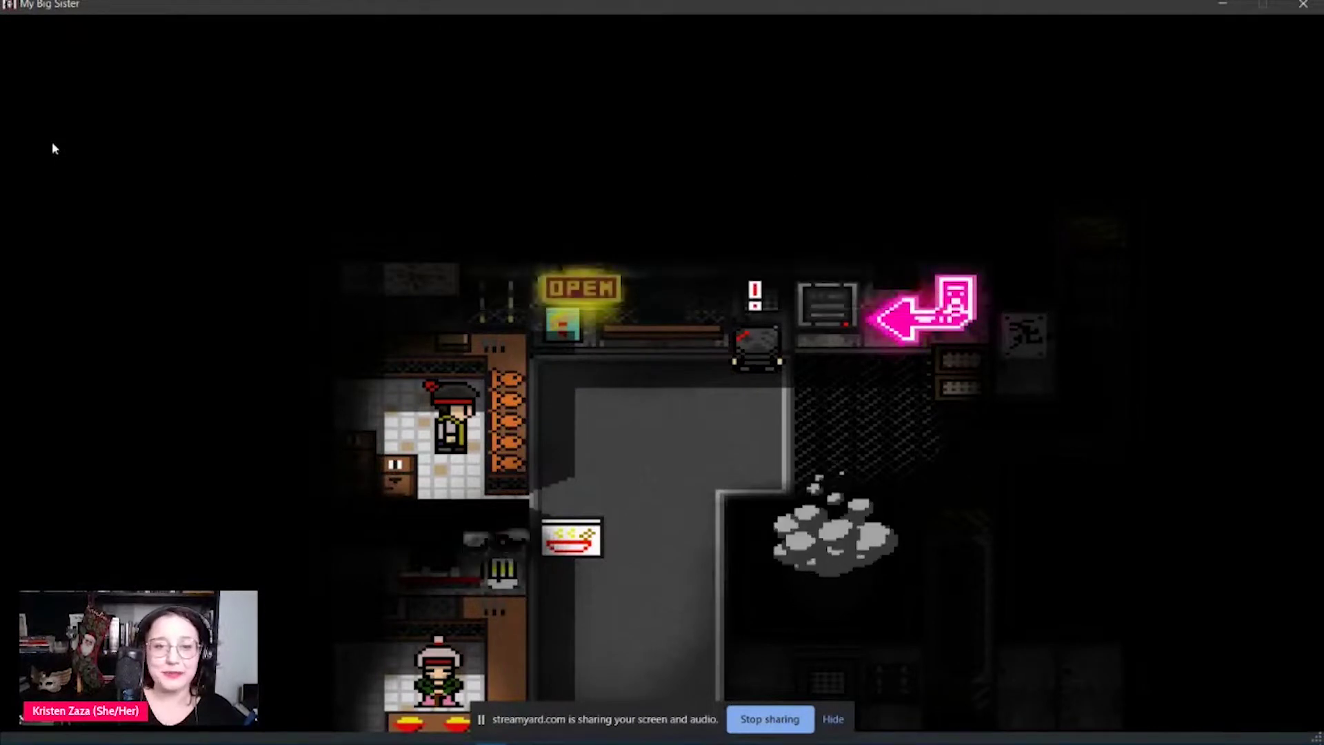
key("x")
key("z")
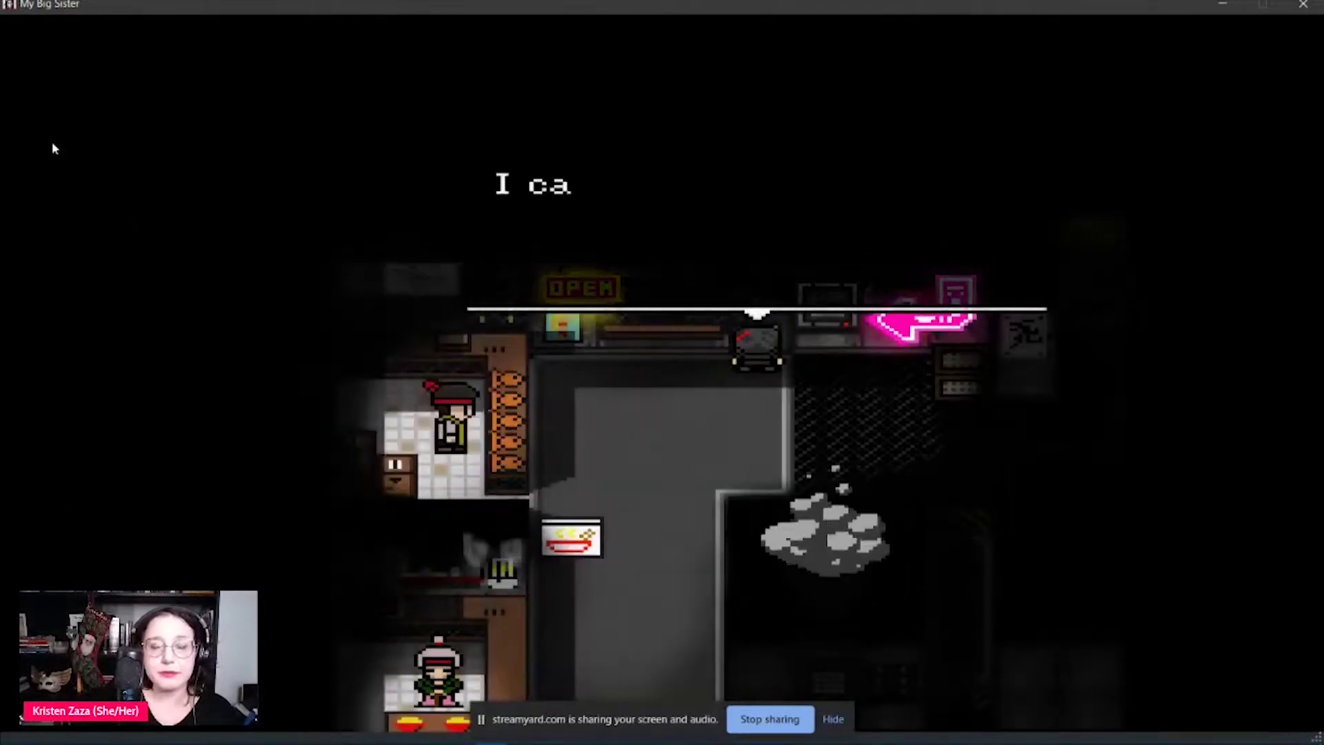
key("z")
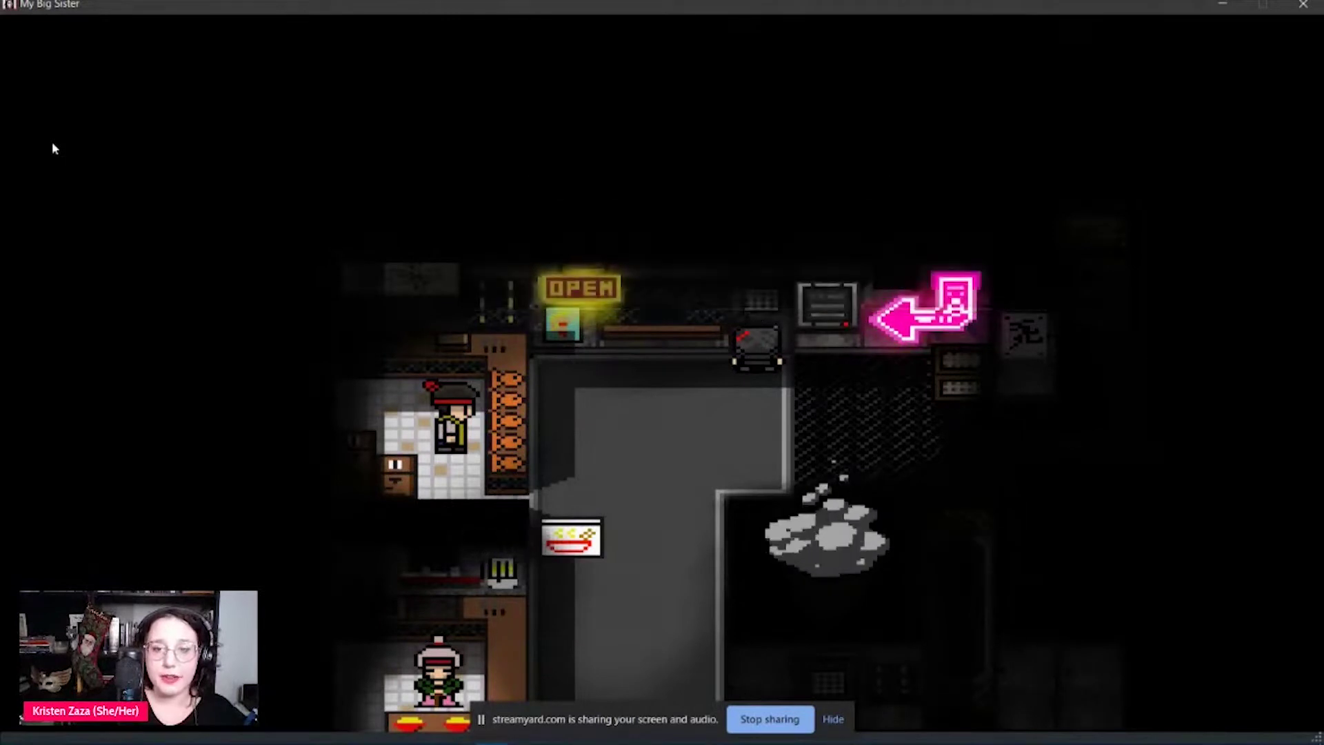
key("Left")
- Try the Boiler Key again, then walk past the pink arrow and back into the grey corridor
key("x")
key("z")
key("z")
key("Right")
key("Up")
key("Right")
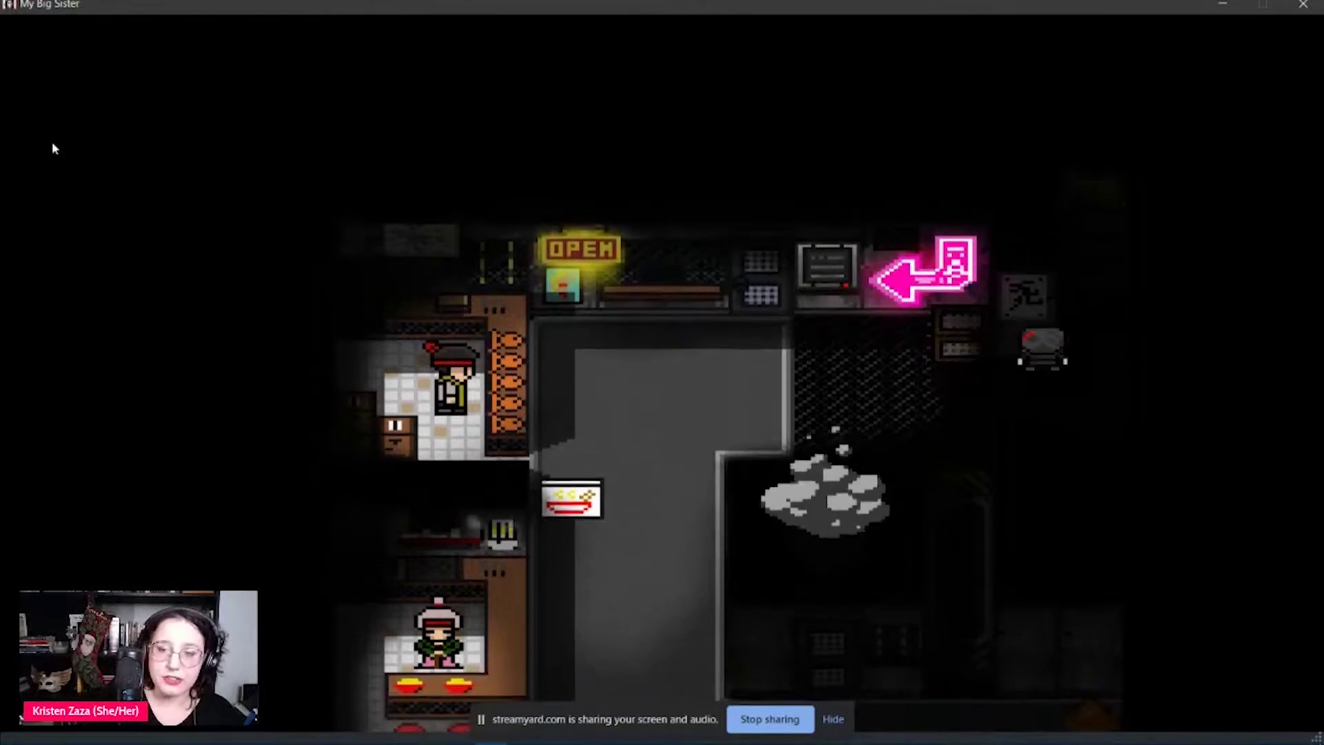
key("Left")
key("Left")
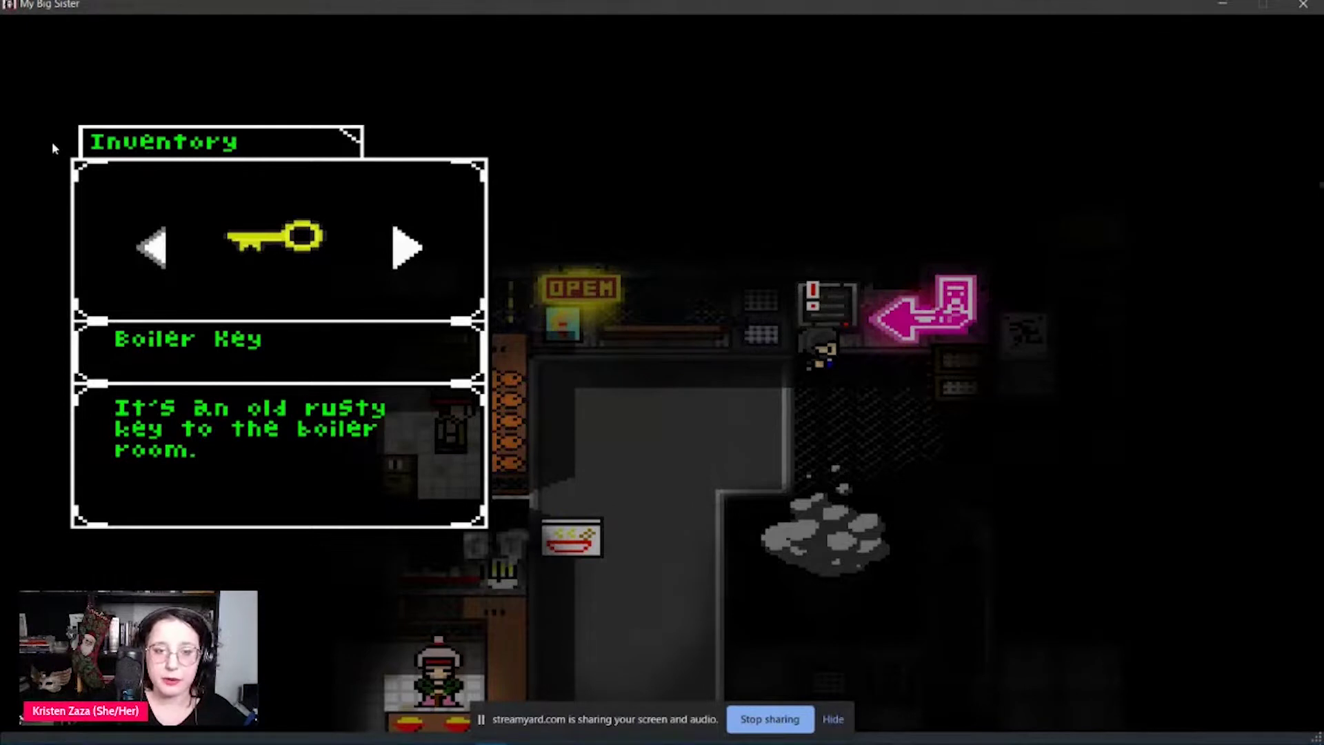
- Check the Boiler Key and walk down the corridor past the noodle counter
key("Return")
key("Down")
key("Left")
key("Down")
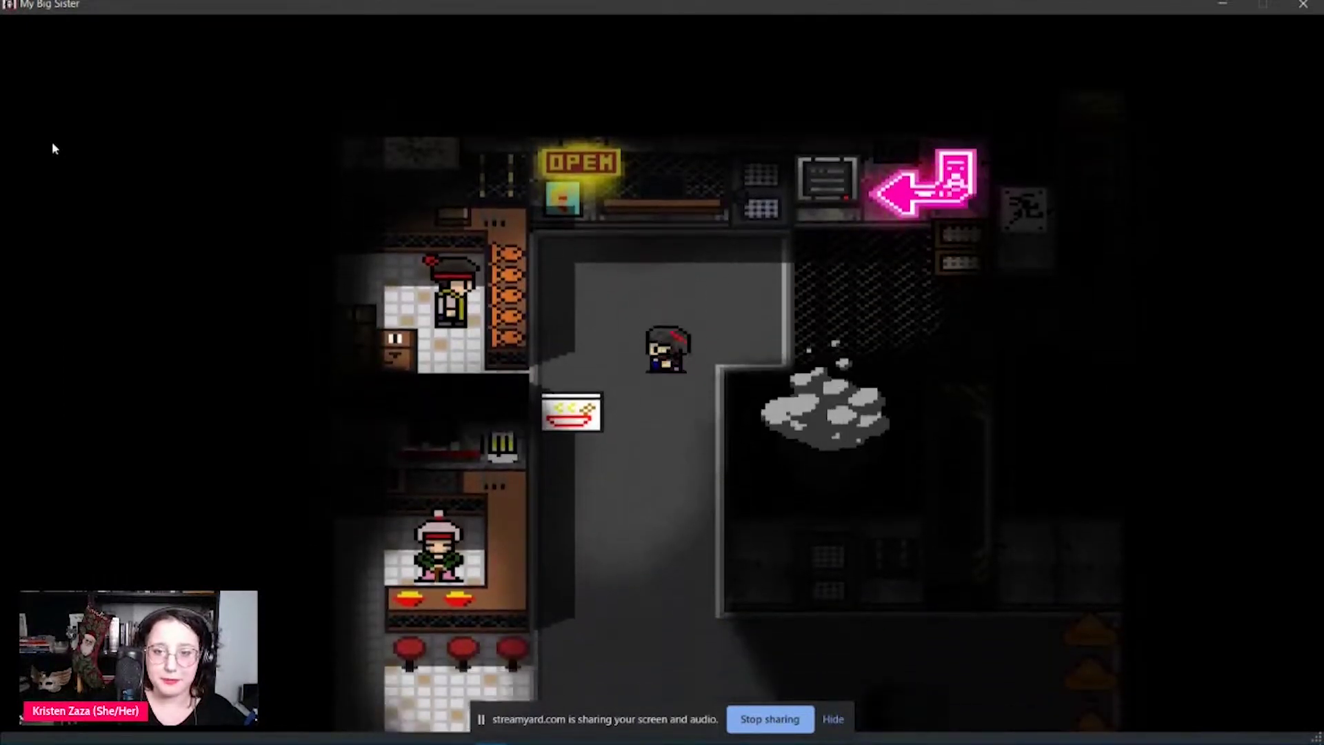
key("Up")
key("Return")
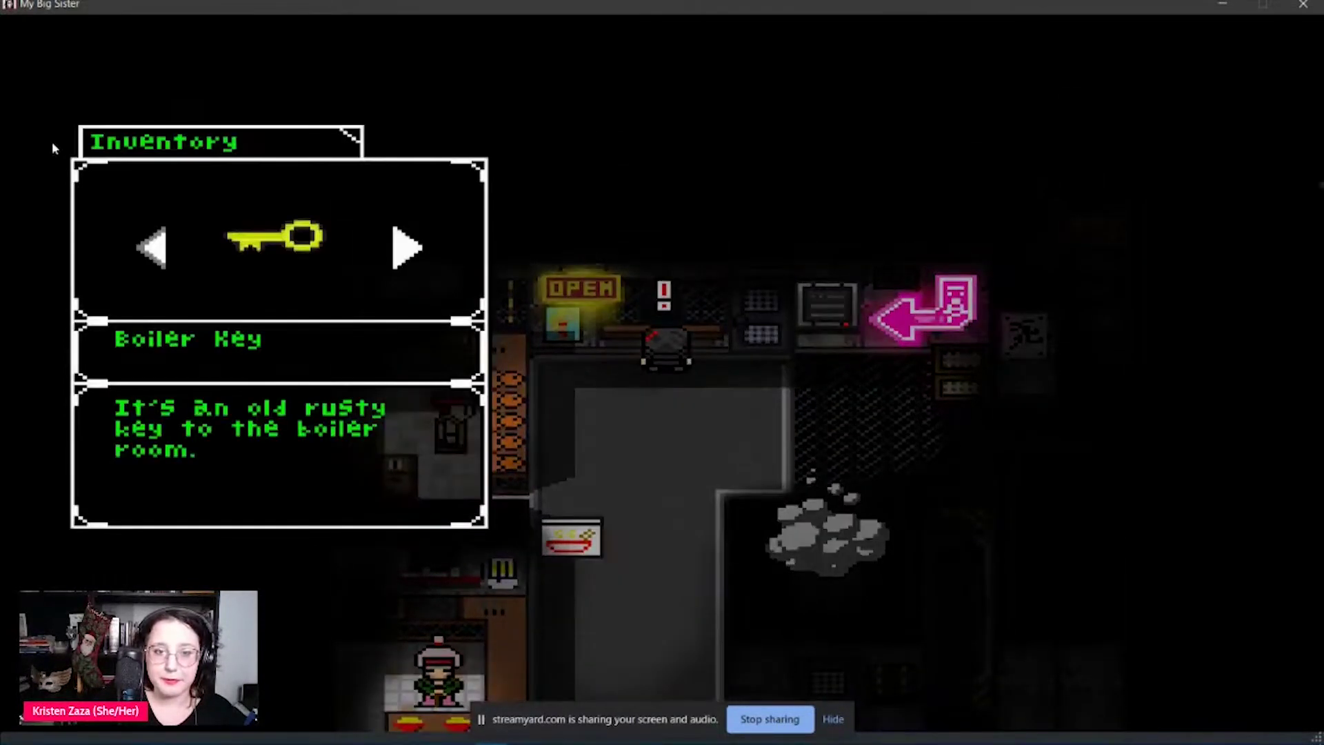
key("Return")
key("Down")
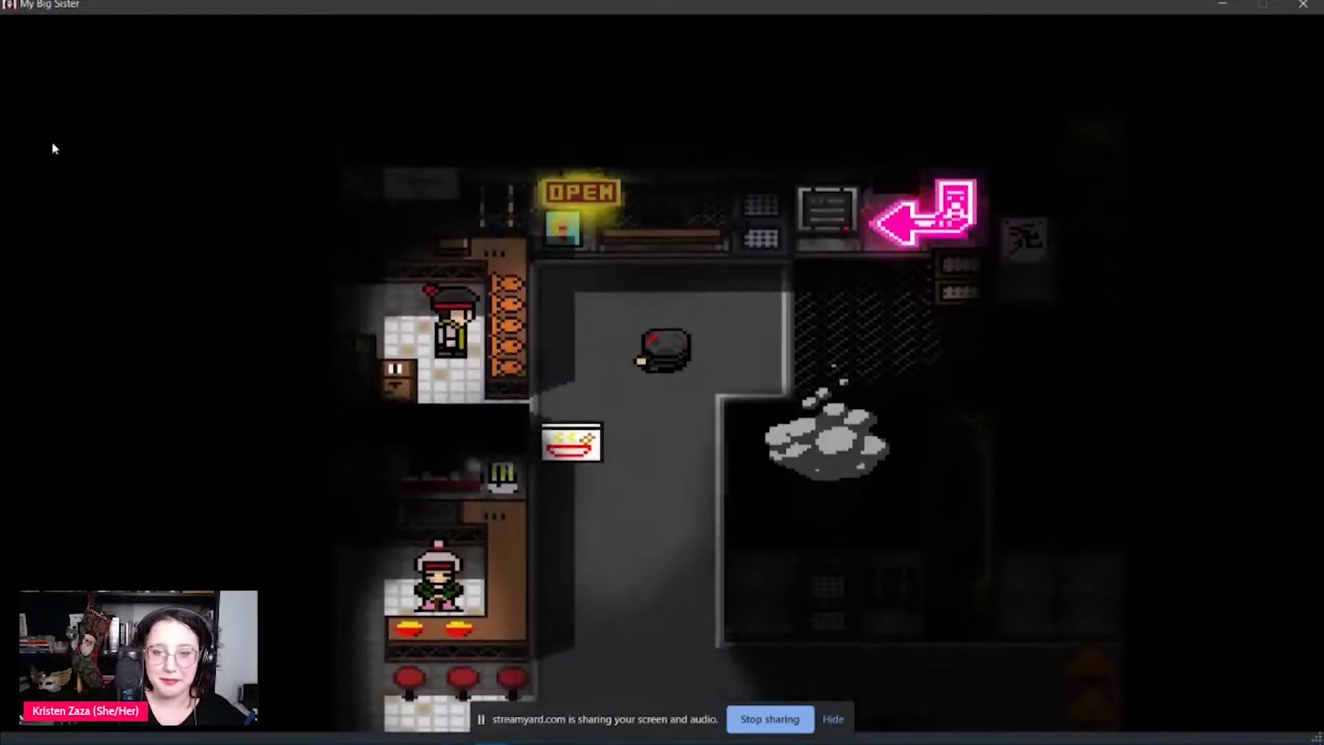
key("Down")
key("Left")
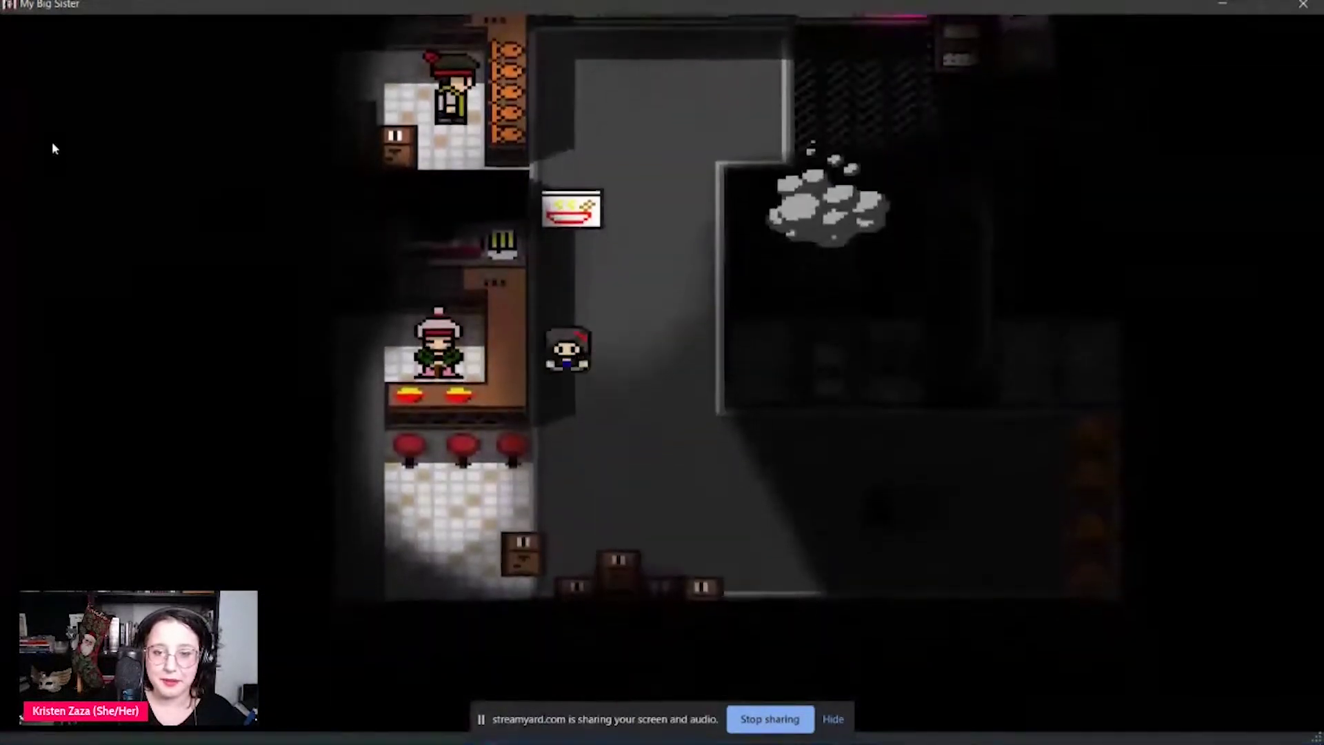
key("Down")
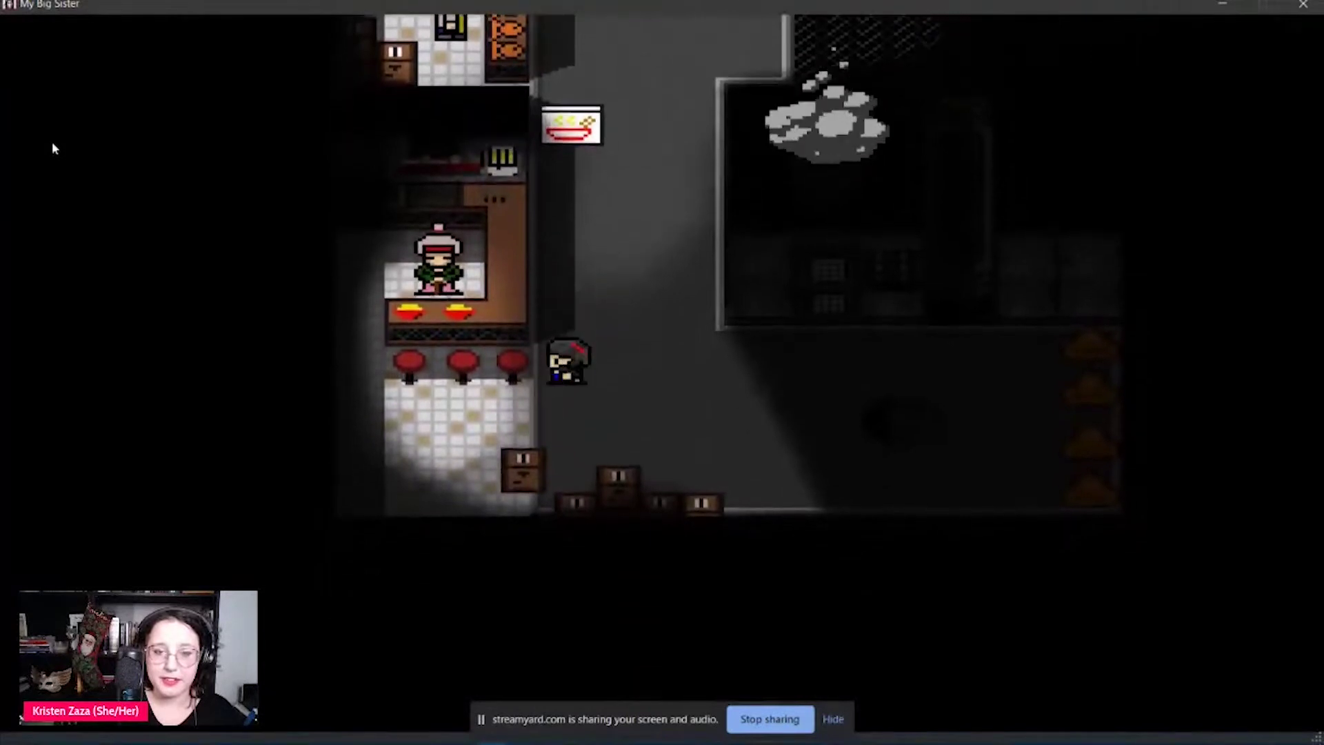
- Unlock the boiler room door with the Boiler Key and walk inside
key("Right")
key("Up")
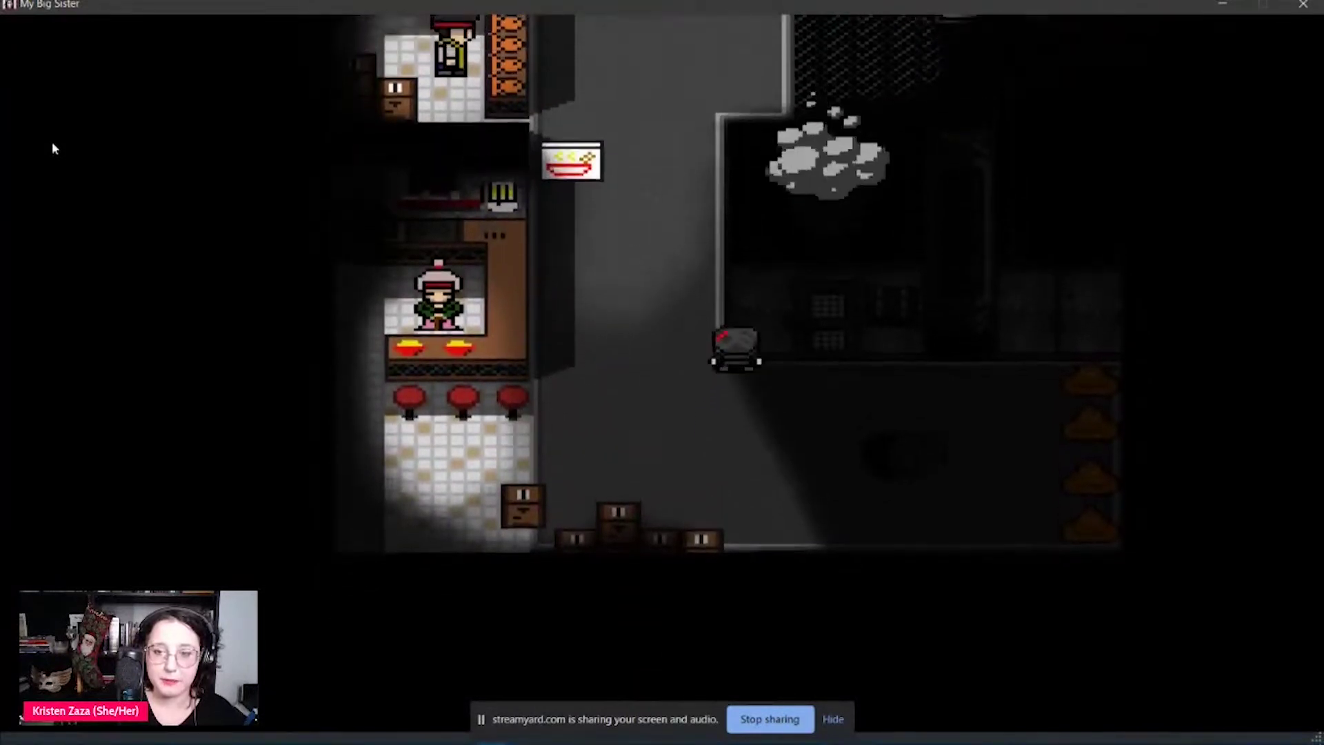
key("Right")
key("z")
key("z")
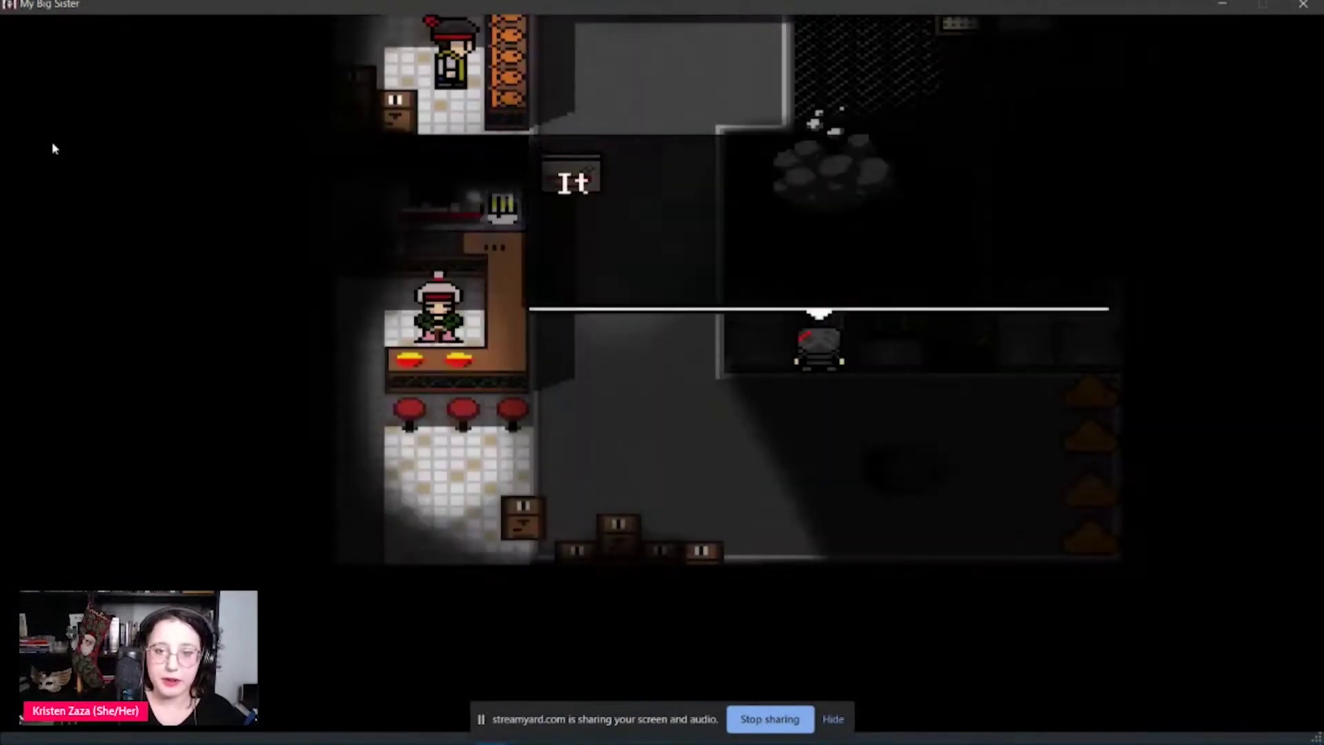
key("z")
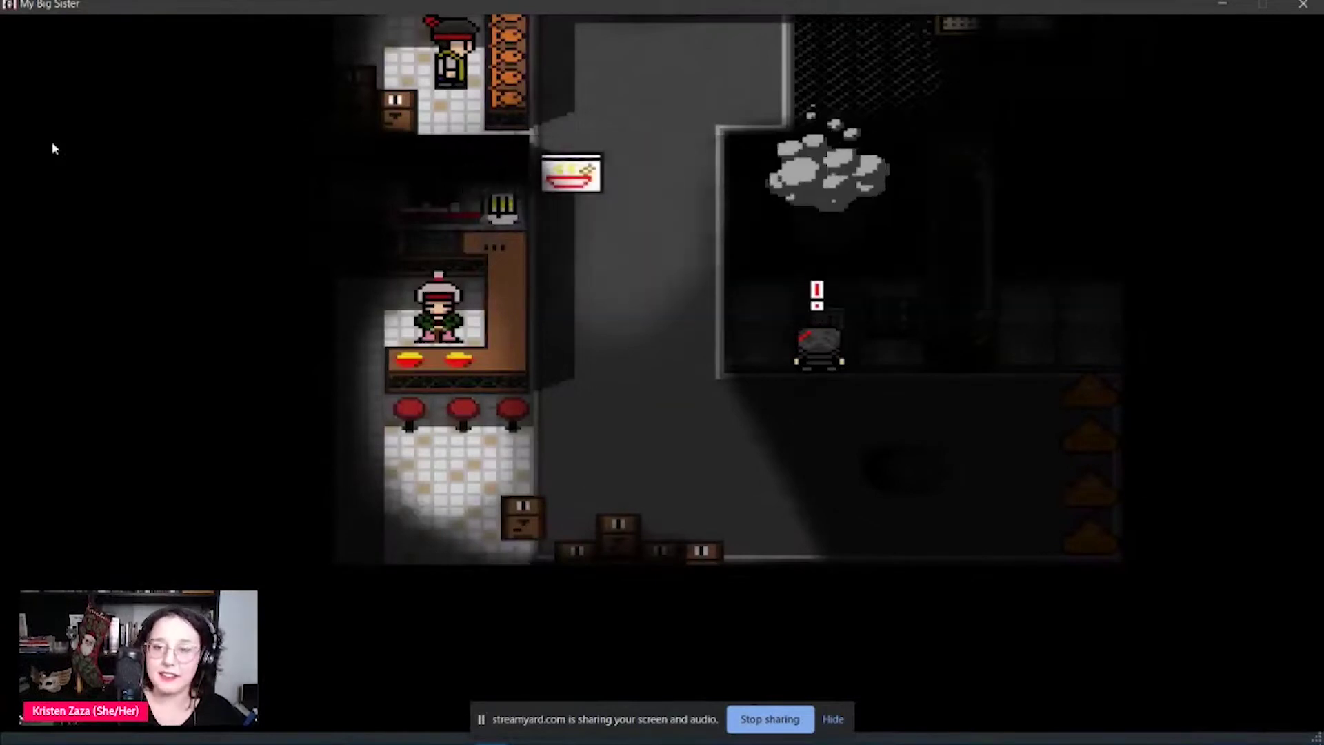
key("Right")
key("z")
key("z")
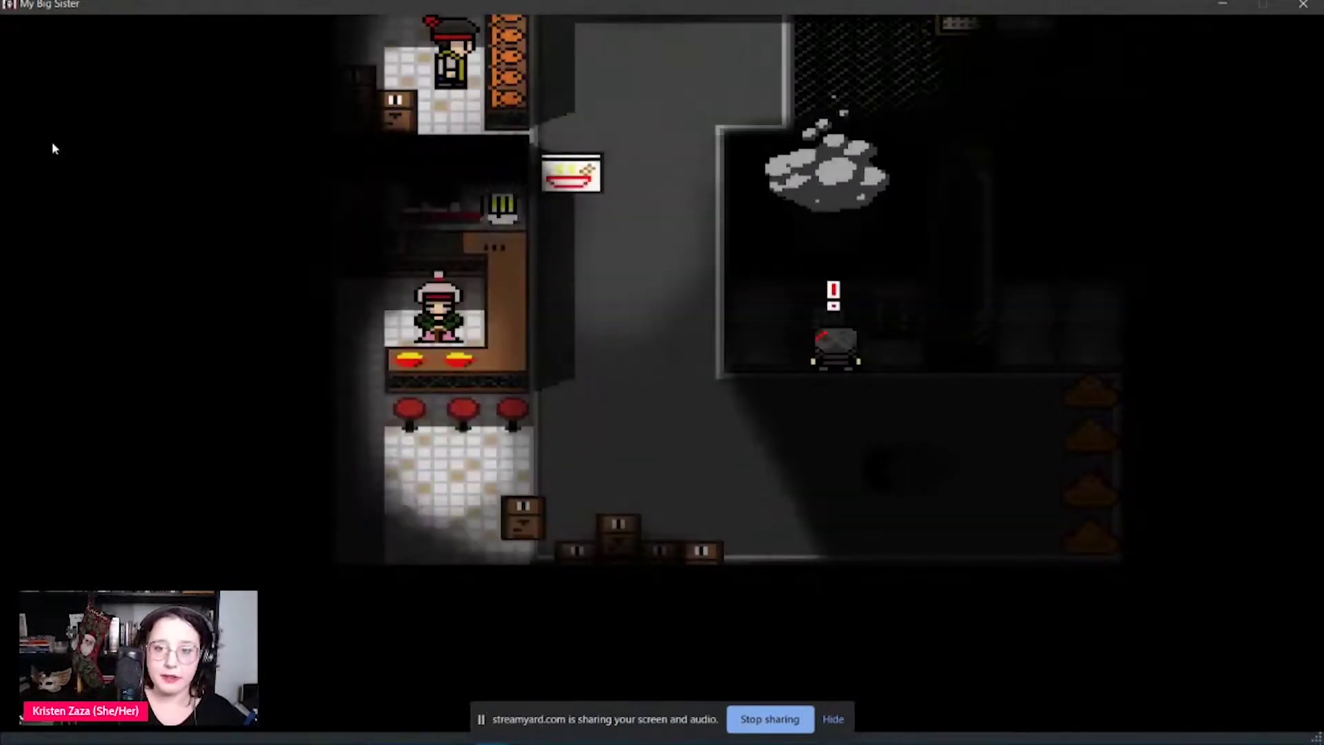
key("Up")
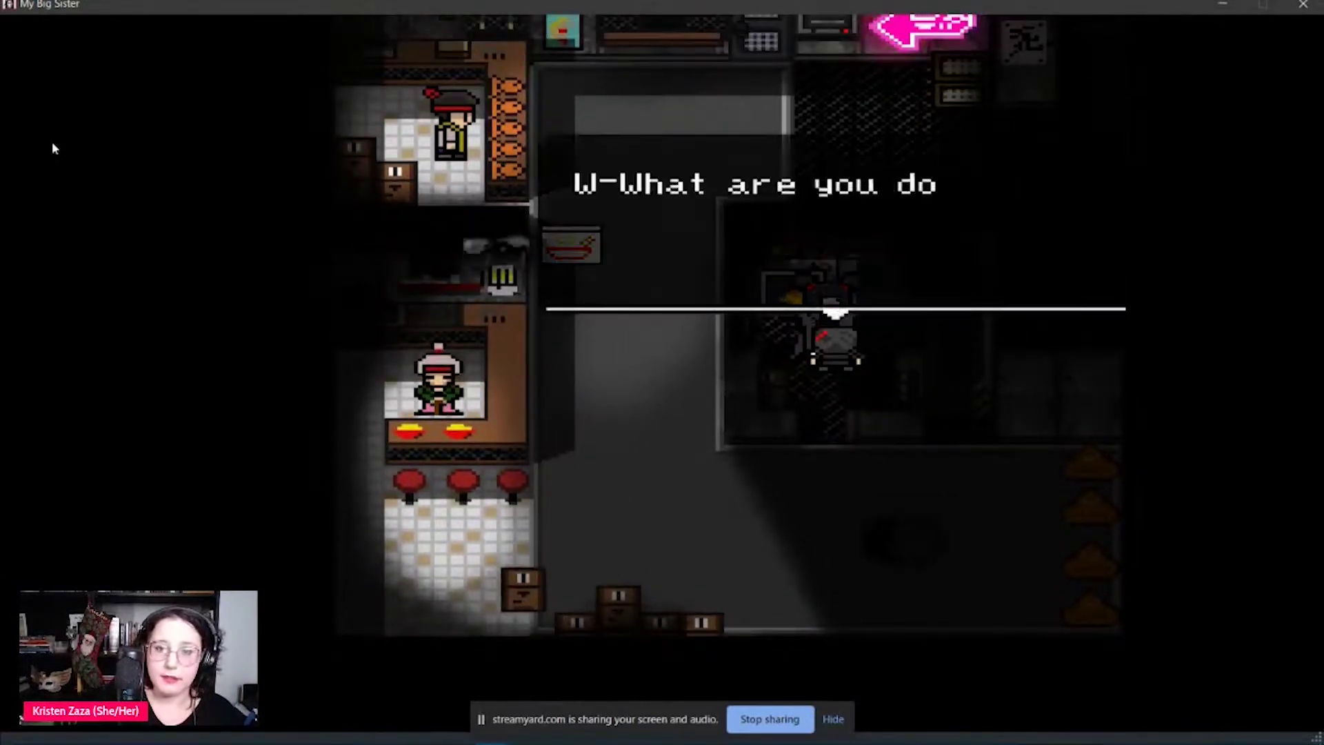
- Advance the shadowy figure's lines, through 'too risky to be seen', until the conversation closes
key("Return")
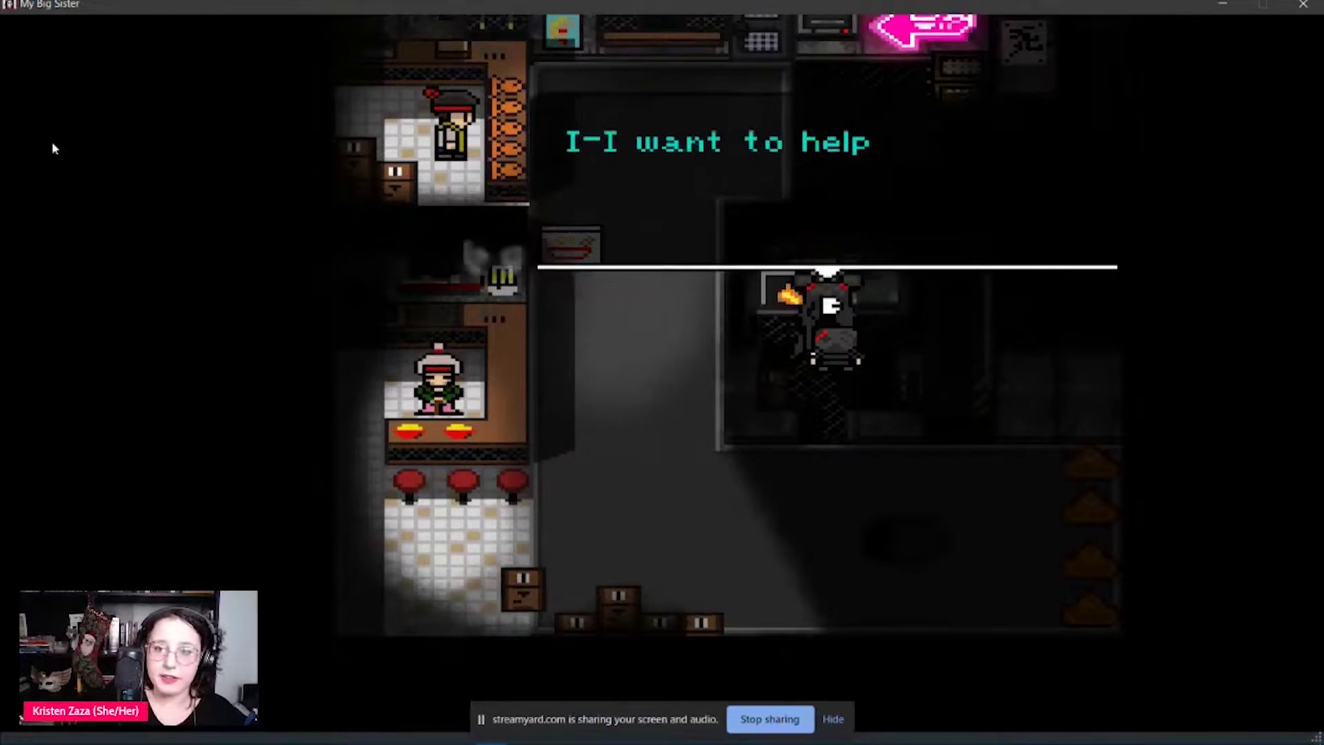
key("Return")
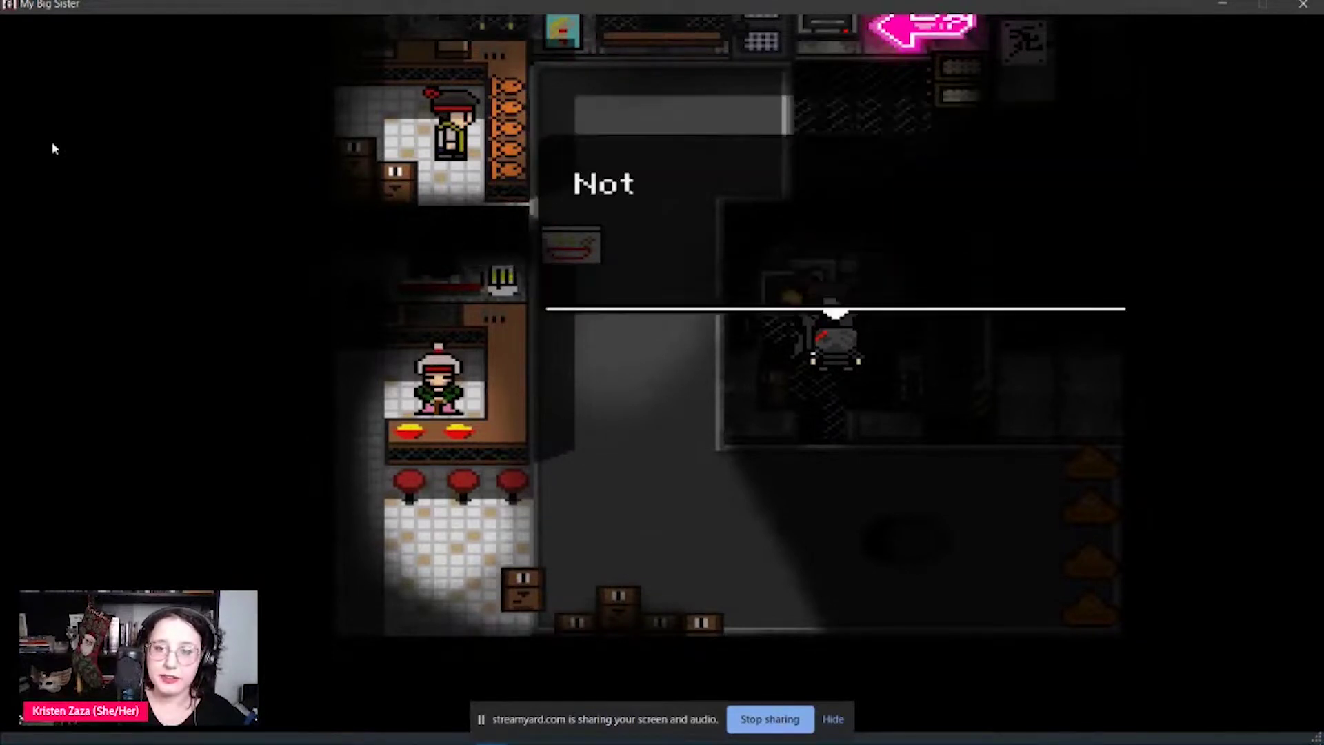
key("Return")
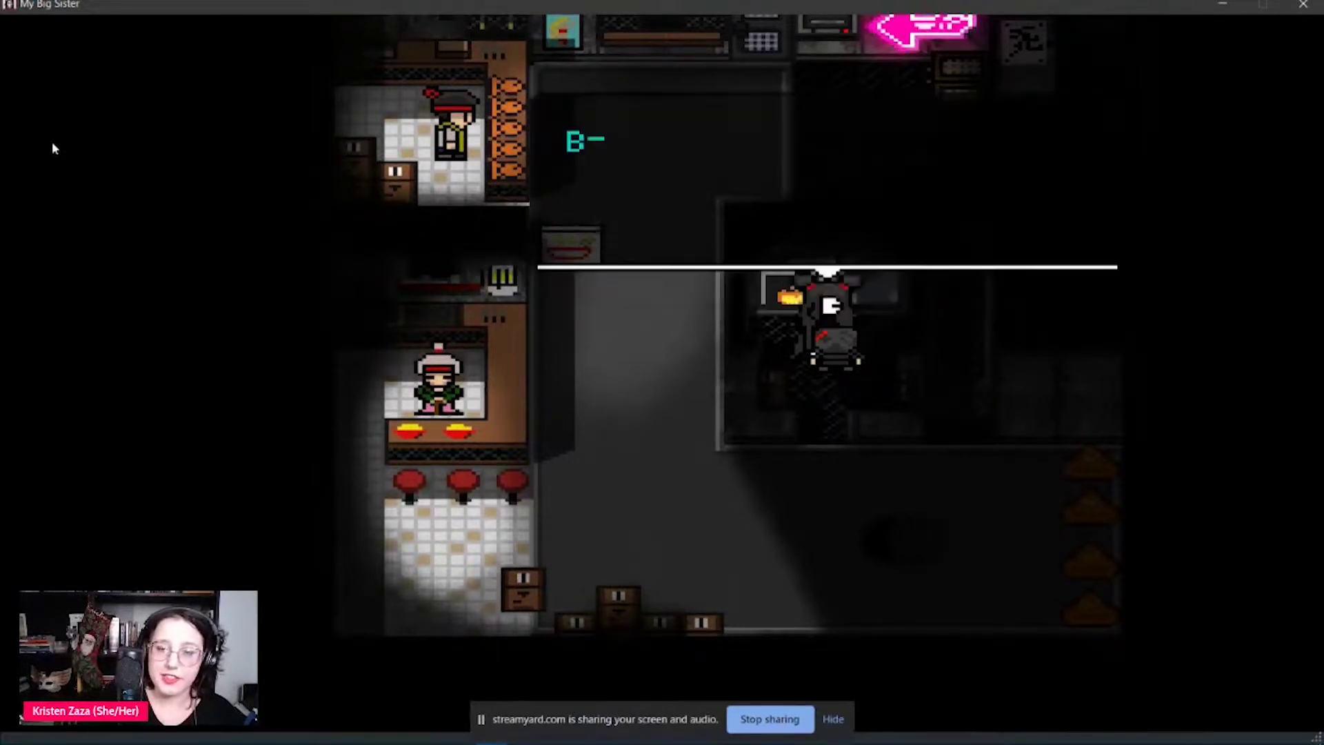
key("Return")
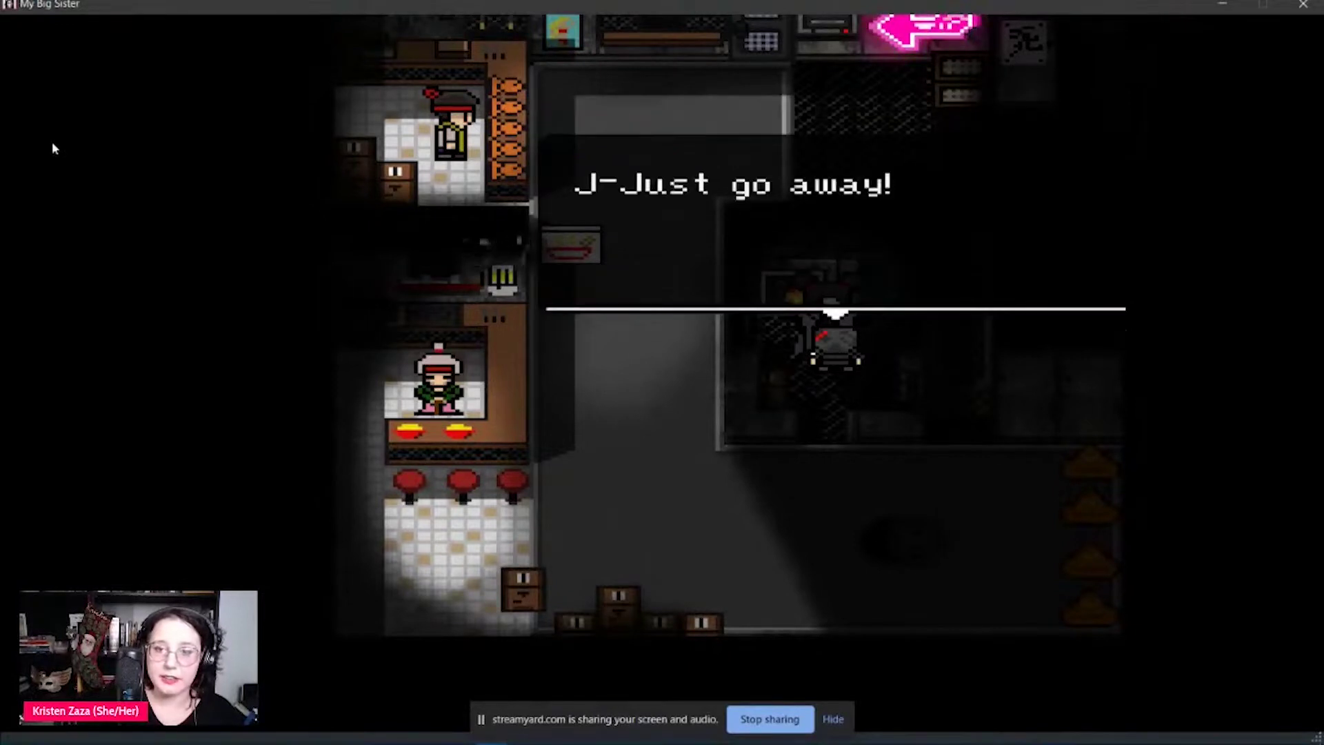
key("Return")
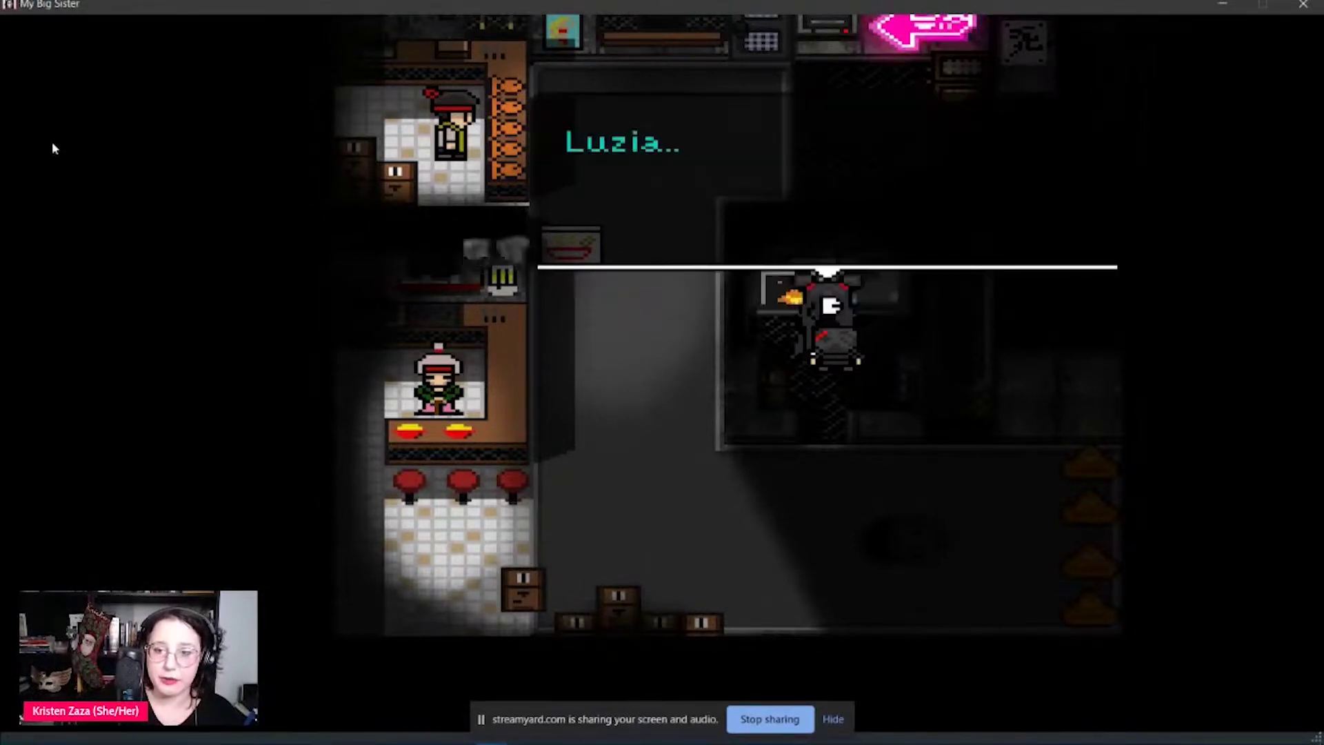
key("Return")
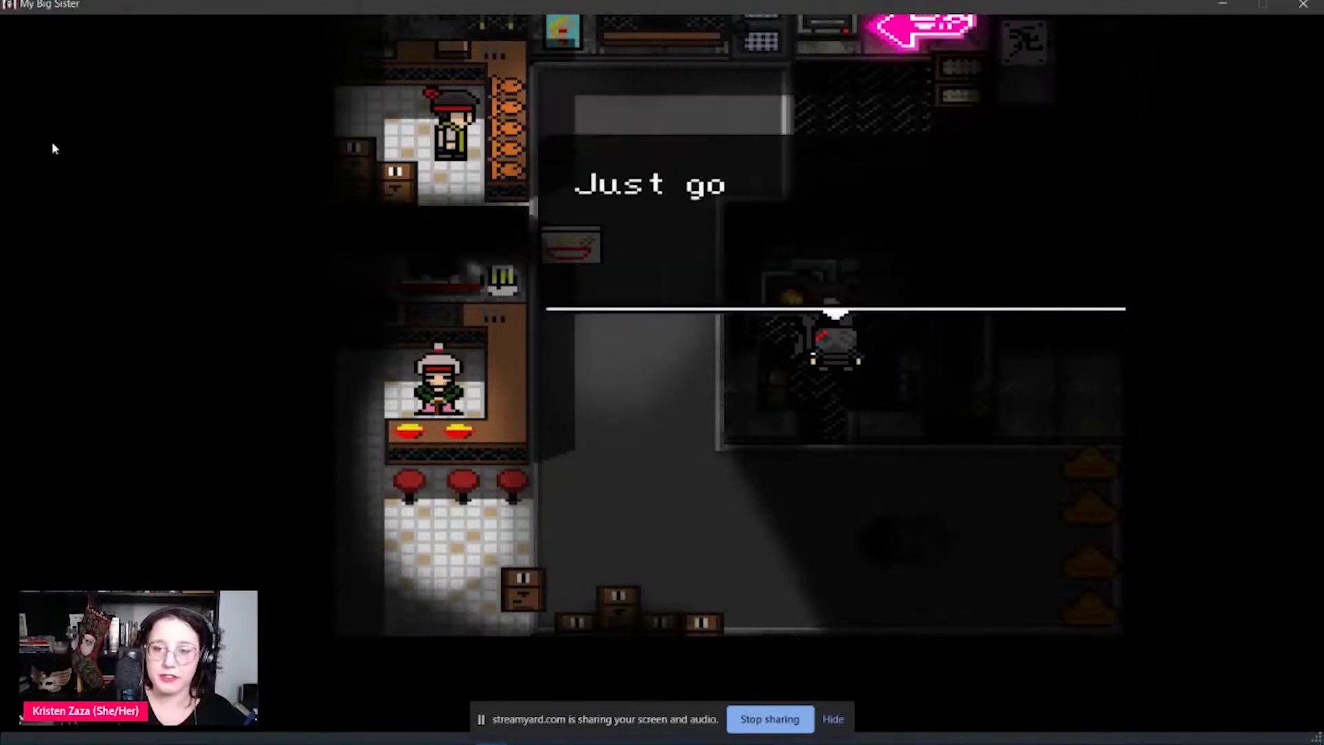
key("Return")
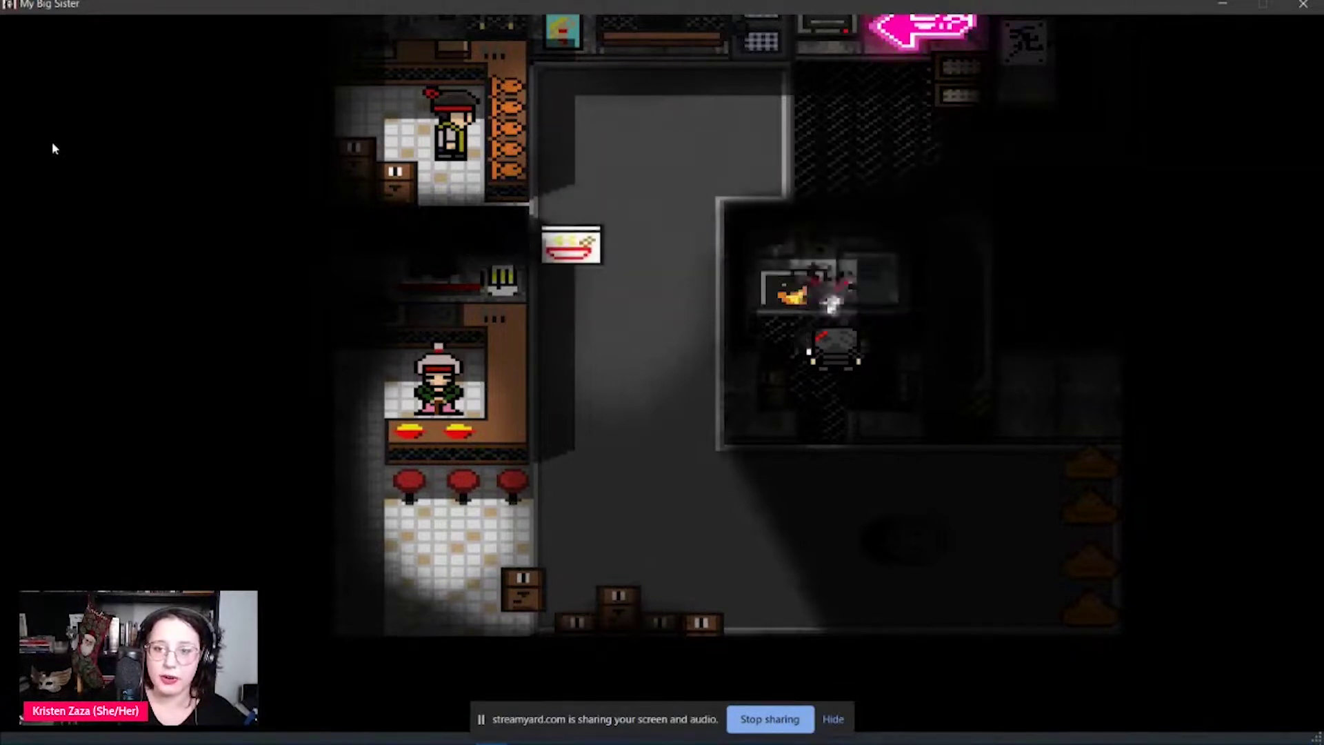
key("Return")
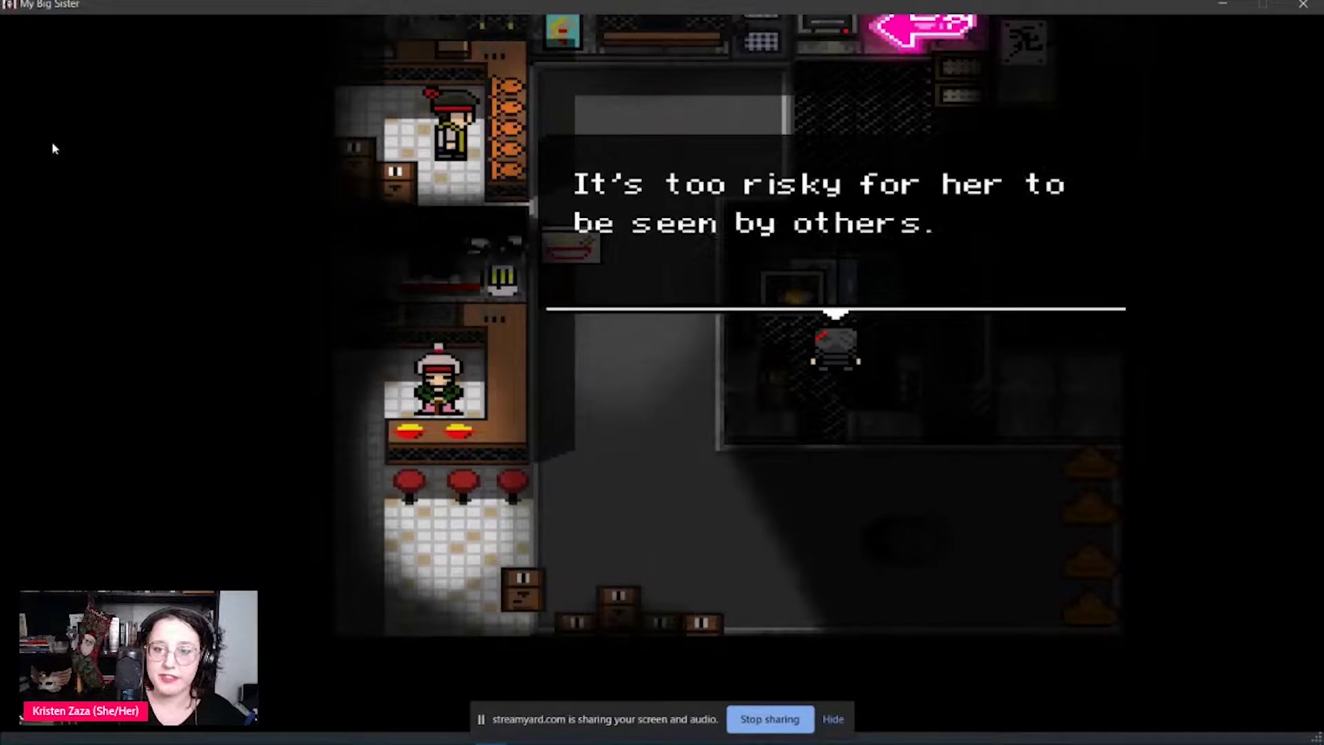
key("Return")
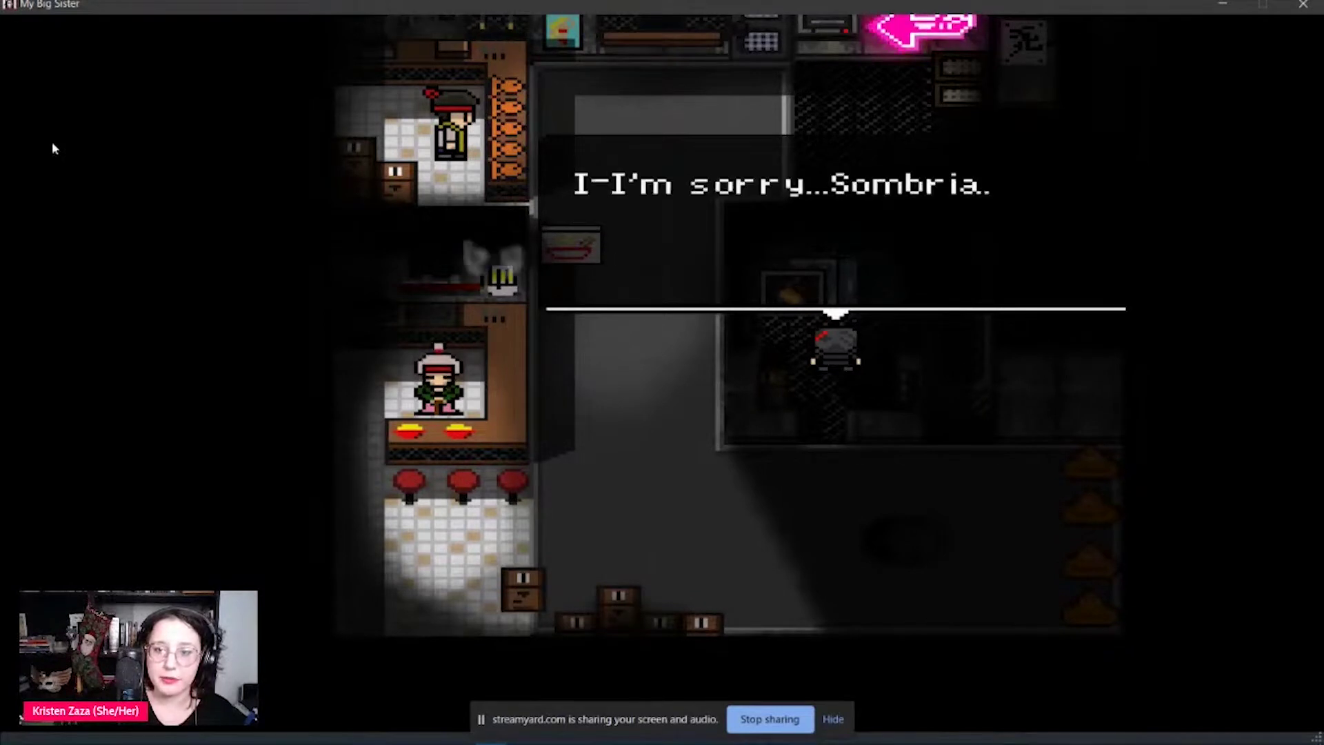
key("Return")
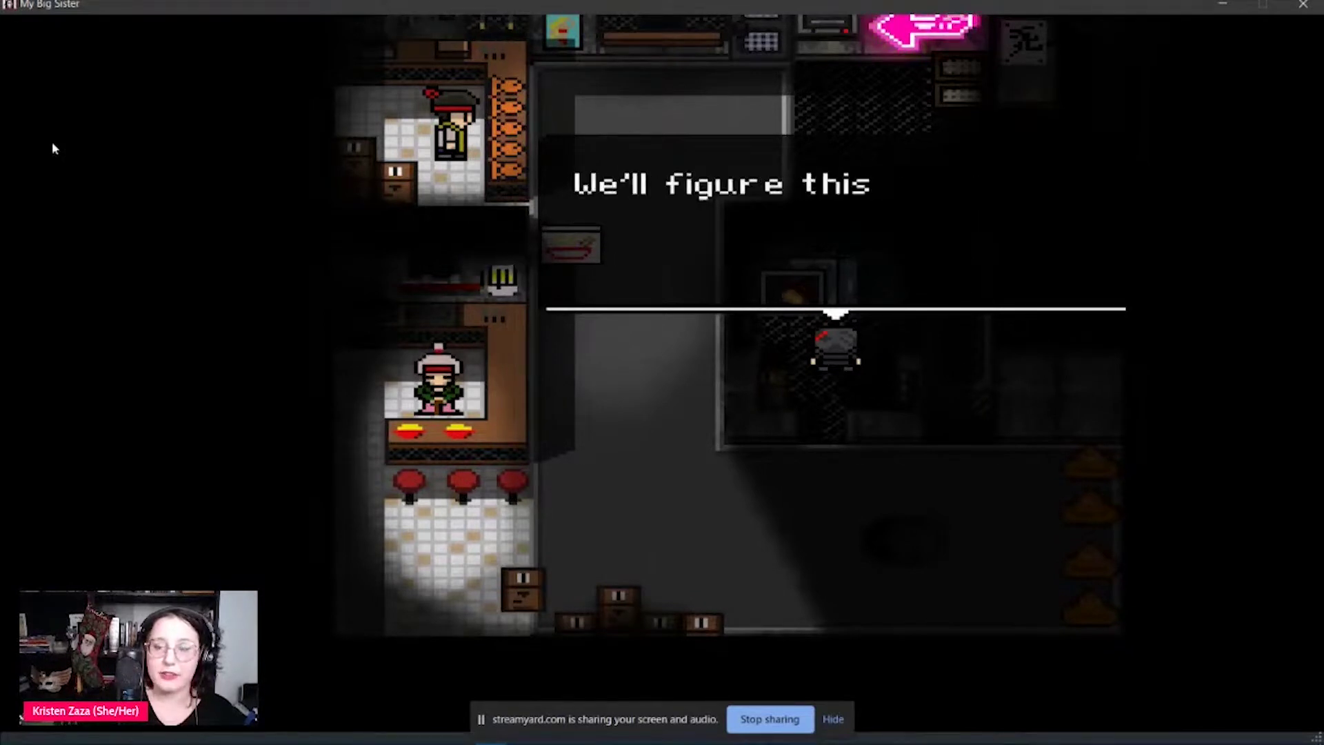
key("Return")
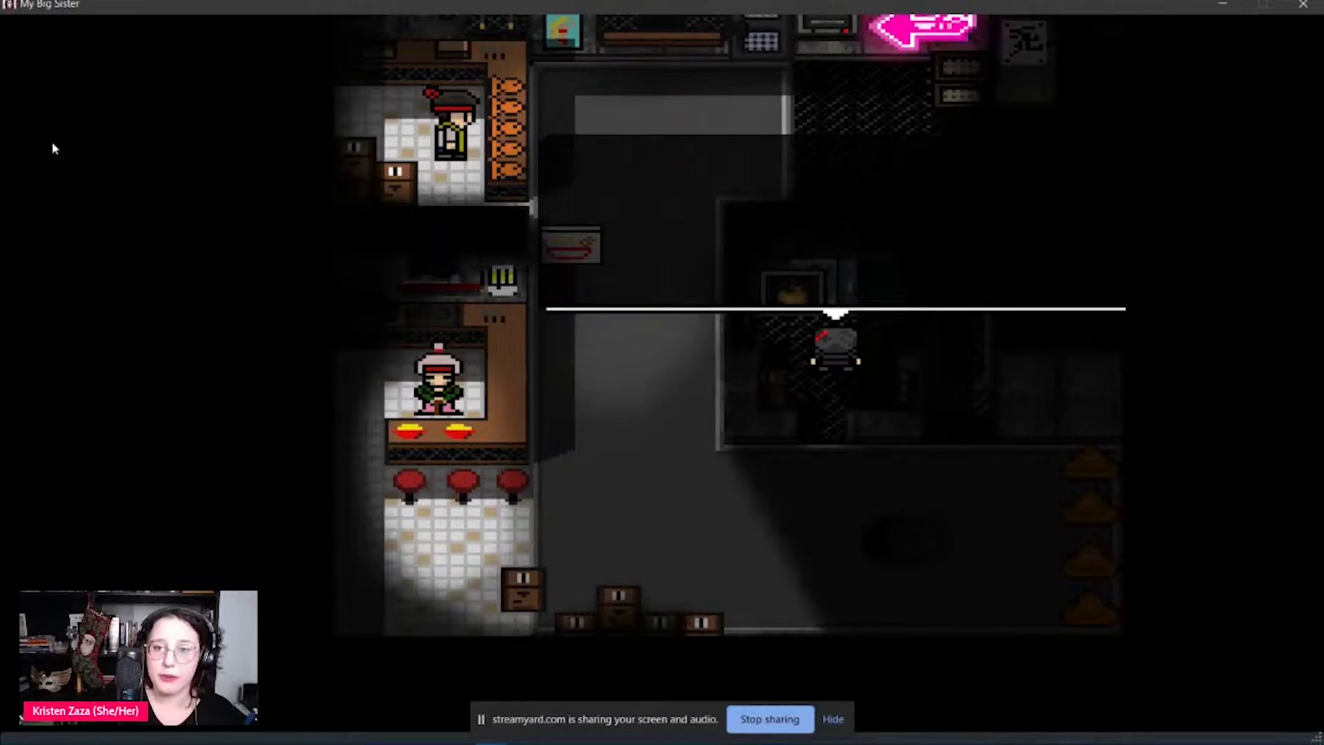
- Inspect the boiler to get a coat hanger, then recheck it and find nothing else
key("Up")
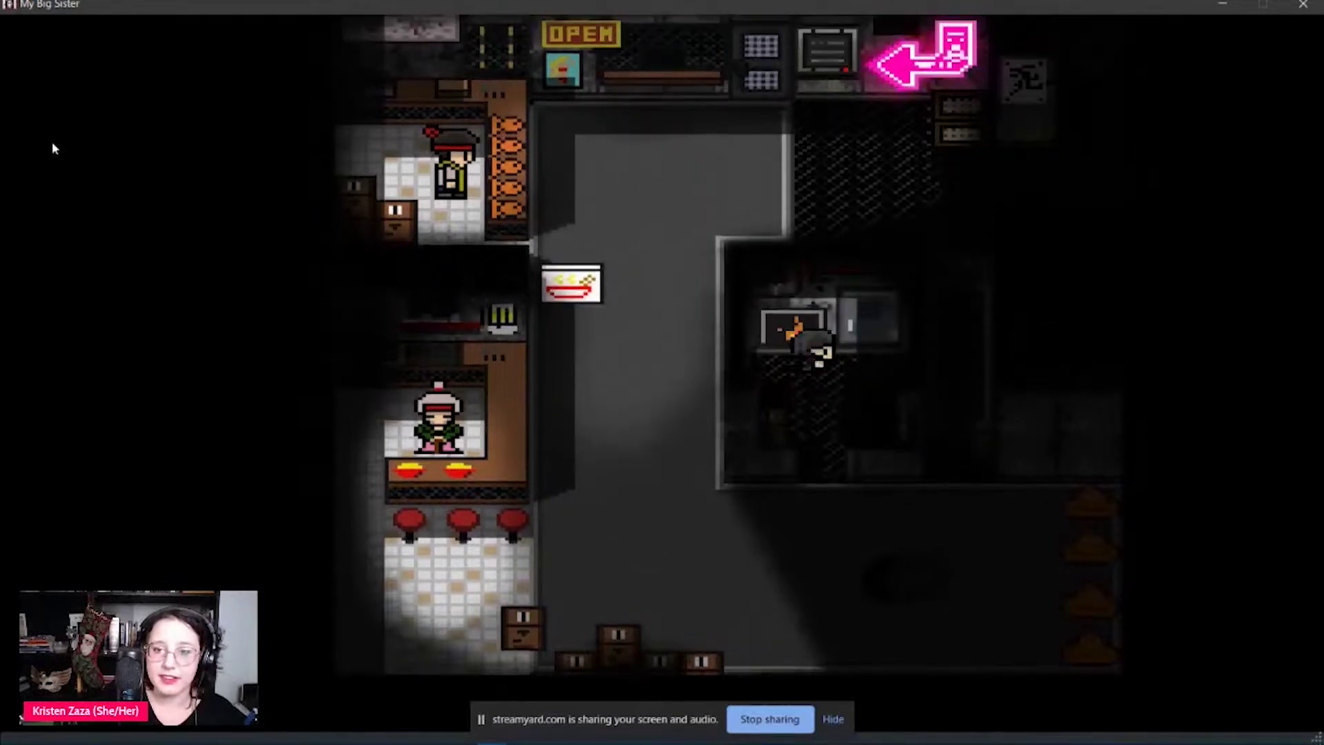
key("Right")
key("Return")
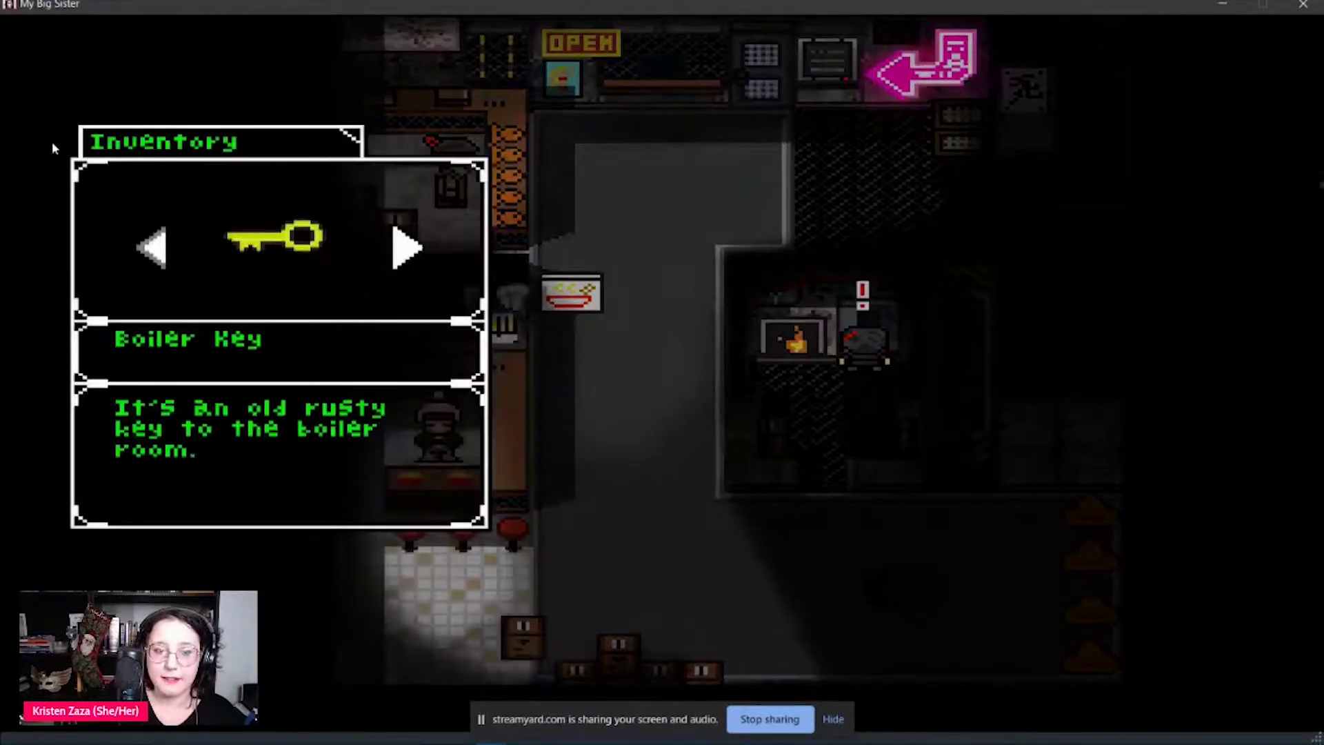
key("Return")
key("Return")
key("Return")
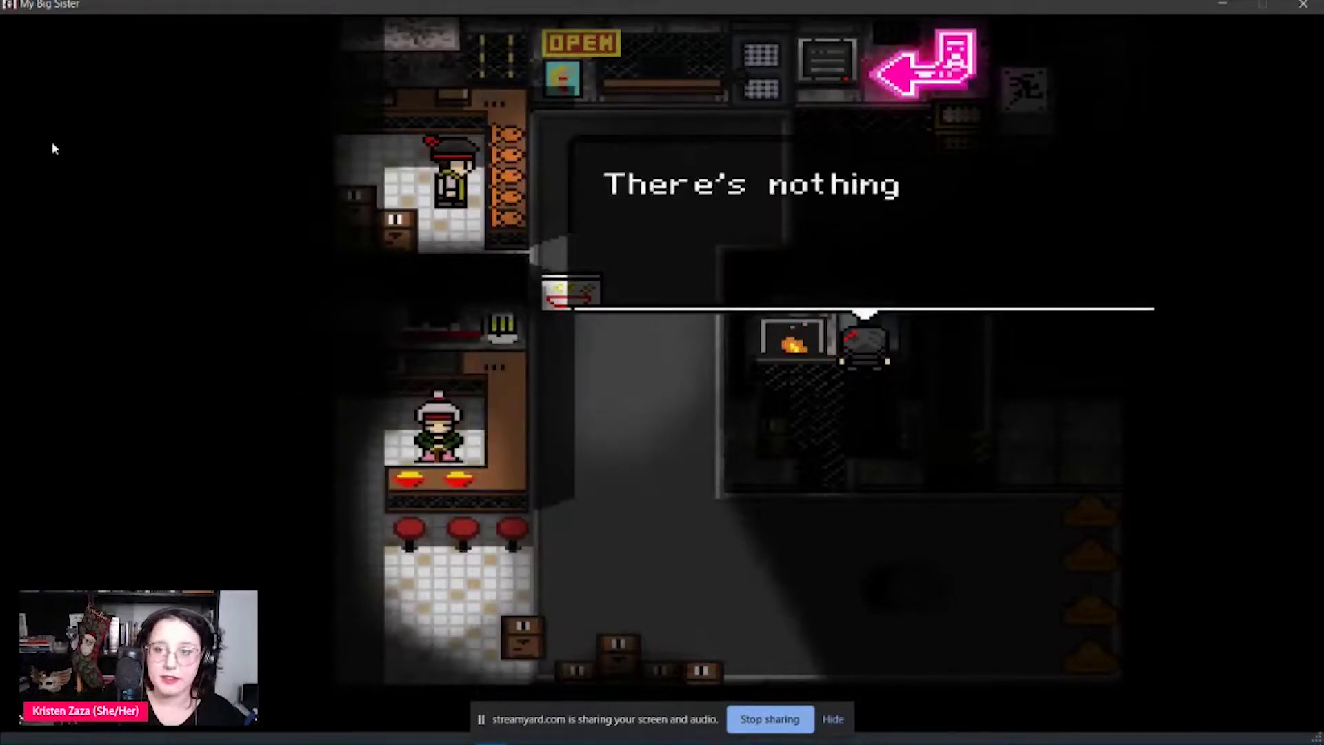
key("Return")
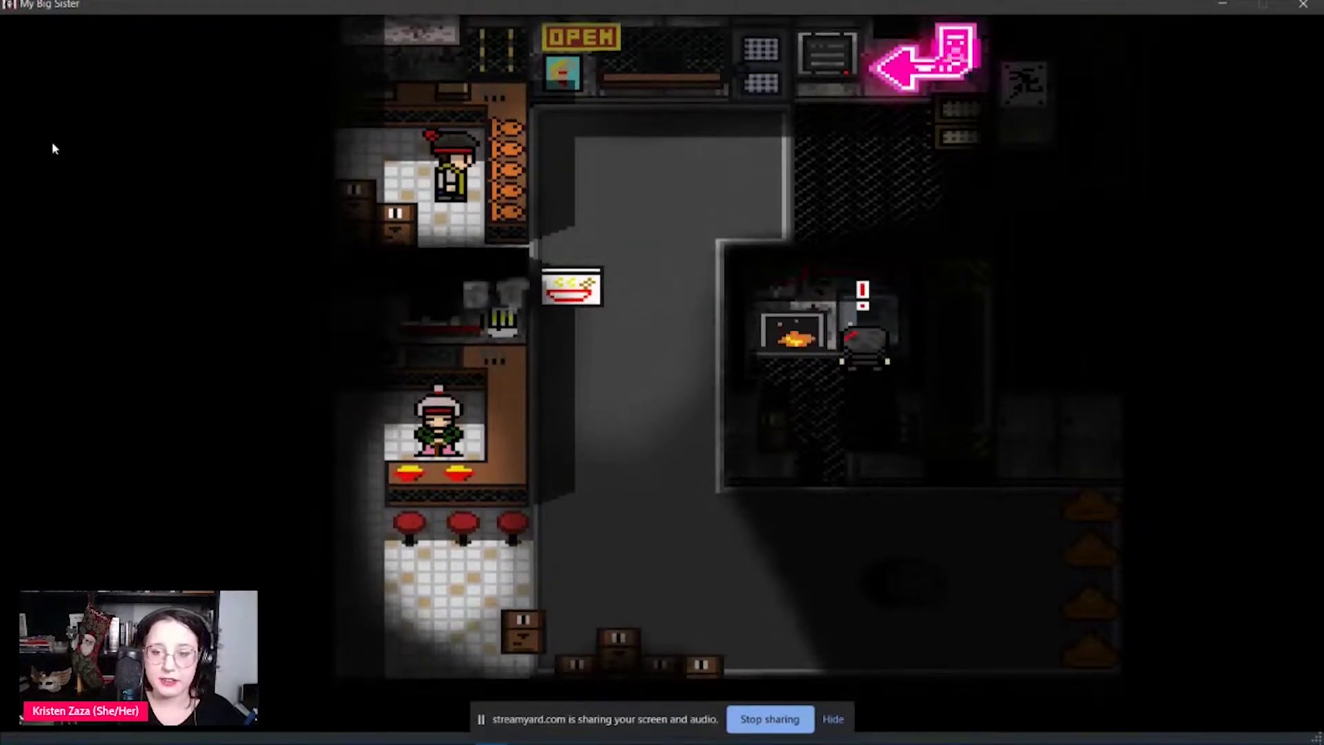
key("Escape")
key("Return")
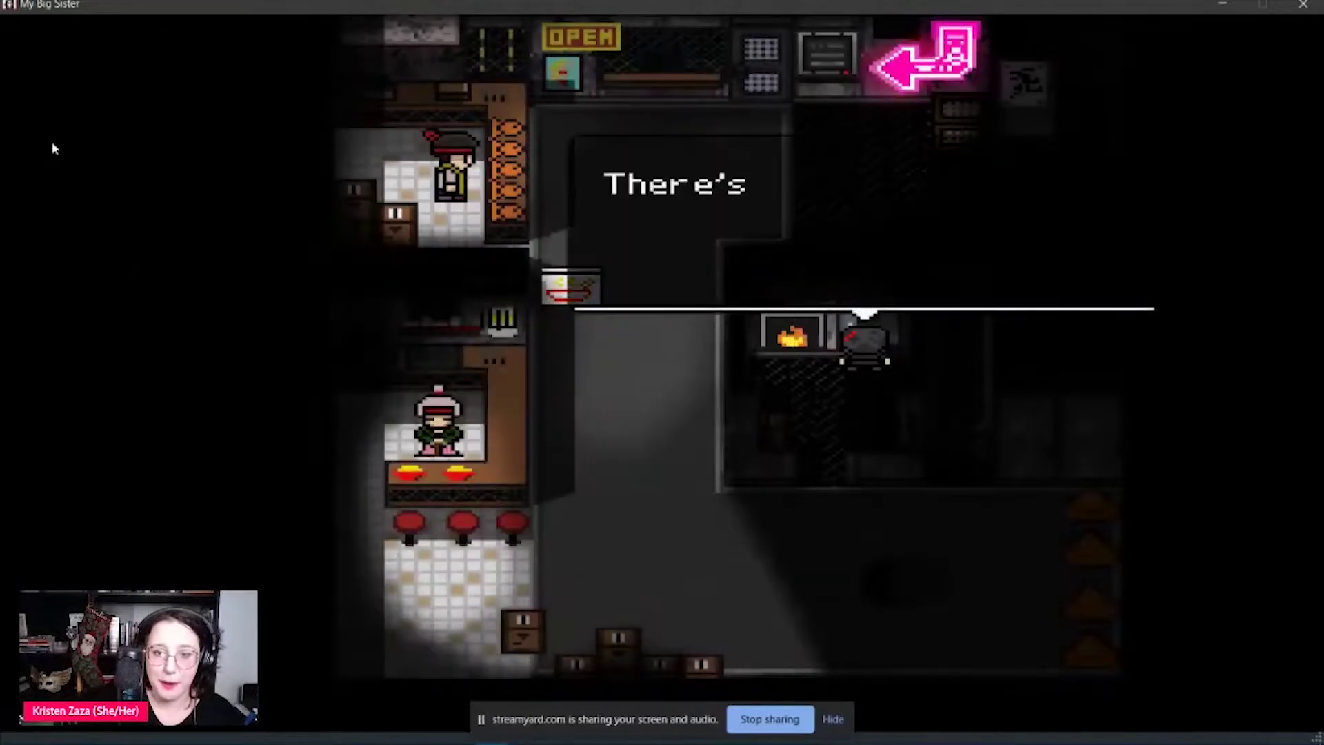
key("Return")
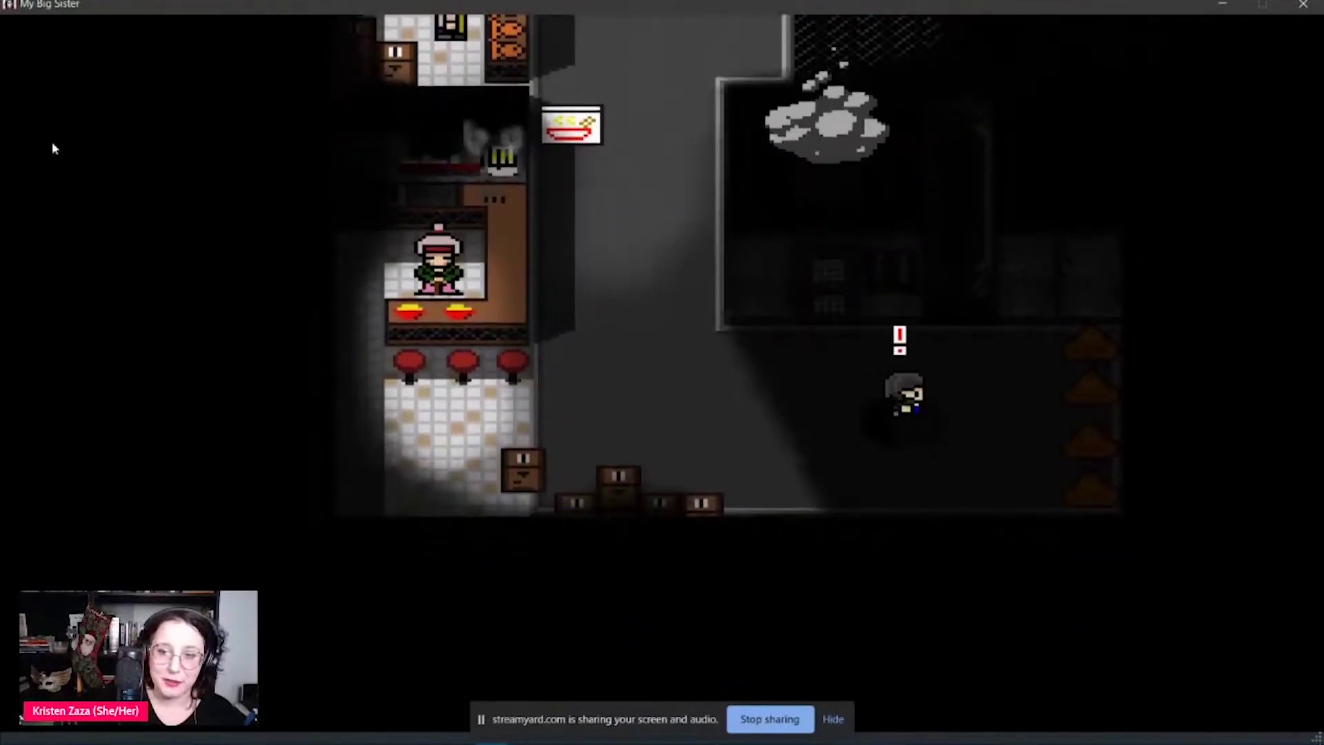
- Use the Coat Hanger on the shiny thing to collect the keychain flashlight
key("Escape")
key("Right")
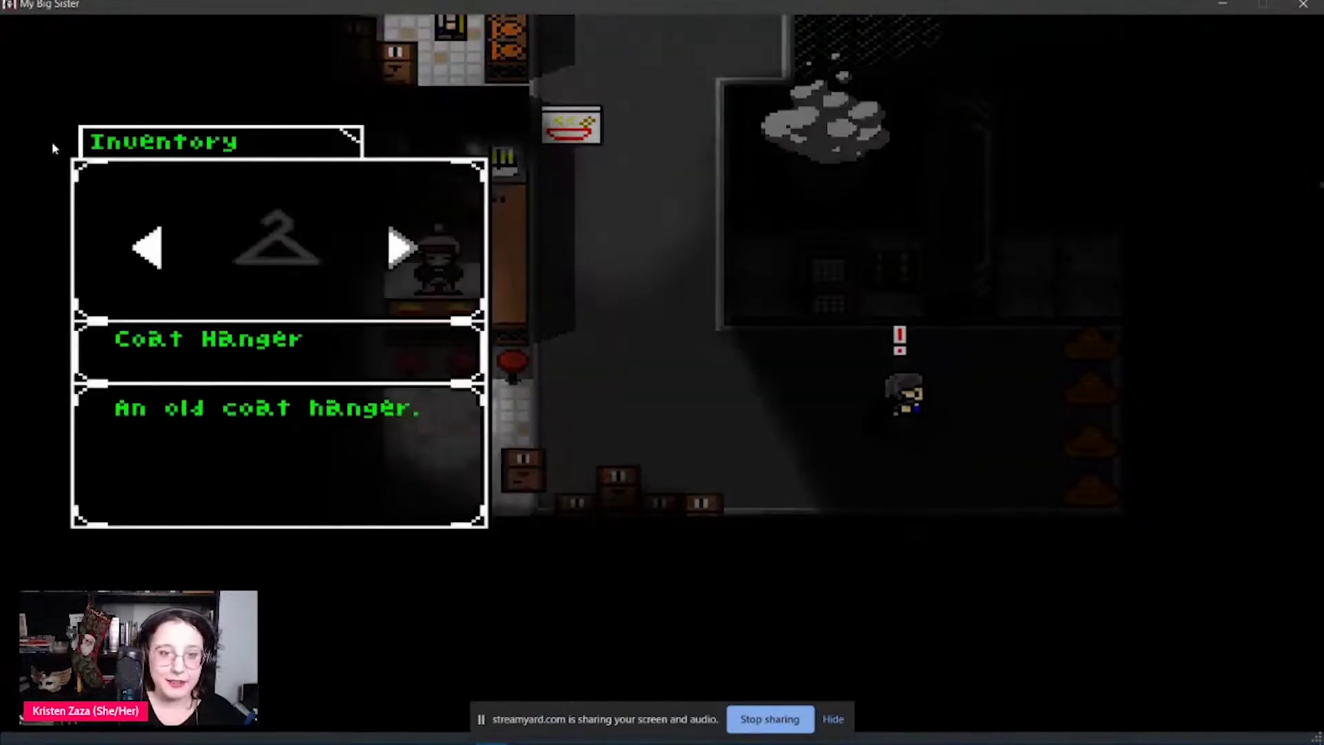
key("Return")
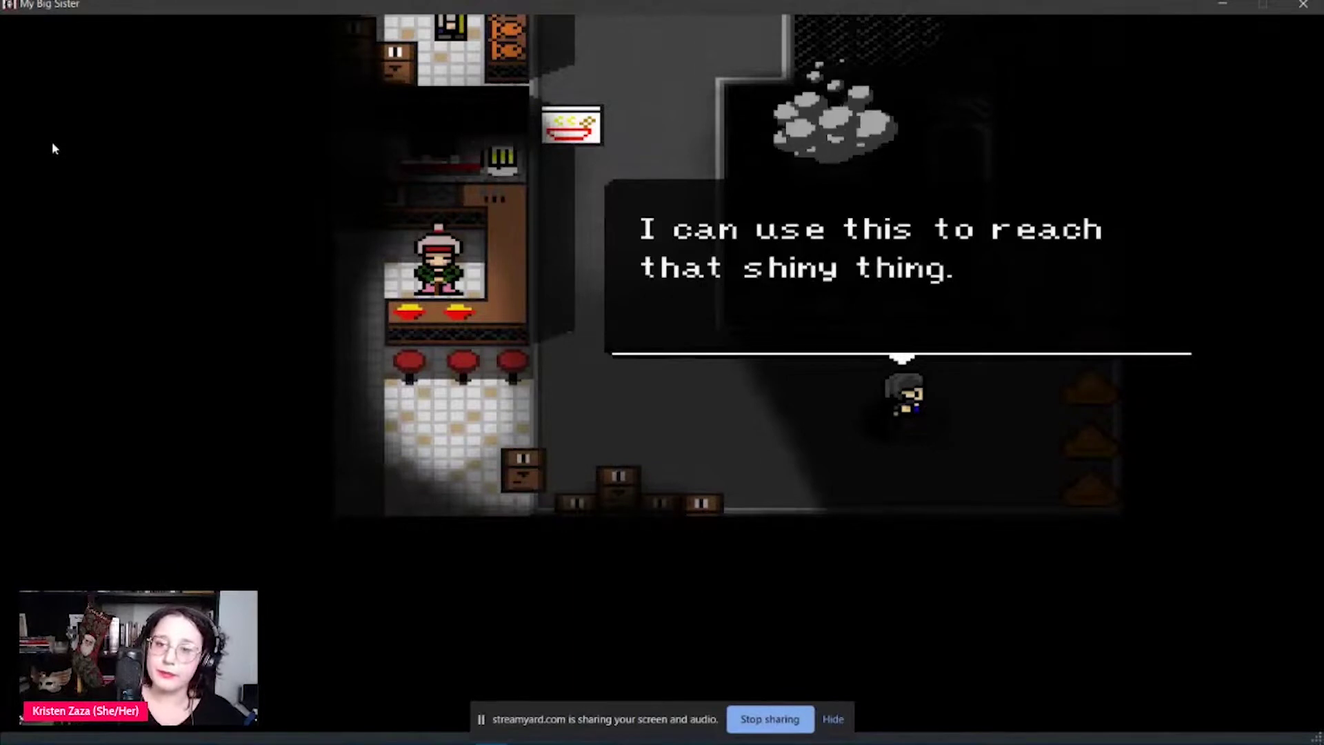
key("Return")
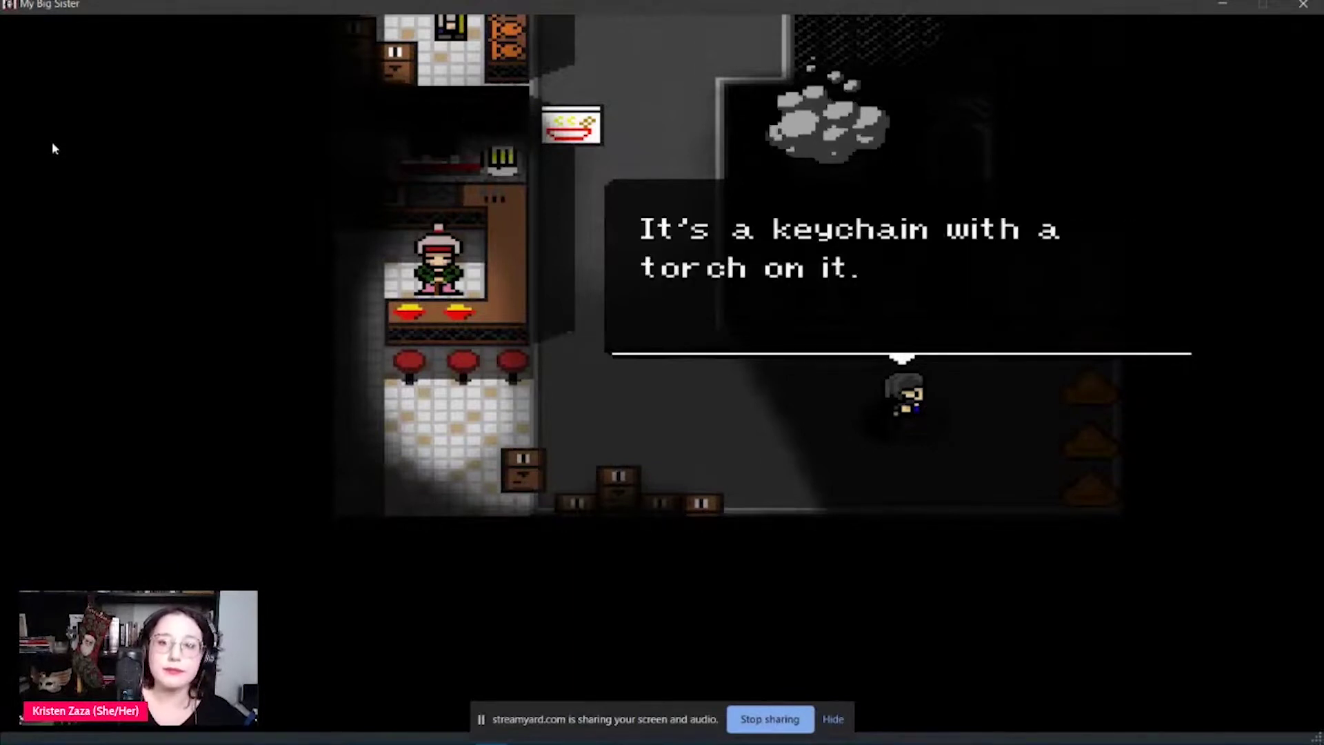
key("Return")
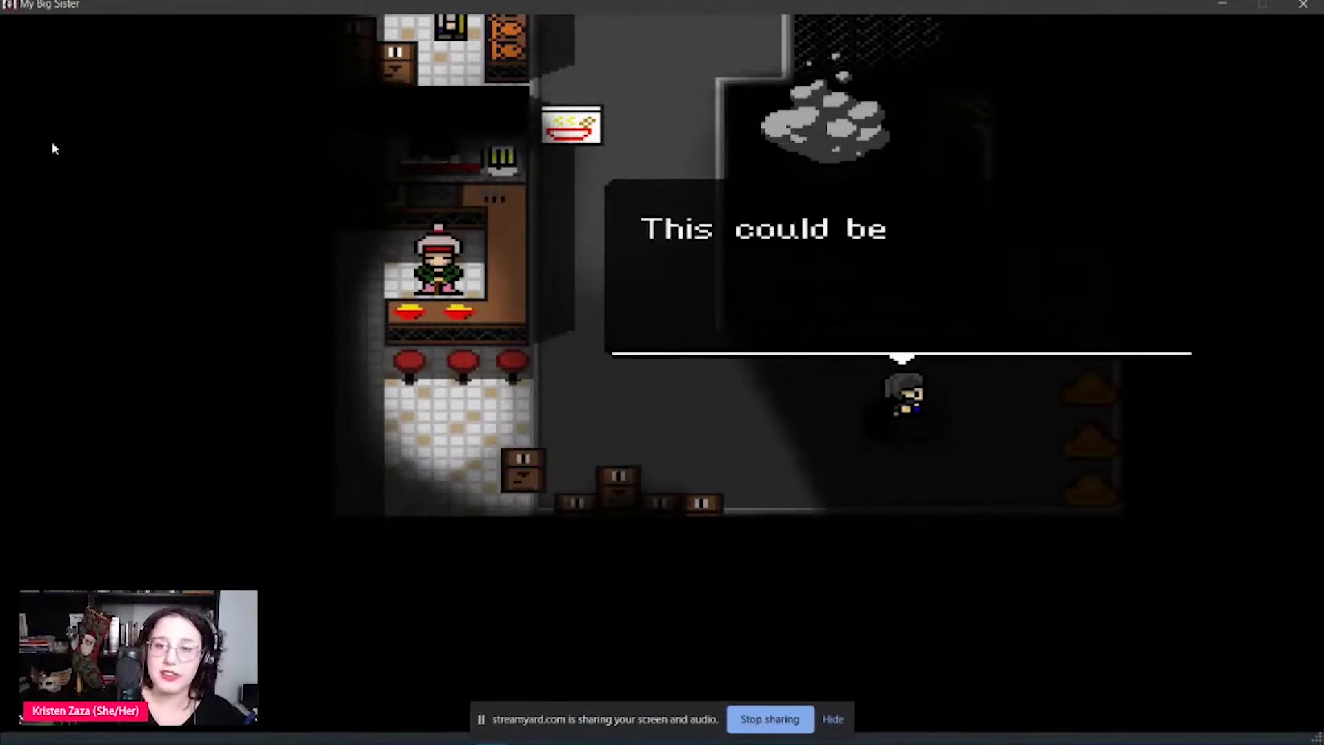
key("Return")
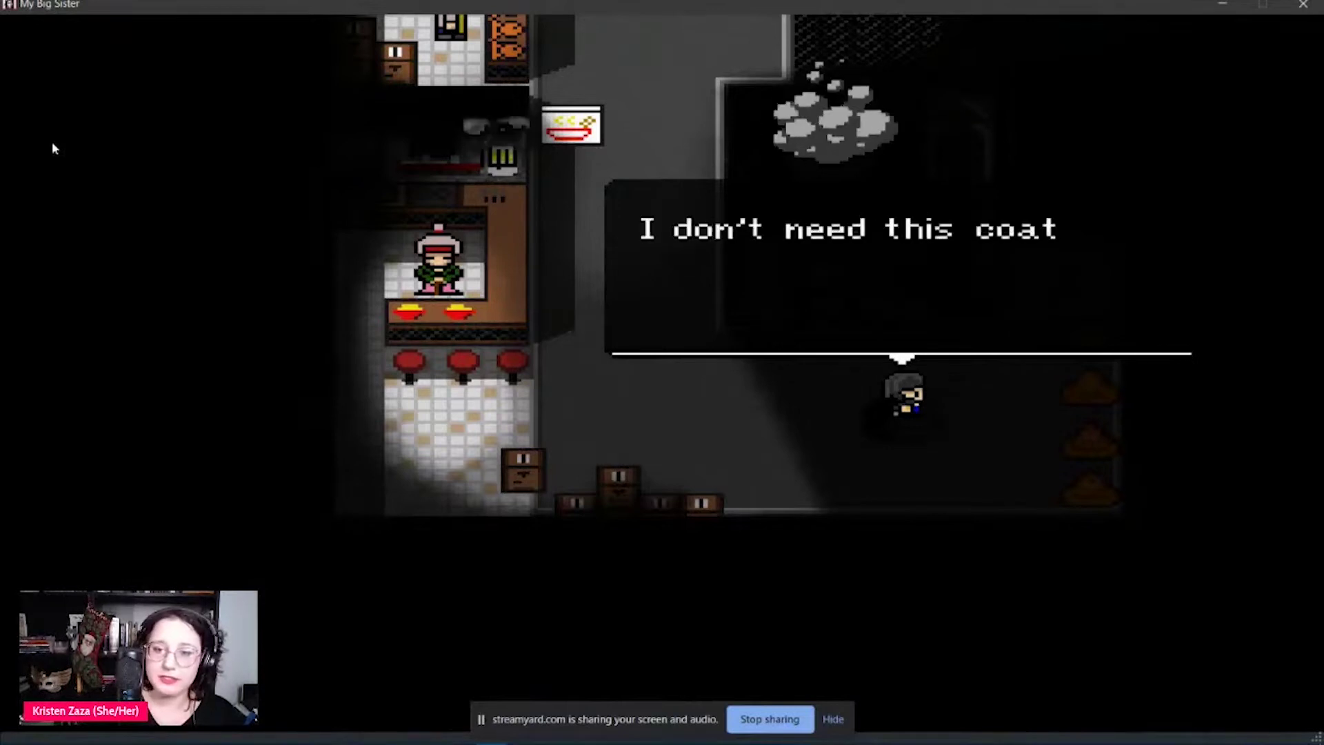
key("Return")
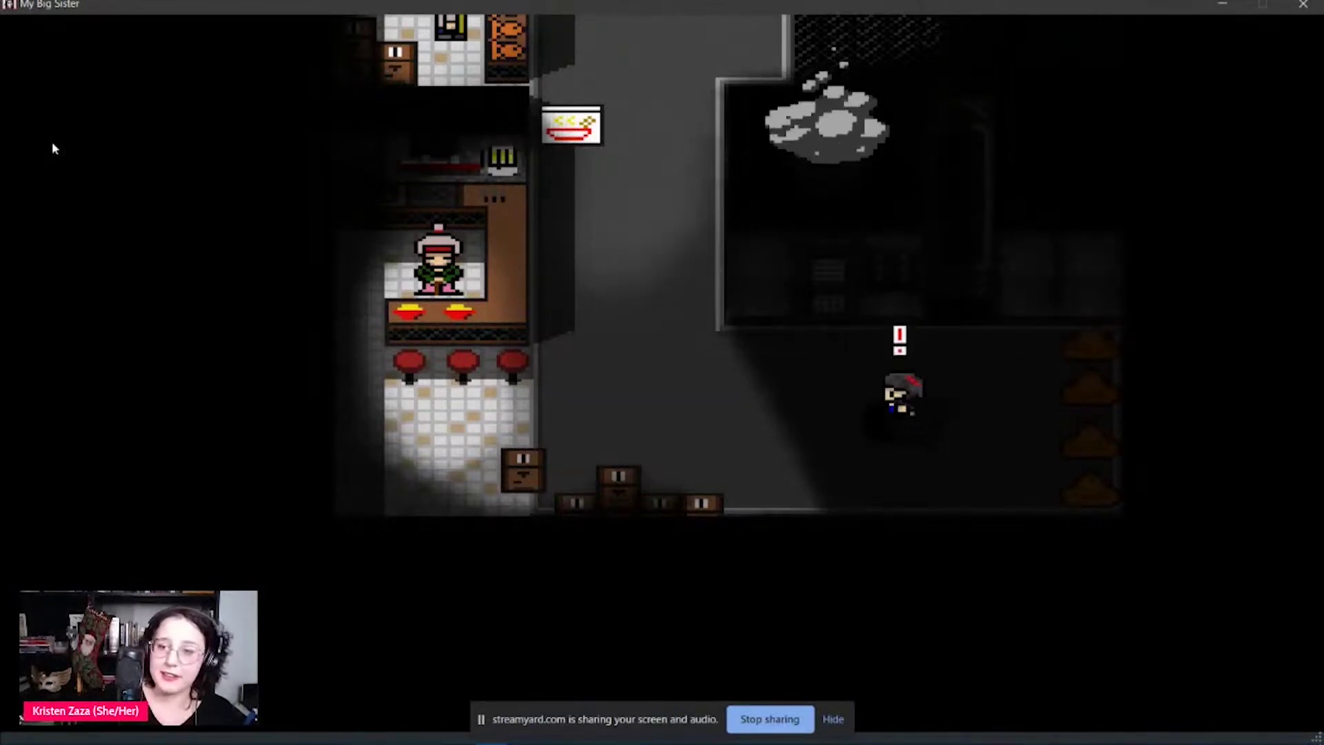
- Check the inventory and examine the dark area and the next spot to the right
key("Left")
key("i")
key("Return")
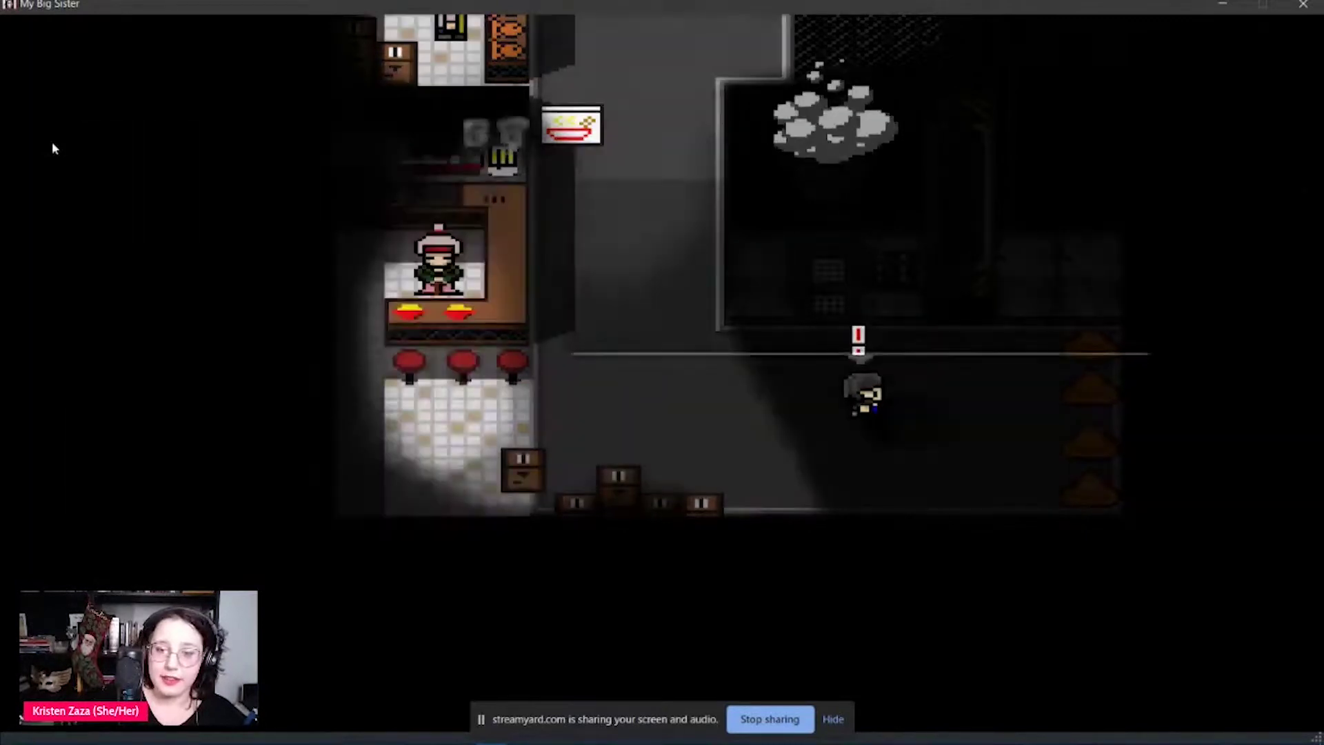
key("Return")
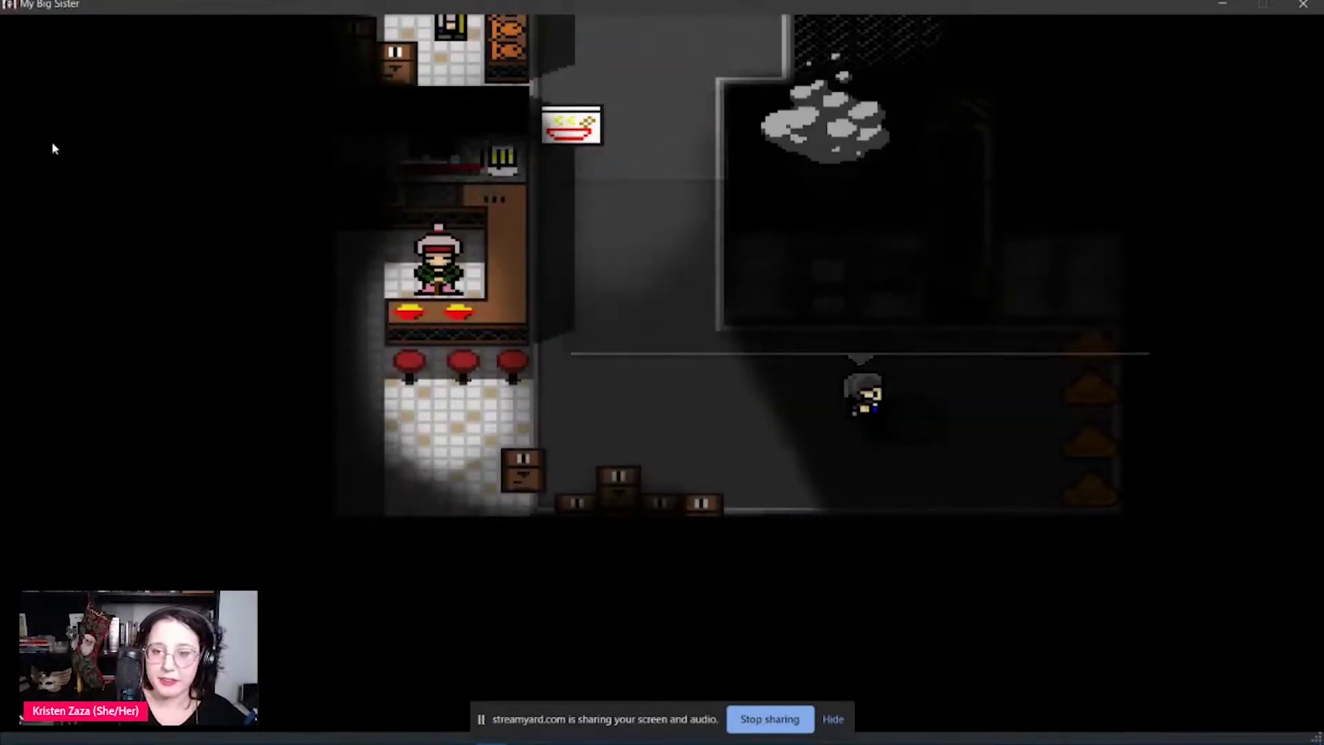
key("Right")
key("Return")
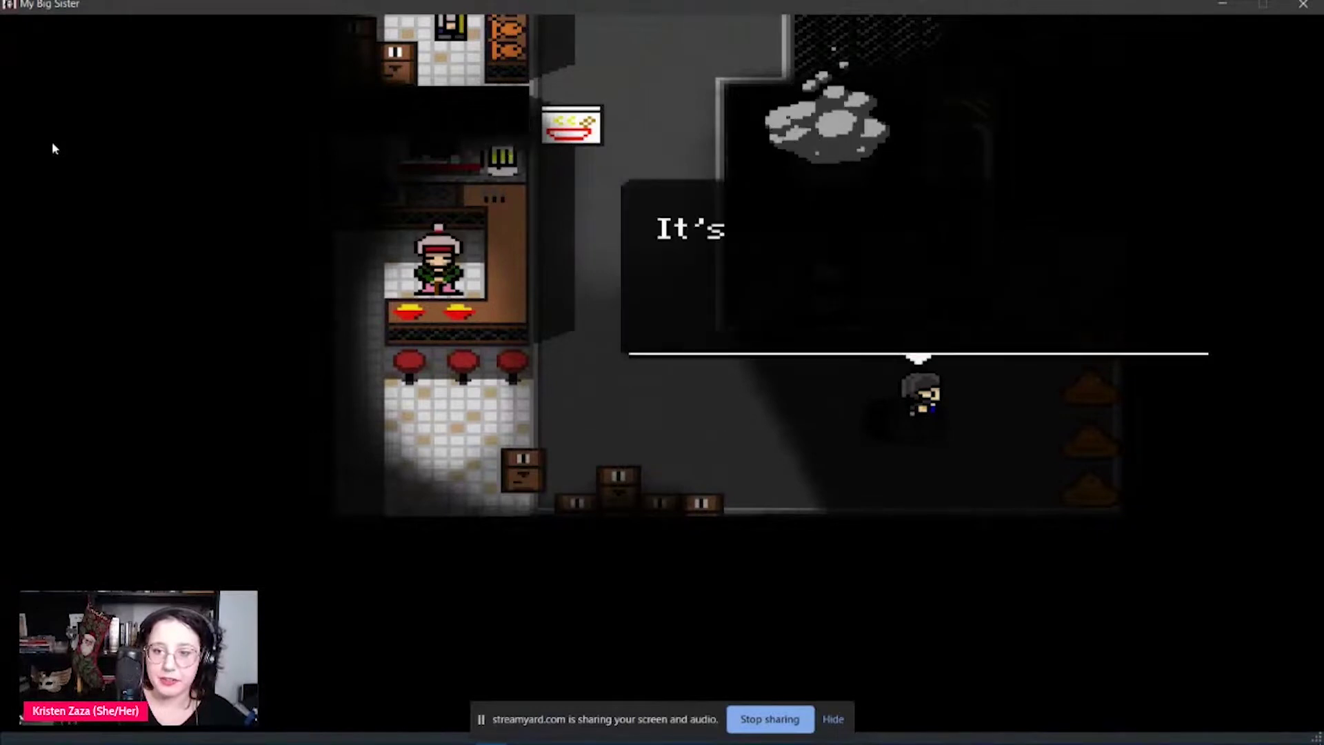
key("Return")
- Try the Flashlight here and dismiss 'I can't use this here.'
key("Left")
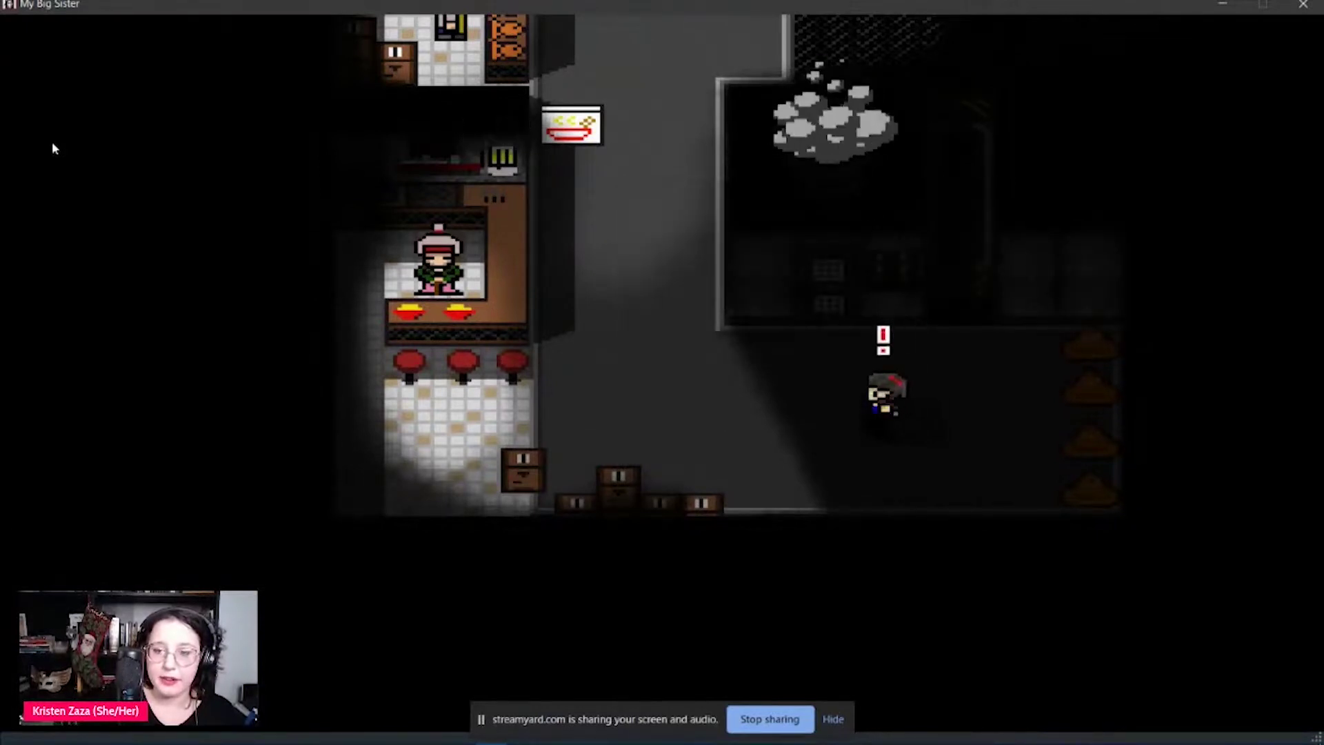
key("i")
key("Right")
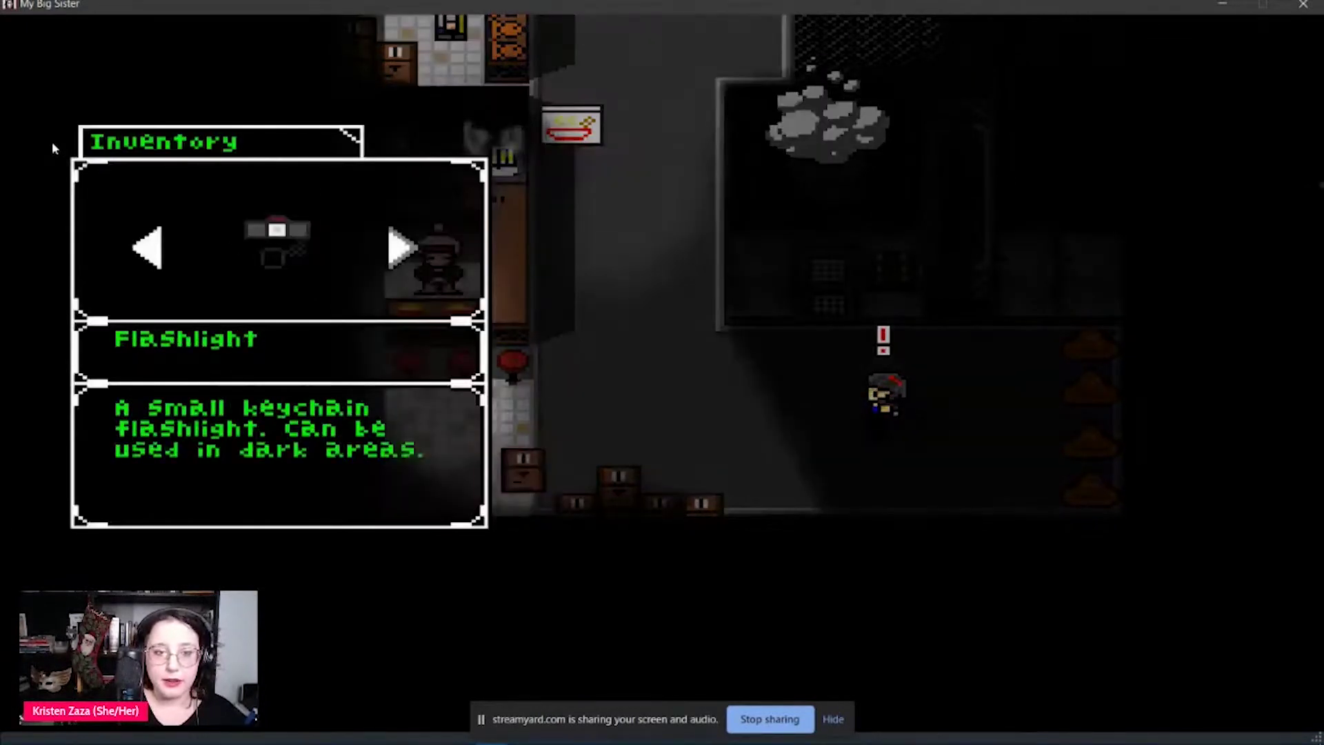
key("Return")
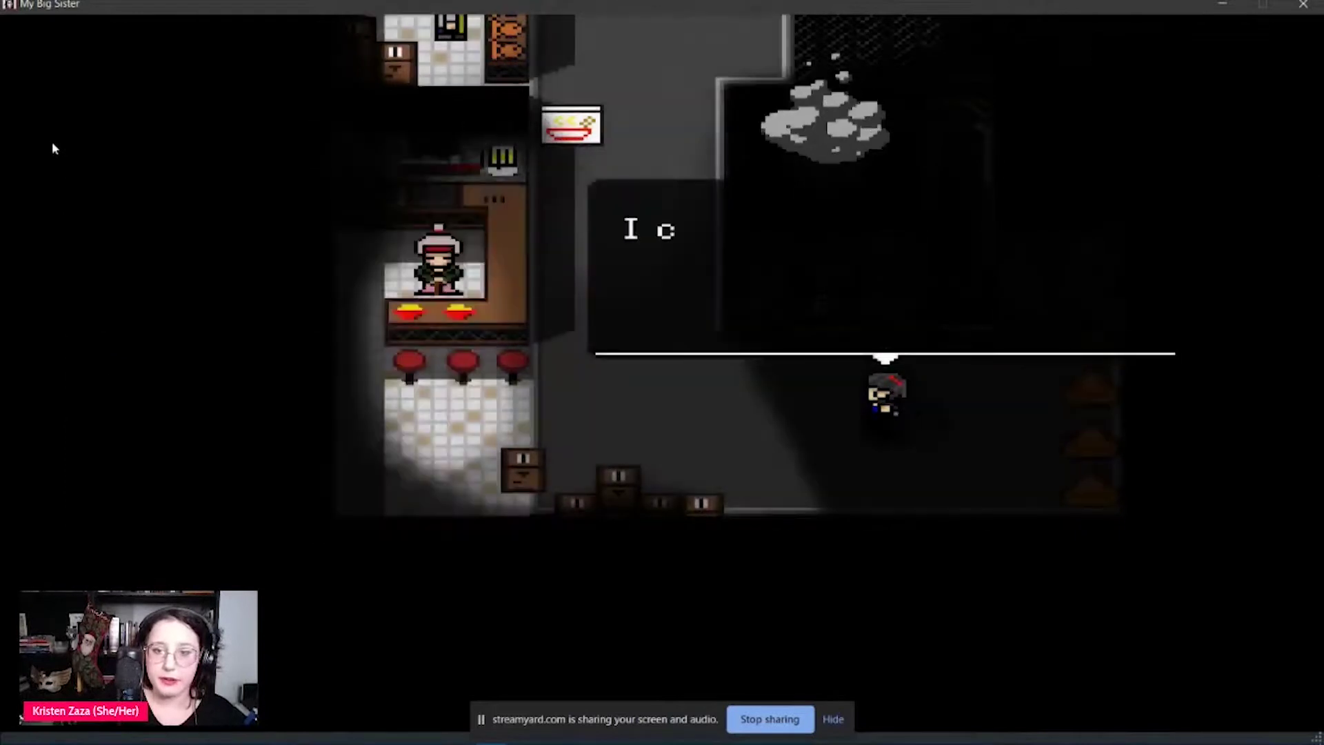
key("Return")
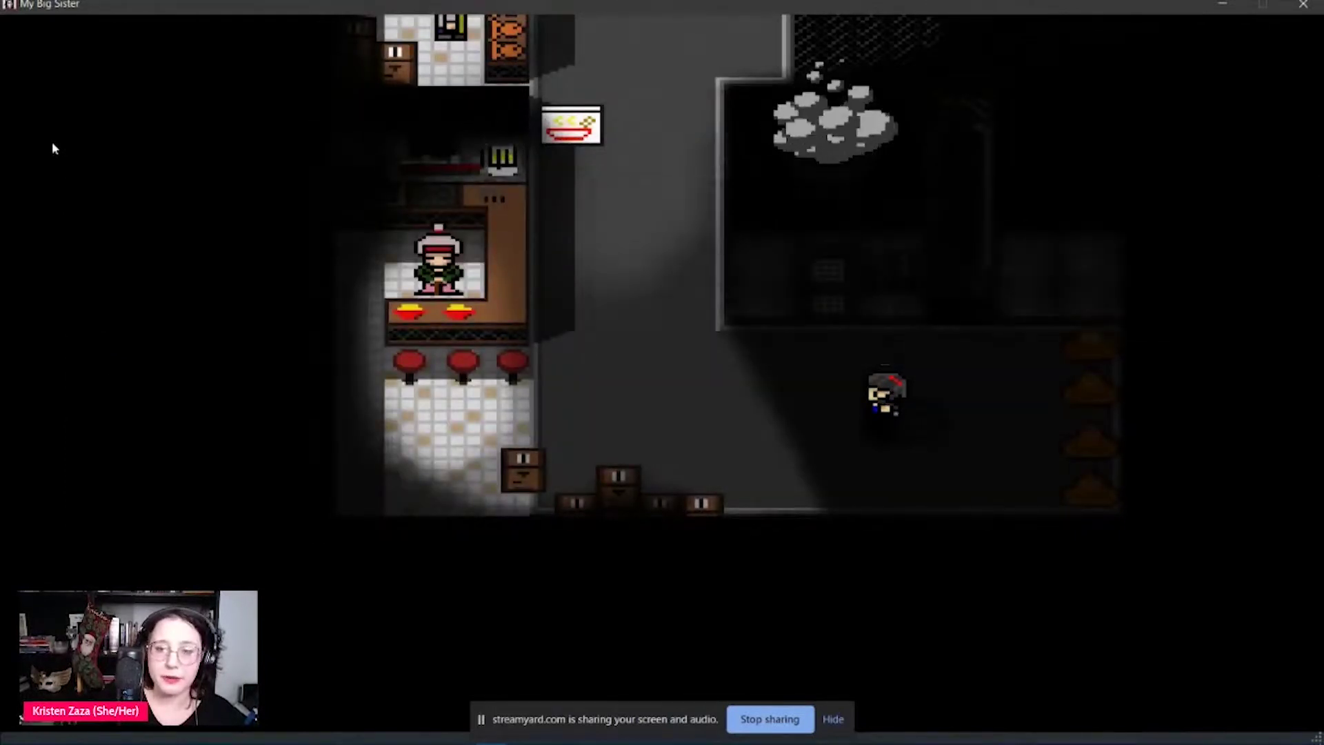
- Use the Flashlight at the pink arrow sign and advance through the 'A bad dream?' dialogue
key("Left")
key("Up")
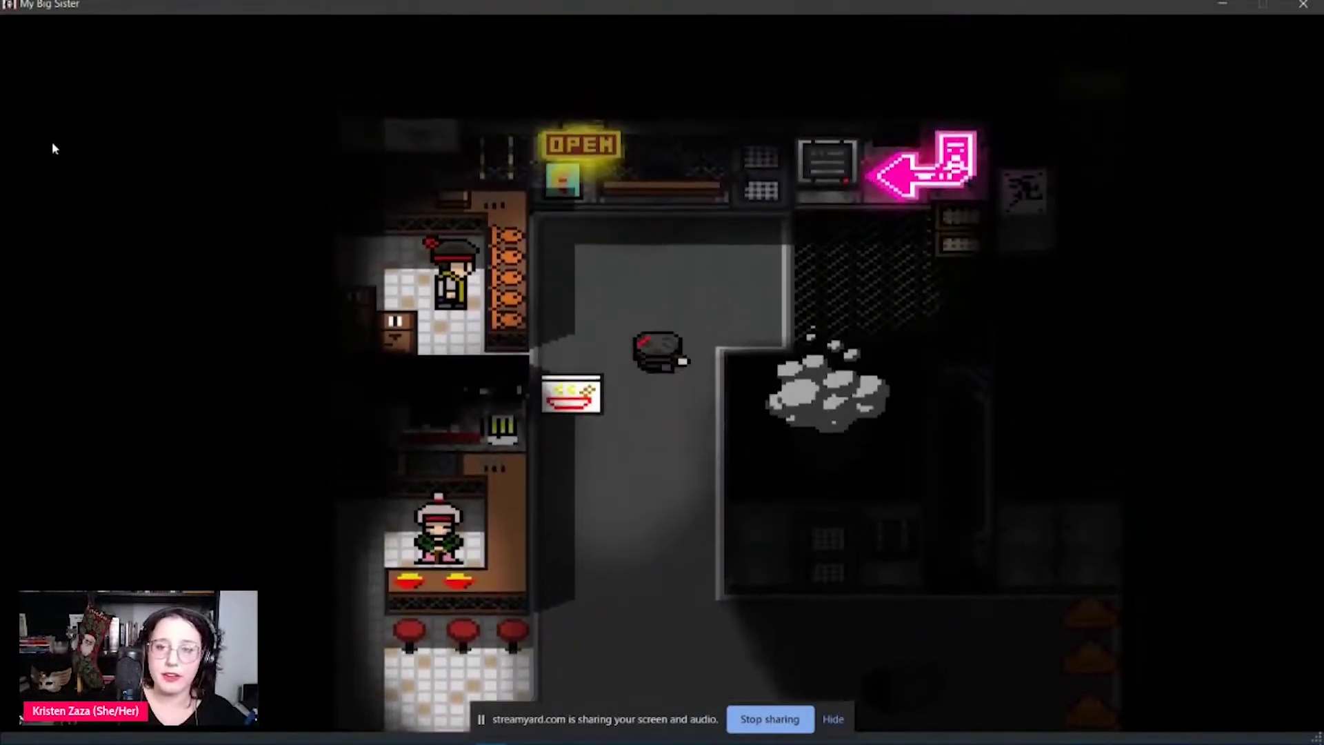
key("Right")
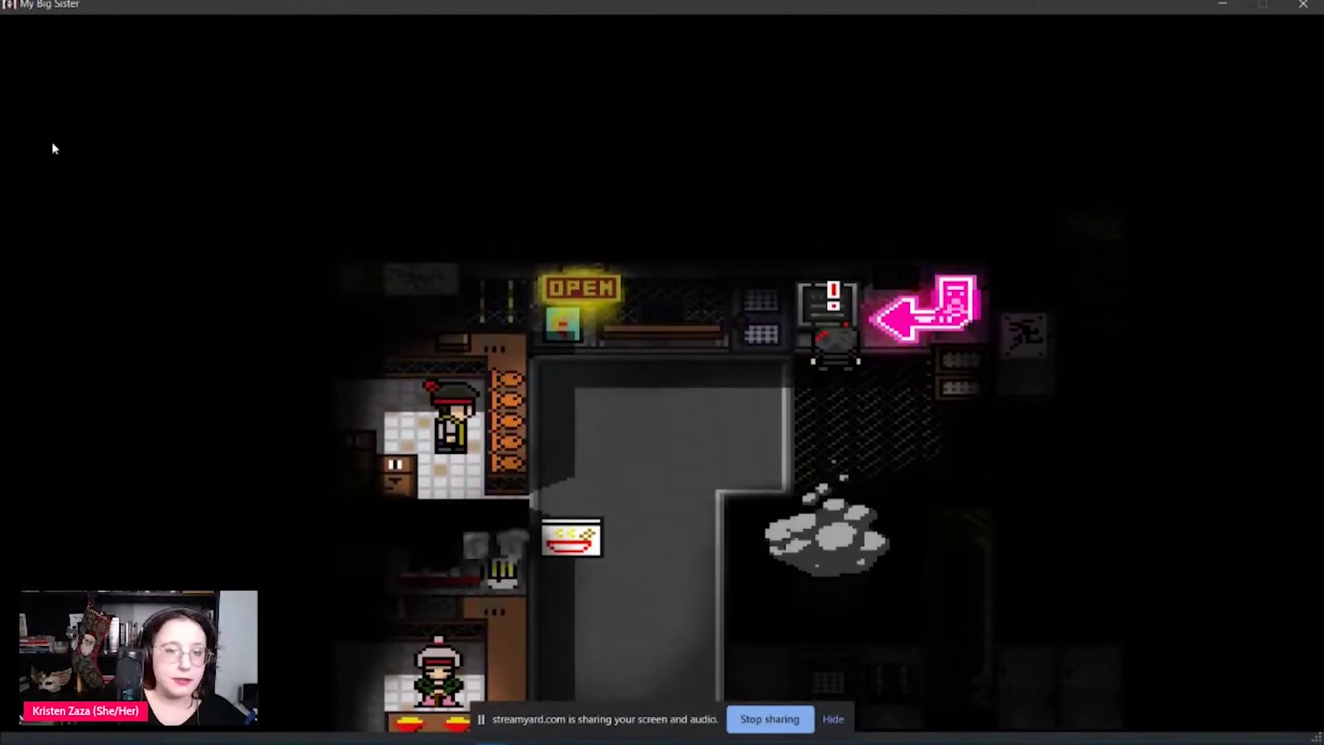
key("Escape")
key("Right")
key("Return")
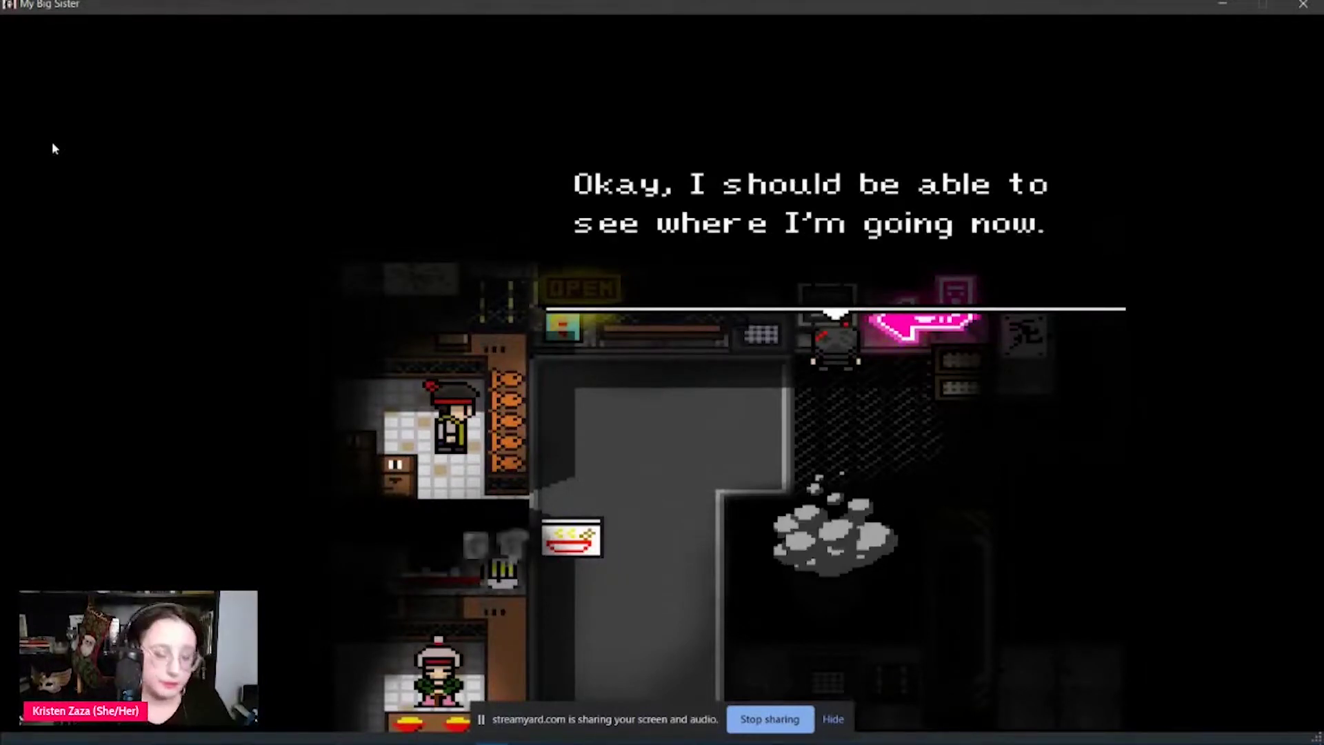
key("Return")
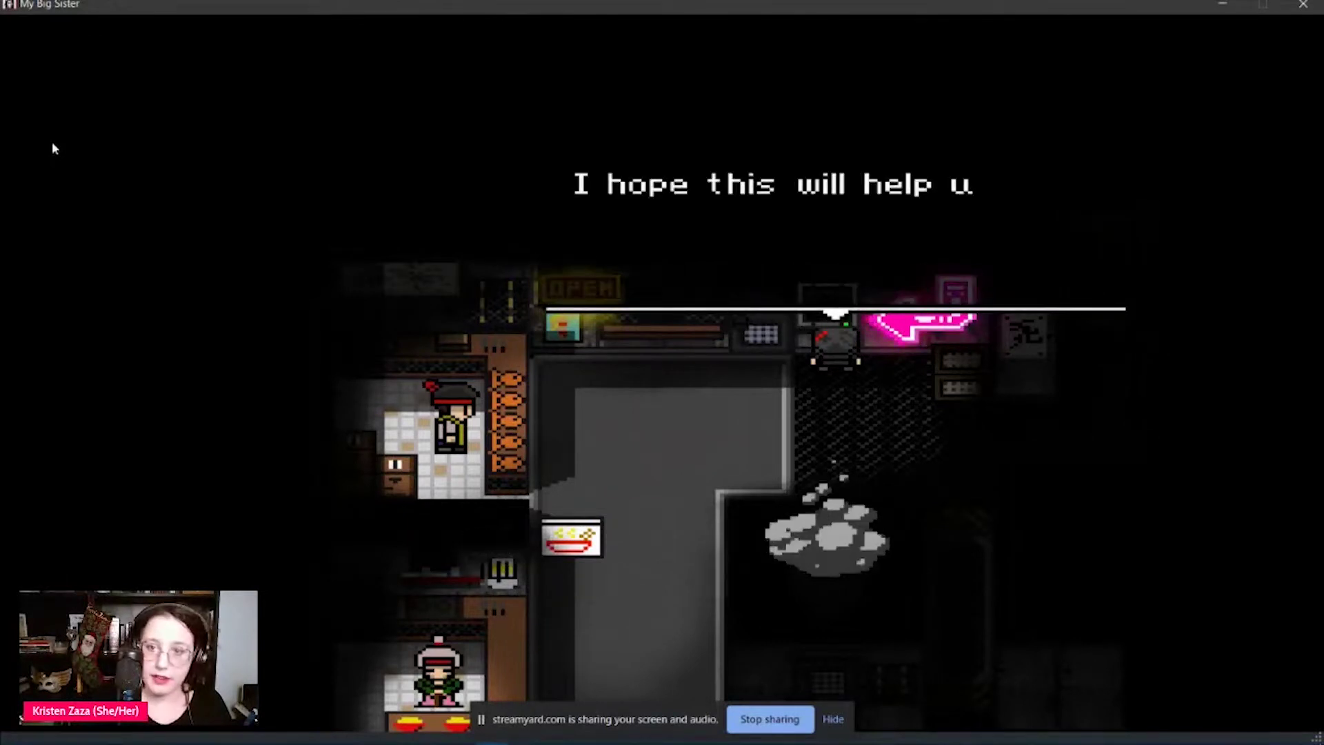
key("Return")
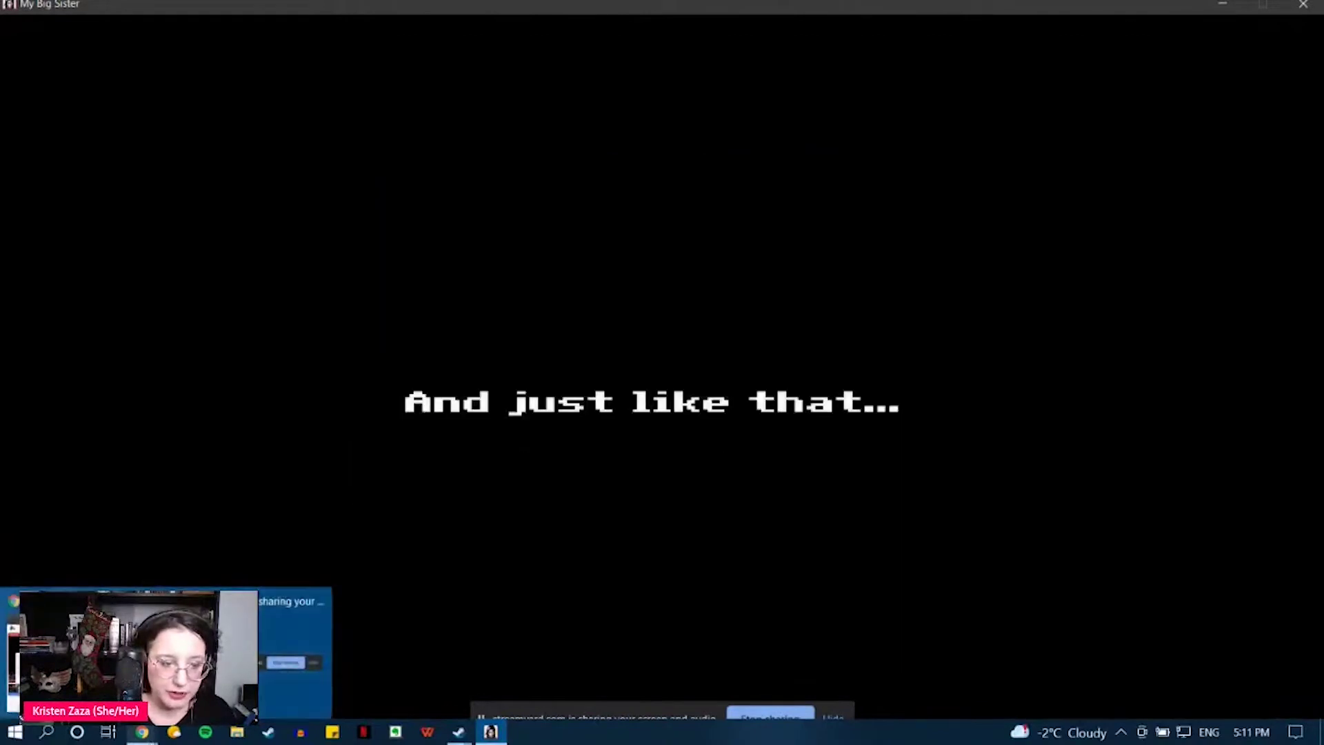
key("alt+Tab")
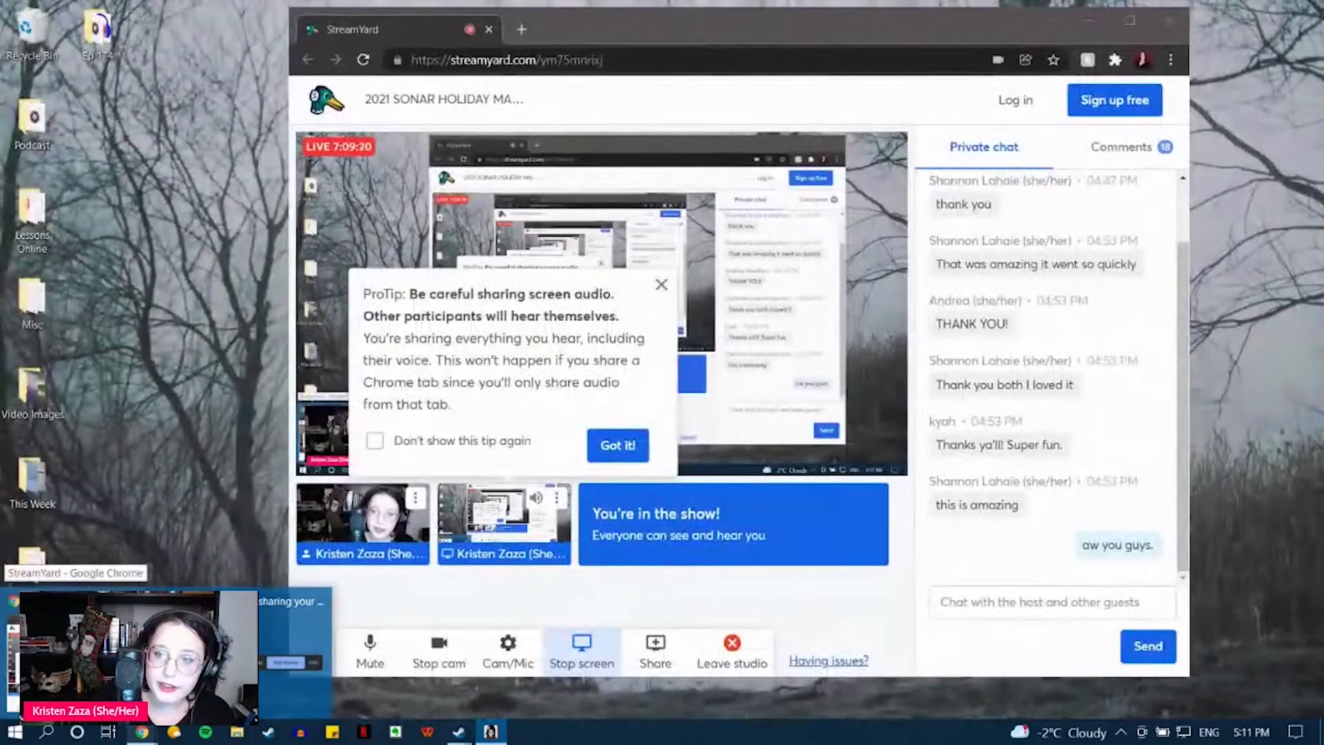
key("alt+Tab")
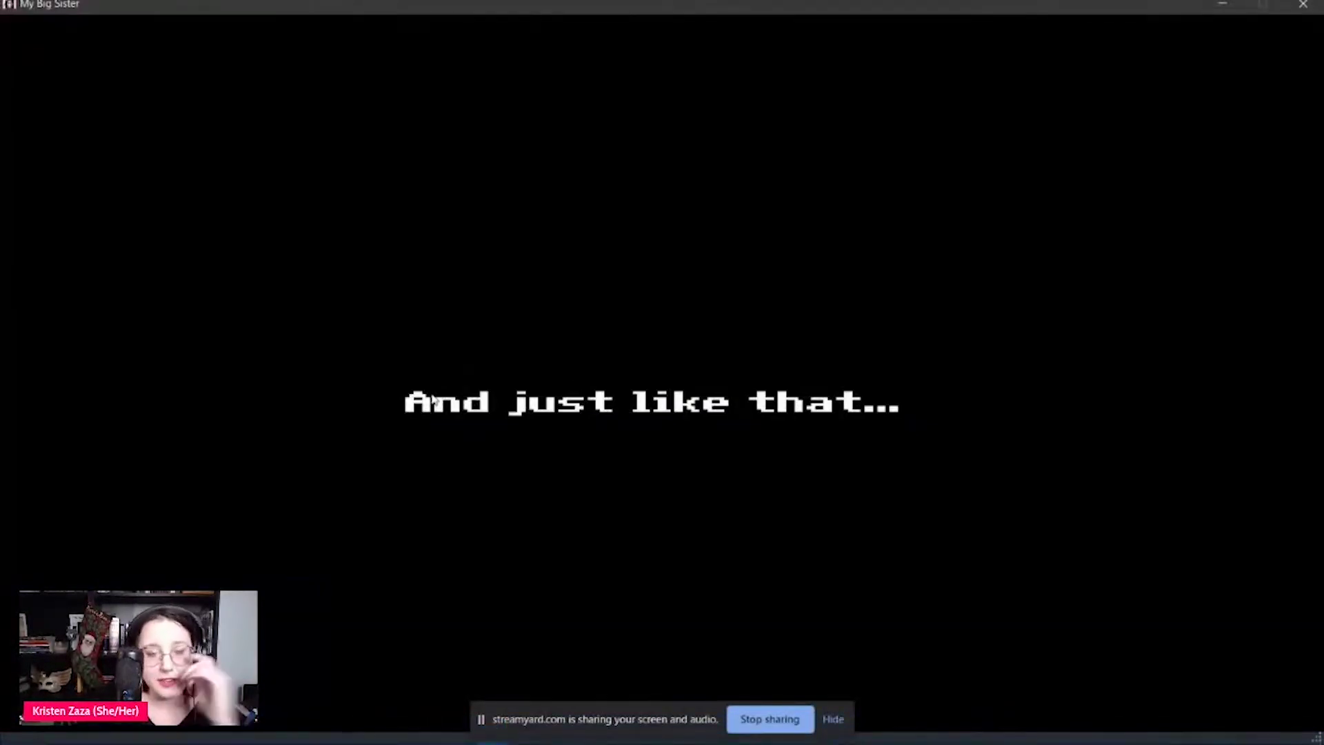
- Advance the cutscene text and the bedroom dialogue to start the night scene
left_click(434, 399)
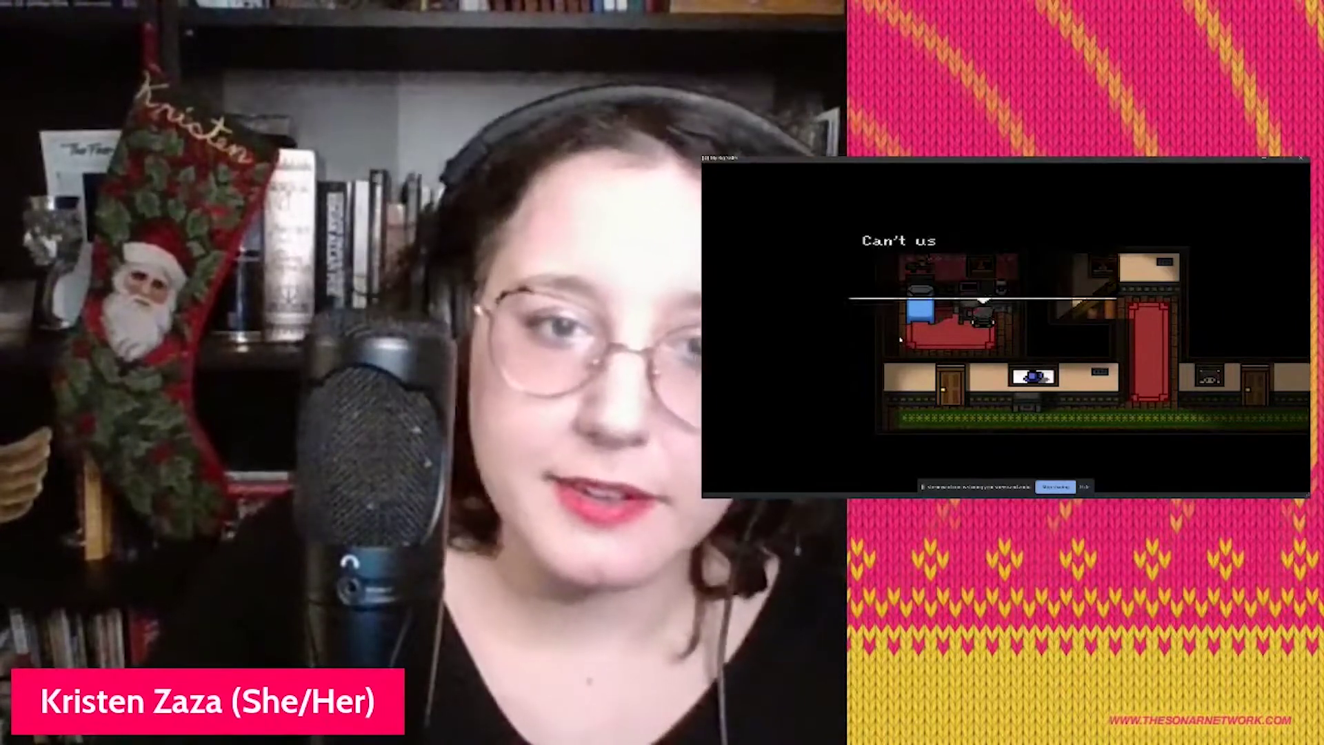
key("Return")
key("Return")
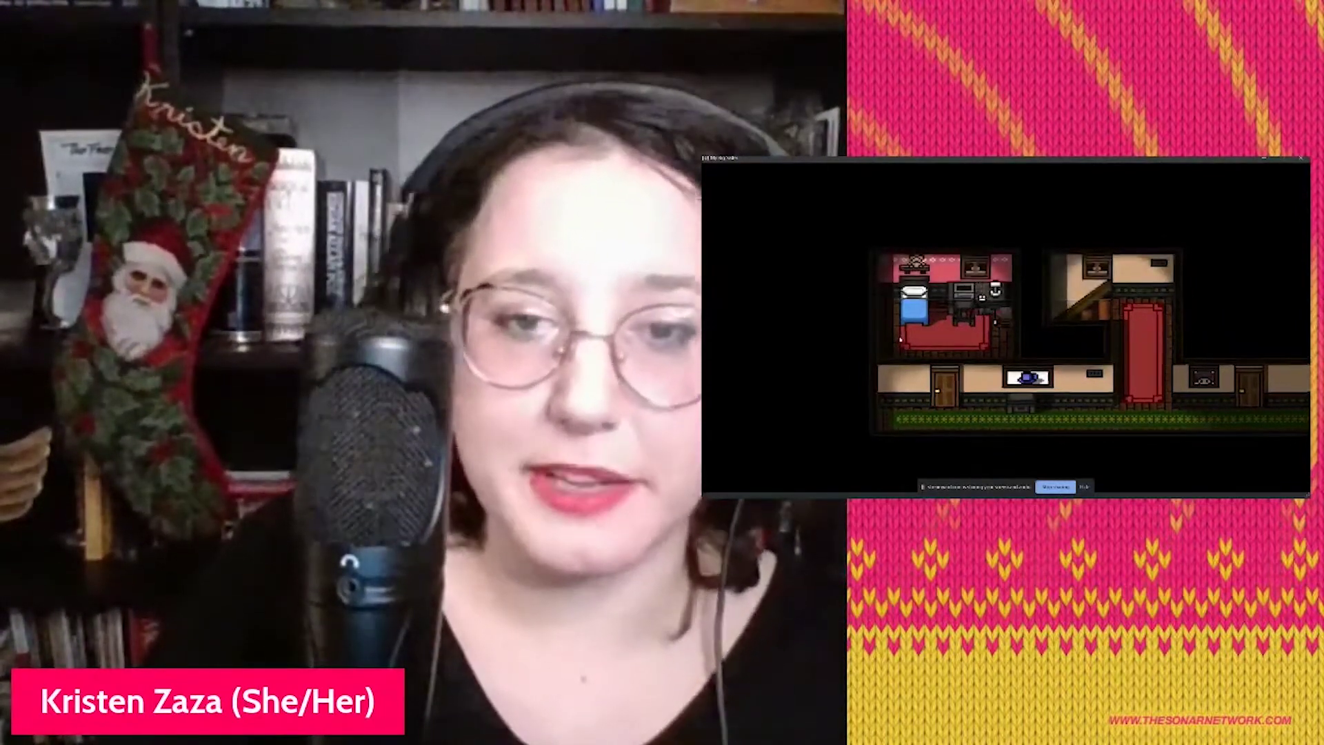
key("Right")
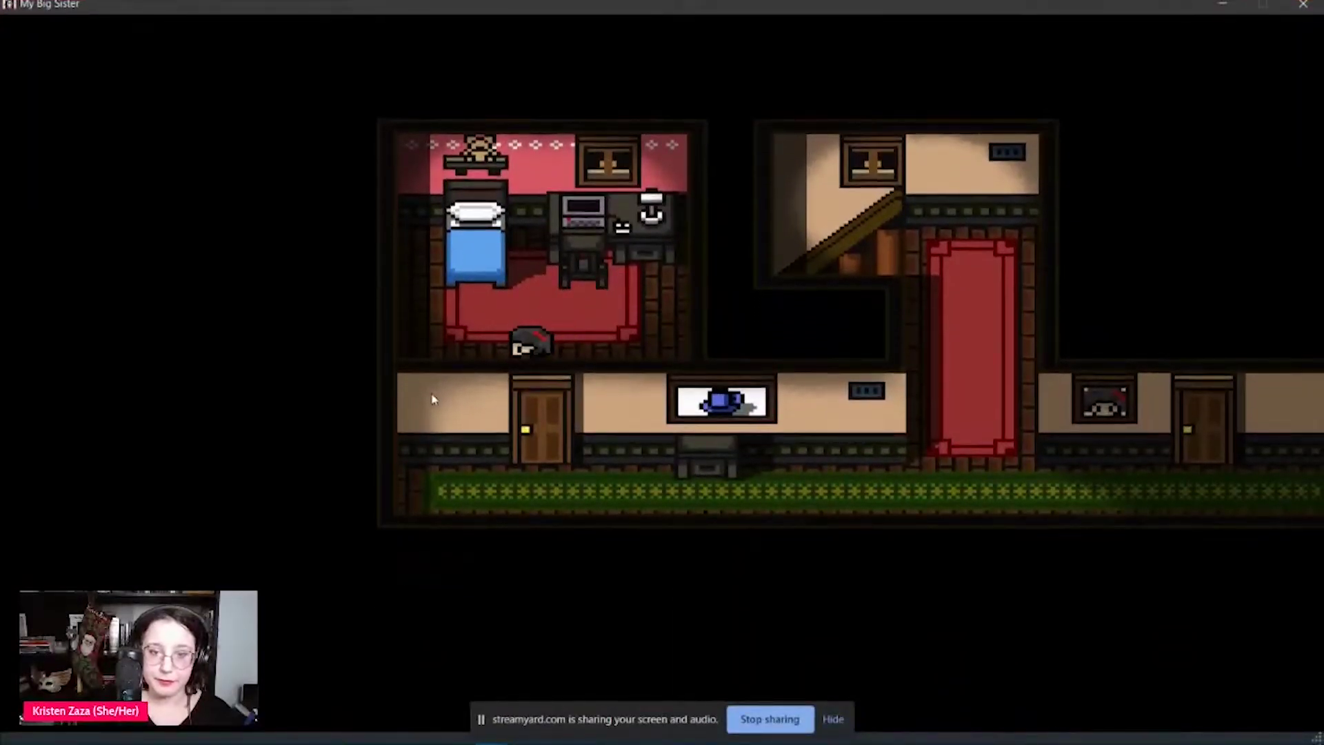
- Leave the bedroom and examine the hallway cabinet
key("Down")
key("Right")
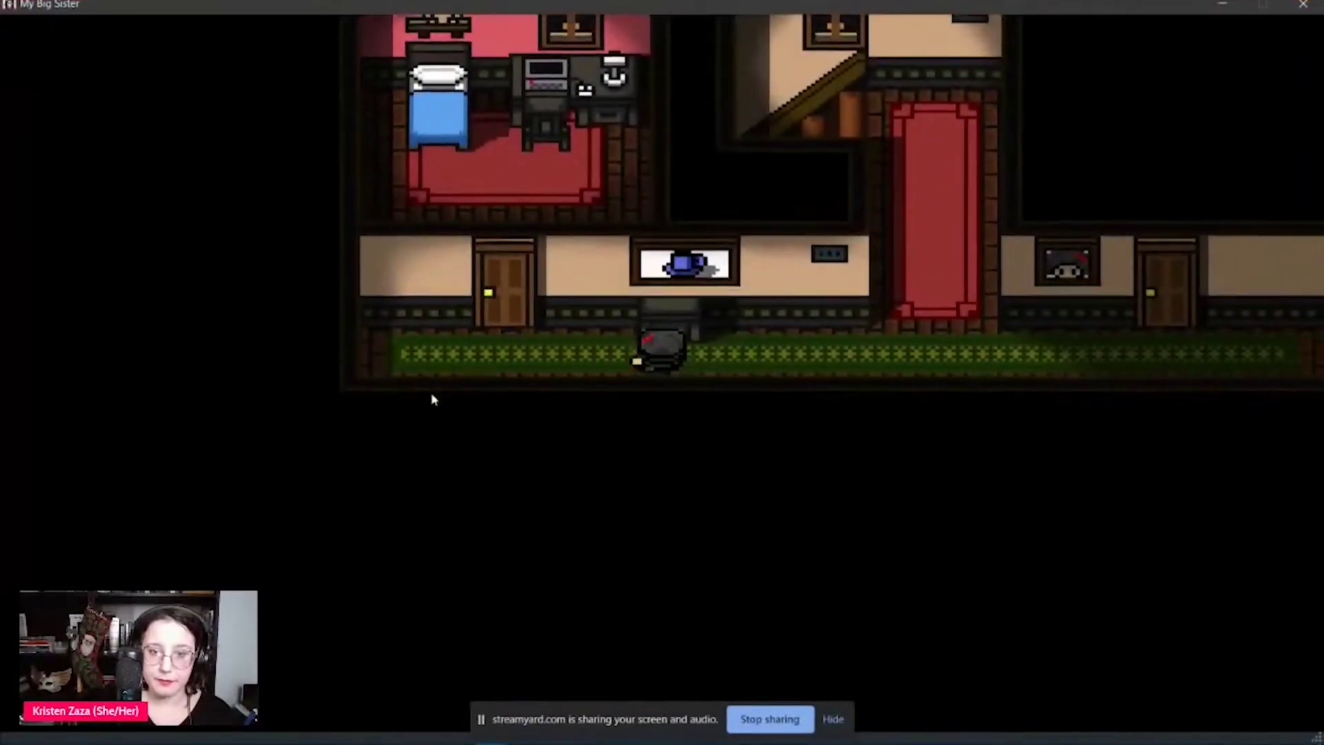
key("Down")
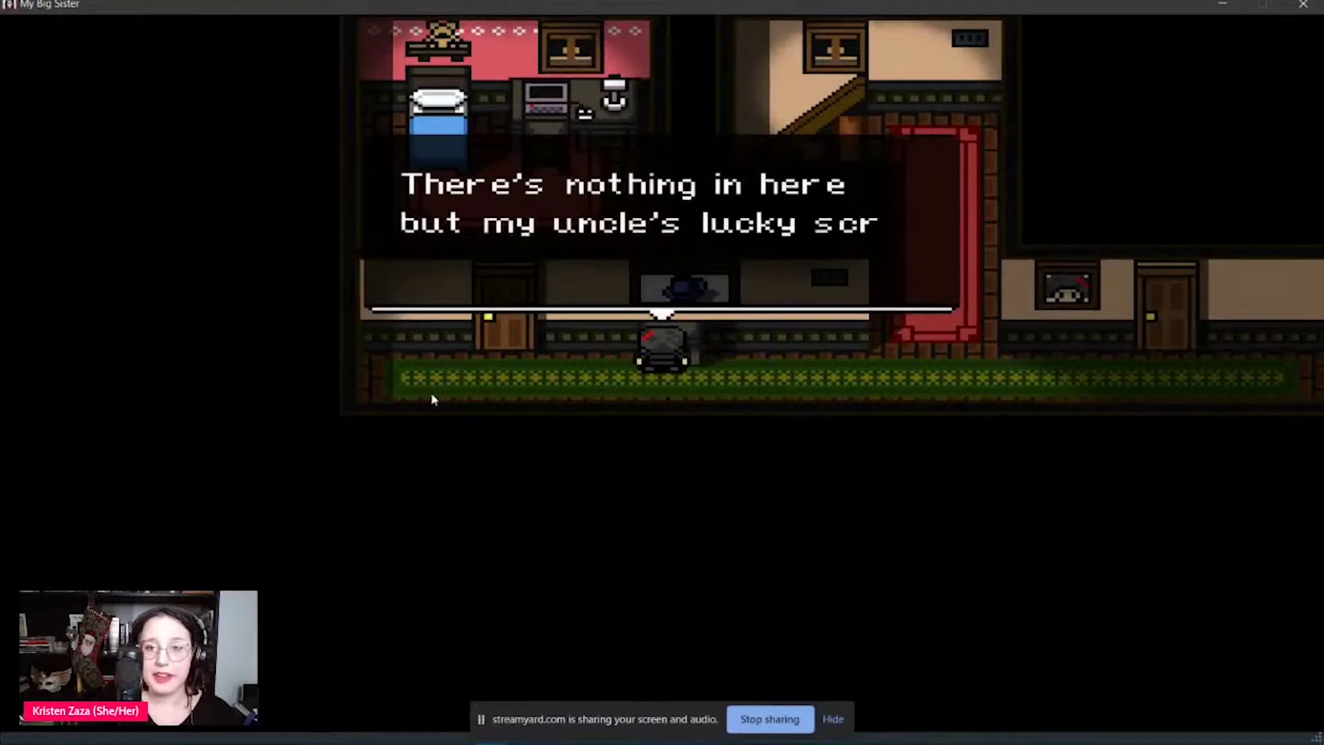
key("z")
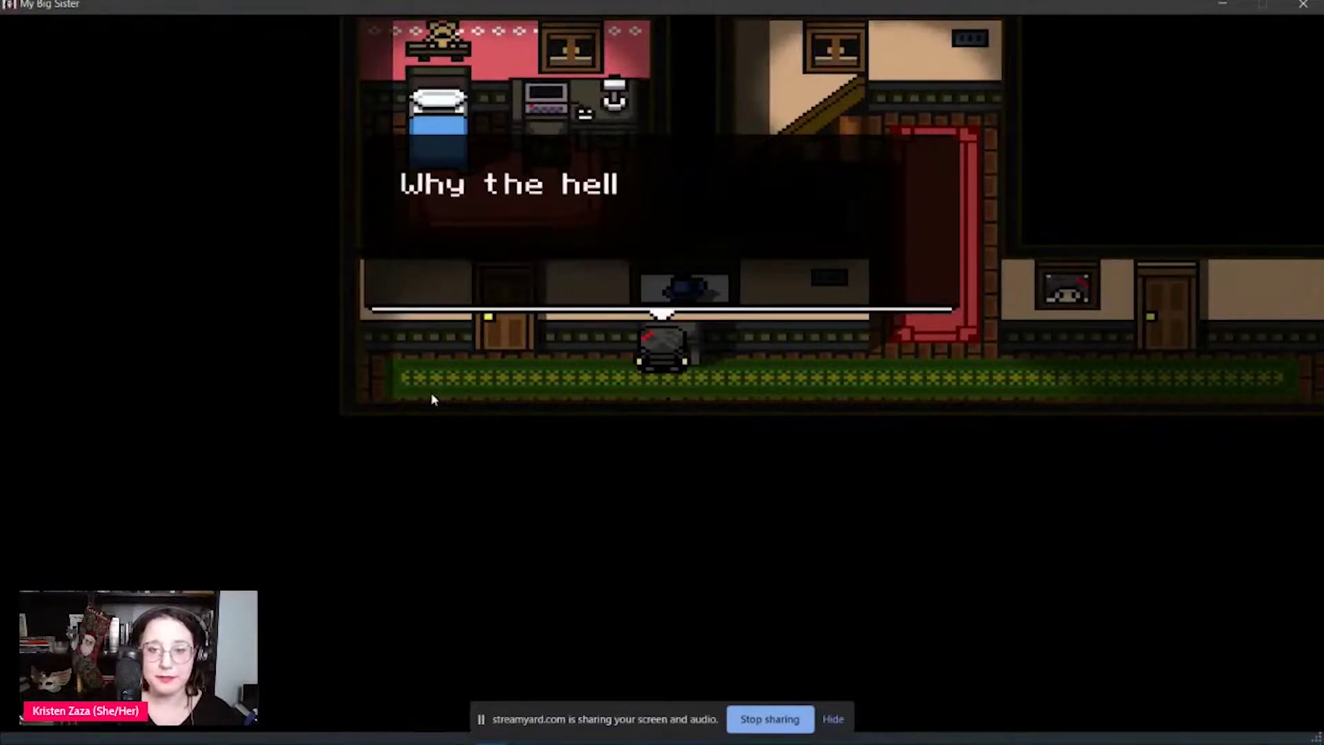
key("z")
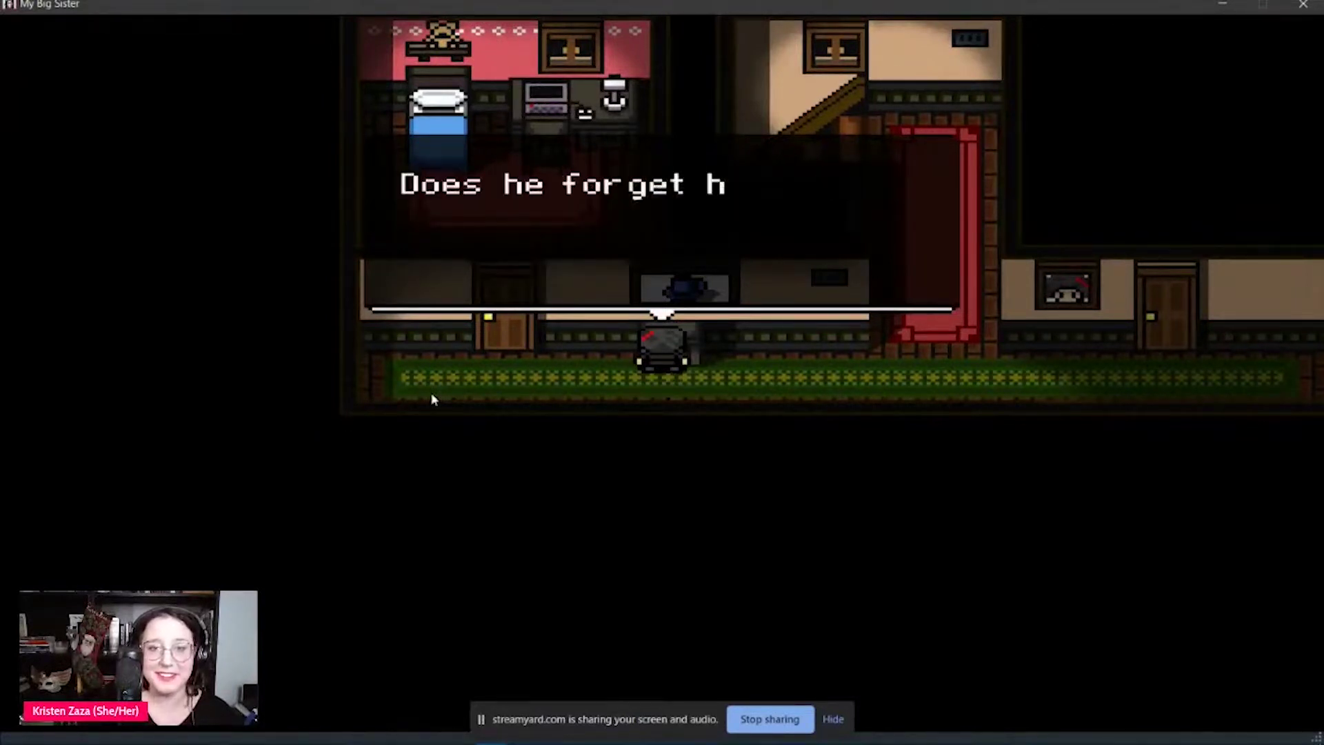
key("z")
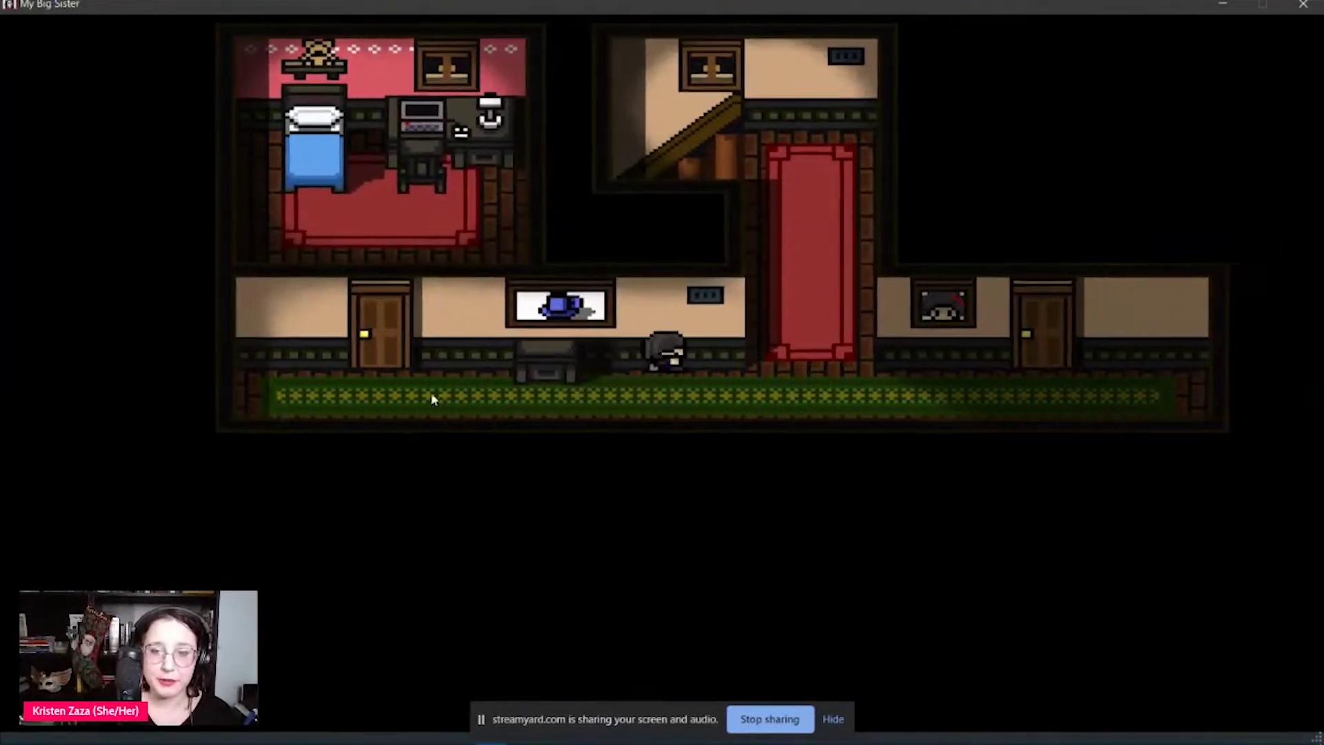
- Walk along the red carpet and examine the framed family picture
key("Left")
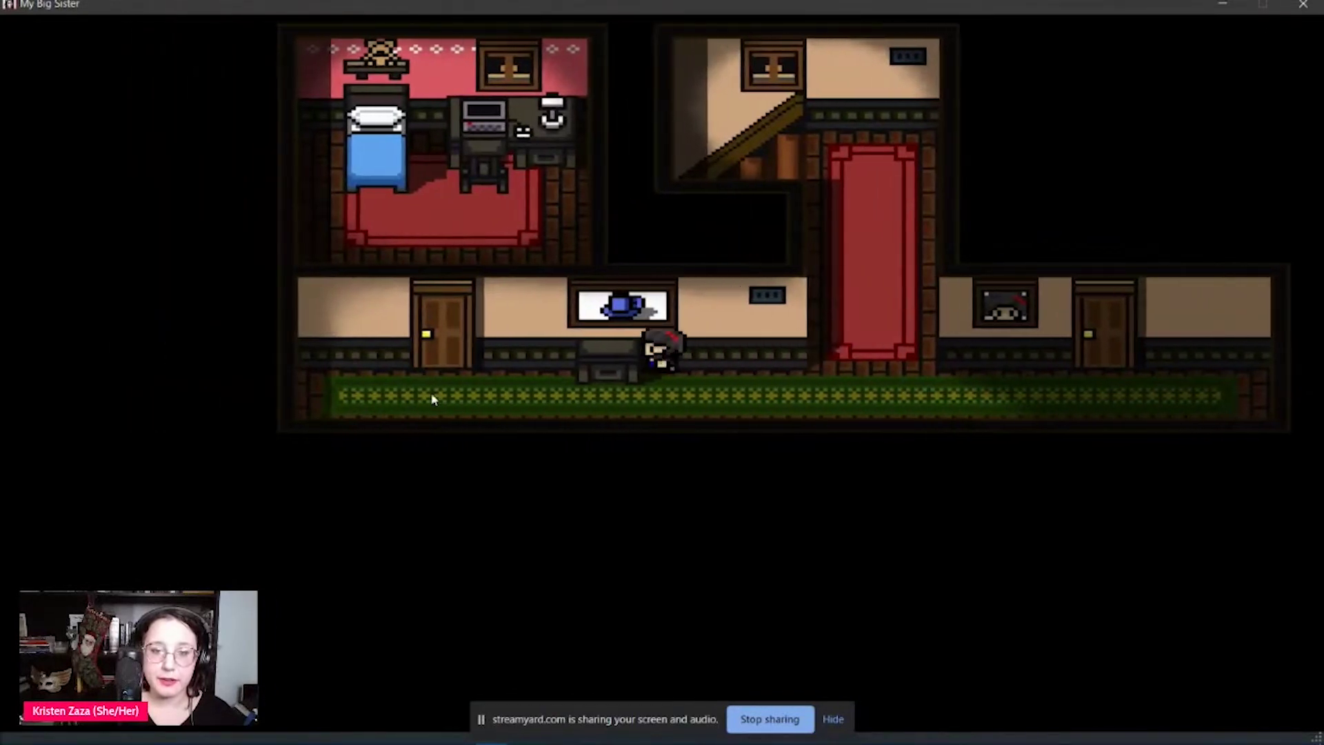
key("Right")
key("Up")
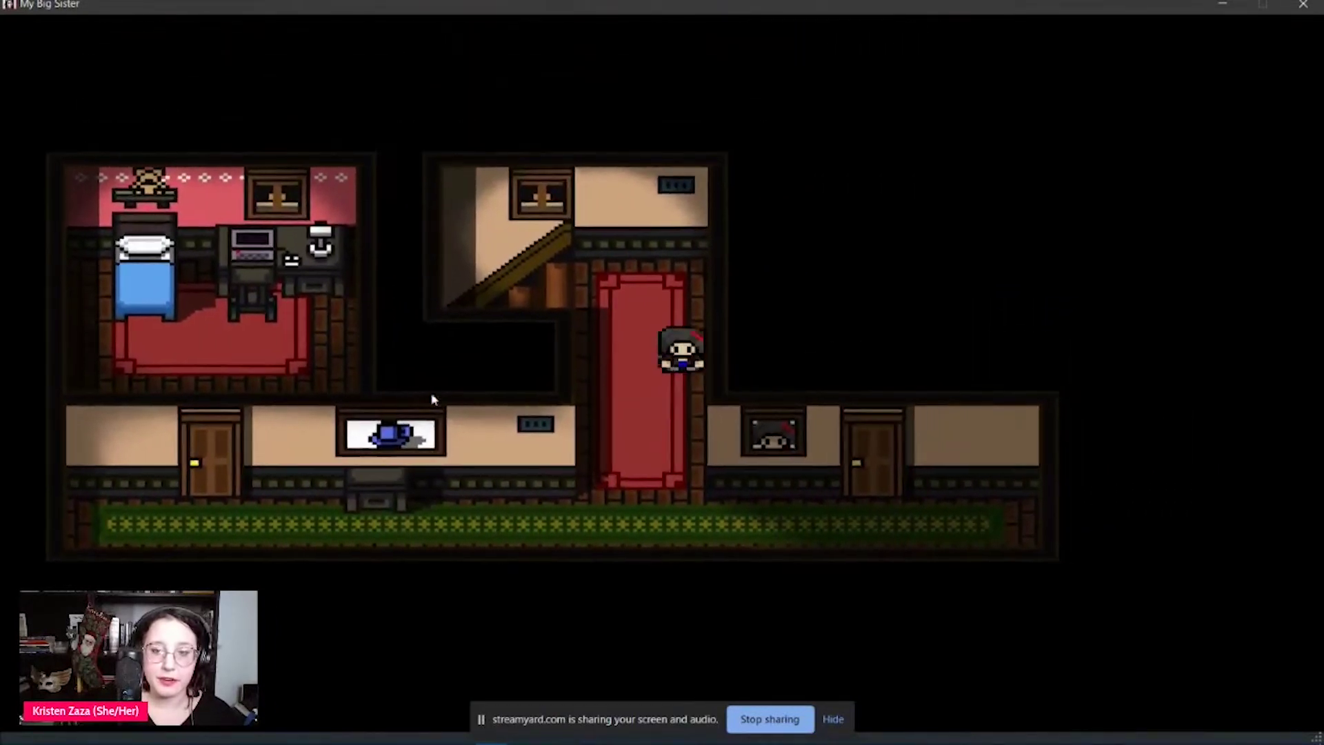
key("Down")
key("Right")
key("Up")
key("Return")
key("Escape")
key("z")
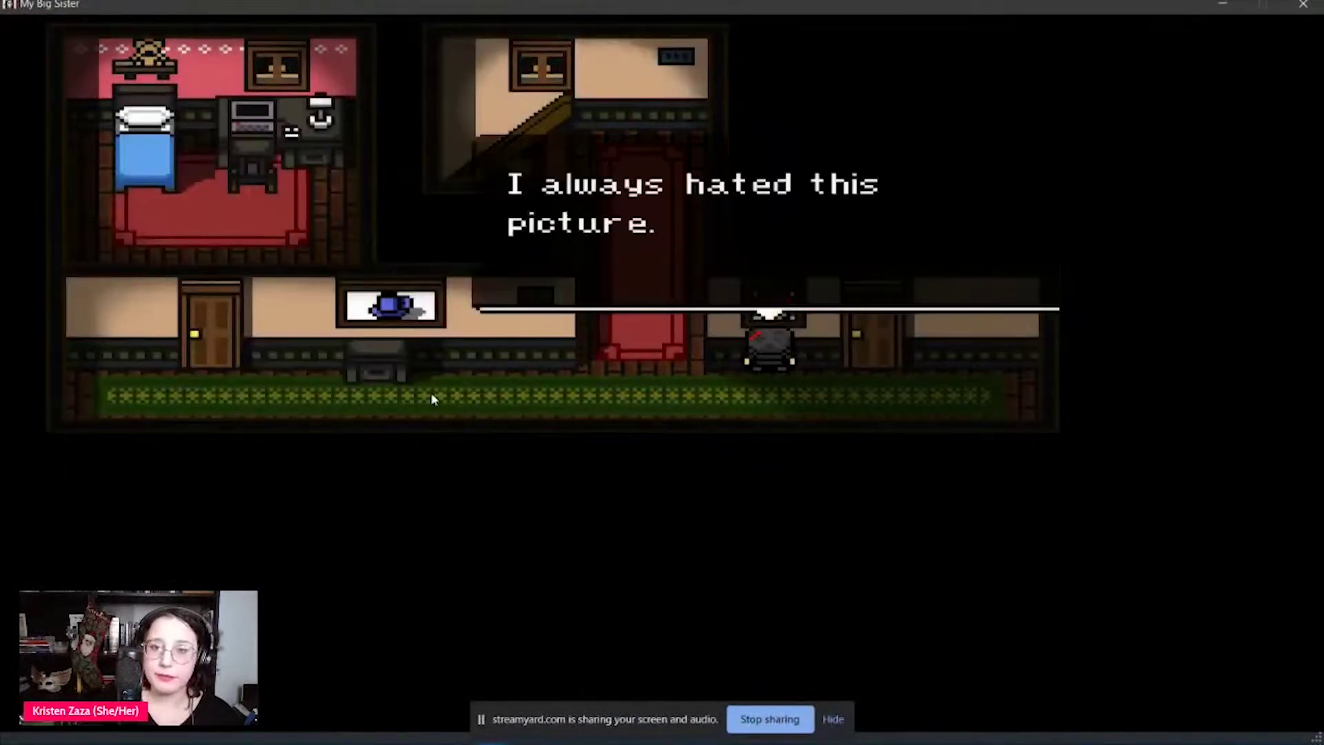
key("z")
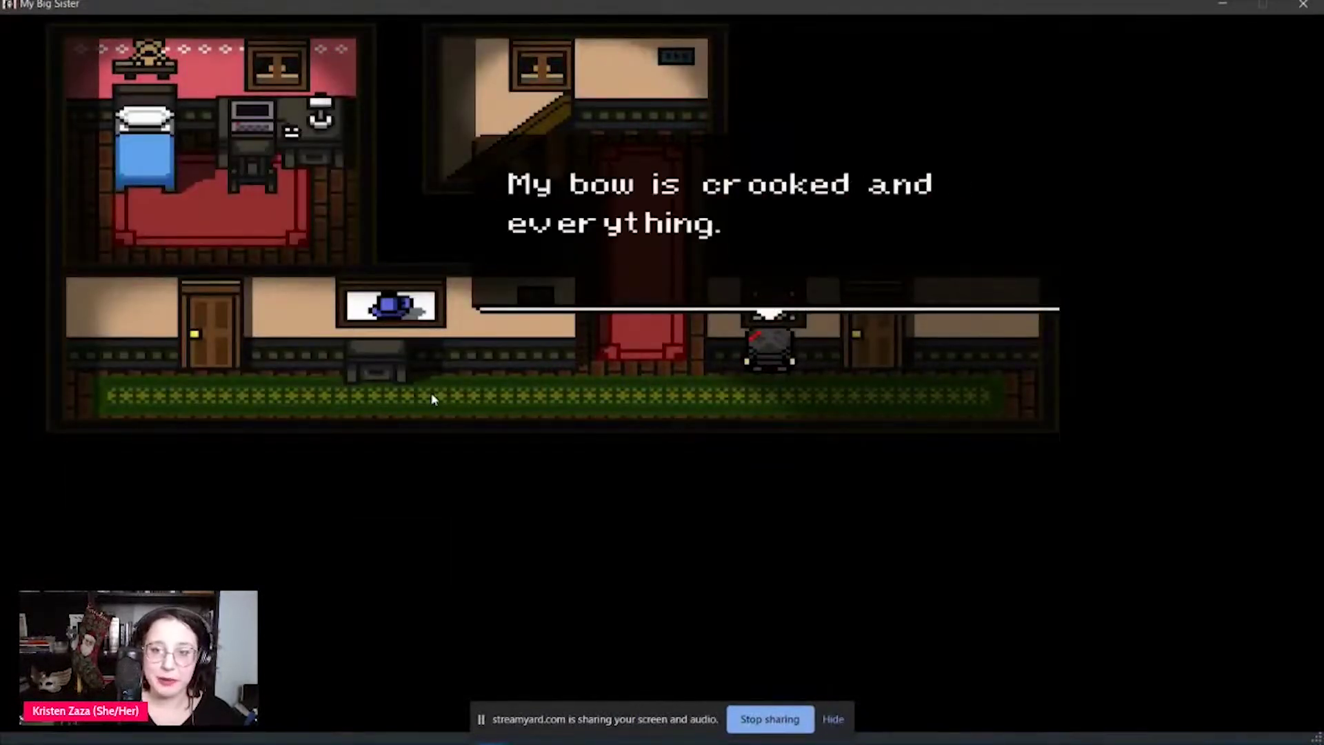
key("z")
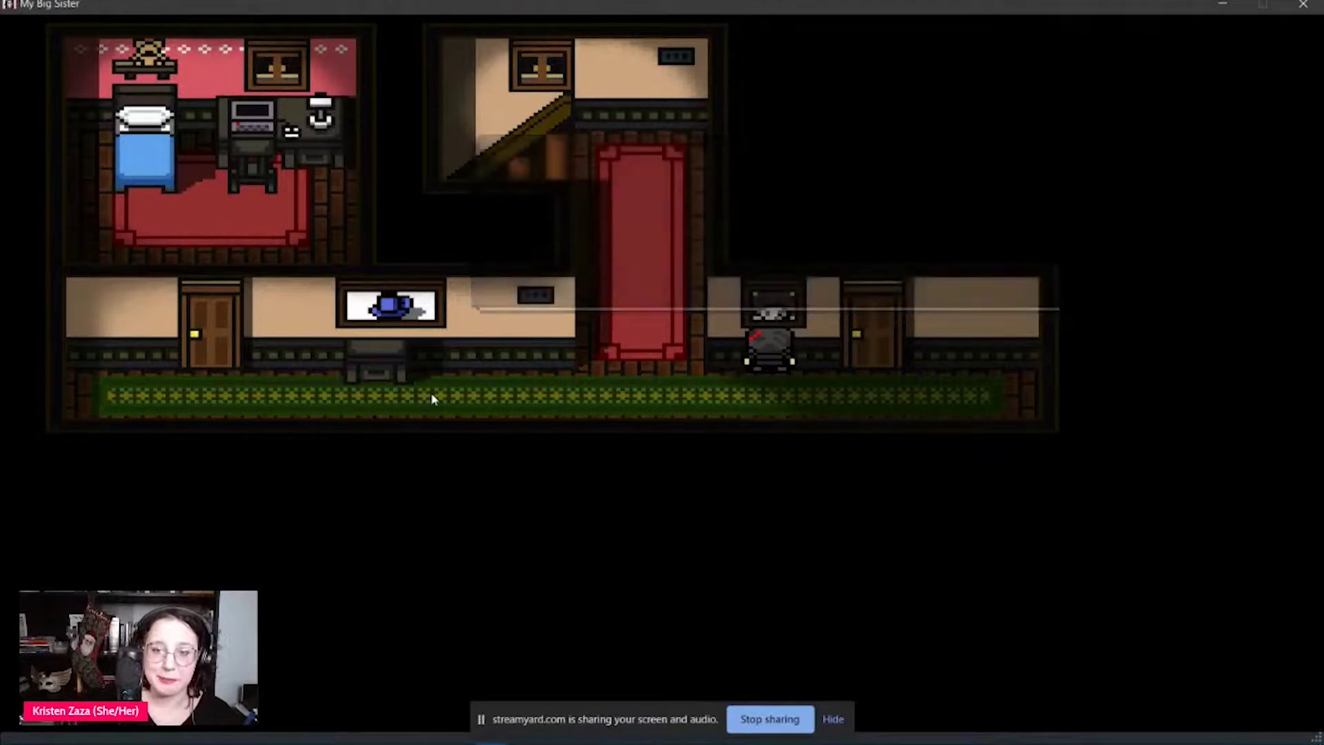
- Try the sister's bedroom door and learn it is locked
key("Right")
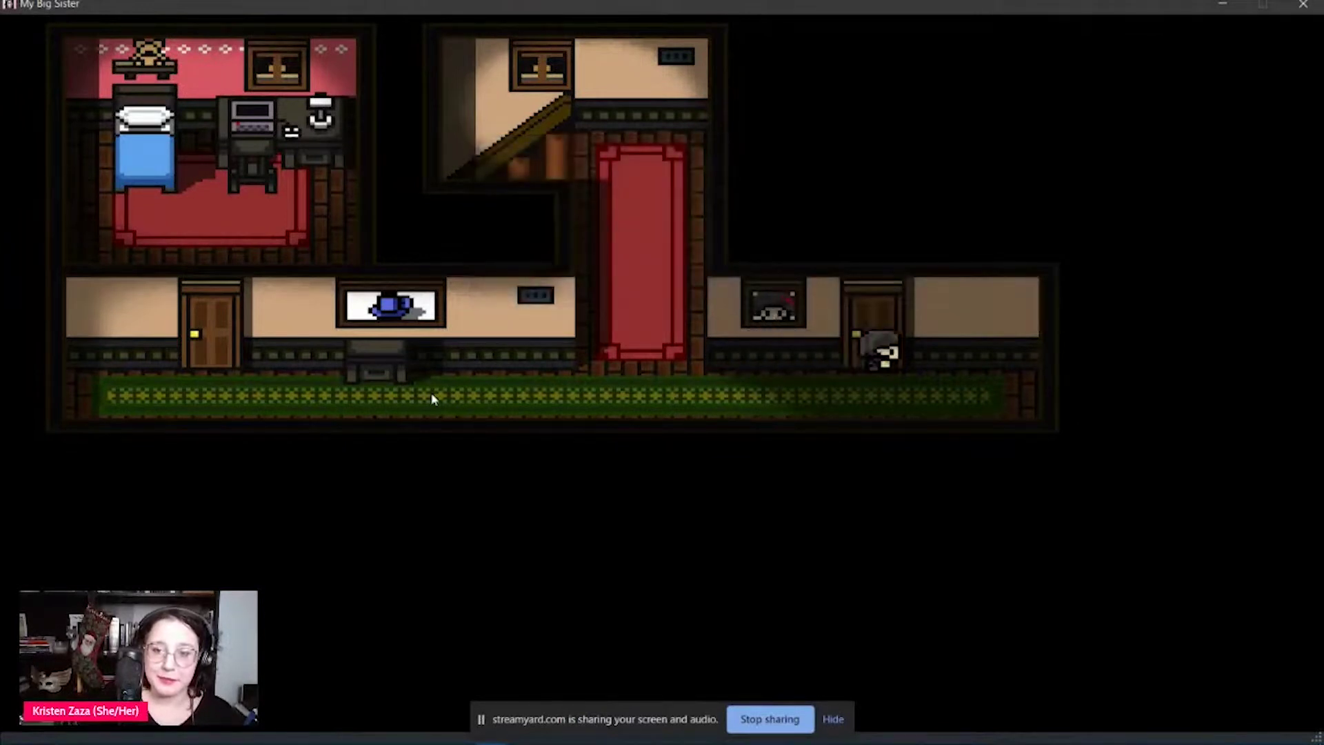
key("z")
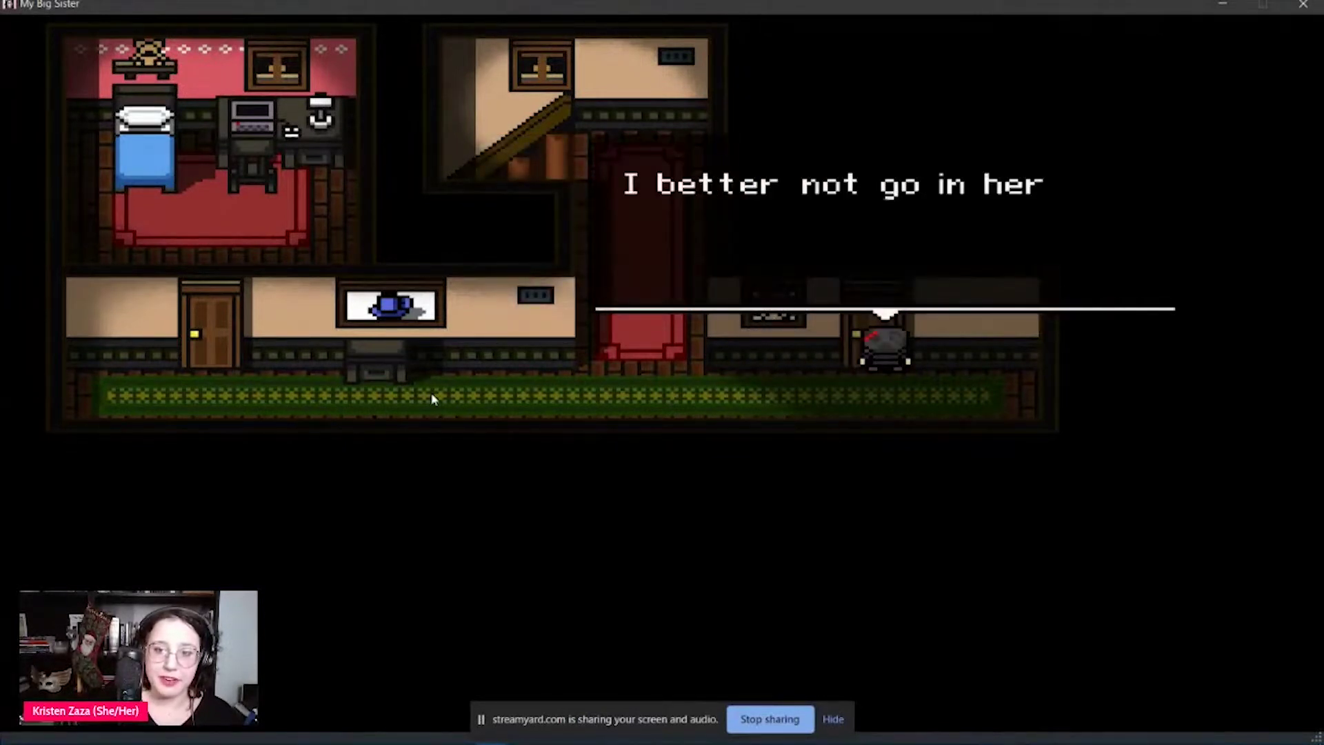
key("z")
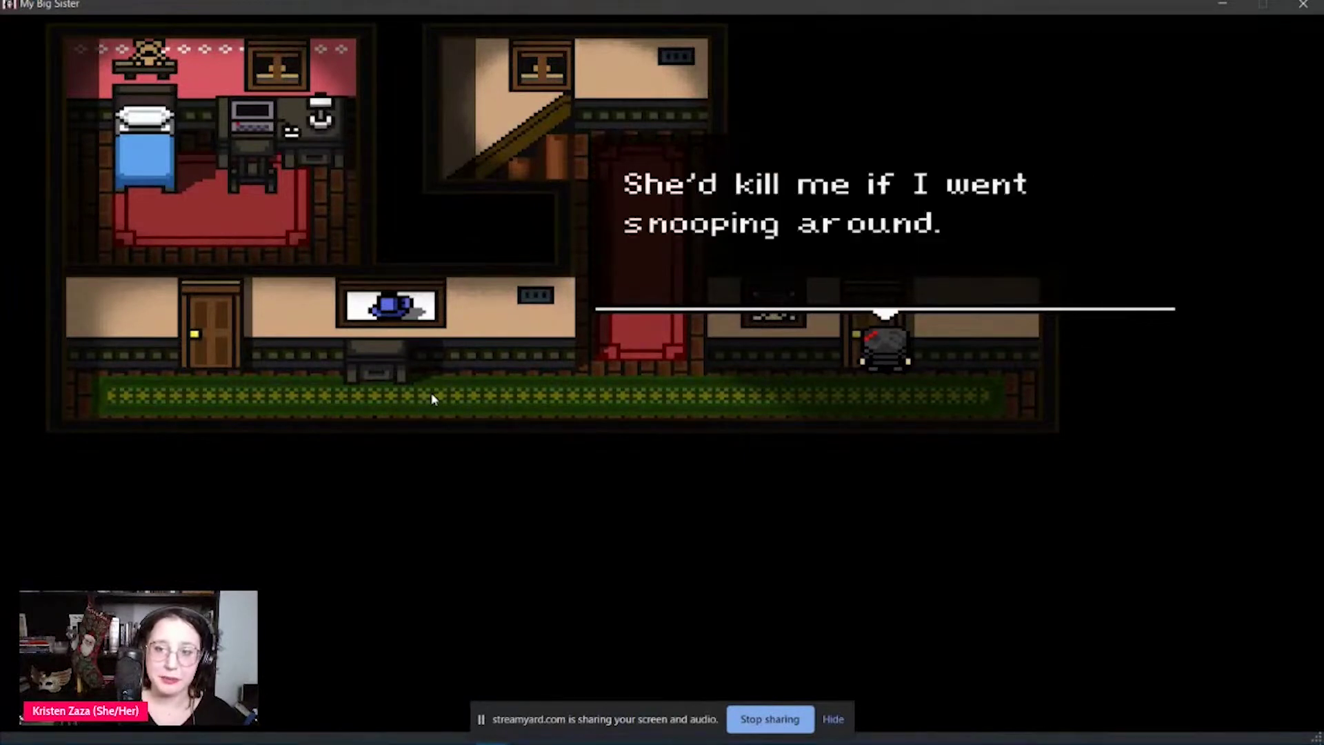
key("z")
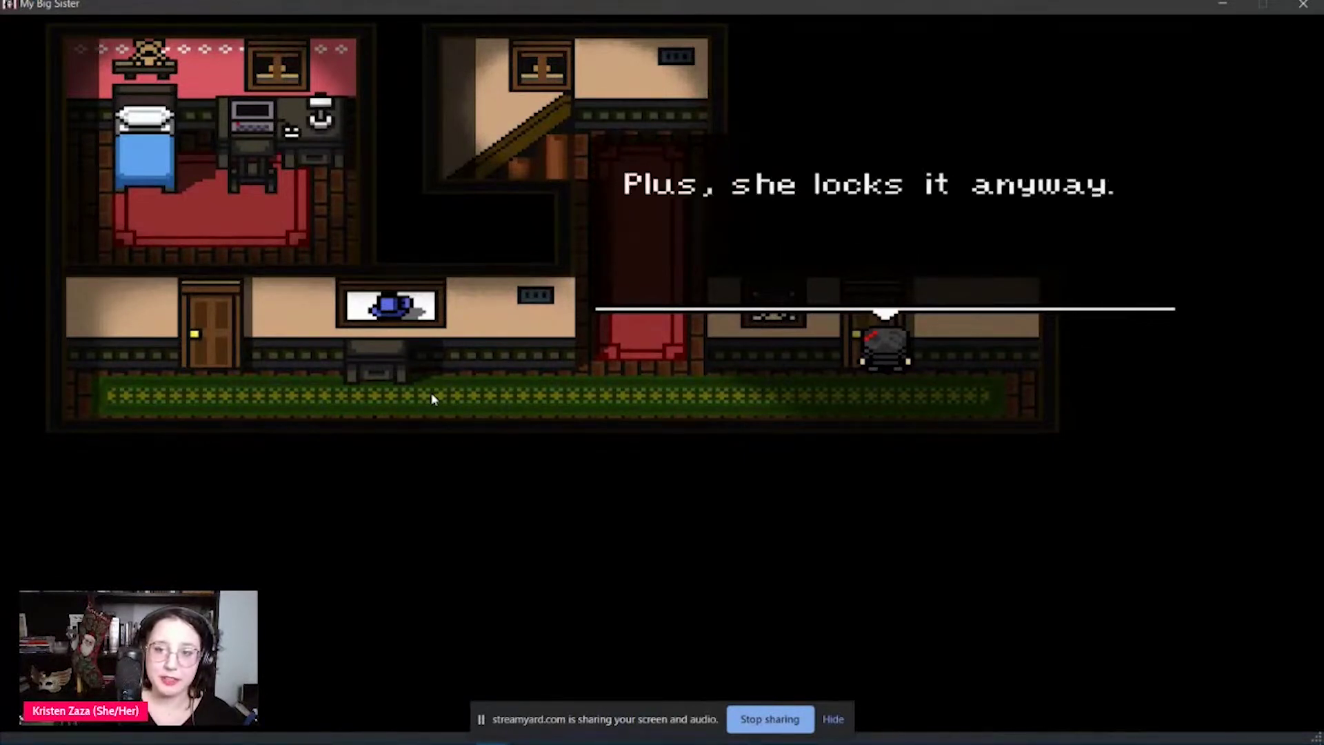
key("z")
key("Left")
- Walk via the stairs to the top room, approach the second figure, and dismiss the dark-outside message
key("Up")
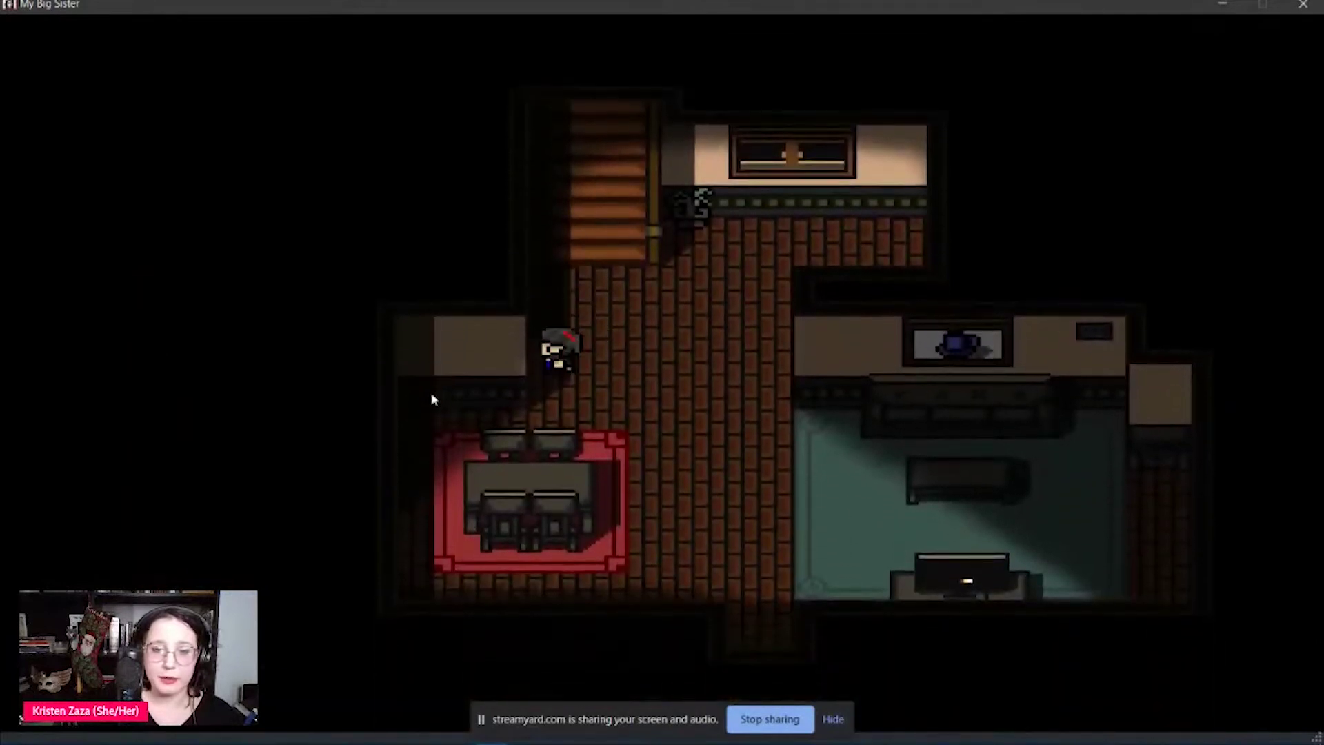
key("Up")
key("Right")
key("Up")
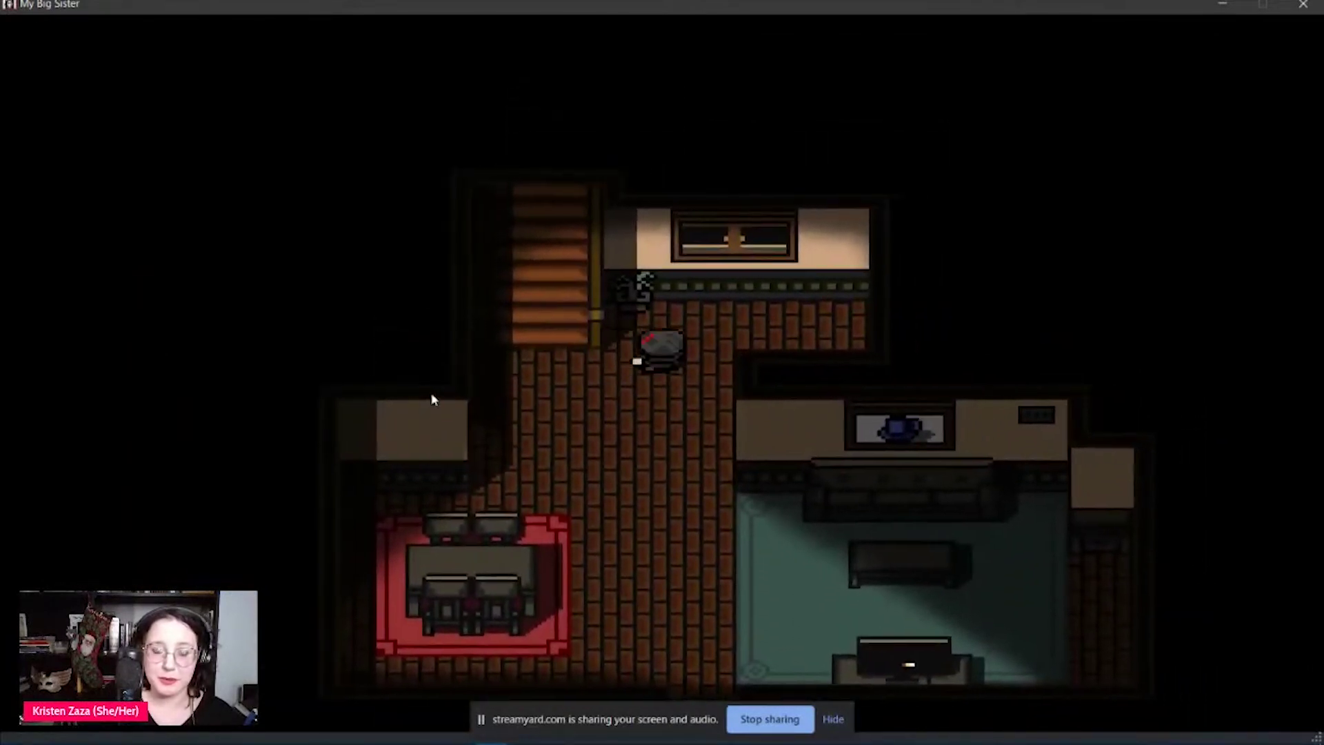
key("Right")
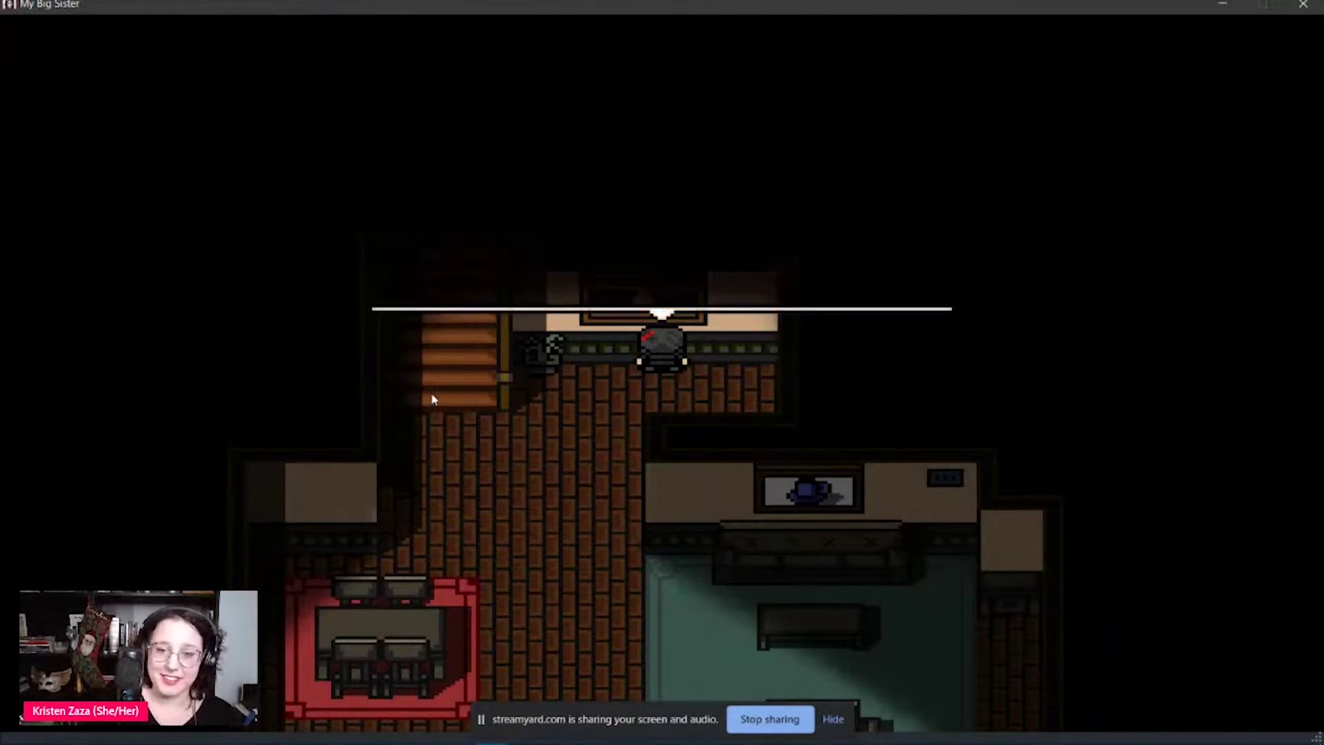
key("Return")
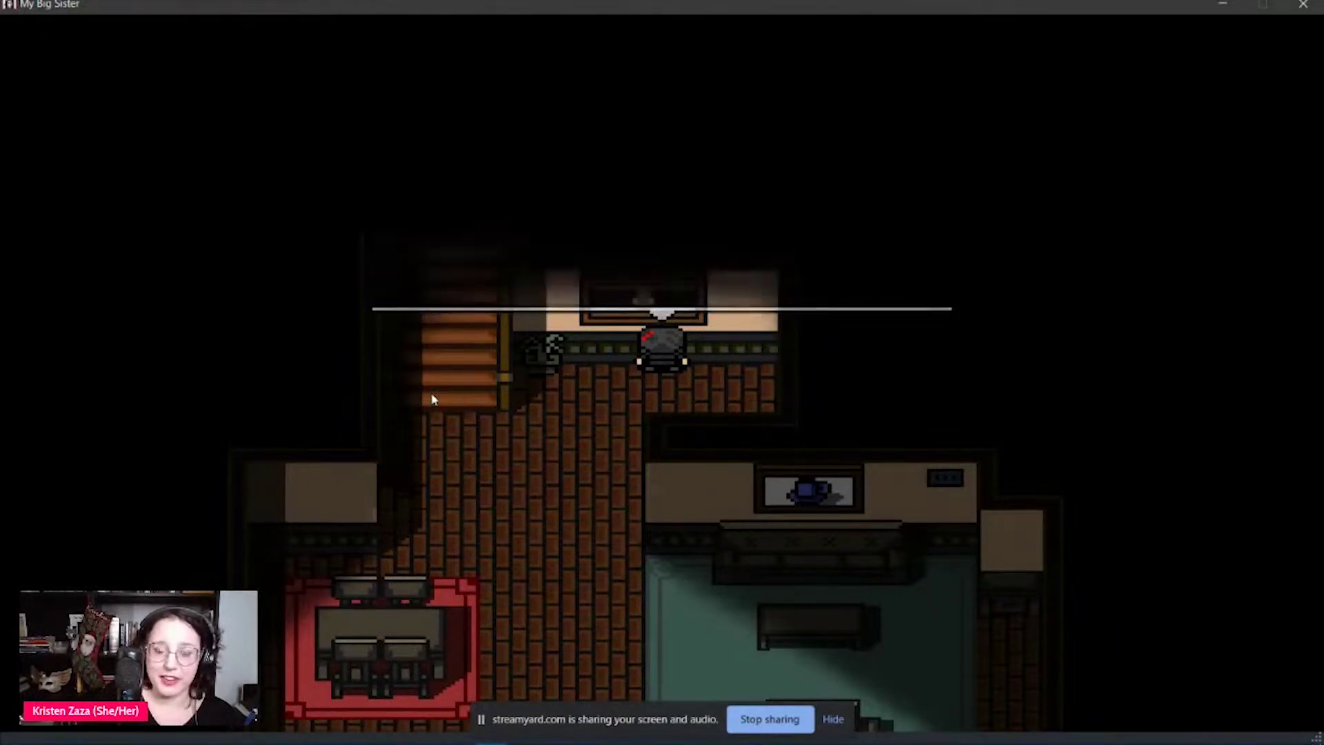
- Walk down the hallway, past the dining table, into the living room and inspect the TV
key("Down")
key("Down")
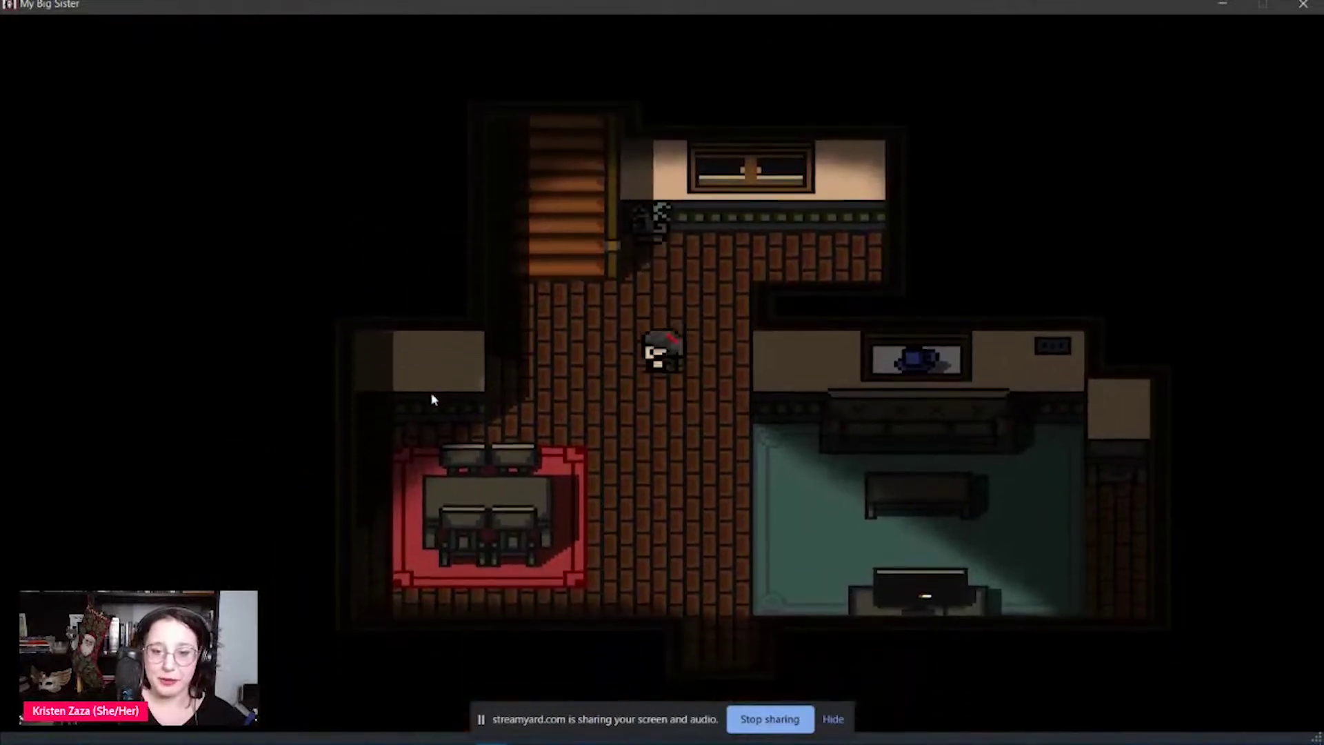
key("Left")
key("Down")
key("Right")
key("Up")
key("Right")
key("Right")
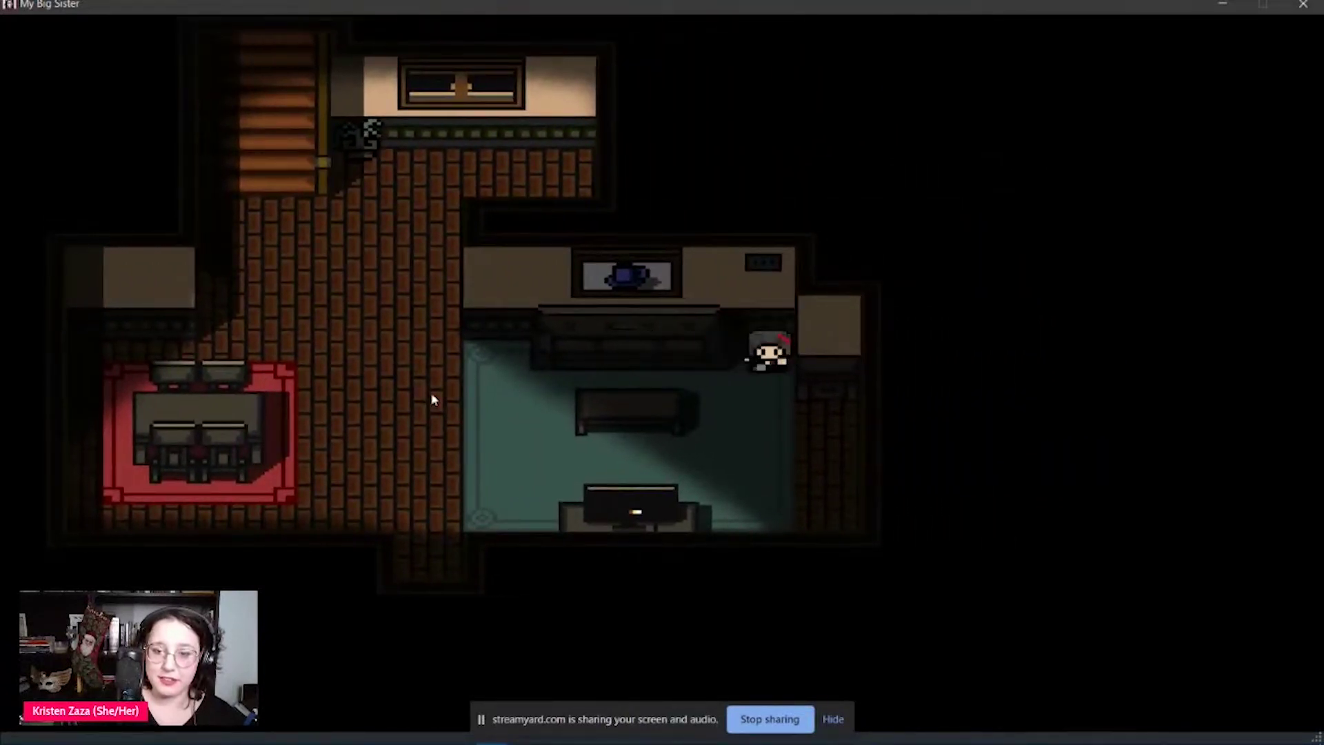
key("Down")
key("Left")
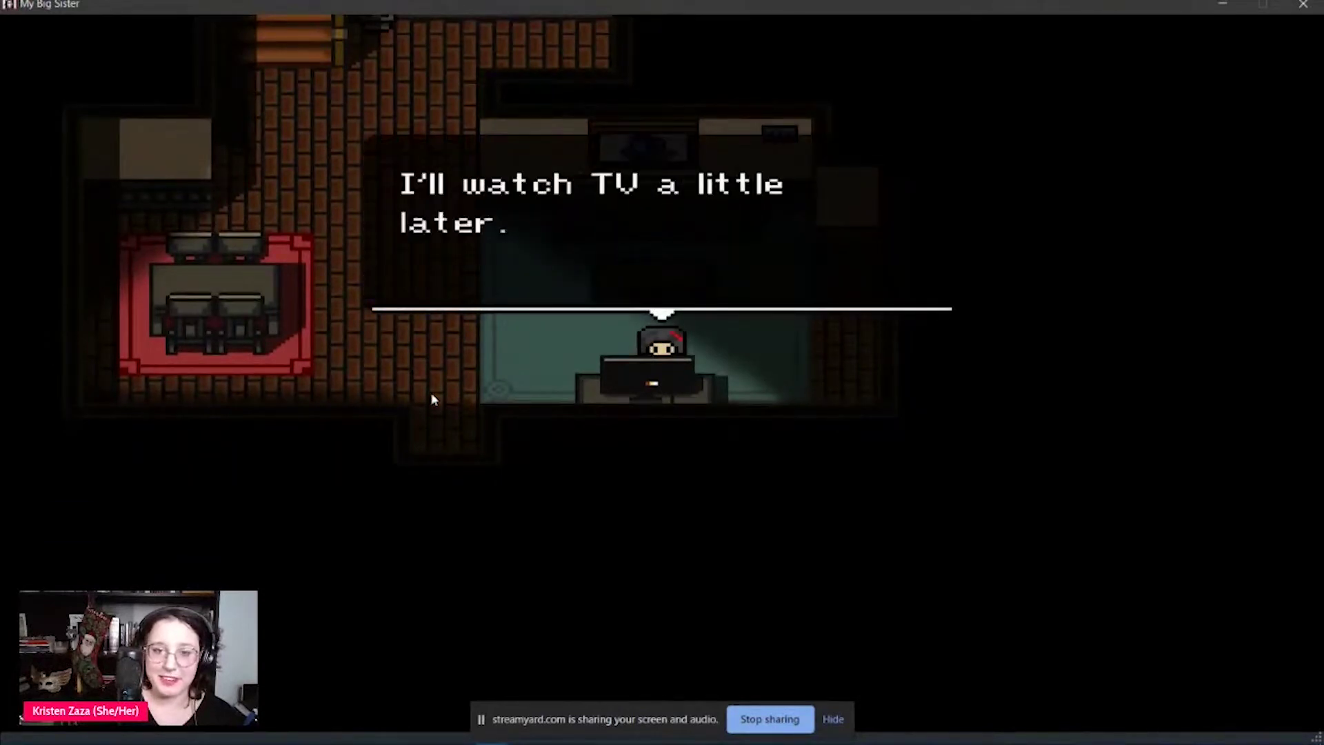
- Dismiss the TV message and walk back along the hallway toward the exit
key("Return")
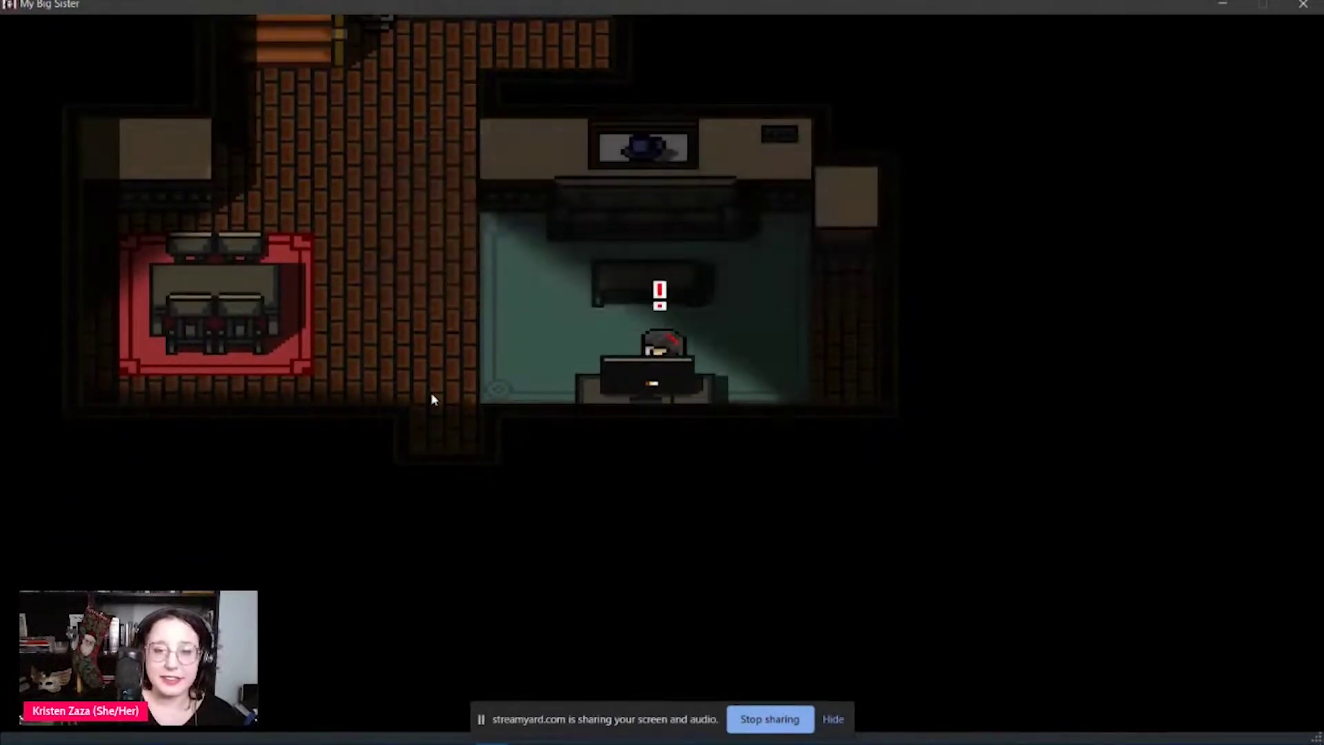
key("Left")
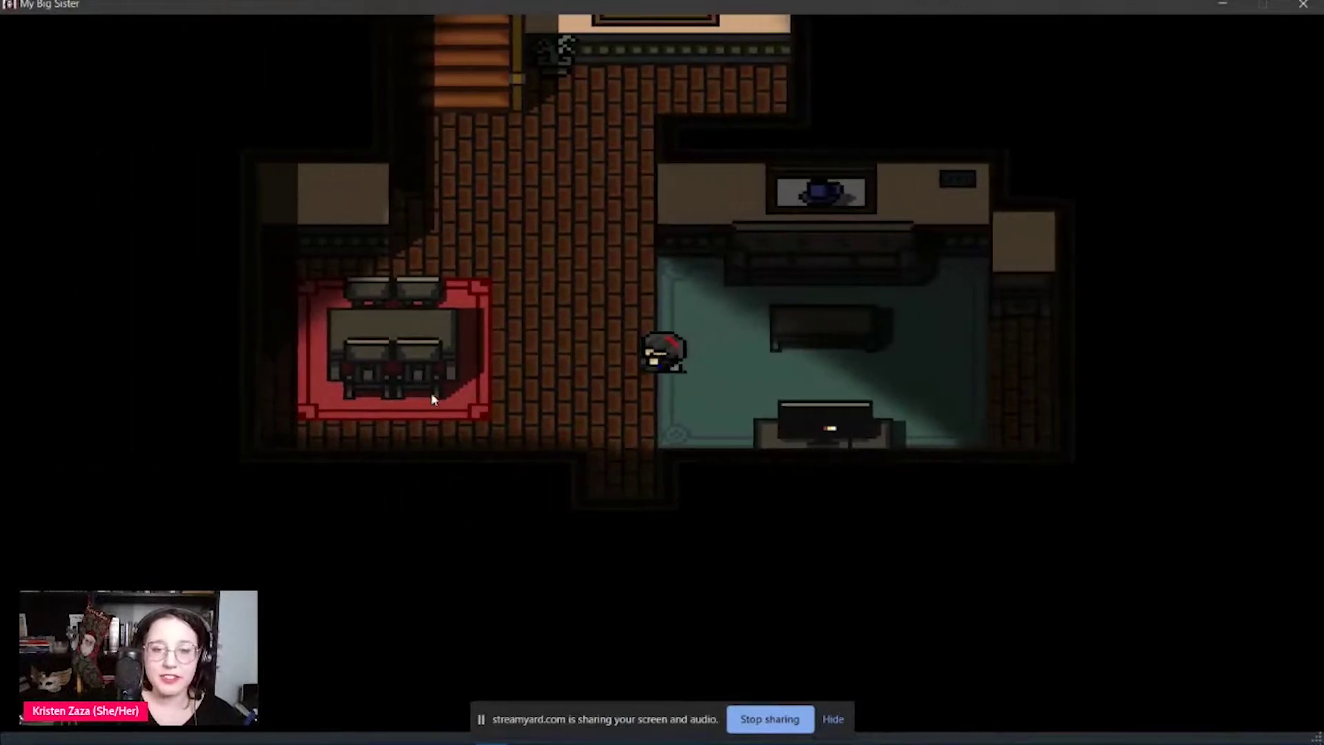
key("Up")
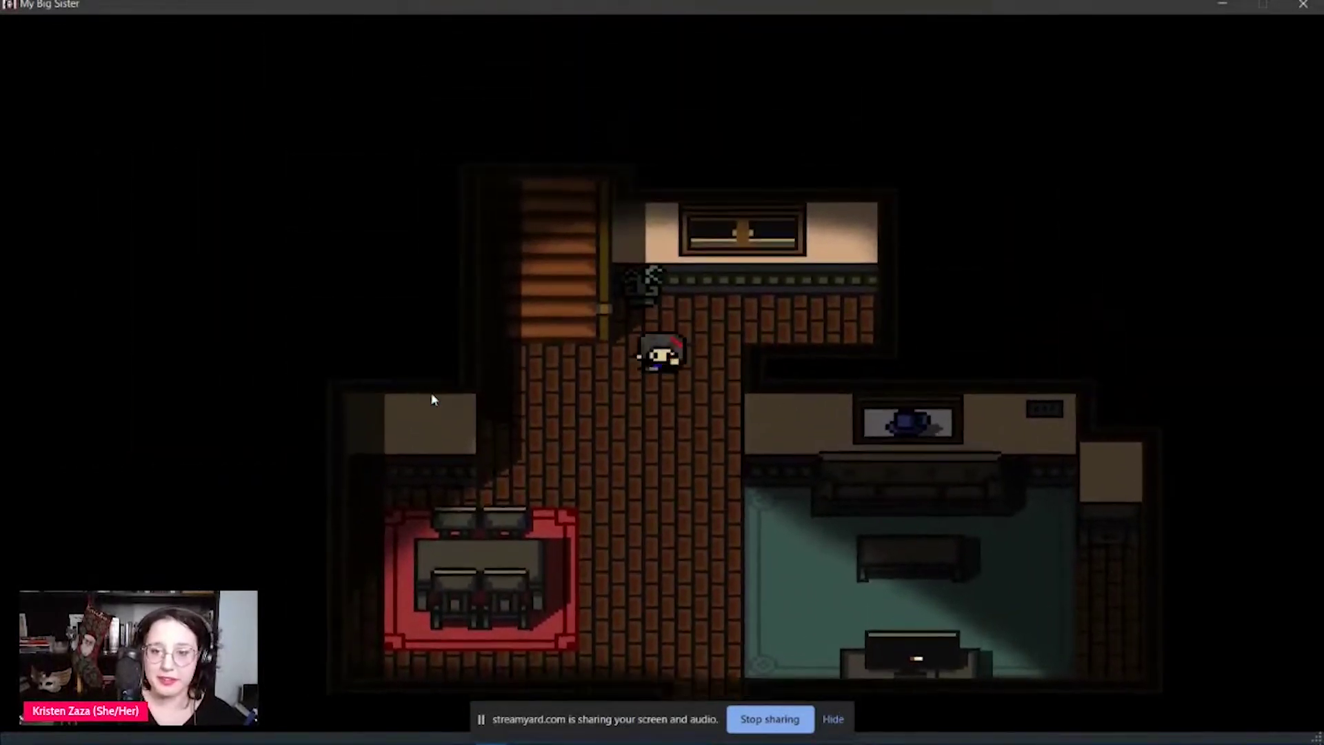
key("Down")
key("Down")
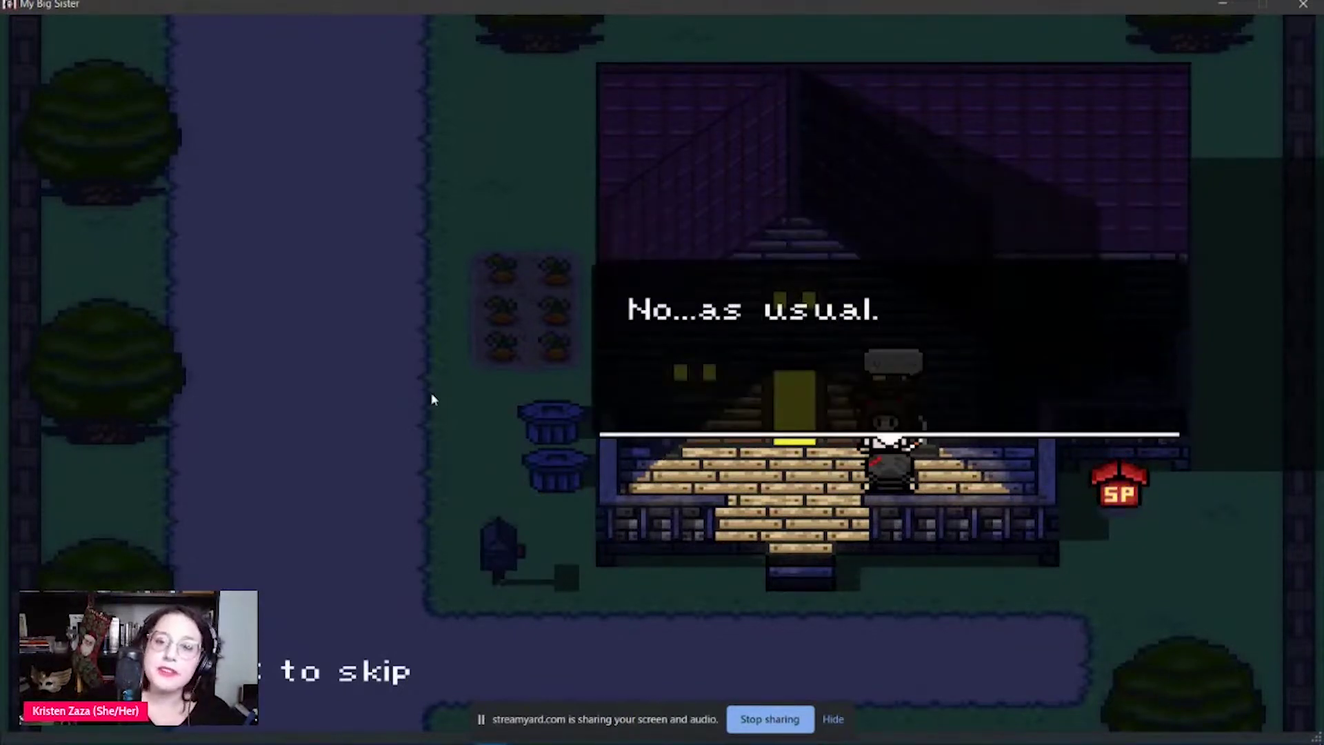
- Advance the porch dialogue through the Soma and Sombie nickname teasing
key("z")
key("z")
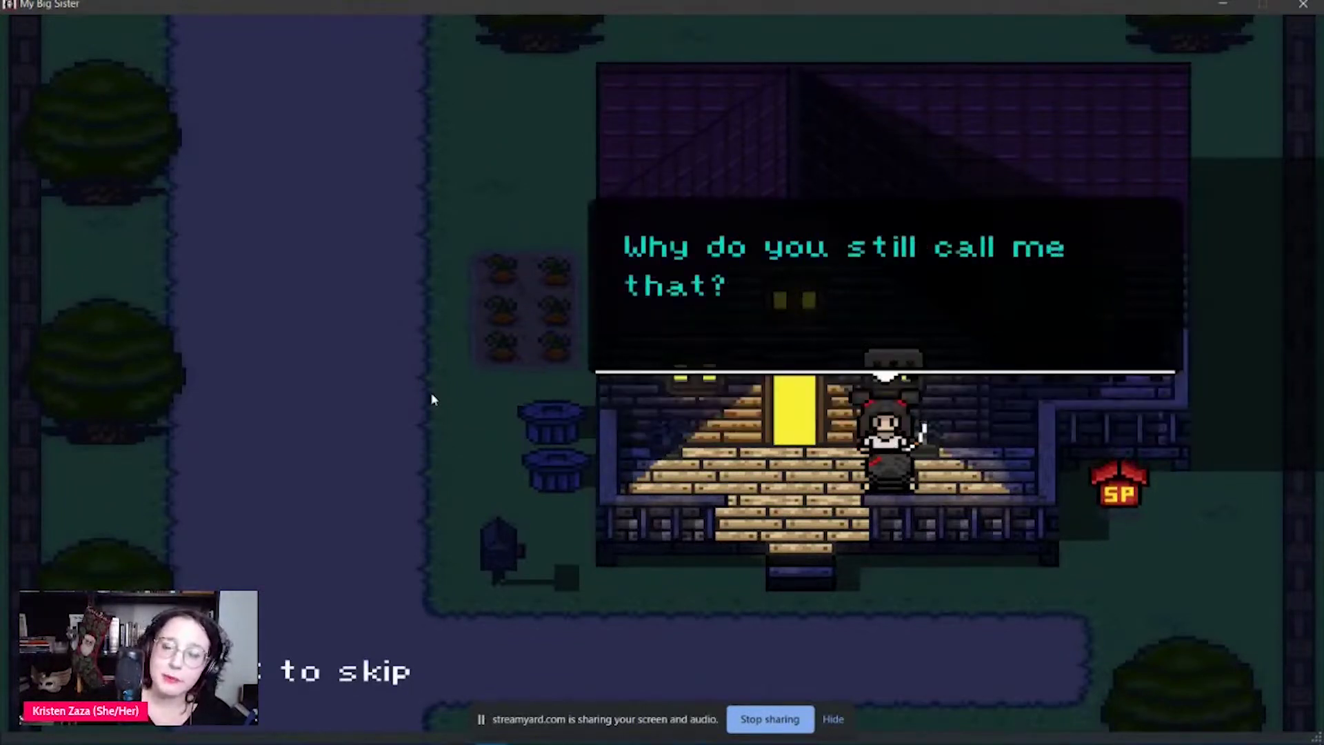
key("z")
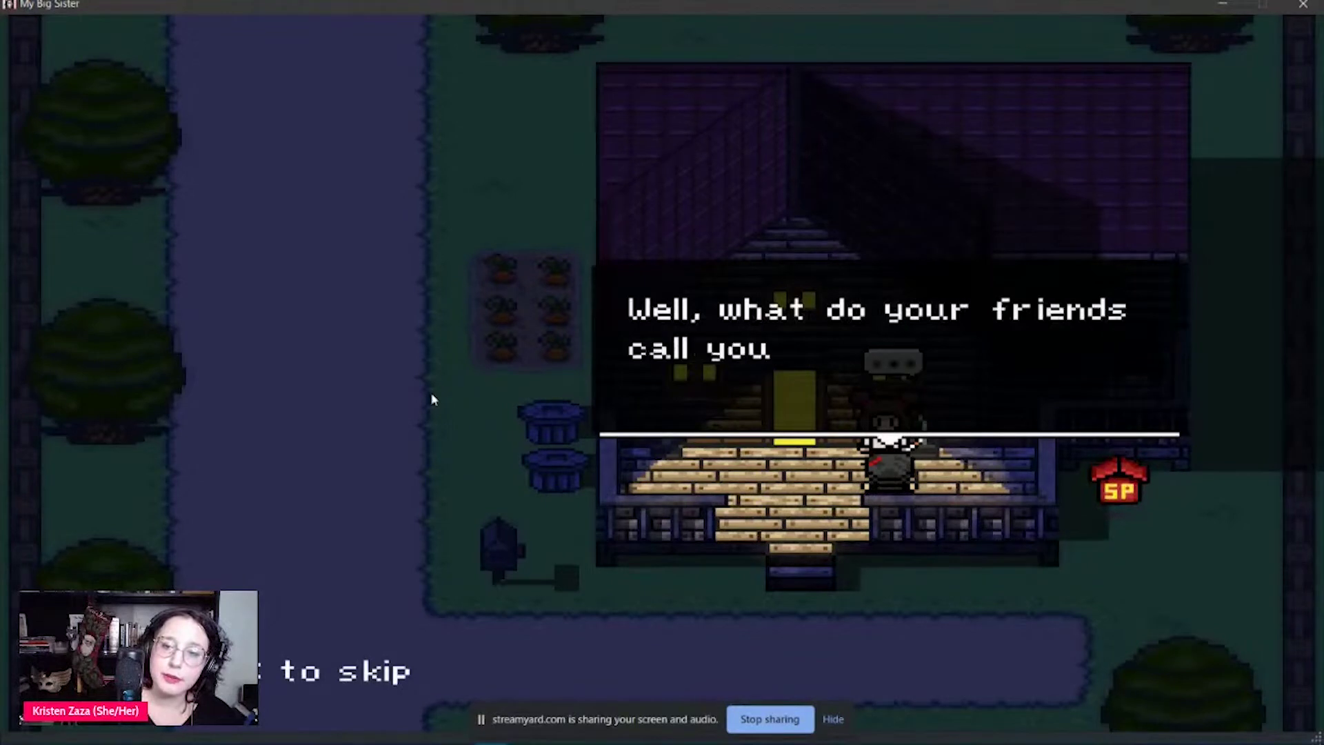
key("z")
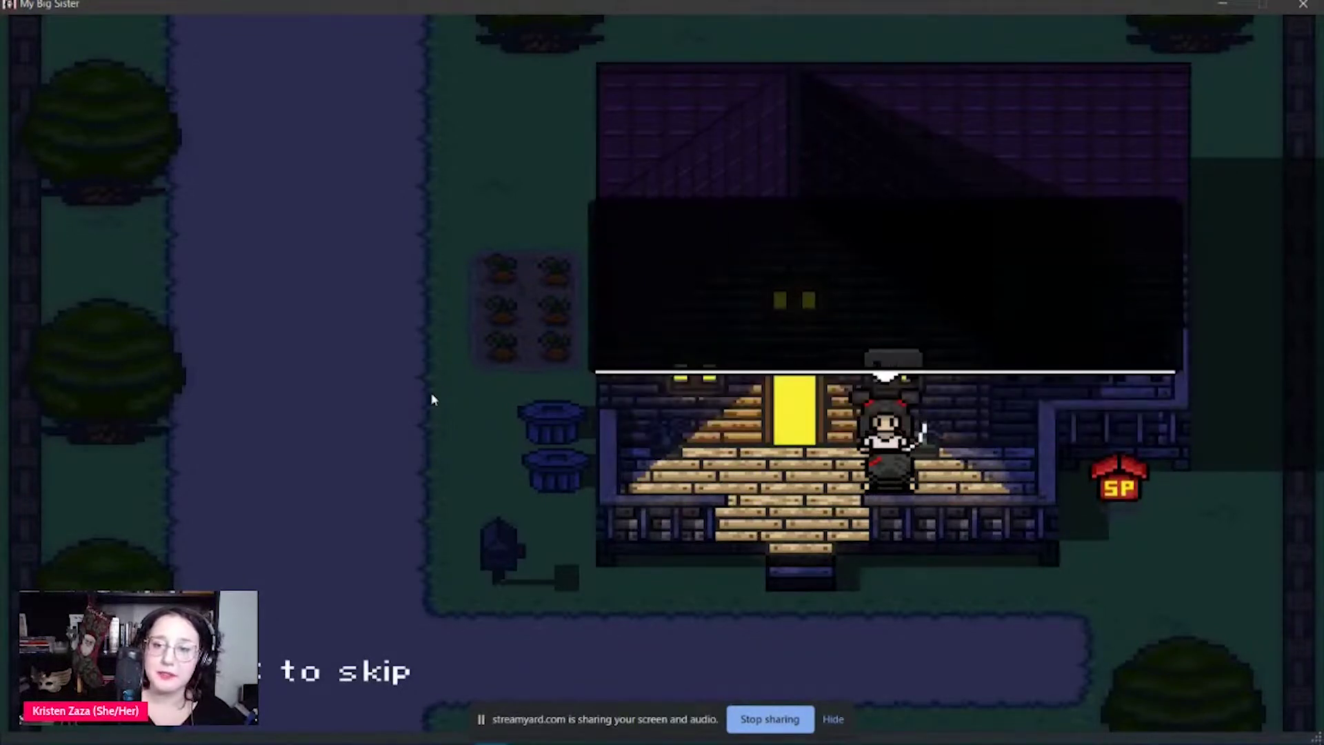
key("z")
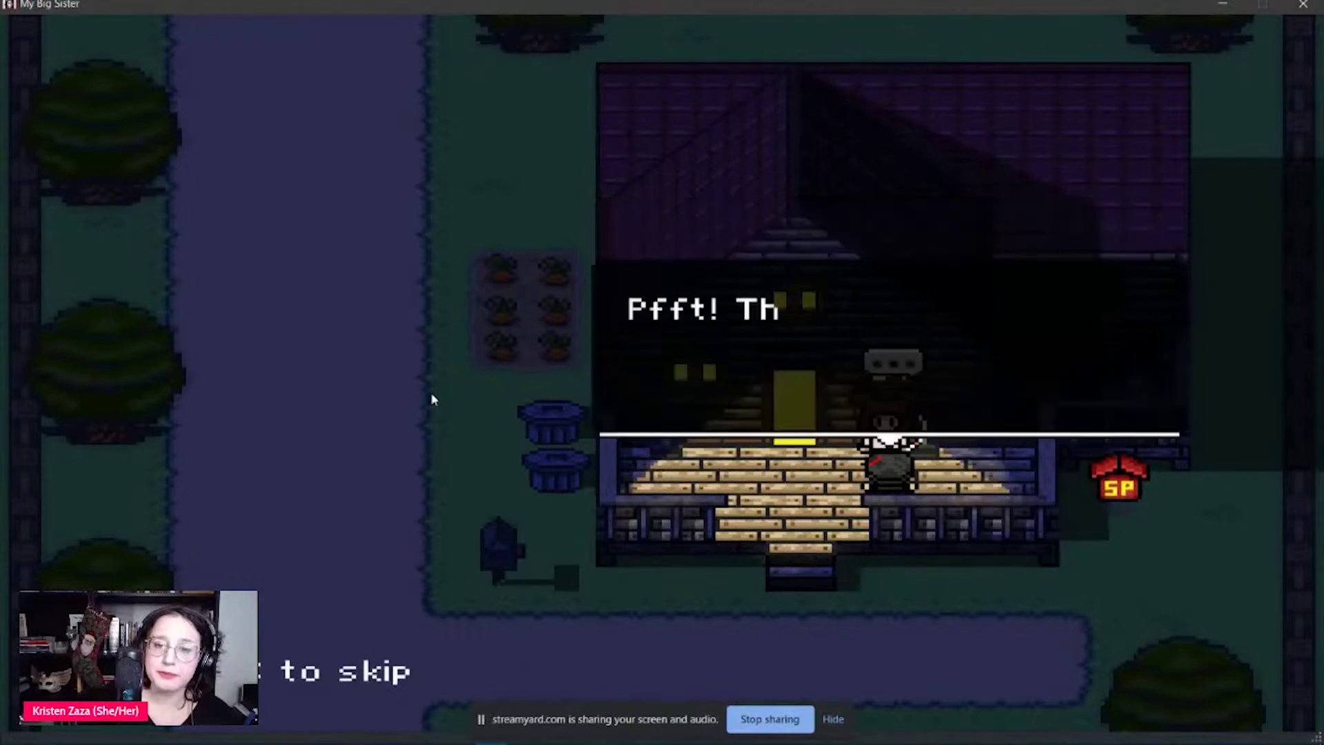
key("z")
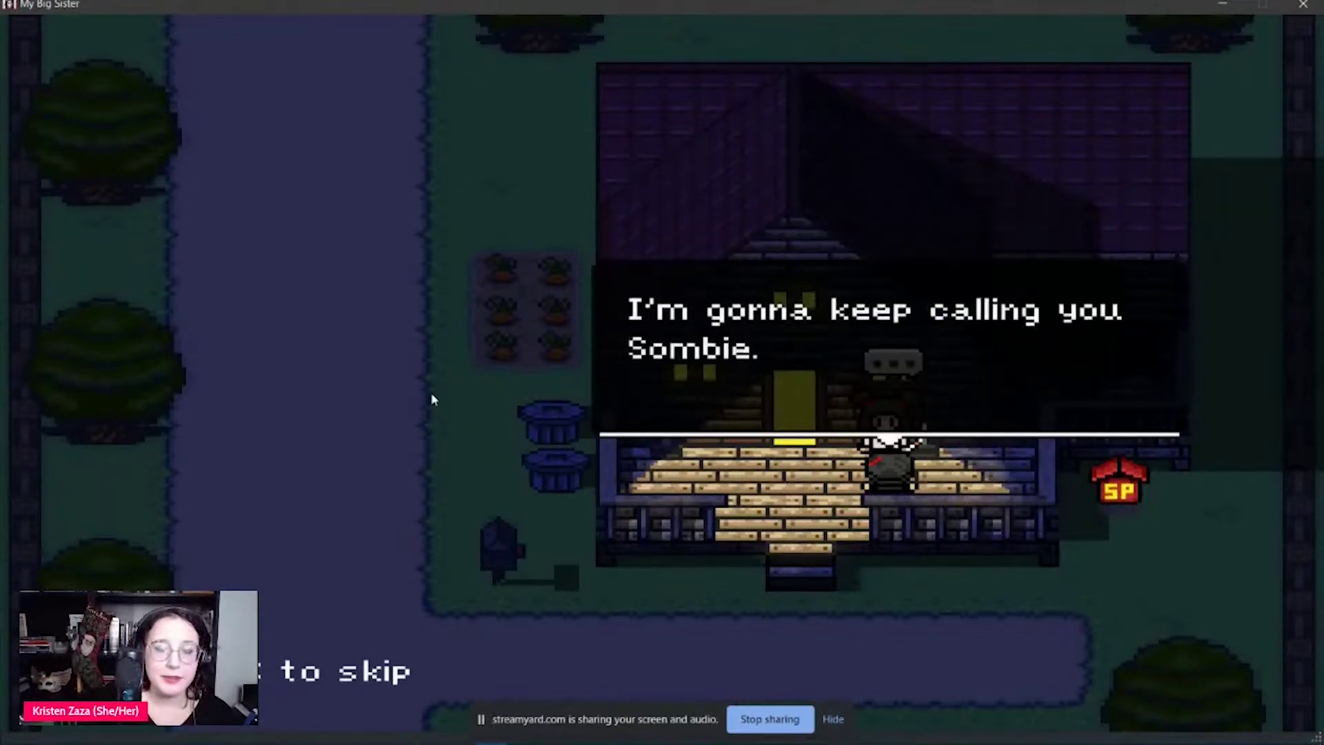
key("z")
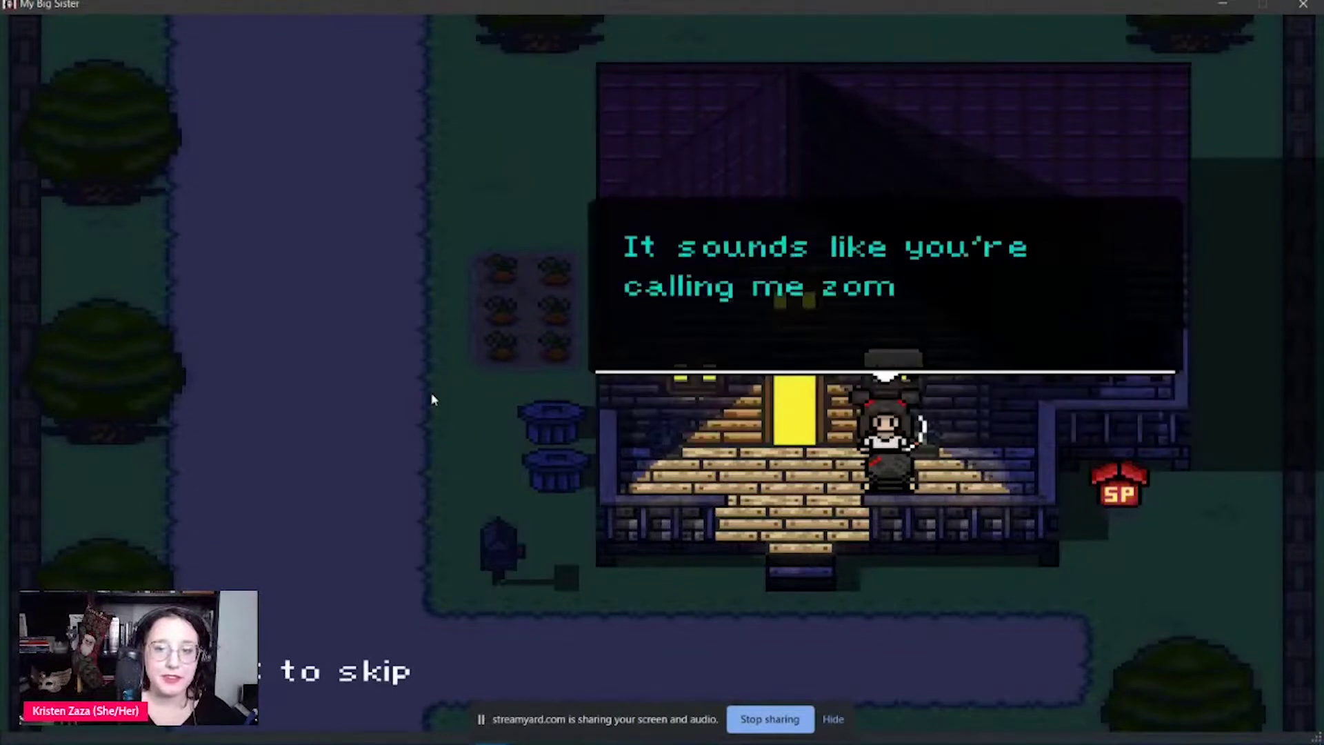
key("z")
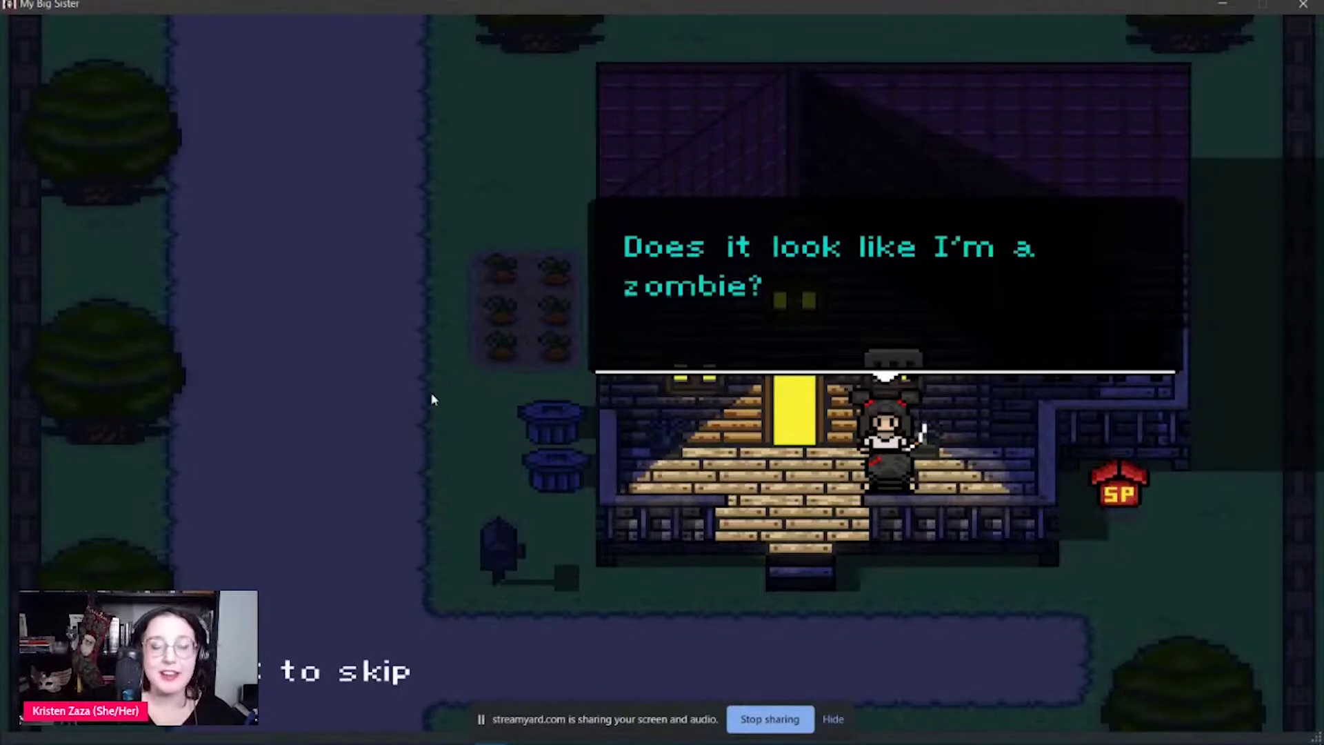
- Advance through the zombie, creepy-doll and sleeplessness talk to the singing-alligator dream
key("z")
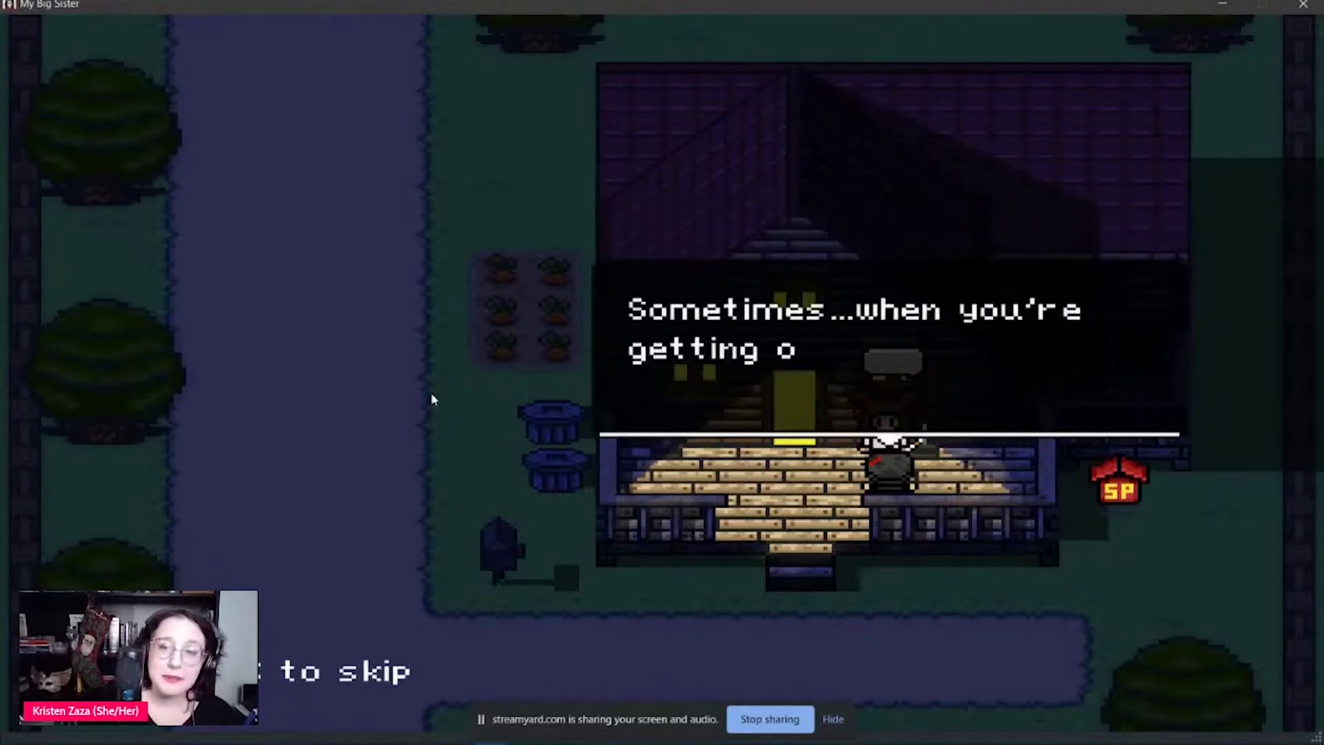
key("z")
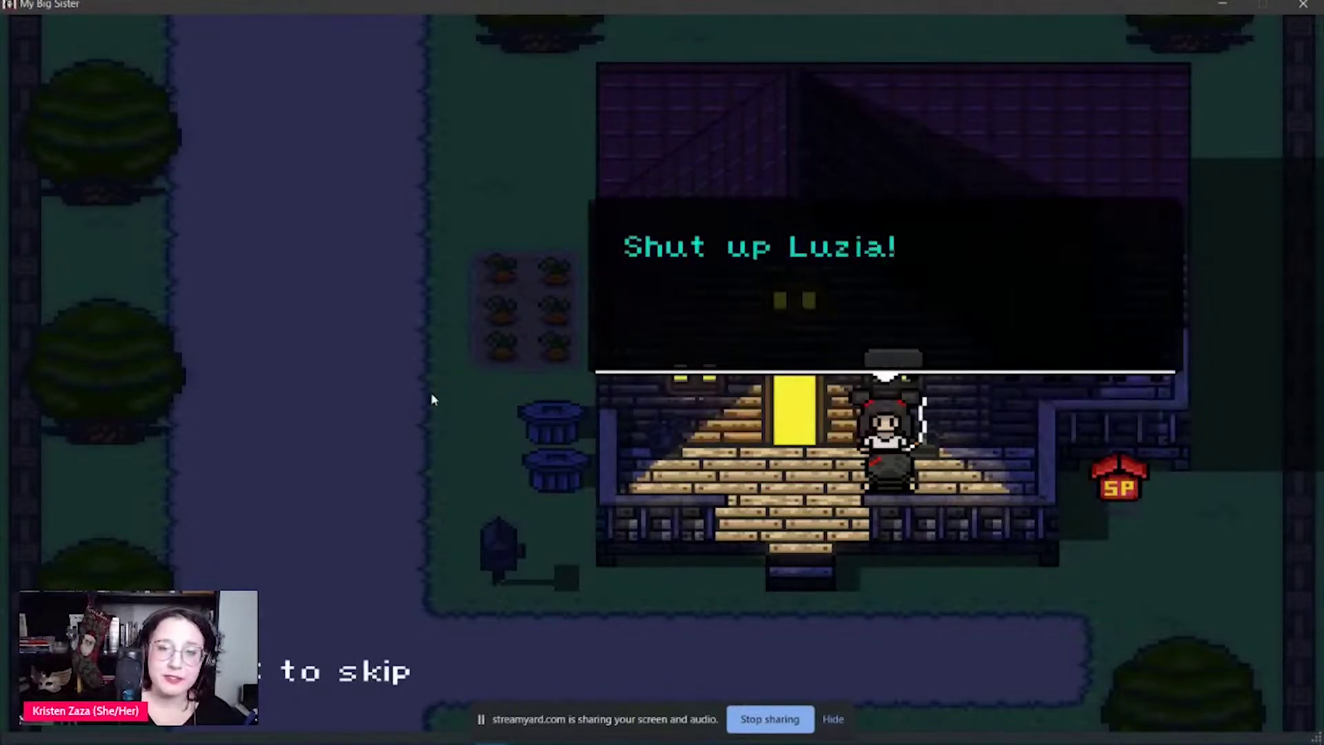
key("z")
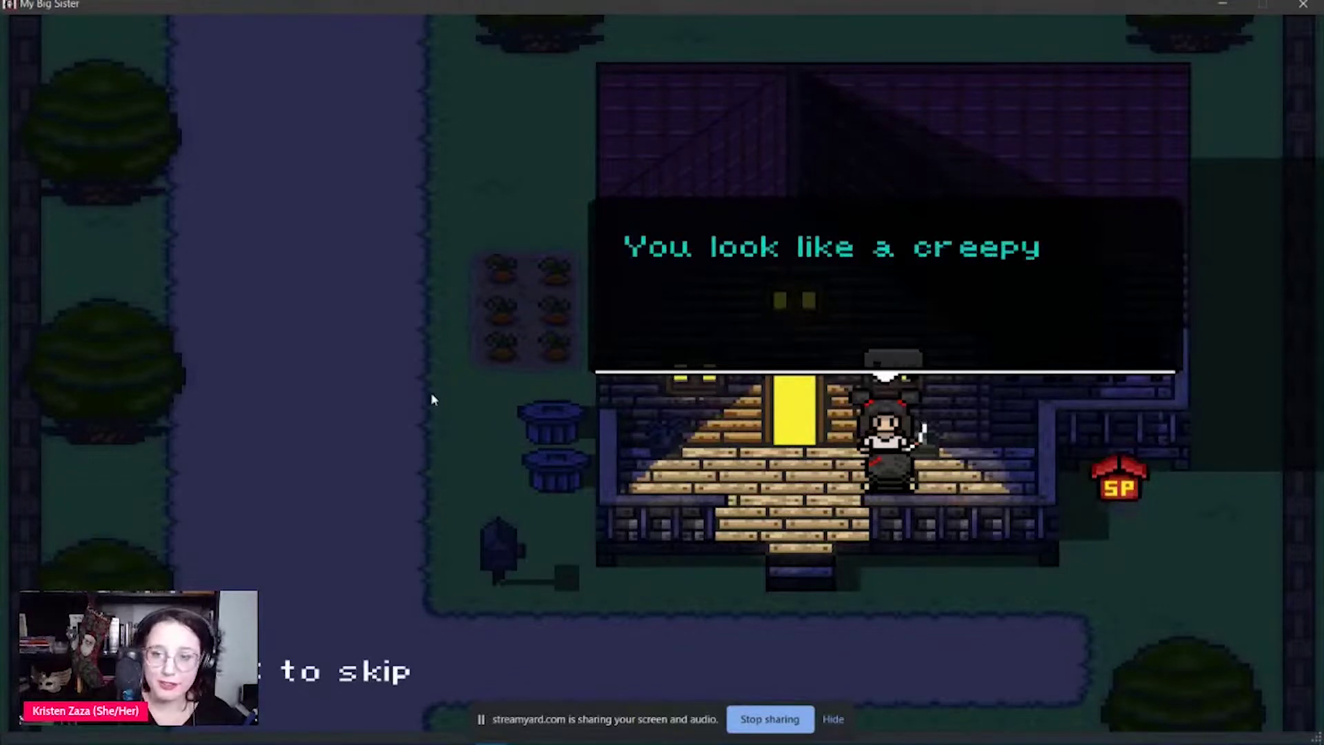
key("z")
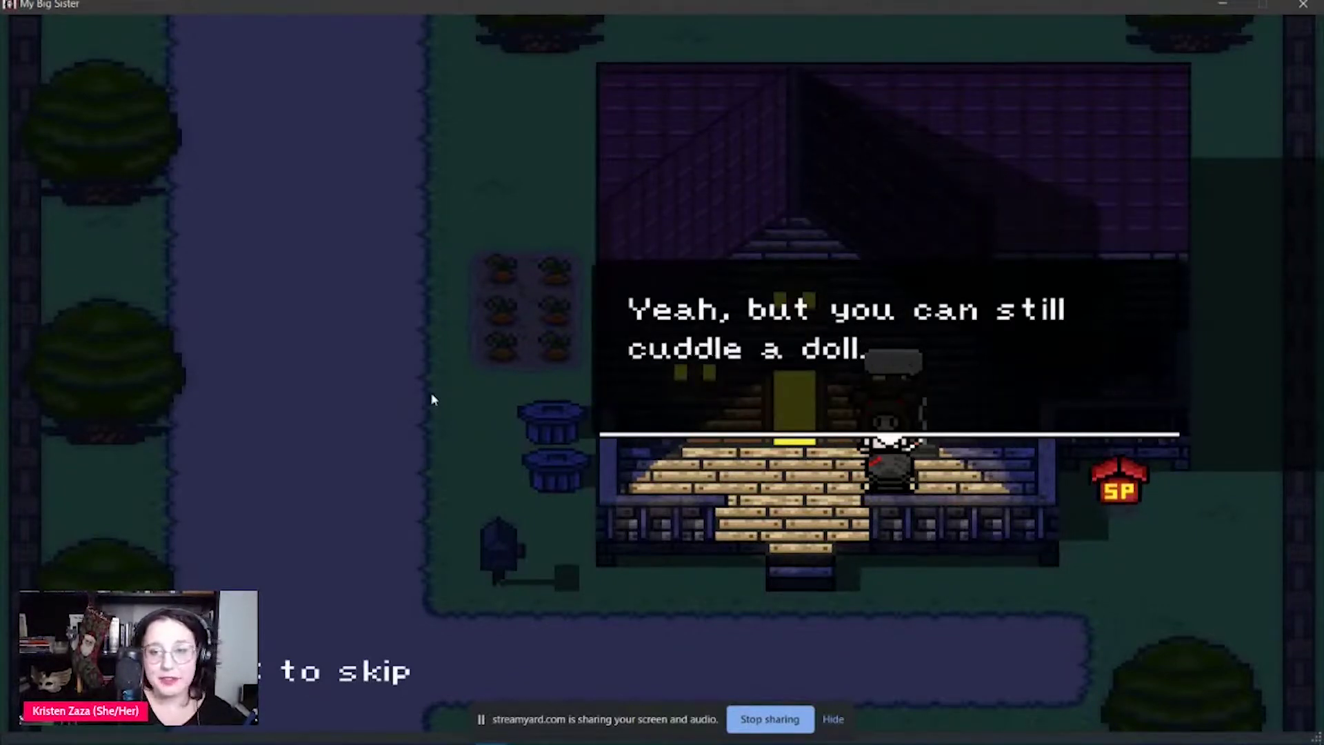
key("z")
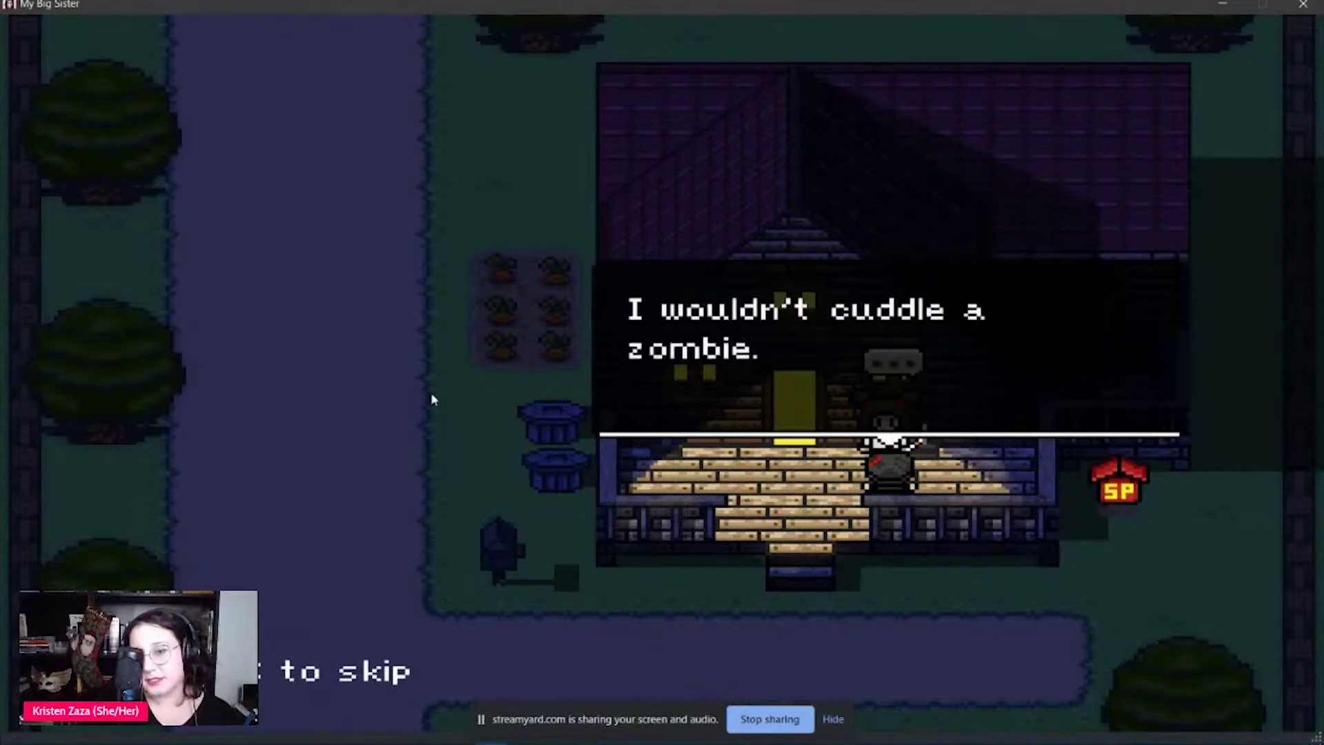
key("z")
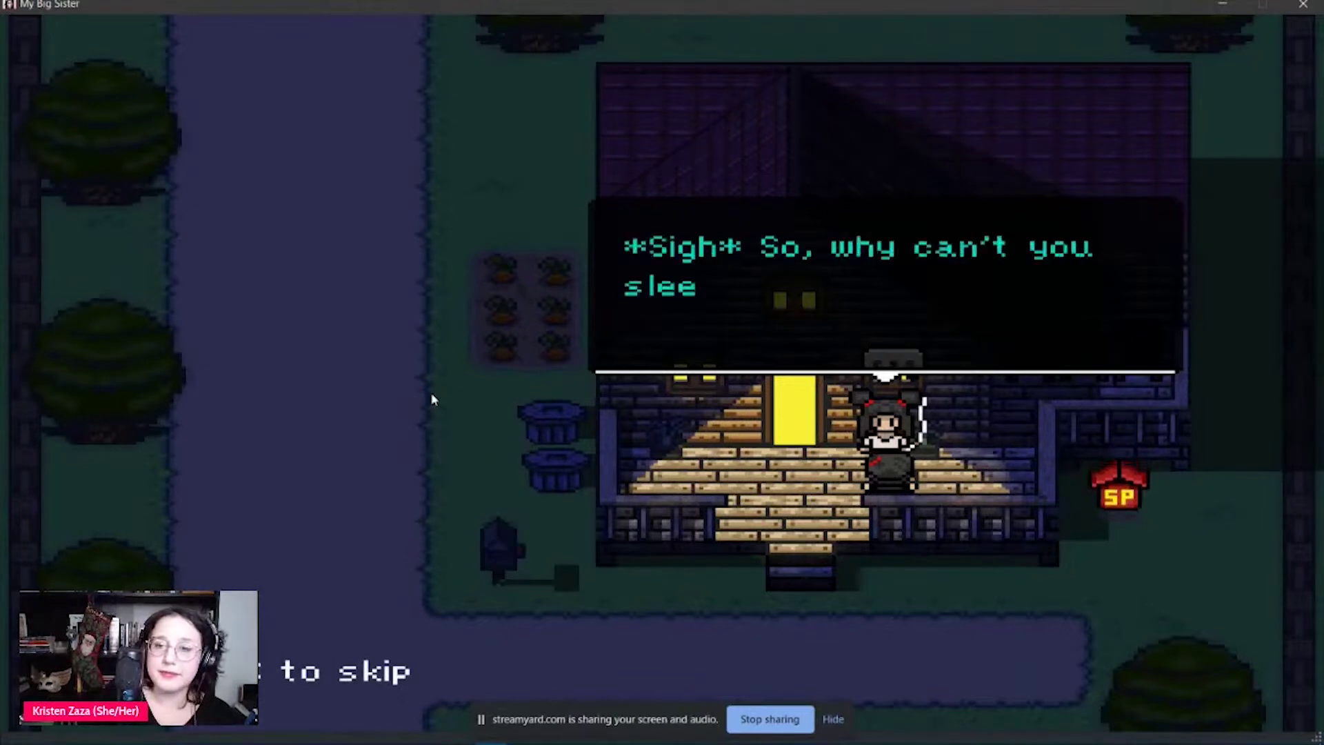
key("z")
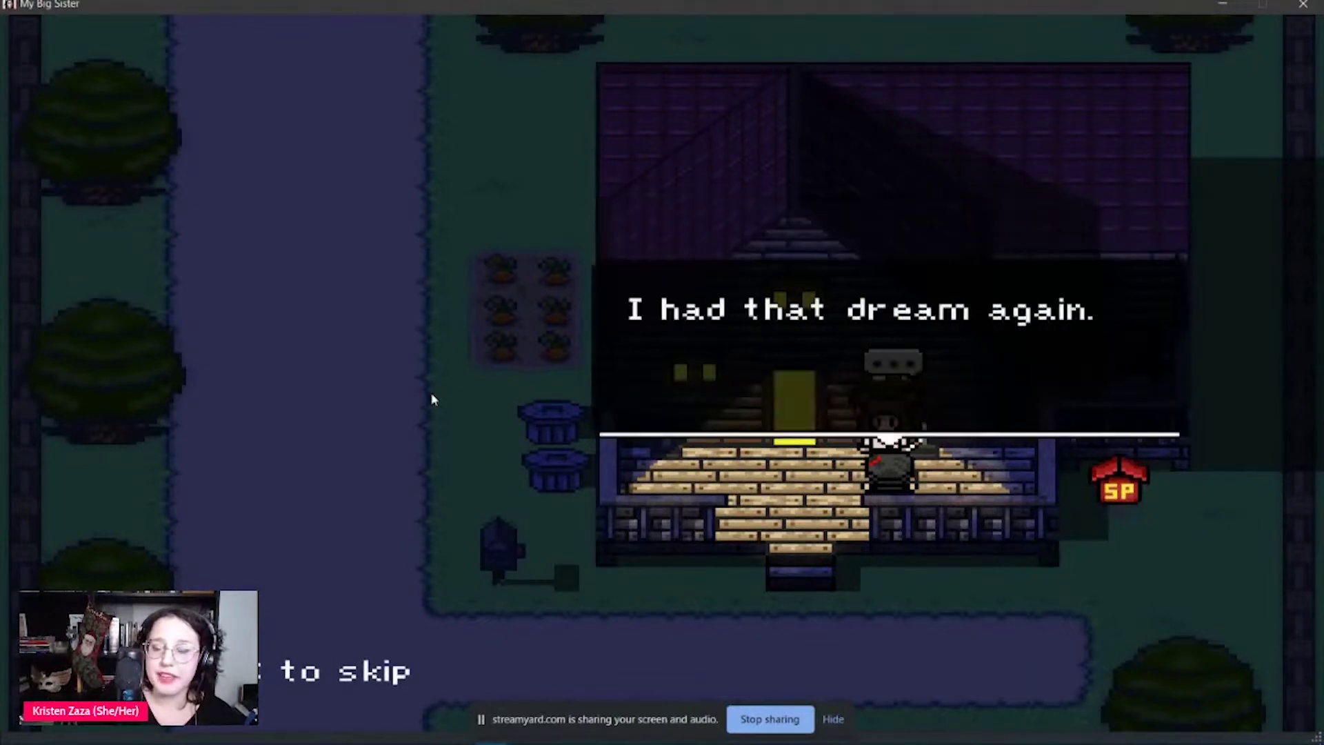
key("z")
key("z")
key("z")
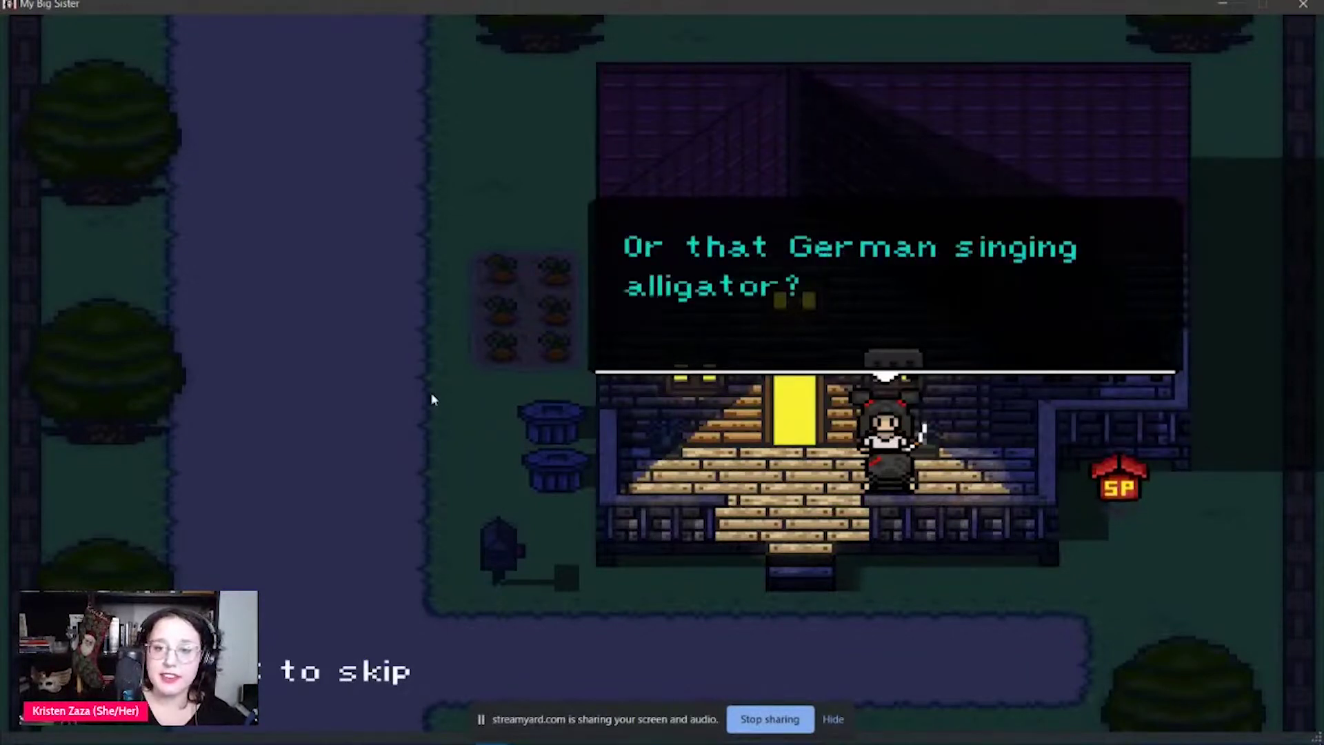
key("z")
key("z")
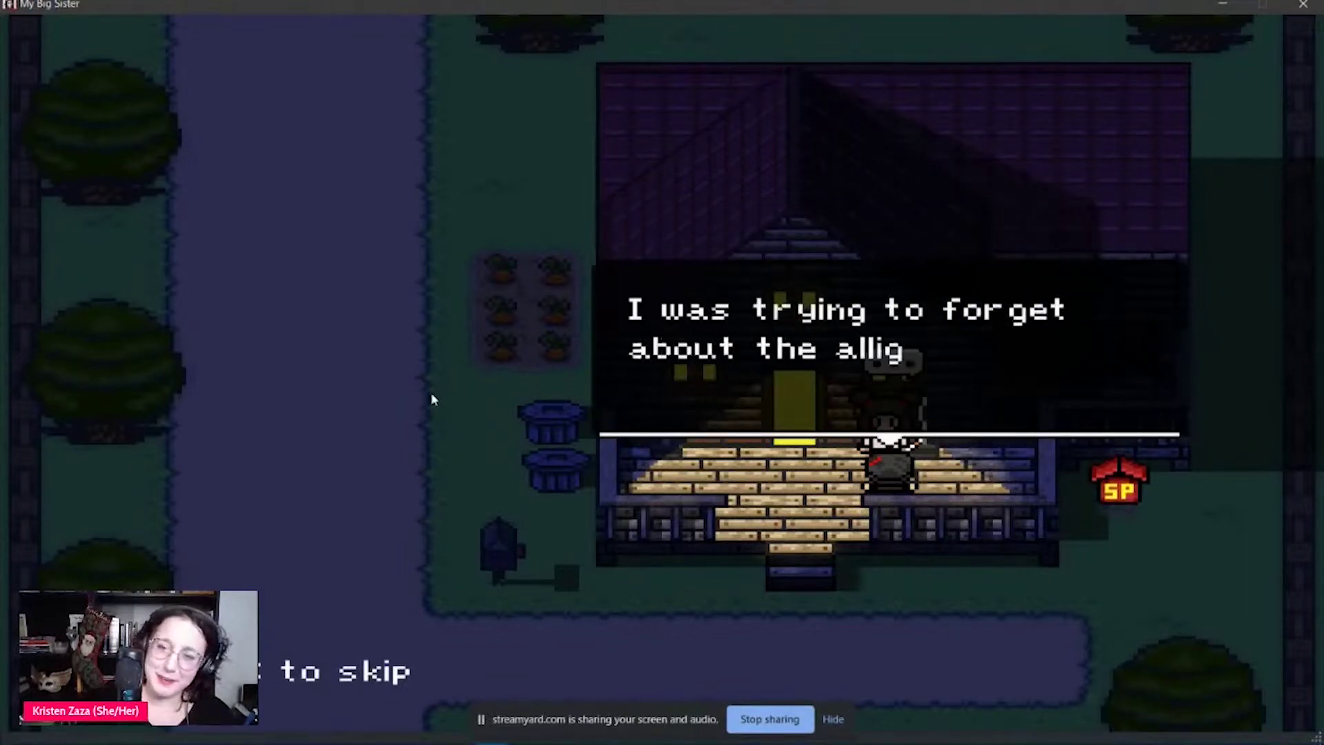
key("z")
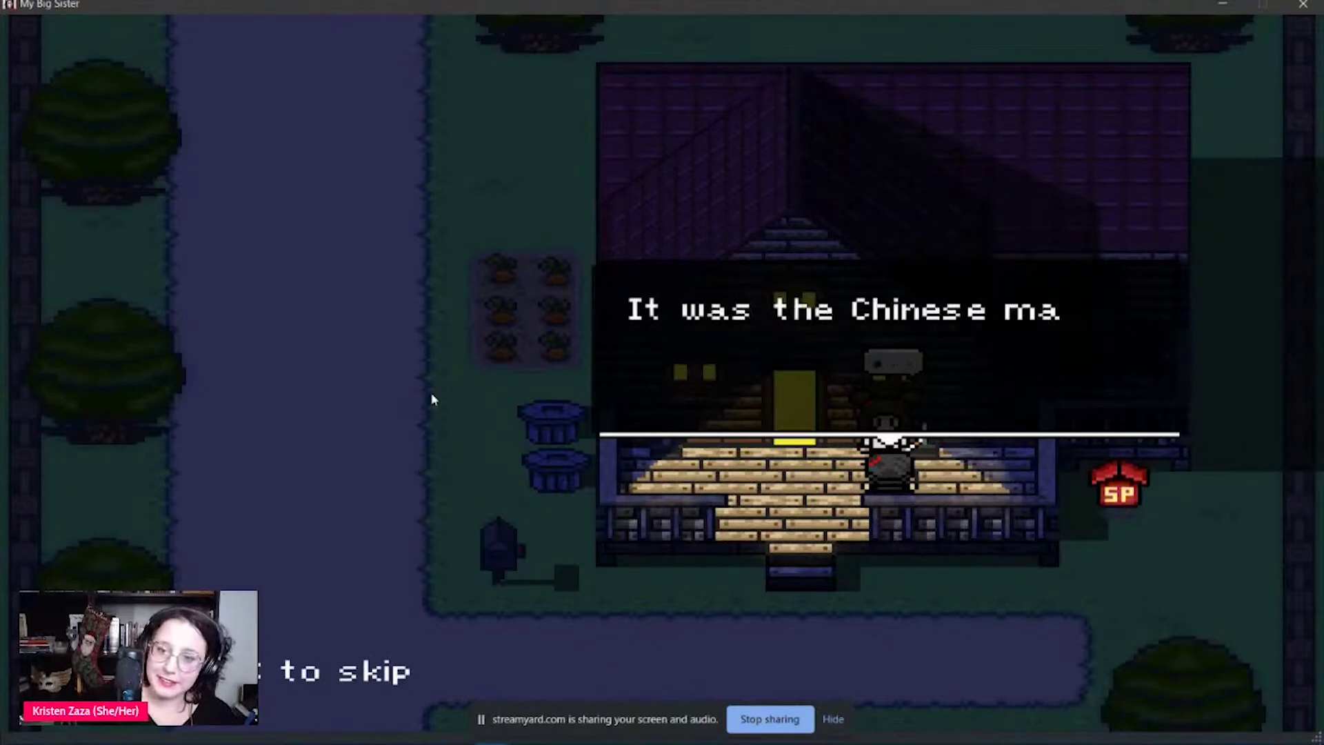
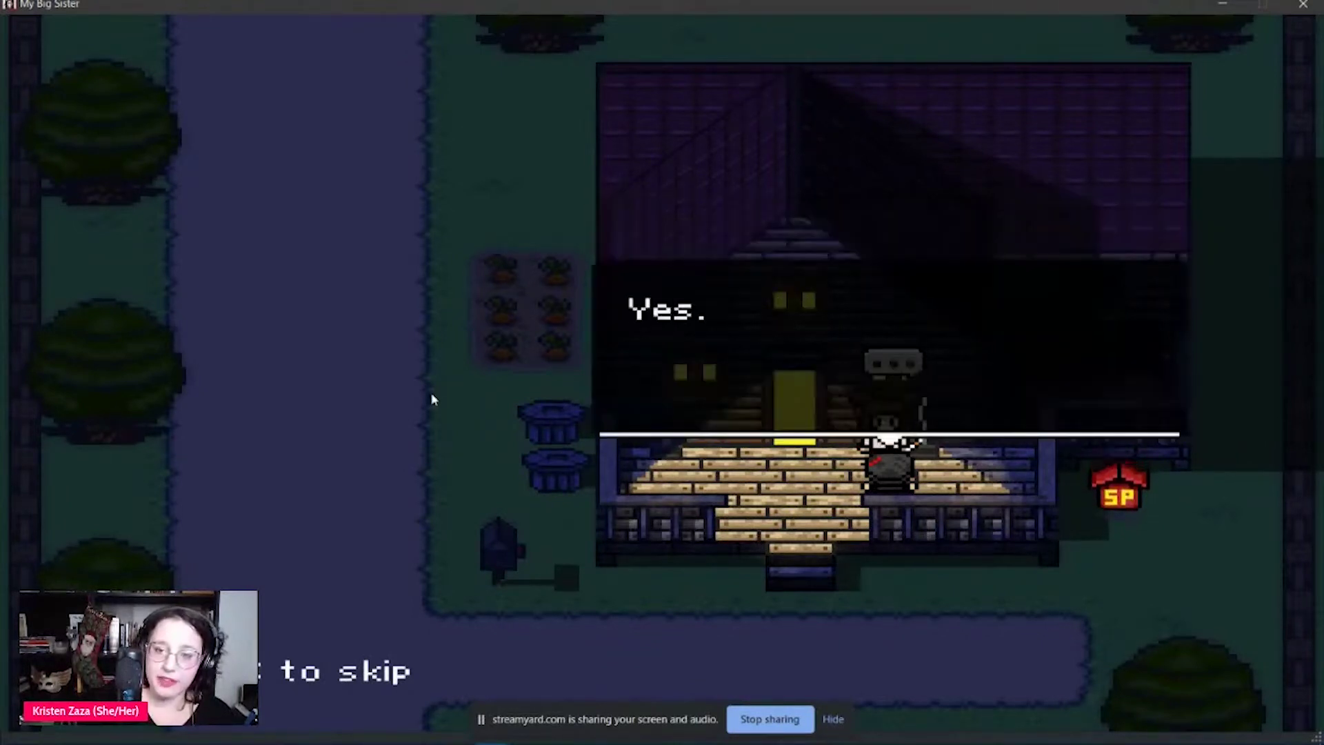
- Read through the porch conversation with the big sister up to the closing goodbye
key("z")
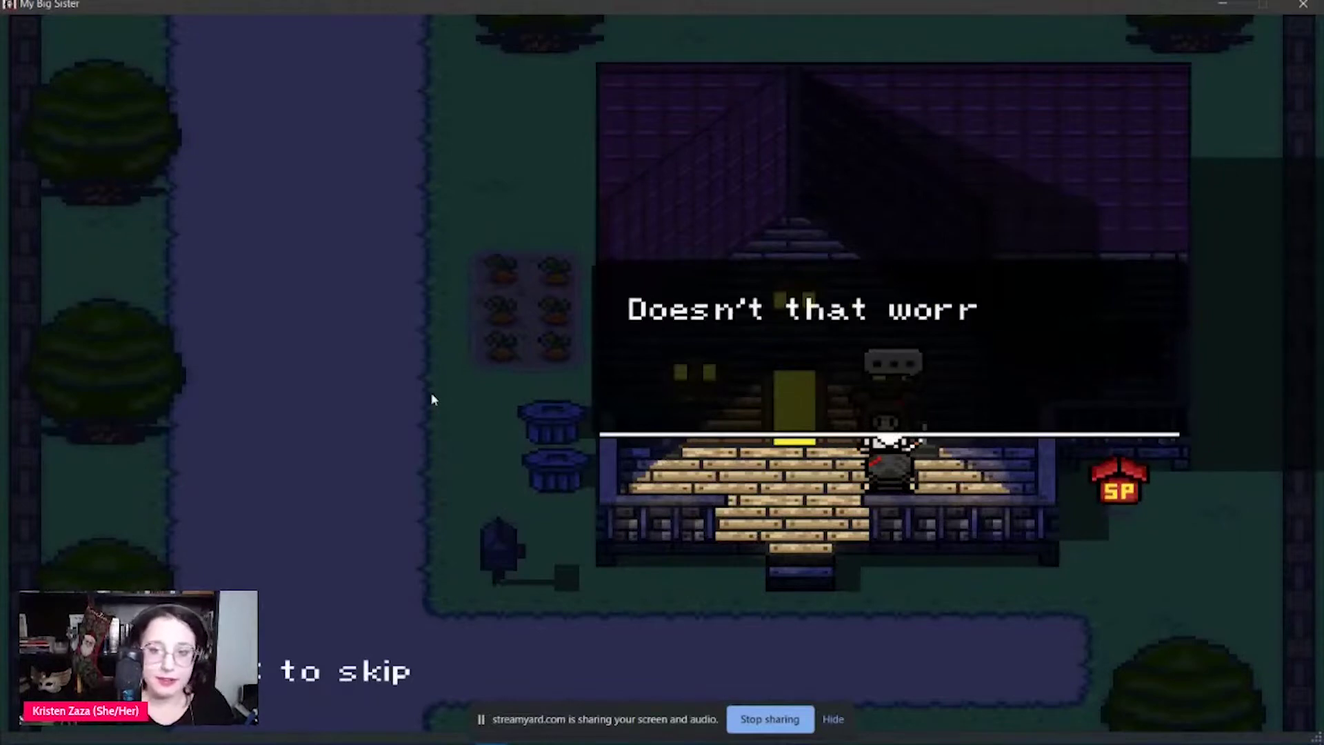
key("z")
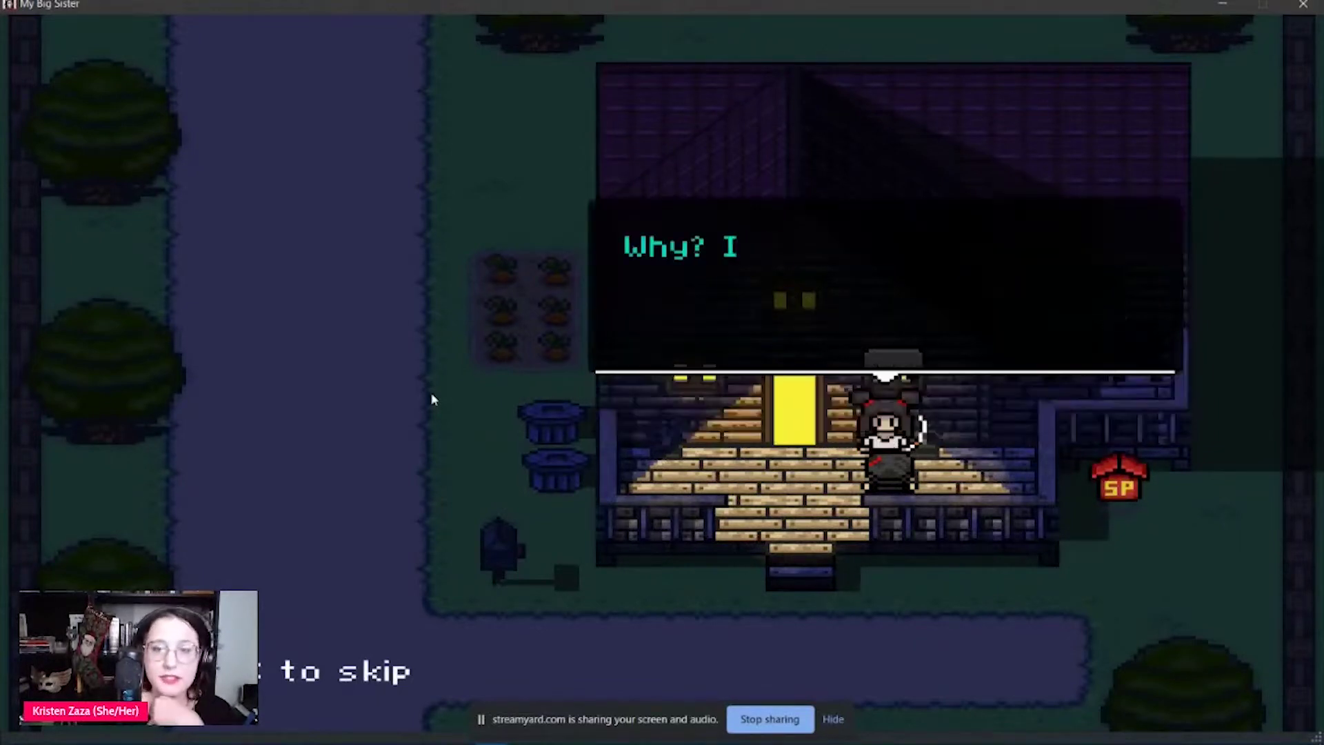
key("z")
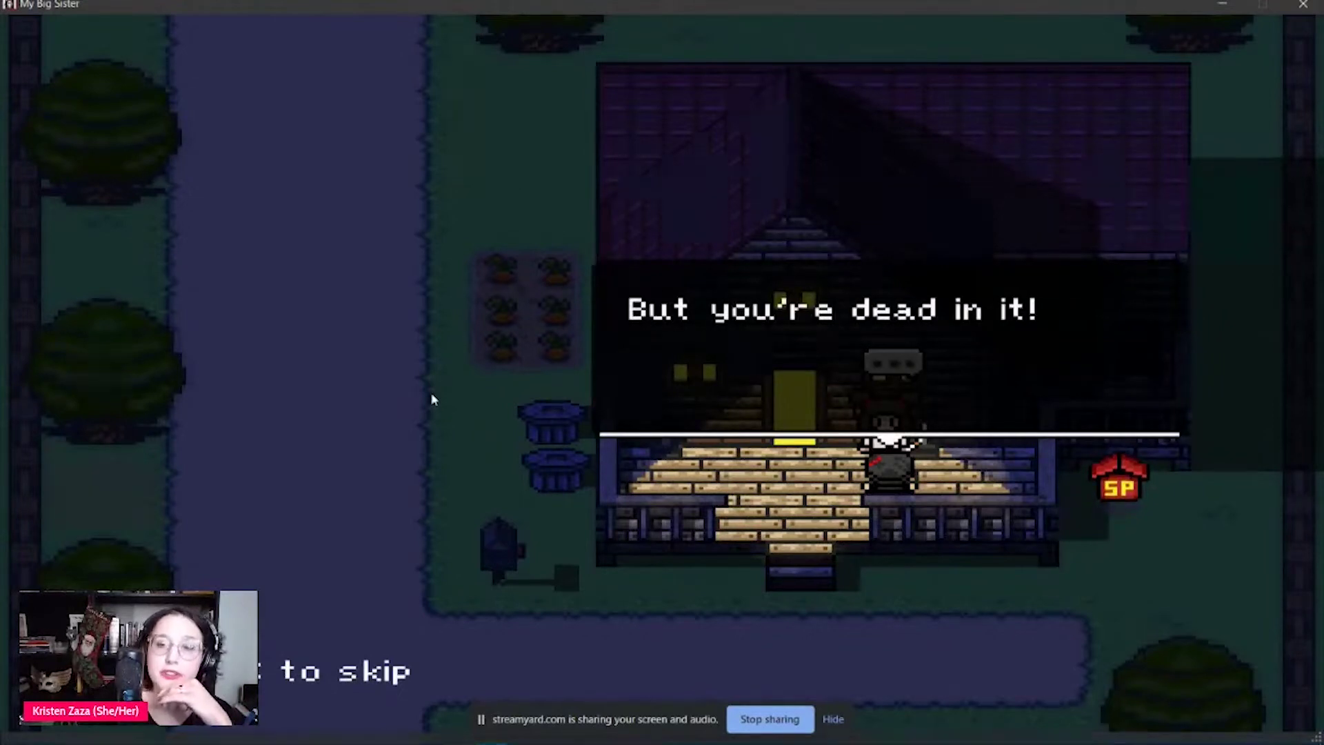
key("z")
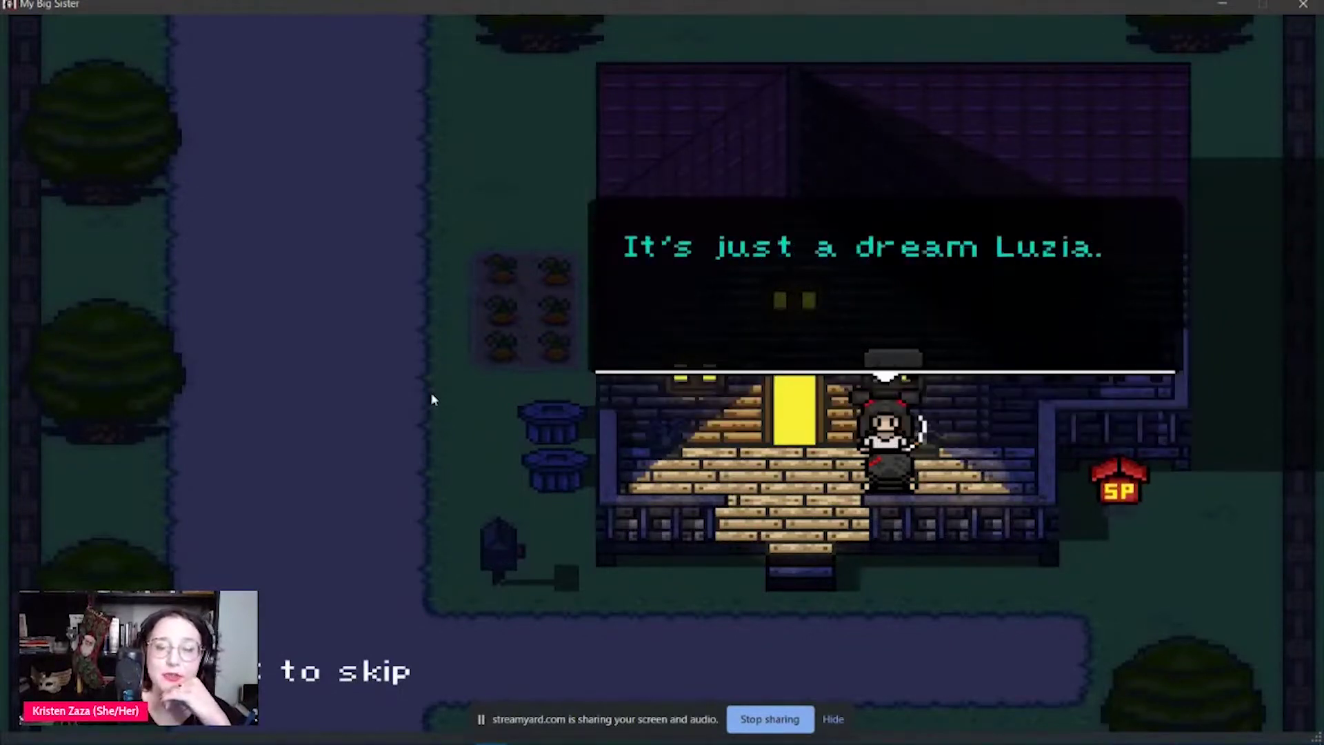
key("z")
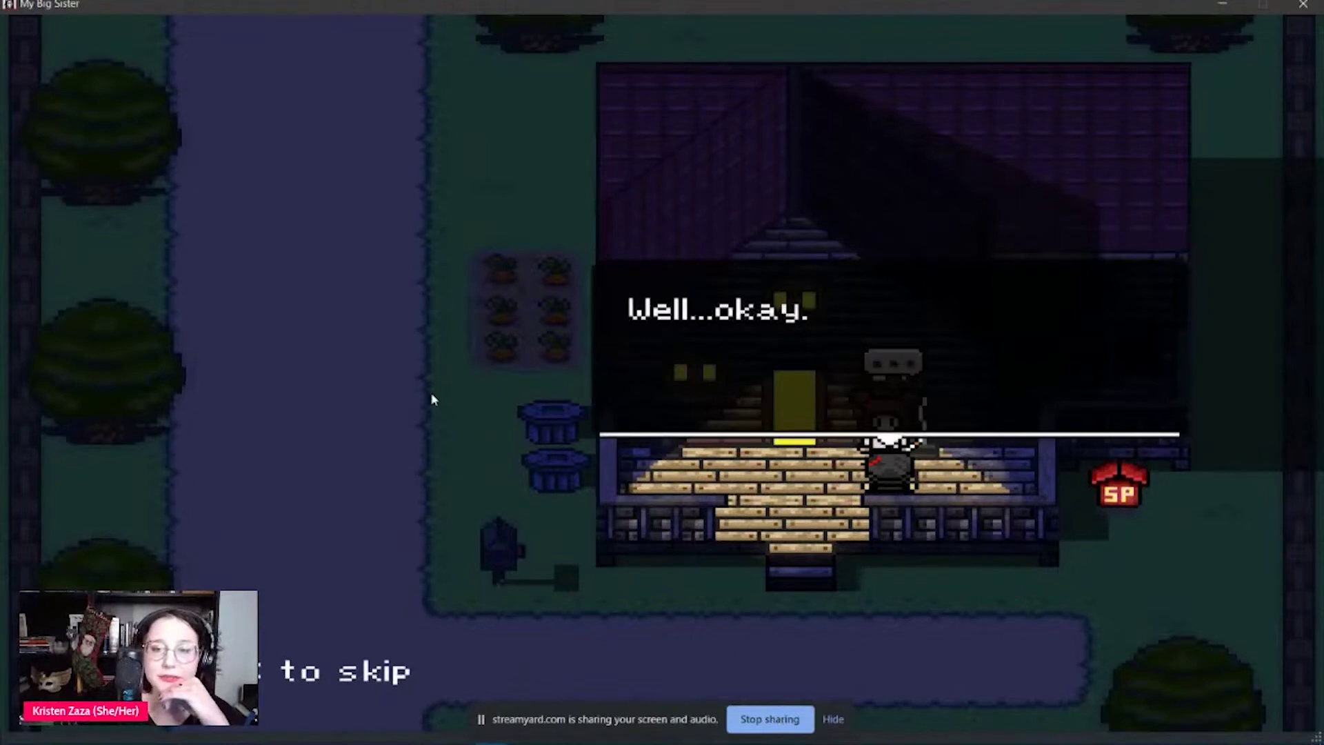
key("z")
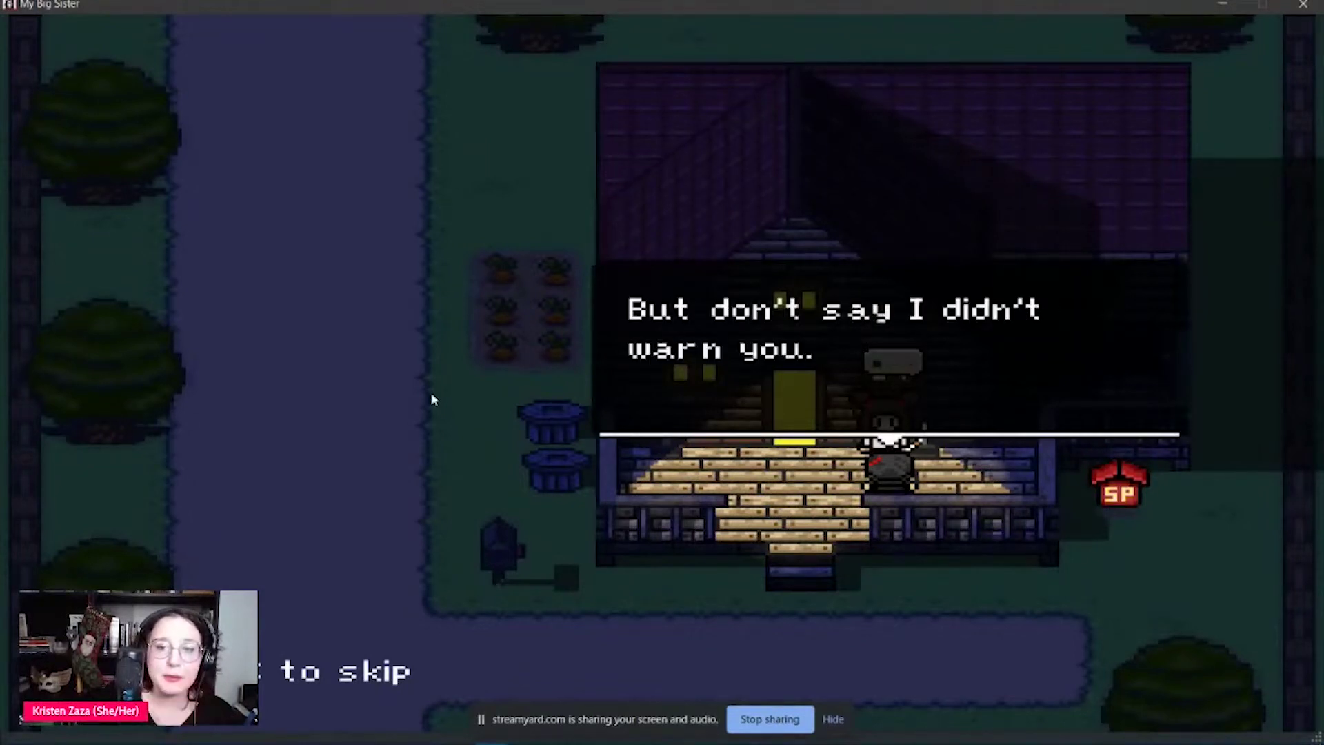
key("z")
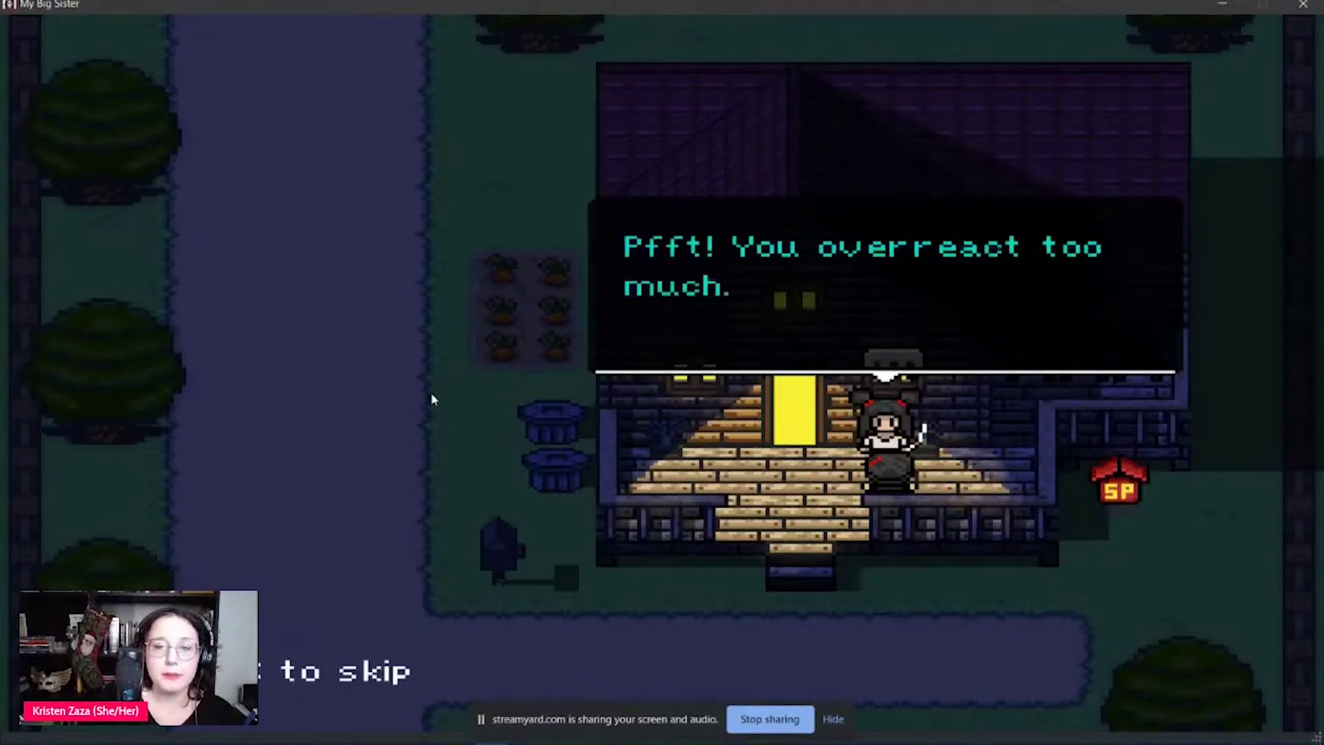
key("z")
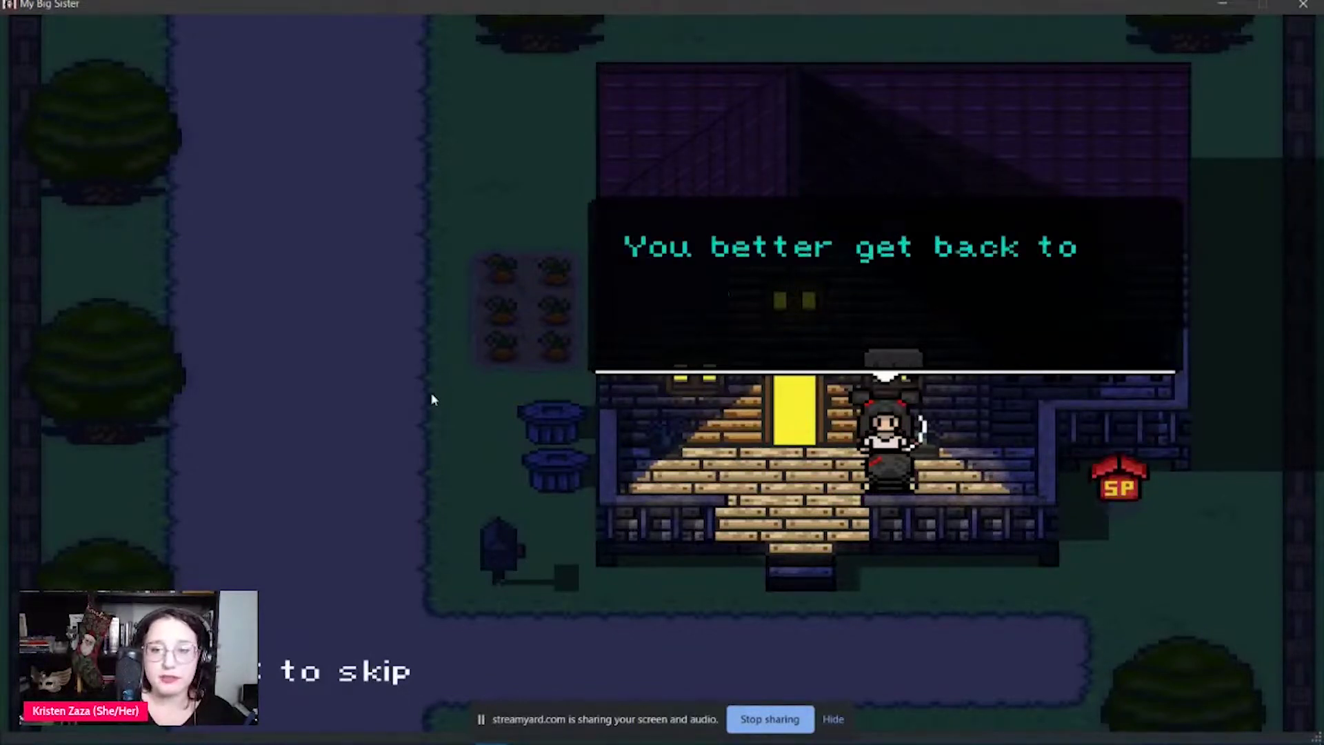
key("z")
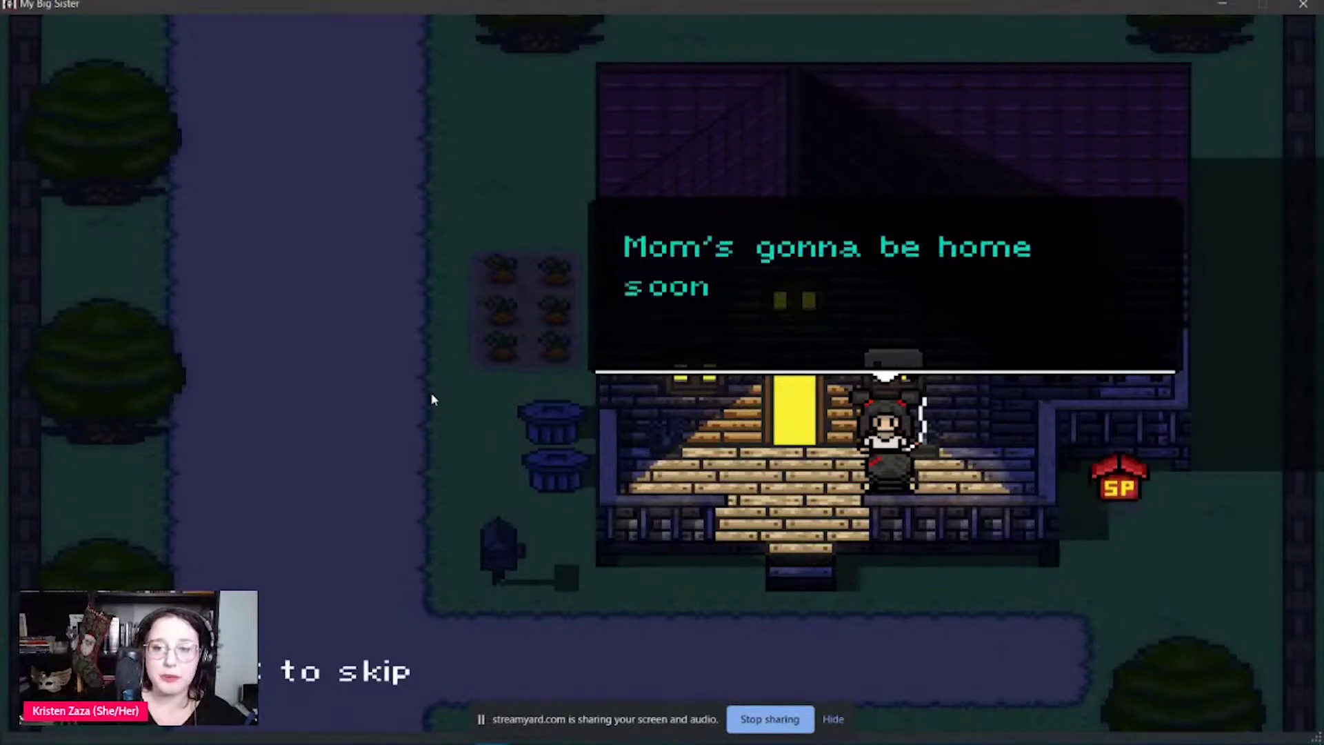
key("z")
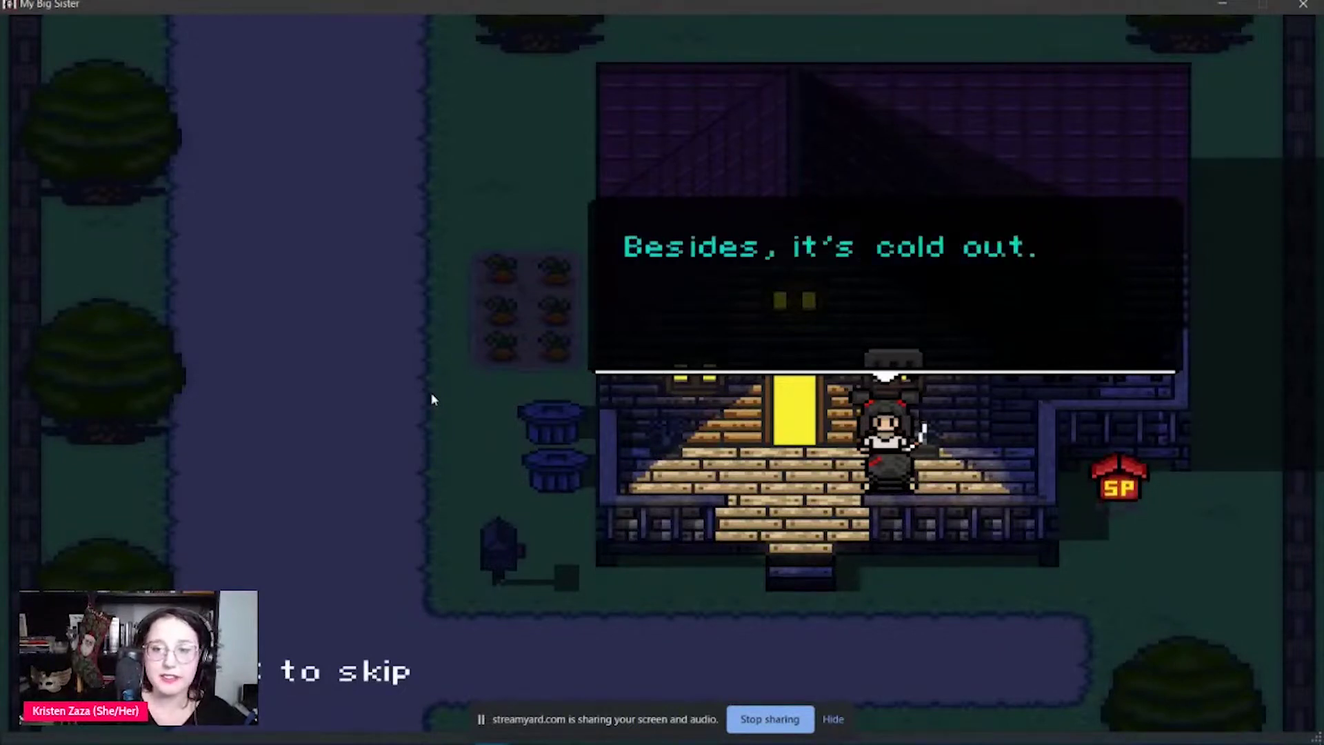
key("z")
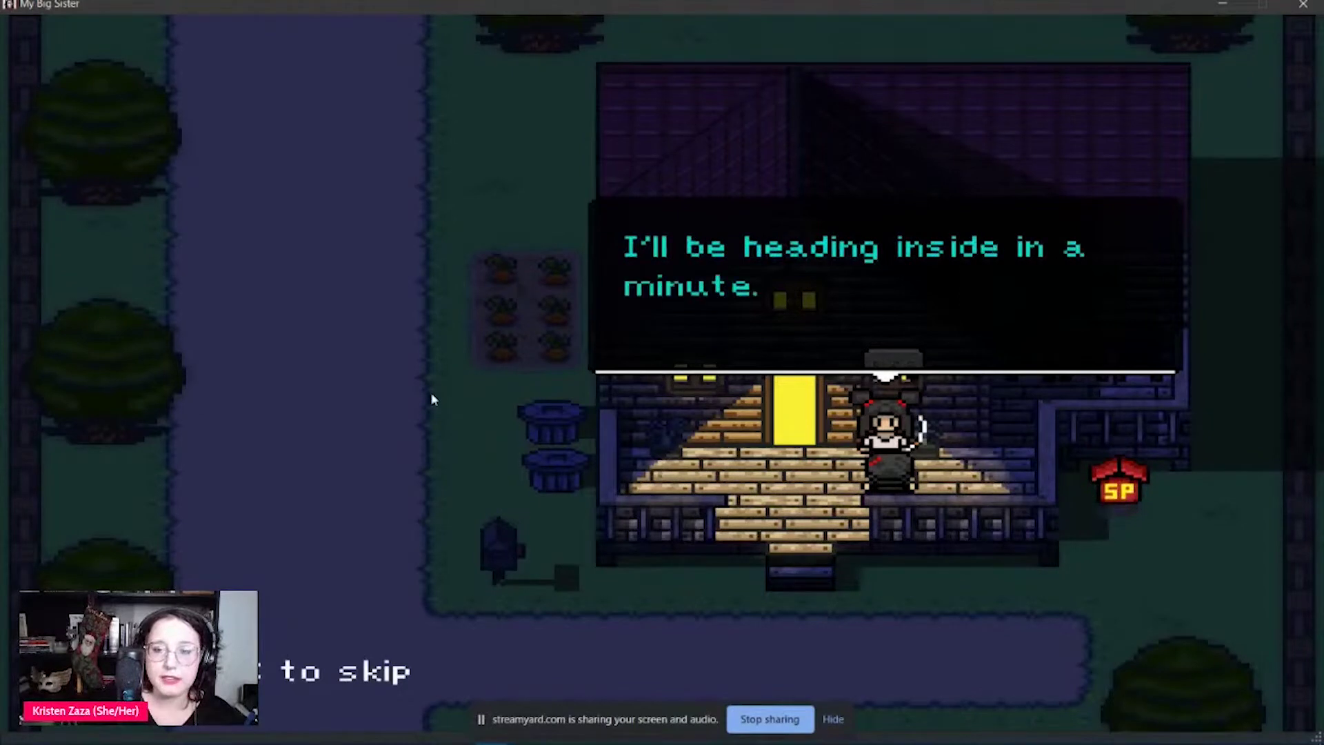
key("z")
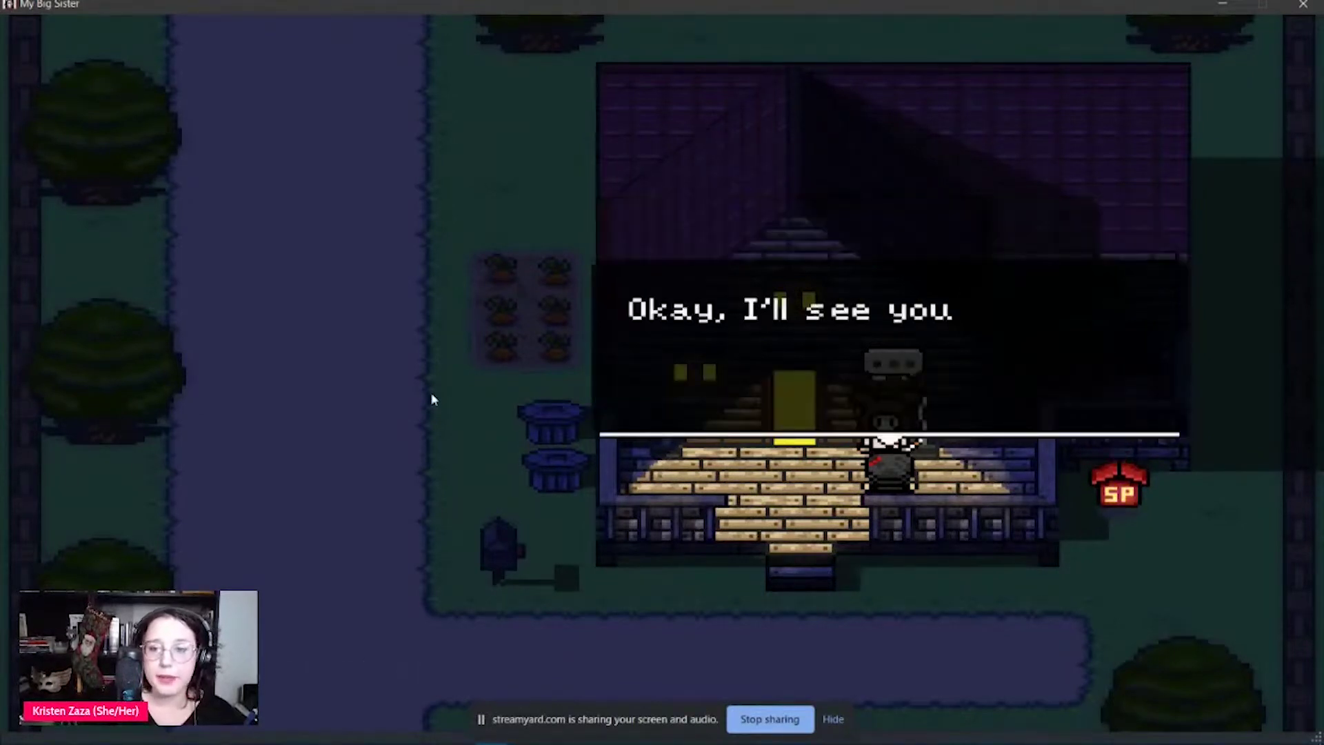
key("z")
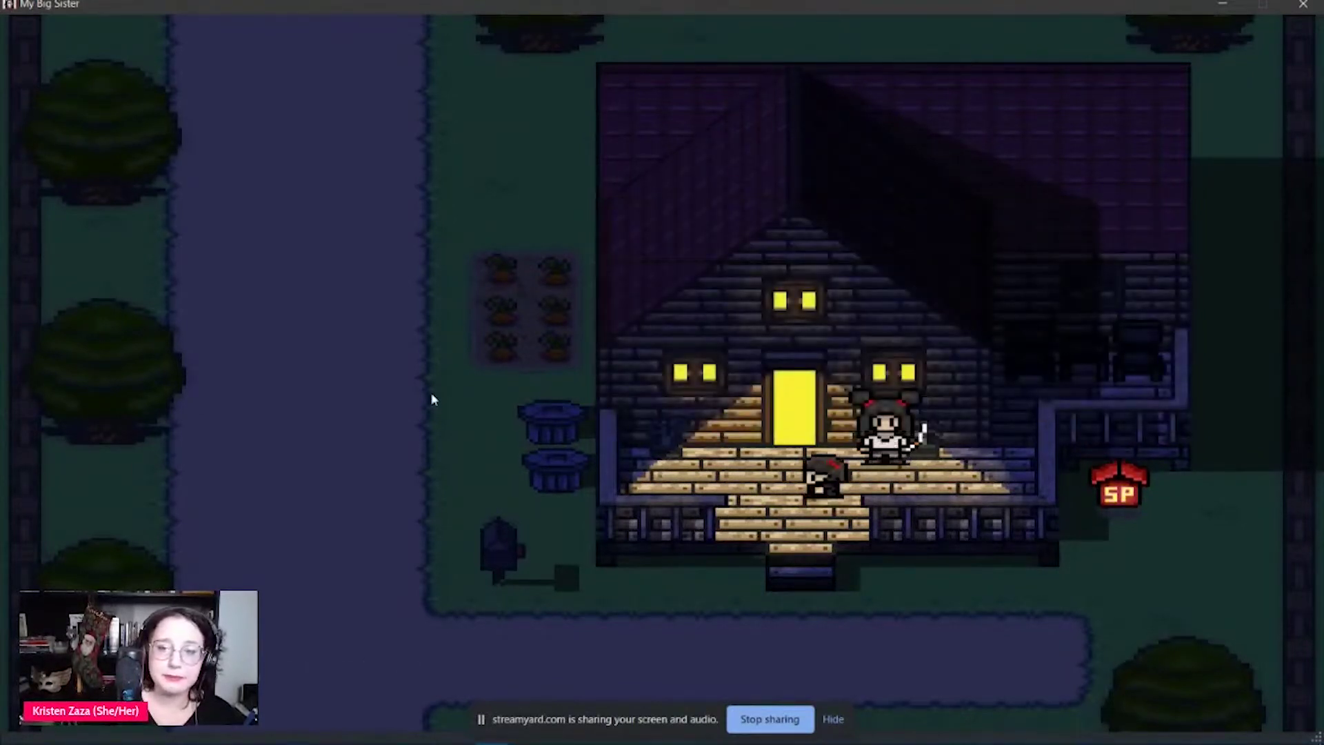
- Walk the little sister off the porch to the red SP save marker
key("Down")
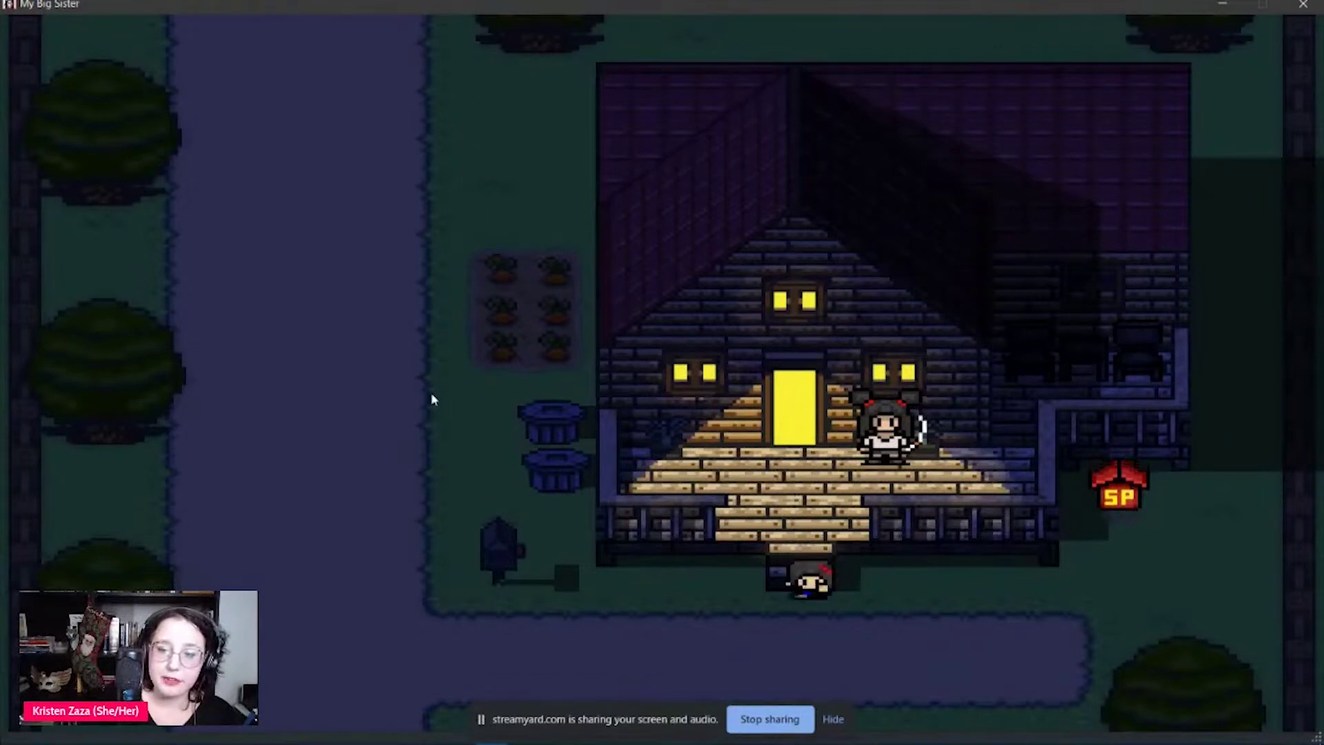
key("Right")
key("Up")
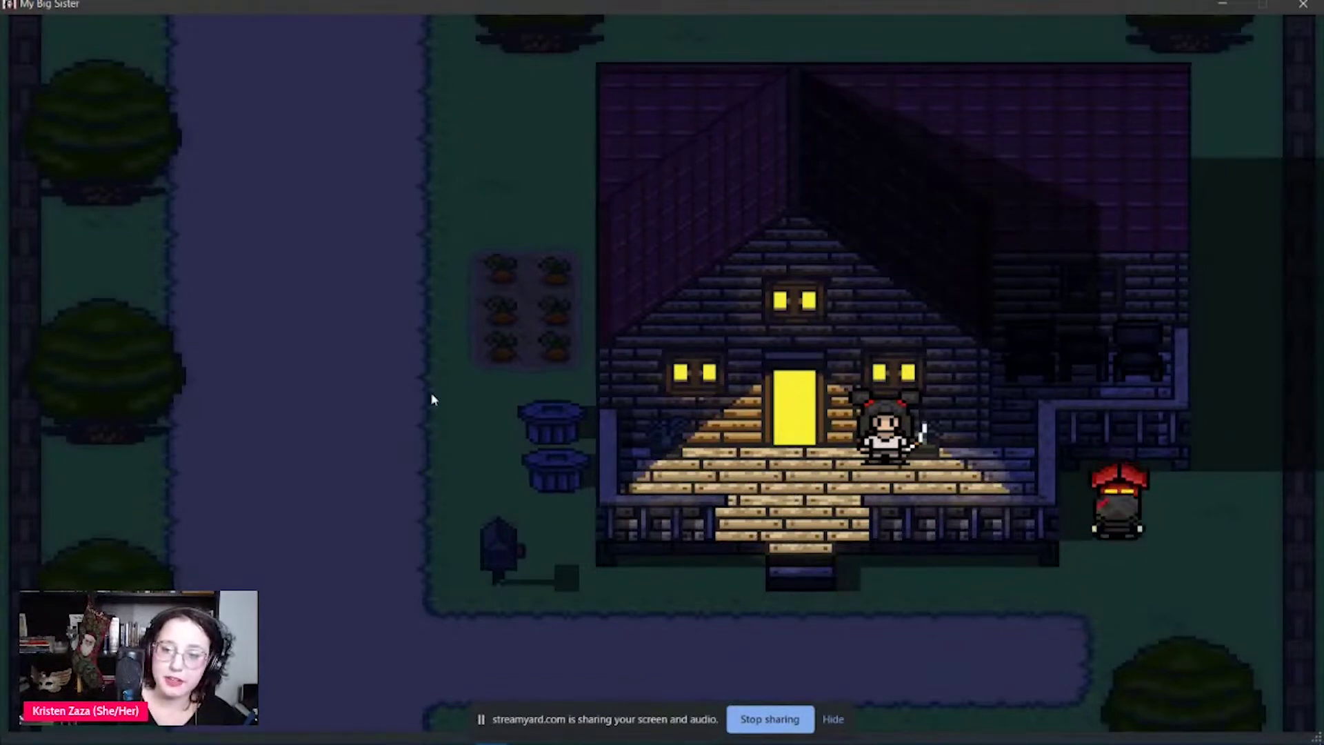
key("Down")
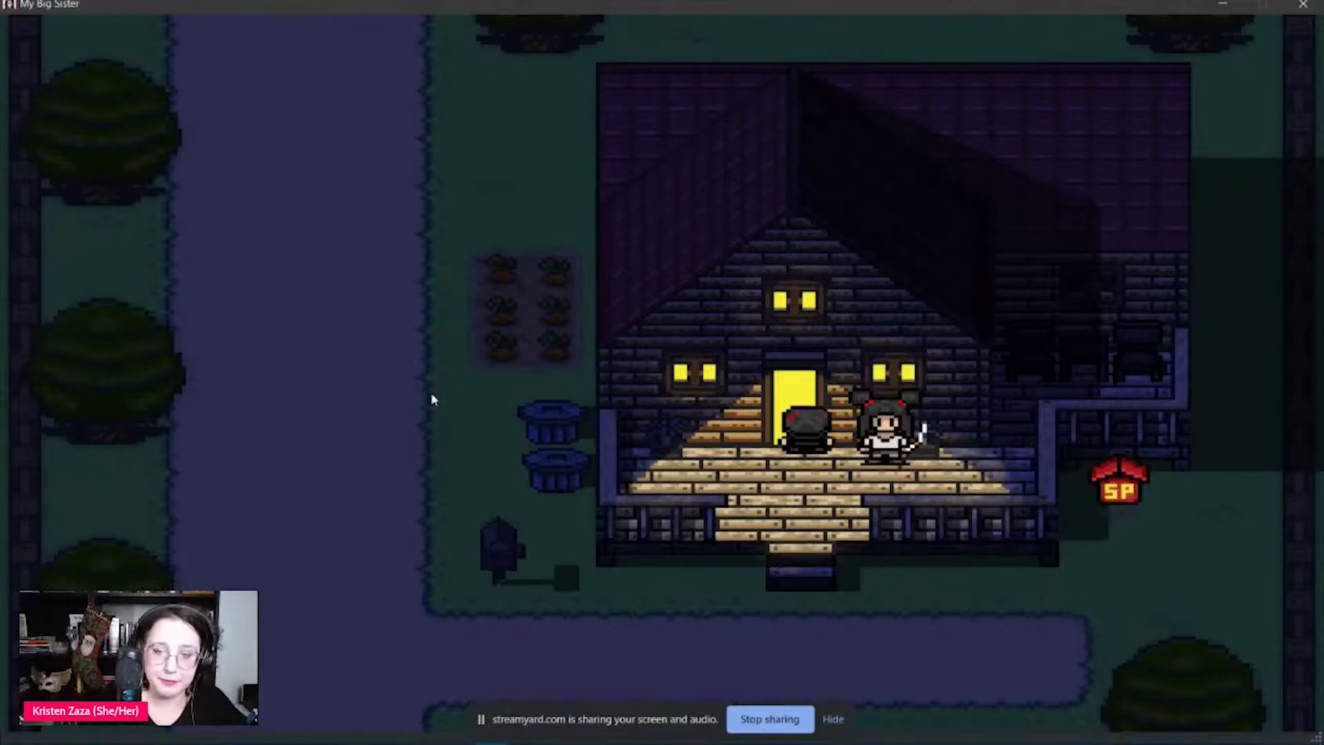
- Enter the house and walk down the hallway into the living room
key("Up")
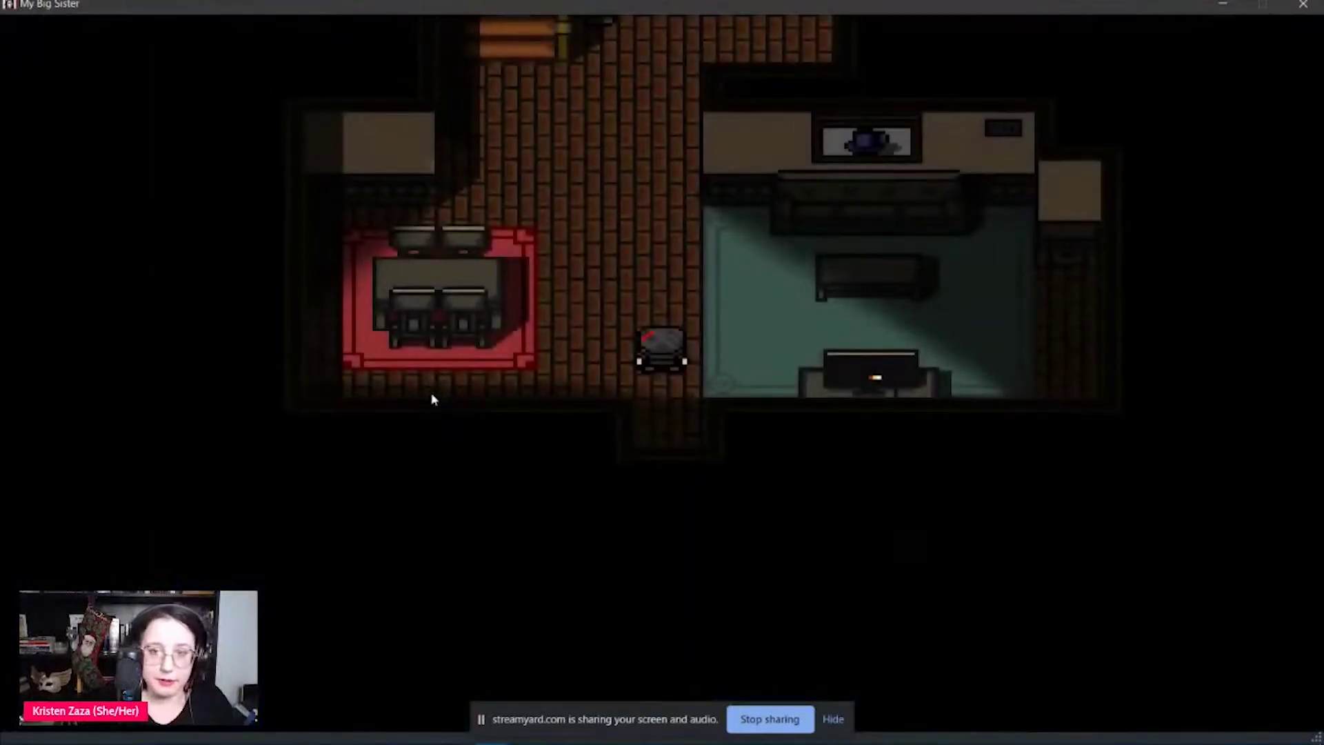
key("Up")
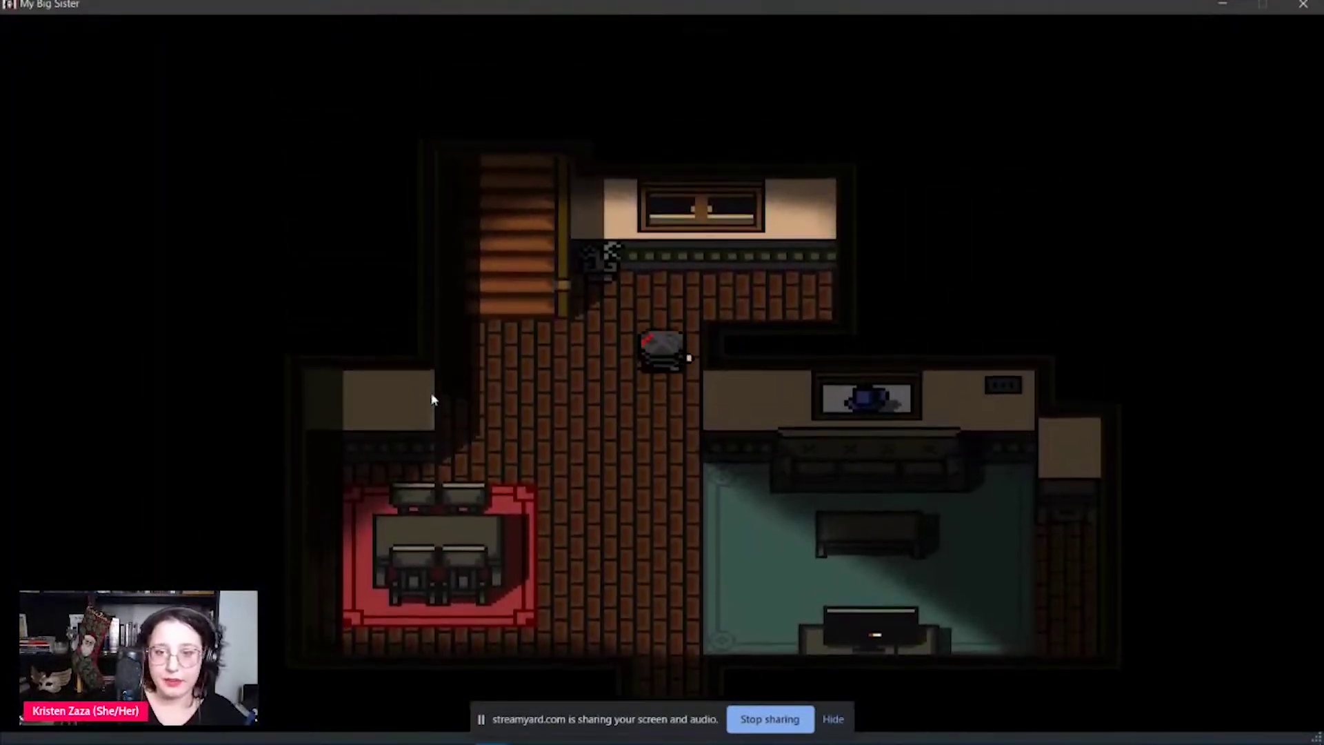
key("Down")
key("Right")
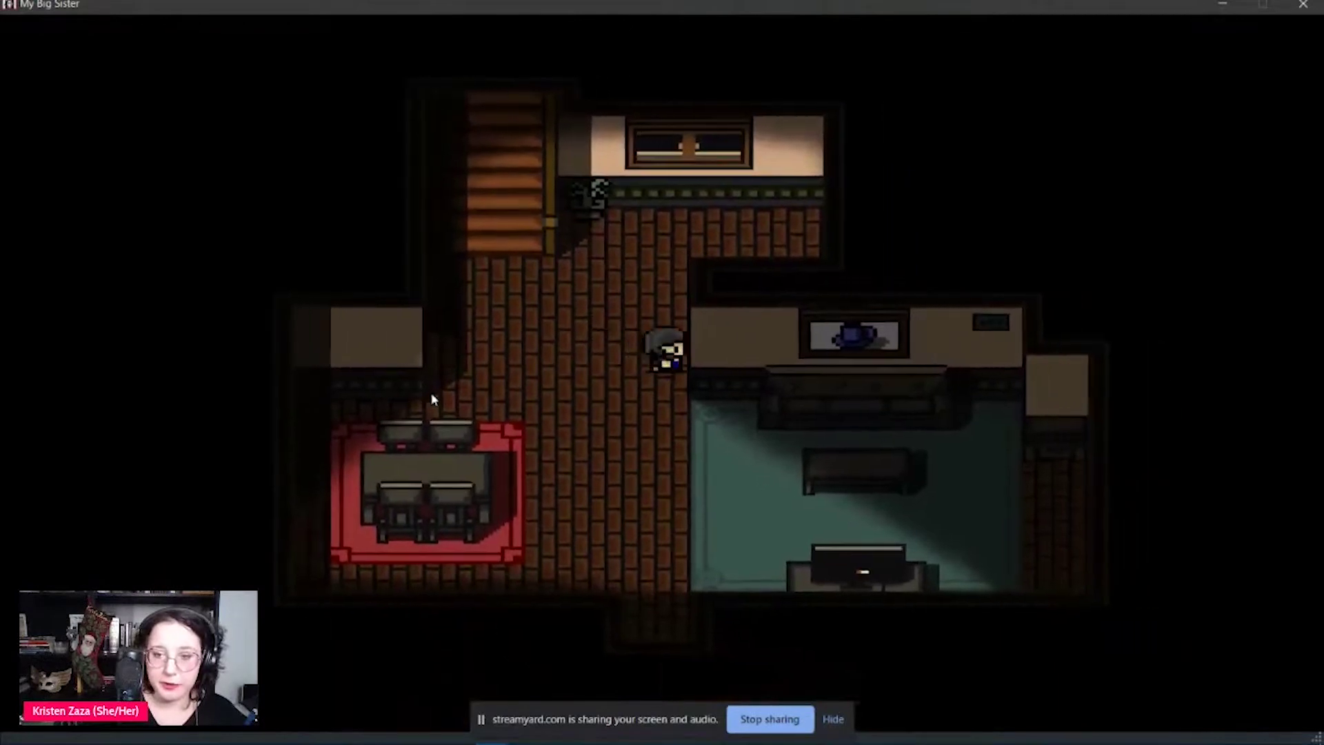
key("Right")
key("Down")
key("Right")
key("Down")
- Inspect the TV and dismiss the girl's remark about it
key("Left")
key("Return")
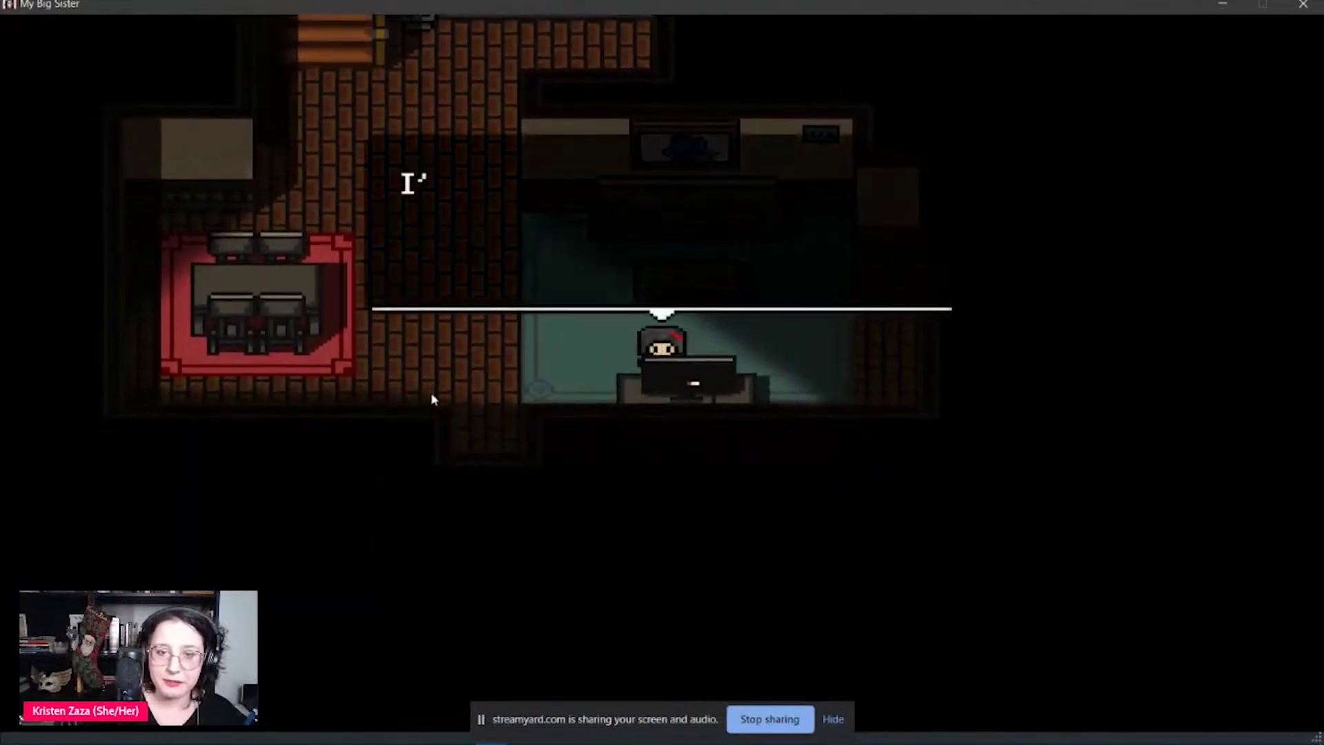
key("Return")
key("Up")
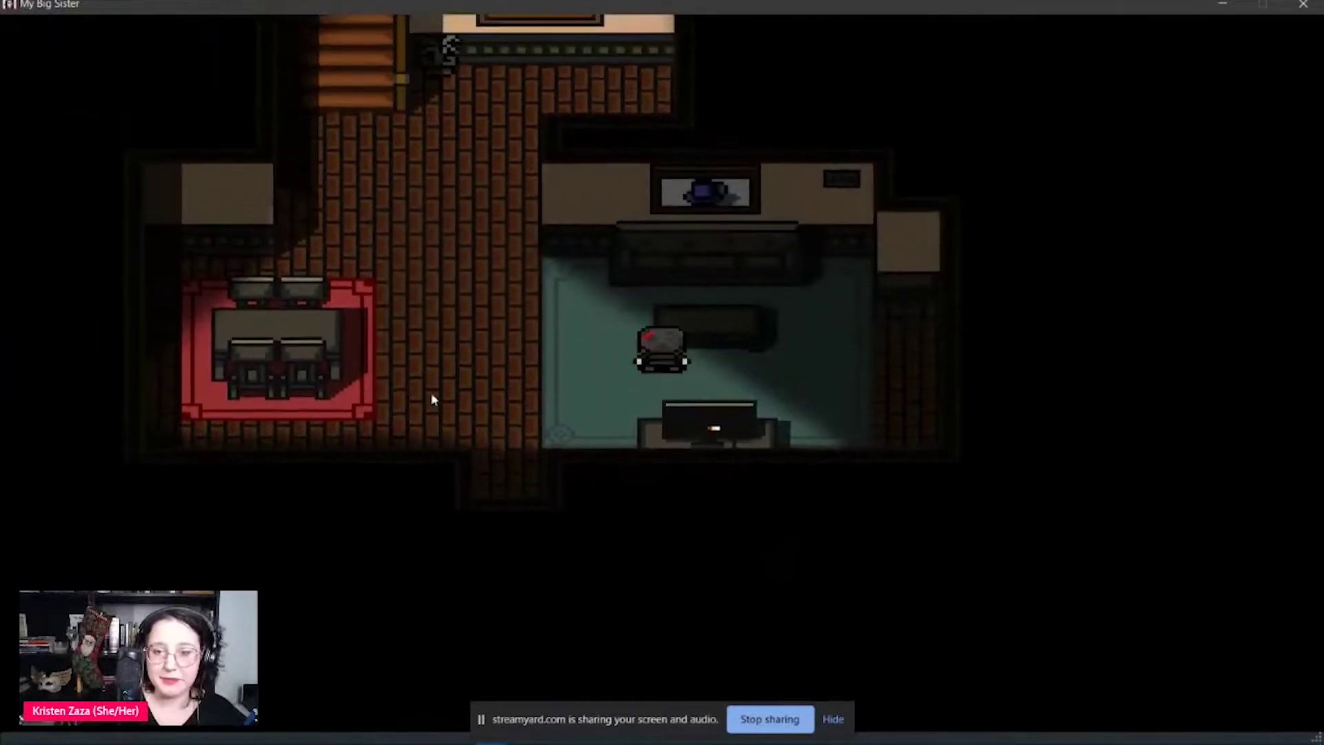
- Walk out of the living room and climb the staircase to the upper floor
key("Left")
key("Up")
key("Left")
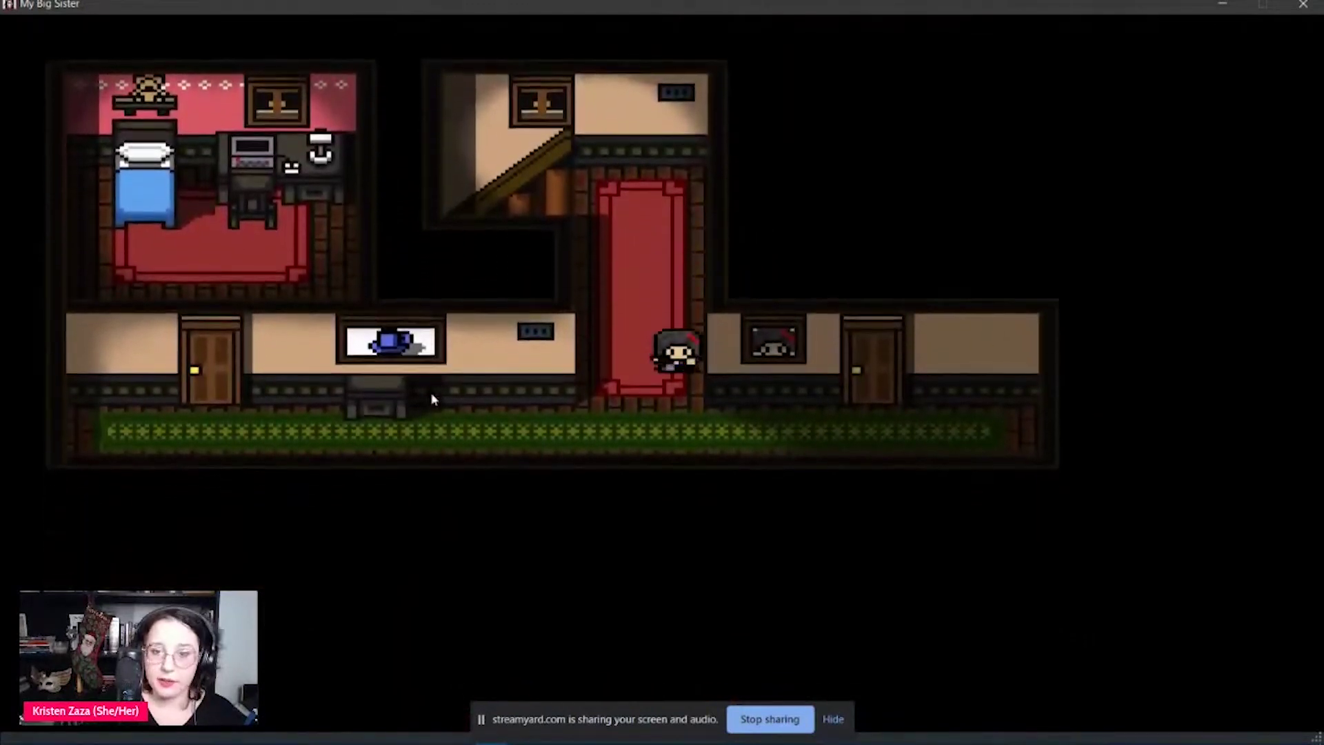
- Inspect the right-hand upstairs door, which leads to the sister's room she shouldn't enter
key("Right")
key("Right")
key("Up")
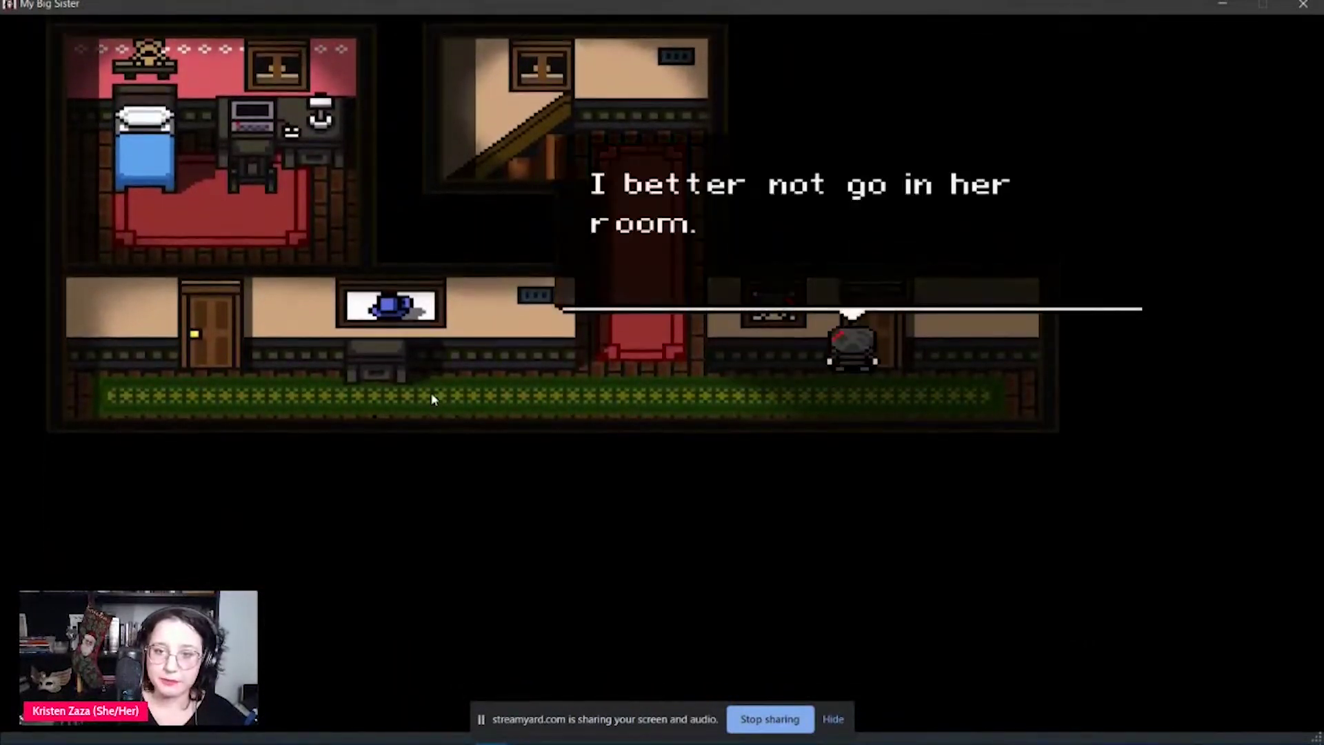
key("z")
key("z")
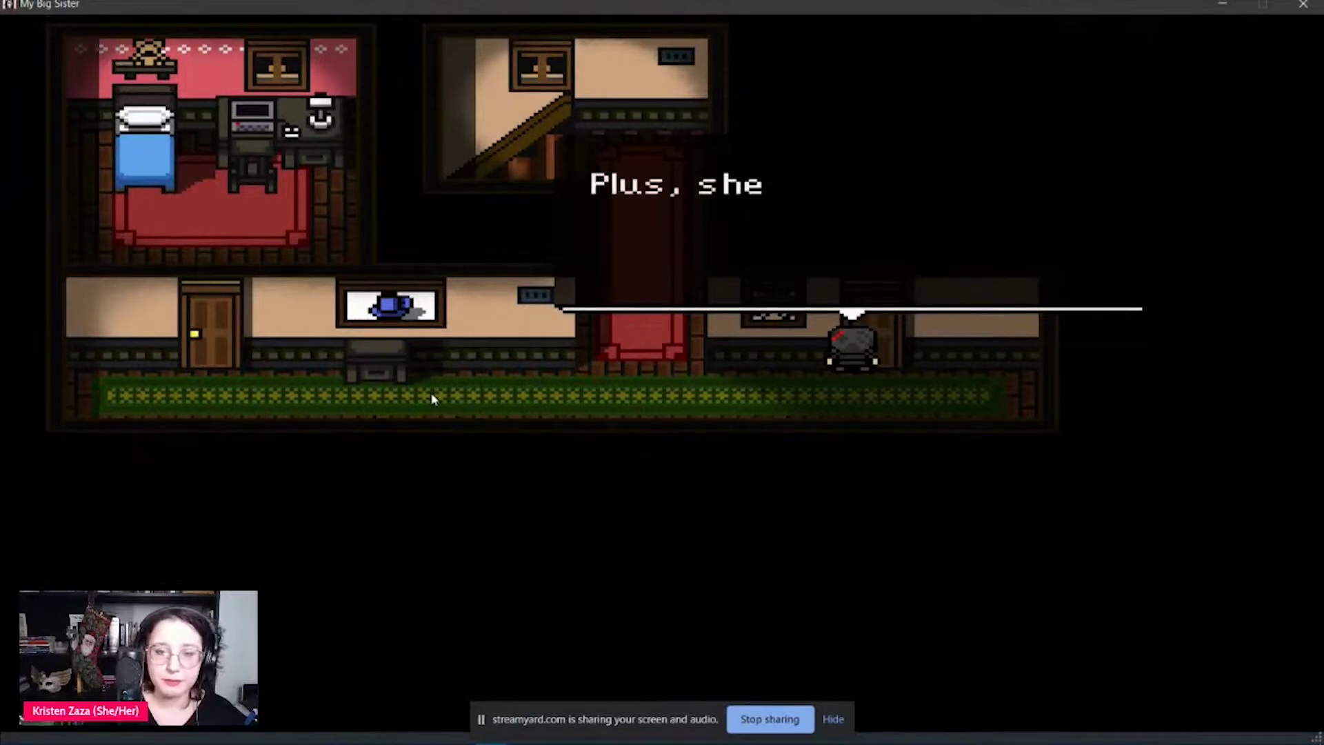
key("z")
- Check the left bedroom door, decide on a glass of milk, and return to the stair carpet
key("Left")
key("Left")
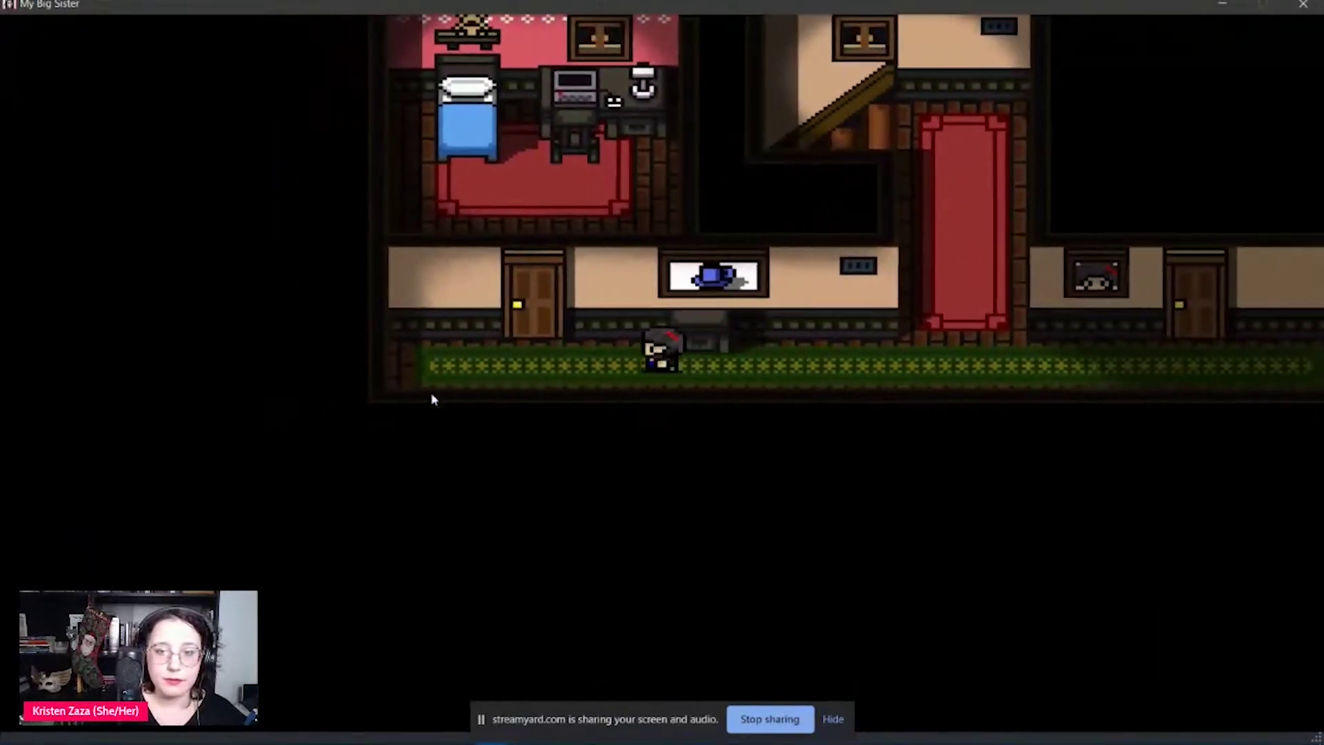
key("Left")
key("Up")
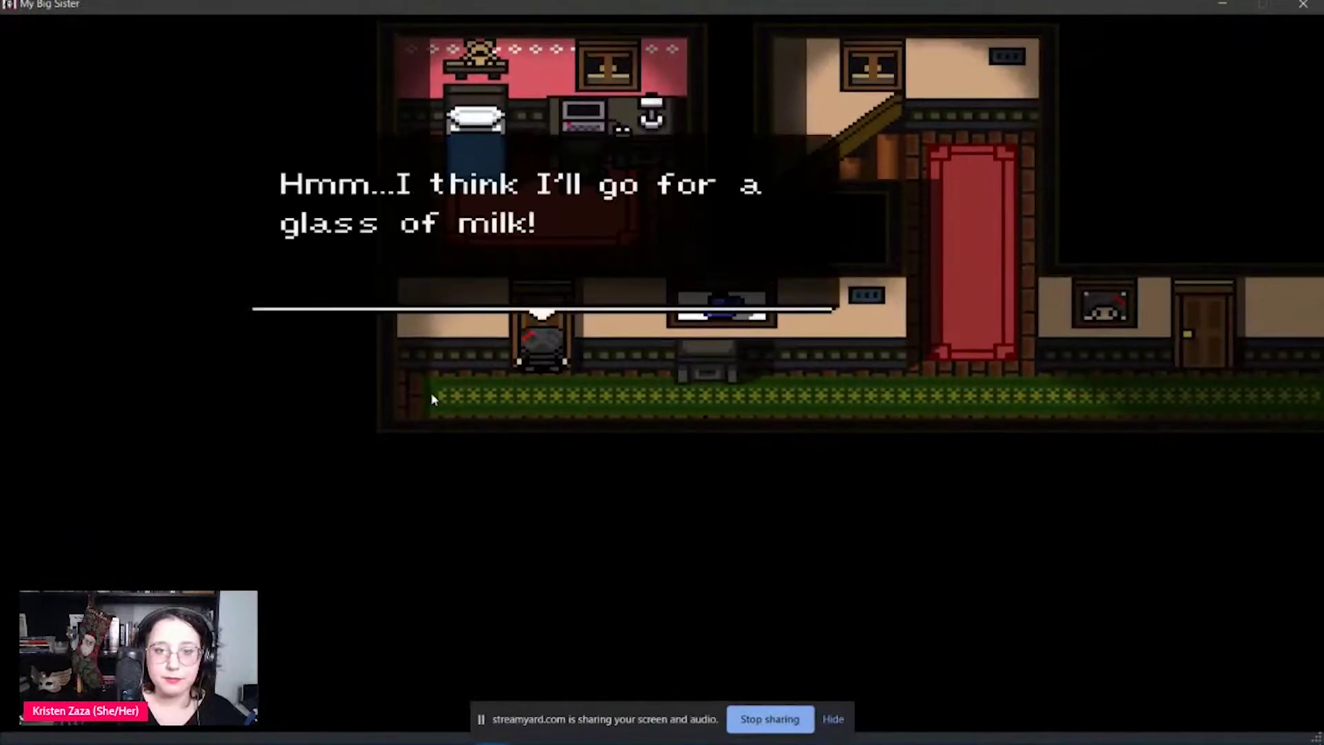
key("z")
key("z")
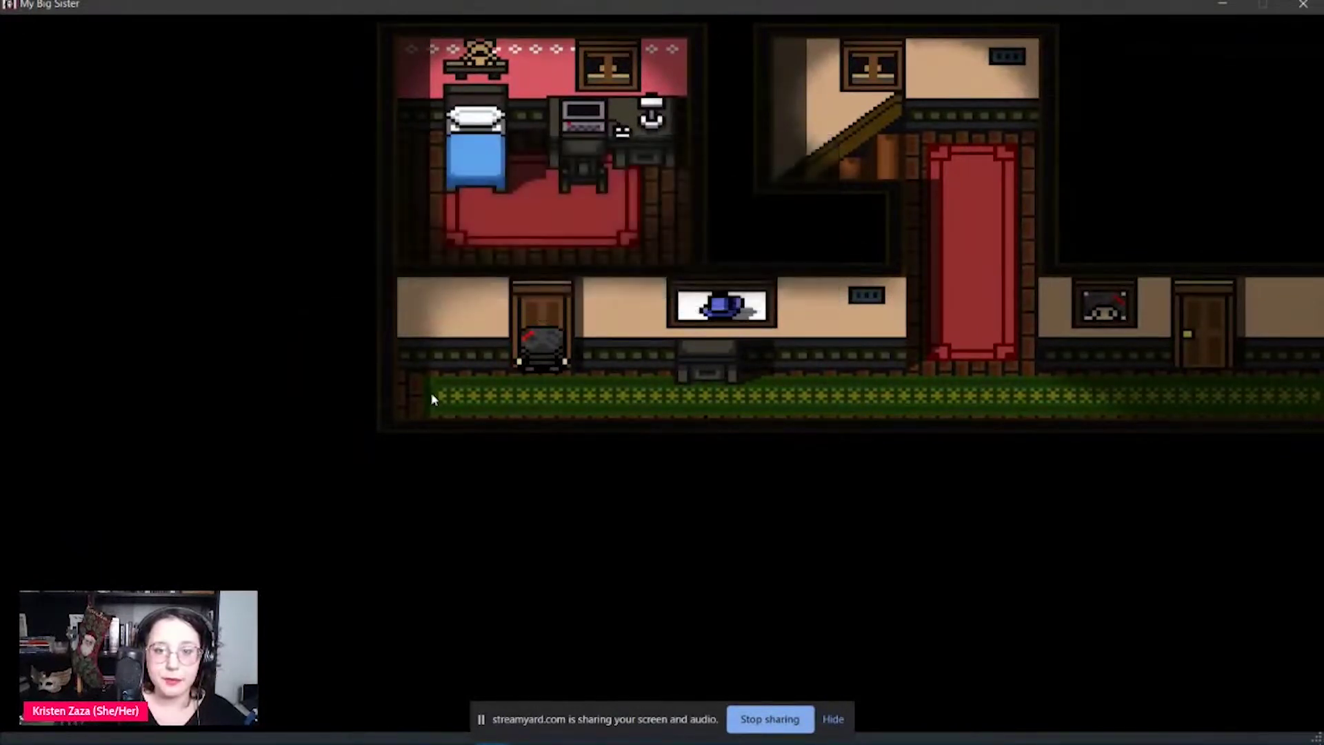
key("Right")
key("Up")
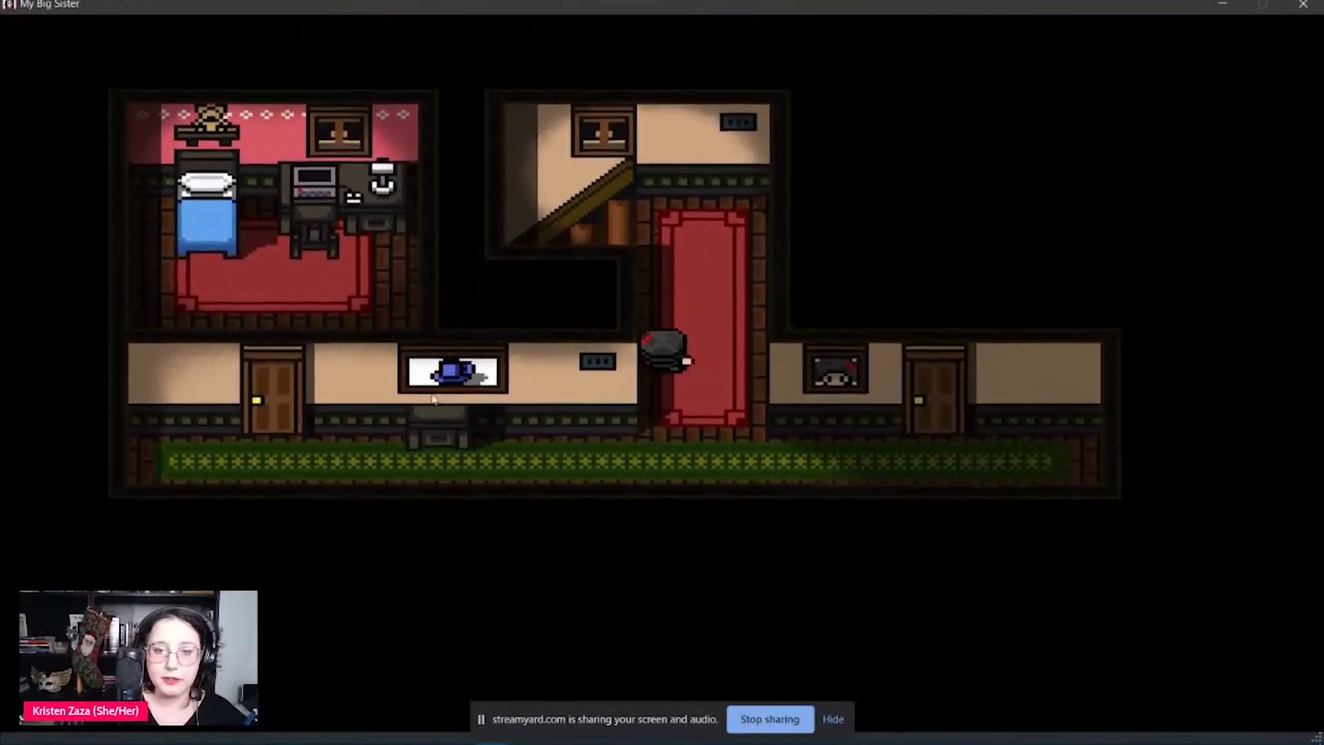
key("Up")
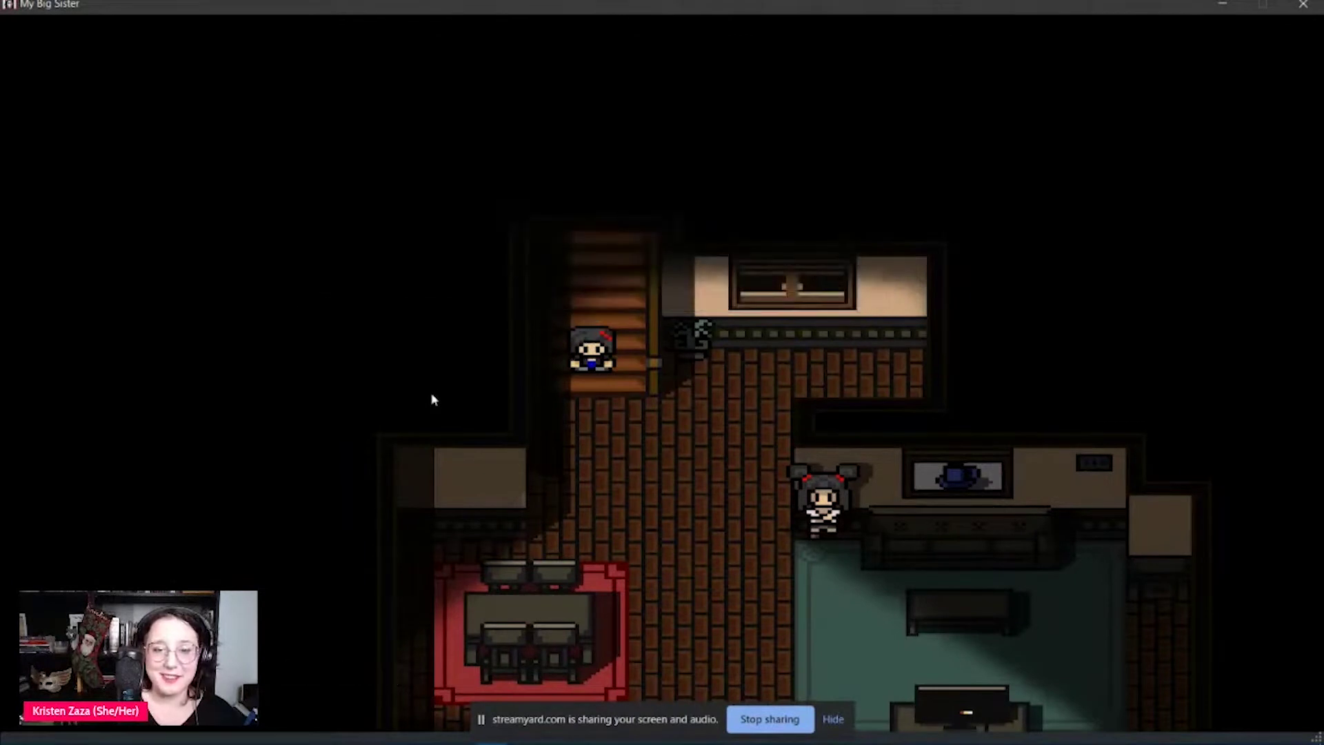
- Walk the girl around the living room and the red dining table, ending beside the sister
key("Down")
key("Right")
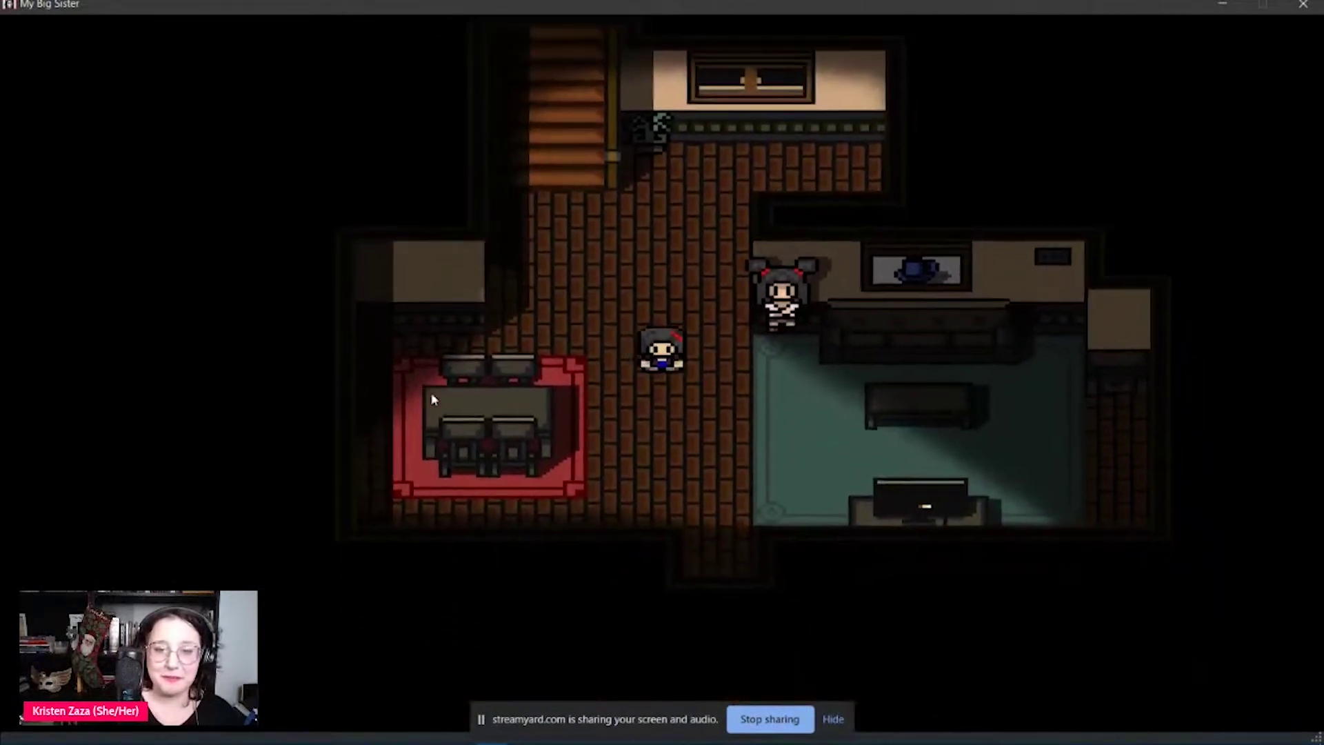
key("Left")
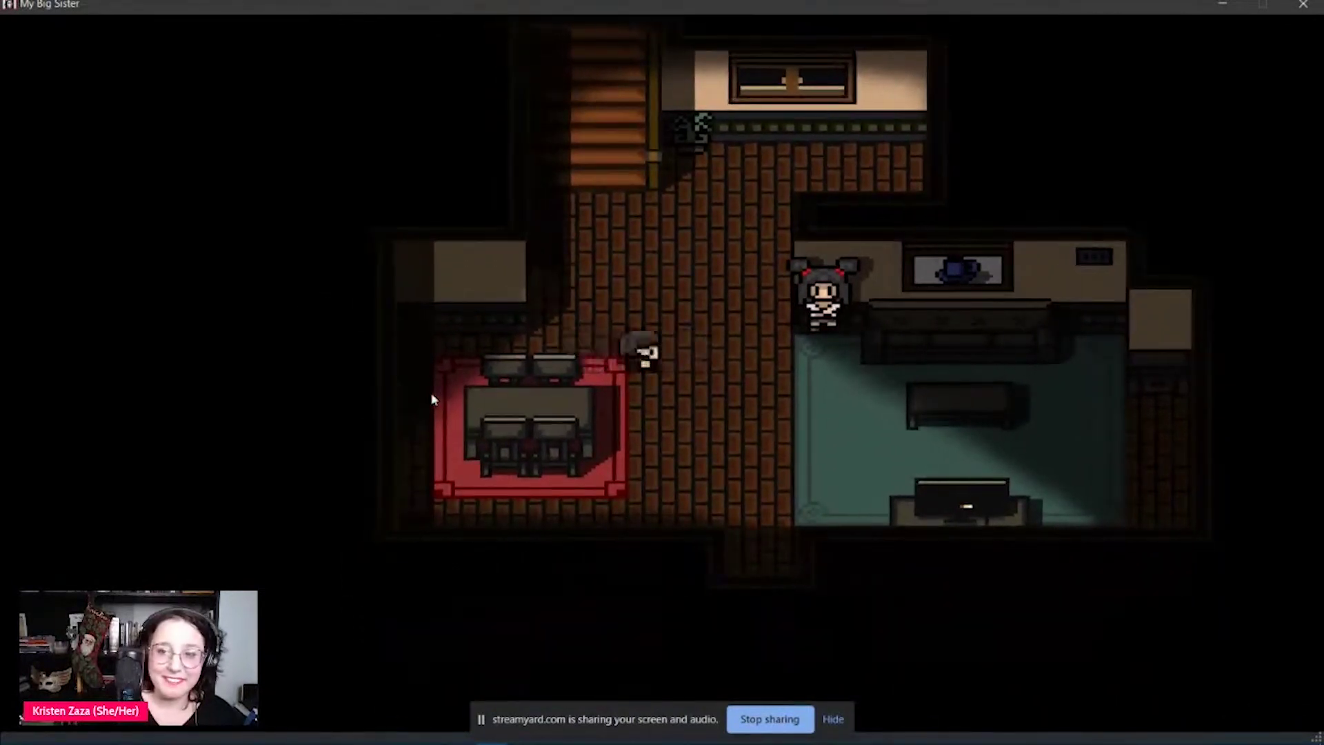
key("Right")
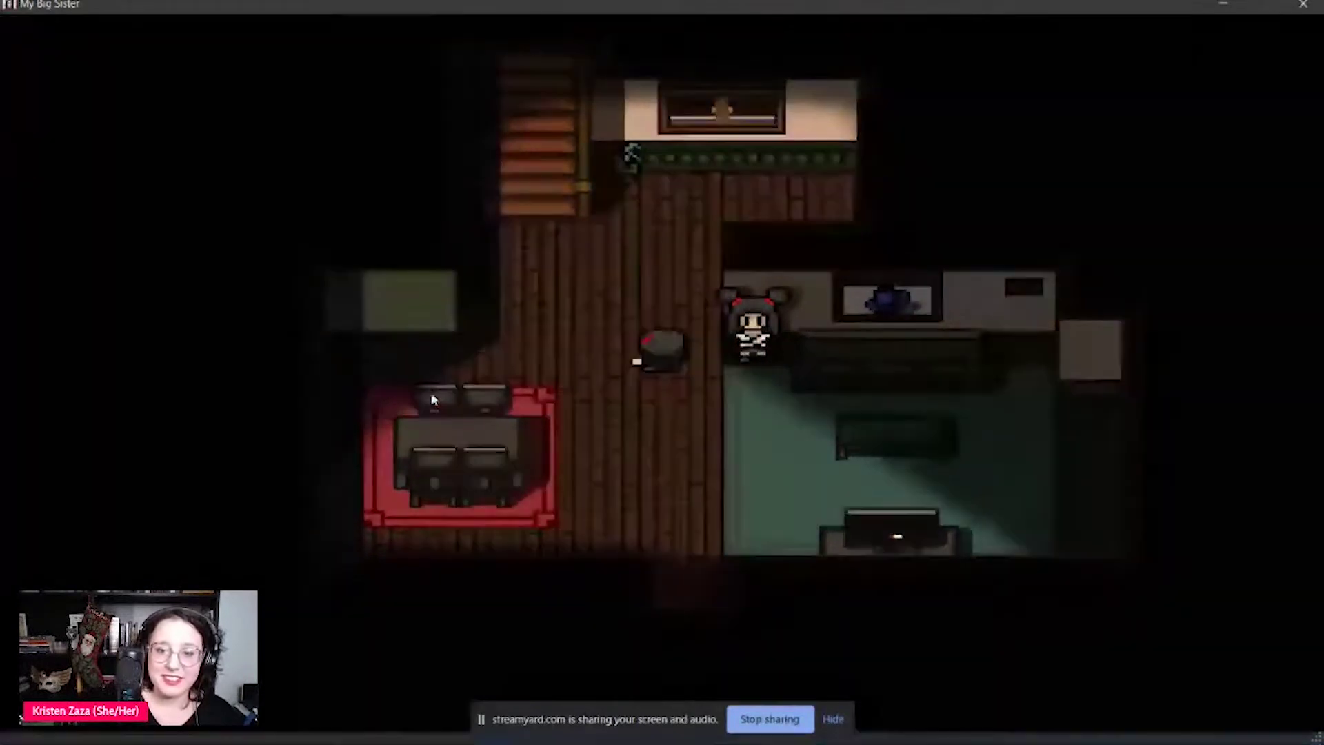
key("Up")
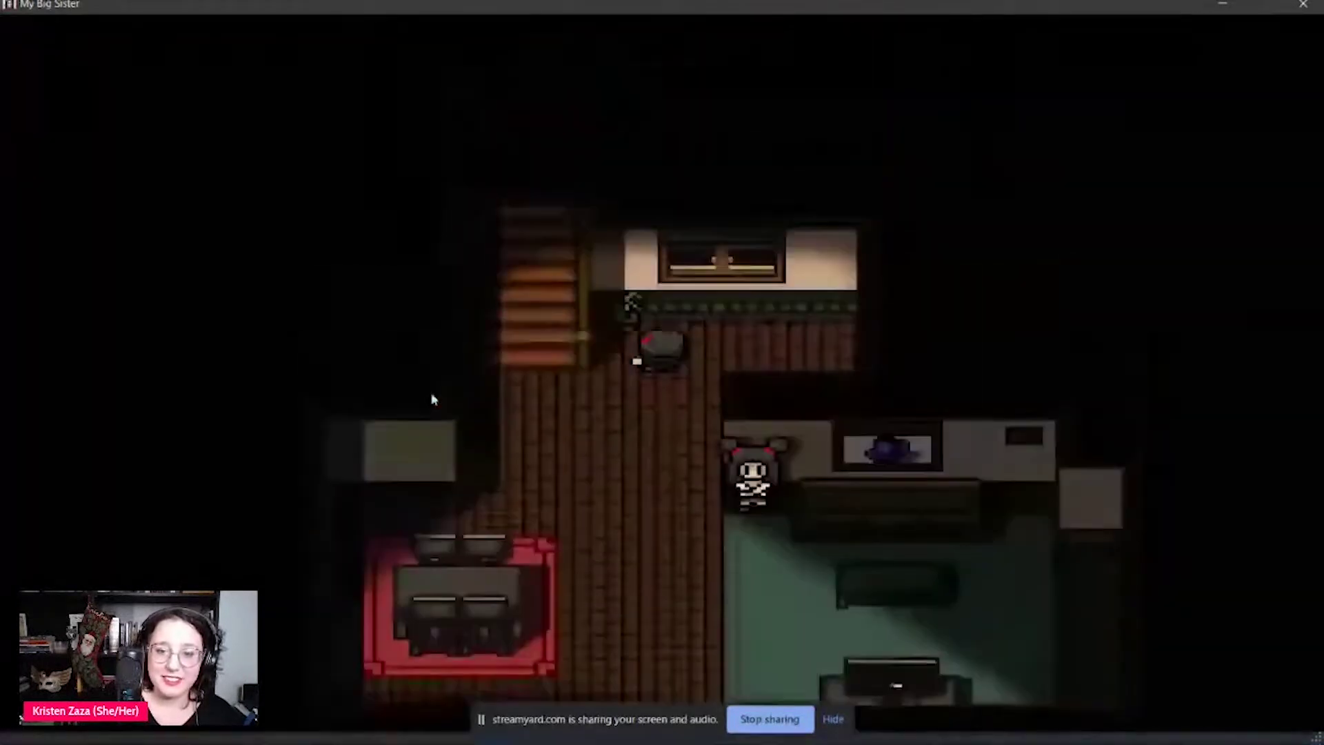
key("Down")
key("Down")
key("Left")
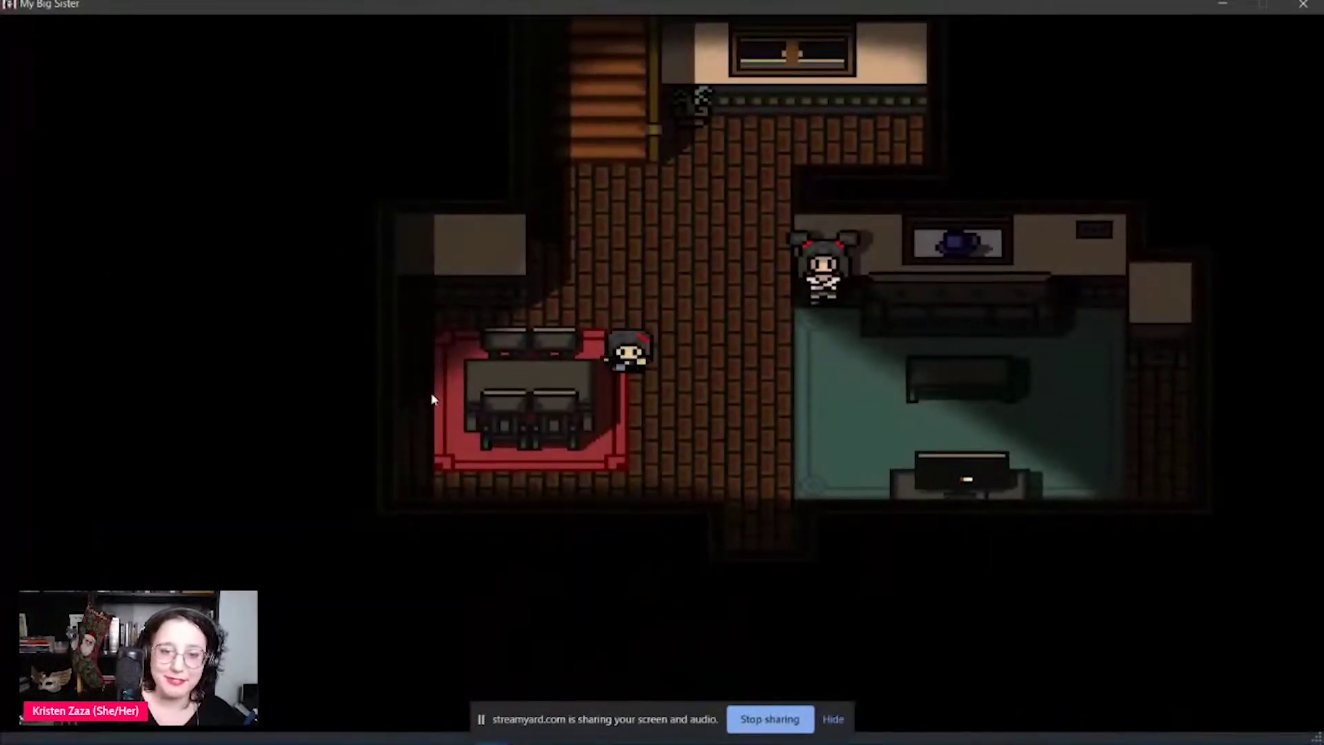
key("Down")
key("Left")
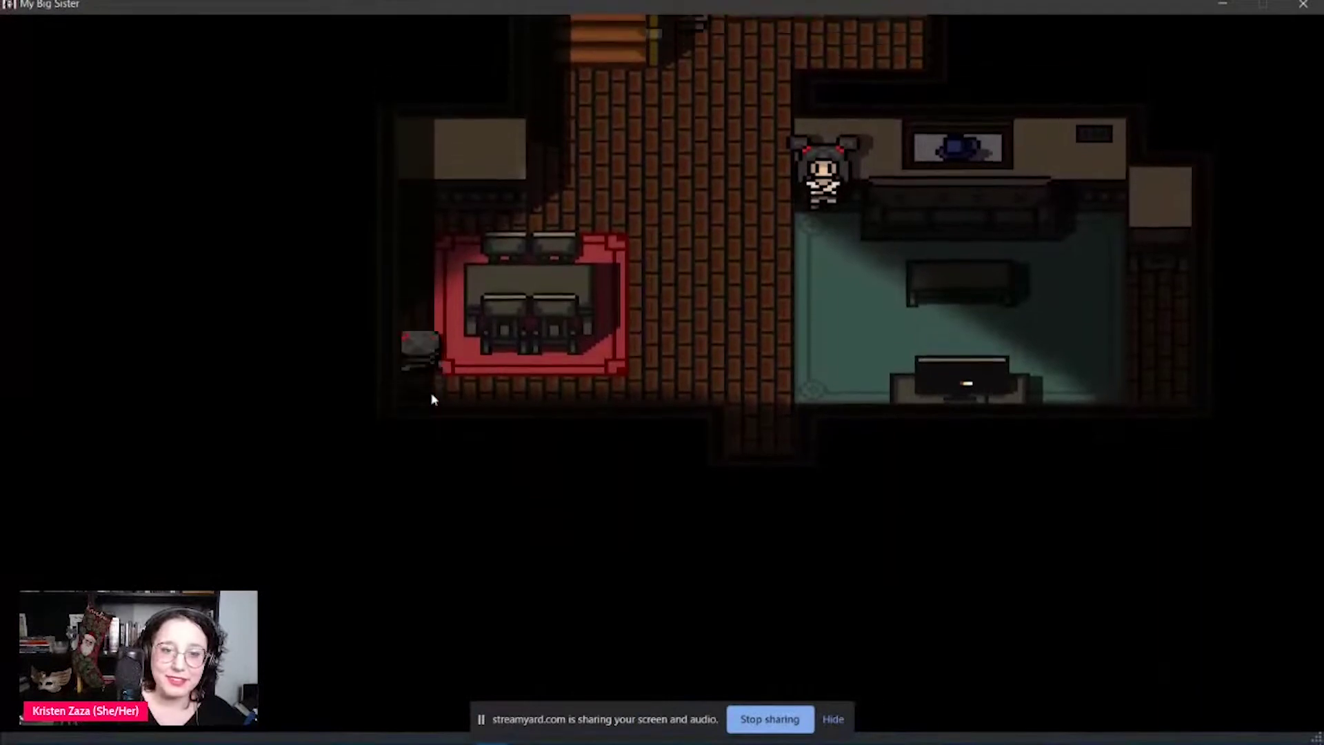
key("Up")
key("Up")
key("Right")
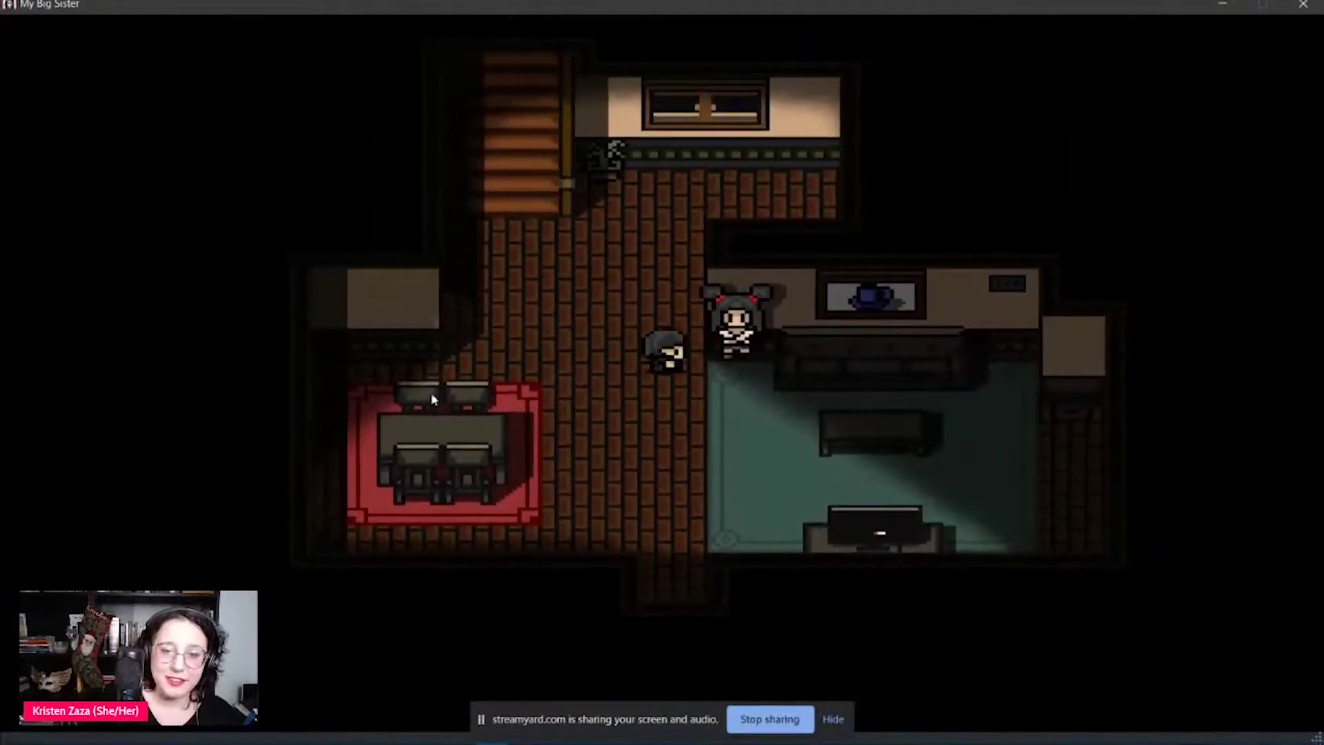
key("Right")
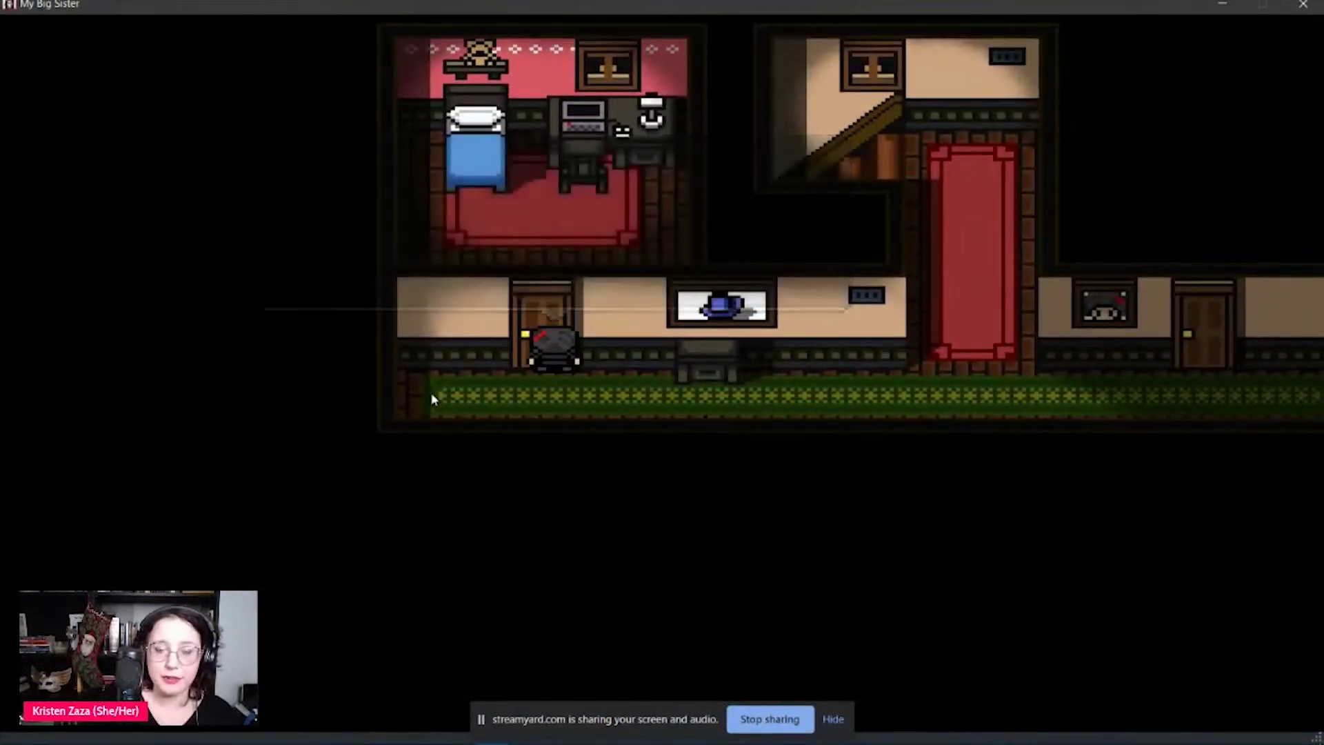
- Walk along the upstairs hallway, down the stairs past the sister, and across the living room
key("Right")
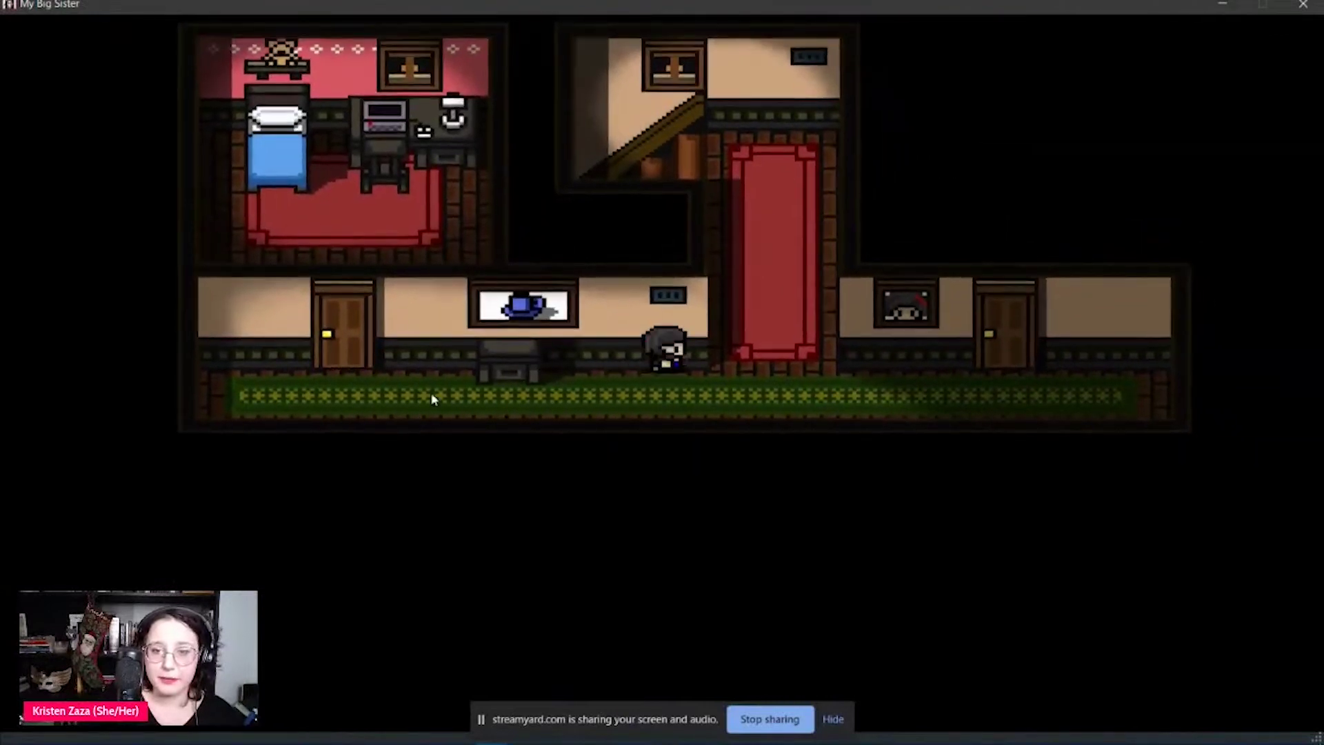
key("Up")
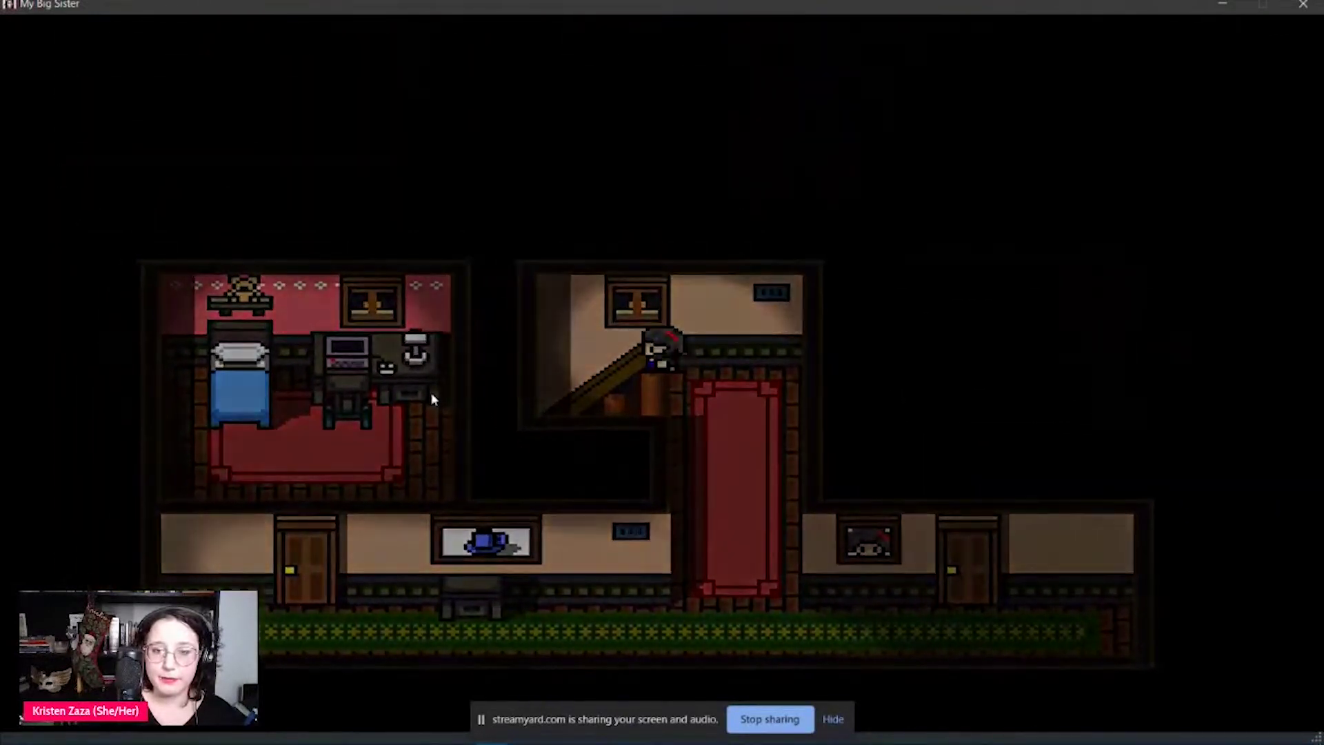
key("Right")
key("Down")
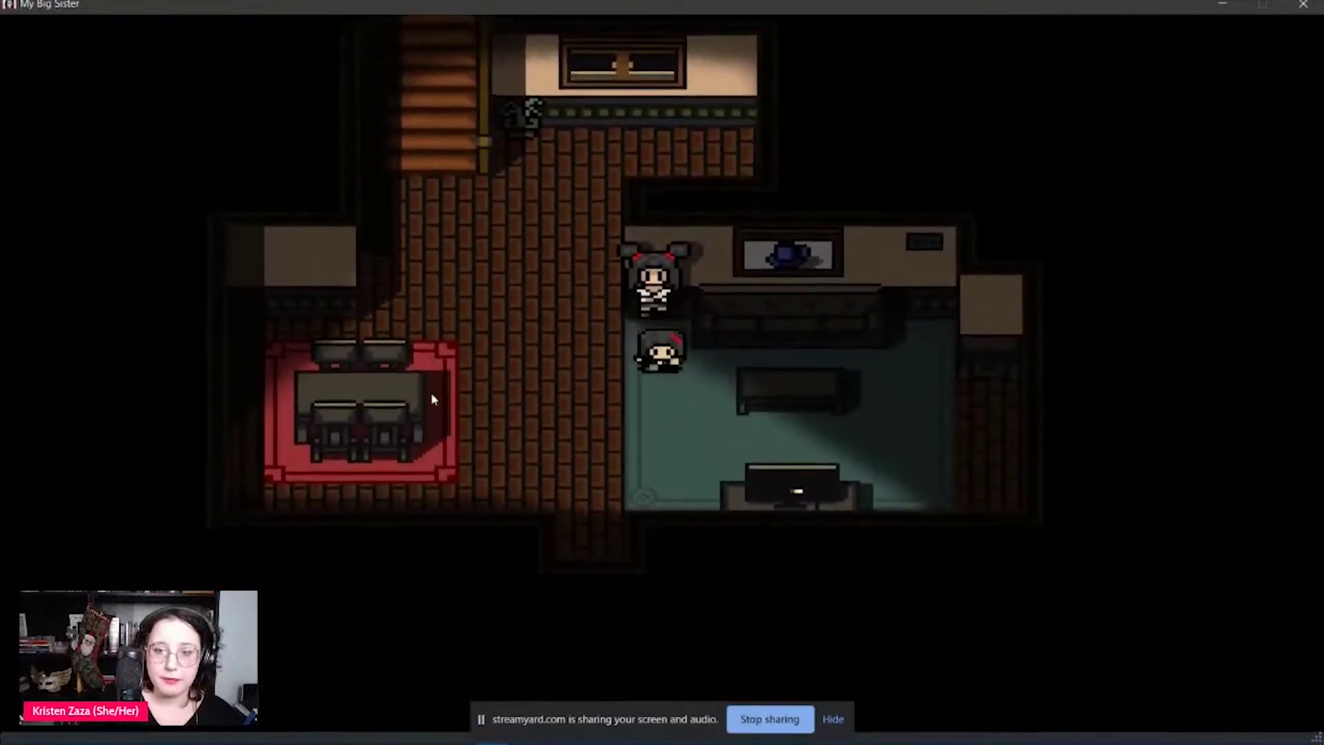
key("Right")
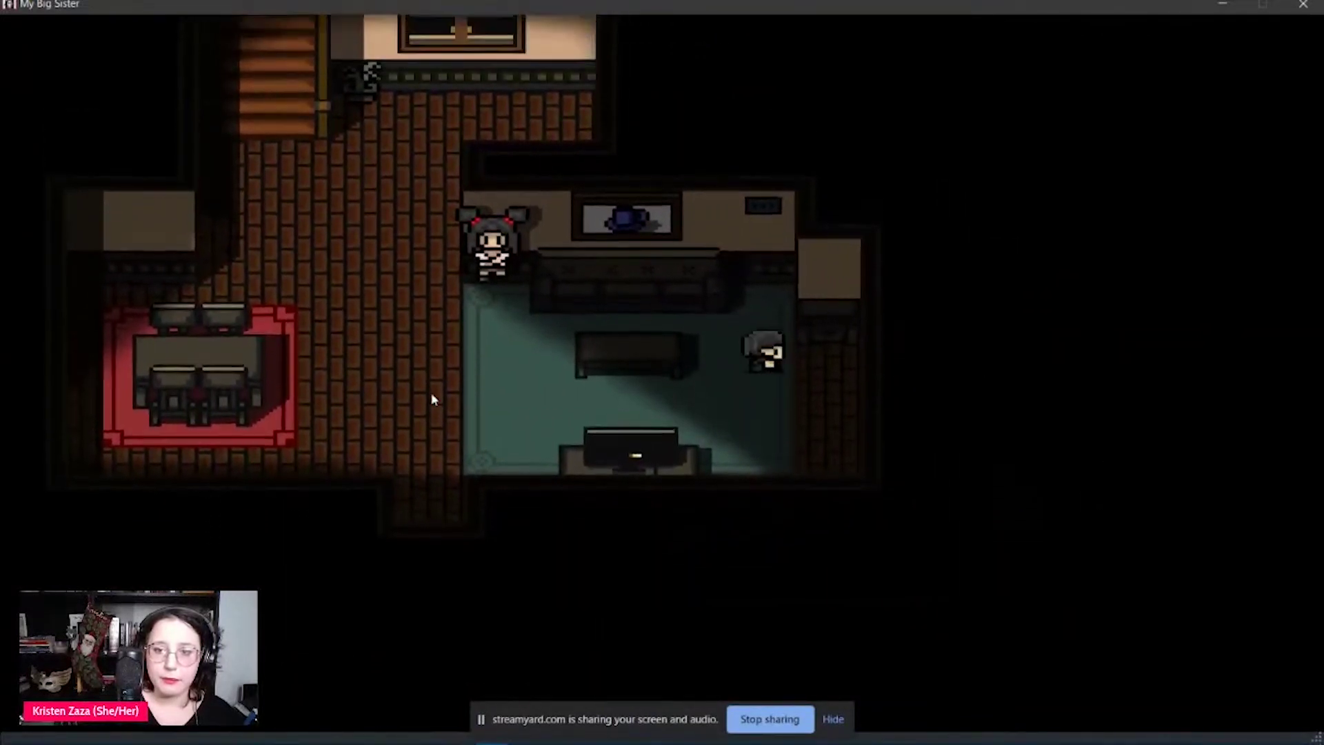
key("Right")
key("Up")
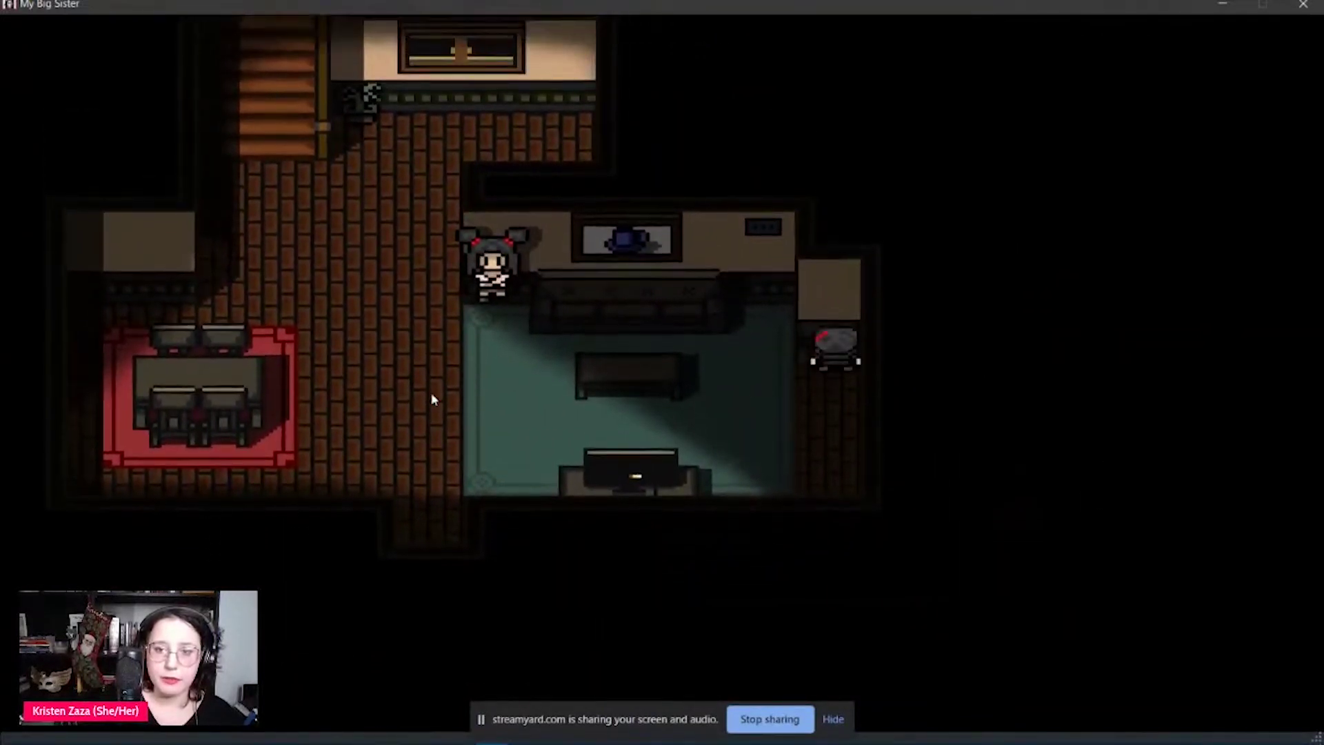
key("Up")
- Walk past the dining rug and along the hallway to the kitchen counter
key("Left")
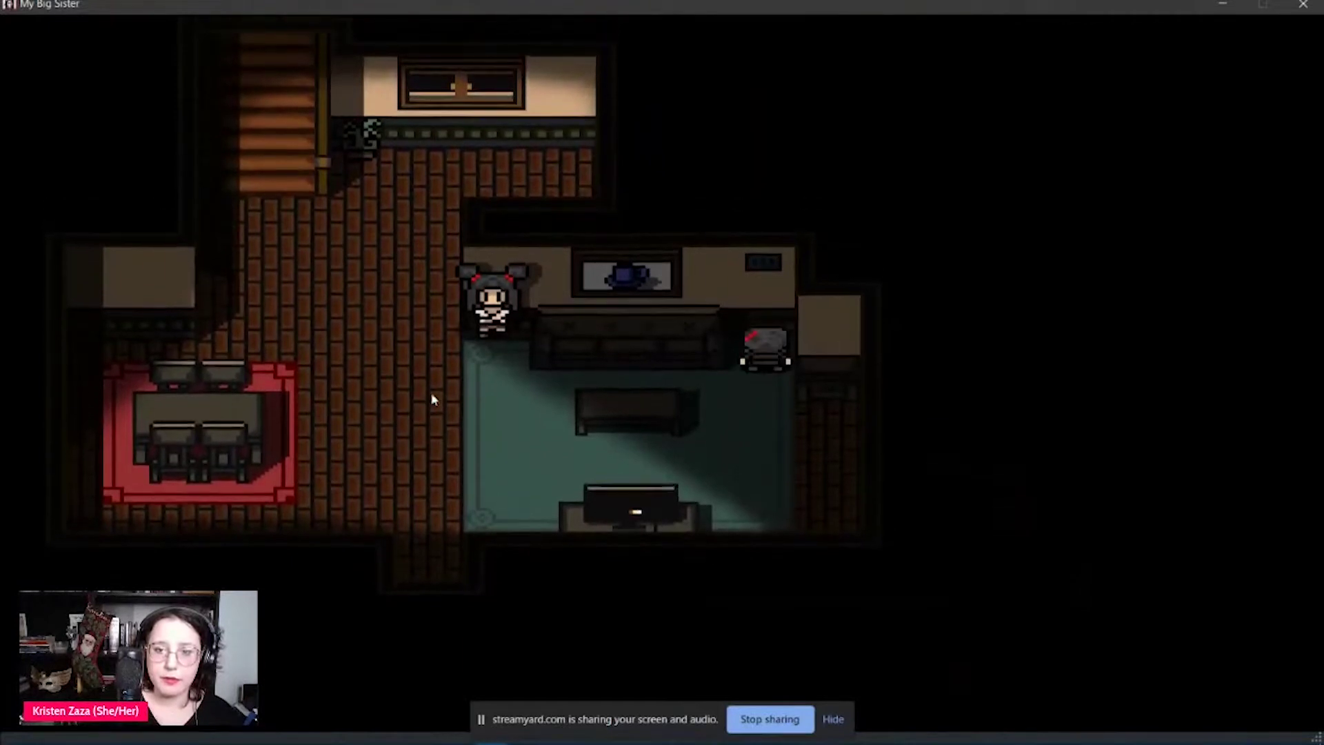
key("Left")
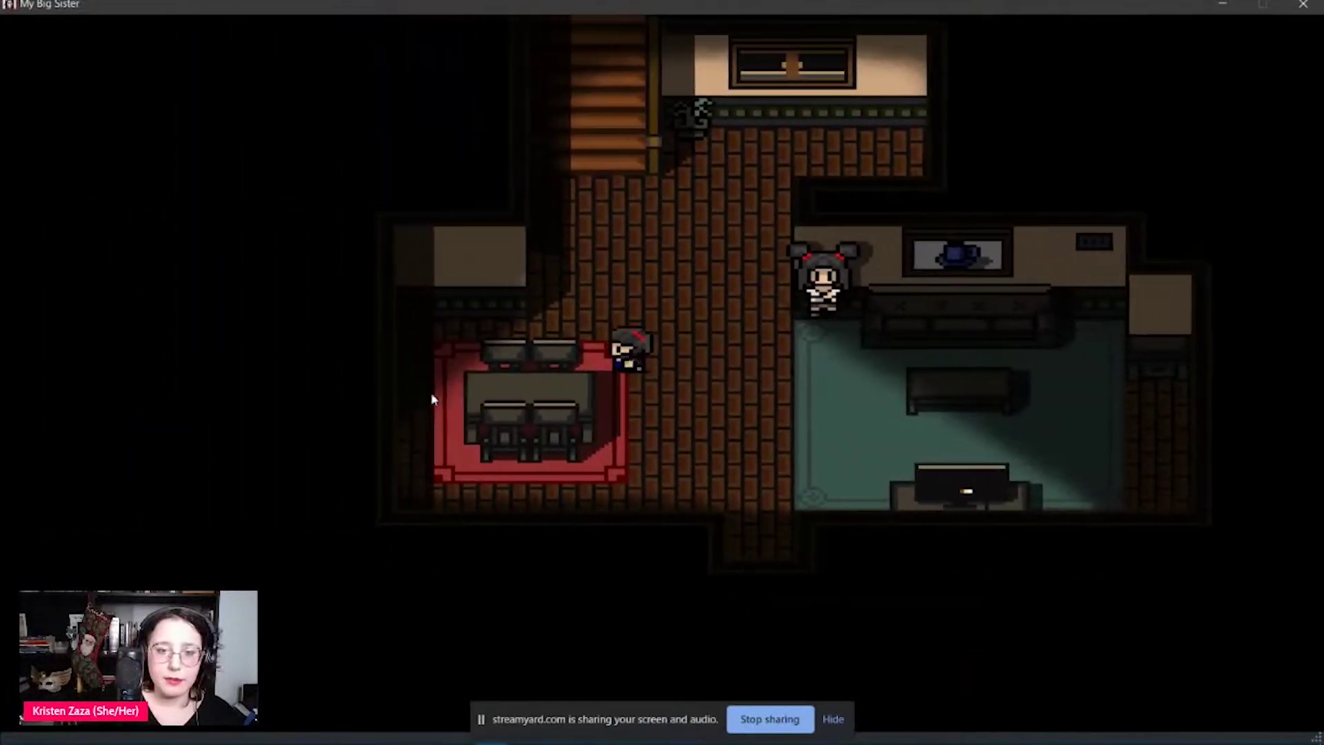
key("Up")
key("Left")
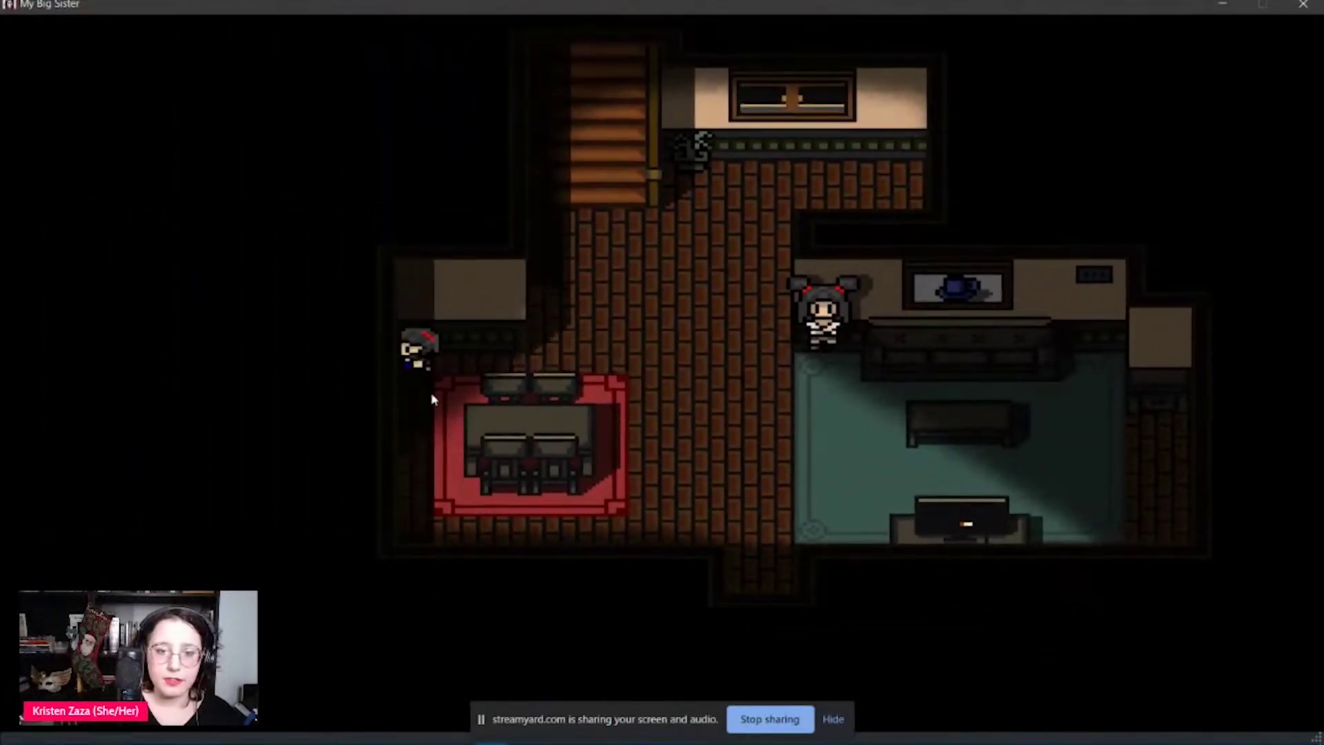
key("Down")
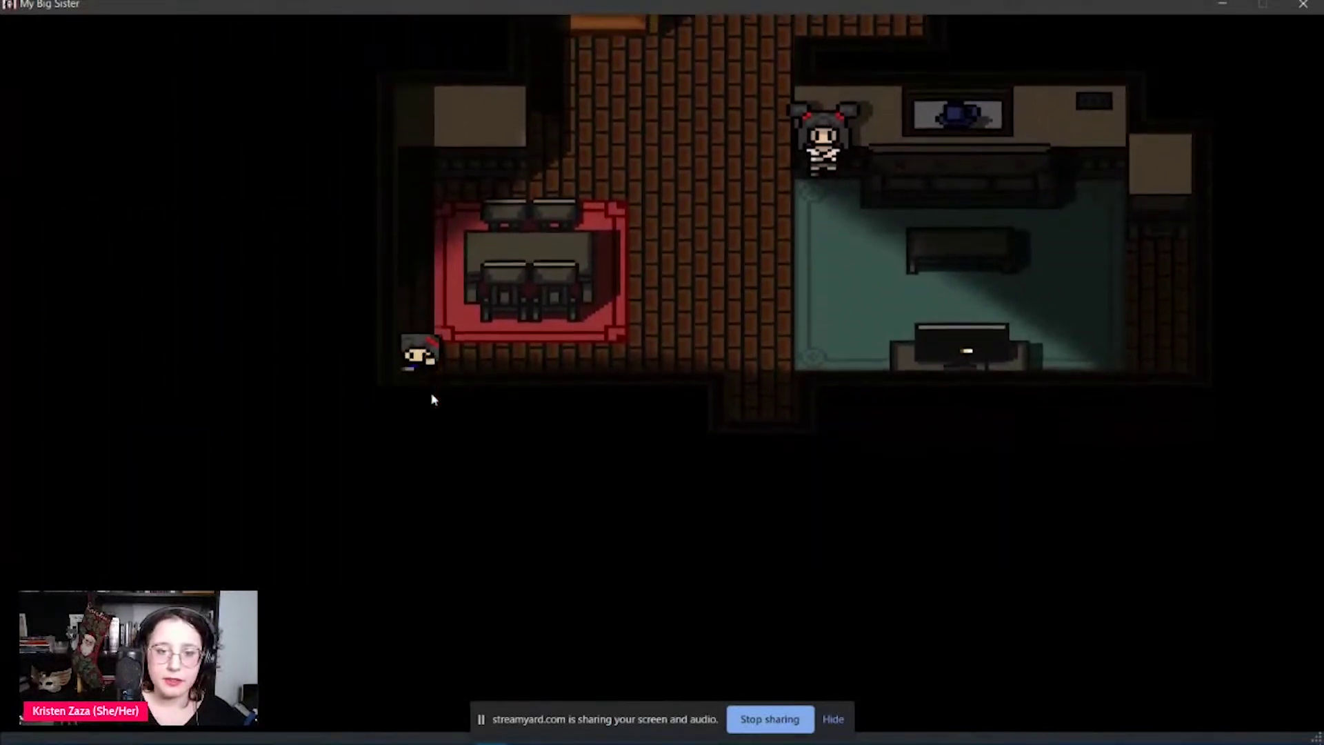
key("Up")
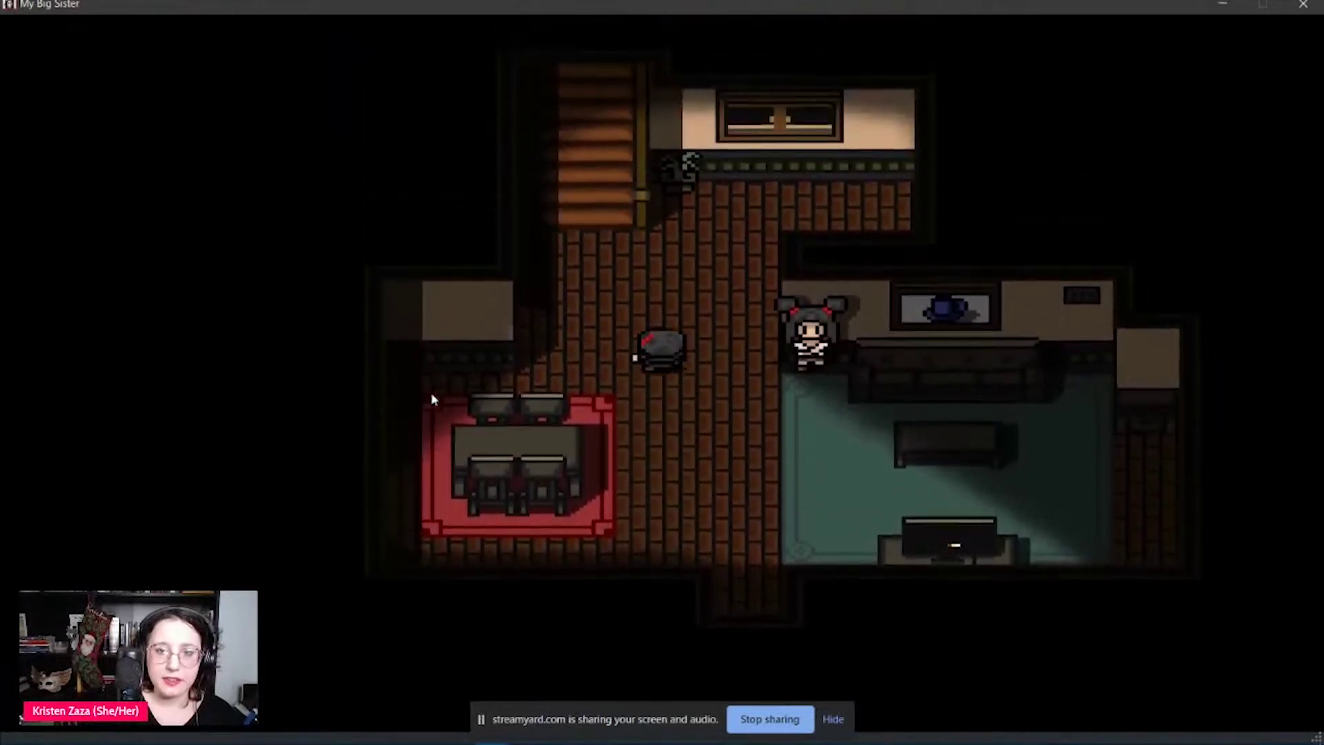
key("Right")
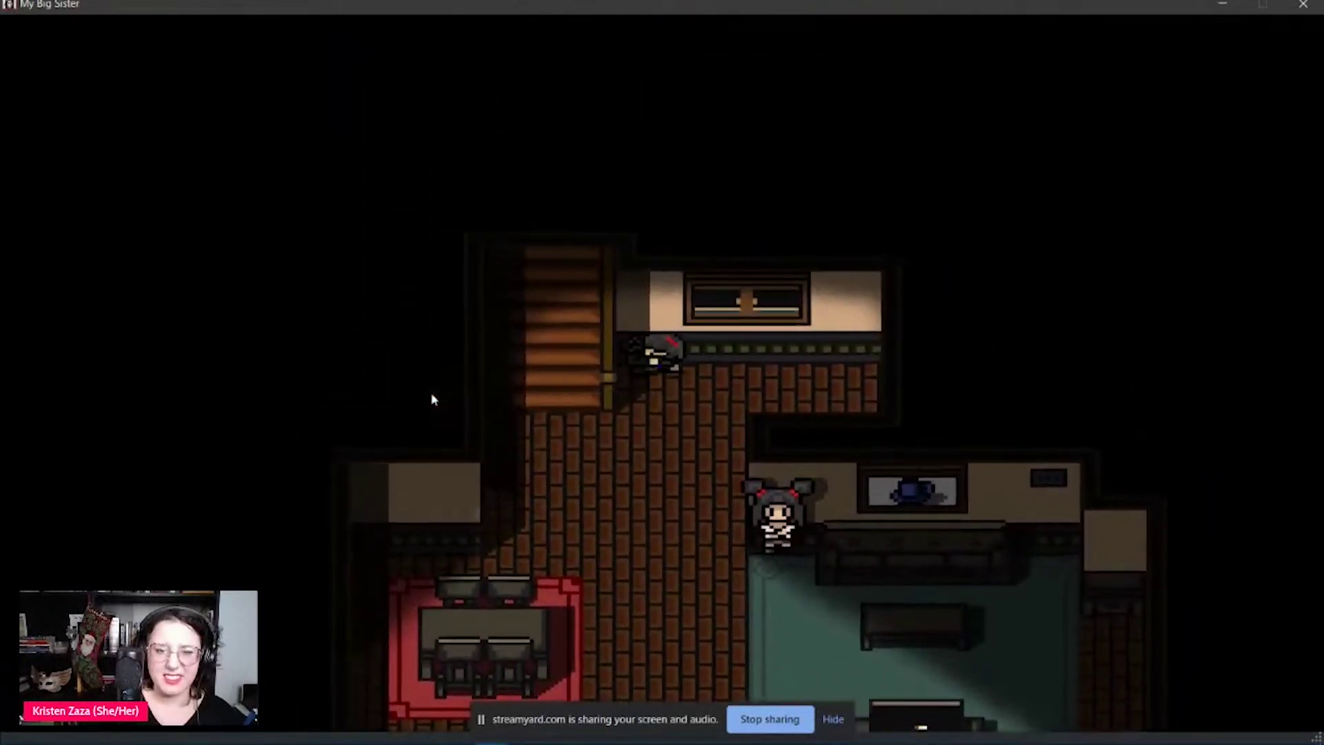
key("Right")
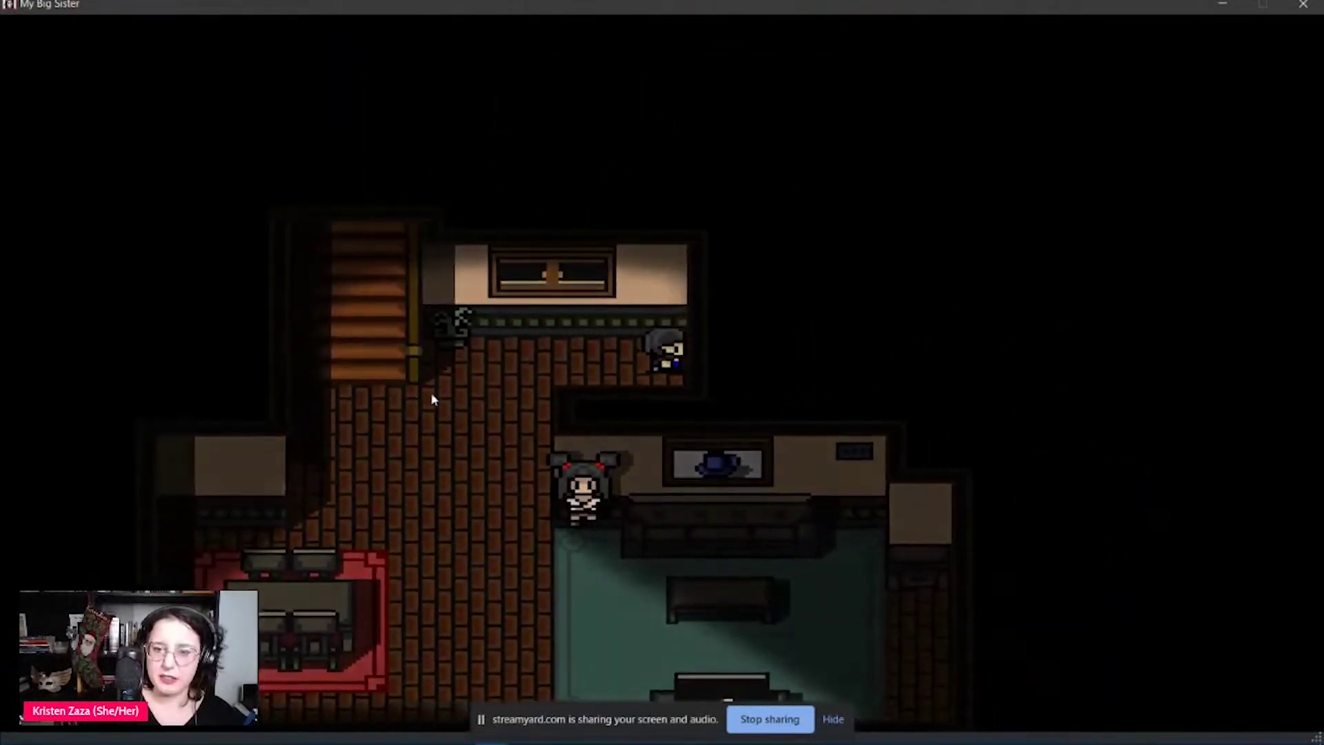
key("Up")
key("Left")
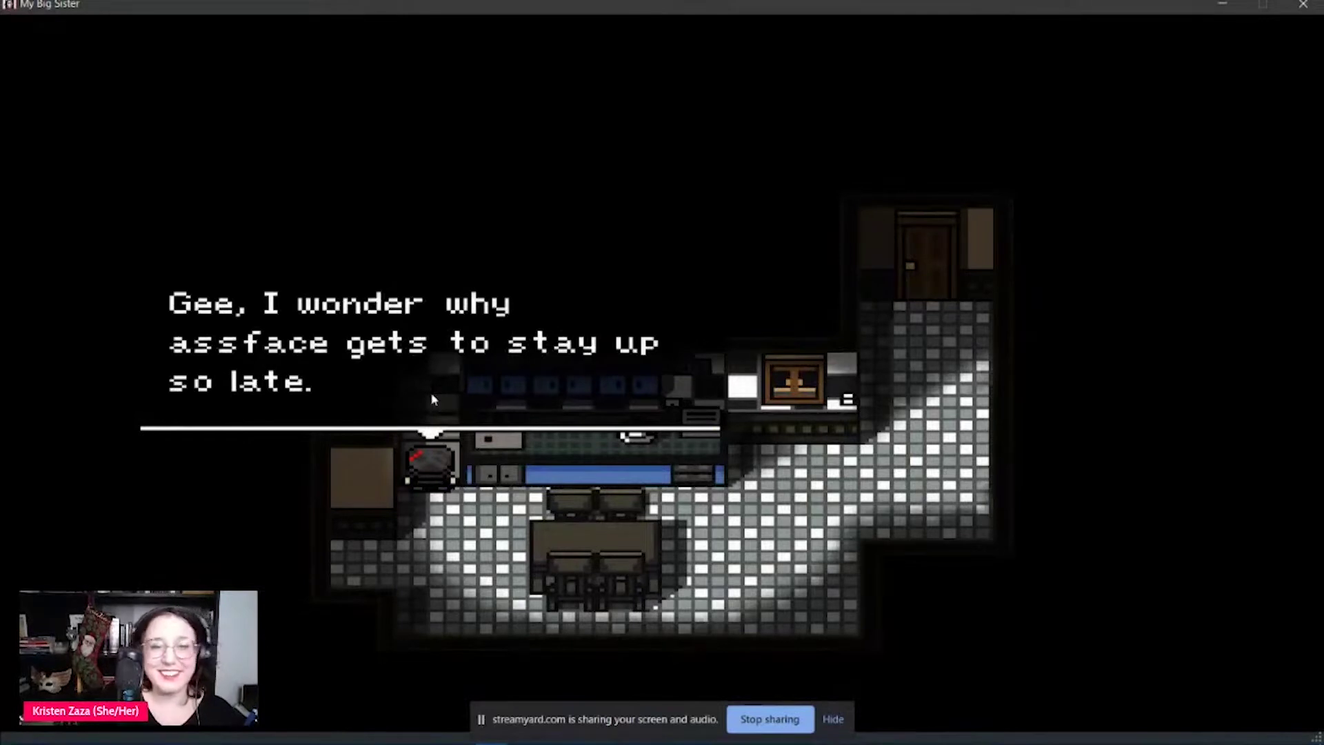
- Read through the opening kitchen dialogue, including the smoking remark
key("Return")
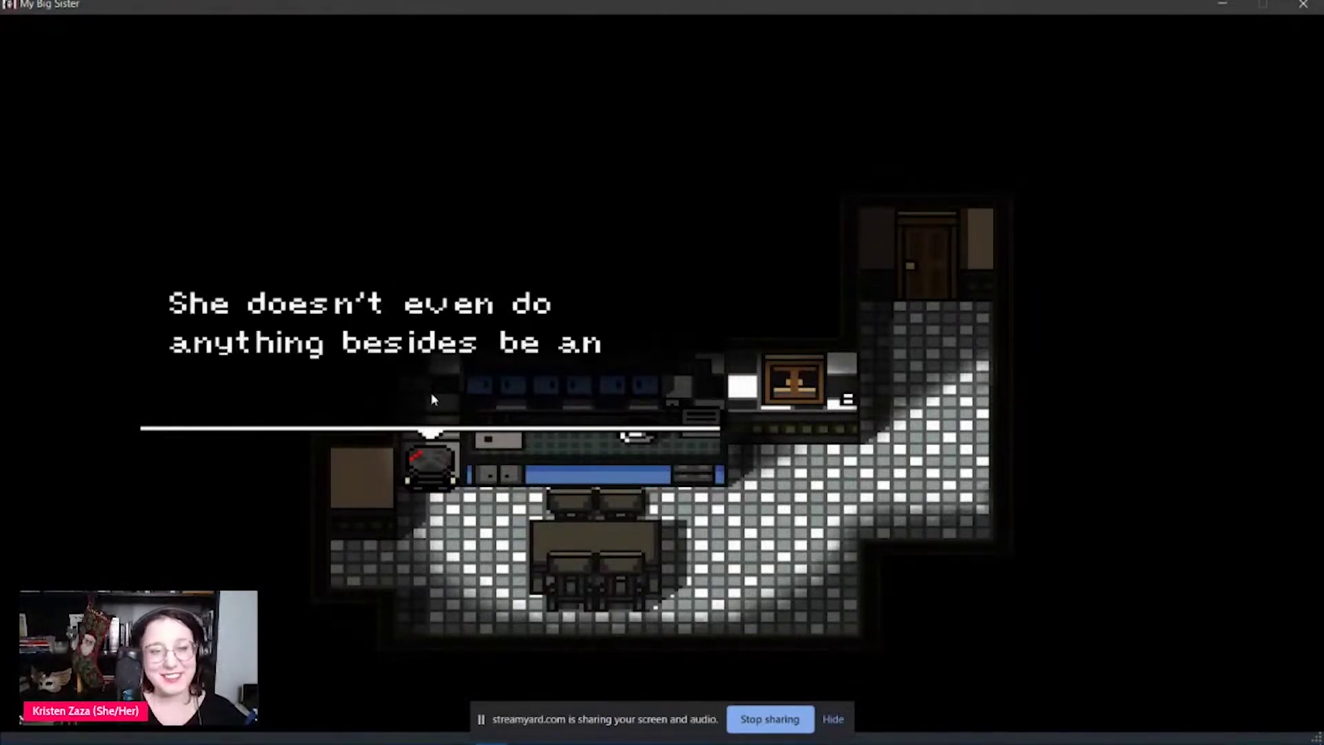
key("Return")
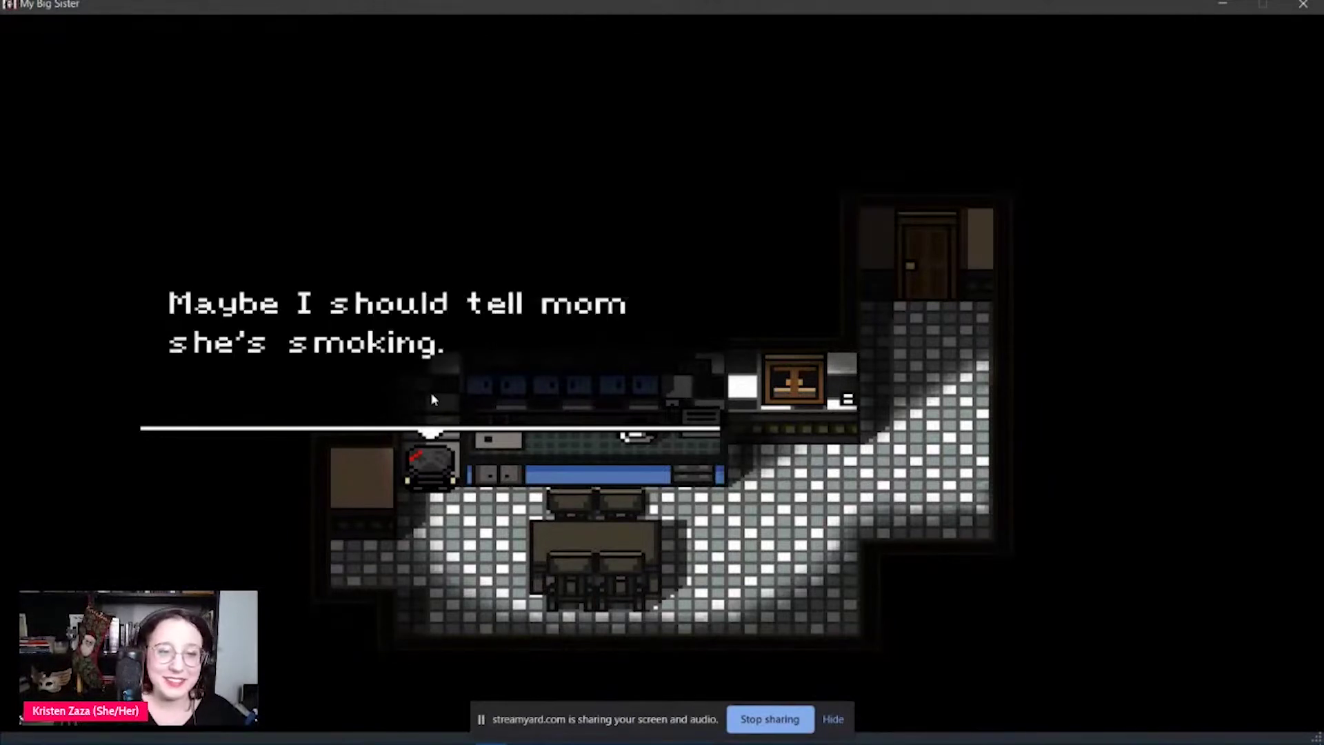
key("Return")
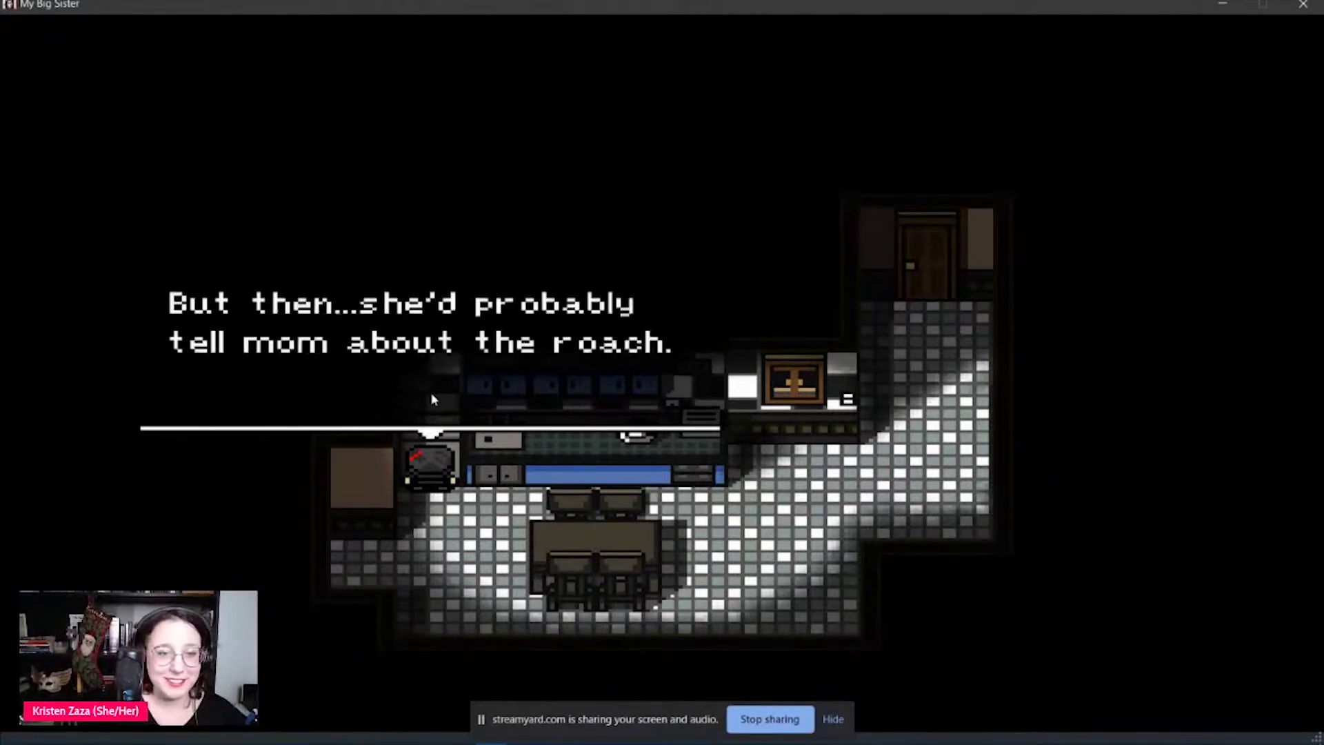
key("Return")
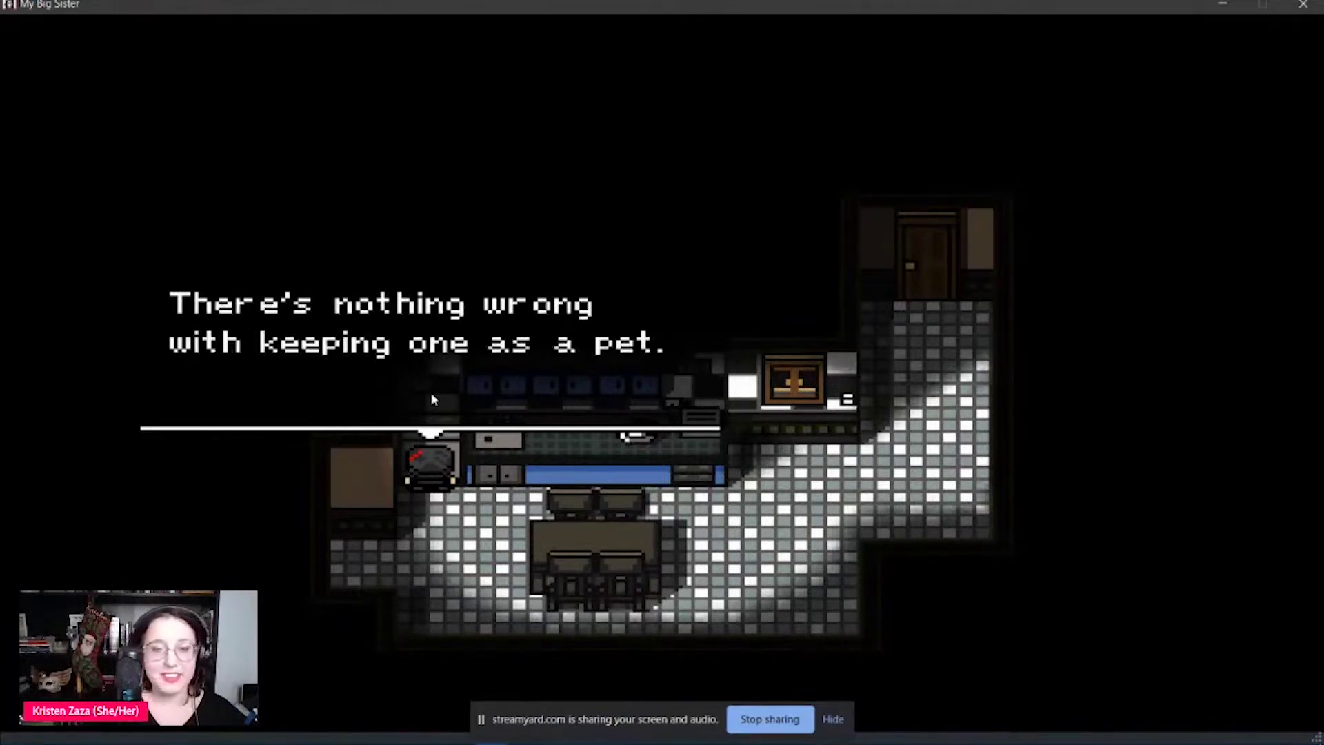
key("Return")
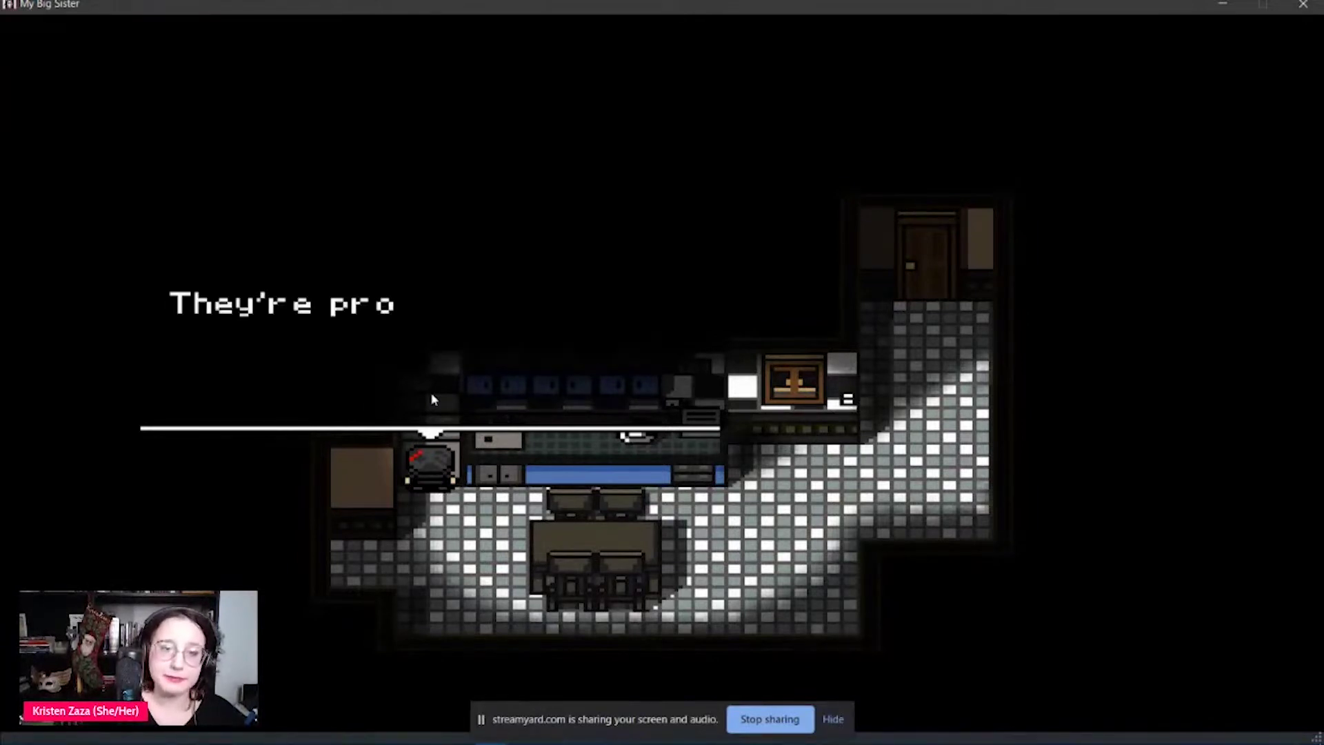
key("Return")
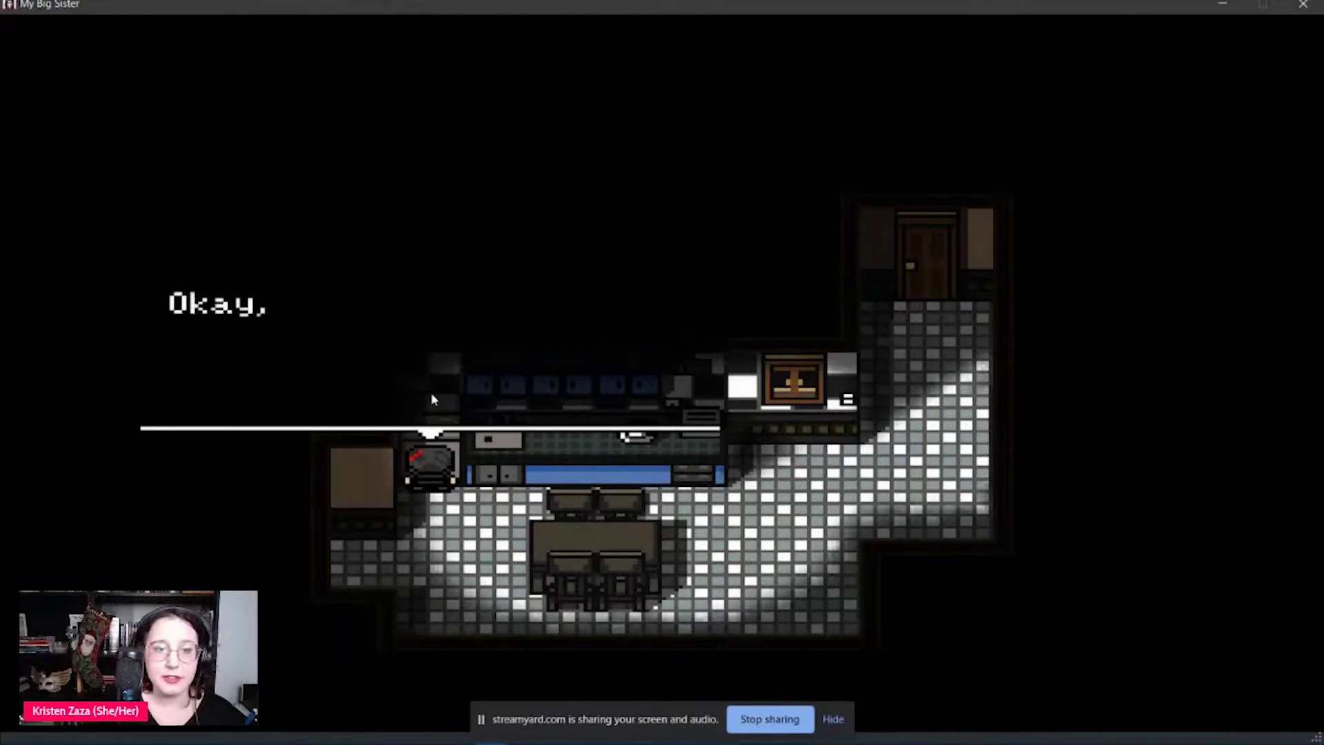
key("Return")
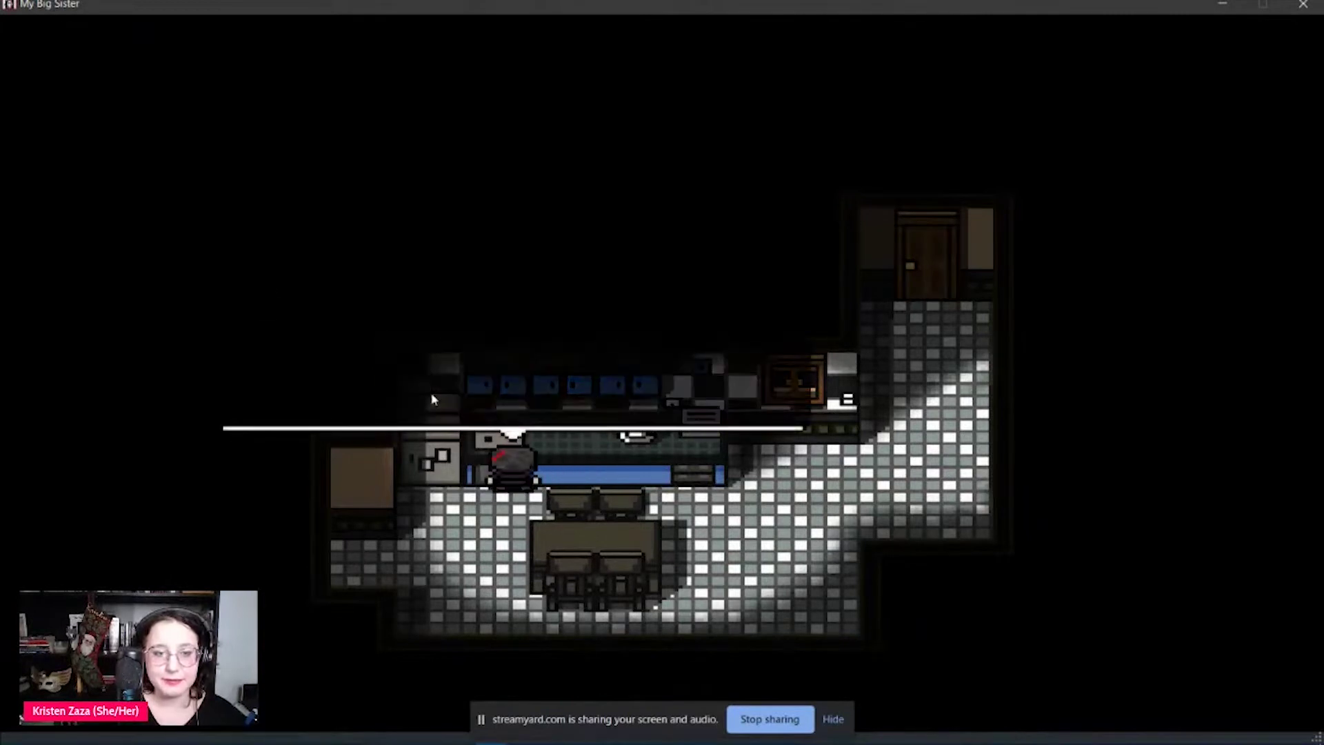
- Read the sink remarks, then the mug remarks about mom not noticing
key("Return")
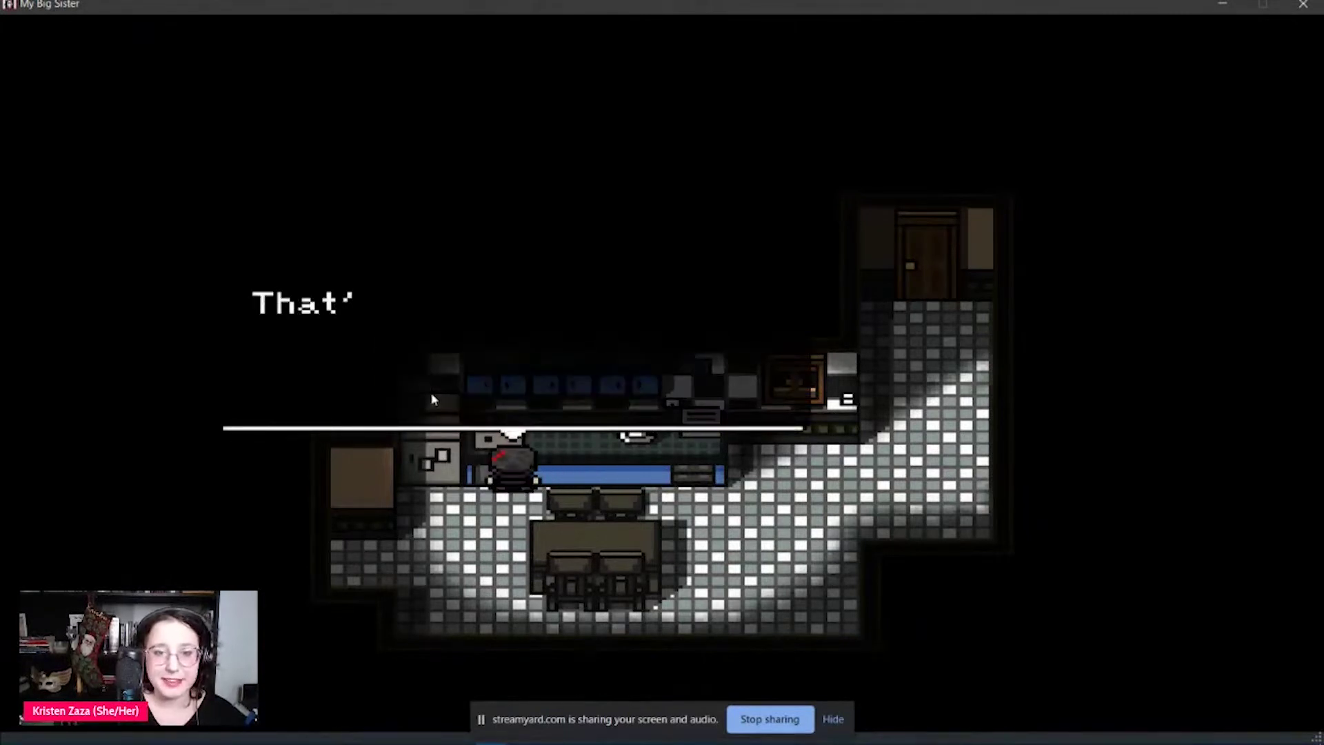
key("Return")
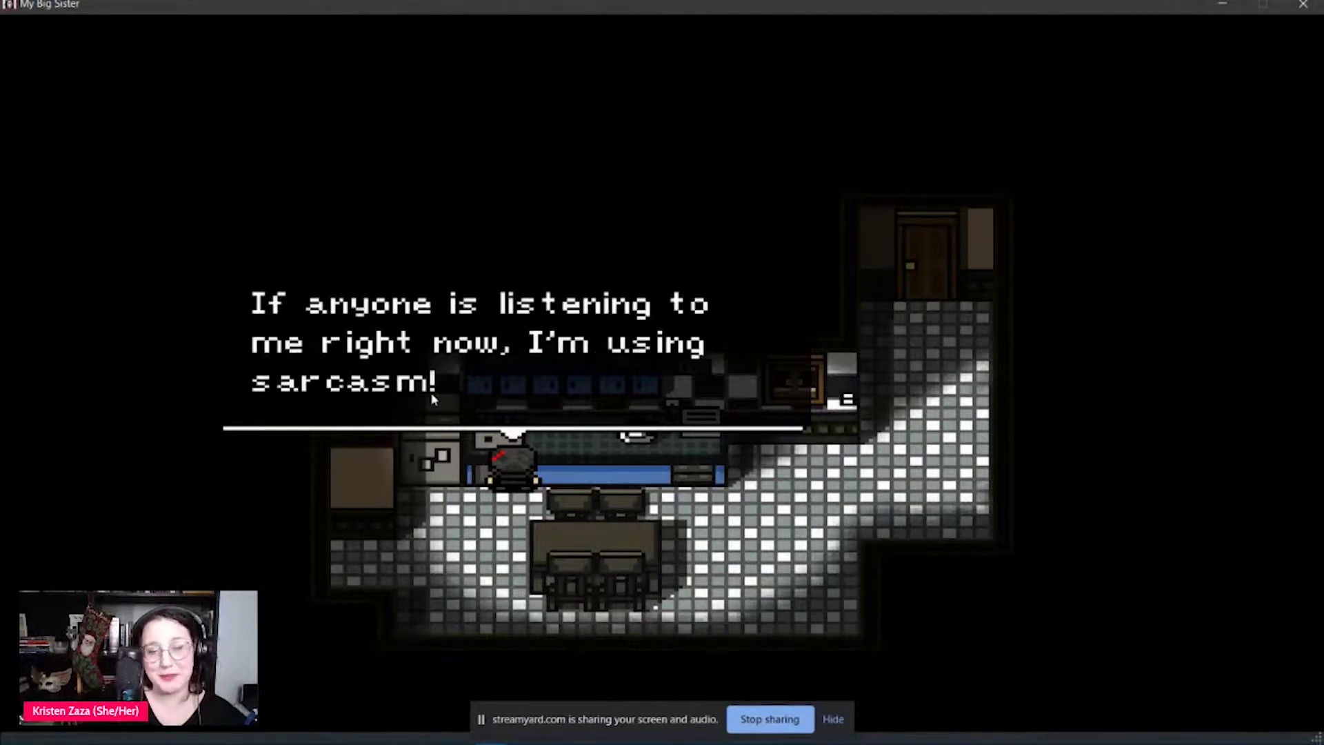
key("Return")
key("Right")
key("Right")
key("Right")
key("Right")
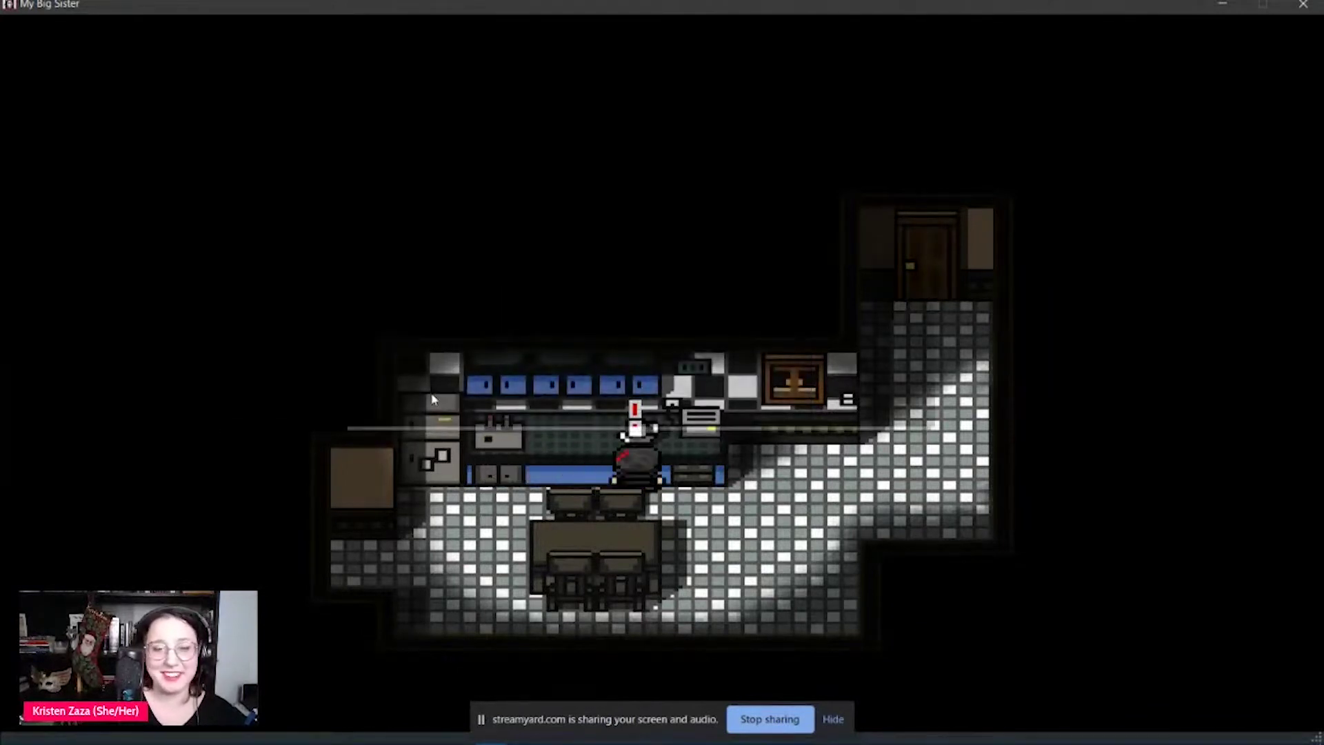
key("Return")
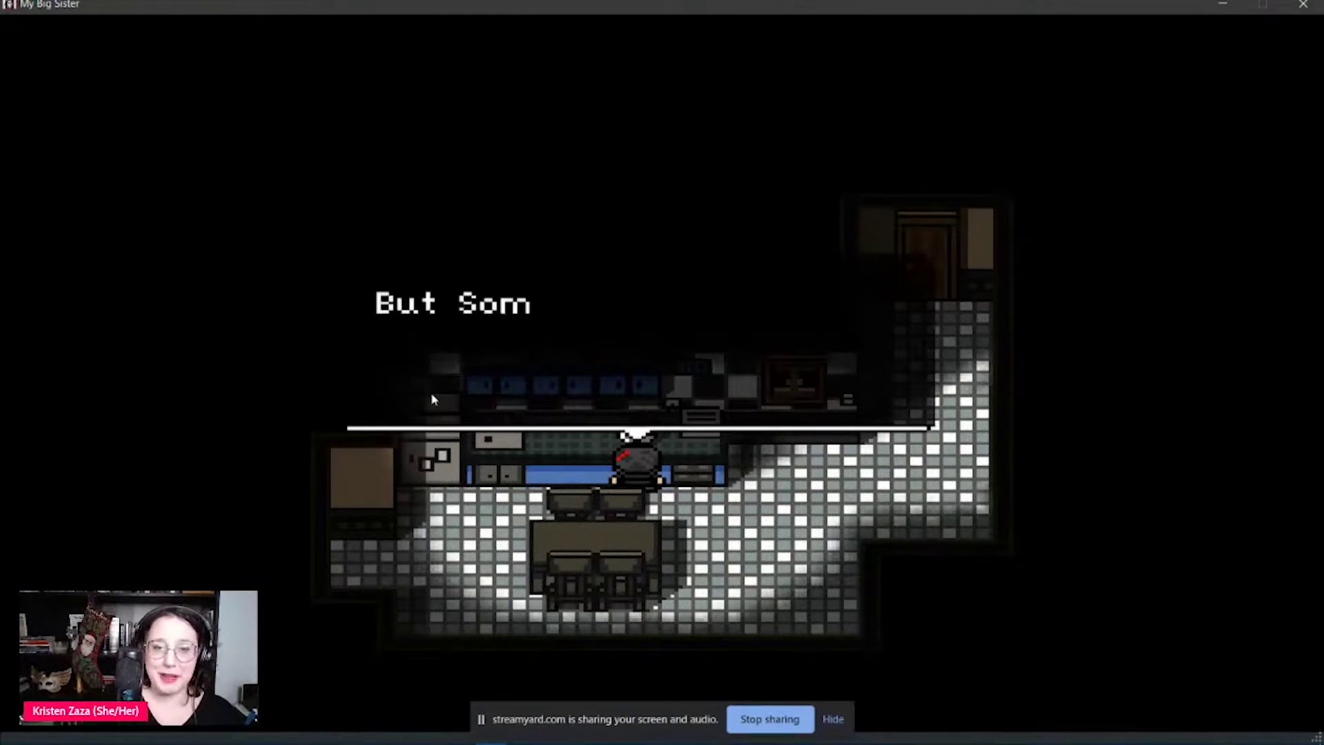
key("Return")
key("Return")
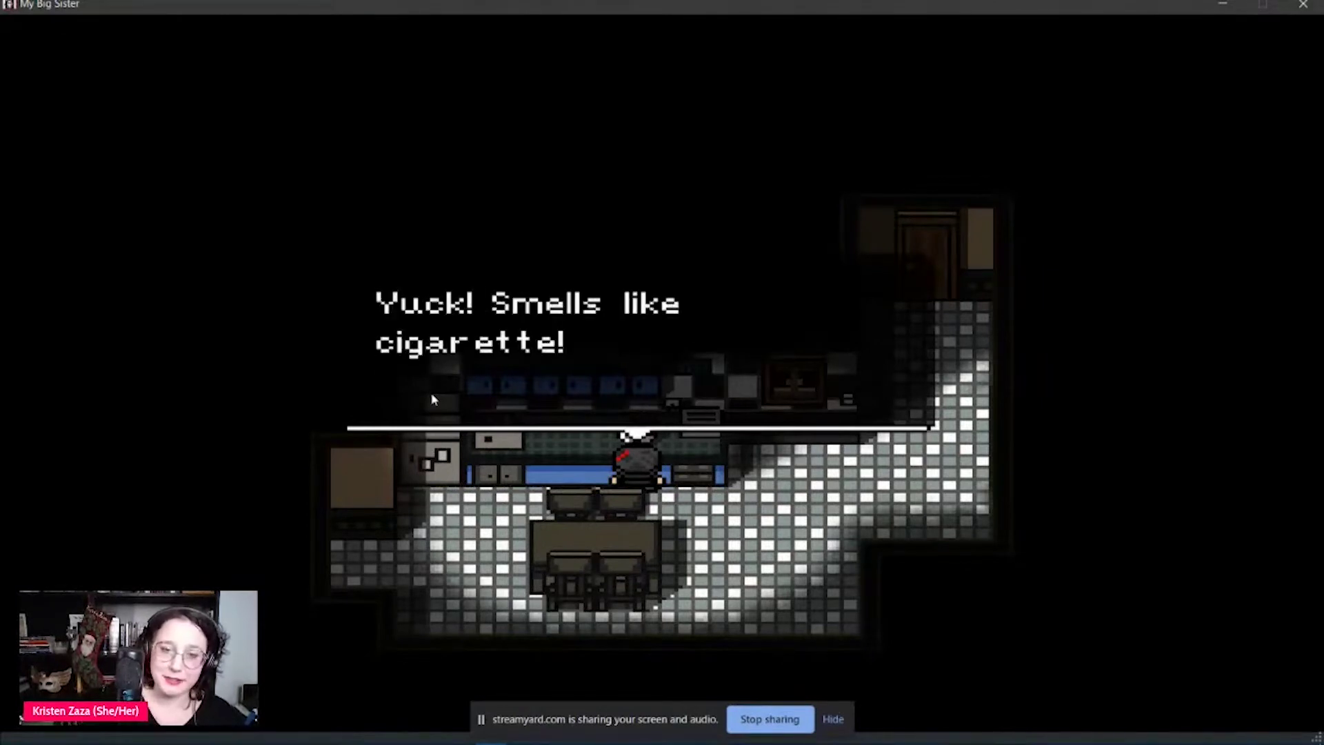
key("Return")
key("Return")
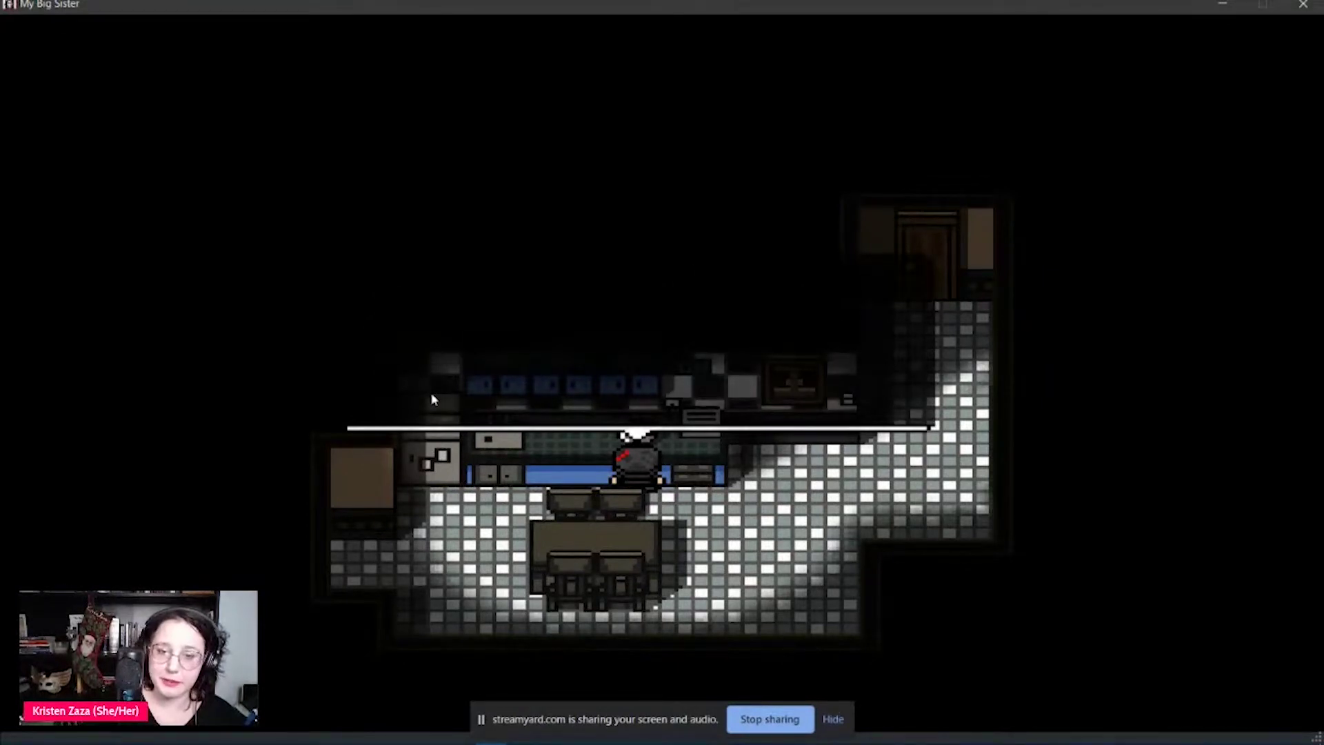
key("Right")
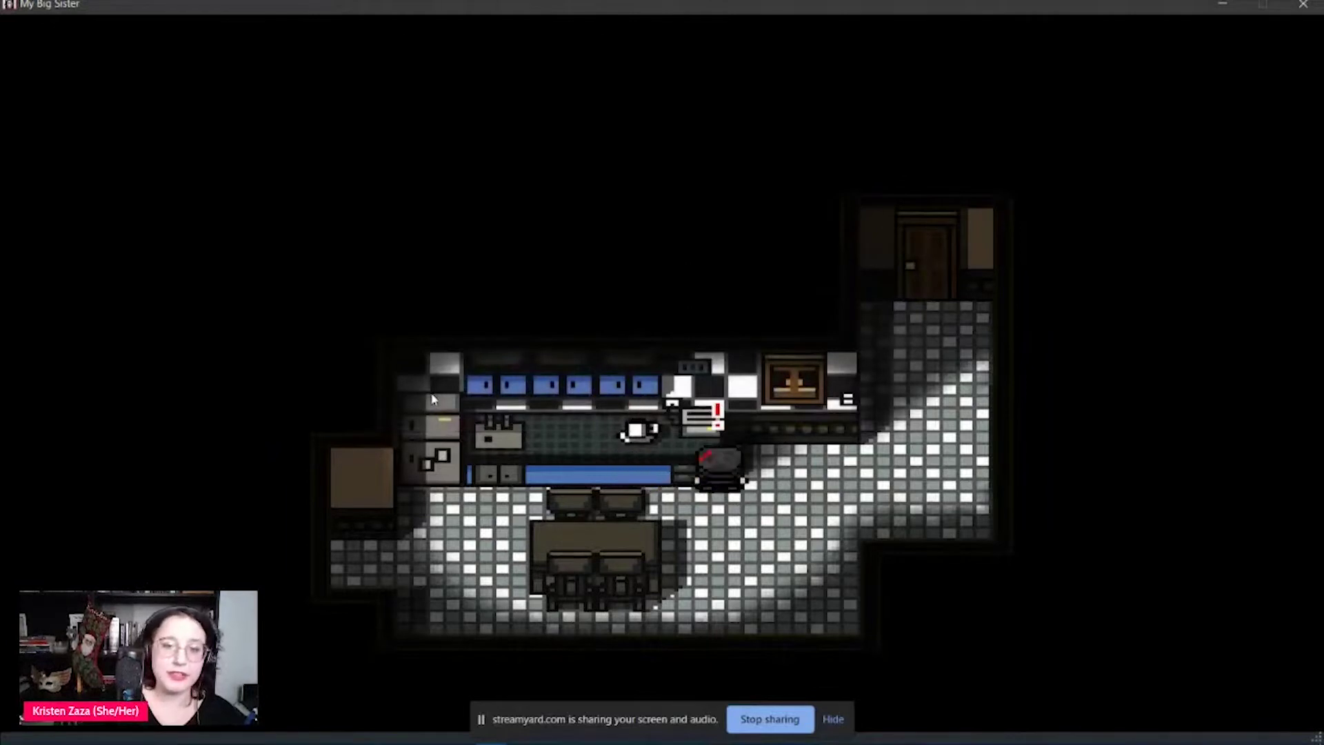
- Examine the toaster, recalling Sombie, and walk right across the kitchen floor
key("Return")
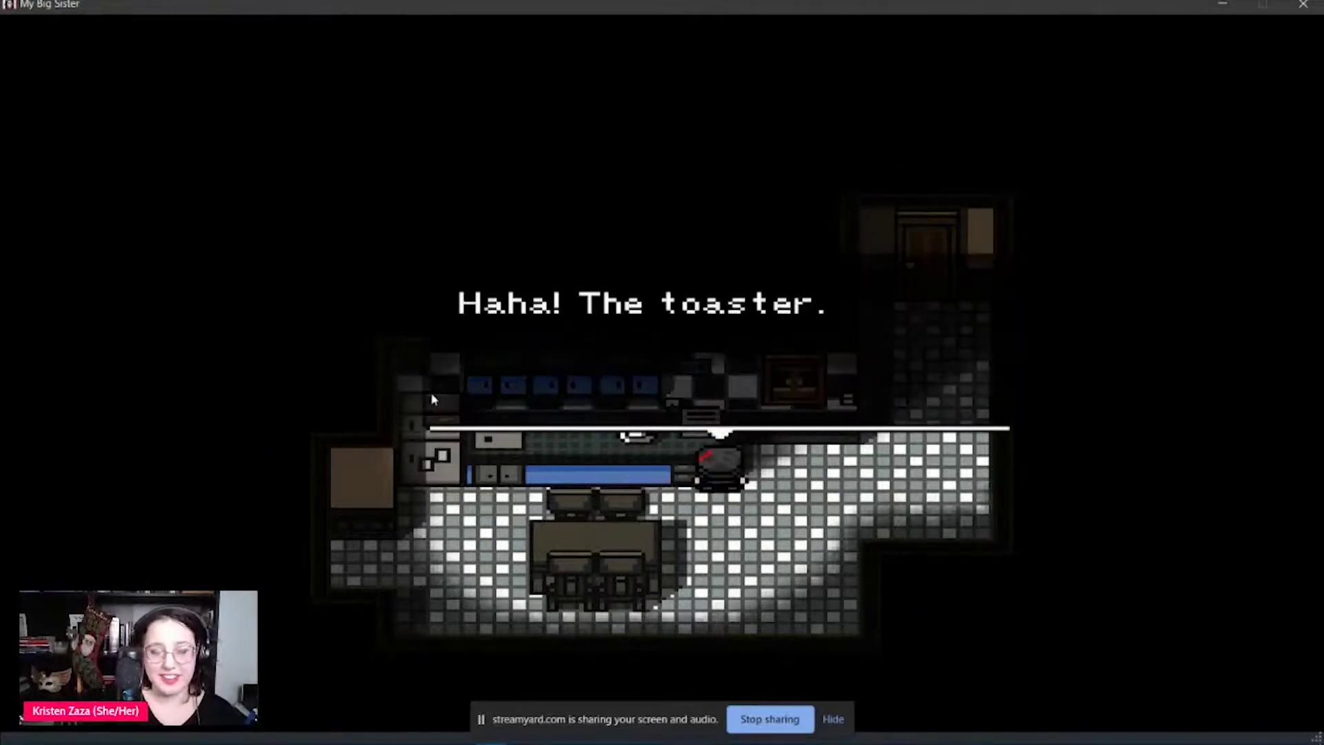
key("Return")
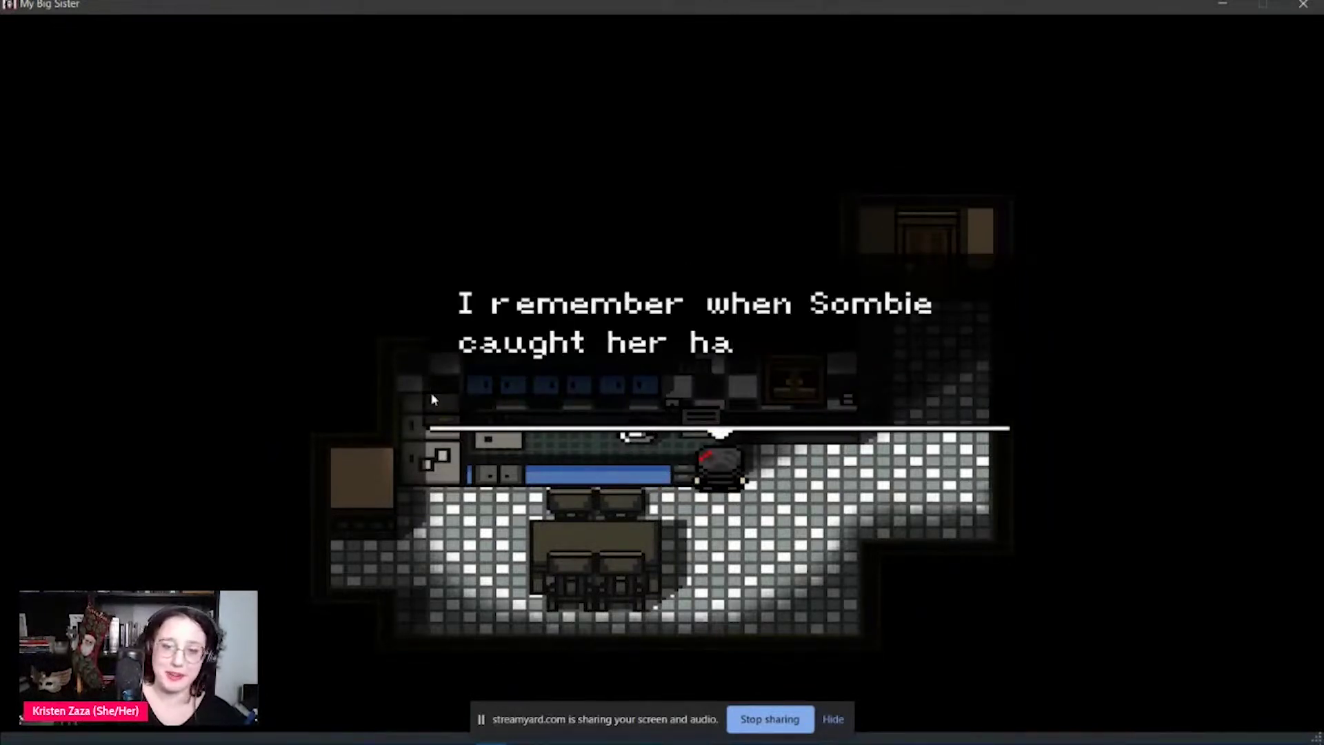
key("Return")
key("Return")
key("Return")
key("Return")
key("Return")
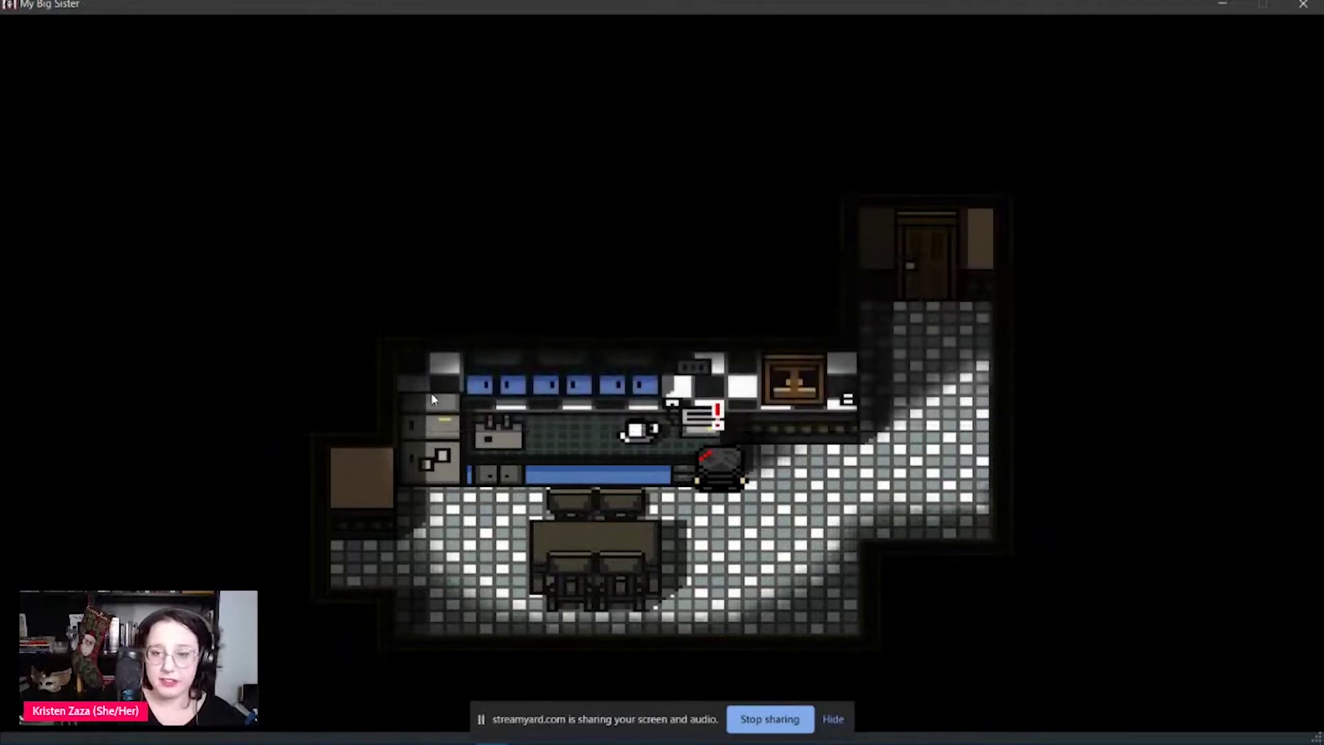
key("Right")
key("Right")
key("Right")
- Walk to the top-right kitchen door and try going into the bathroom
key("Up")
key("Up")
key("Up")
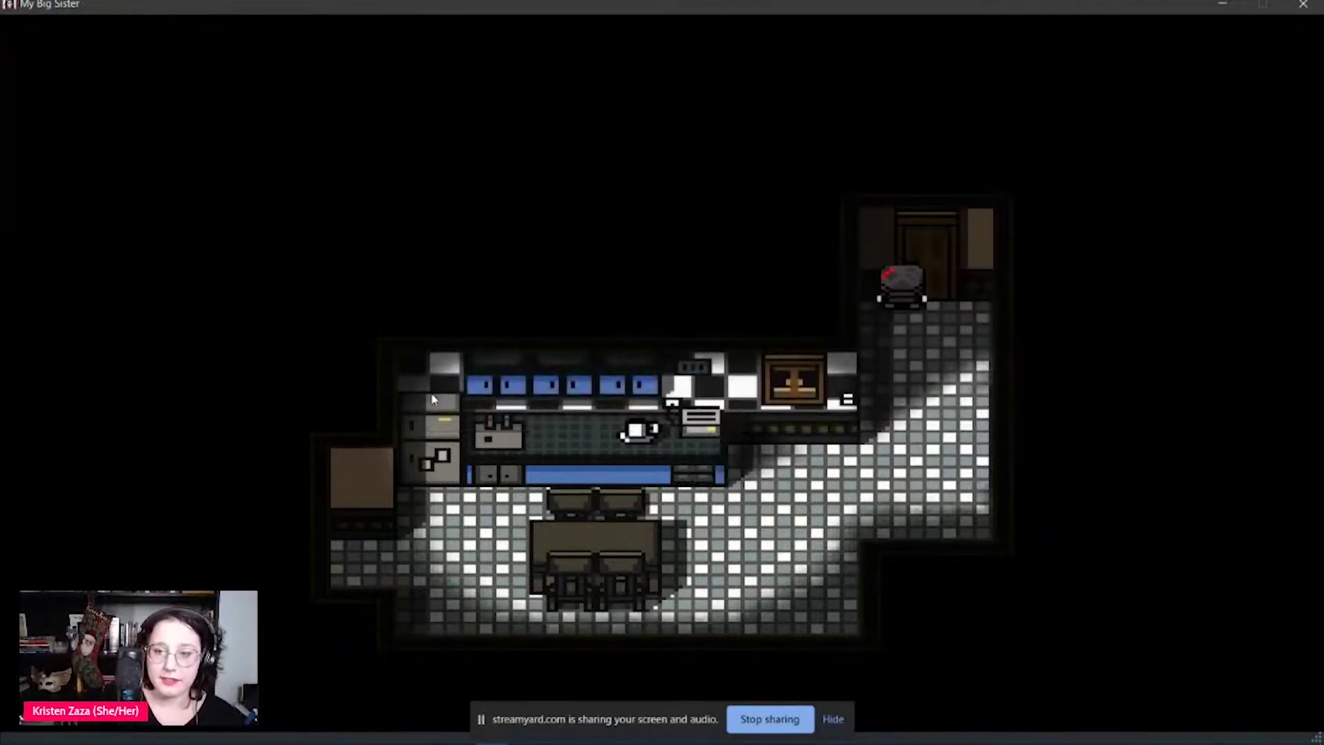
key("Right")
key("Return")
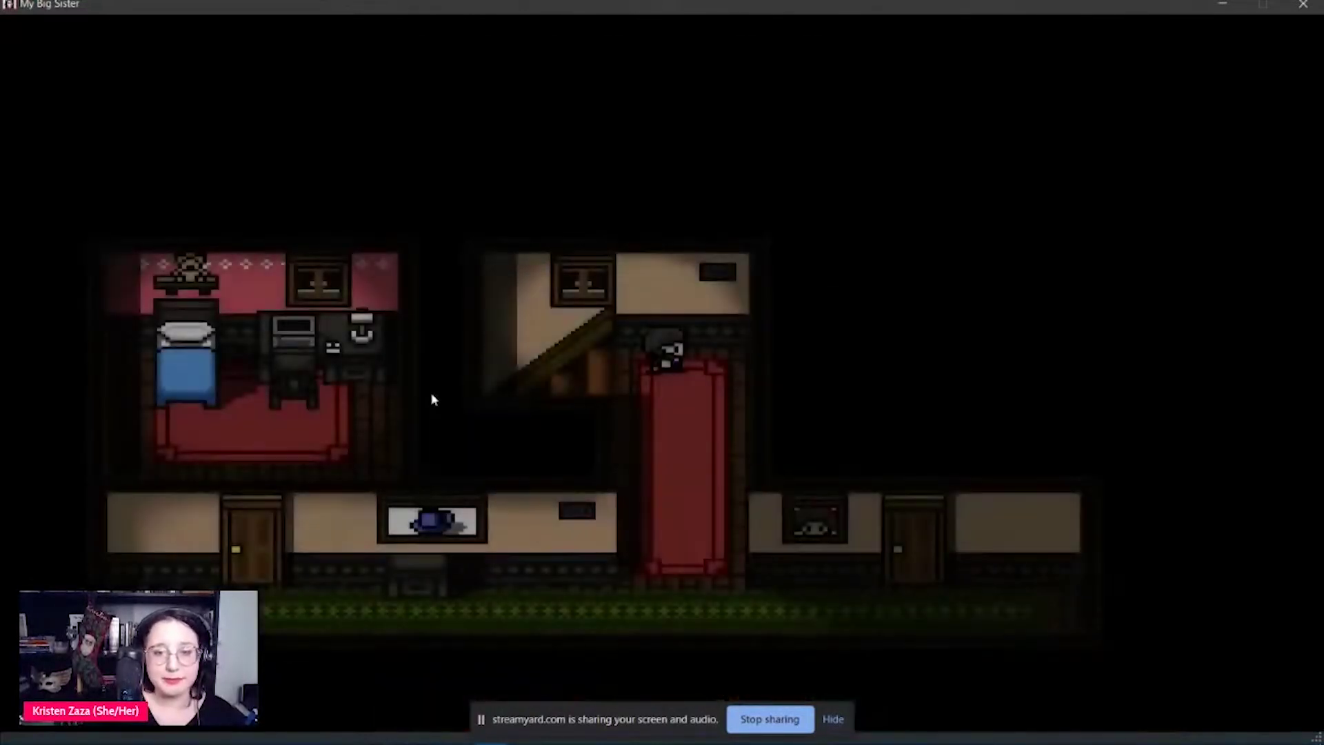
- Walk down the hallway into the bedroom, past the bed and over to the desk
key("Down")
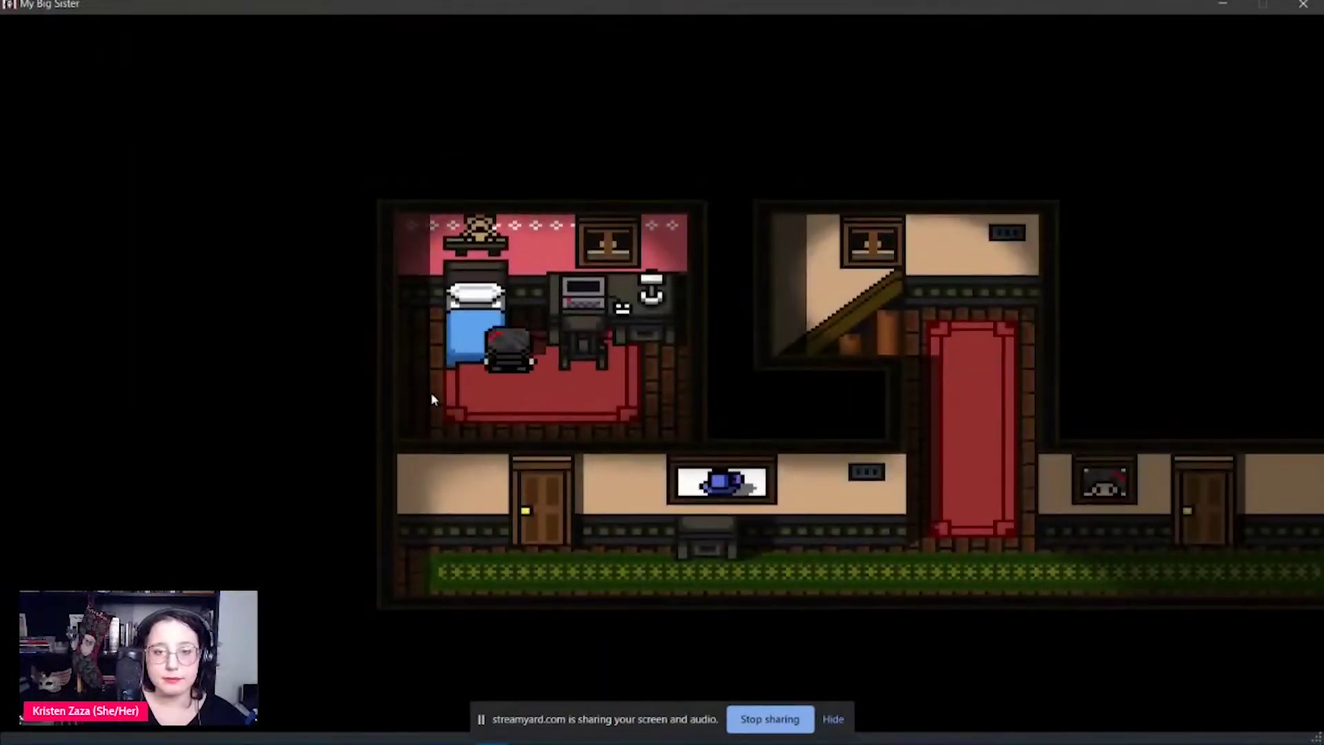
key("Left")
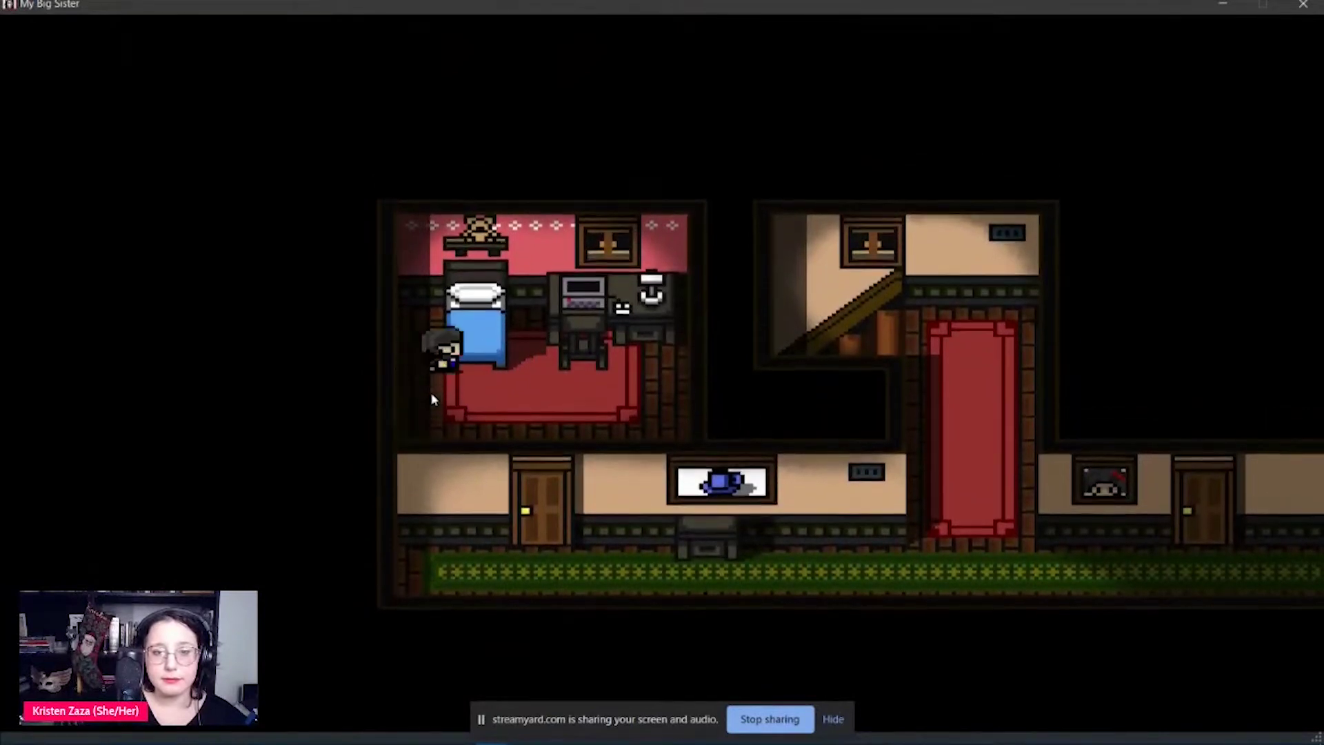
key("Right")
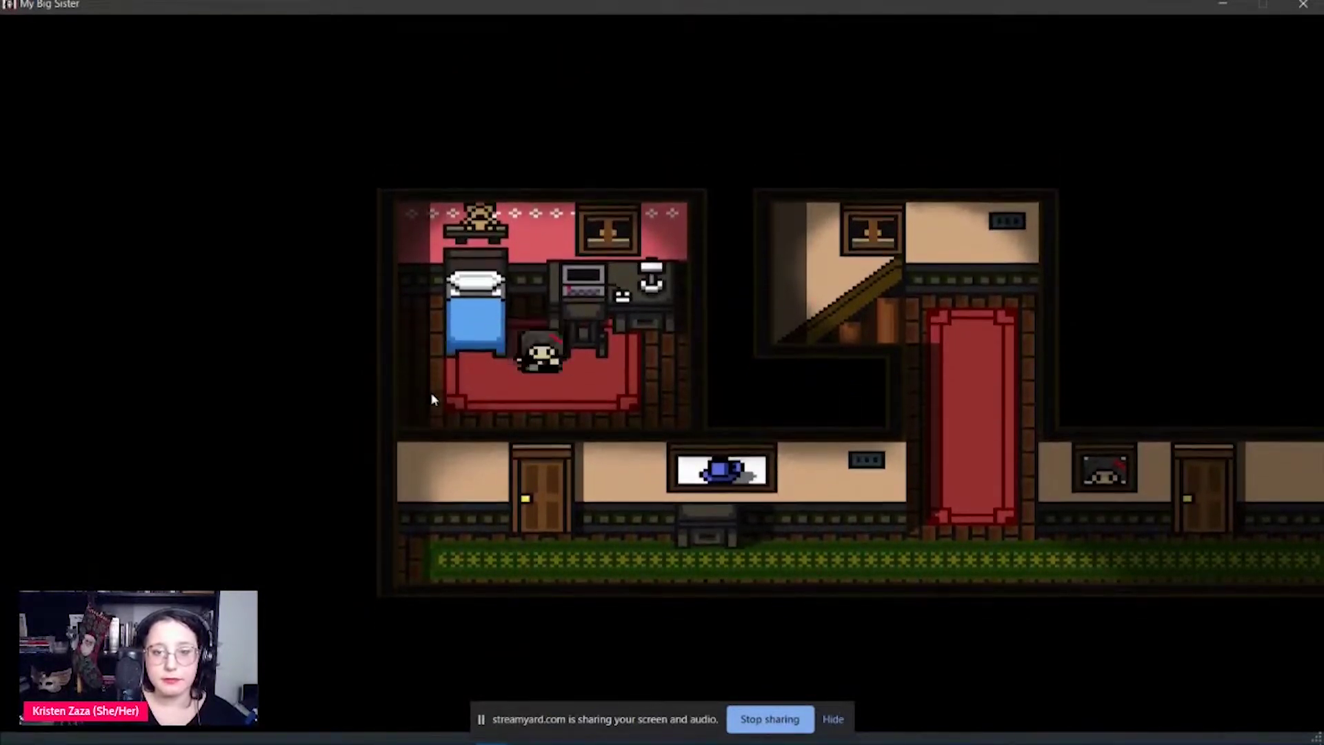
key("Right")
- Examine the uncharged laptop, then turn back and get into bed to sleep
key("Up")
key("Return")
key("Return")
key("Left")
key("Left")
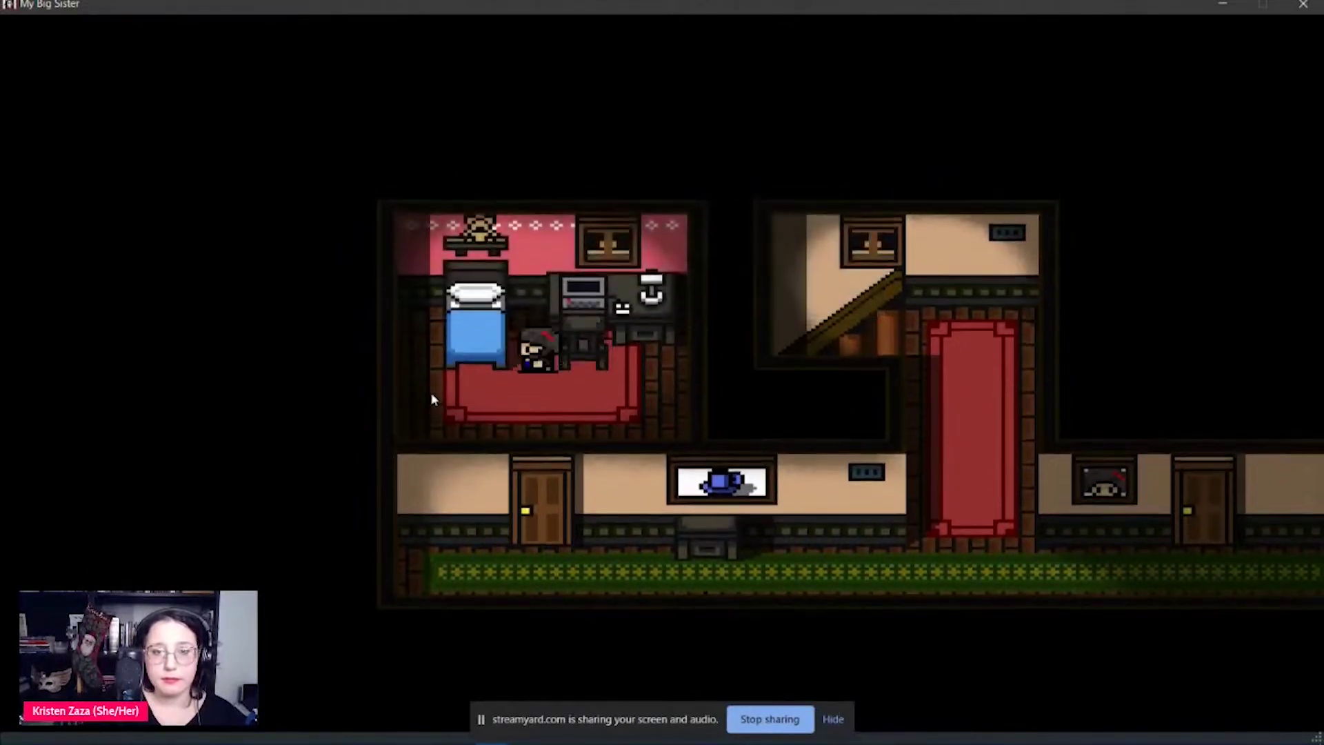
key("Return")
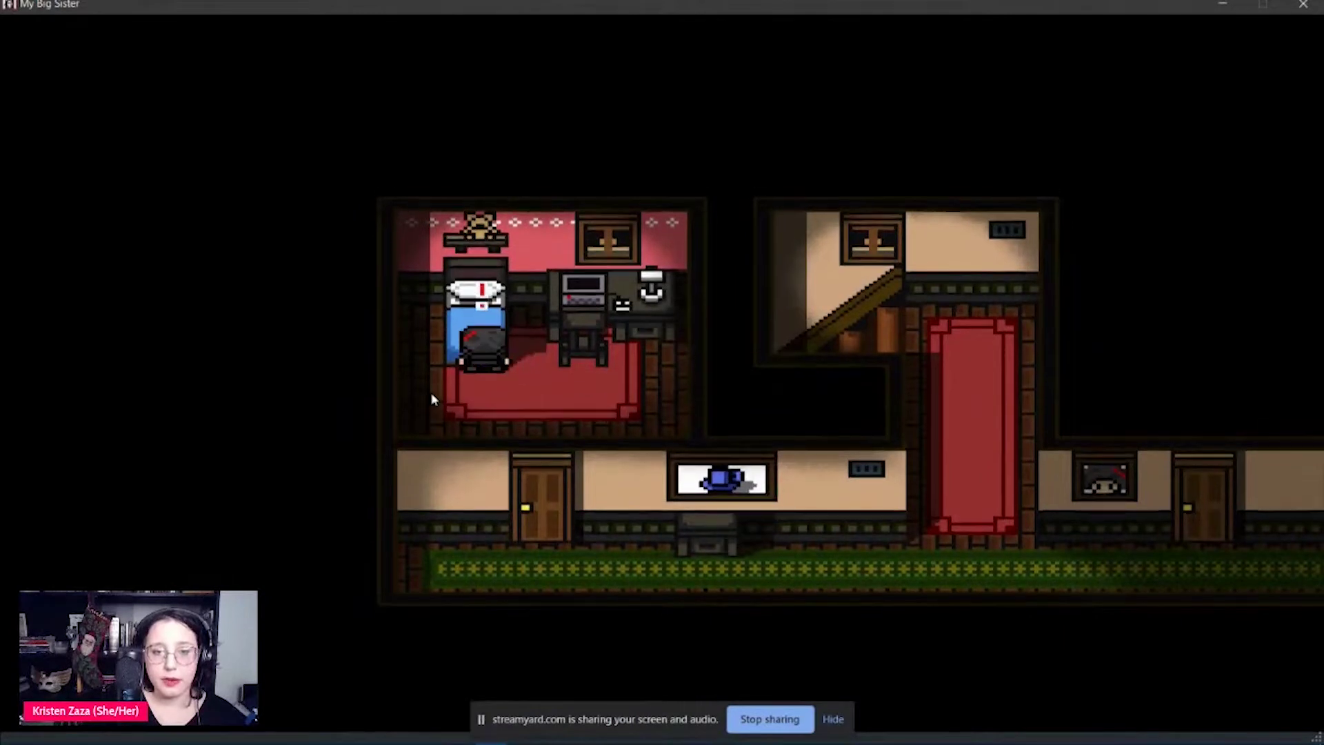
key("Return")
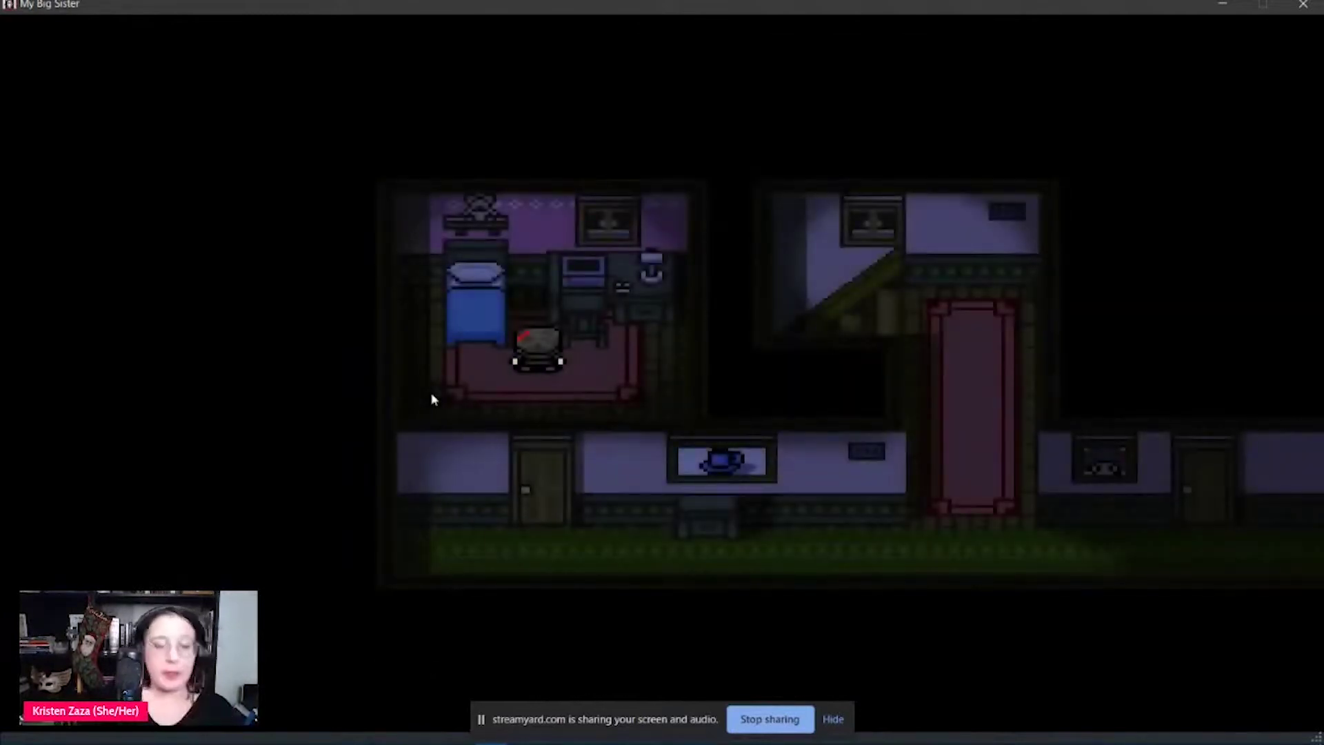
- Lower the computer volume and leave the bedroom into the night-time hallway
key("Down")
key("Up")
key("Down")
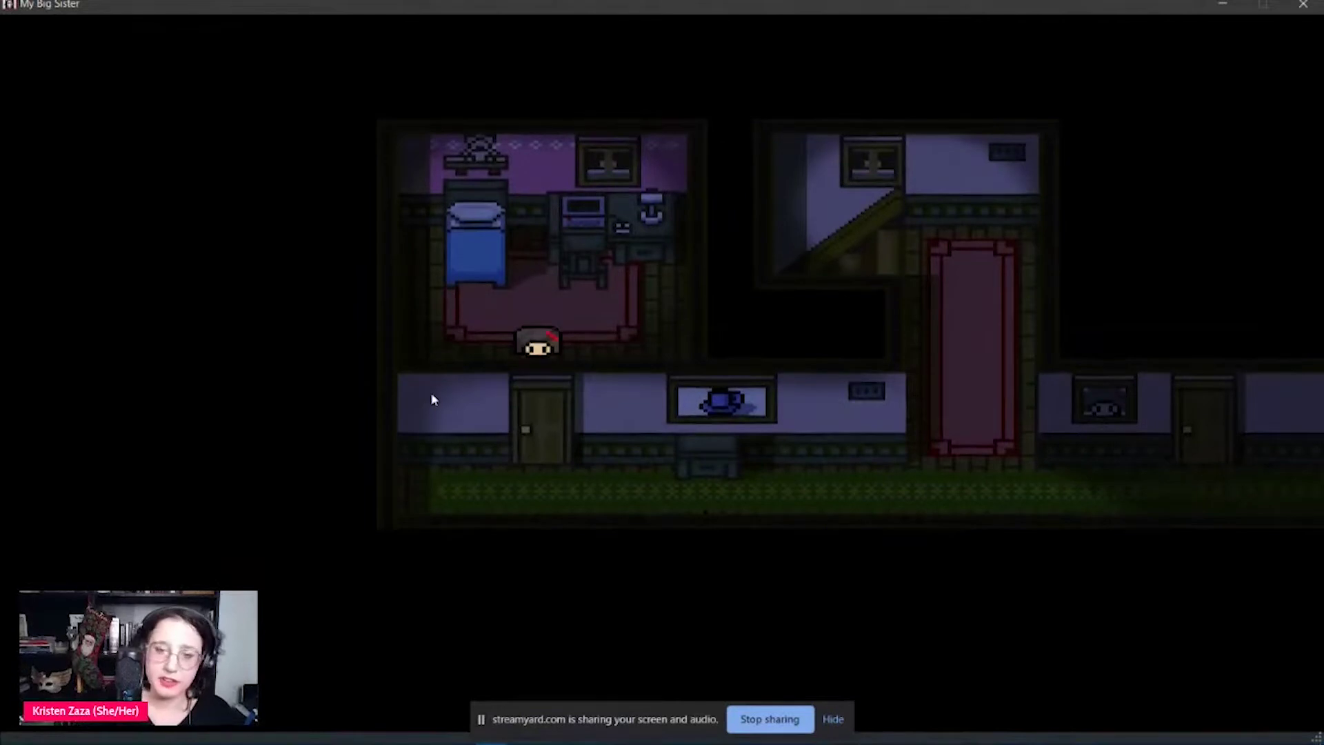
key("XF86AudioLowerVolume")
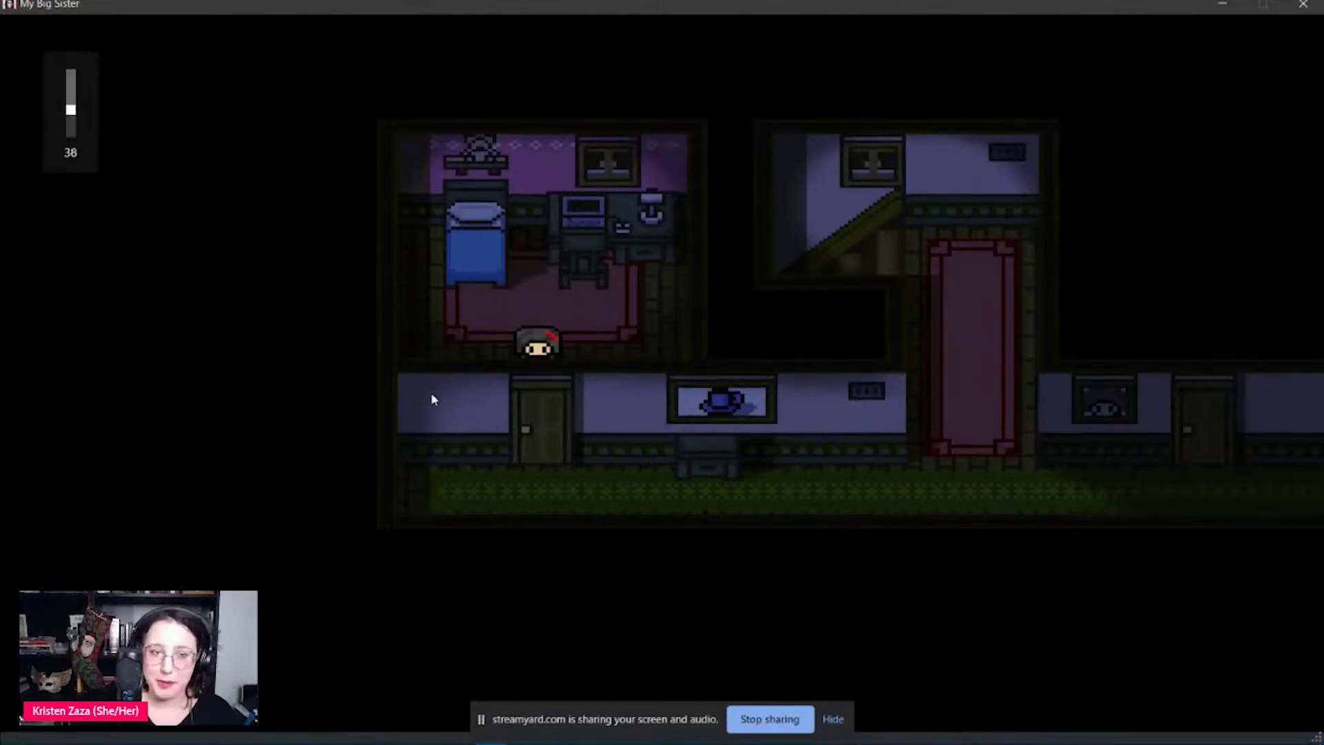
key("Down")
key("Right")
- Examine the hallway painting, including the line about the screwdriver
key("Up")
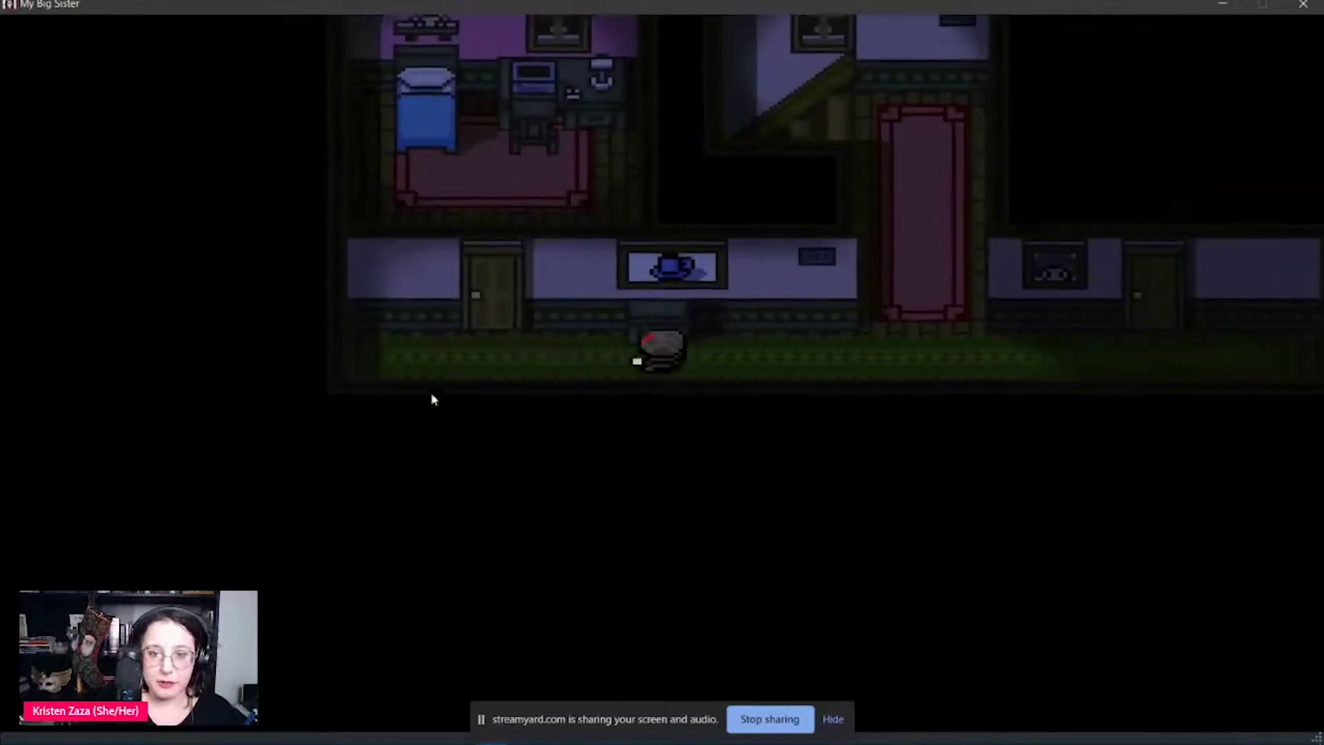
key("z")
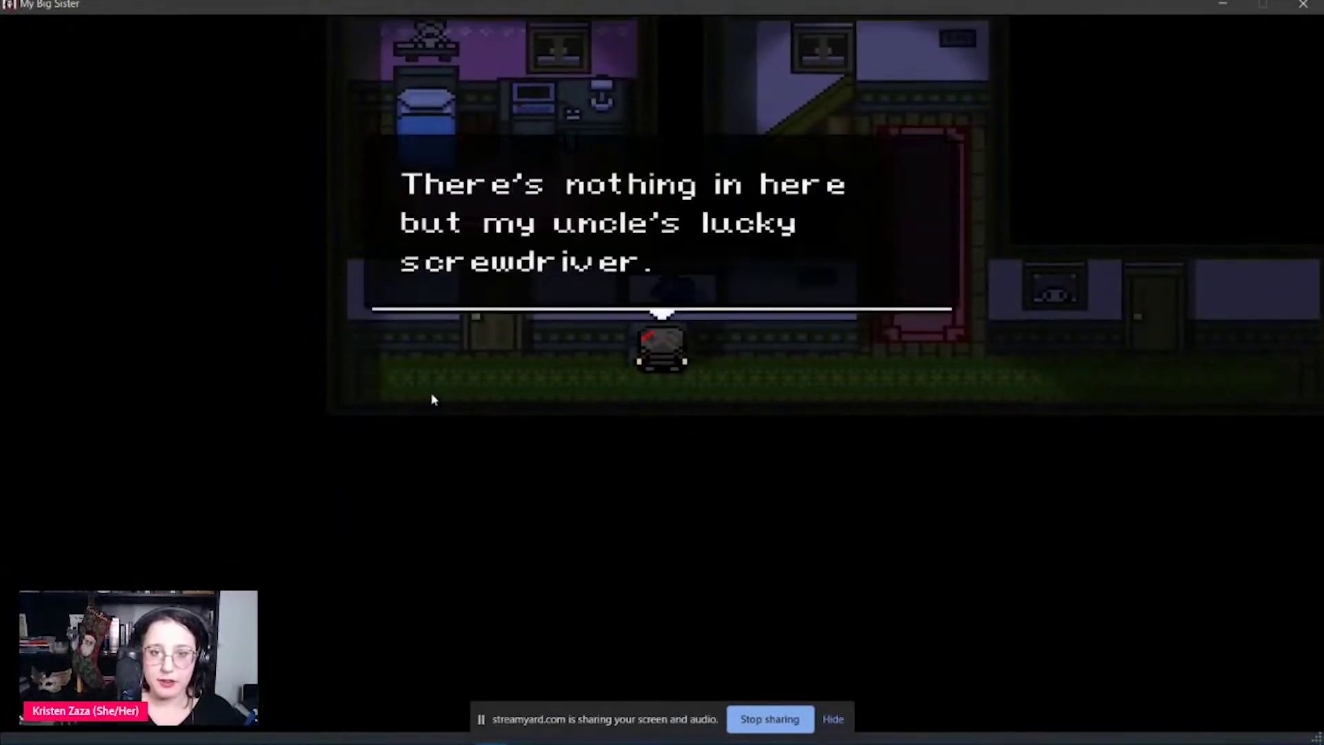
key("z")
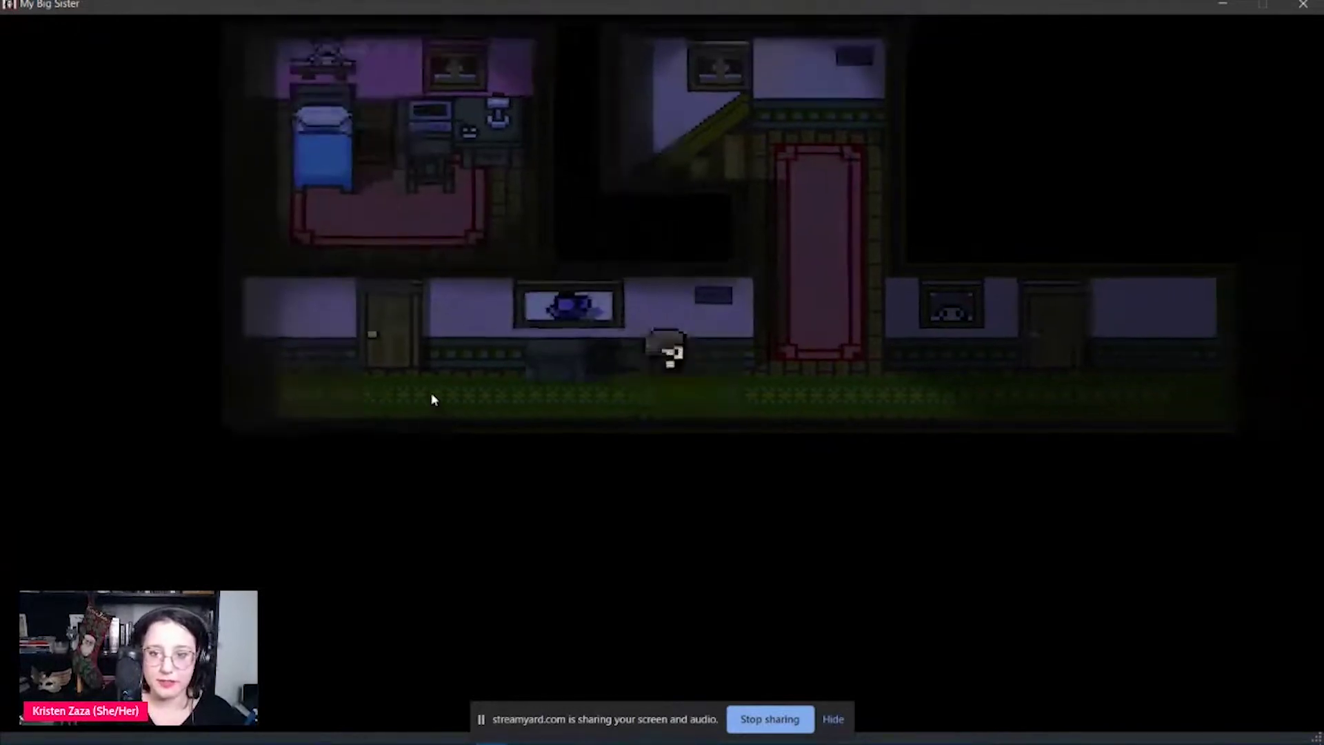
- Try the sister's far door, leave it alone, and walk back up the carpet
key("Right")
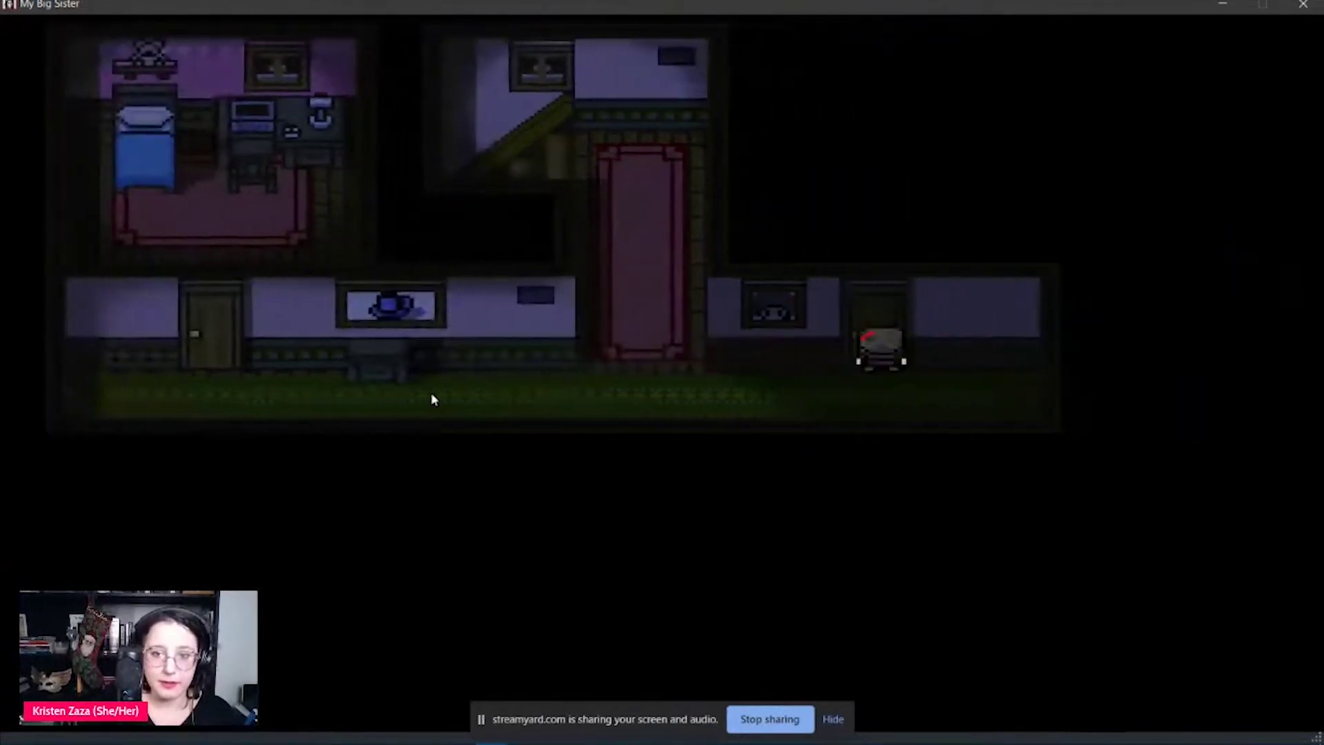
key("Up")
key("z")
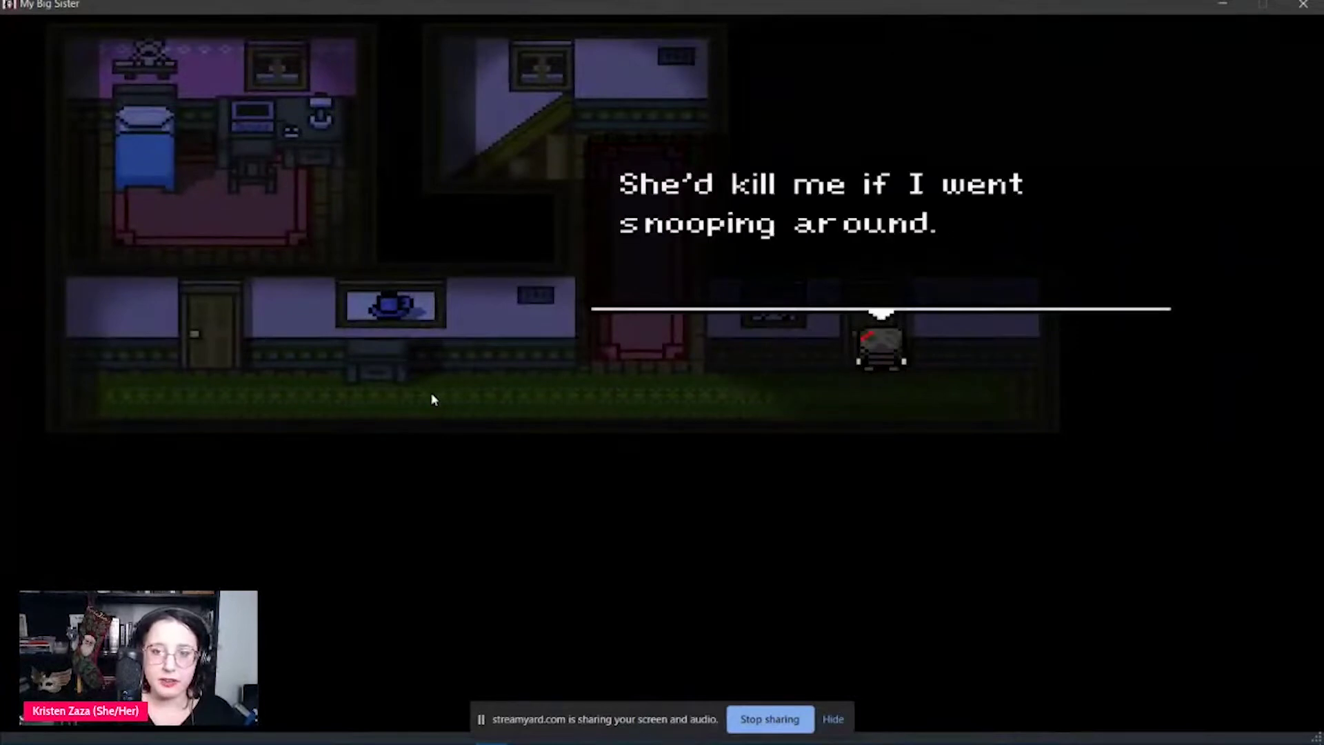
key("z")
key("z")
key("Left")
key("Left")
key("Up")
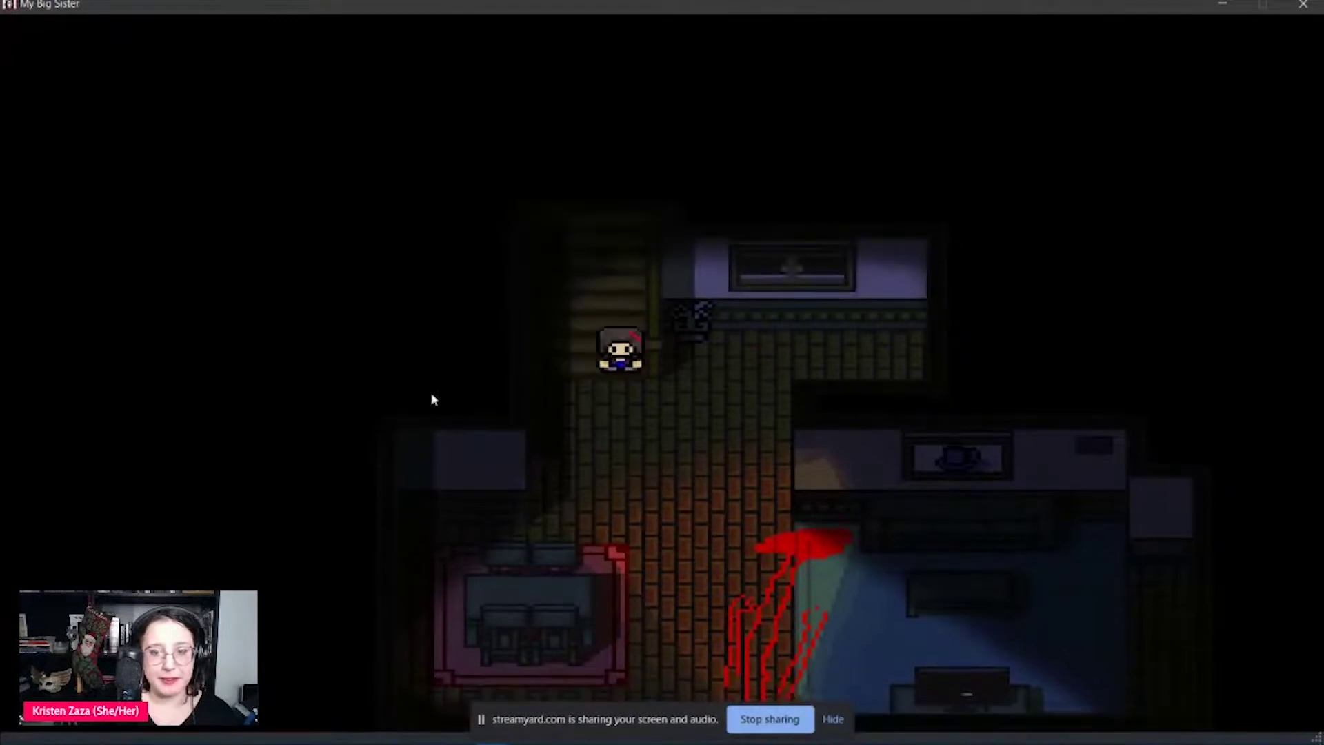
- Walk through the hallway into the kitchen and read the line about hiding in the bathroom
key("Right")
key("Right")
key("Right")
key("Down")
key("Down")
key("Down")
key("Up")
key("Up")
key("Up")
key("Up")
key("Up")
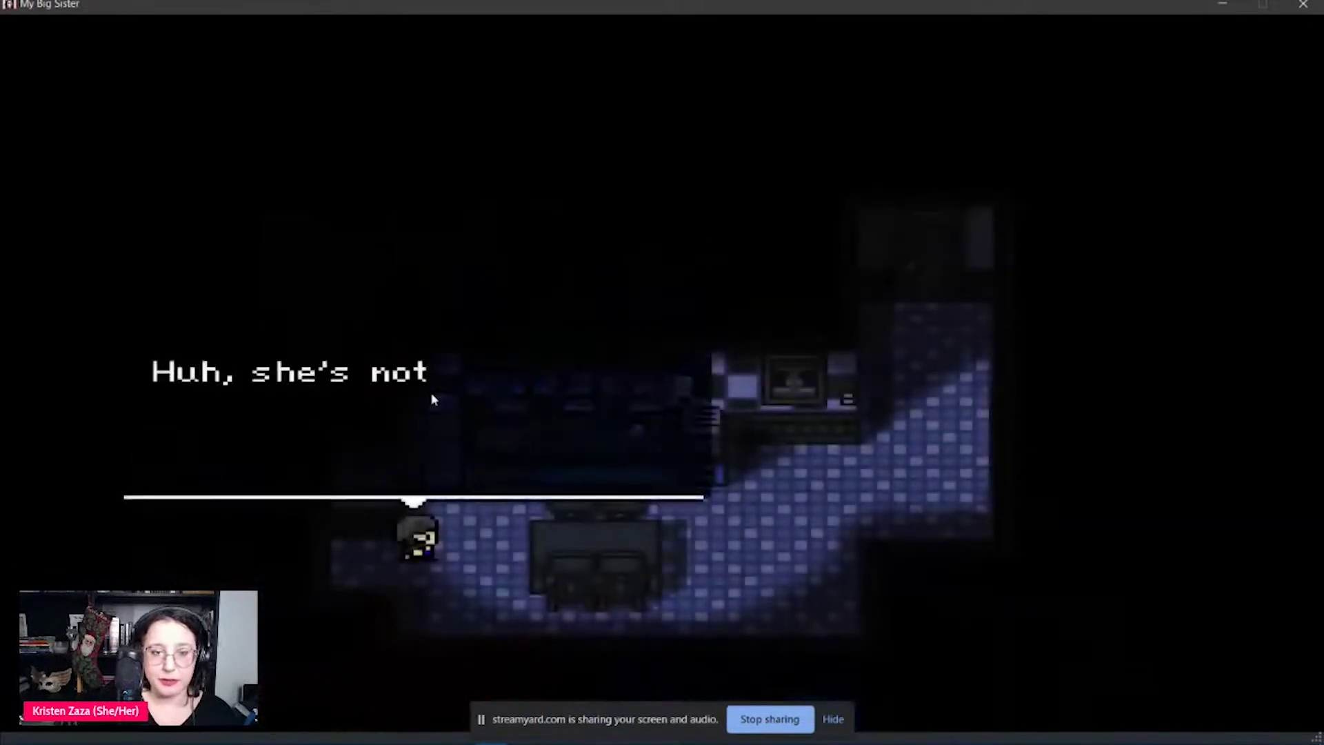
key("z")
key("z")
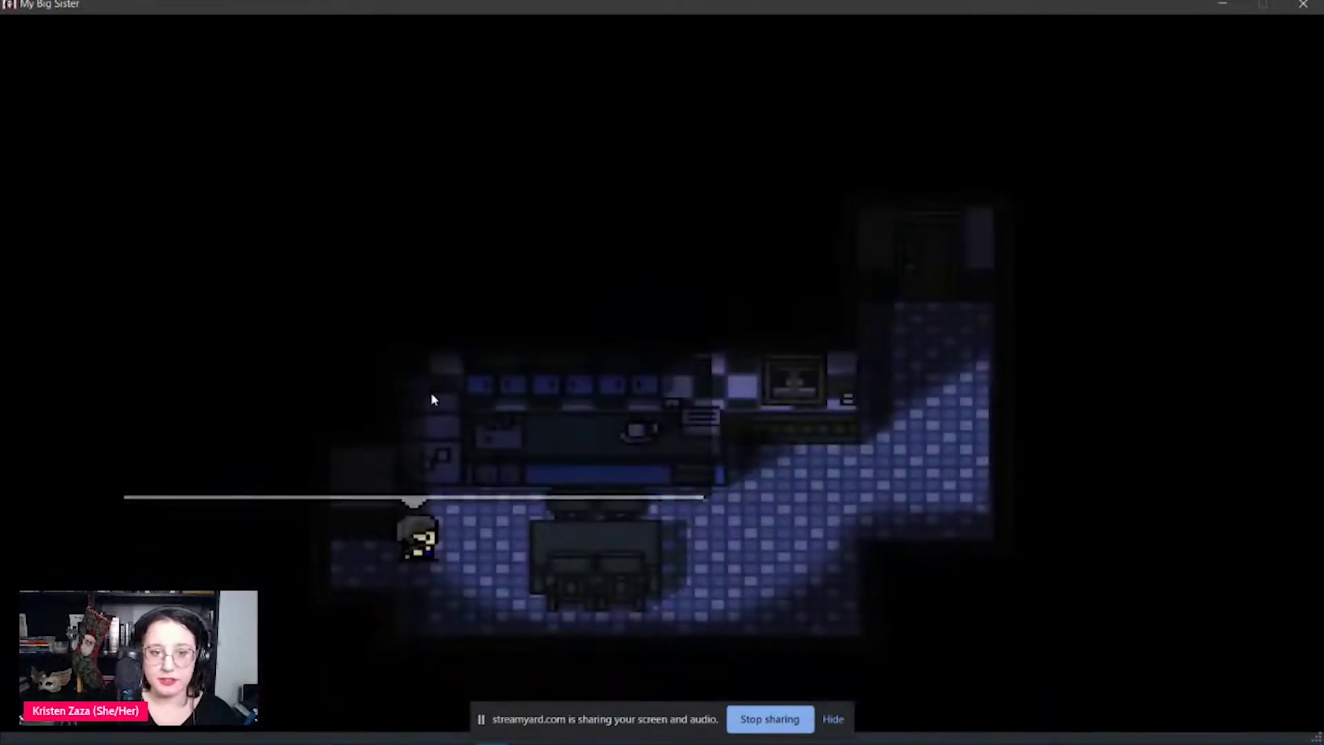
key("Up")
key("Up")
key("Right")
key("Right")
key("Right")
key("Right")
- Walk to the bathroom doorway, then back across the kitchen and out to the left
key("Up")
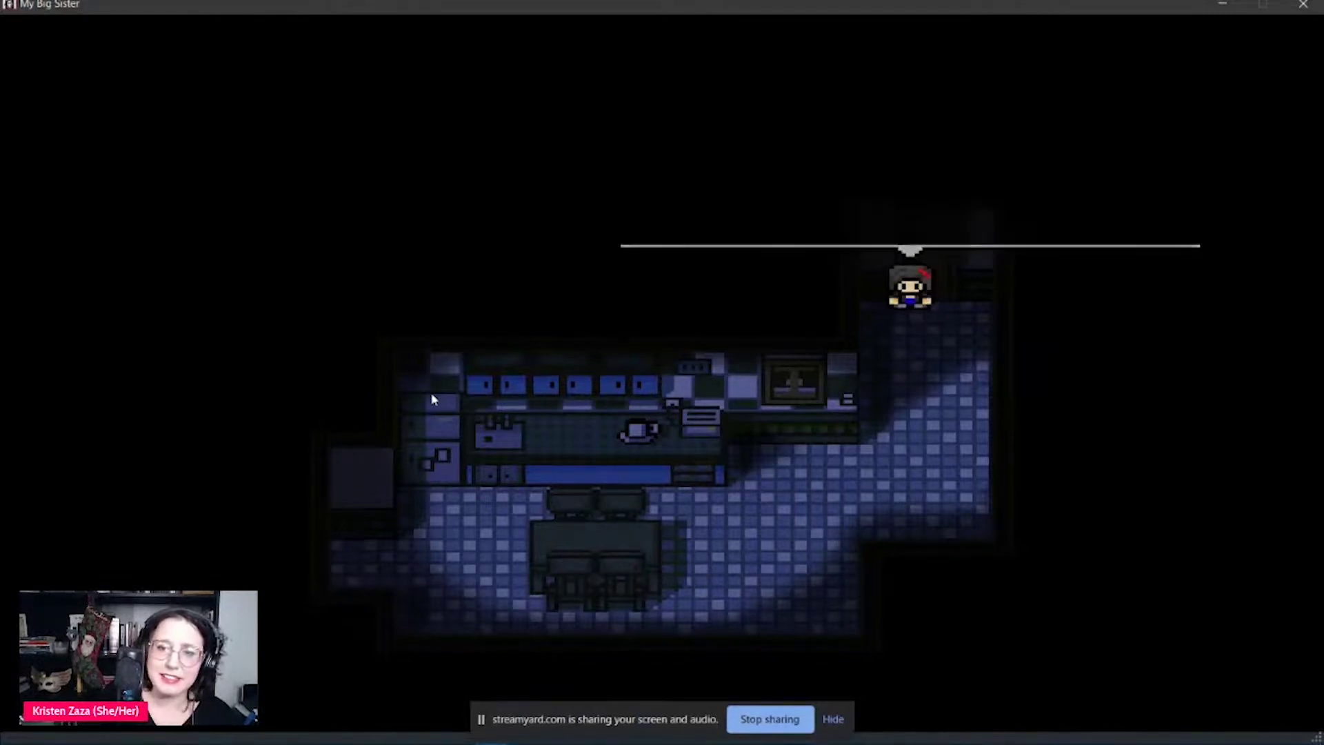
key("Down")
key("Left")
key("Down")
key("Left")
key("Up")
key("Left")
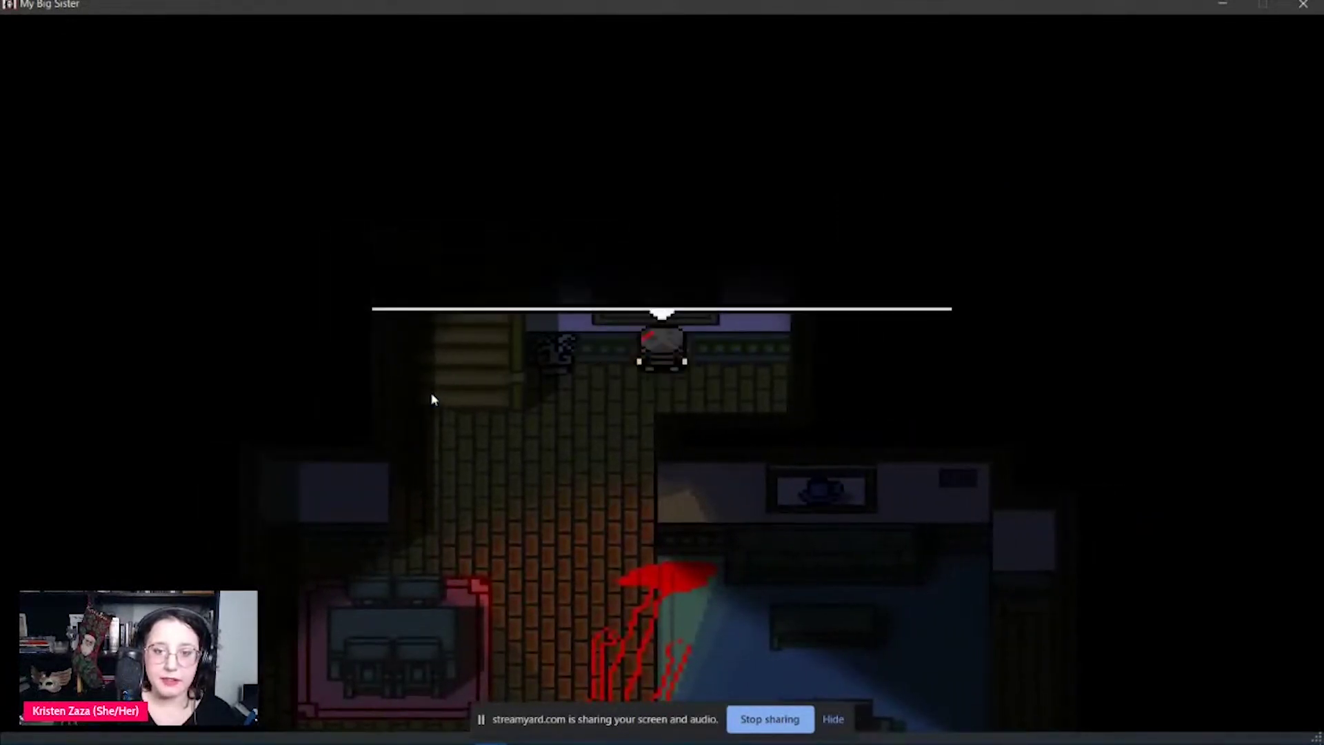
- Dismiss the dialogue and follow the blood trail downward
key("Return")
key("Down")
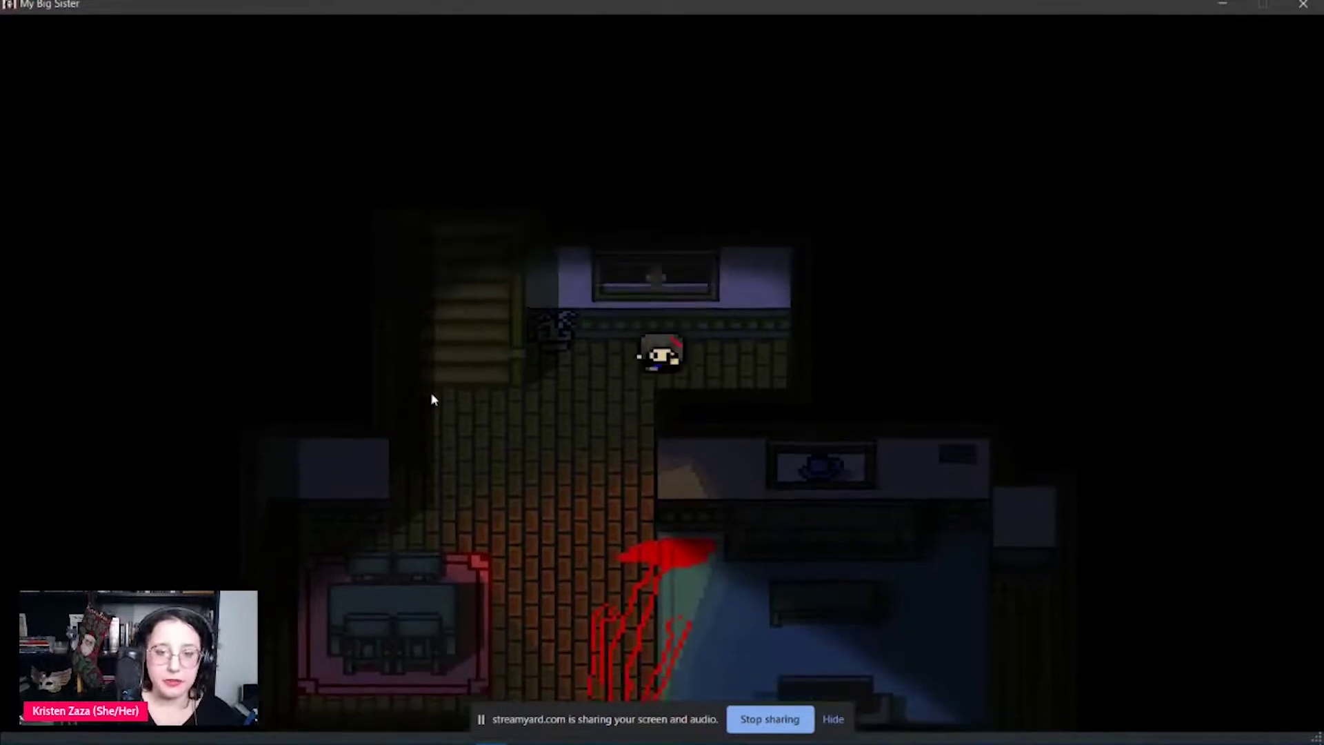
key("Down")
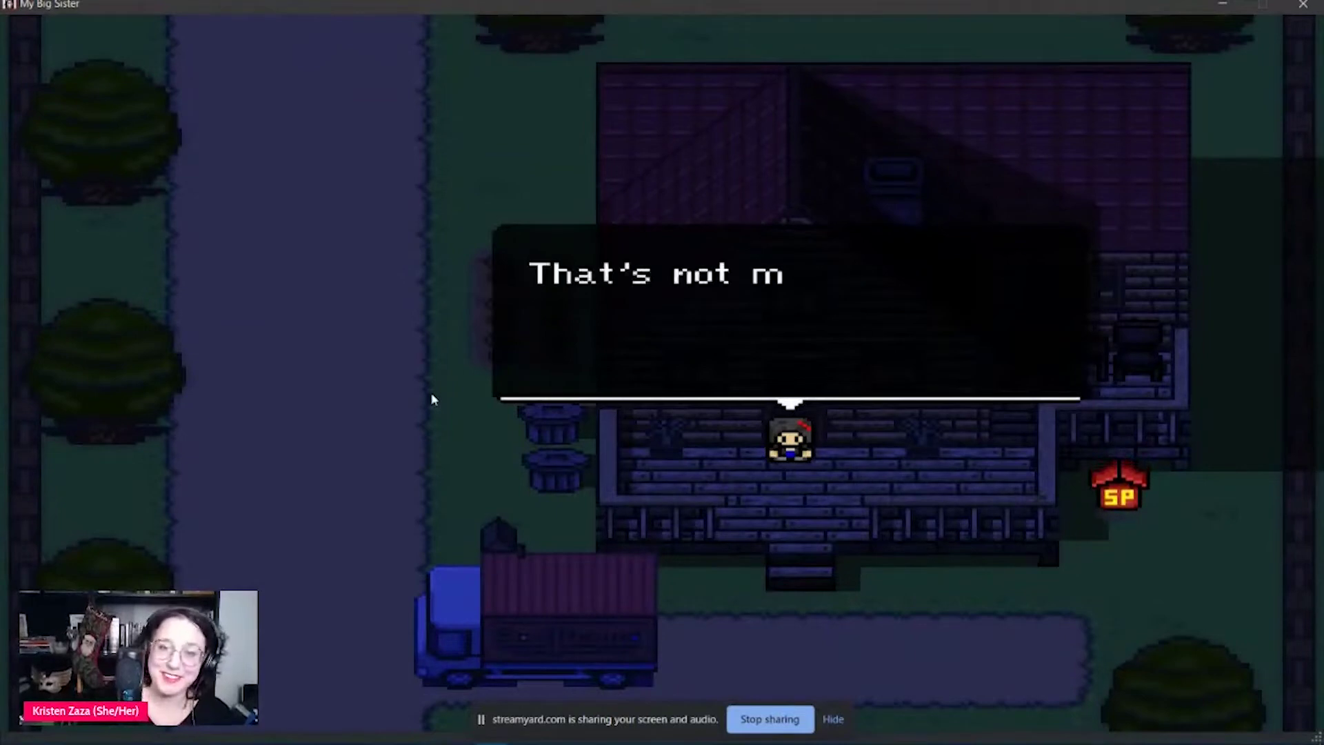
- Read through the porch dialogue about Sombie's boyfriend and the strange moving truck
key("Return")
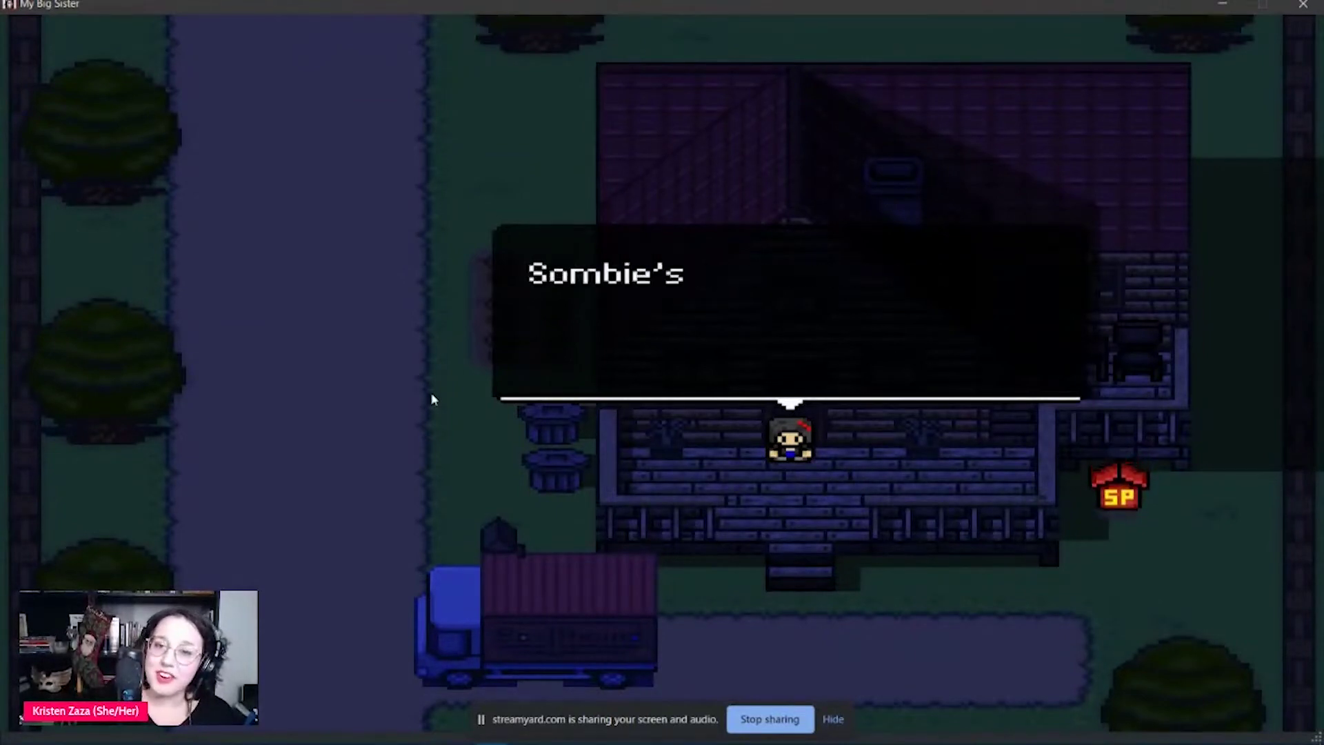
key("Return")
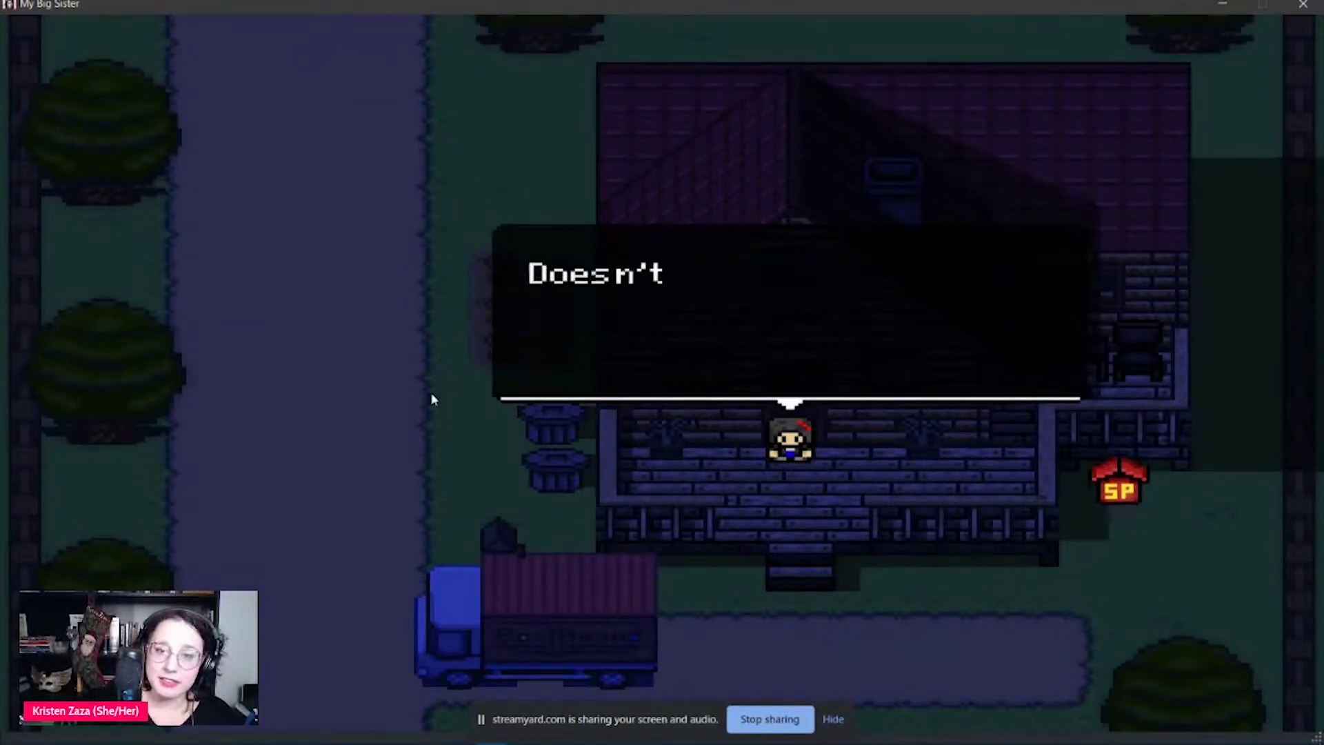
key("Return")
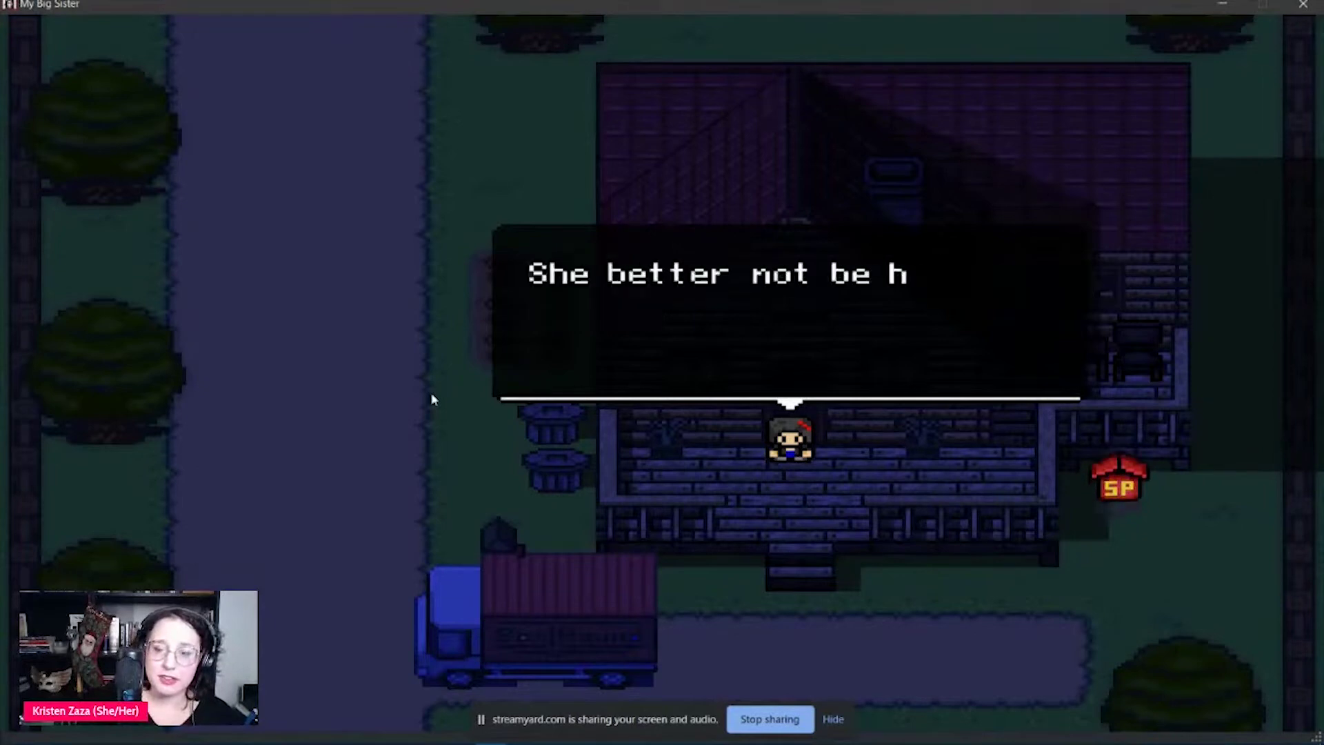
key("Return")
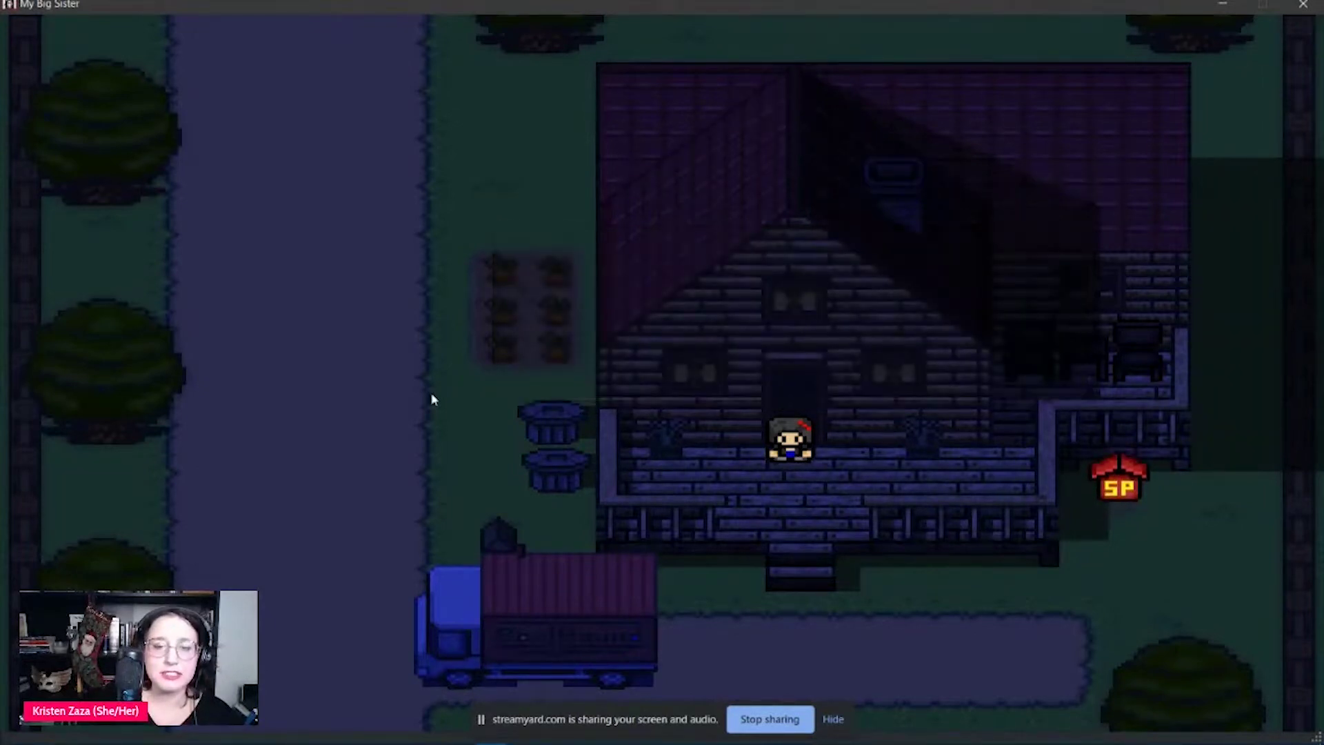
- Walk down off the porch and left along the path to the moving truck
key("Down")
key("Down")
key("Down")
key("Left")
key("Return")
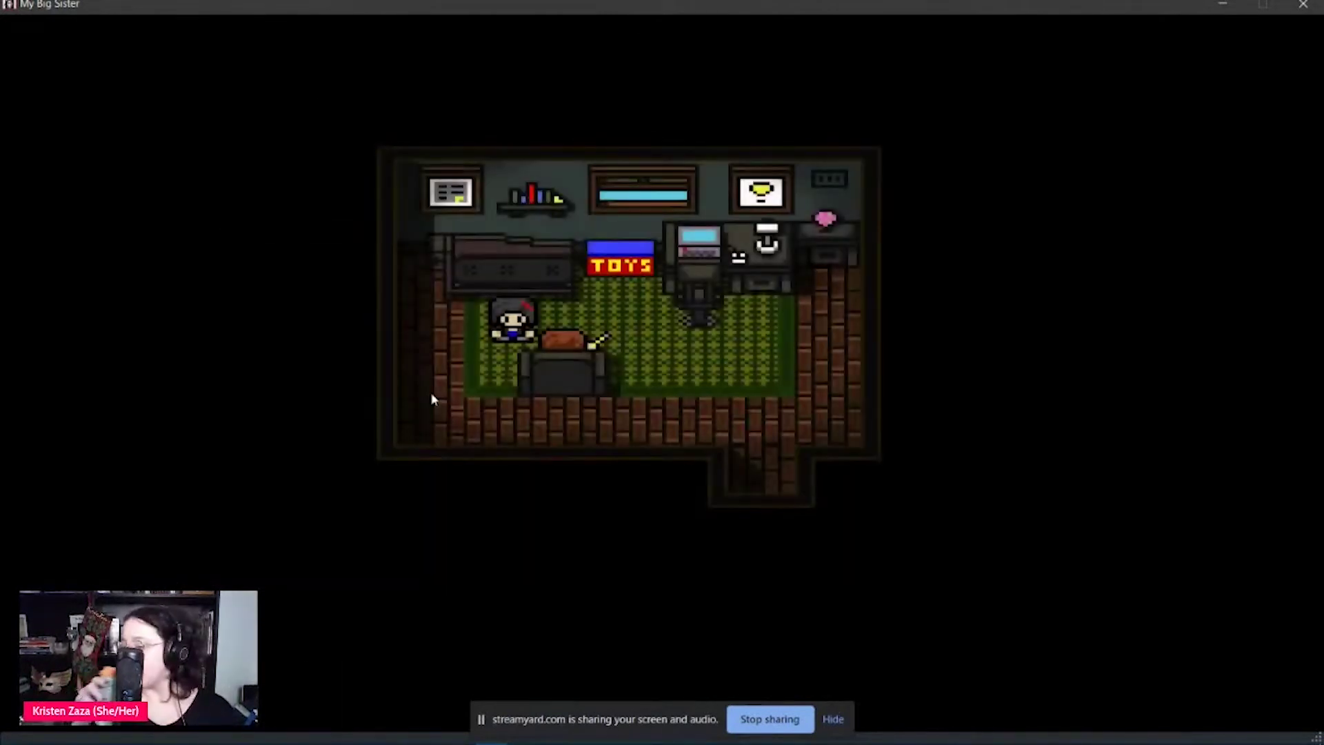
- Walk right past the desk, inspect the pink object by the right wall, and return to the rug
key("Right")
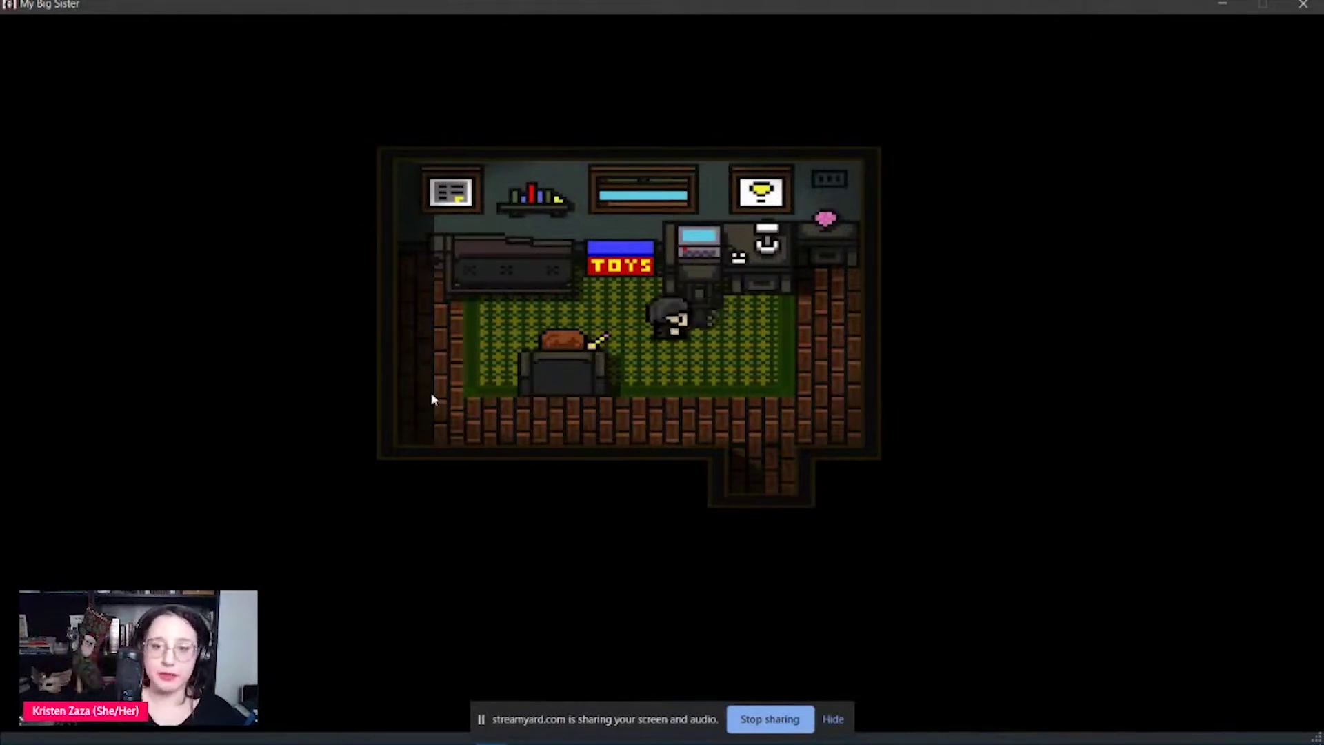
key("Right")
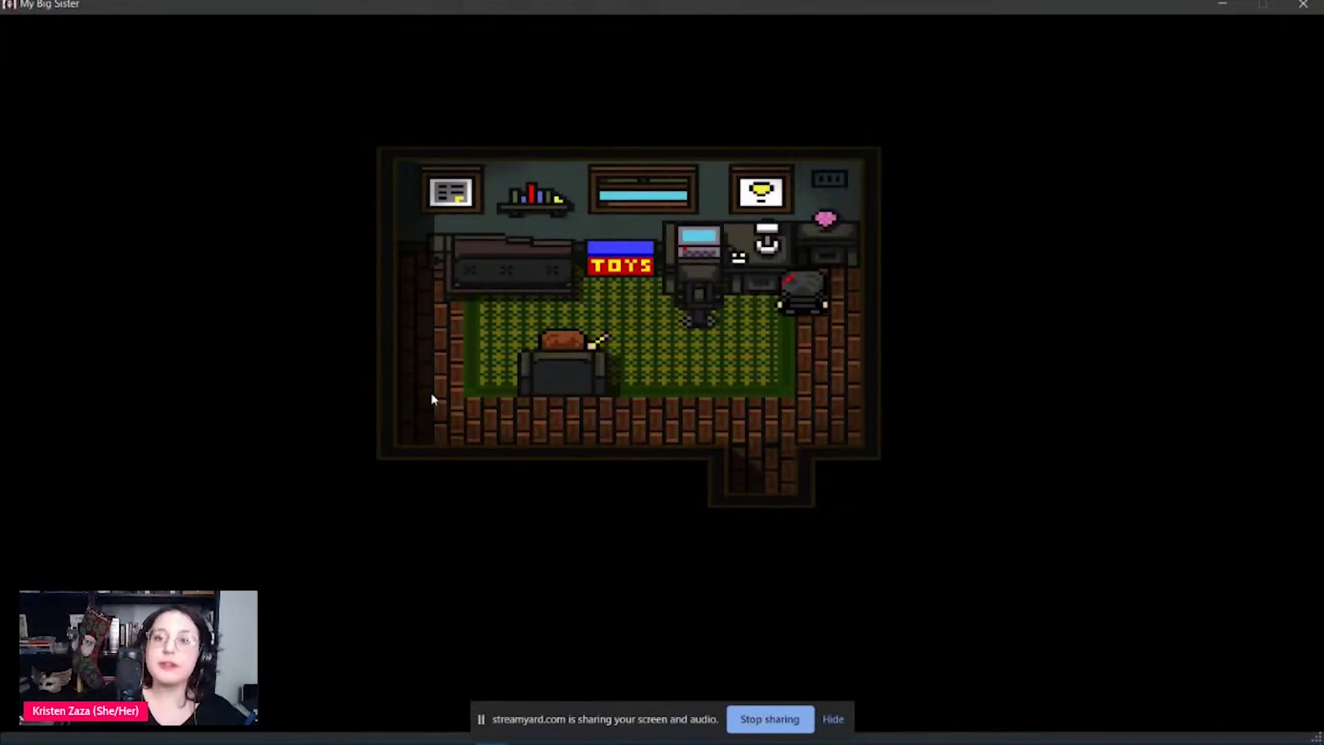
key("Up")
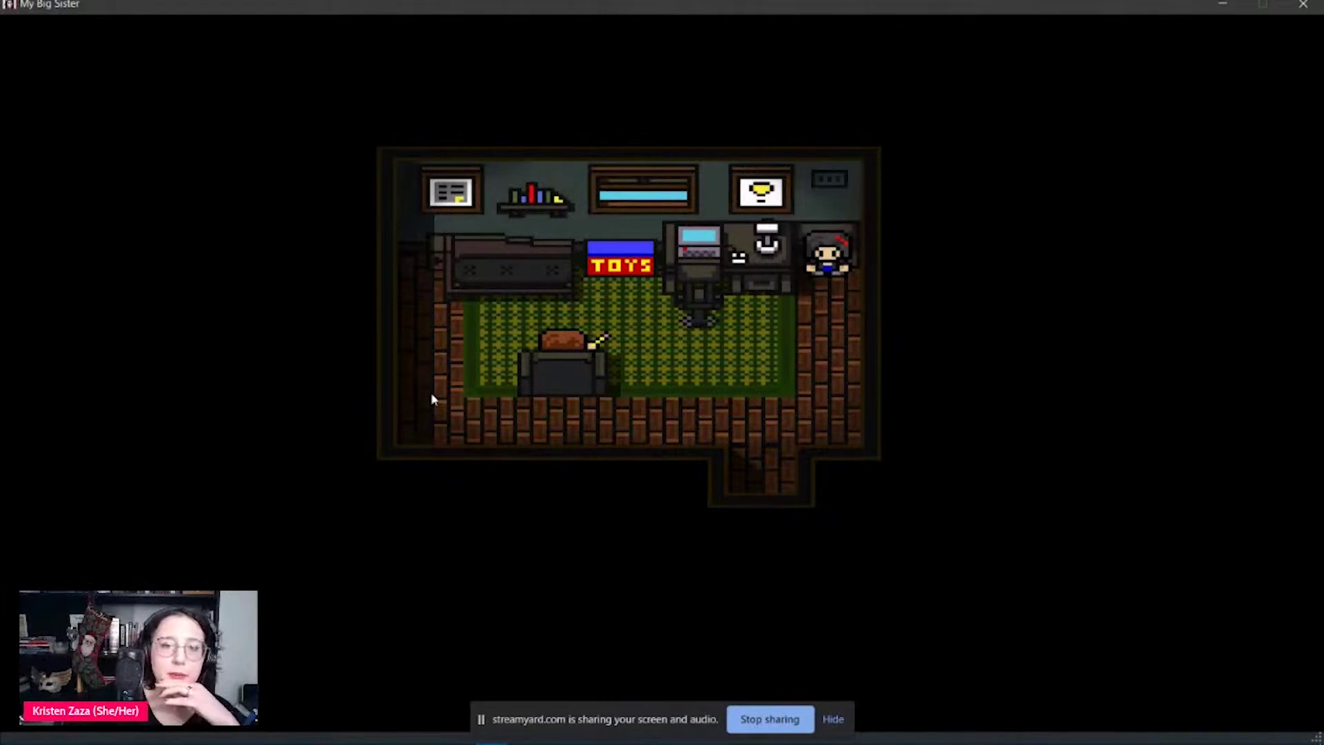
key("Down")
key("Left")
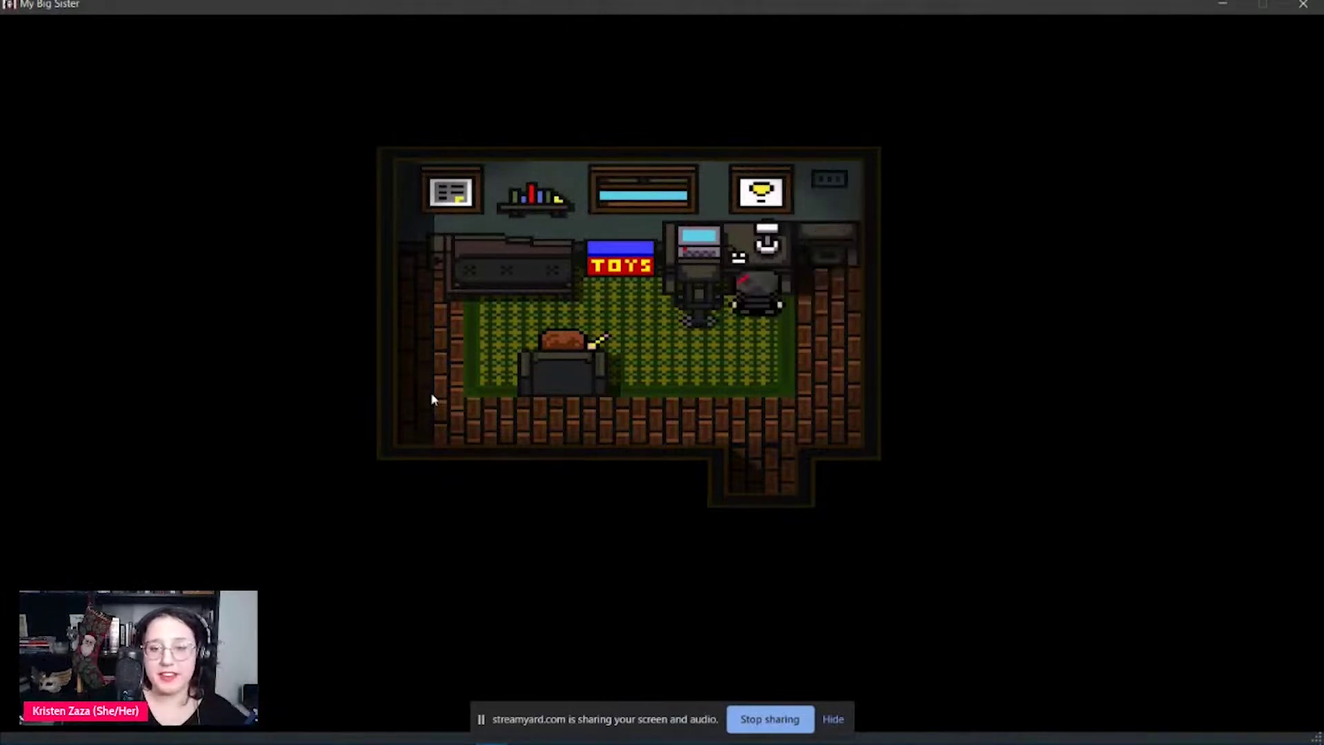
key("Down")
key("Left")
- Circle the rug toward the couch and end up facing the TOYS box
key("Left")
key("Up")
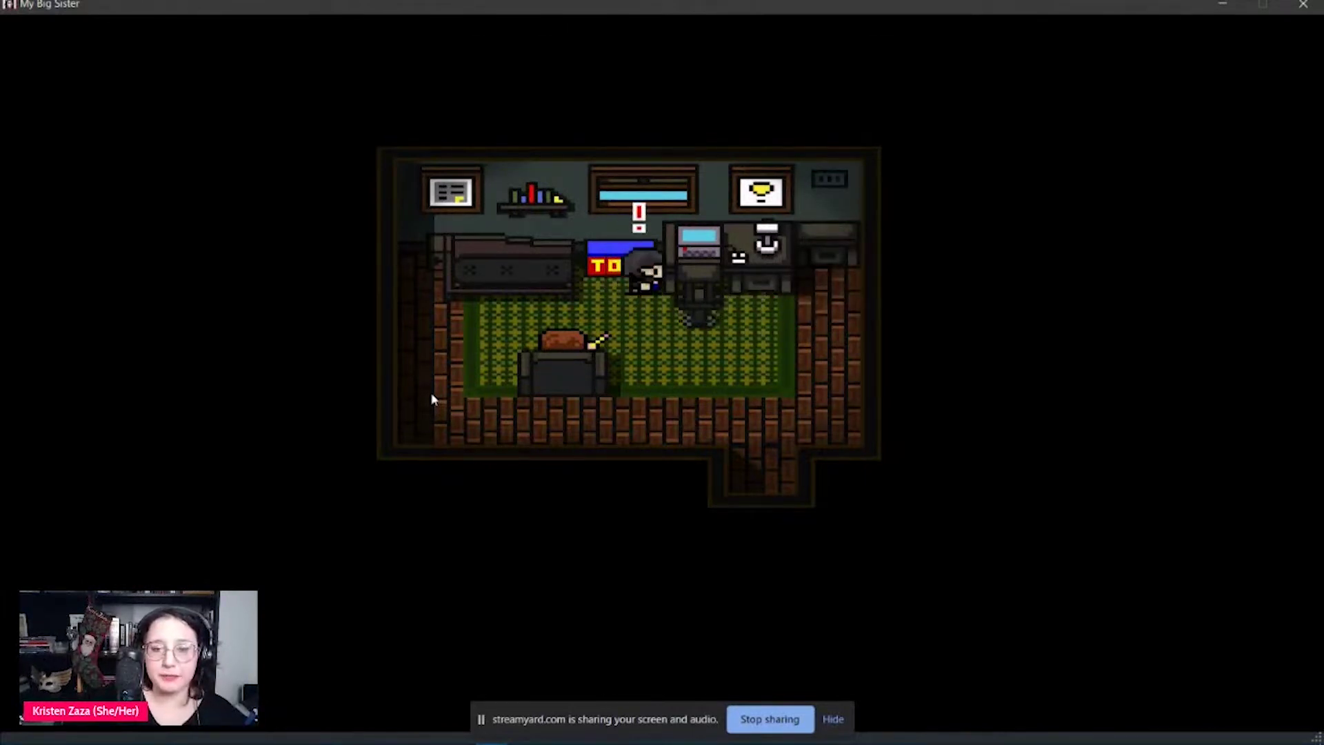
key("Down")
key("Right")
key("Left")
key("Up")
key("Down")
key("Left")
key("Up")
key("Left")
key("Right")
key("Up")
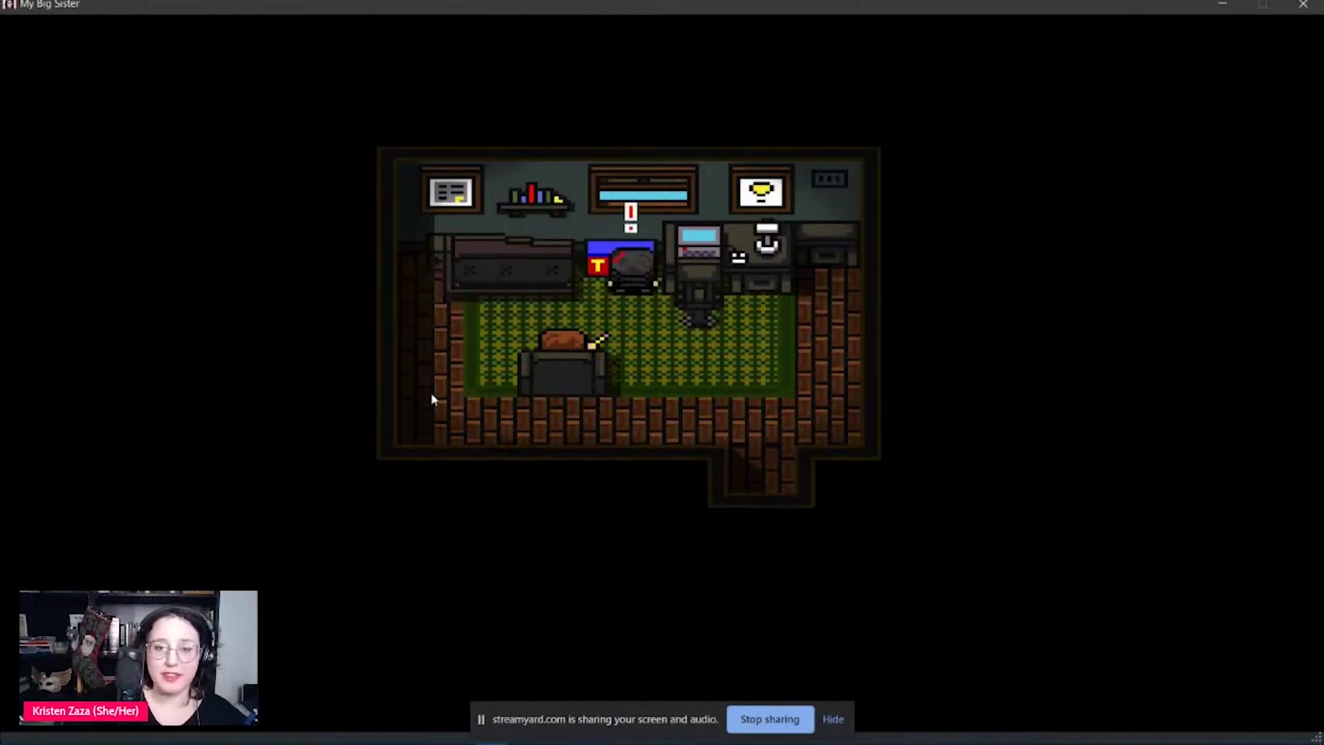
- Search the TOYS box, read the doll dialogue, and dismiss the item-found notice
key("z")
key("z")
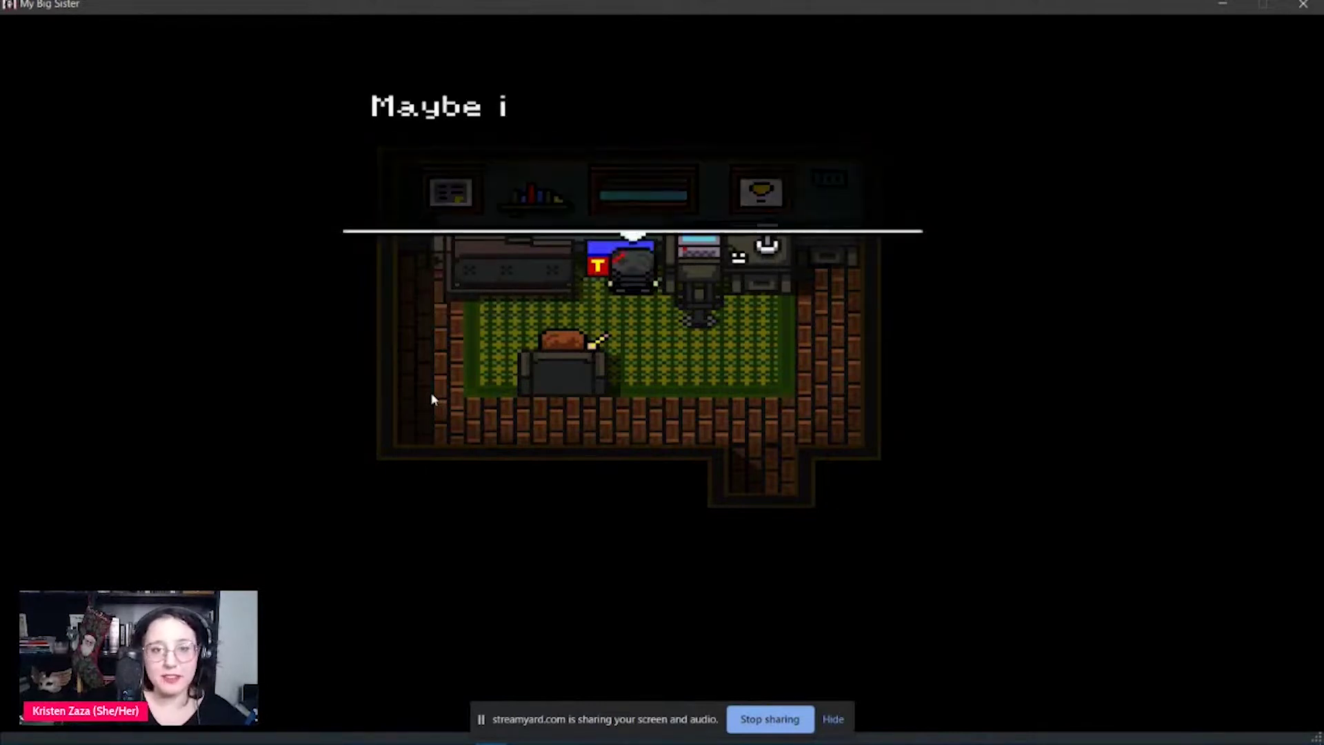
key("z")
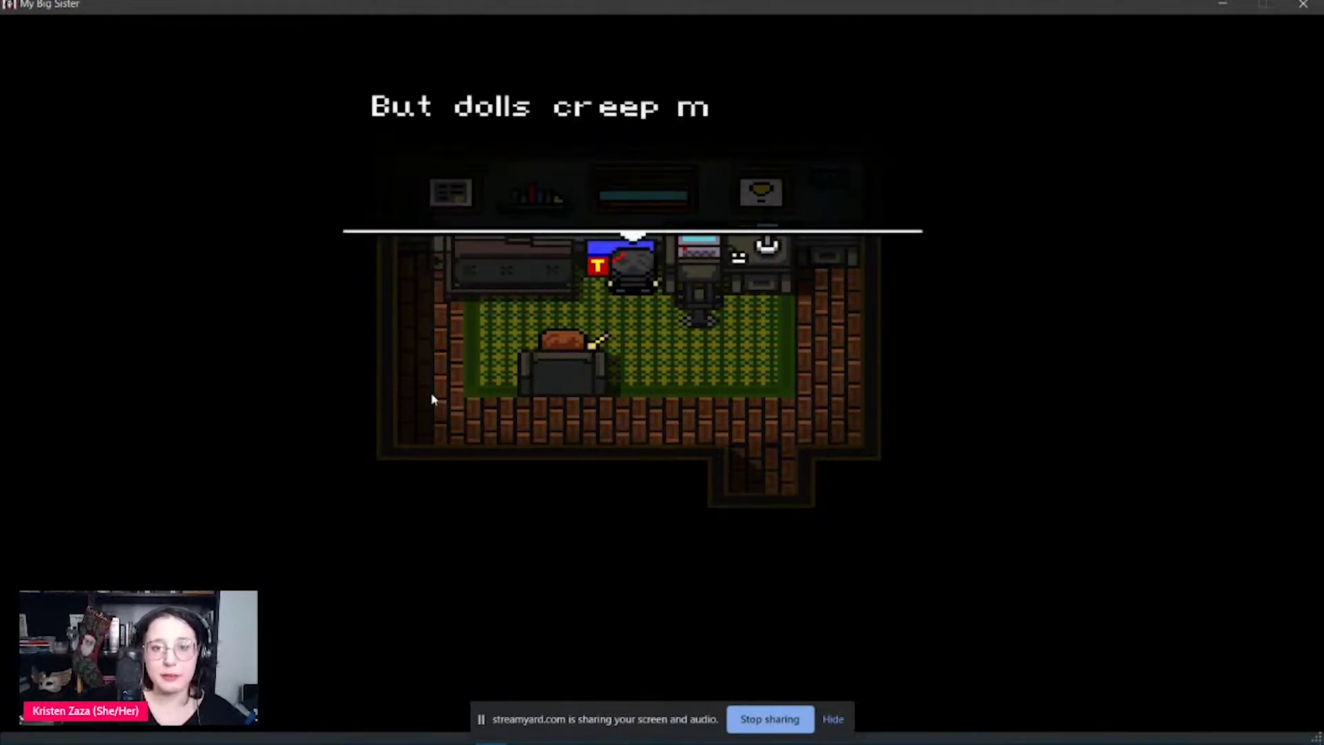
key("z")
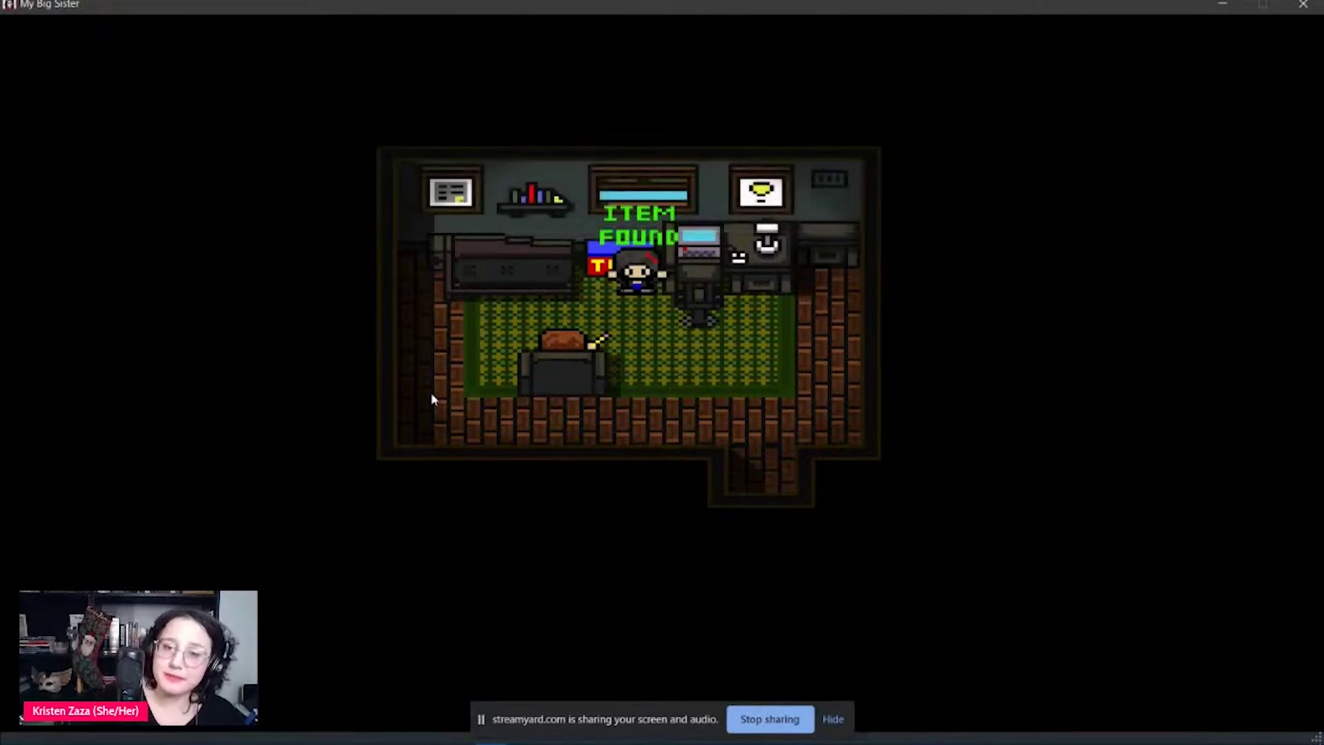
key("Right")
- Walk from the TOYS box to the desk, then across the rug to the left wall and armchair
key("Down")
key("Right")
key("Up")
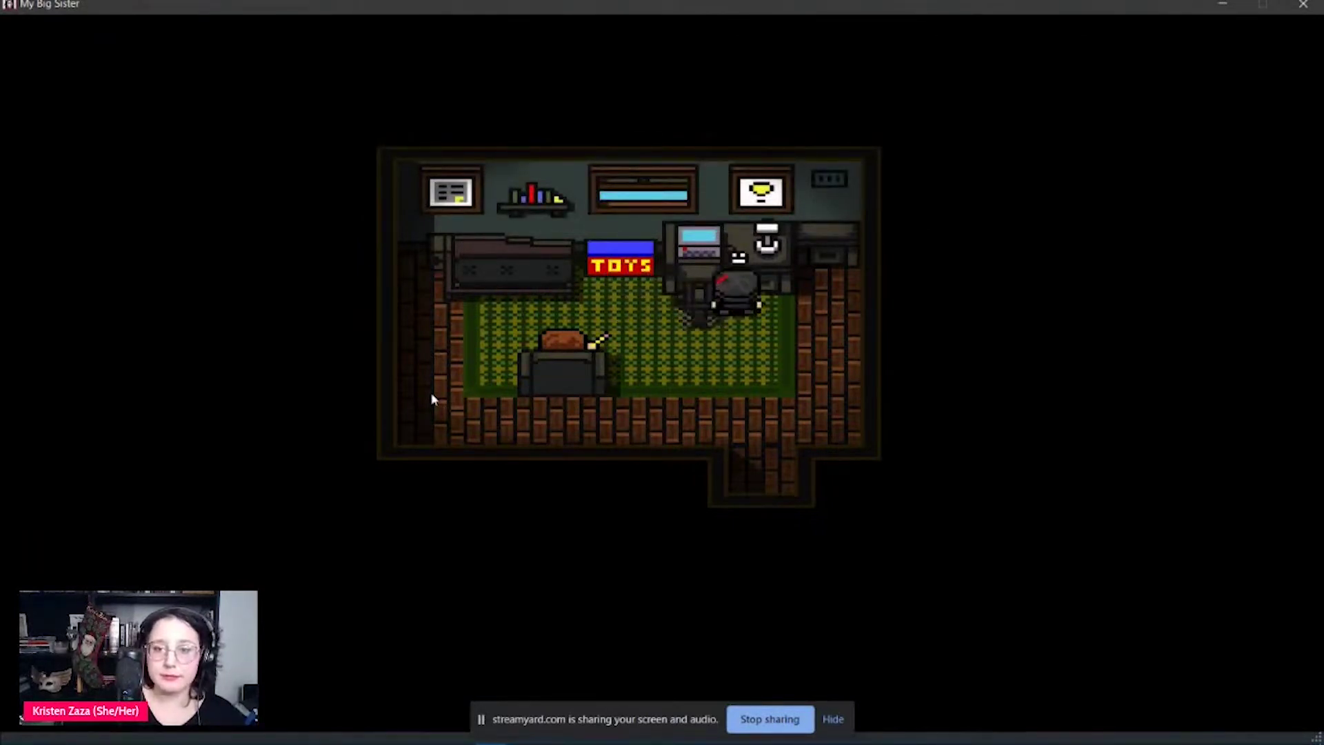
key("Right")
key("Left")
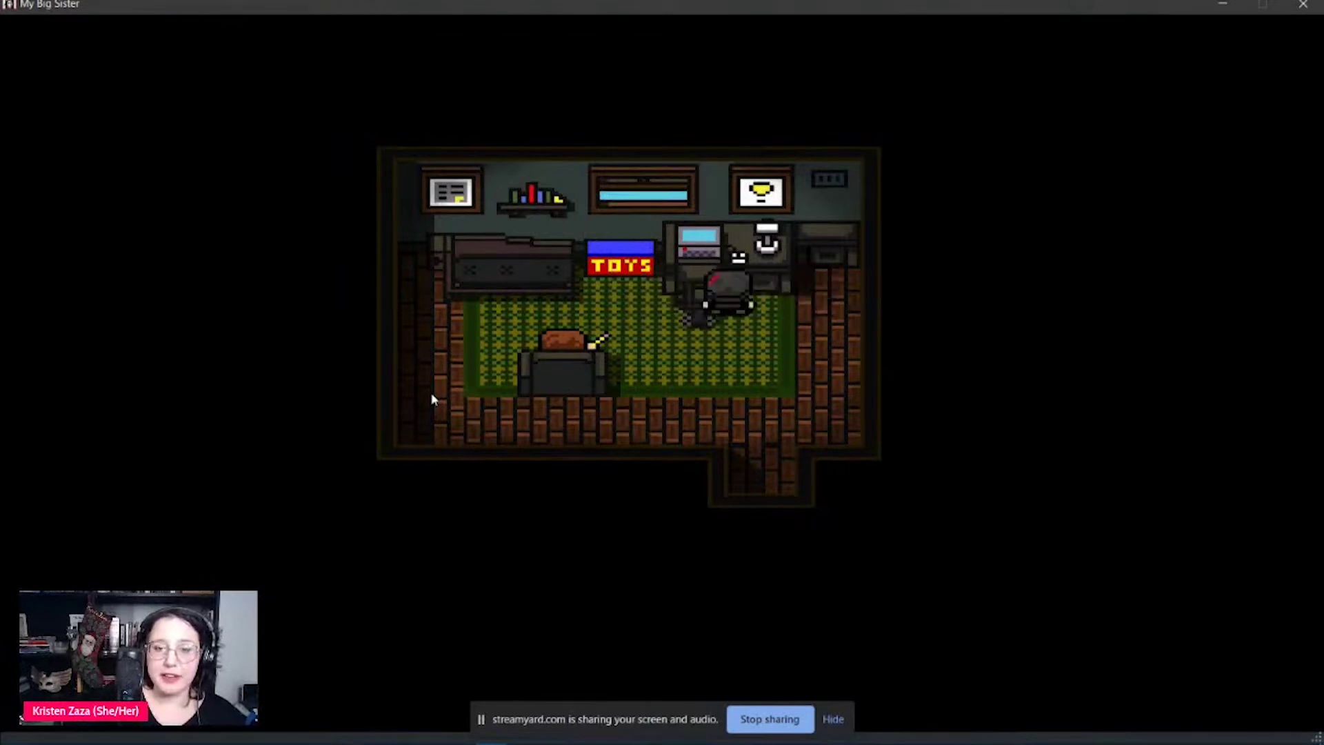
key("Down")
key("Left")
key("Up")
key("Left")
key("Left")
key("Right")
key("Right")
key("Down")
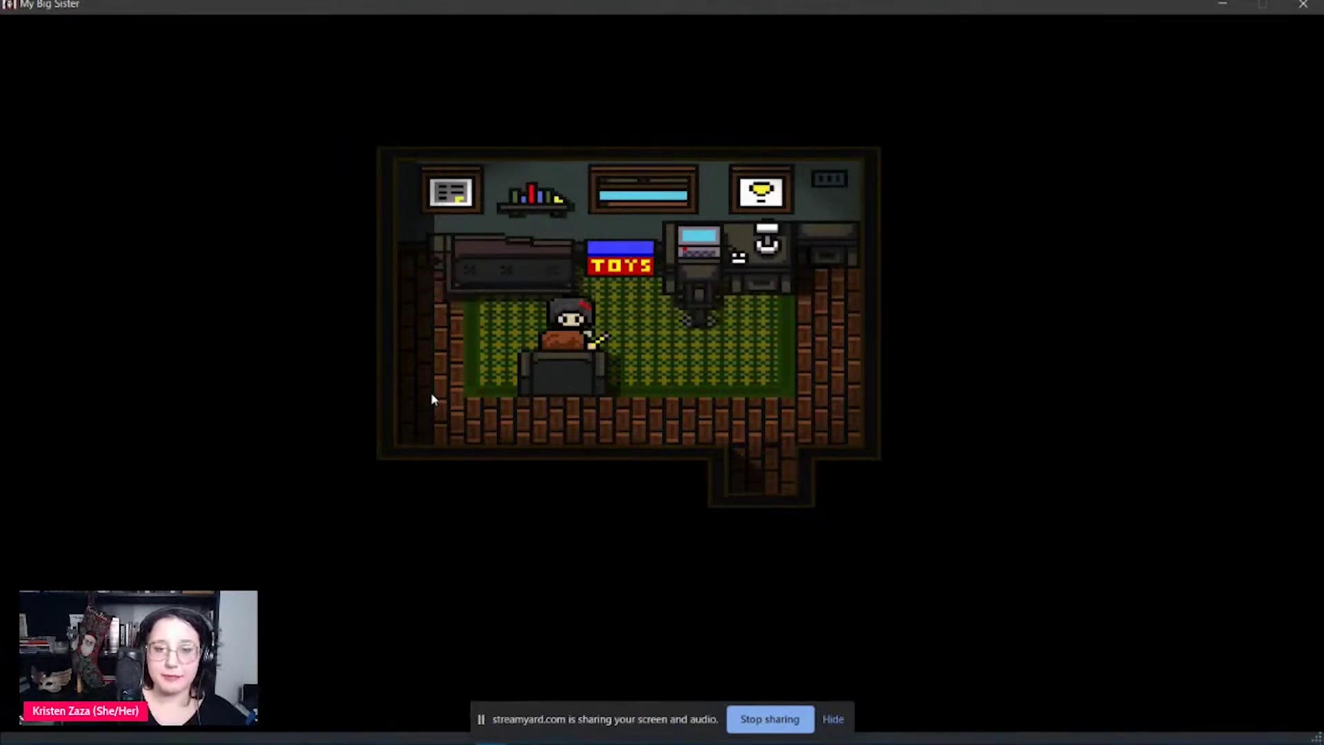
key("Right")
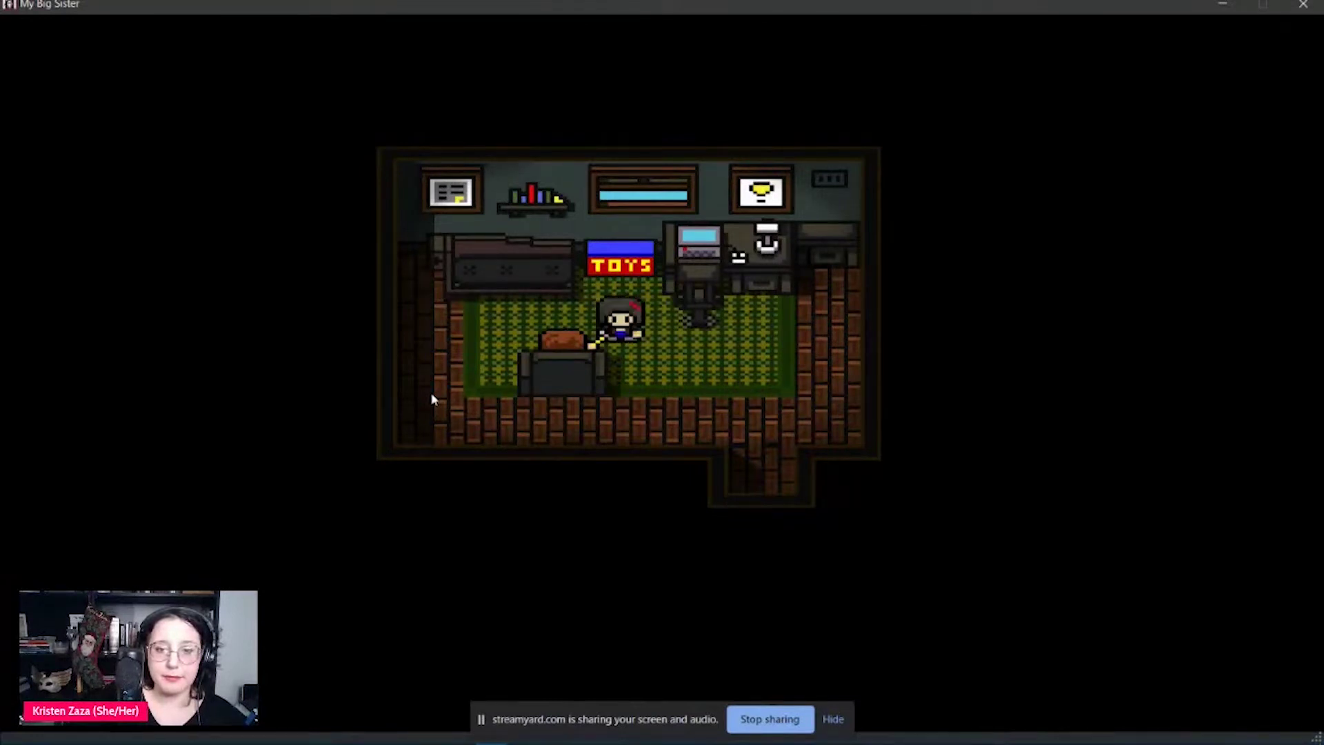
- Walk around the armchair into the doorway alcove, then back up onto the rug
key("Right")
key("Down")
key("Up")
key("Left")
key("Left")
key("Left")
key("Down")
key("Down")
key("Down")
key("Right")
key("Right")
key("Right")
key("Down")
key("Right")
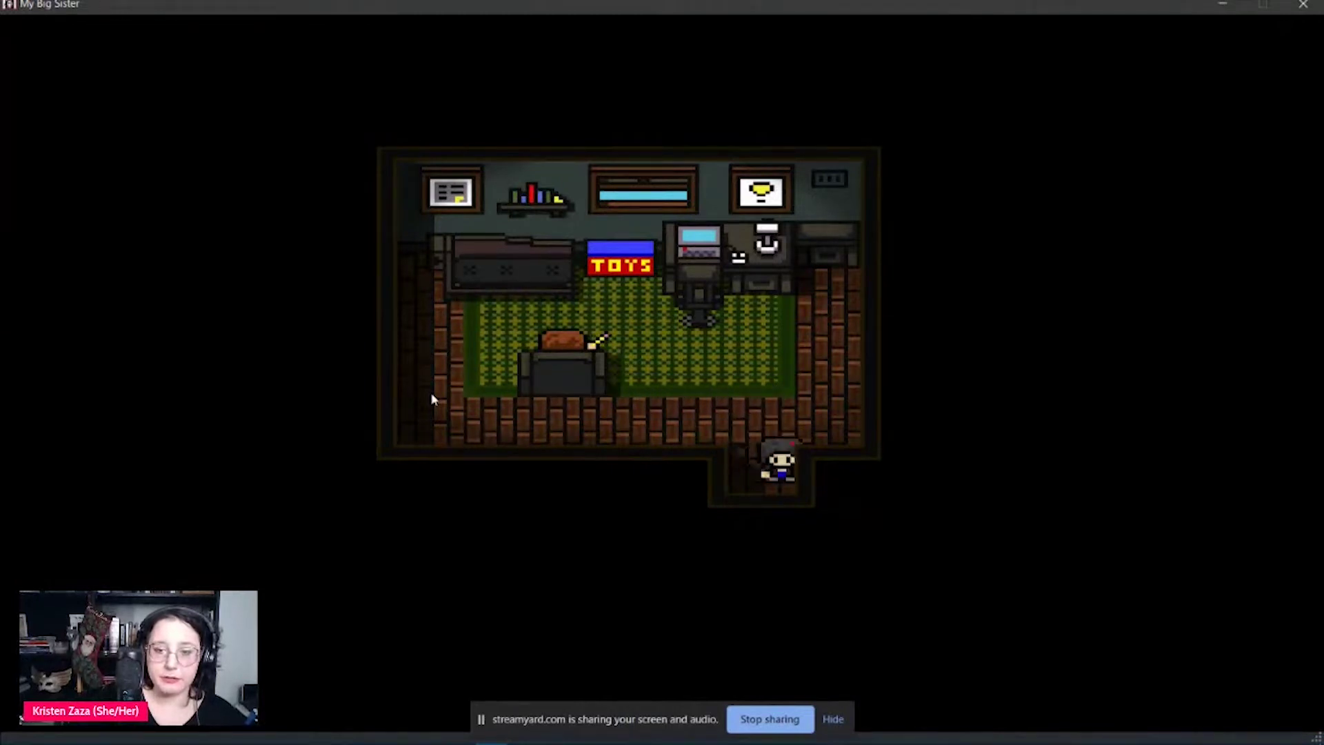
key("Left")
key("Up")
key("Up")
key("Up")
key("Right")
key("Right")
key("Right")
key("Up")
key("Down")
key("Down")
- Walk by the armchair and left wall, up past the couch to the TOYS box, then beside the desk
key("Left")
key("Left")
key("Left")
key("Left")
key("Left")
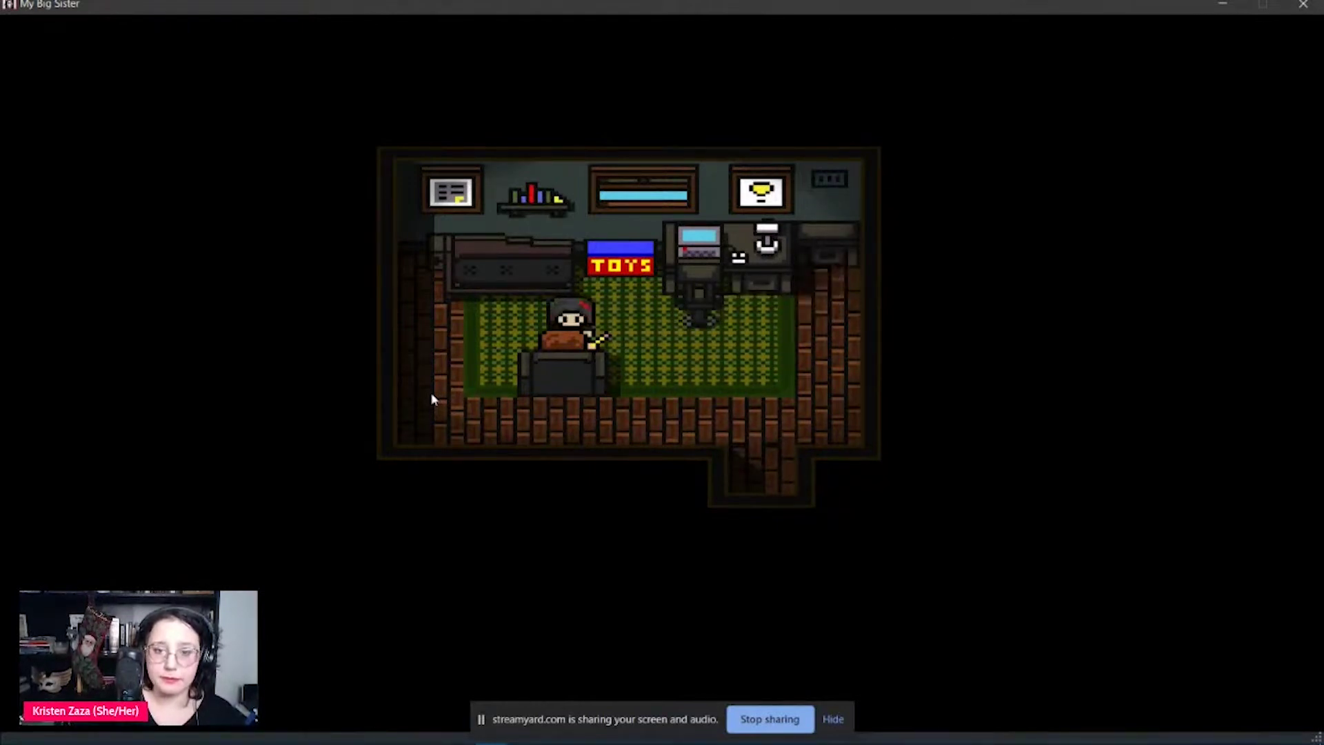
key("Left")
key("Left")
key("Down")
key("Right")
key("Left")
key("Up")
key("Up")
key("Right")
key("Right")
key("Right")
key("Right")
key("Up")
key("Right")
key("Down")
key("Right")
key("Right")
key("Right")
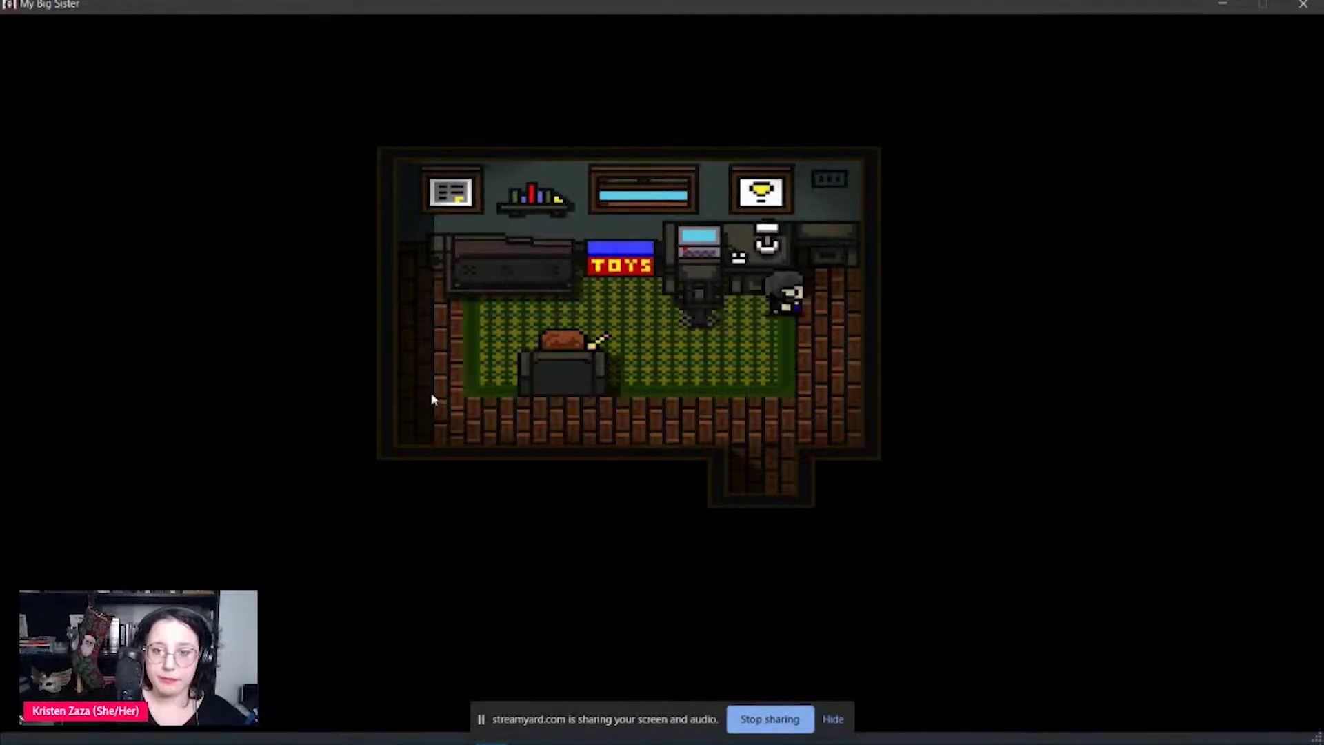
key("Right")
- From the top-right corner, browse the inventory's Brain and Doll items, then close it
key("Up")
key("Escape")
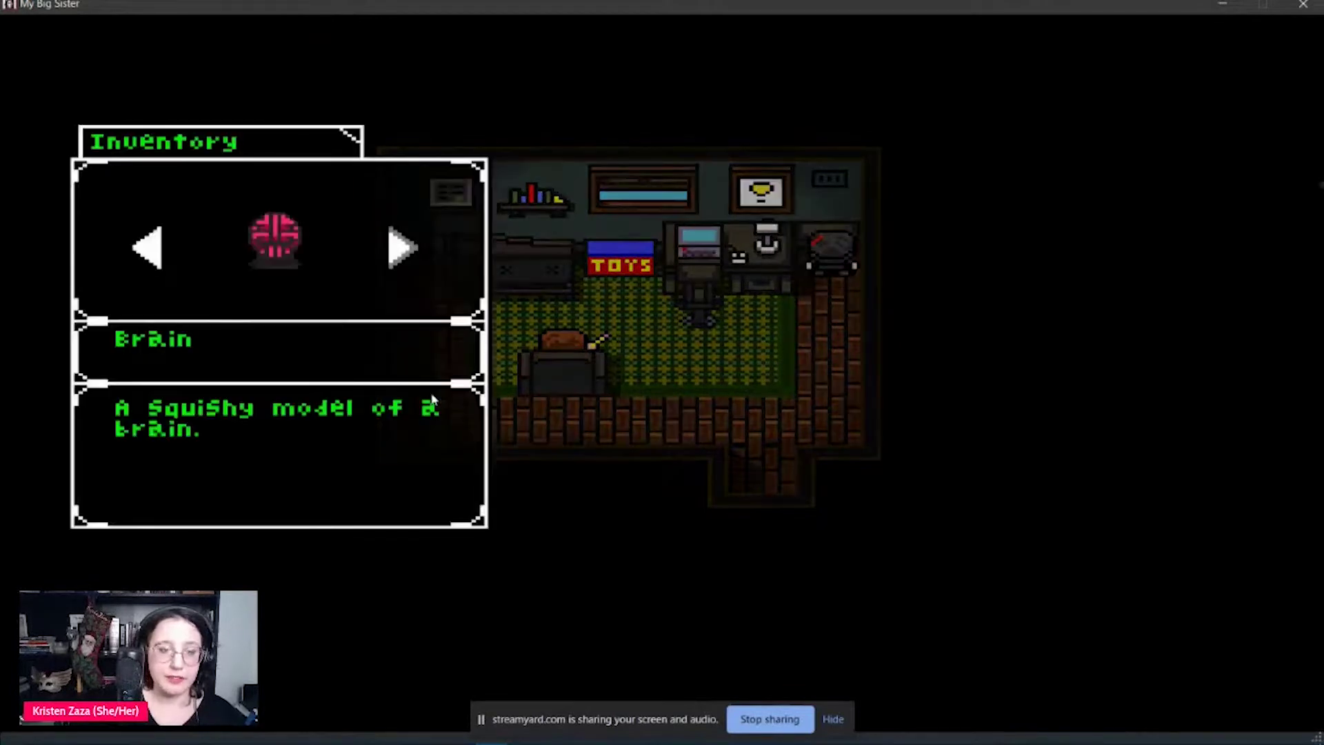
key("Right")
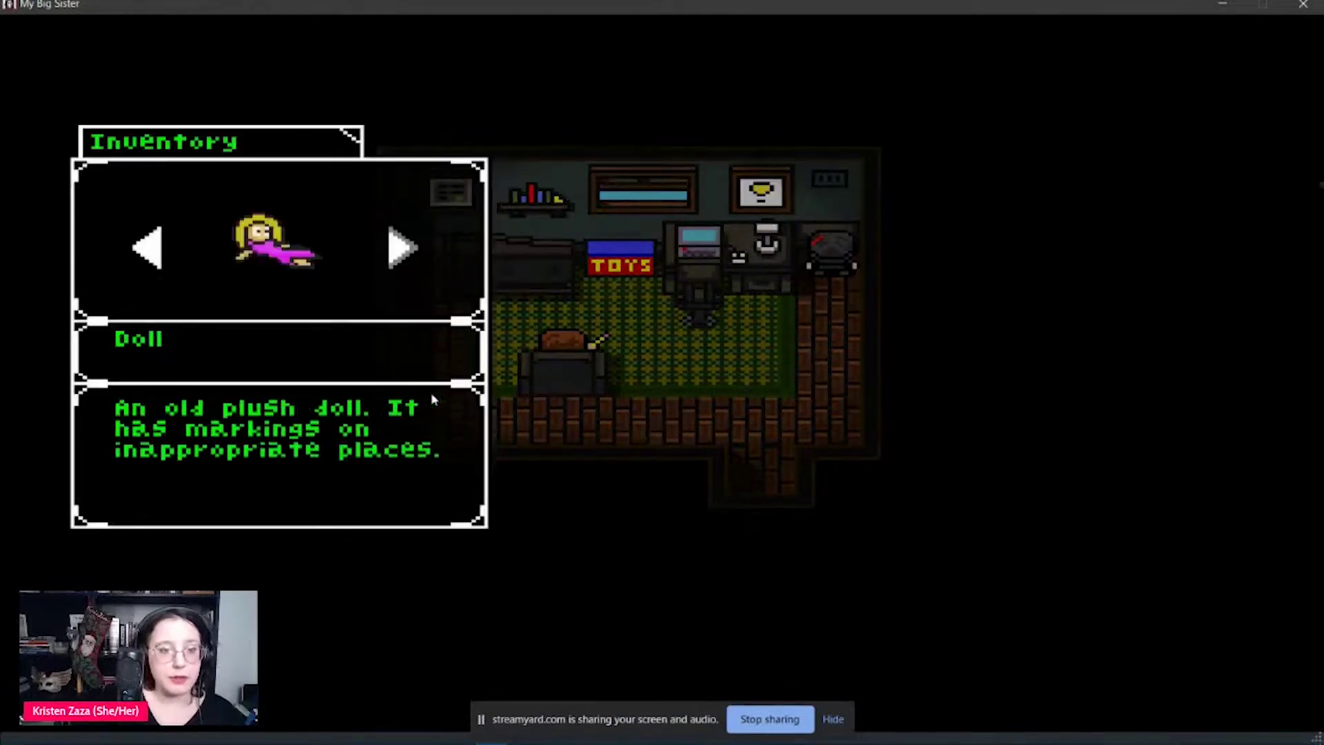
key("Left")
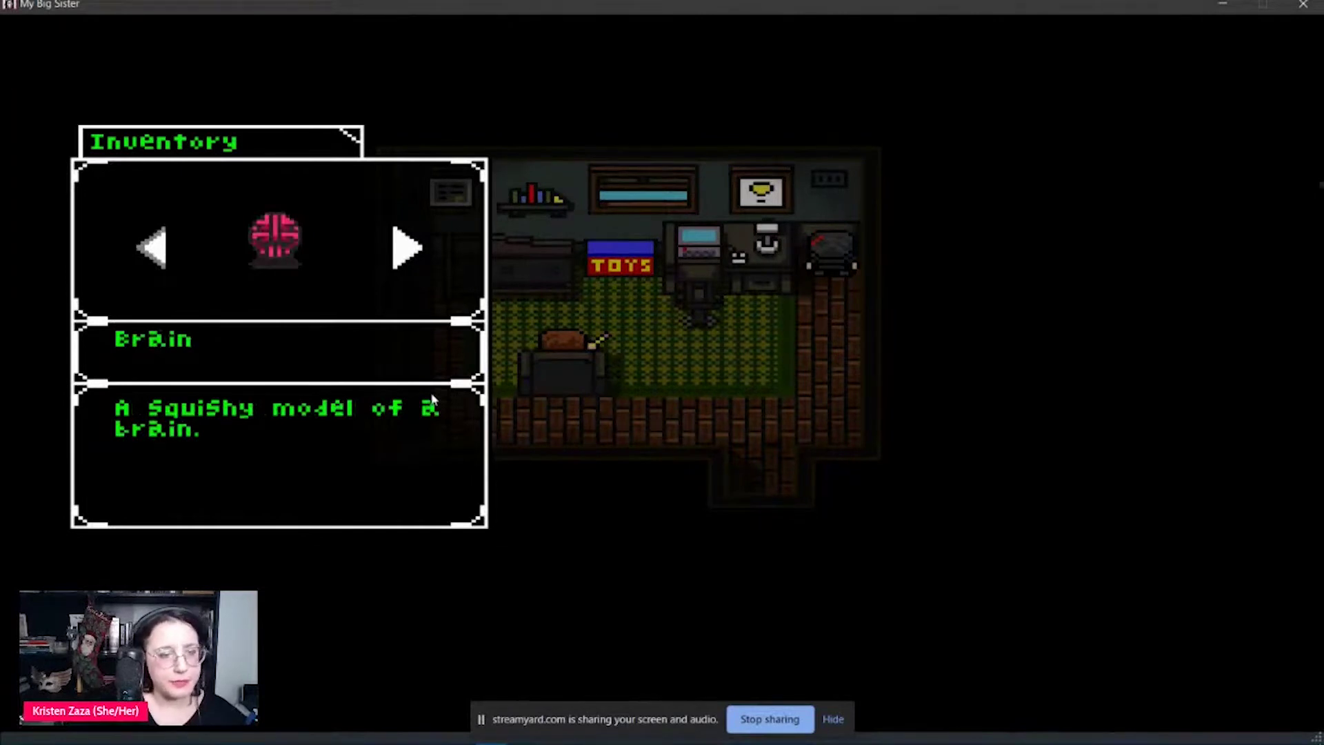
key("Escape")
- Walk to the armchair and use the Brain item there to start the scene
key("Down")
key("Left")
key("Down")
key("Left")
key("Up")
key("Left")
key("Left")
key("Escape")
key("Return")
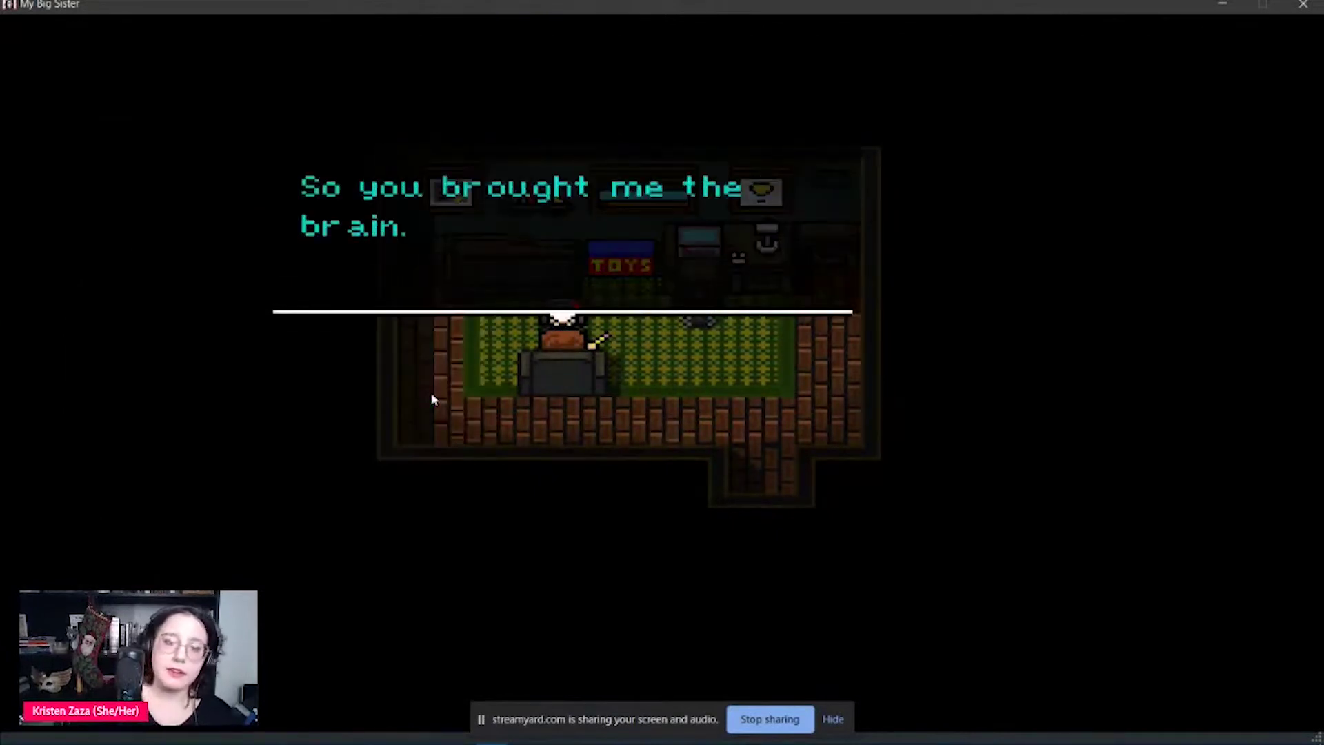
- Advance the opening lines of Luzia's conversation with the therapist
key("Return")
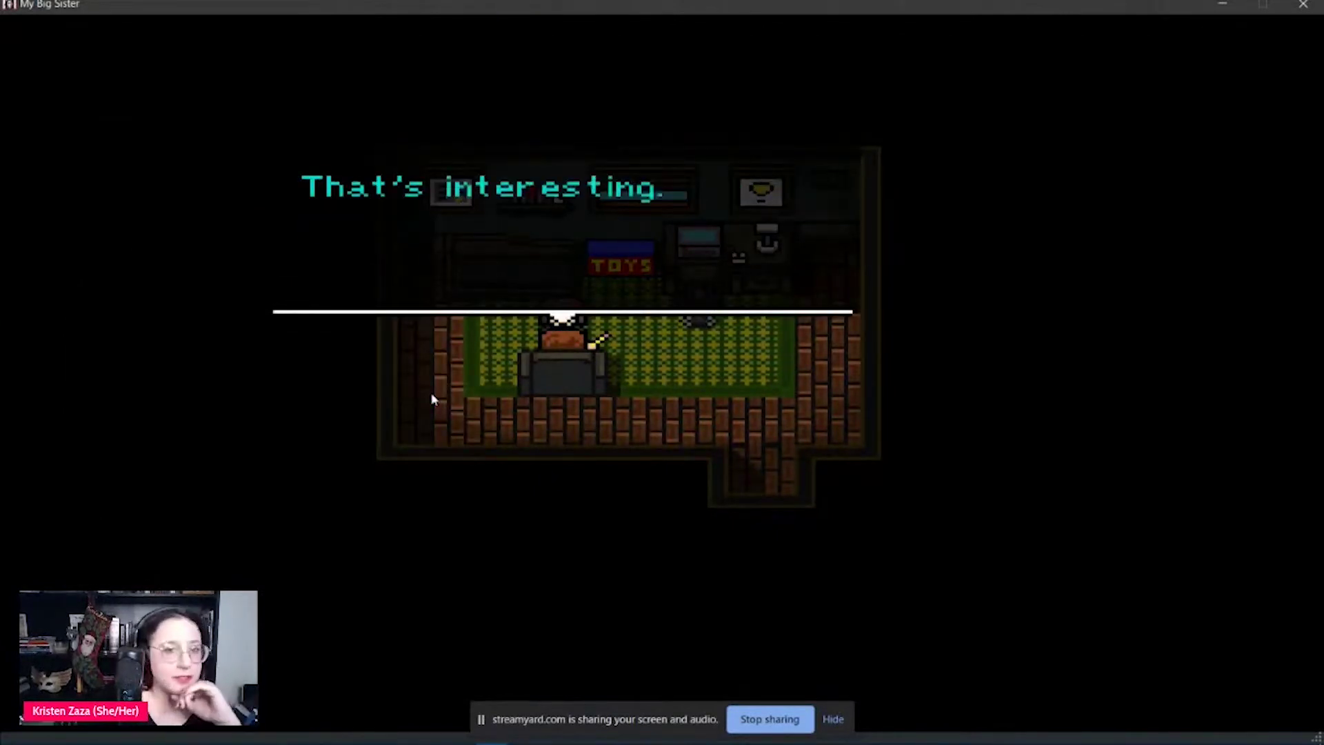
key("Return")
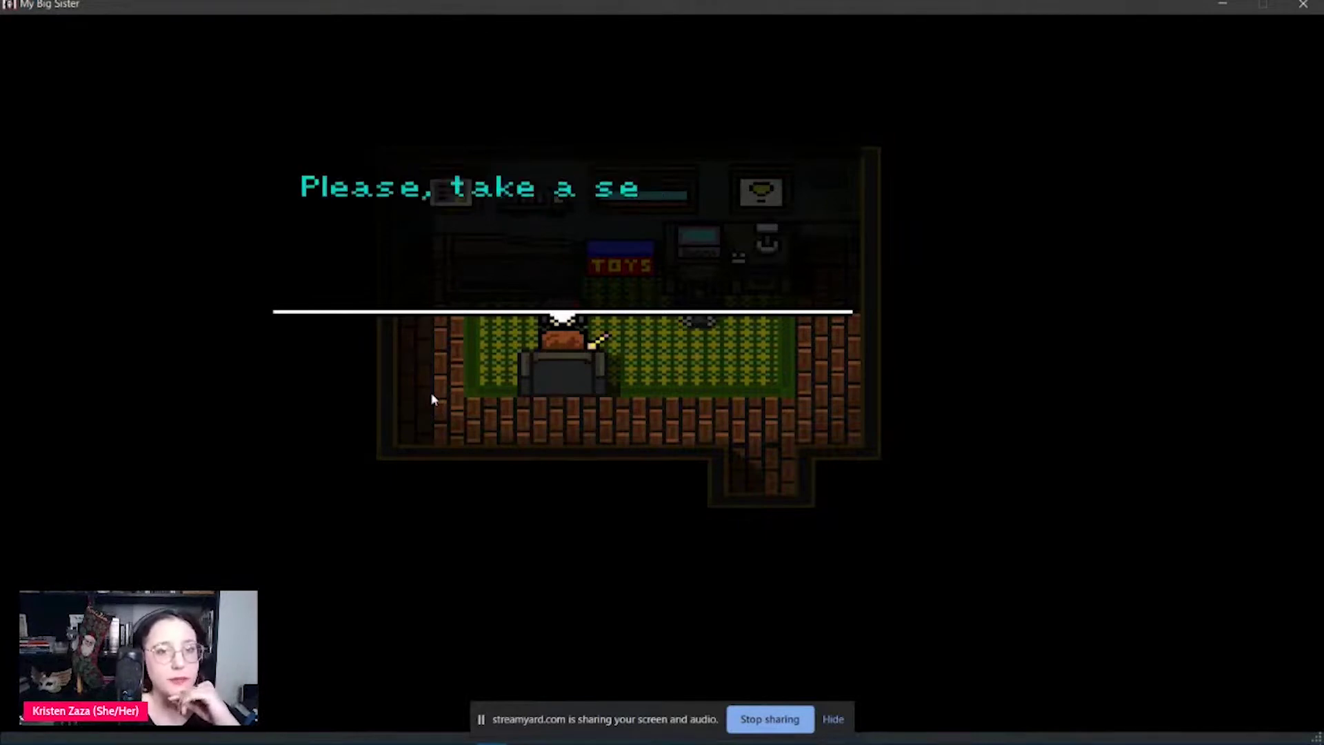
key("Return")
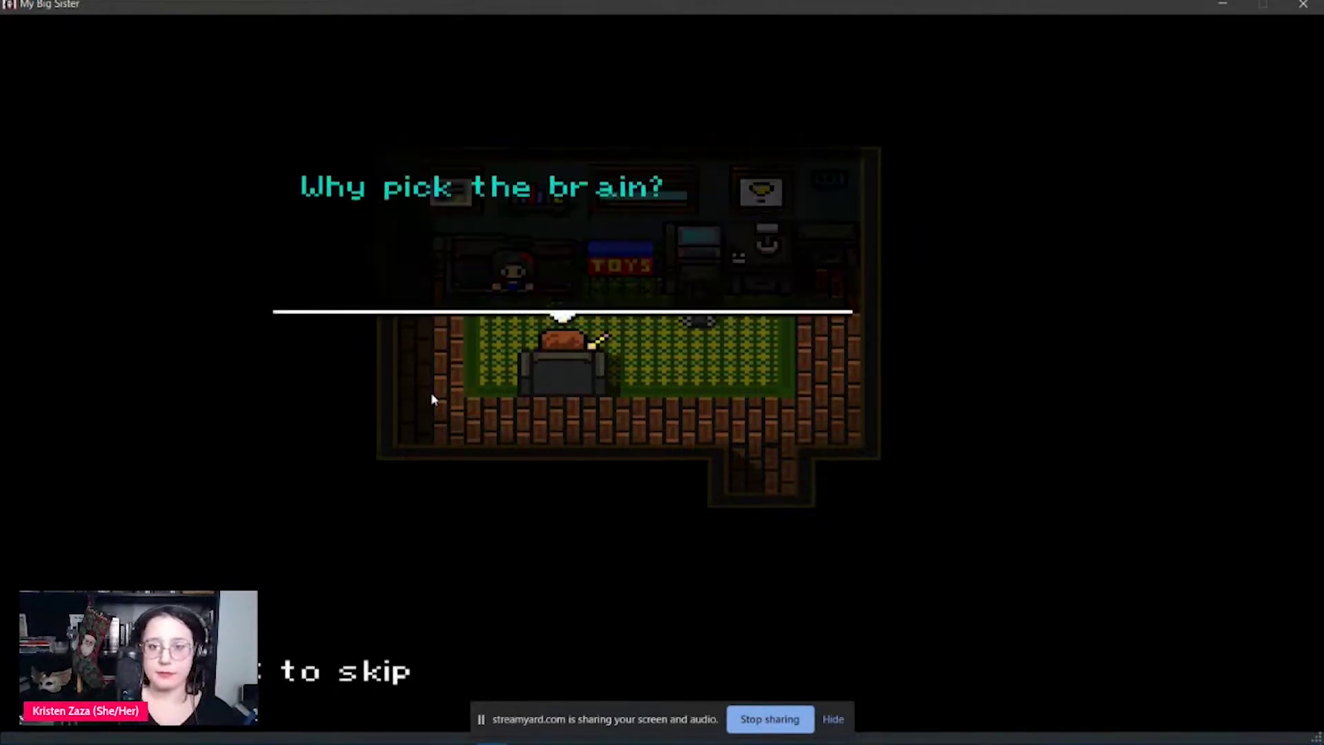
key("Return")
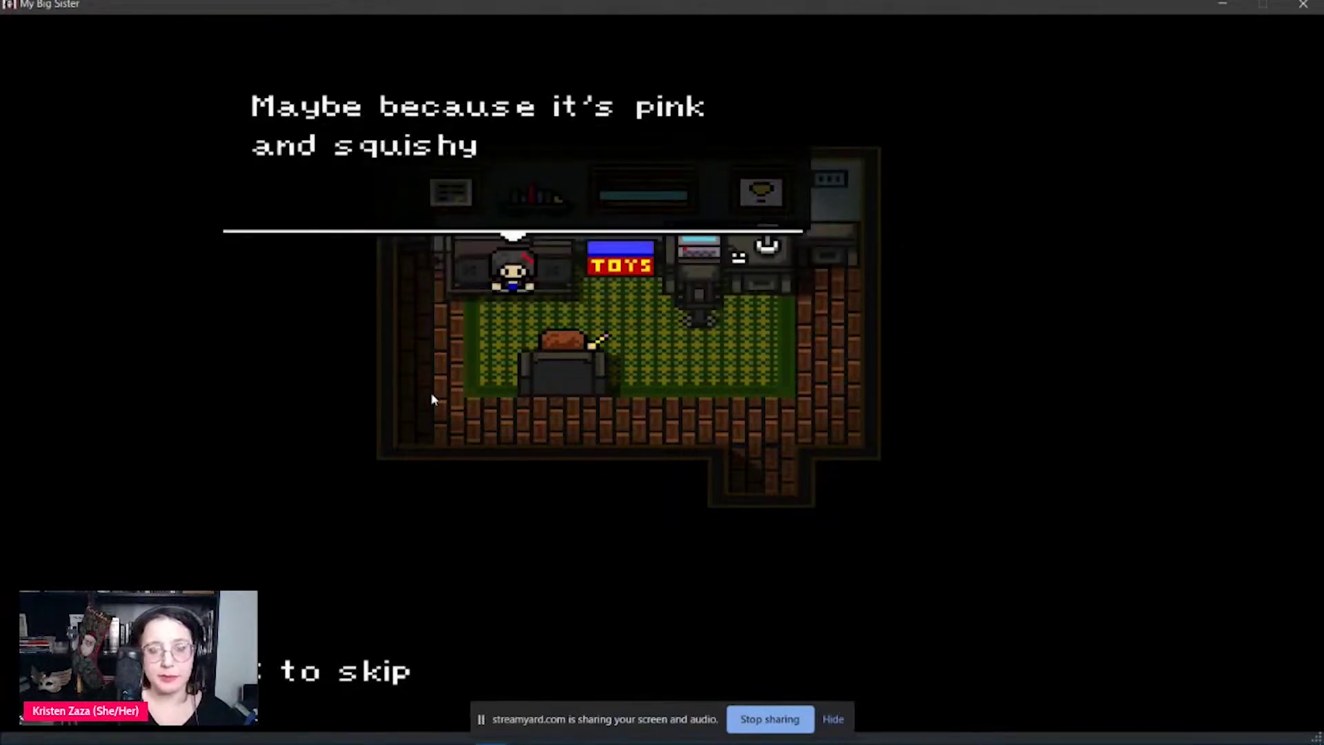
key("Return")
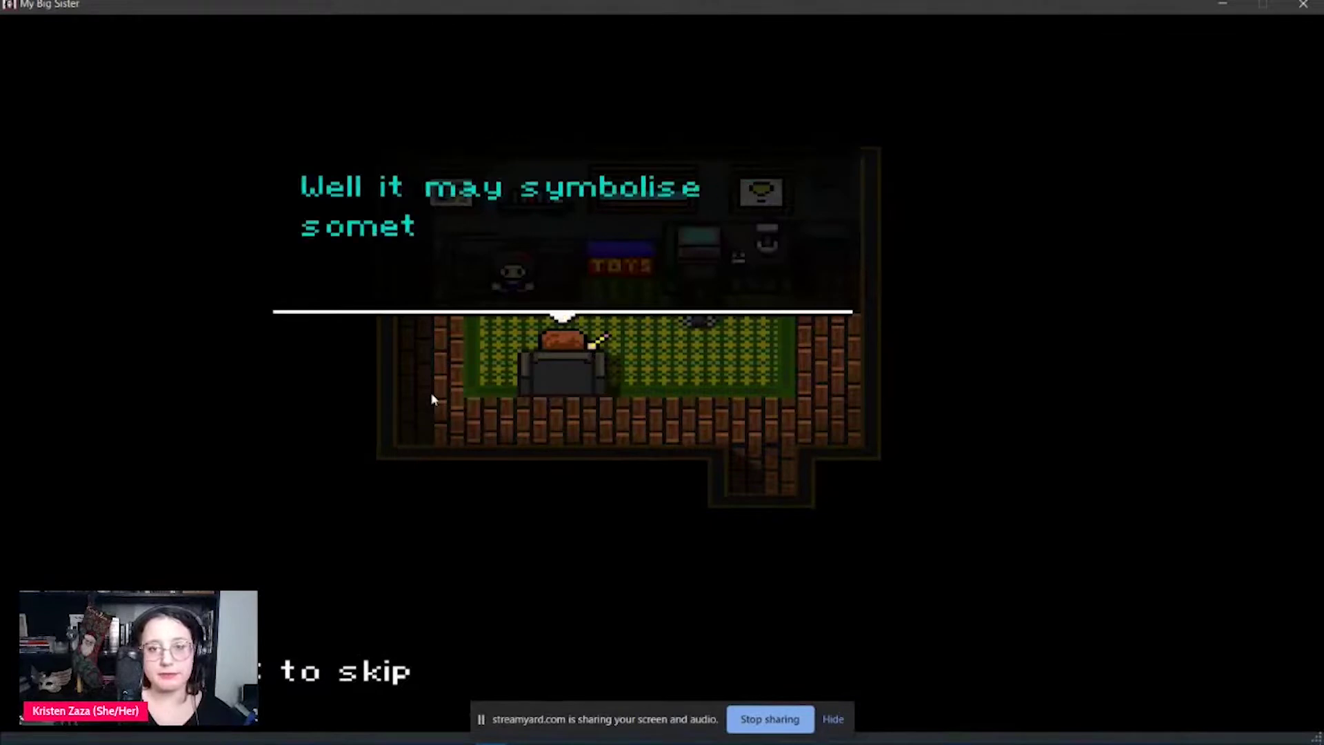
key("Return")
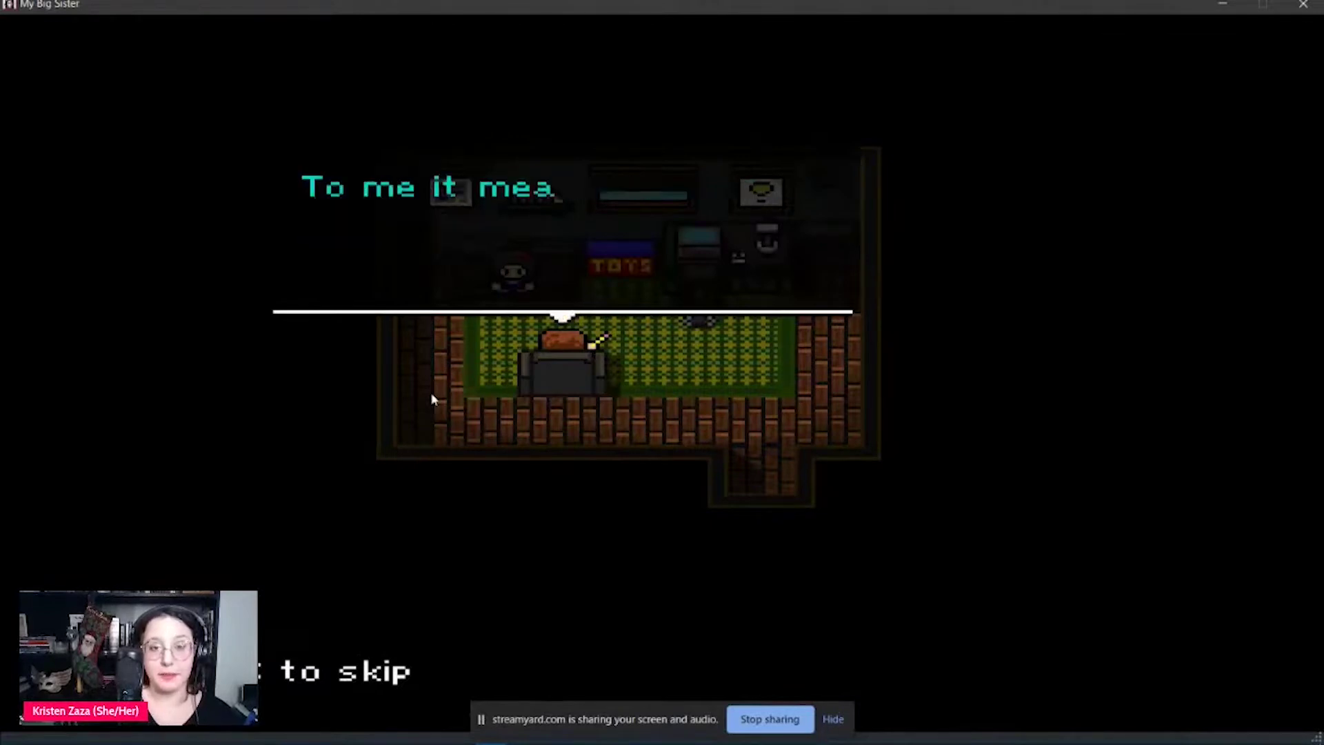
key("Return")
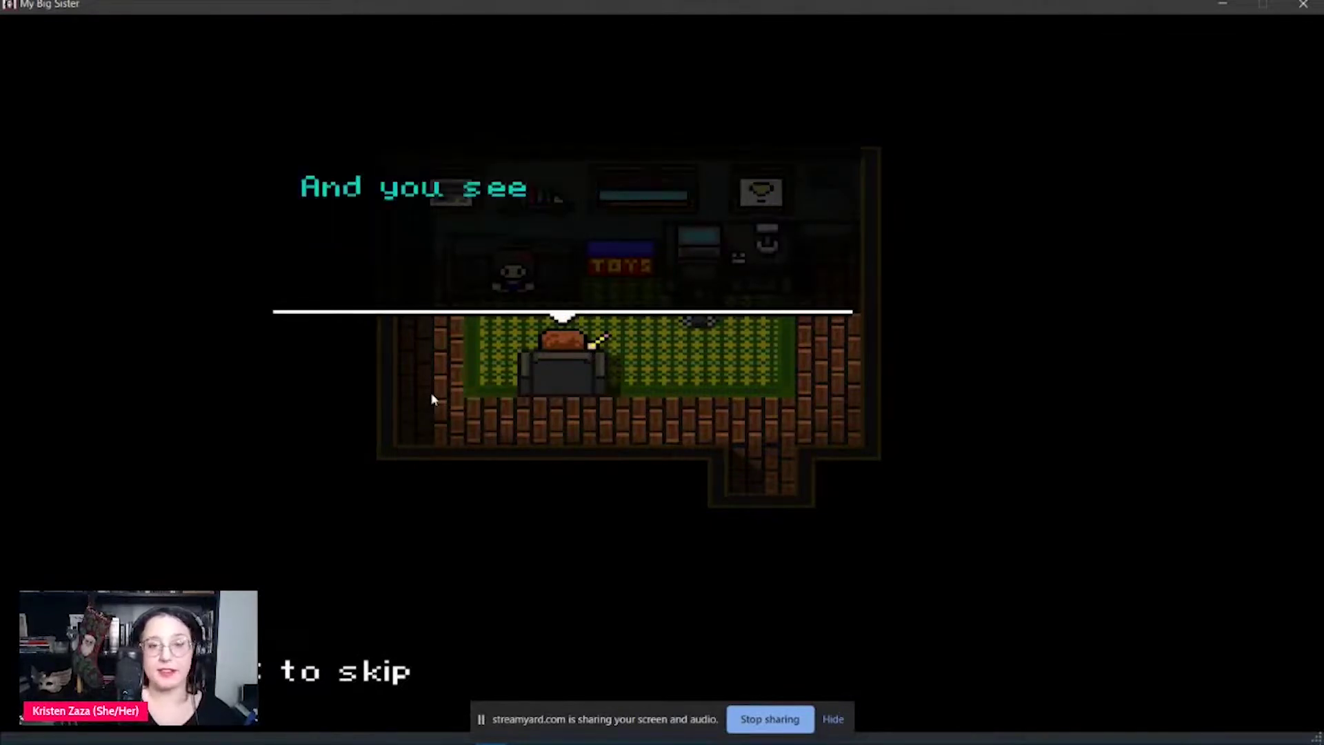
key("Return")
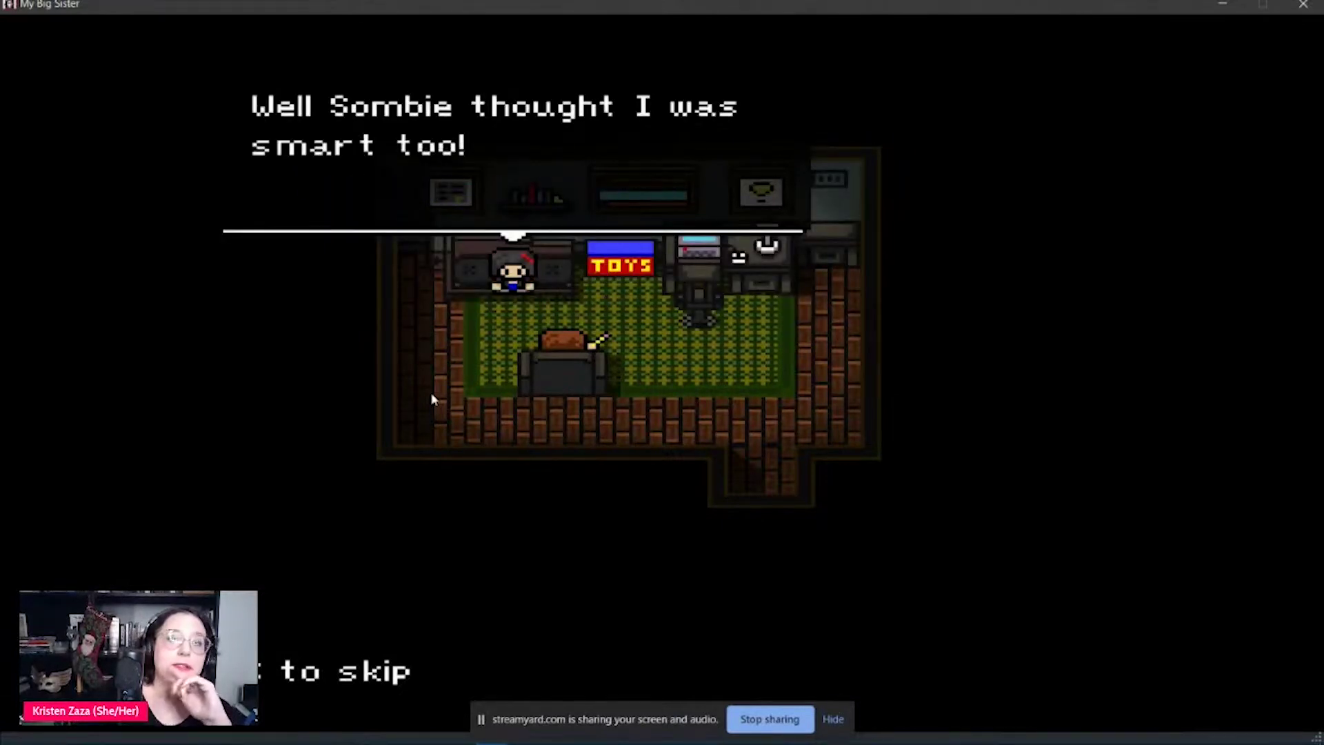
key("Return")
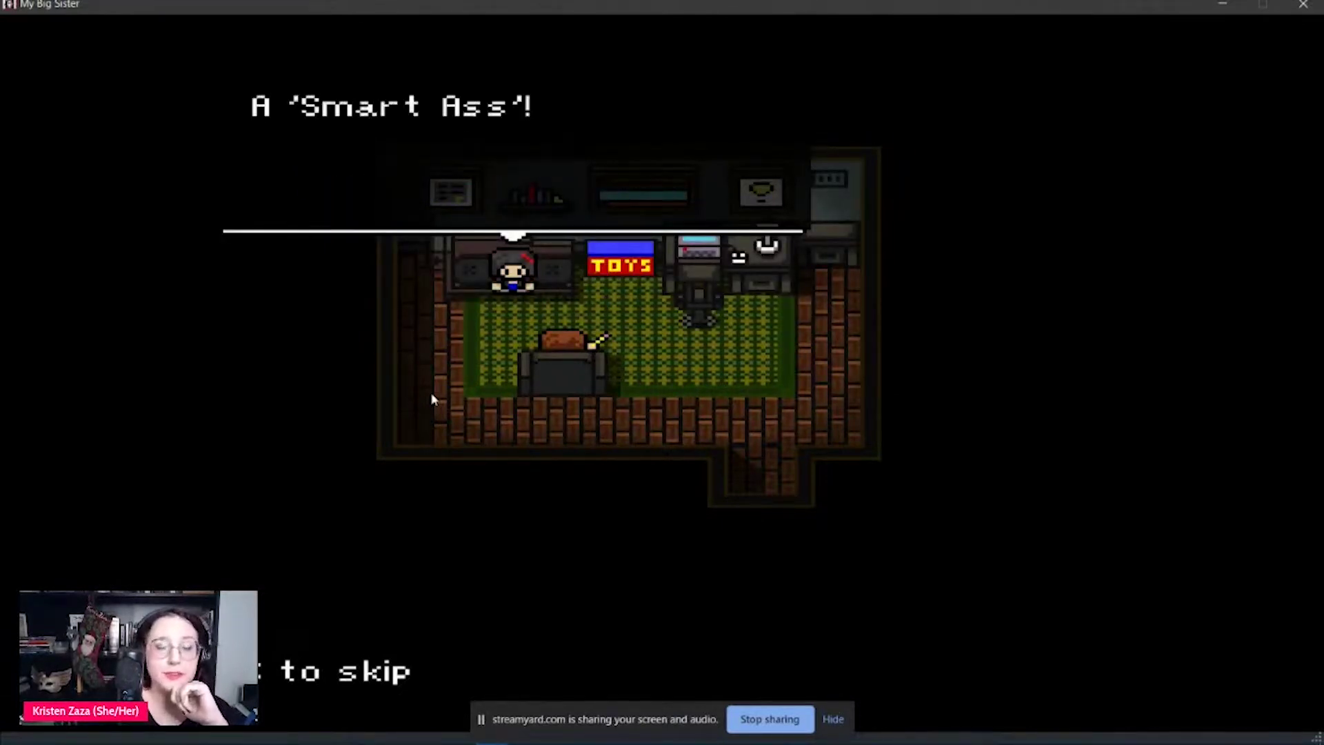
key("Return")
key("Return")
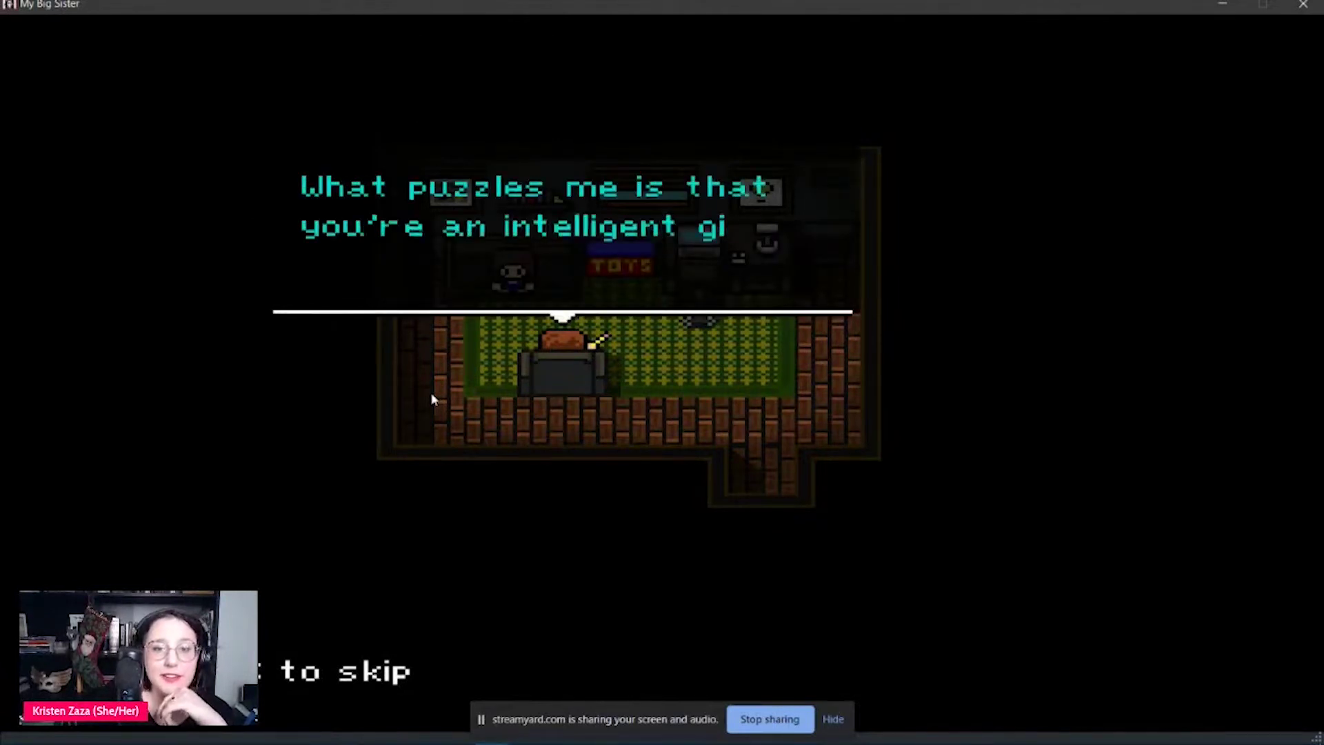
- Continue past the intelligence line and Luzia's reply about her sister to the twenty-minutes-left line
key("Return")
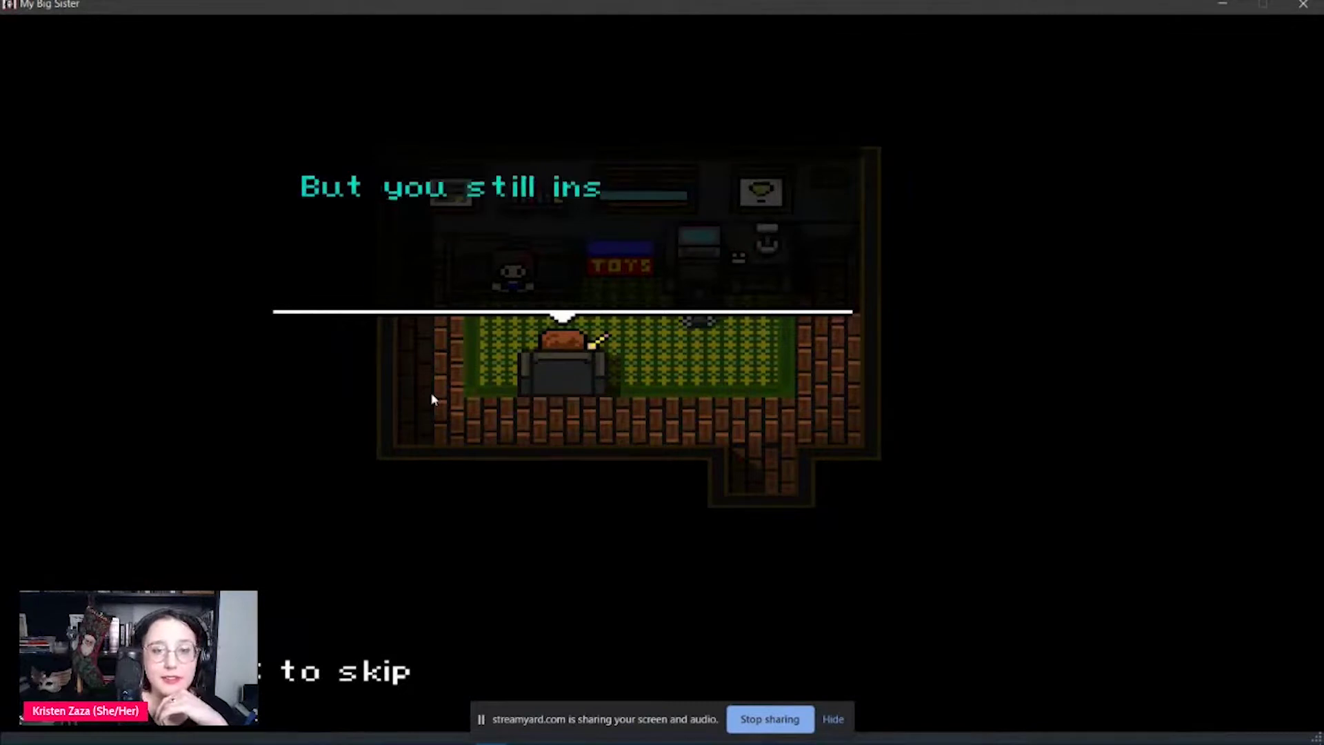
key("Return")
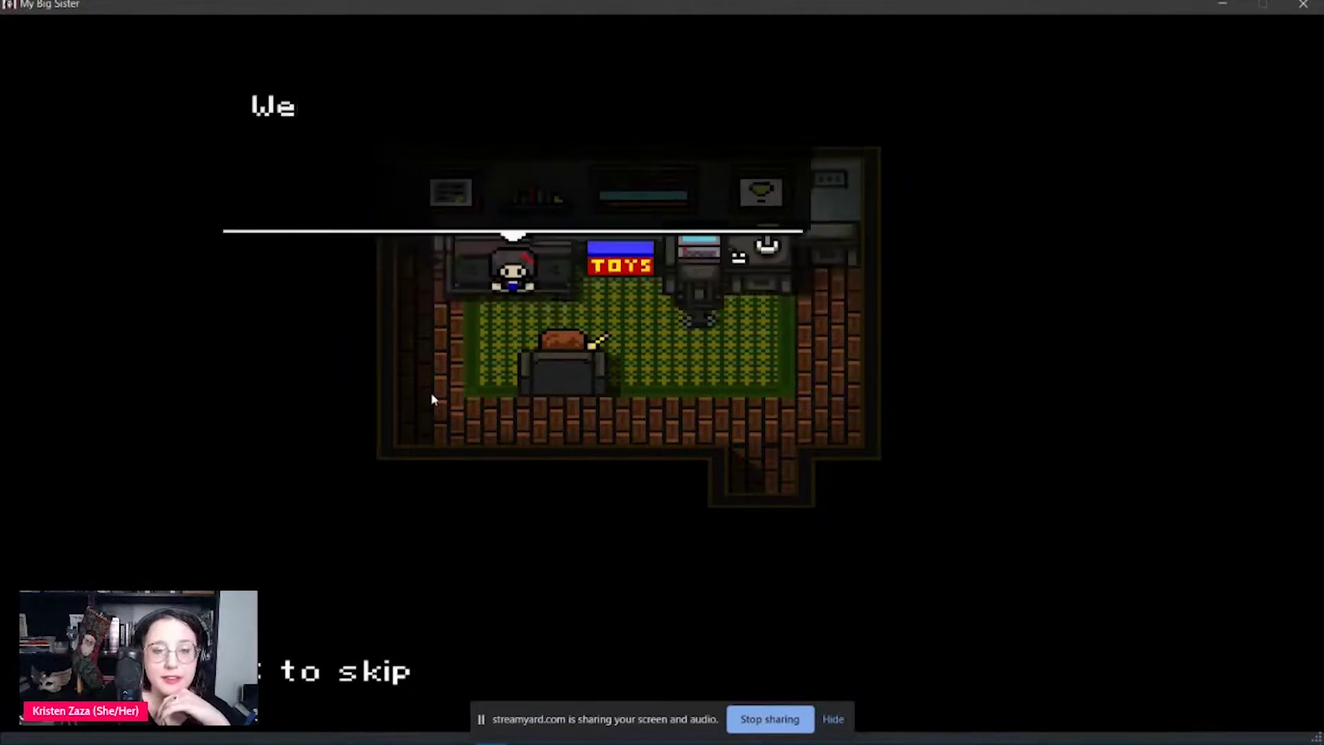
key("Return")
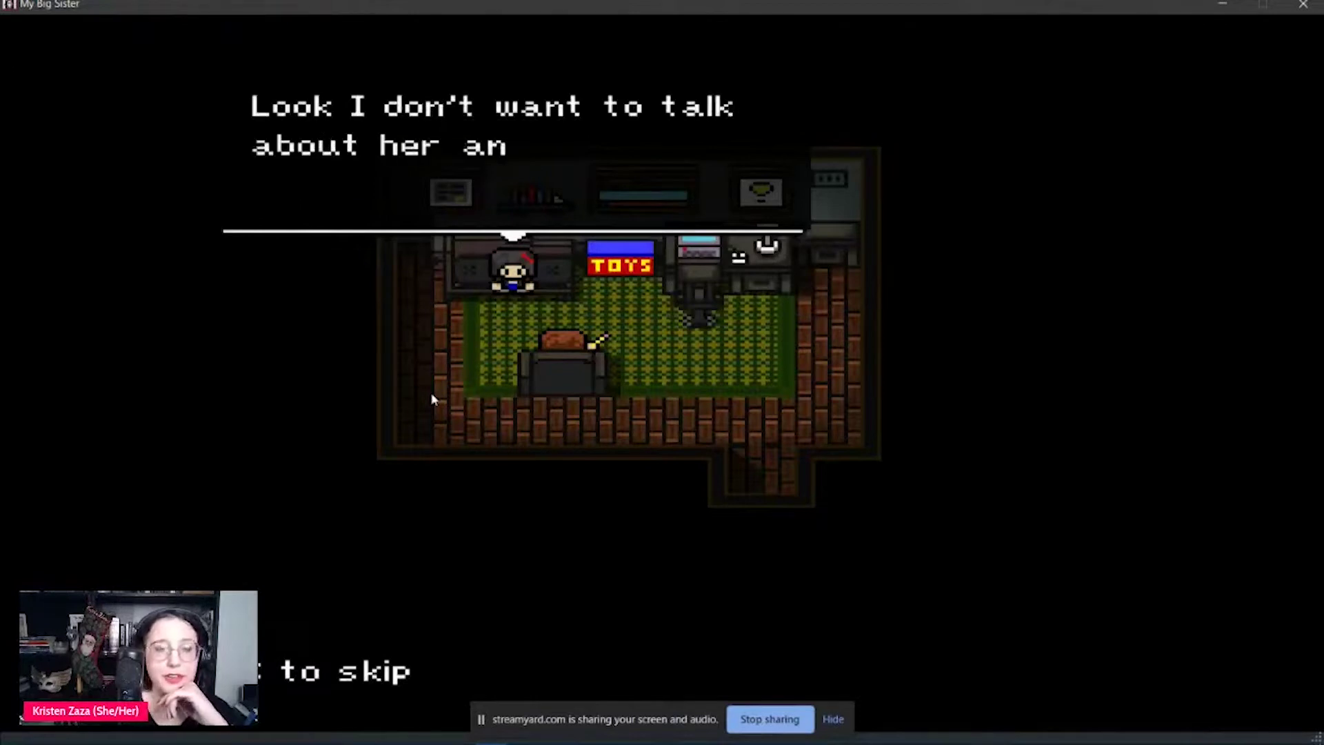
key("Return")
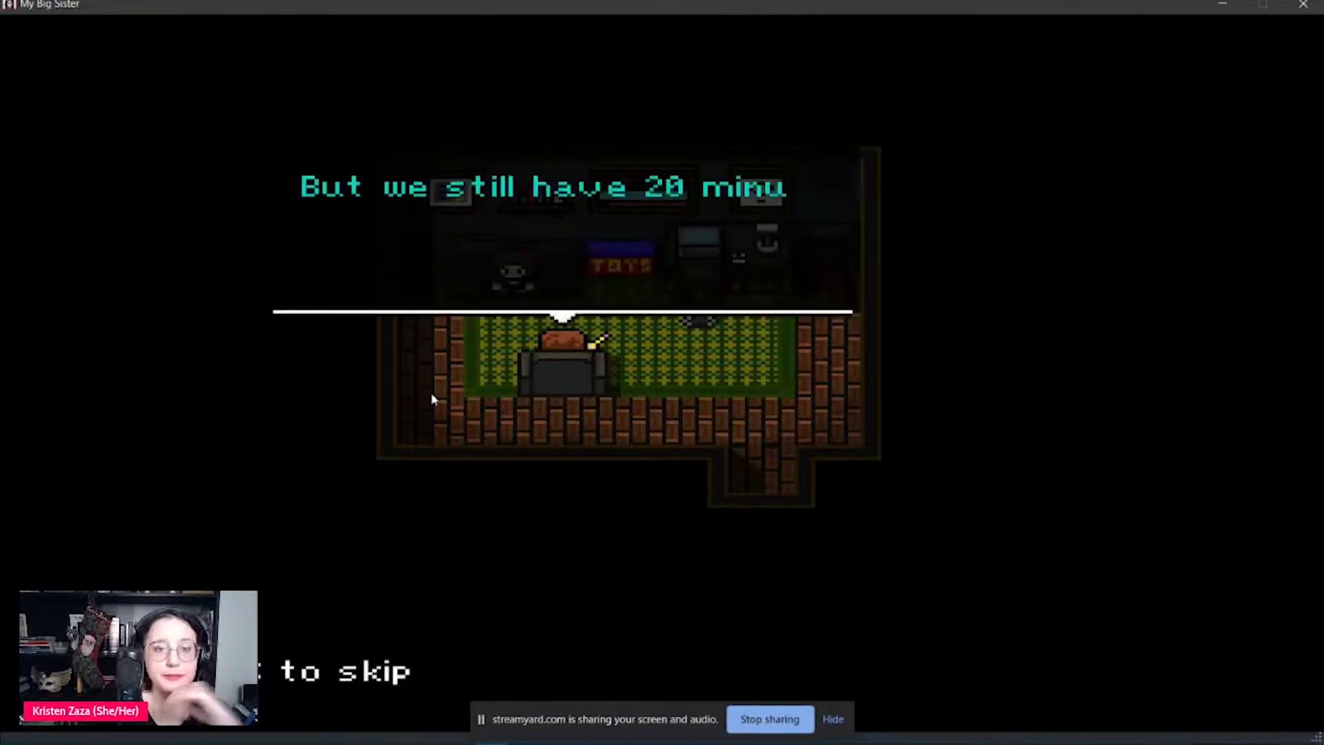
key("Return")
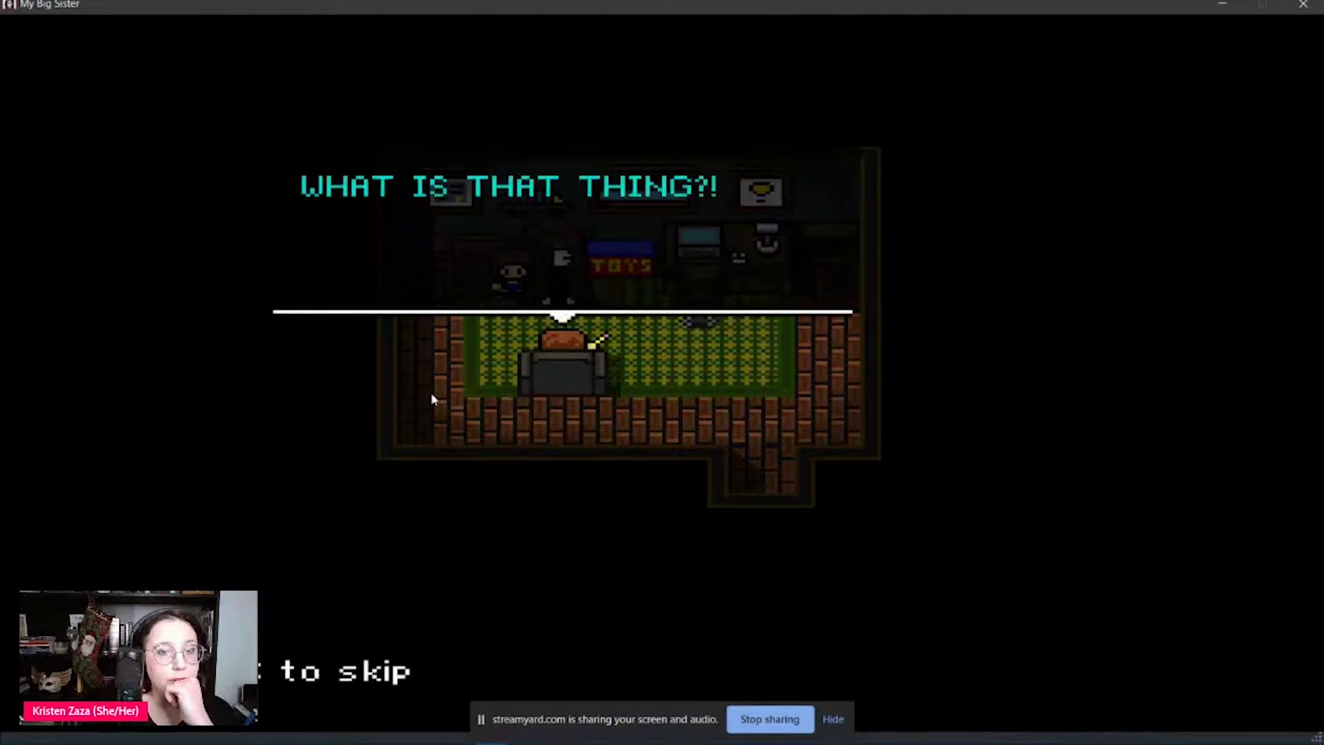
- Advance the Sombria cutscene through "Let's go home" until the achievement unlocks
key("z")
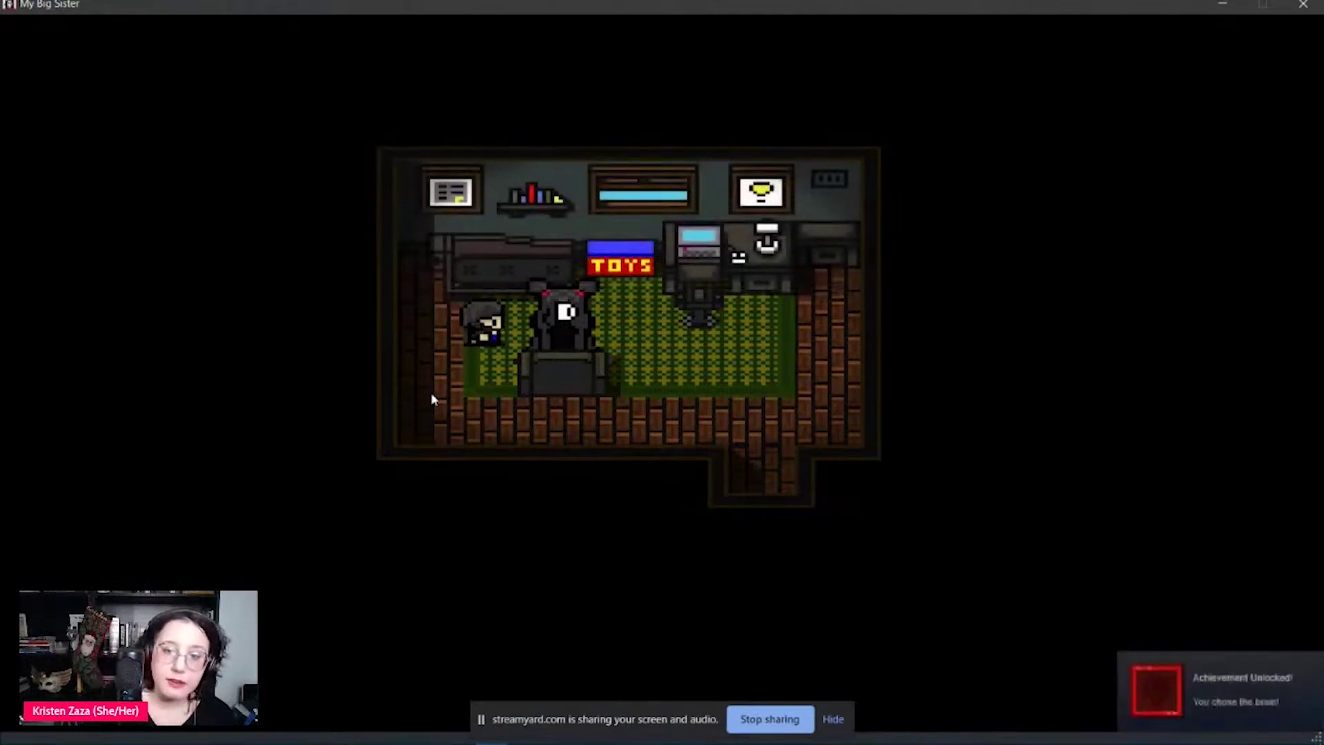
- Walk Luzia right, away from the creature, and out through the room's bottom doorway
key("Right")
key("Right")
key("Right")
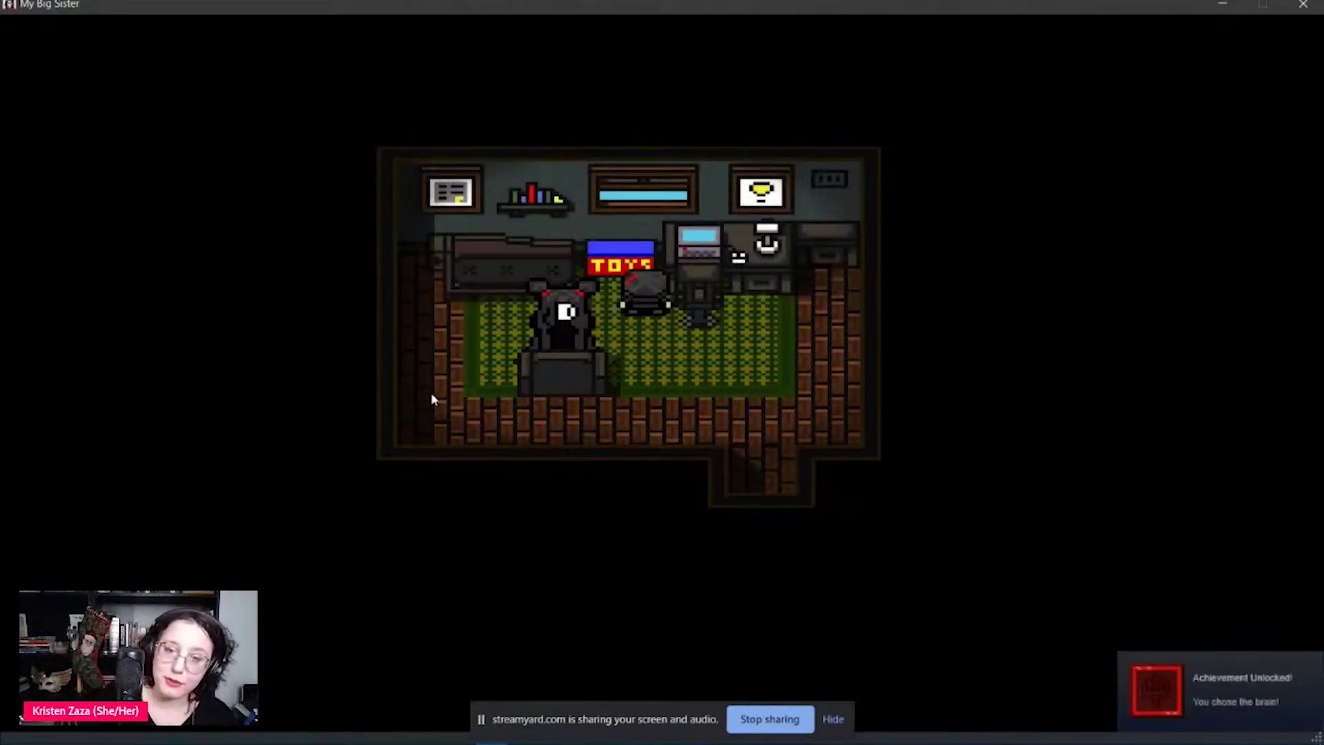
key("Right")
key("Right")
key("Right")
key("Down")
key("Down")
key("Down")
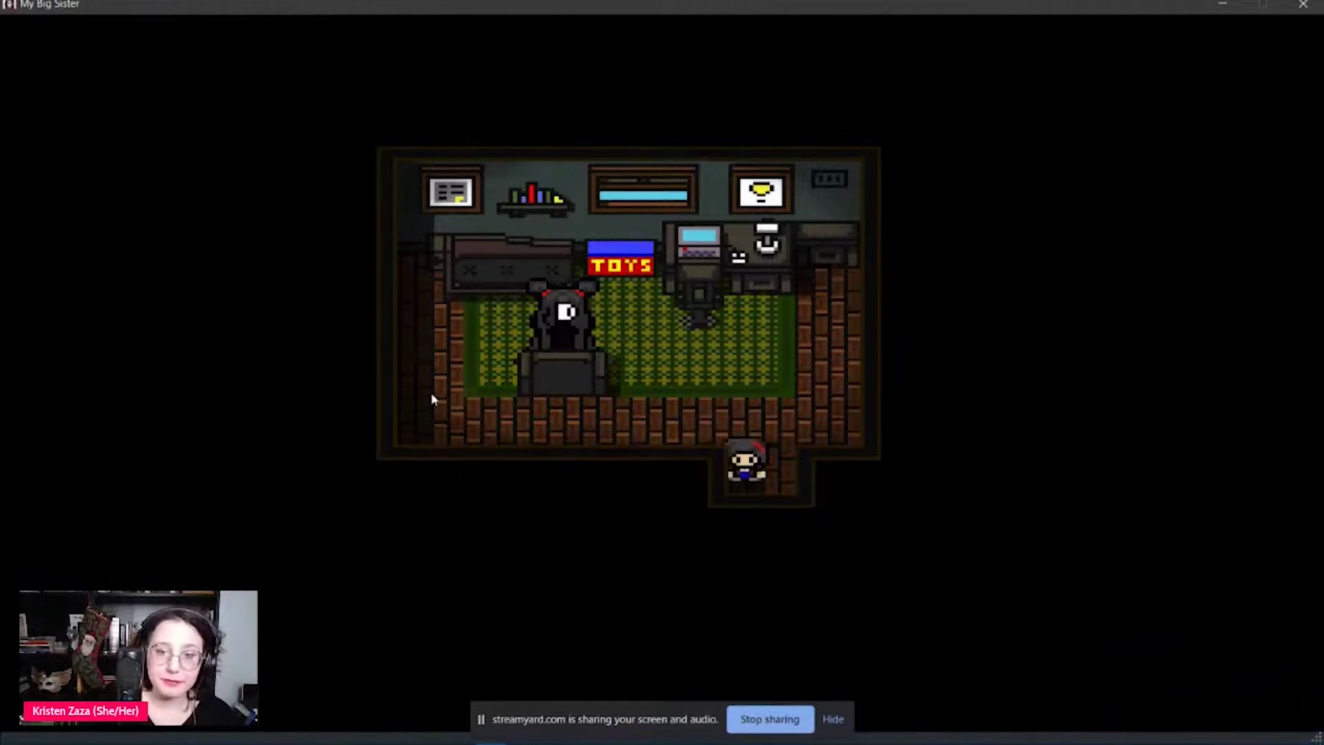
key("Up")
key("Up")
key("Left")
key("Left")
key("Up")
key("Up")
key("Left")
key("Right")
key("Right")
key("Right")
key("Down")
key("Down")
key("Down")
key("Right")
key("Down")
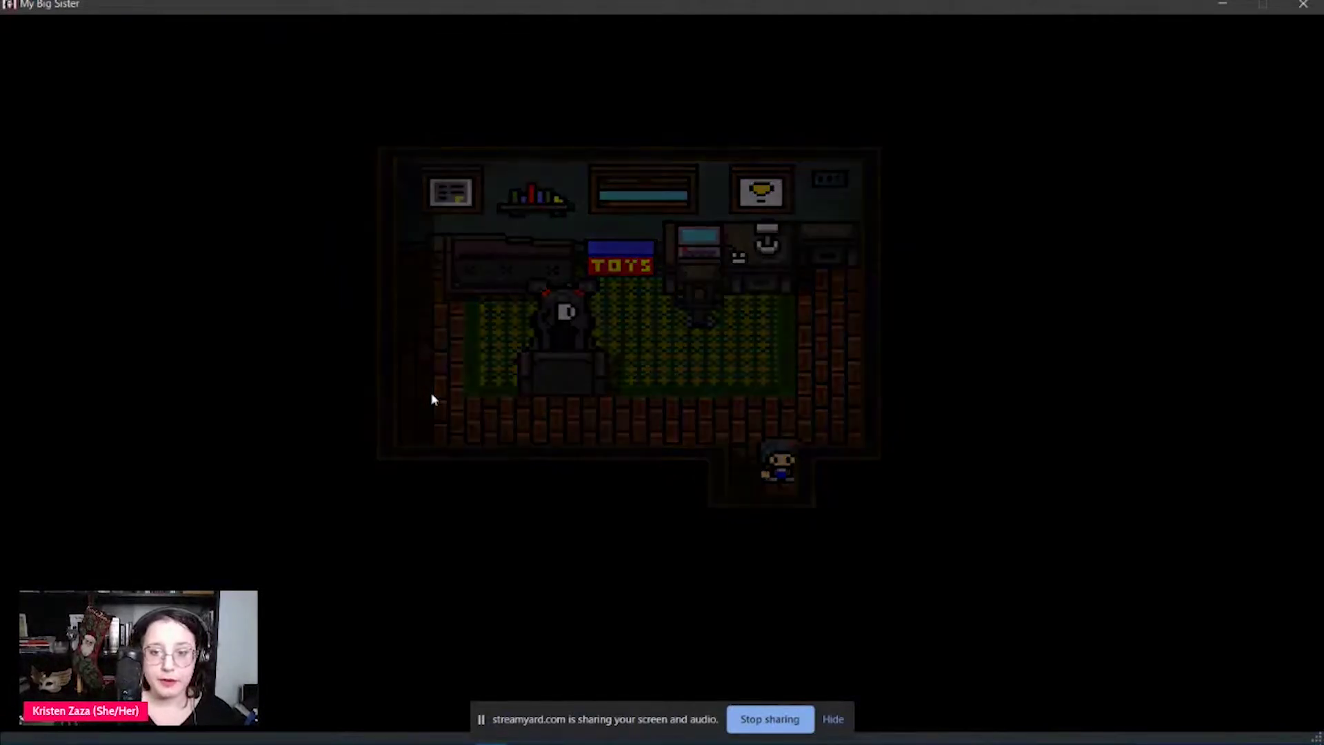
- Walk around the living room and inspect the magazines on the coffee table
key("Down")
key("Down")
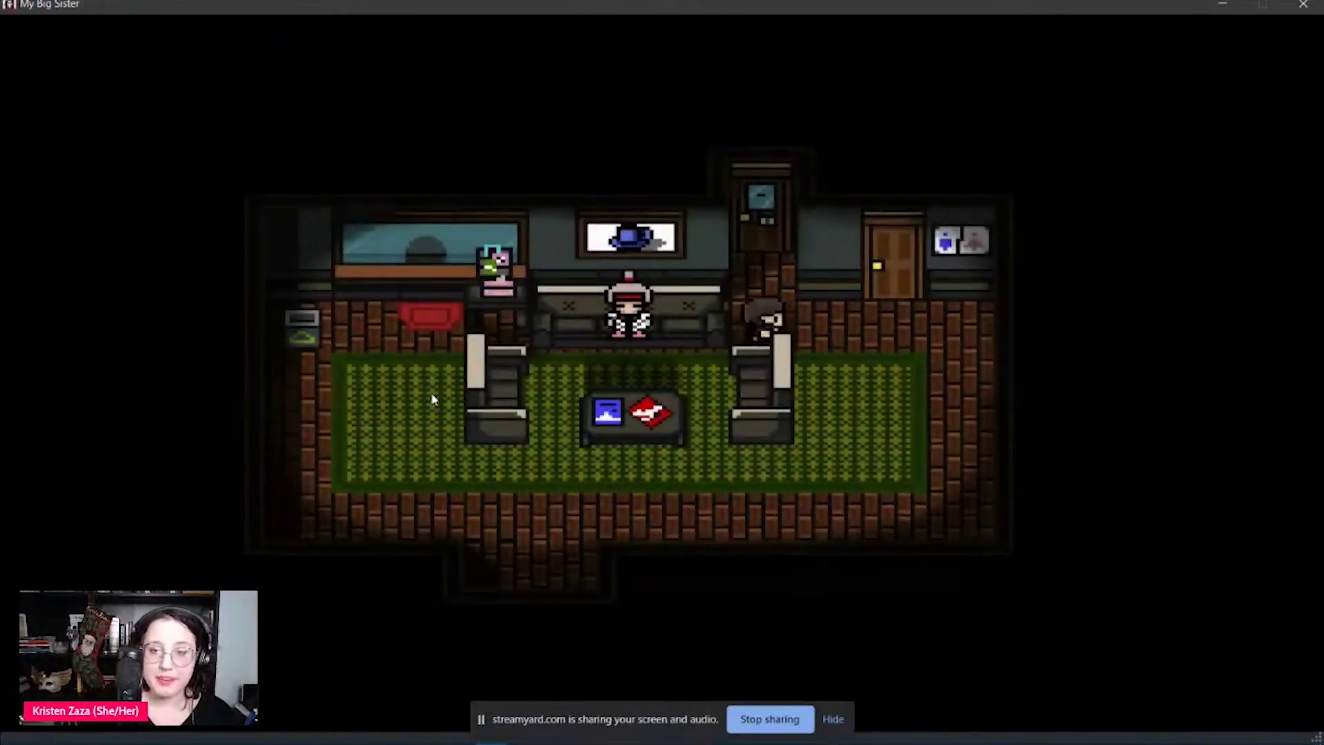
key("Right")
key("Right")
key("Up")
key("Down")
key("Left")
key("Right")
key("Up")
key("Right")
key("Right")
key("Right")
key("Down")
key("Down")
key("Left")
key("Left")
key("Down")
key("Left")
key("Left")
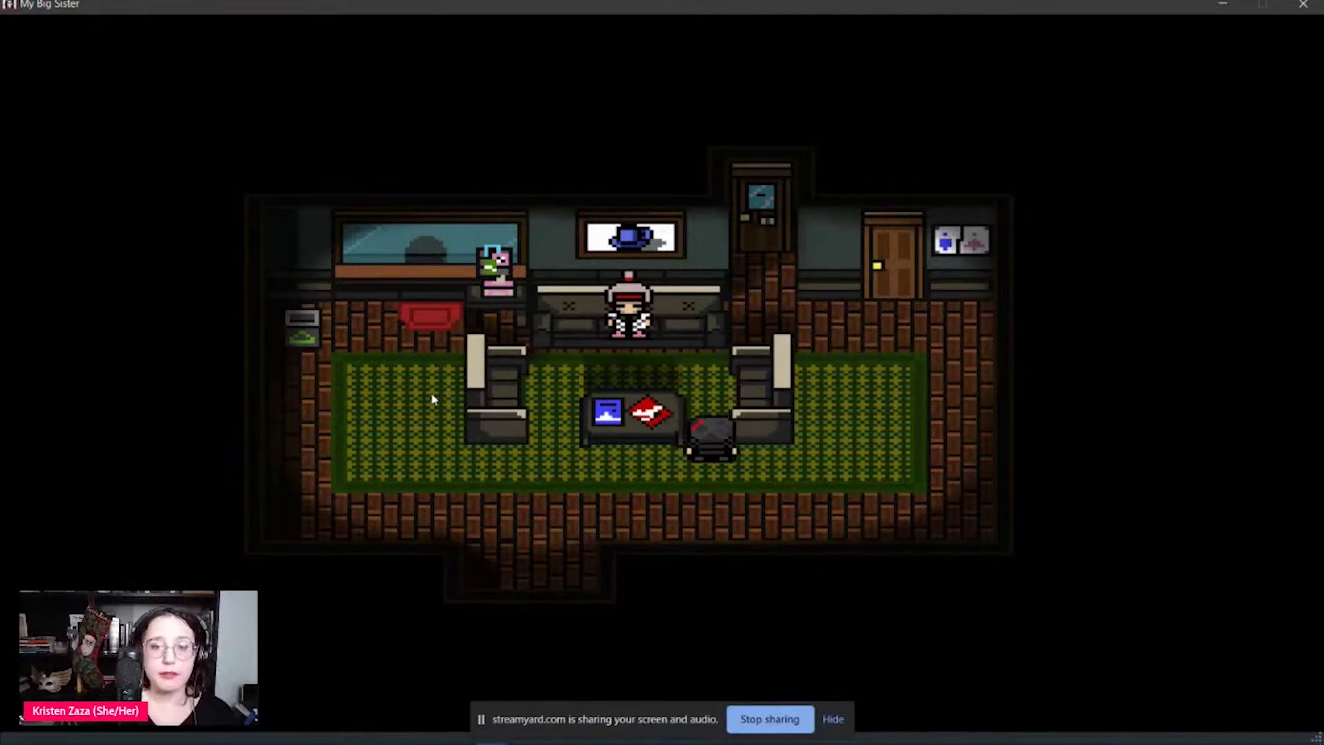
key("Left")
key("Left")
key("Left")
key("Right")
key("Right")
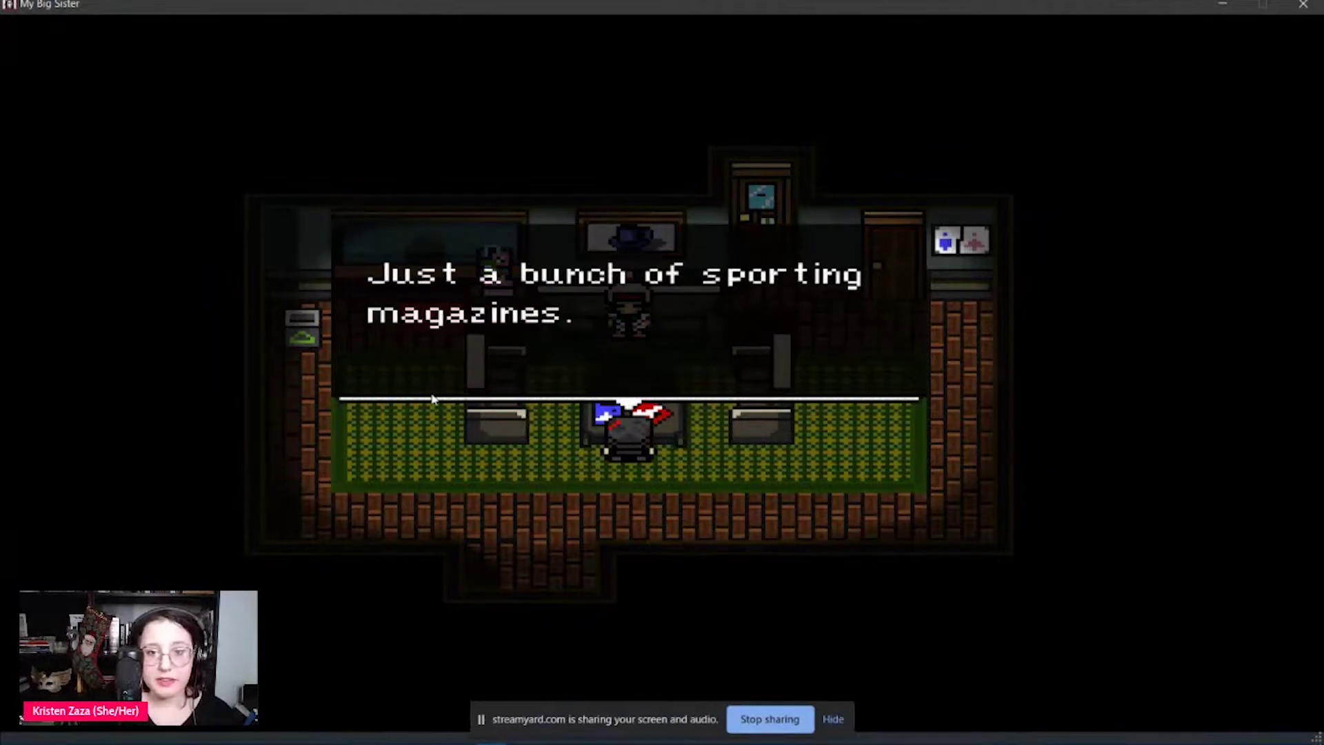
- Dismiss the magazines message, cross the rug and inspect the red chair
key("z")
key("Left")
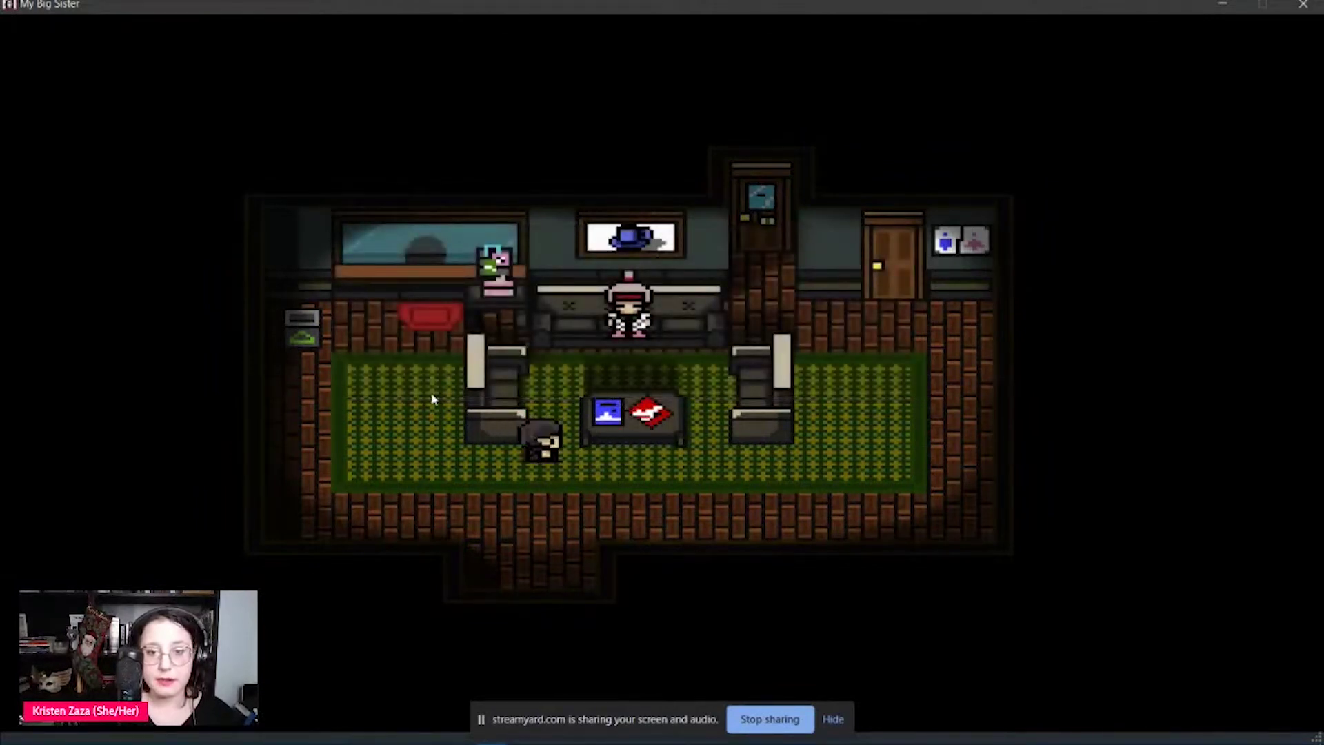
key("Right")
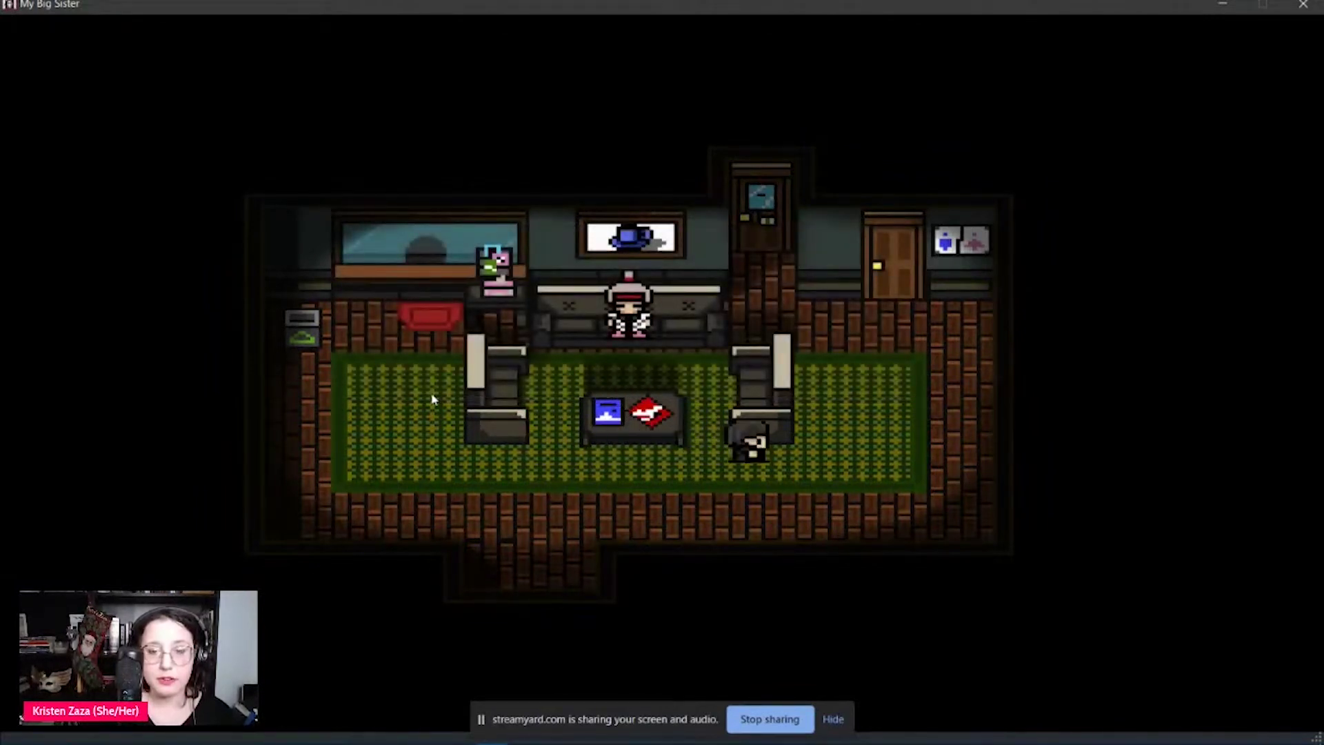
key("Up")
key("Left")
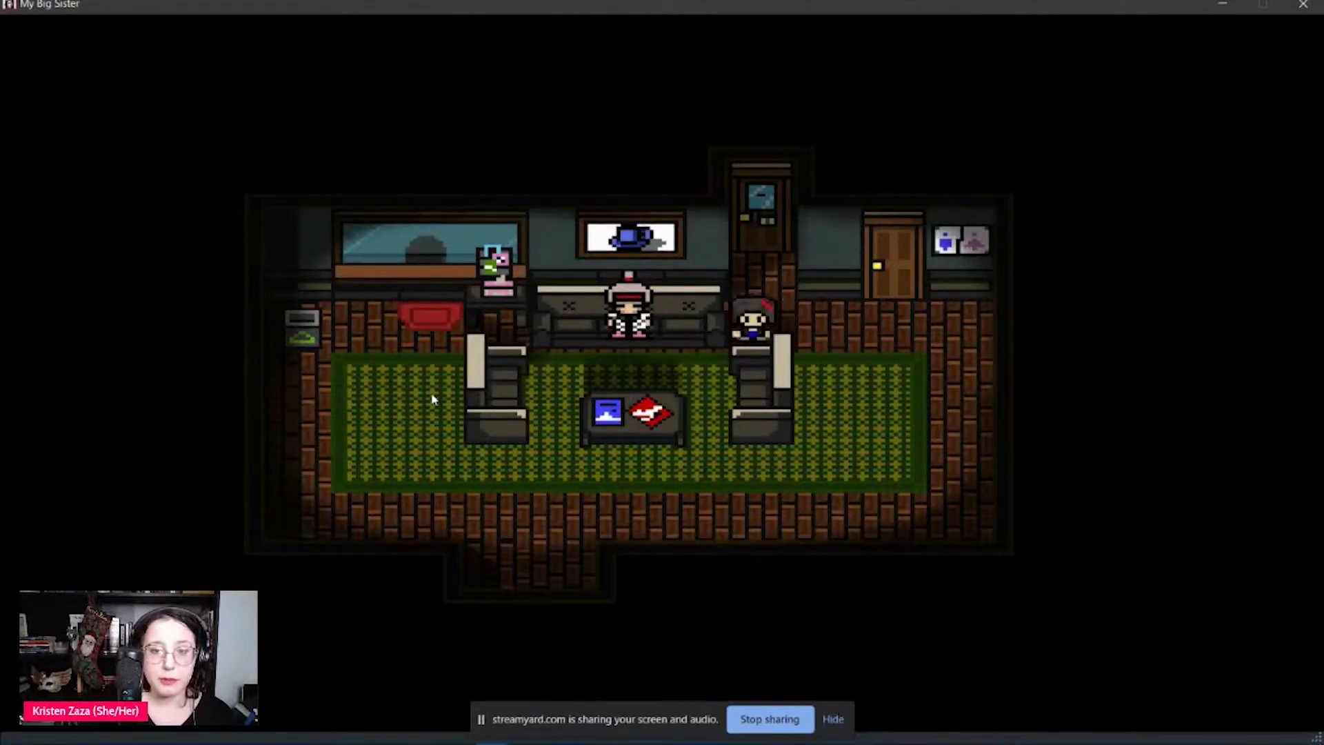
key("Right")
key("Down")
key("Left")
key("Left")
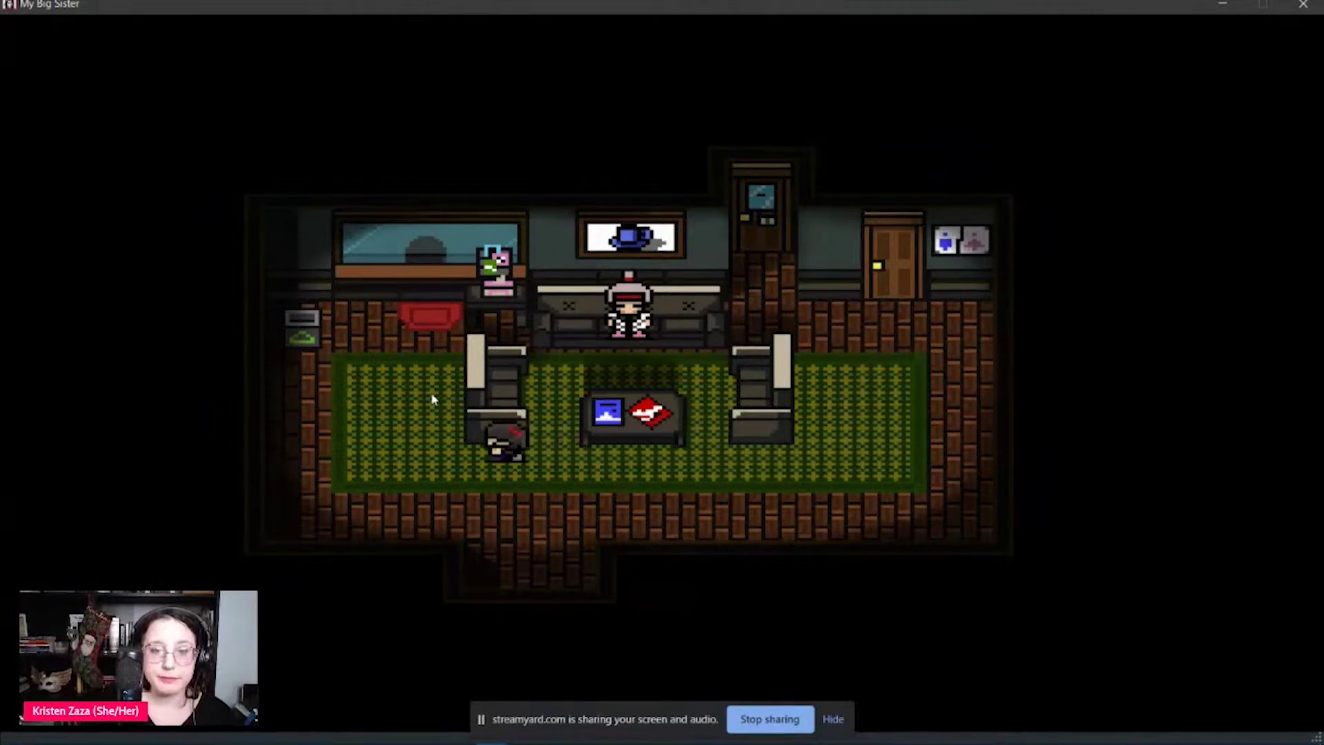
key("Left")
key("Up")
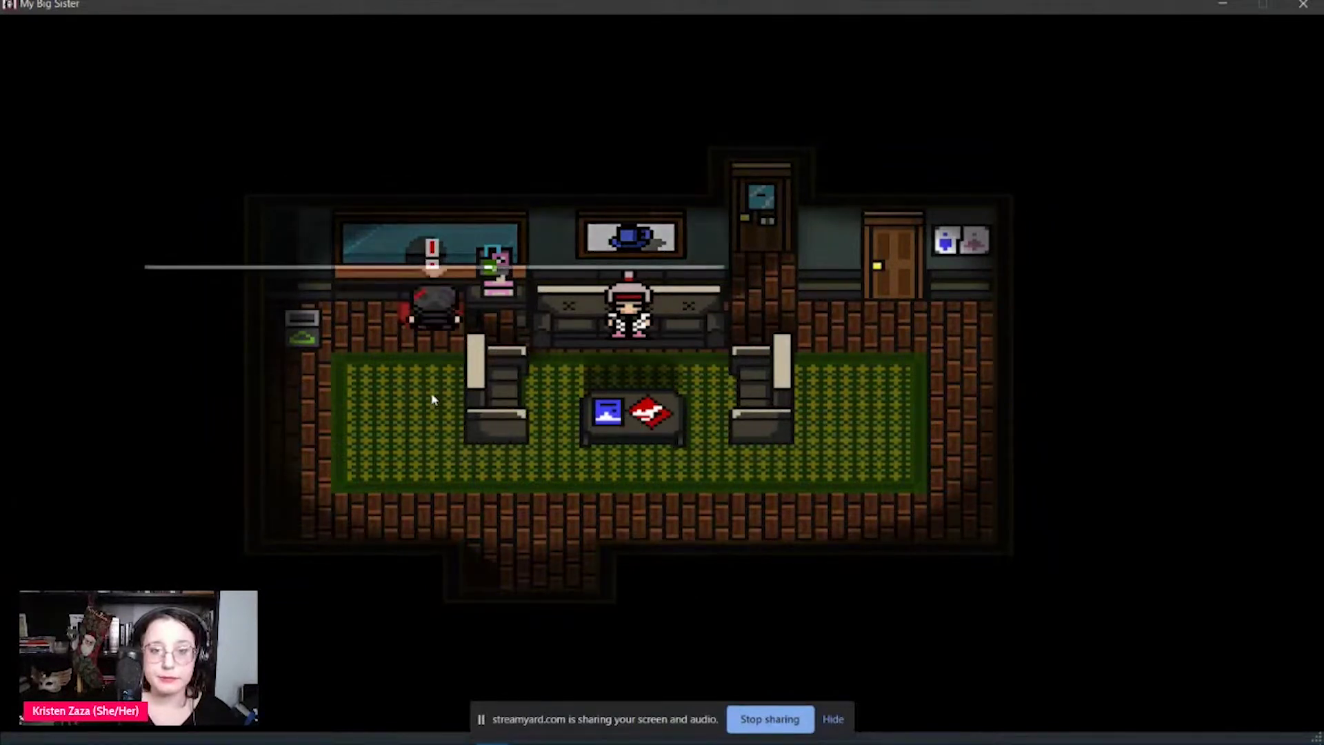
key("z")
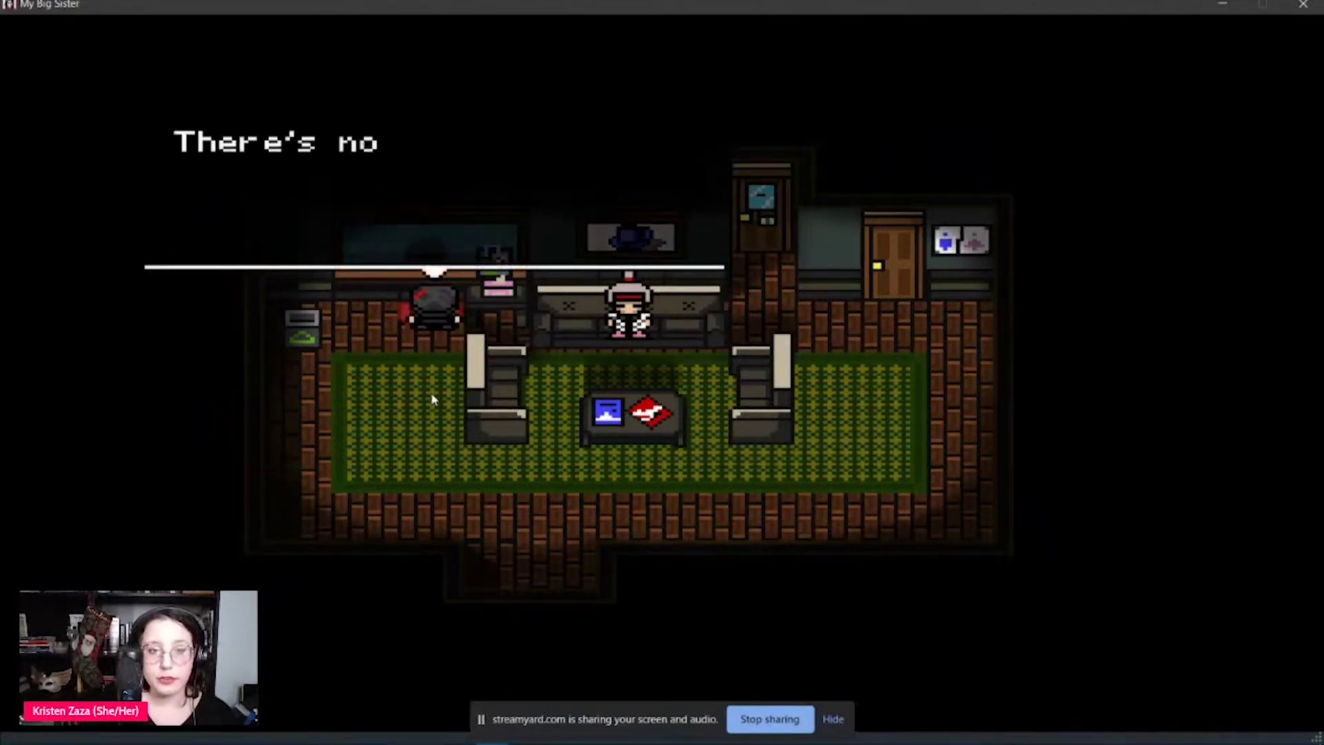
key("z")
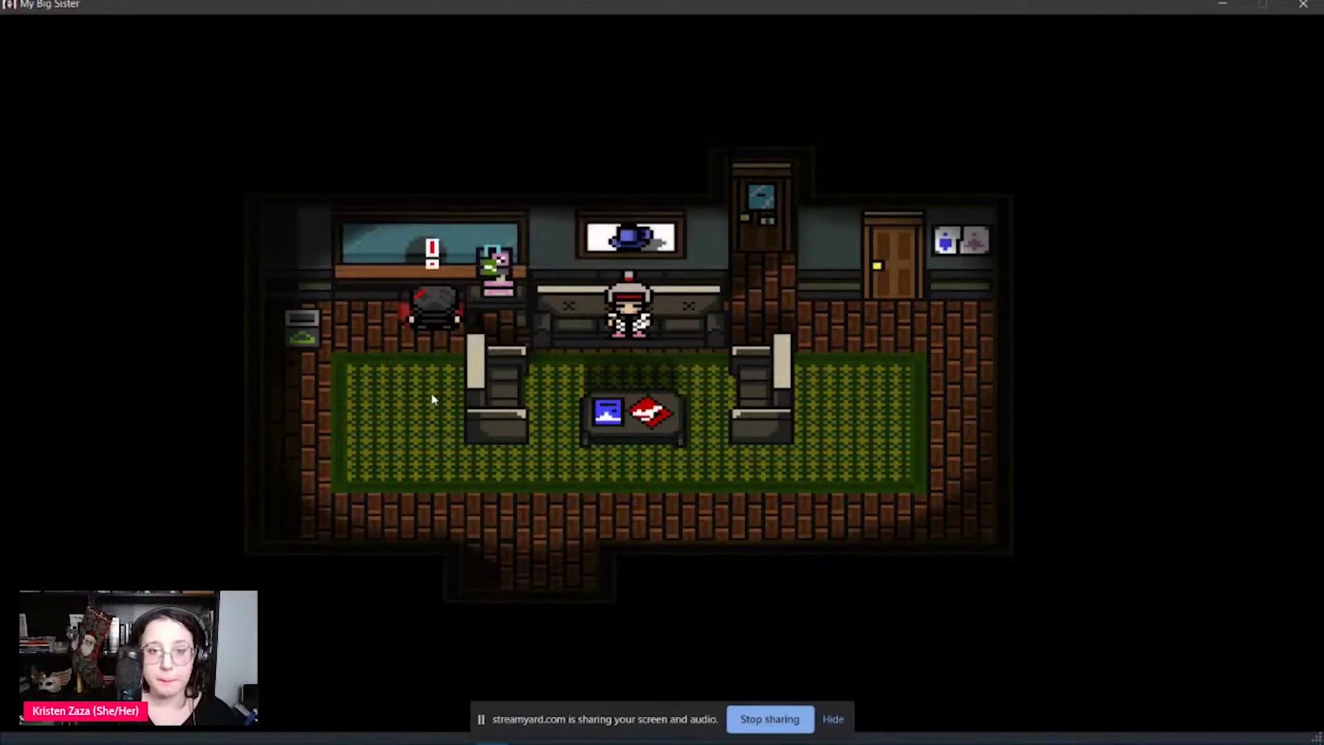
- Read the brochures beside the plant, including the Dayfield Motel dialogue
key("Right")
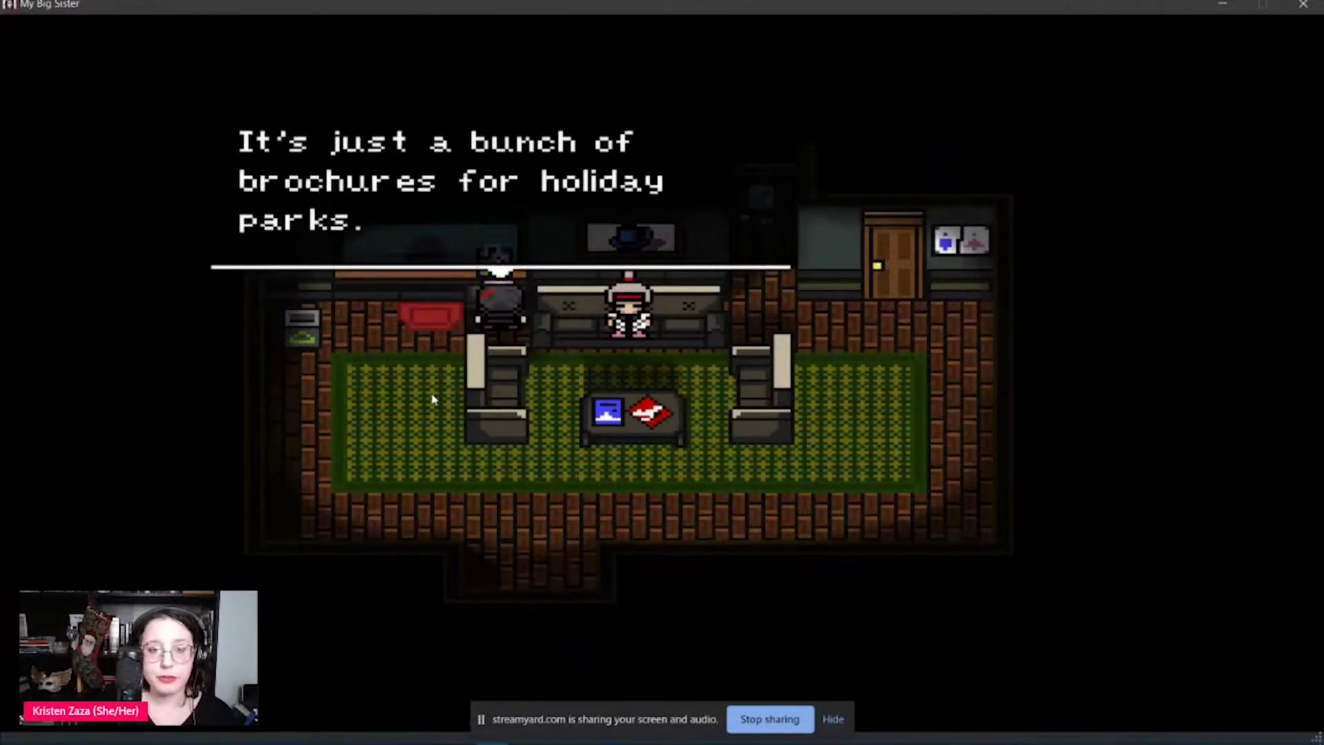
key("Return")
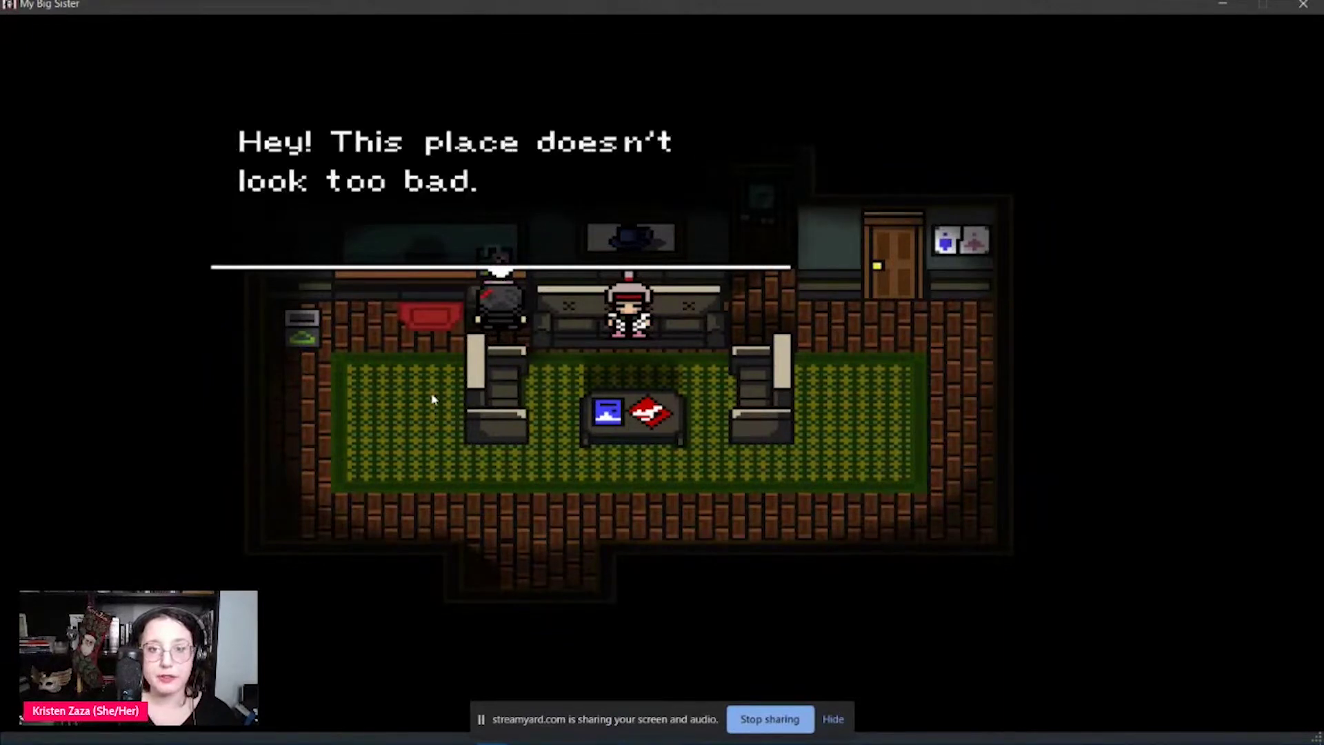
key("Return")
key("Return")
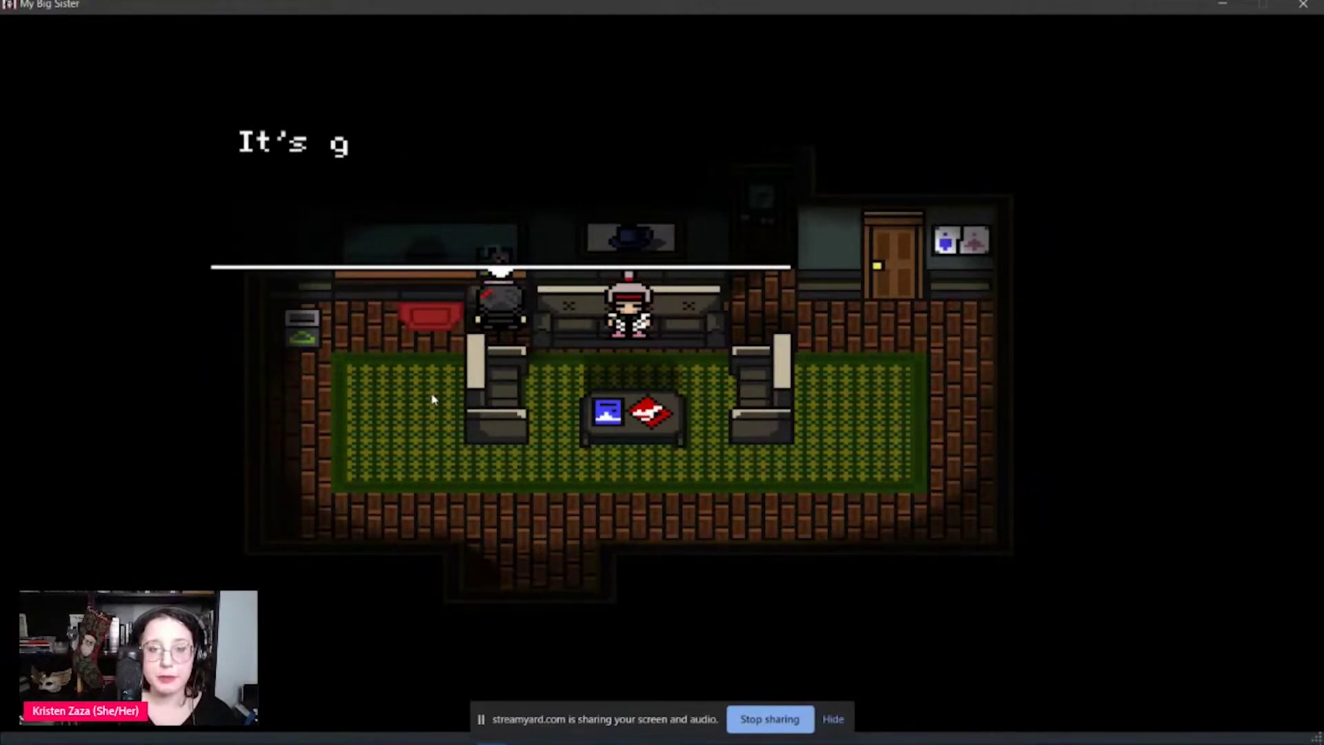
key("Return")
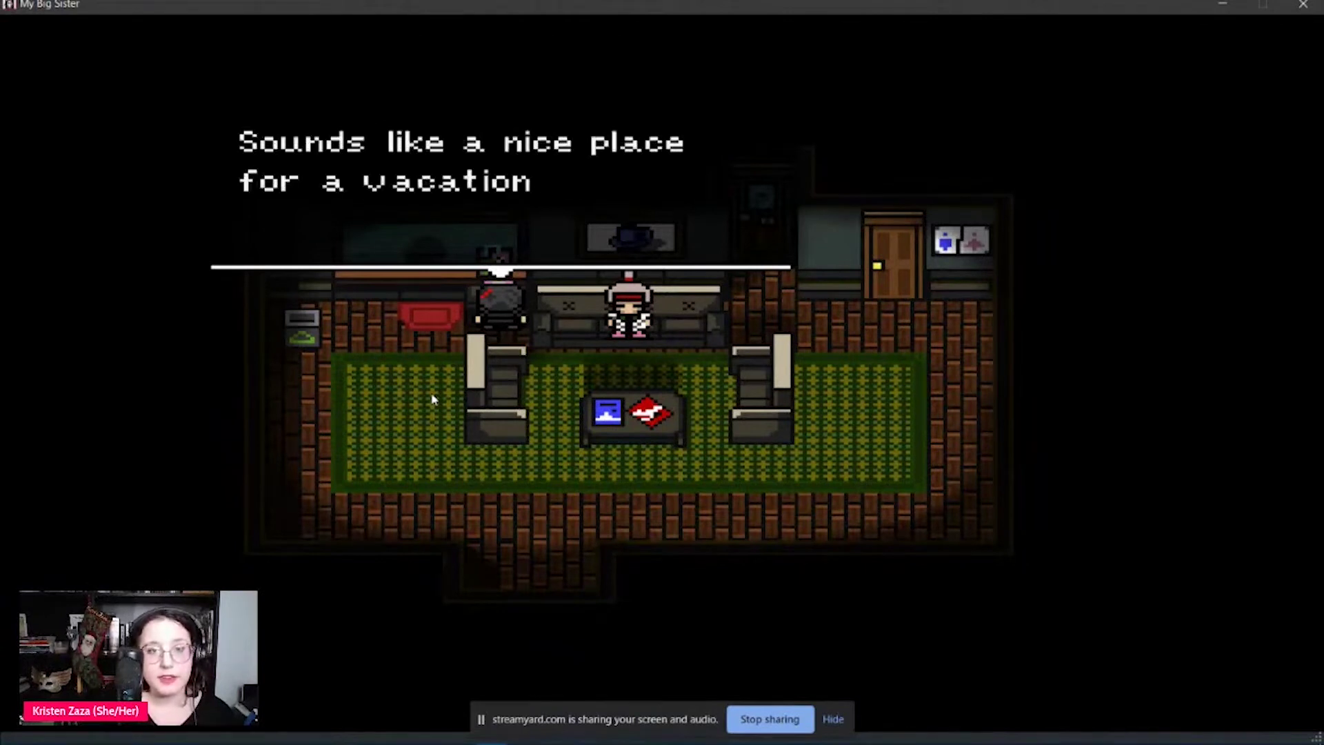
key("Return")
- Look through the living room window and dismiss its message
key("Left")
key("Left")
key("Up")
key("Return")
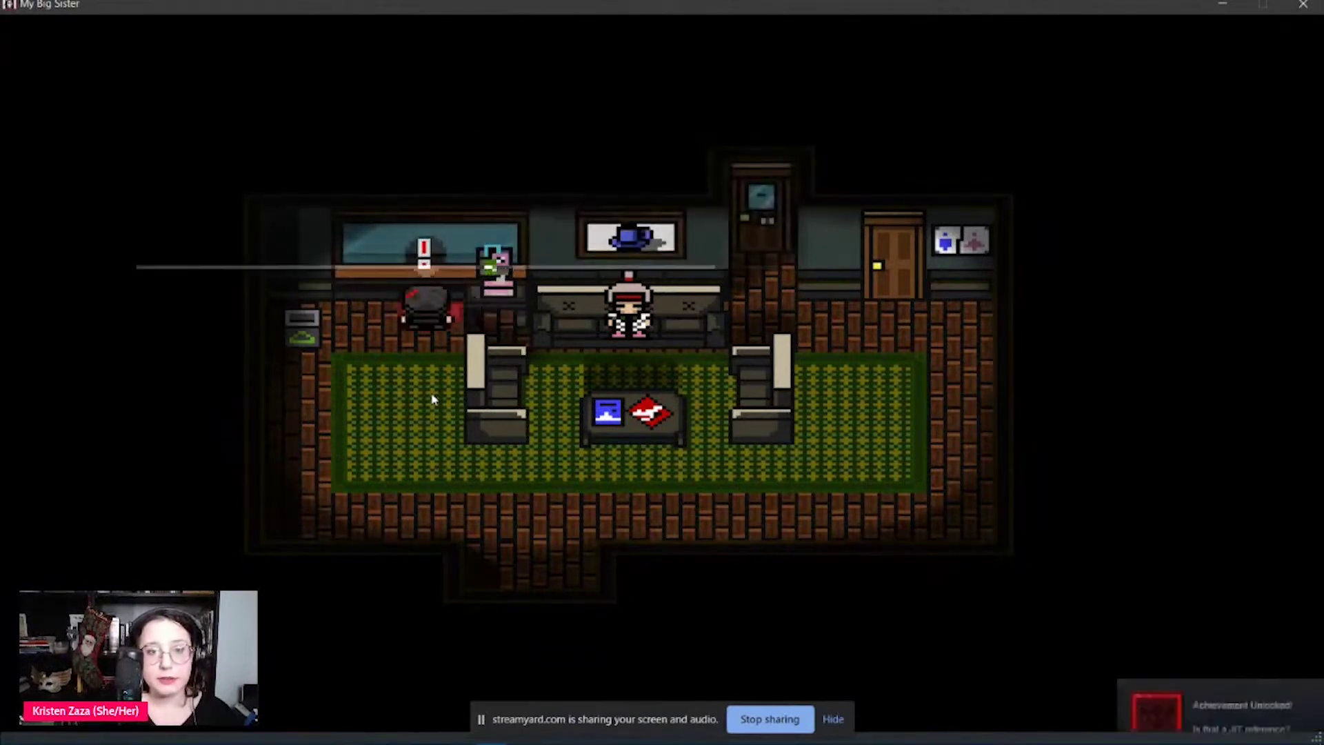
key("Return")
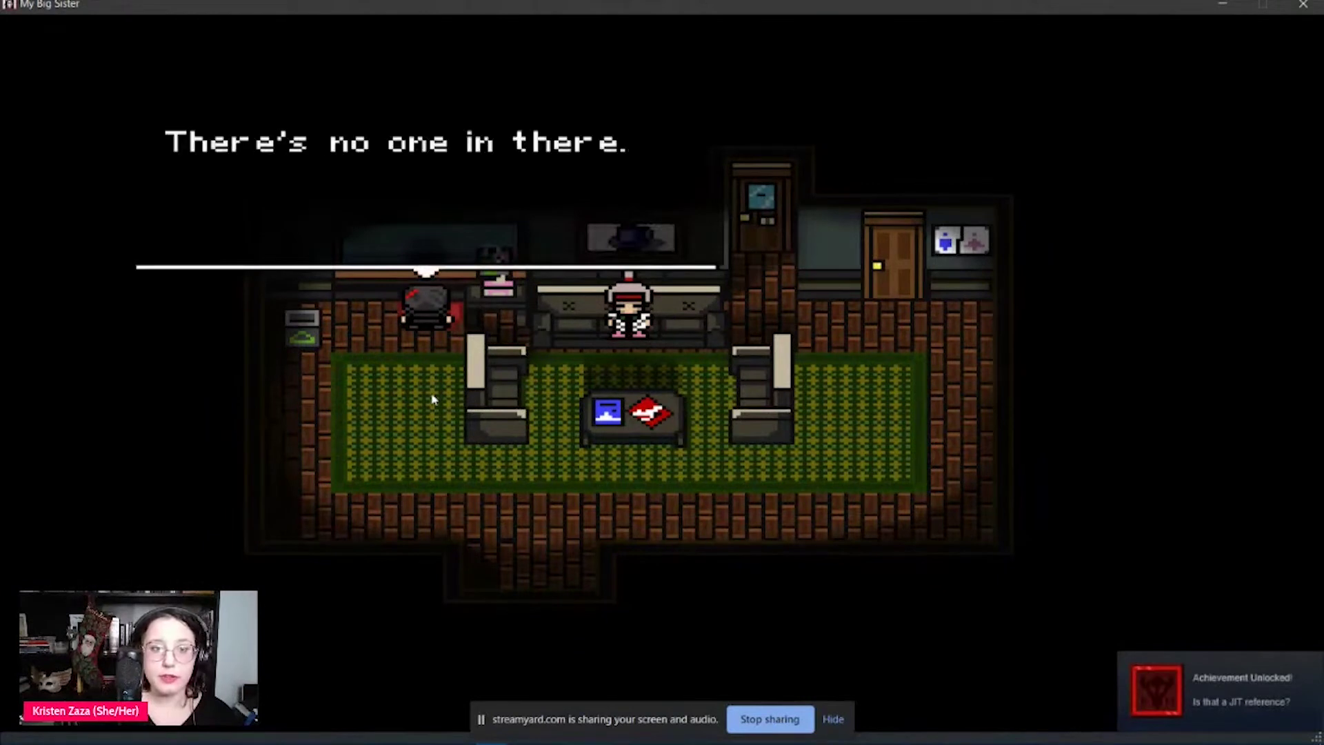
key("Return")
- Cross the carpet through the right-hand door up to the bathroom sink
key("Left")
key("Left")
key("Down")
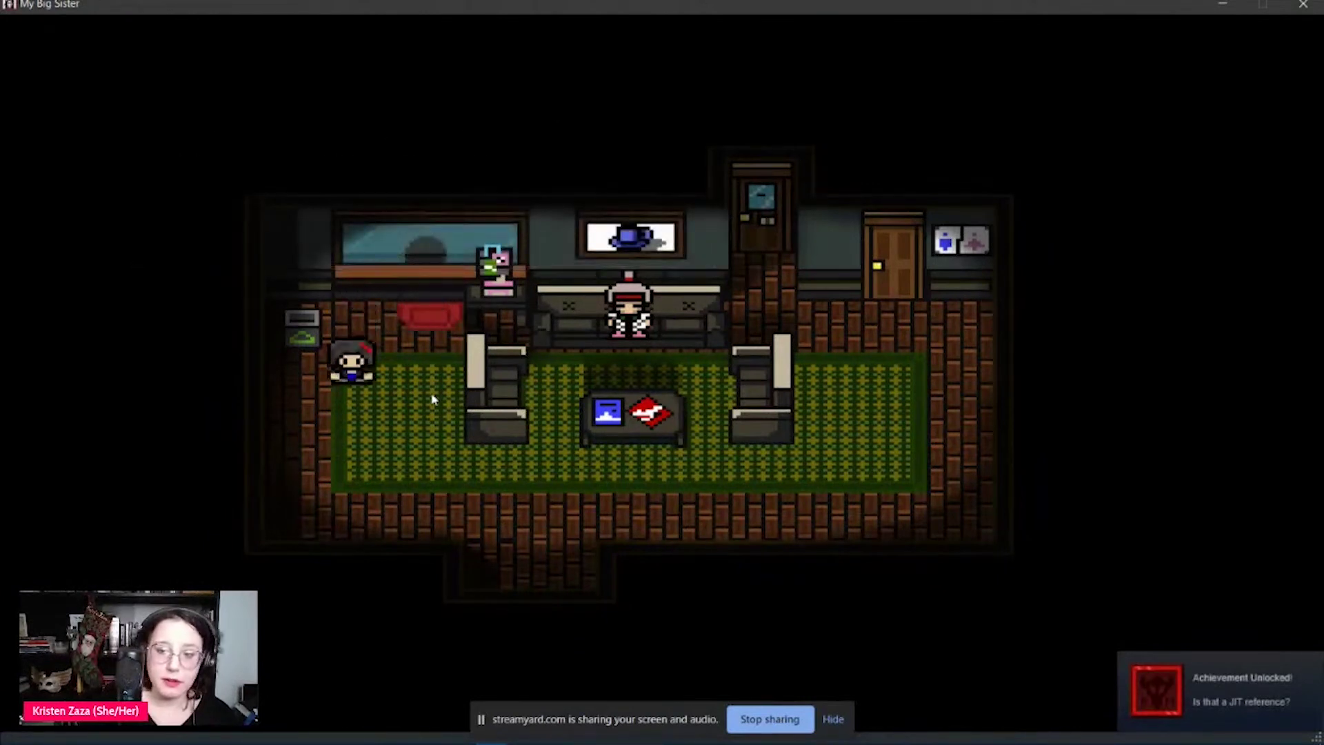
key("Left")
key("Right")
key("Down")
key("Down")
key("Right")
key("Down")
key("Right")
key("Up")
key("Up")
key("Up")
key("z")
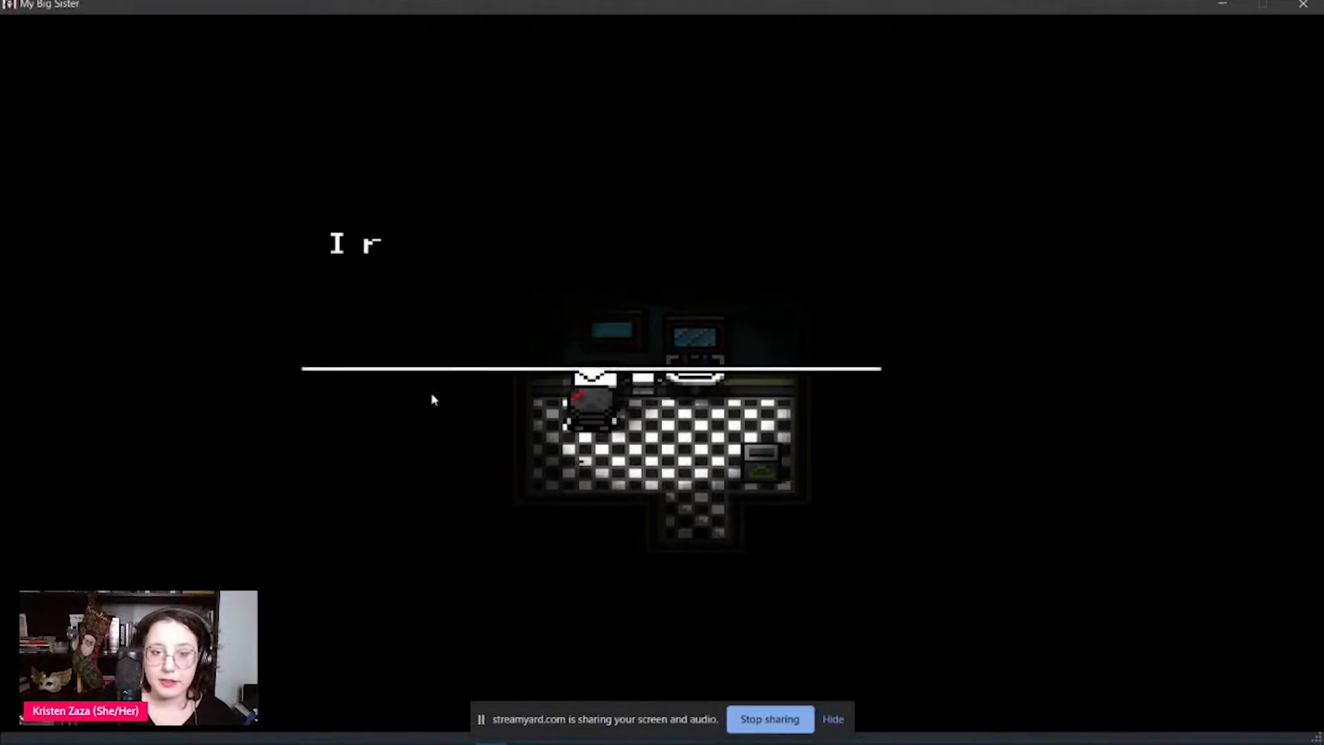
- Read through the sink dialogue about the uncle eaten by a toilet
key("Return")
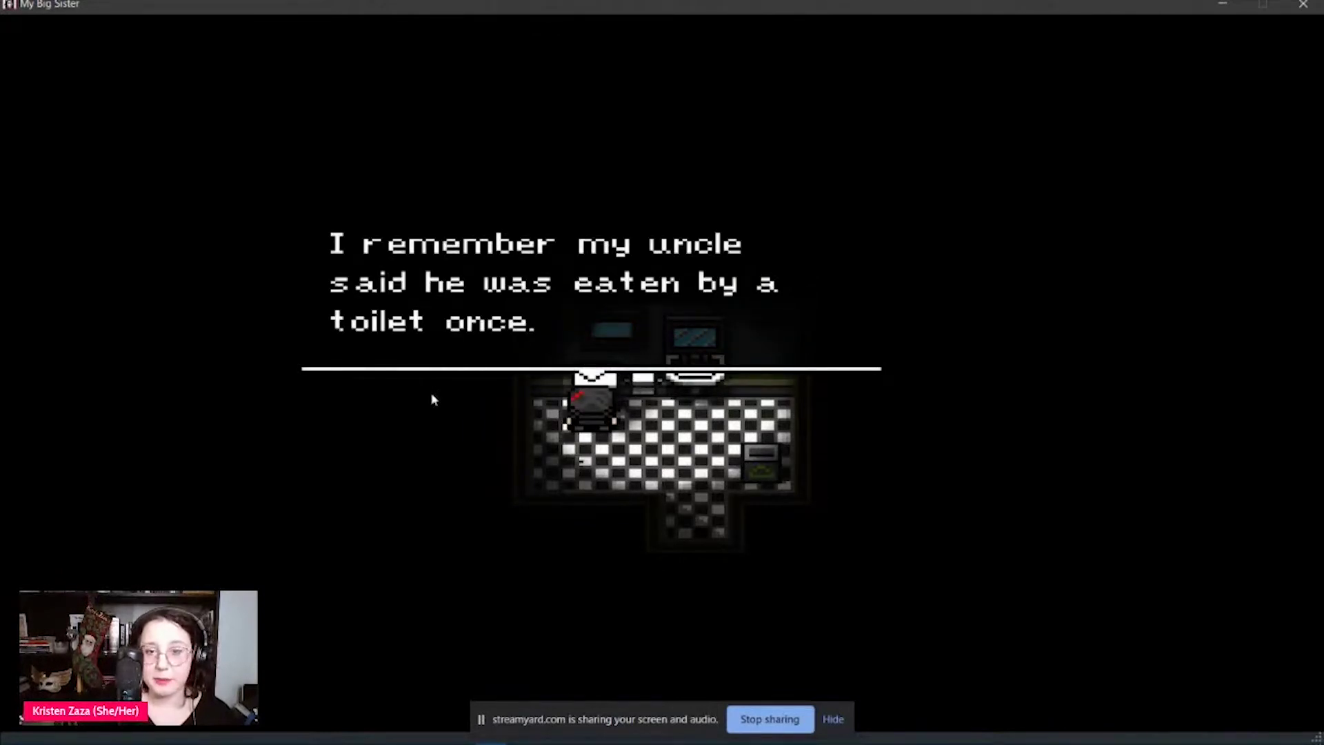
key("Return")
key("Return")
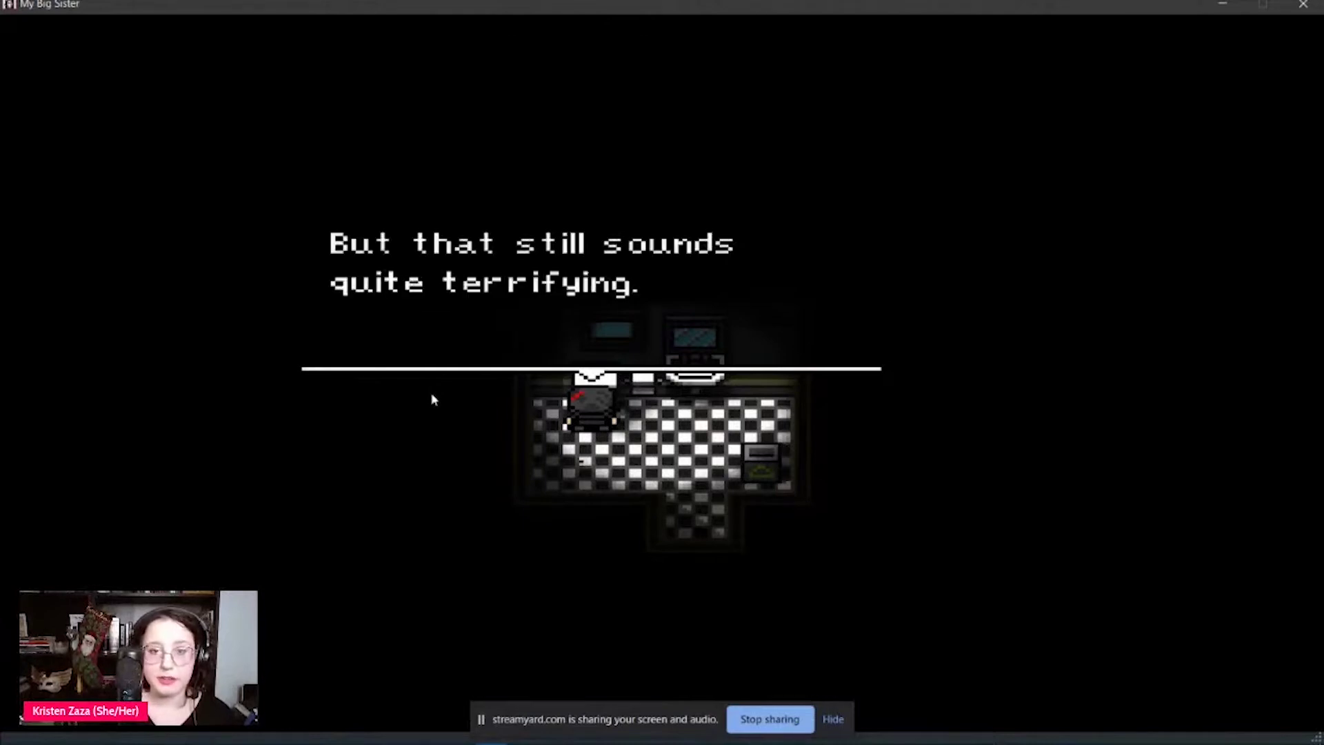
key("Return")
- Walk out the bathroom's bottom doorway and down through the living room
key("Right")
key("Down")
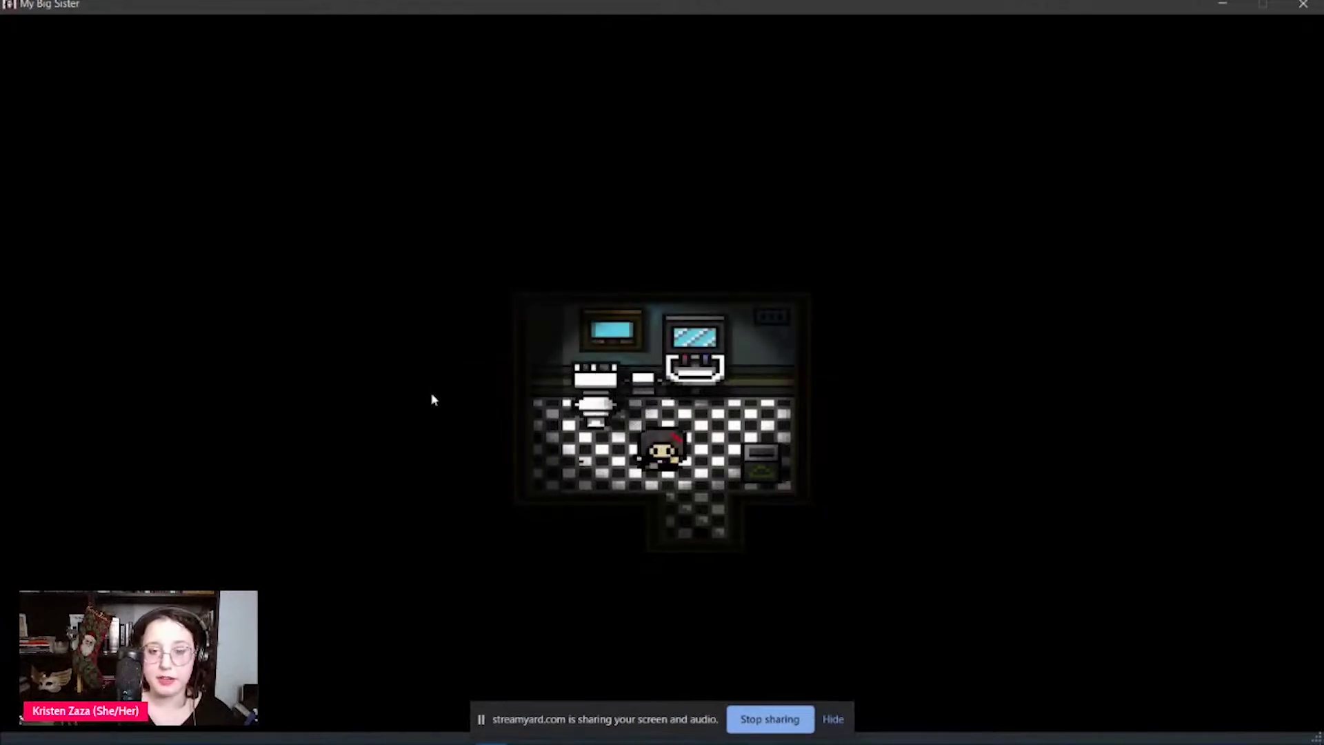
key("Down")
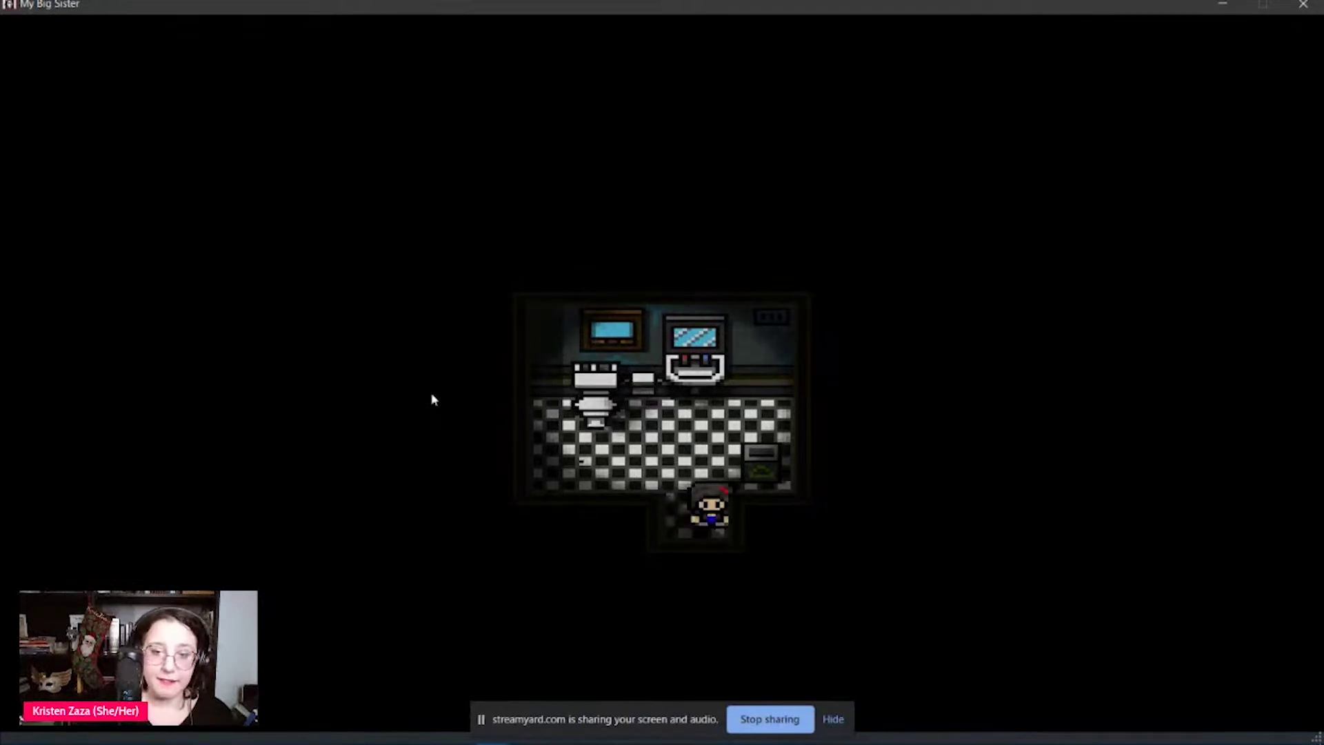
key("Down")
key("Left")
key("Right")
key("Up")
key("Down")
key("Left")
key("Down")
key("Left")
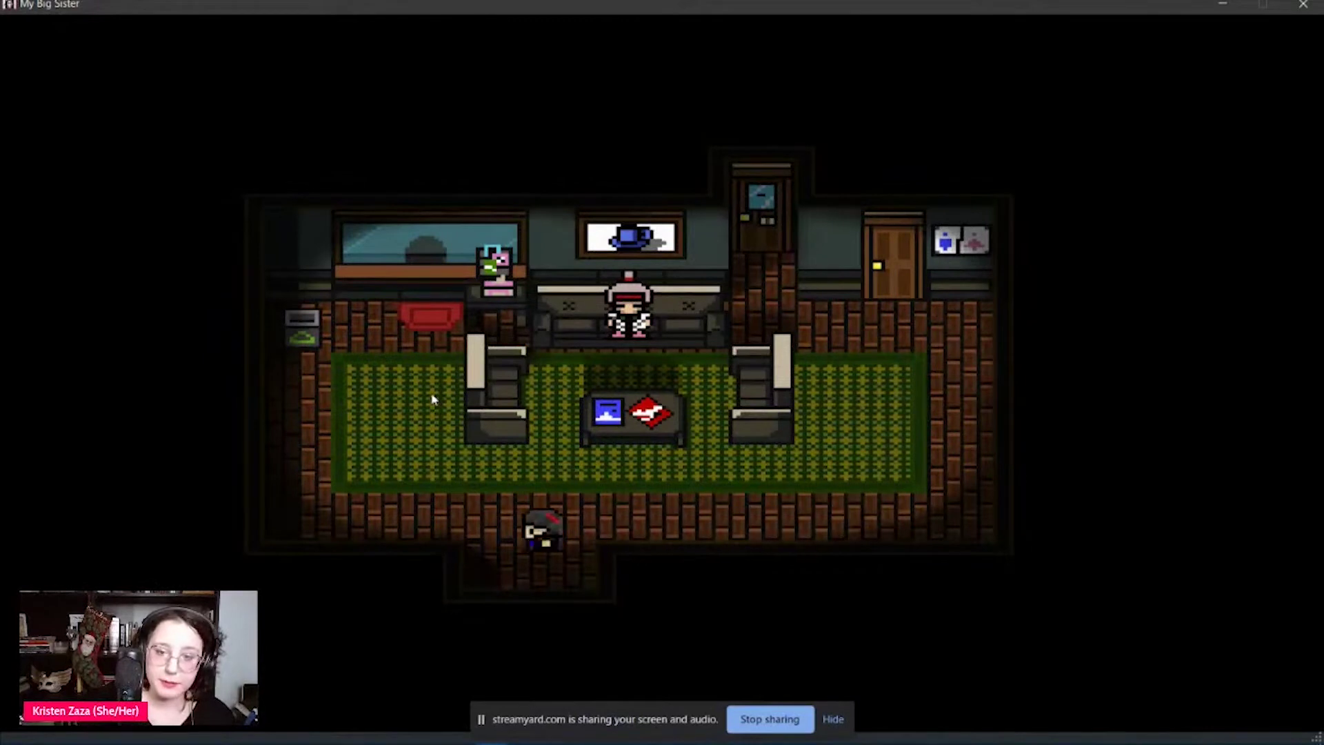
- Enter the lower doorway, dismiss the couch lady, then cross the rug into the bathroom
key("Down")
key("Down")
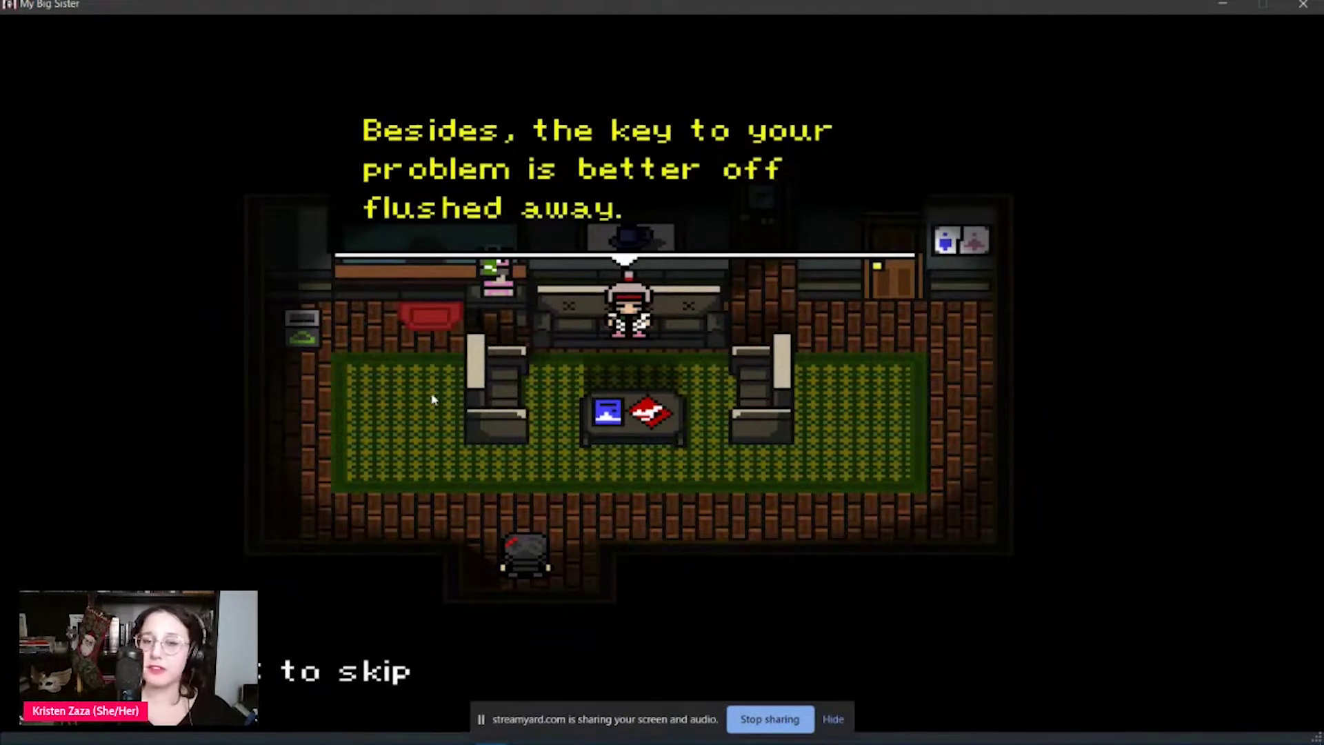
key("z")
key("Up")
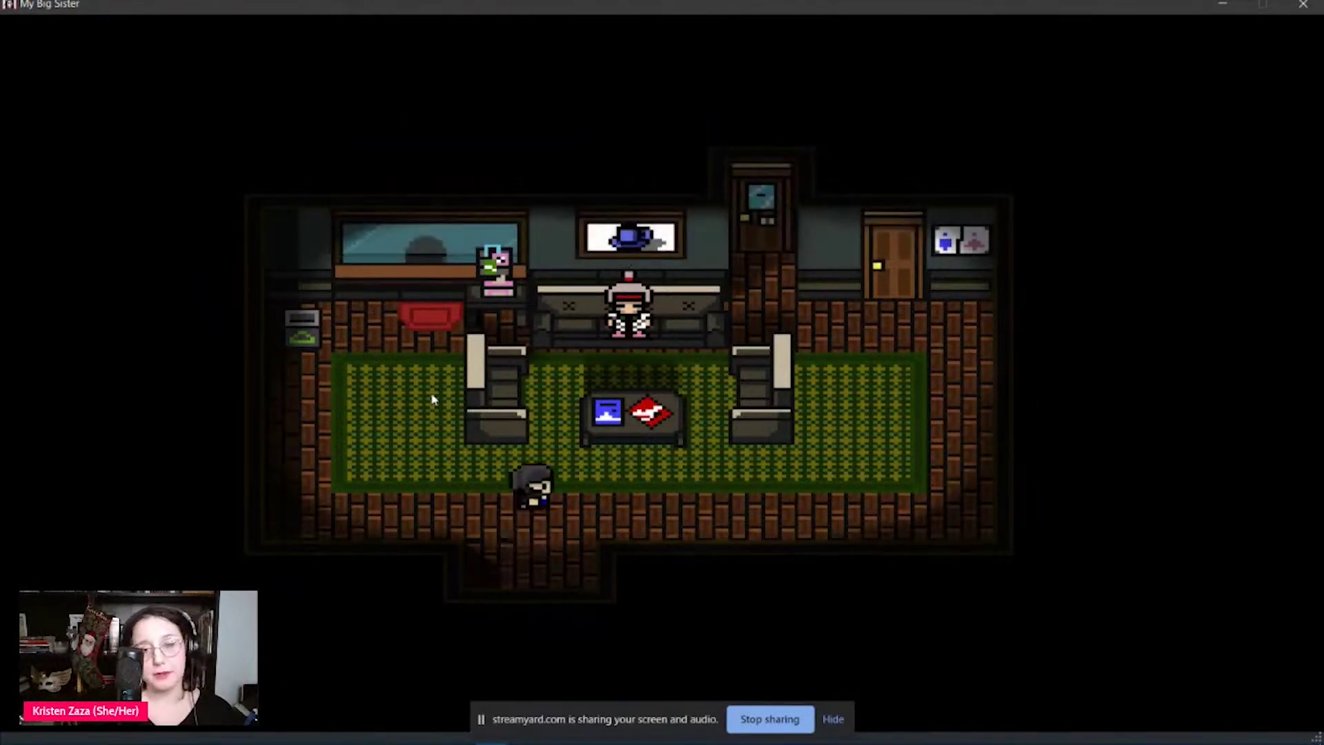
key("Right")
key("Up")
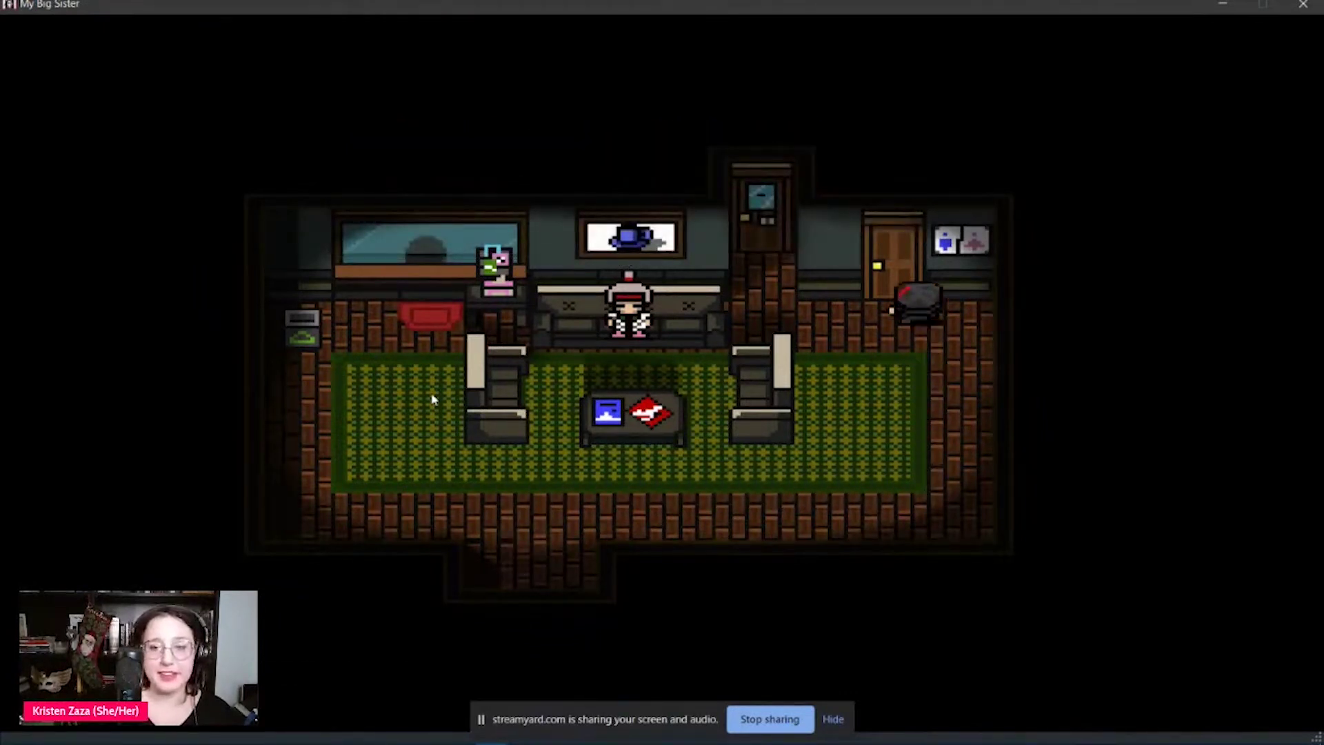
key("Up")
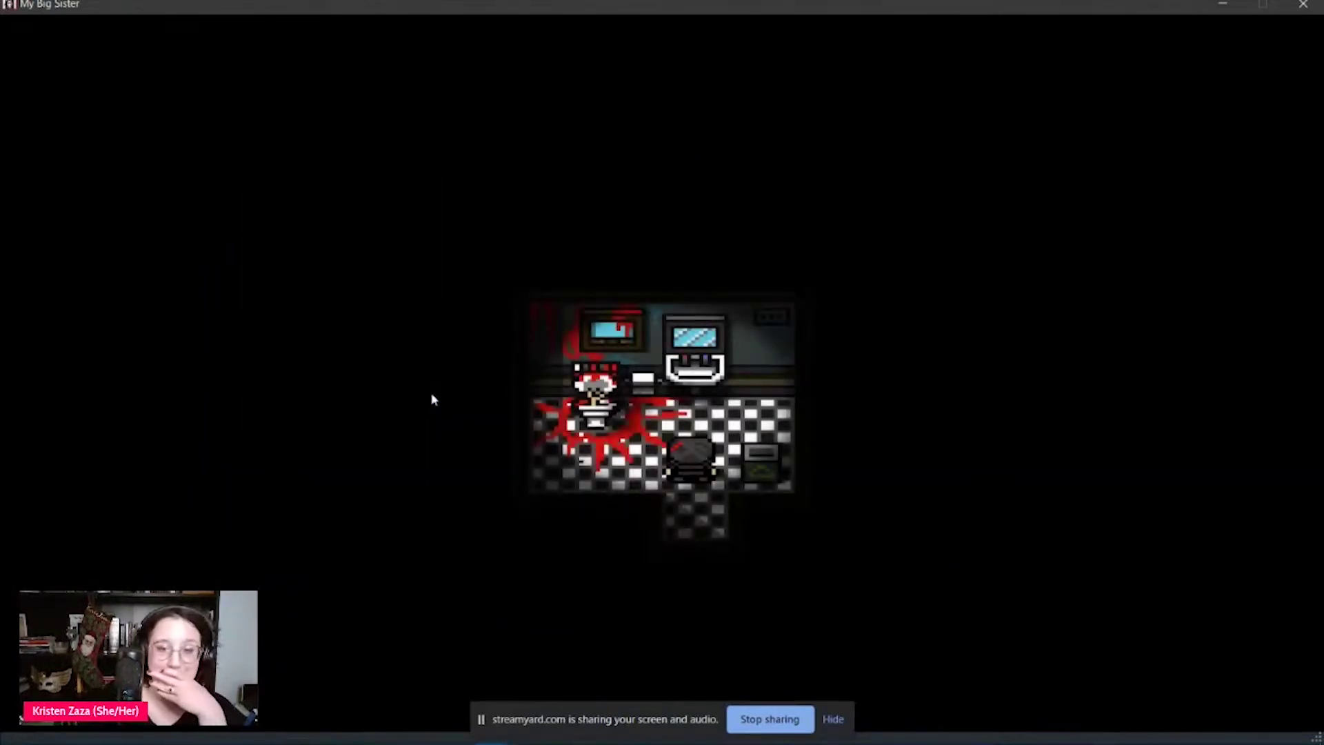
- Walk to the bloodied figure and read the dialogue about the hand and key
key("Up")
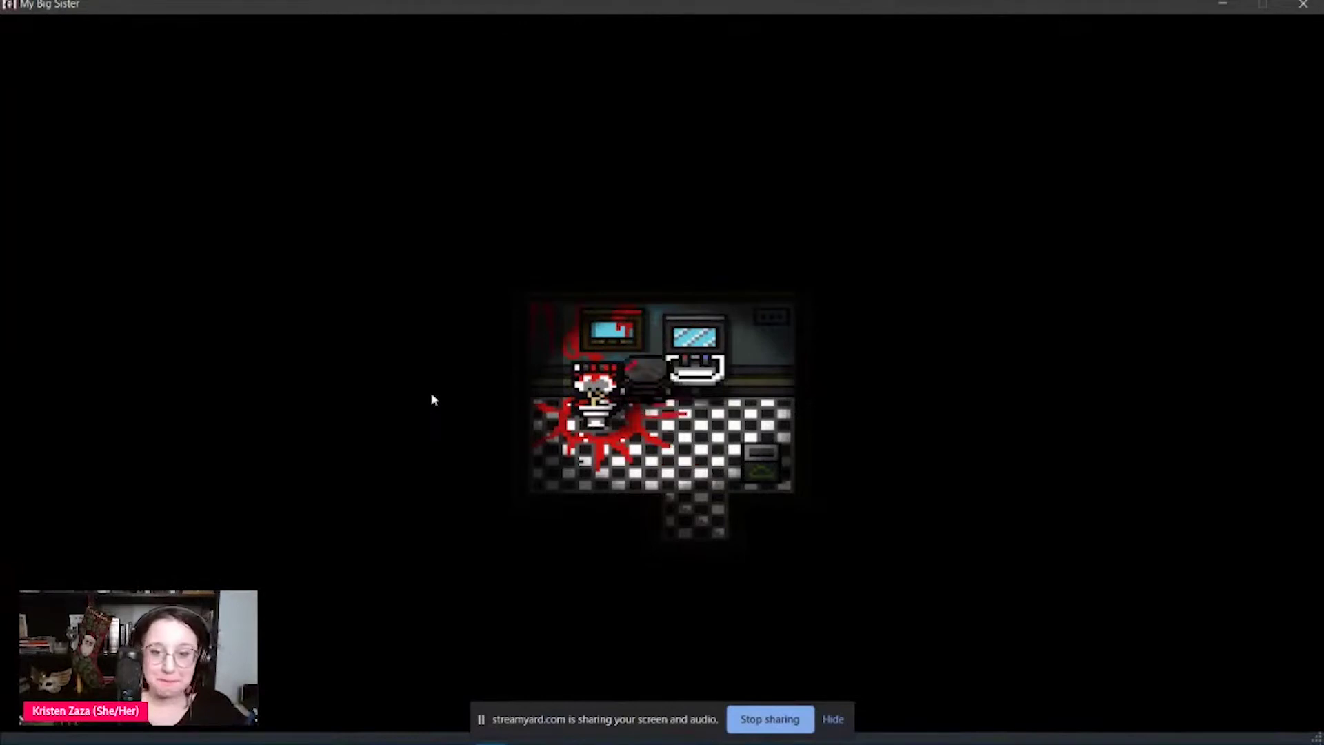
key("Left")
key("z")
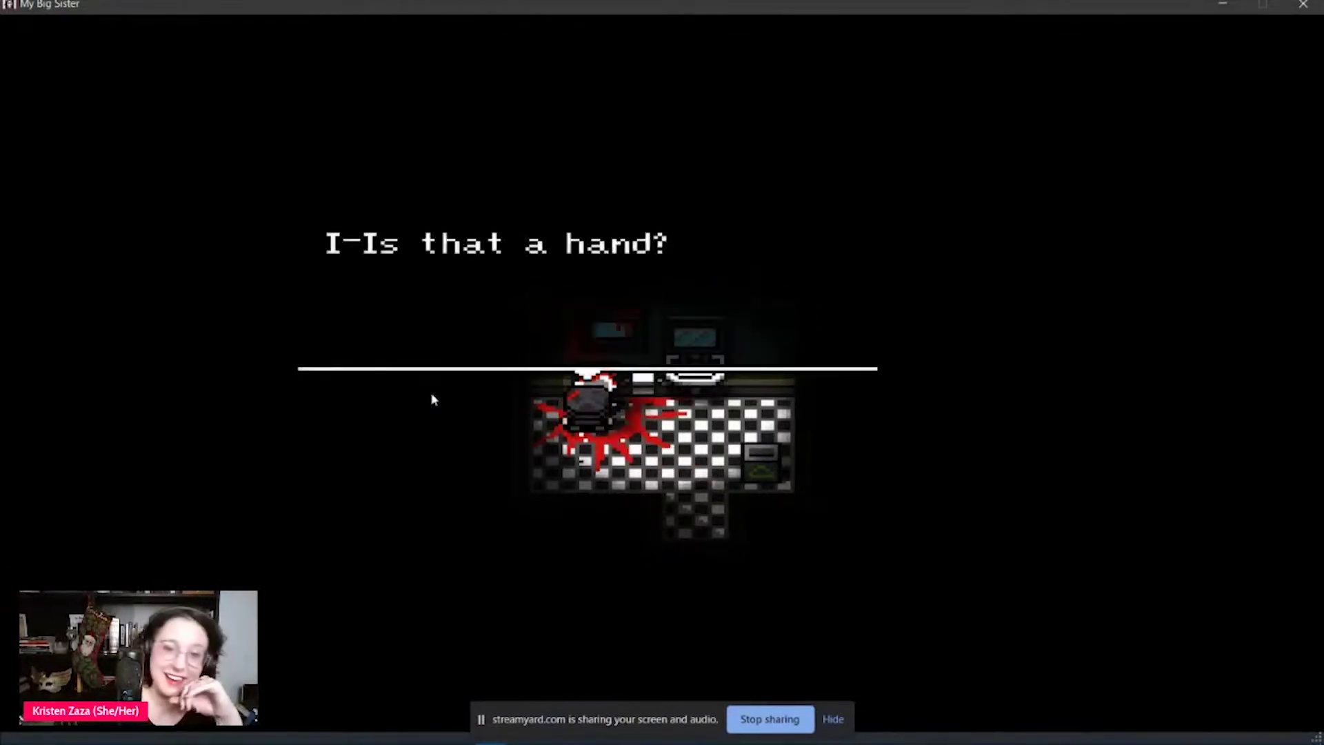
key("z")
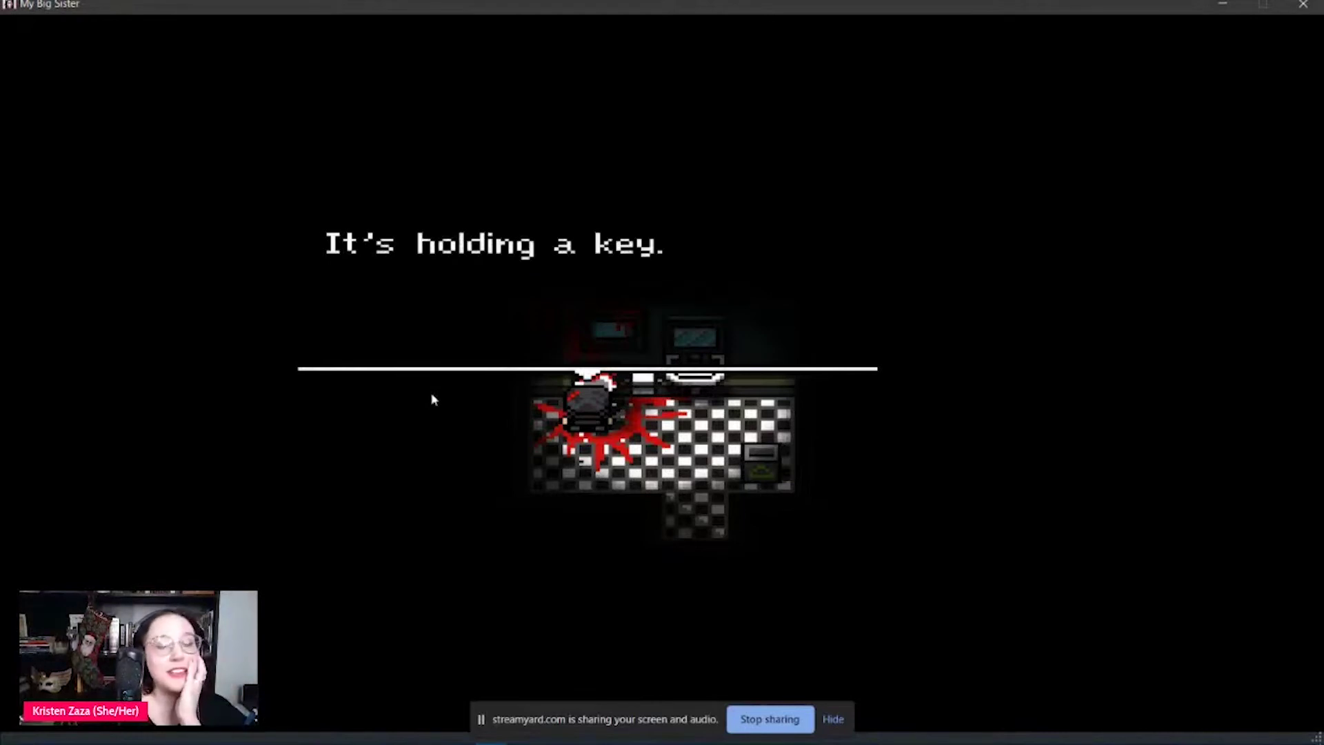
key("z")
key("z")
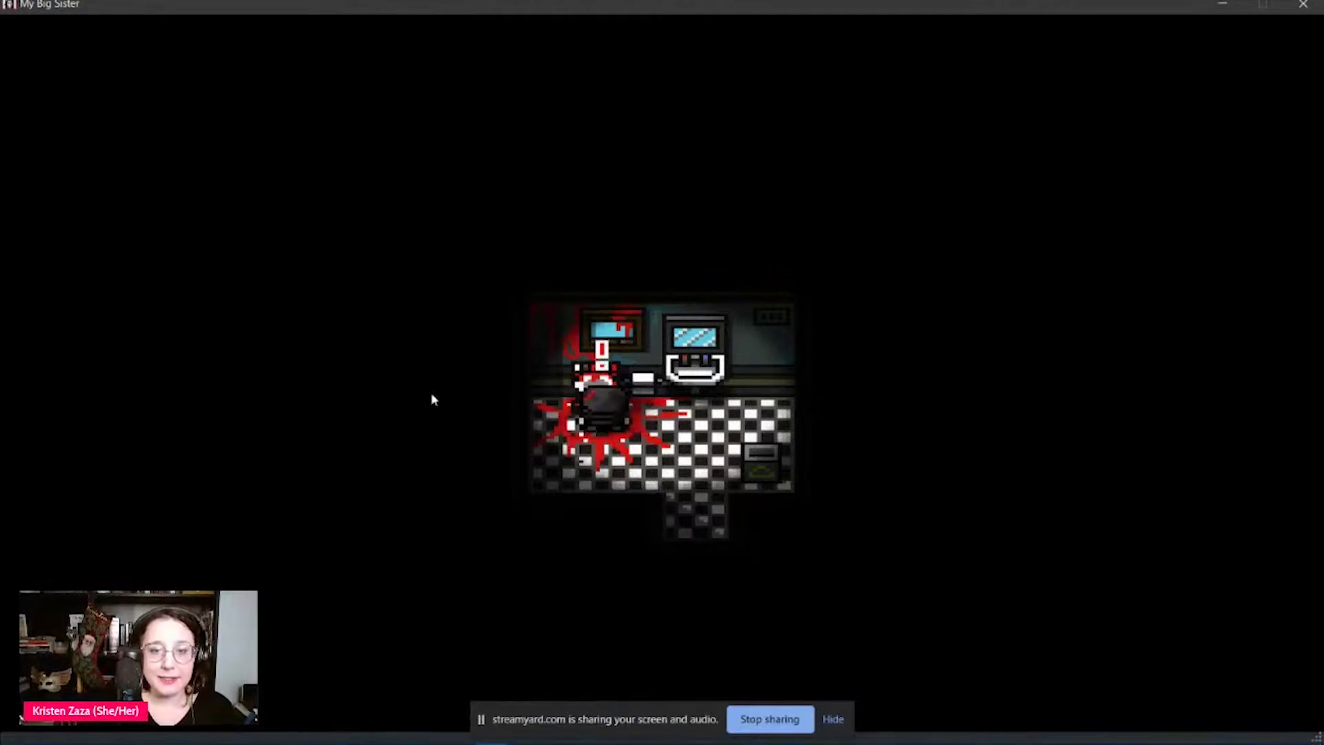
- Select the Therapy Key from the inventory and use it in the bathroom
key("Escape")
key("Right")
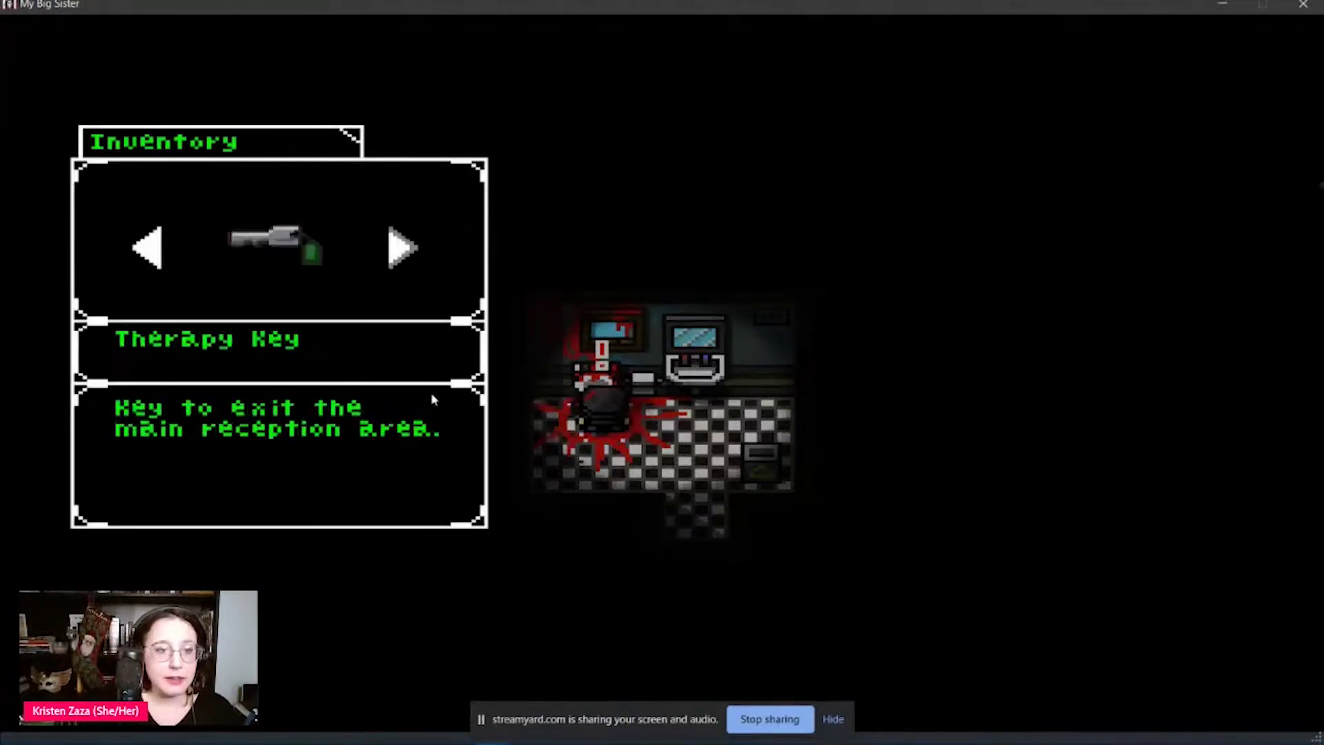
key("Return")
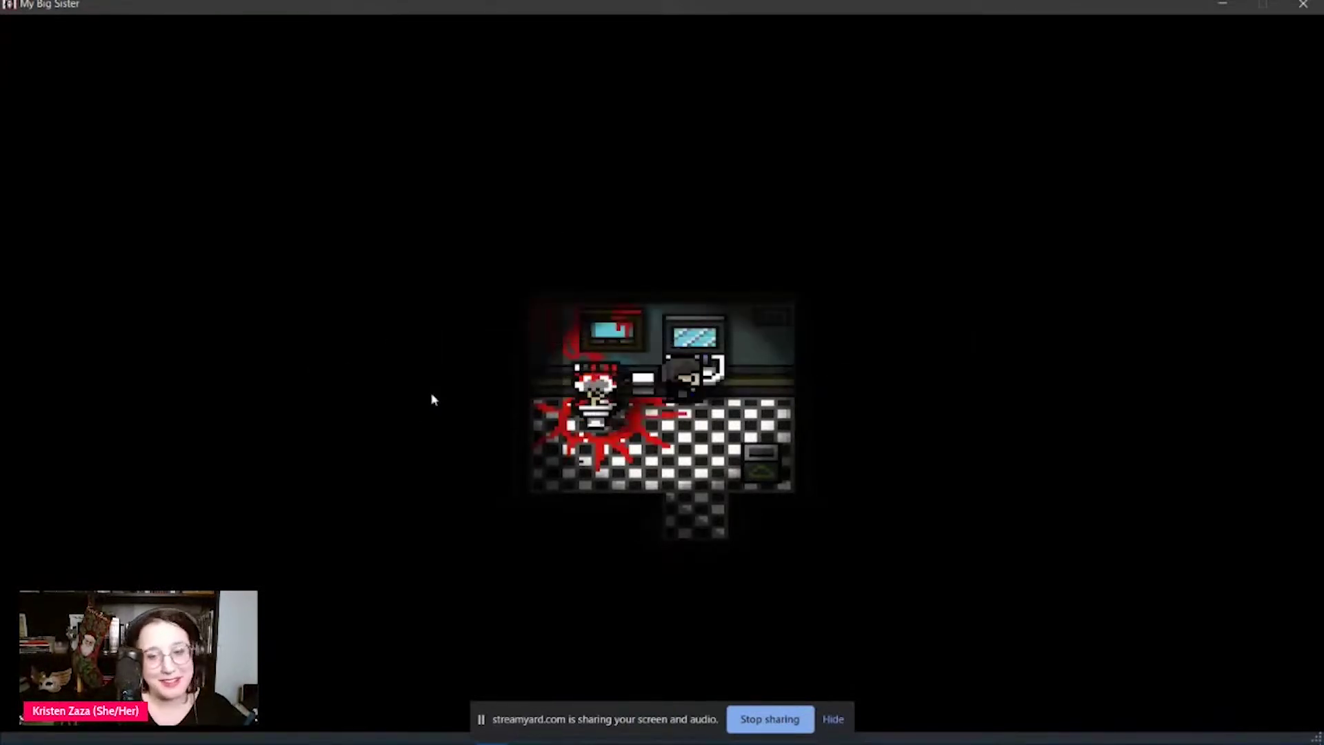
key("Down")
key("Down")
key("Down")
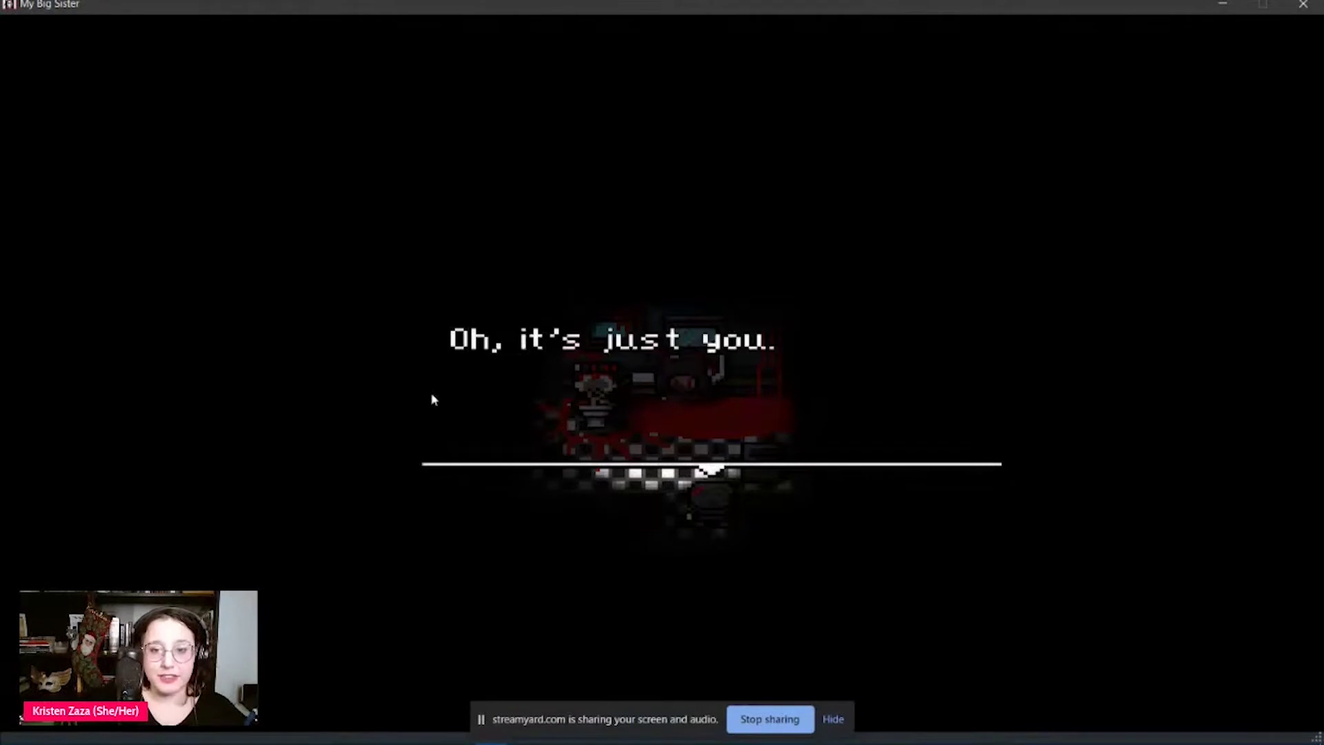
- Advance through Sombria's angry accusations
key("Return")
key("Return")
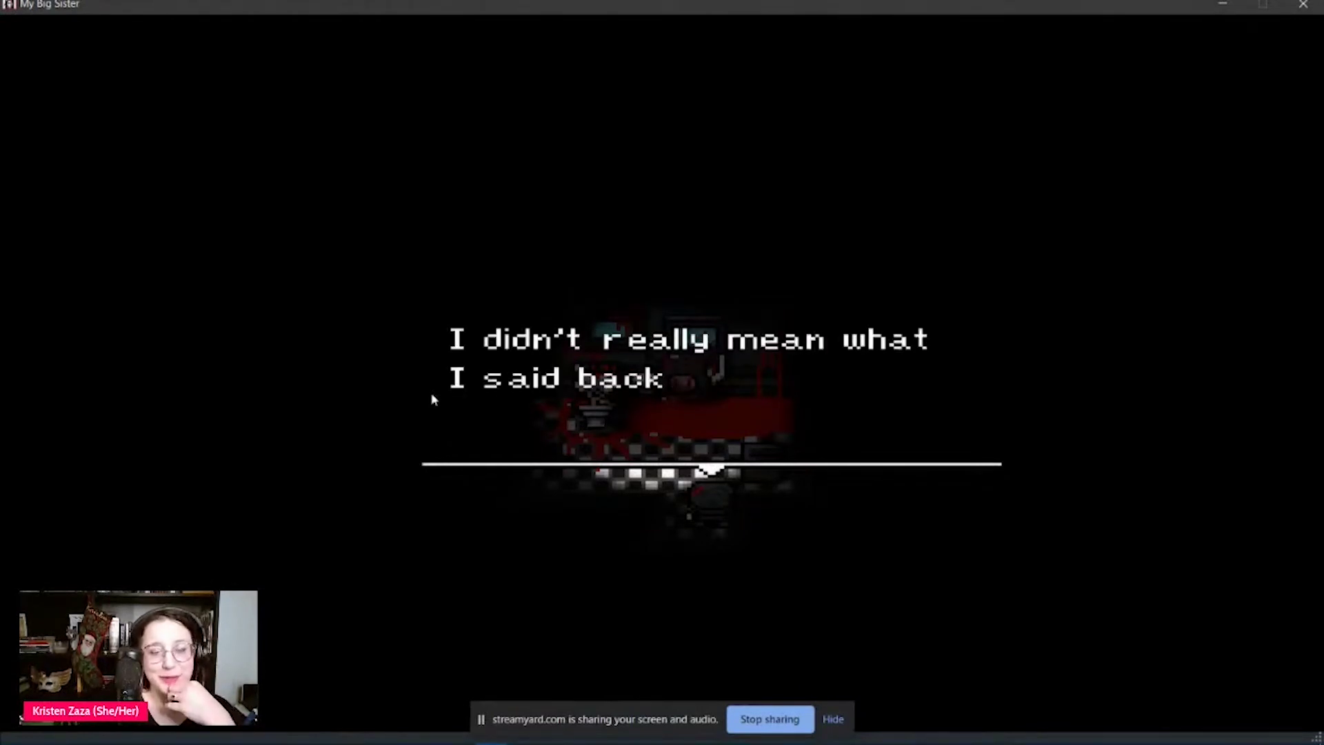
key("Return")
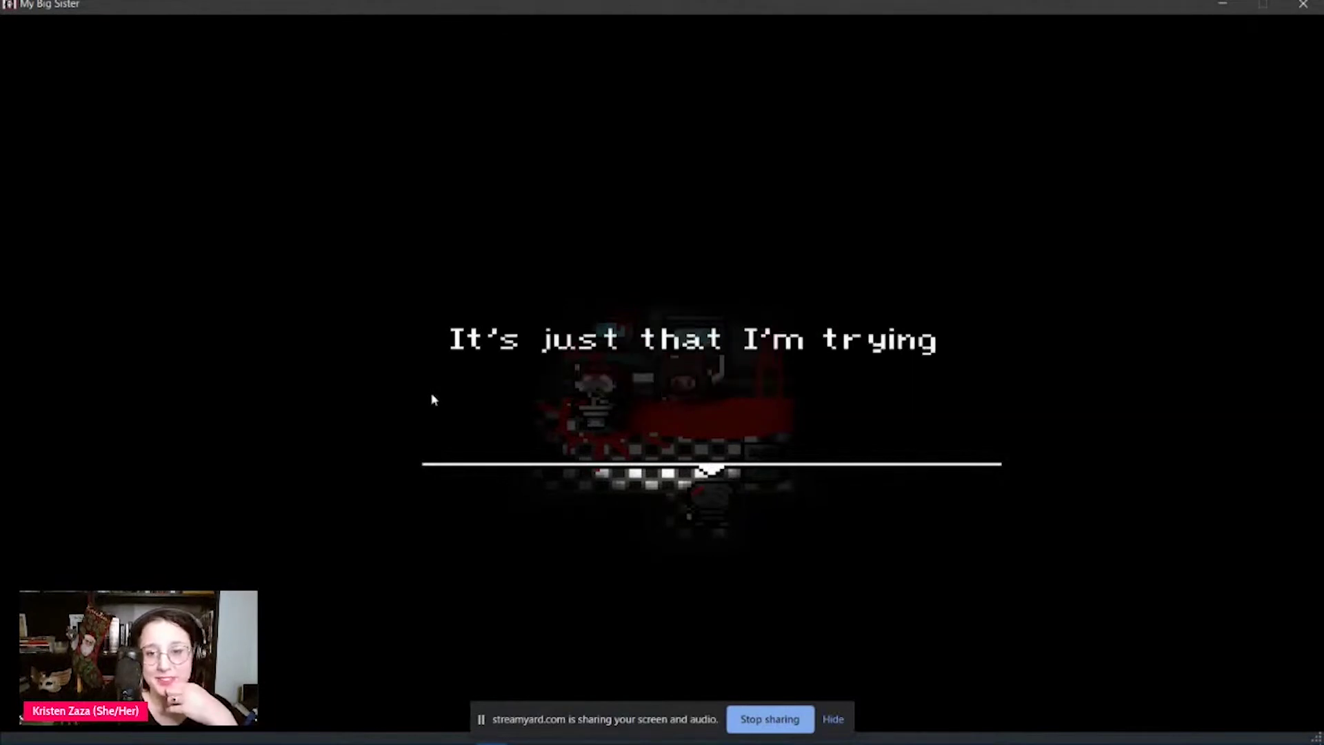
key("Return")
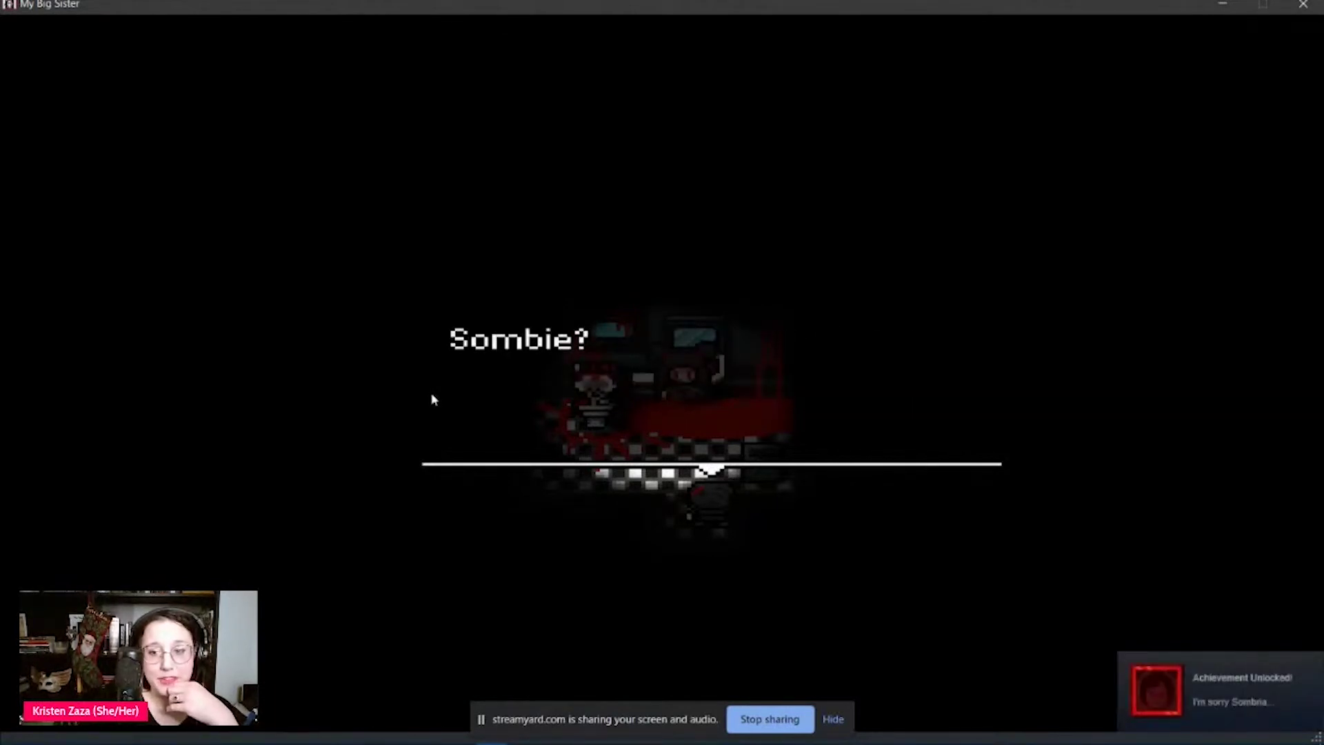
key("Return")
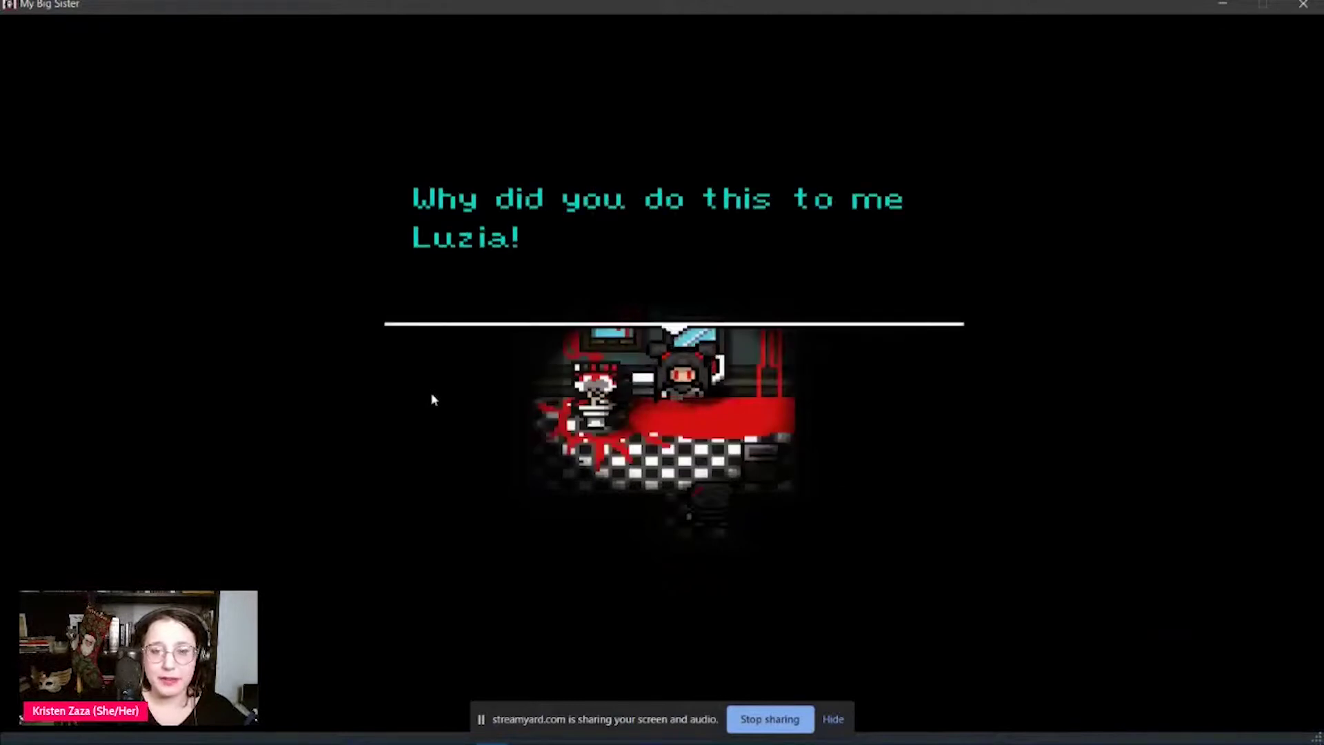
key("Return")
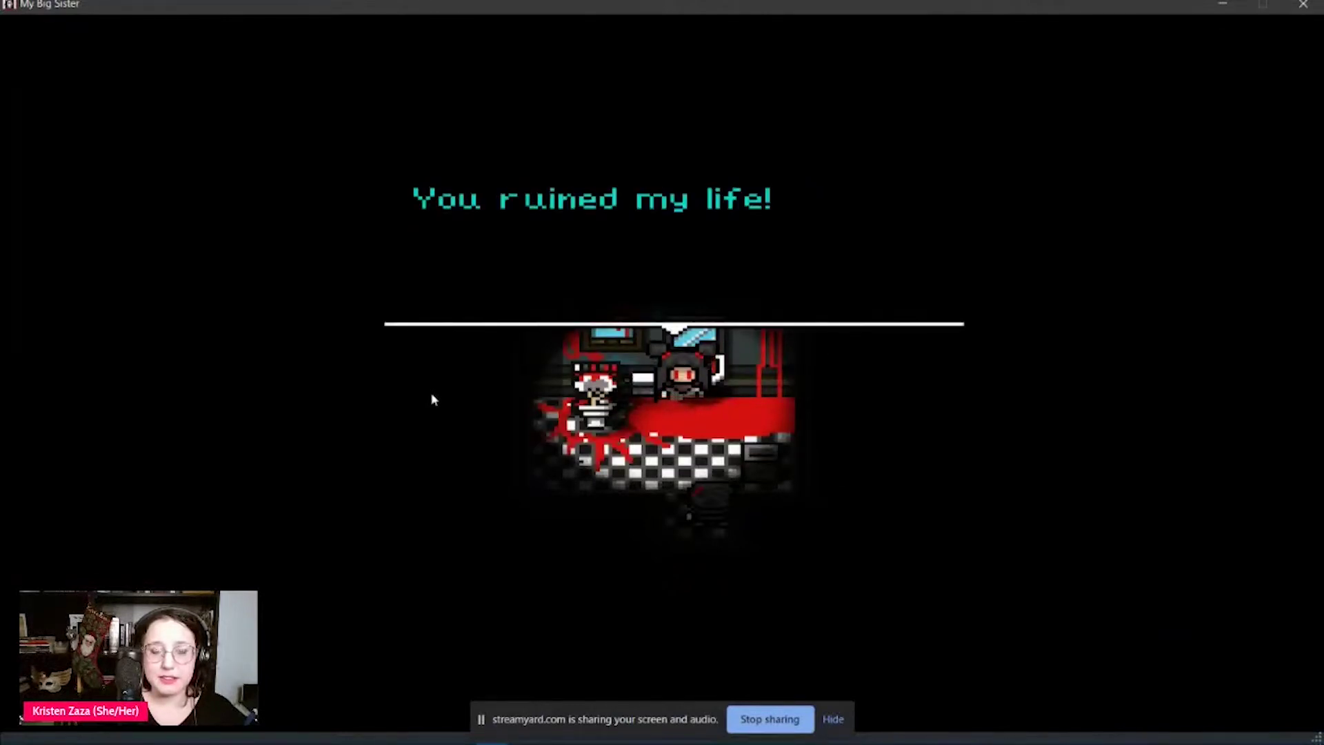
key("Return")
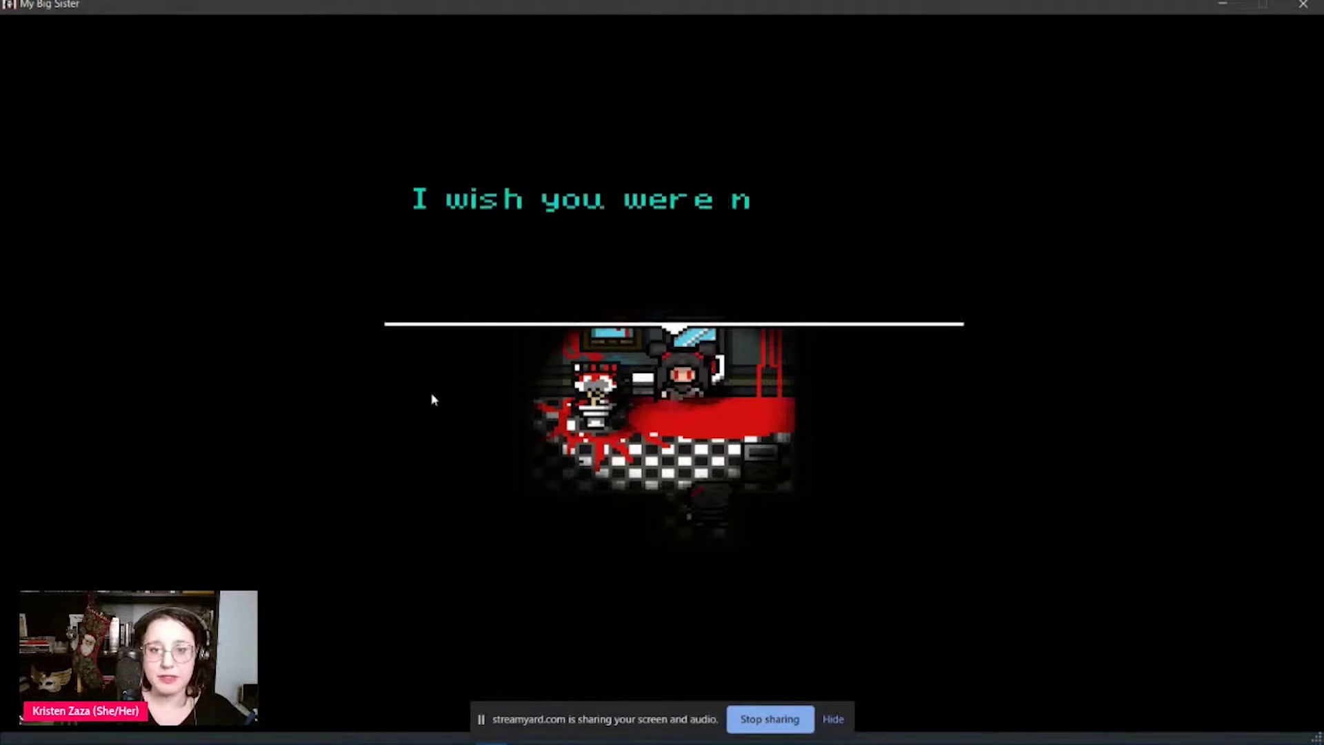
key("Return")
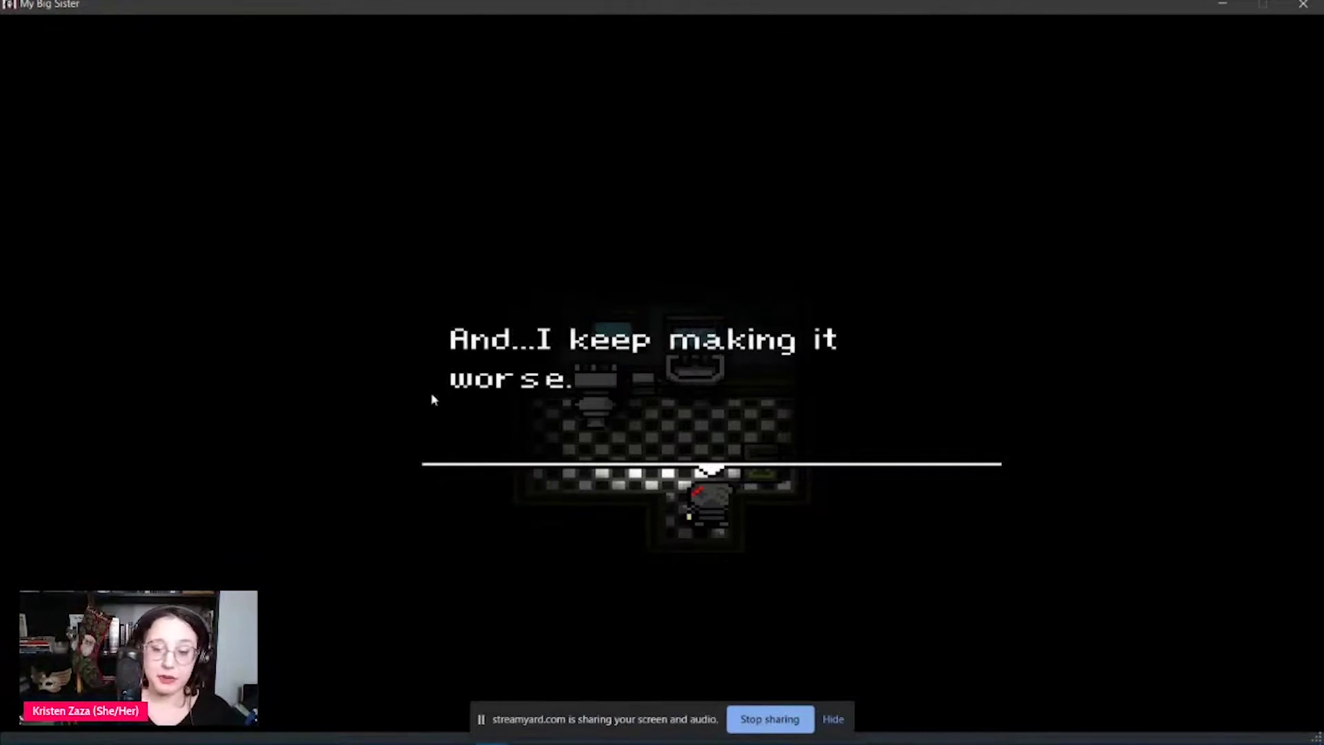
- Finish Luzia's apology and walk down out of the bathroom
key("Return")
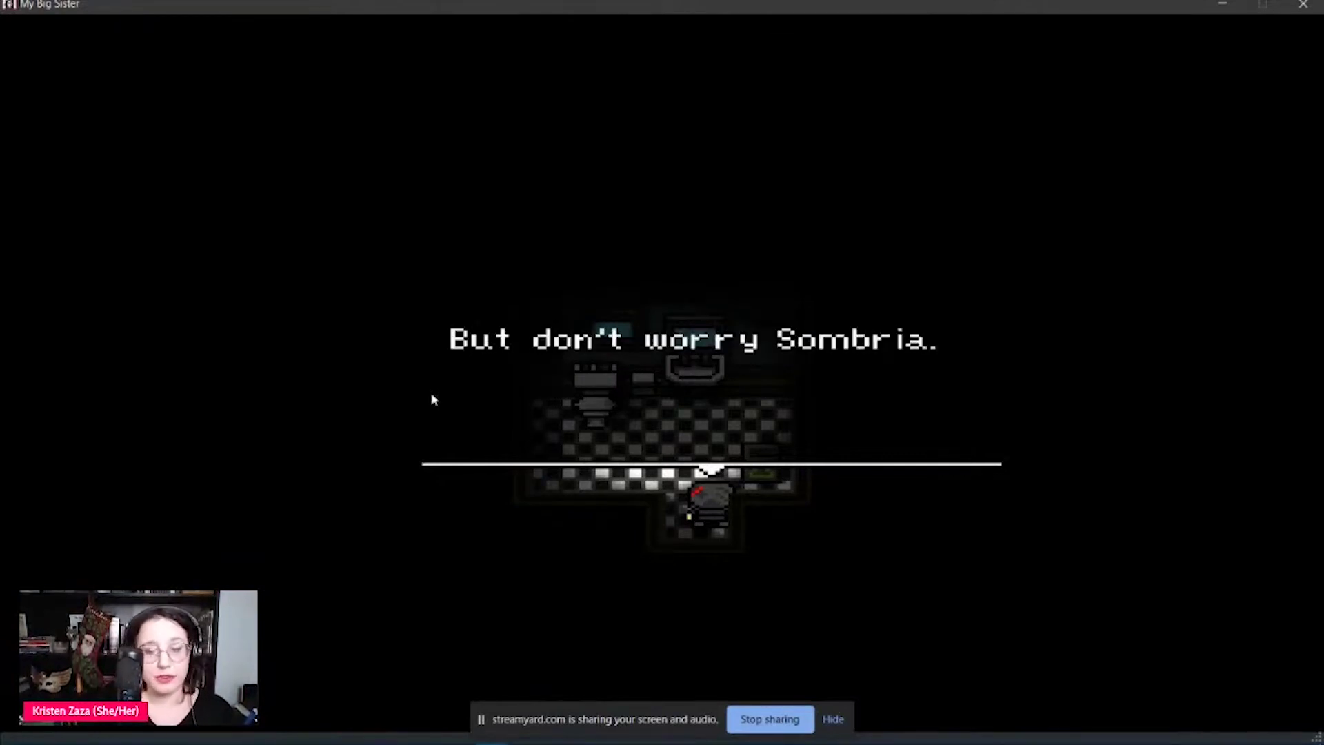
key("Return")
key("Return")
key("Return")
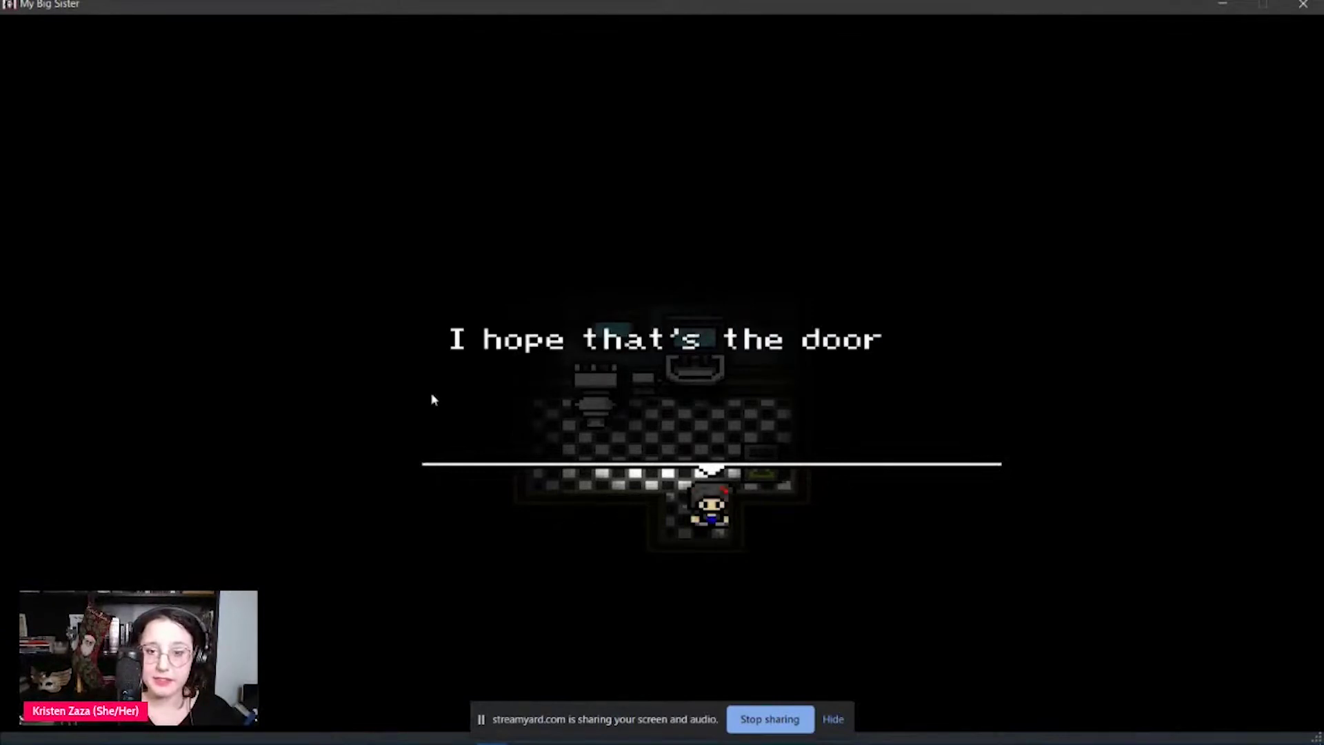
key("Return")
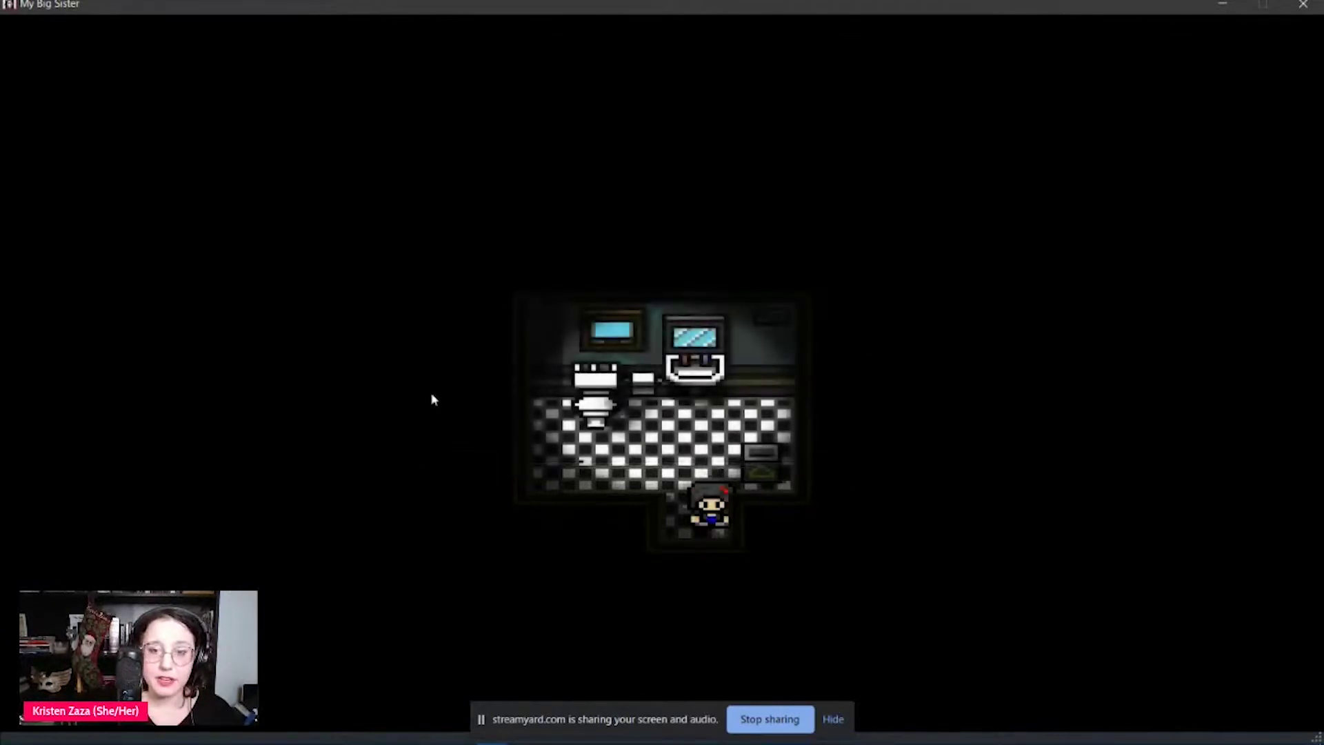
key("Down")
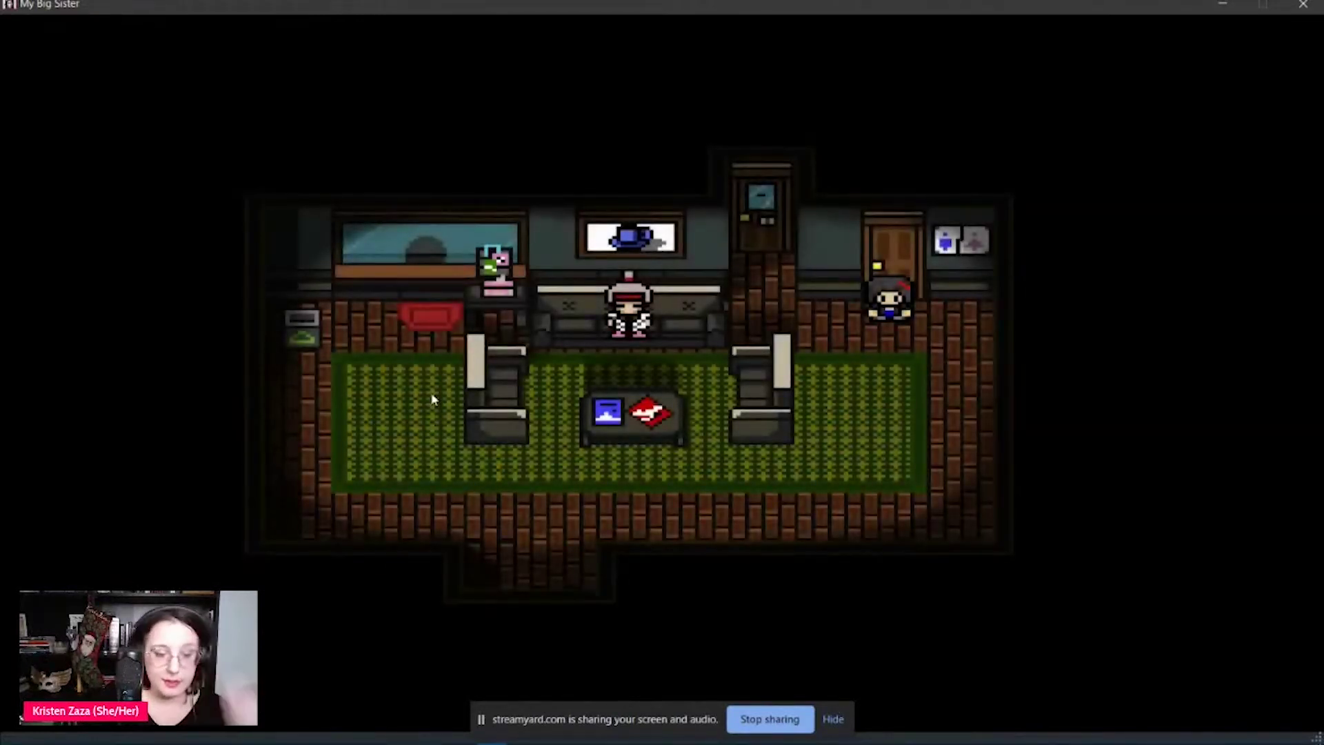
- Cross the rug to the bottom exit and use the Therapy Key there
key("Down")
key("Left")
key("Left")
key("Down")
key("Escape")
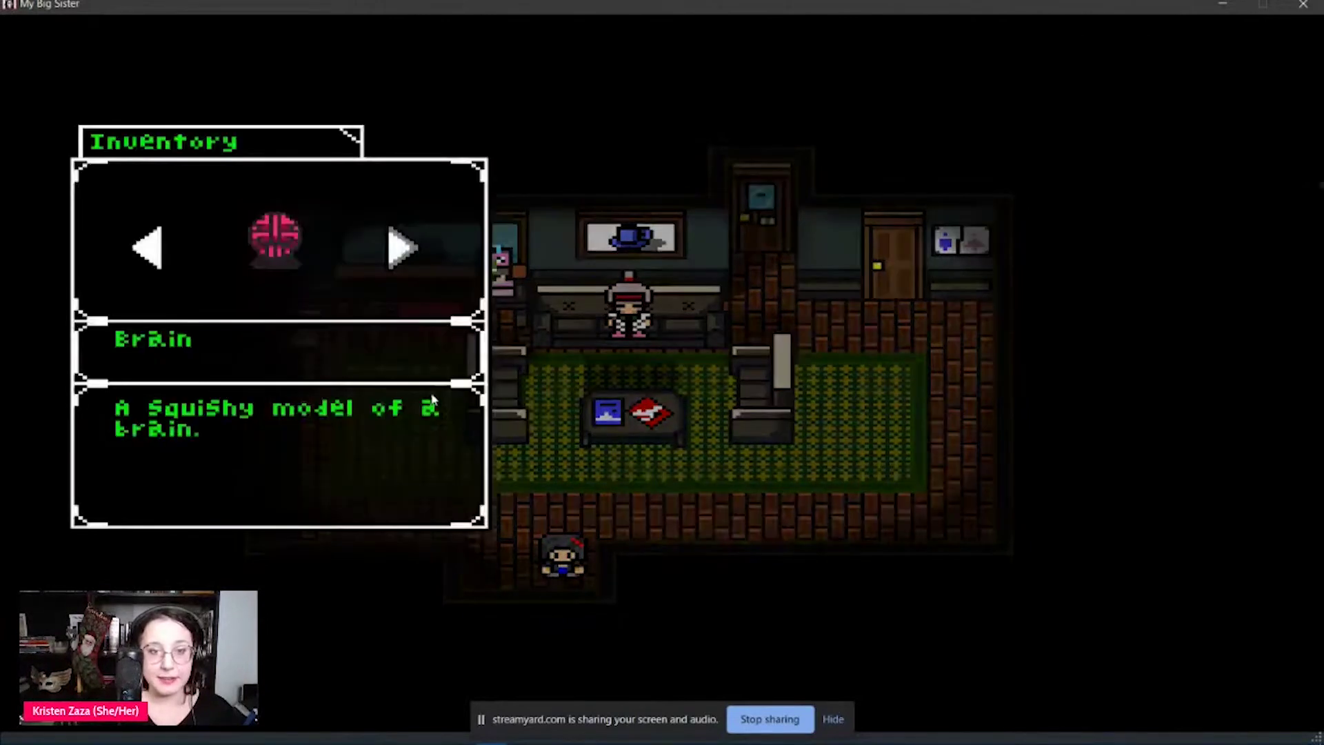
key("Right")
key("Return")
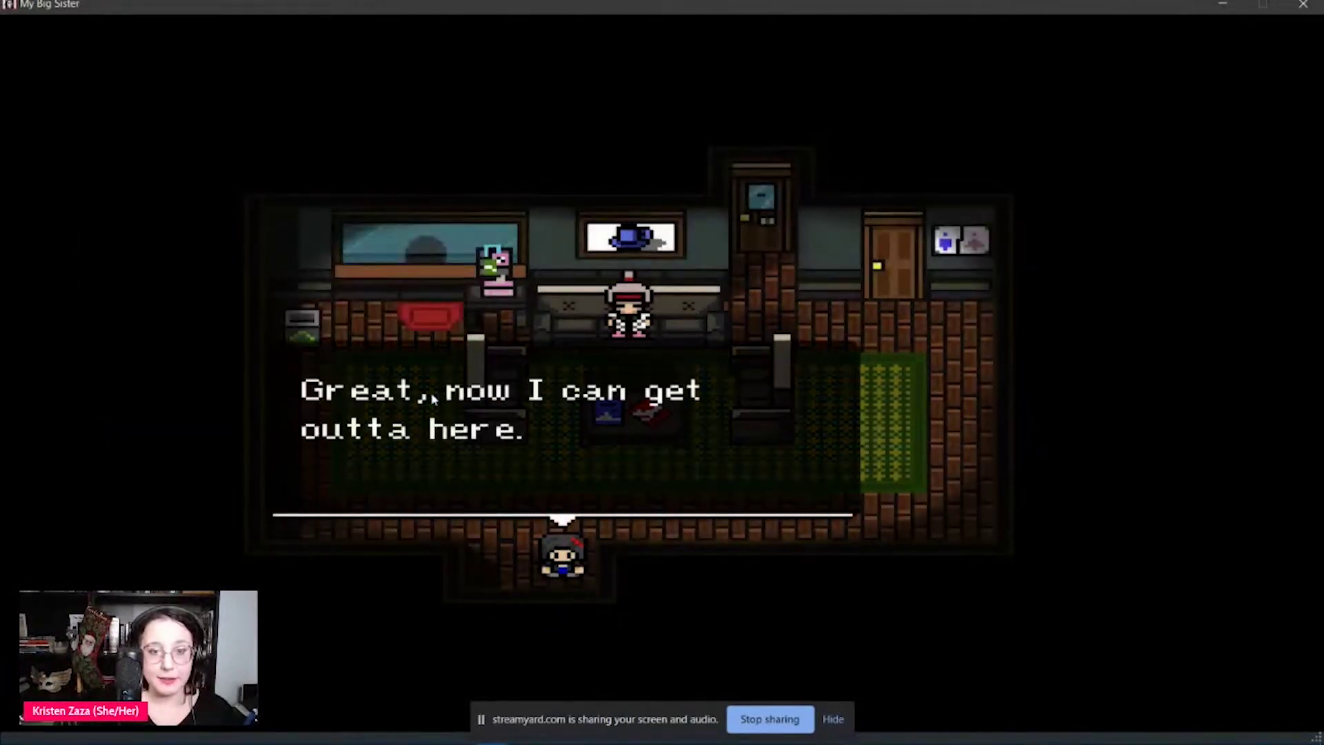
- Advance the couch lady's goodbye lines and Luzia's reply
key("Return")
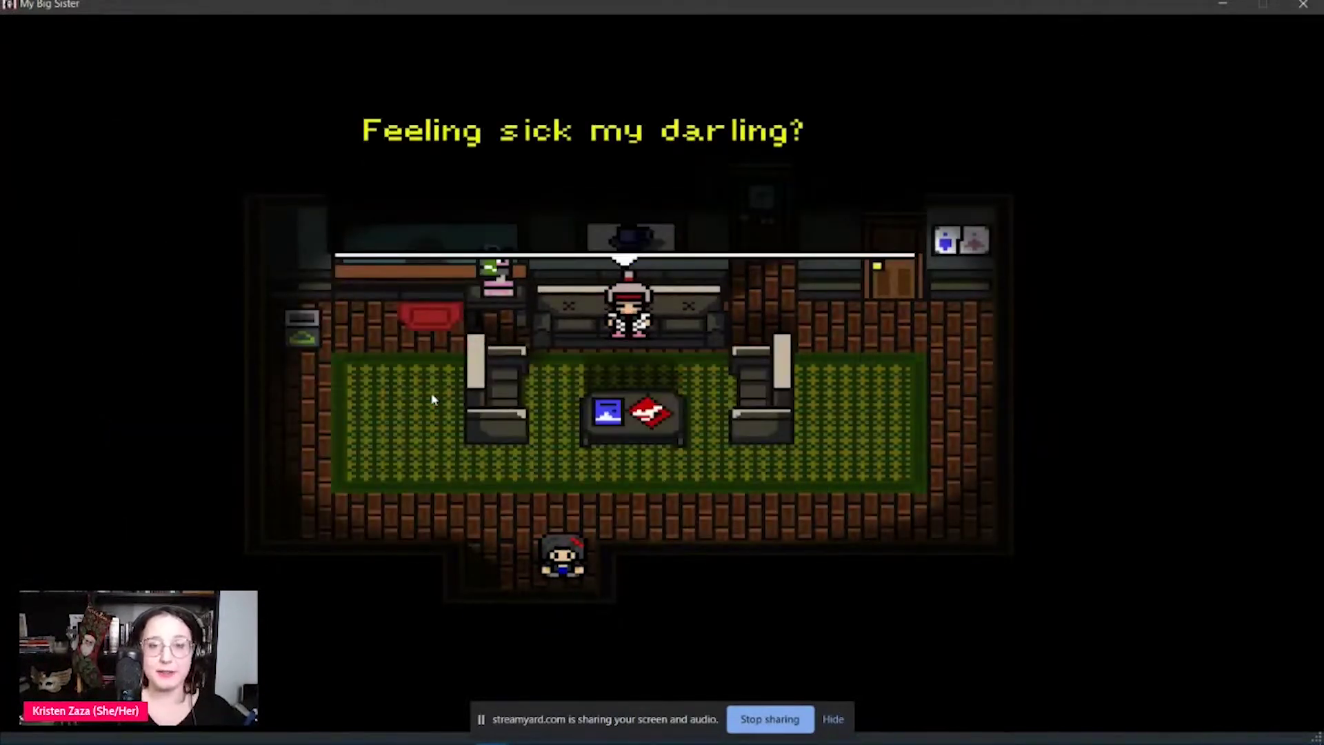
key("Return")
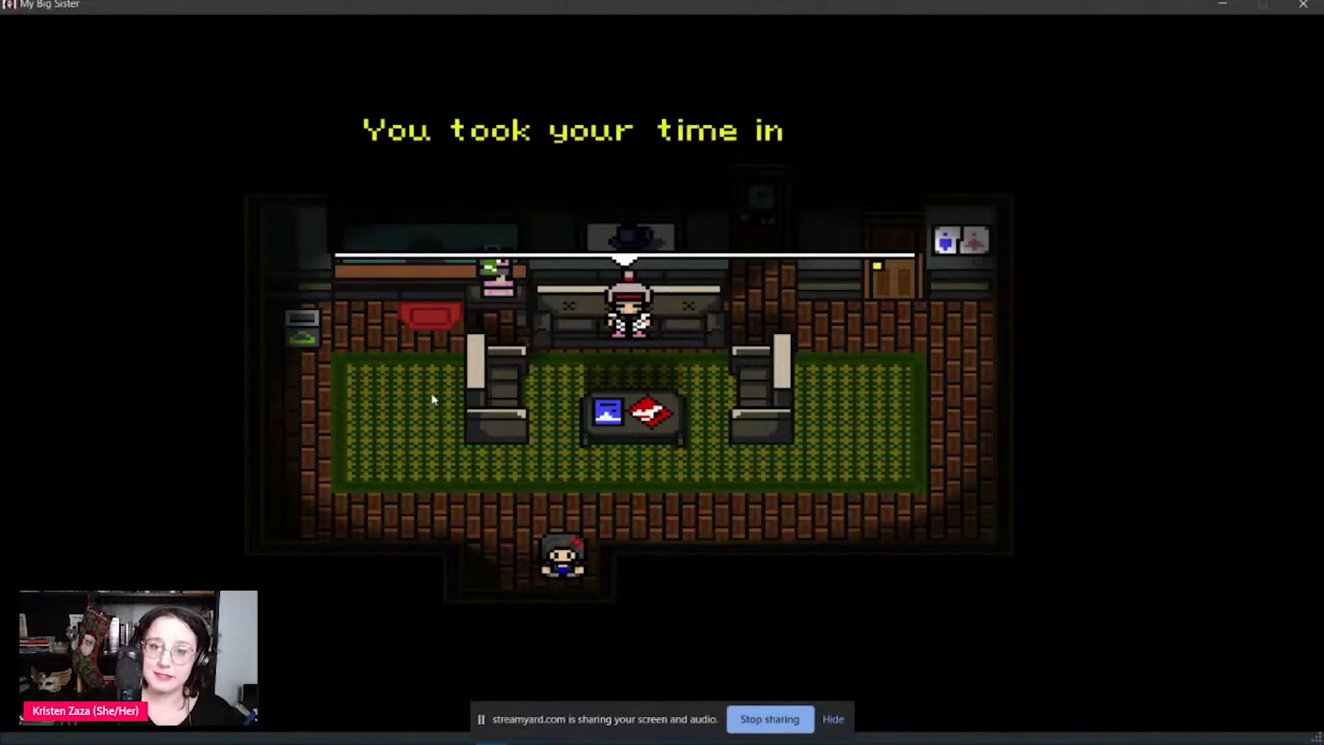
key("Return")
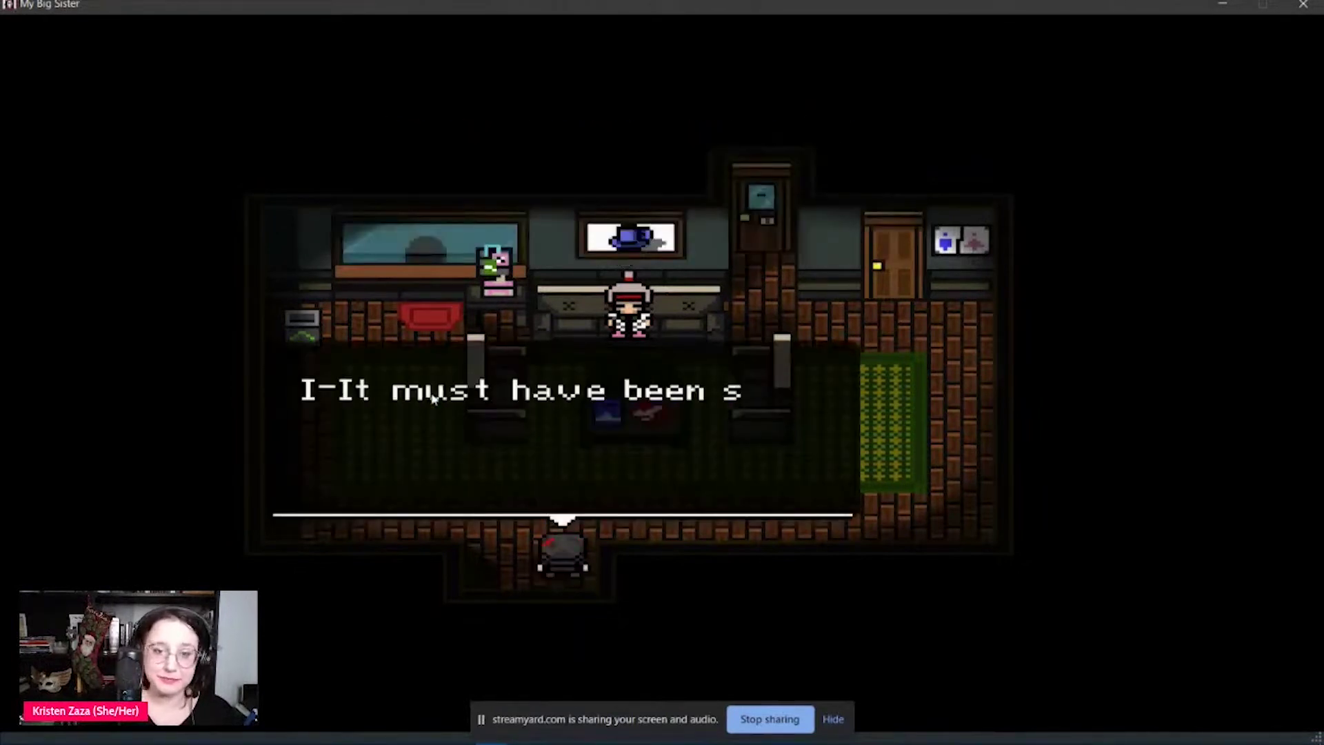
key("Return")
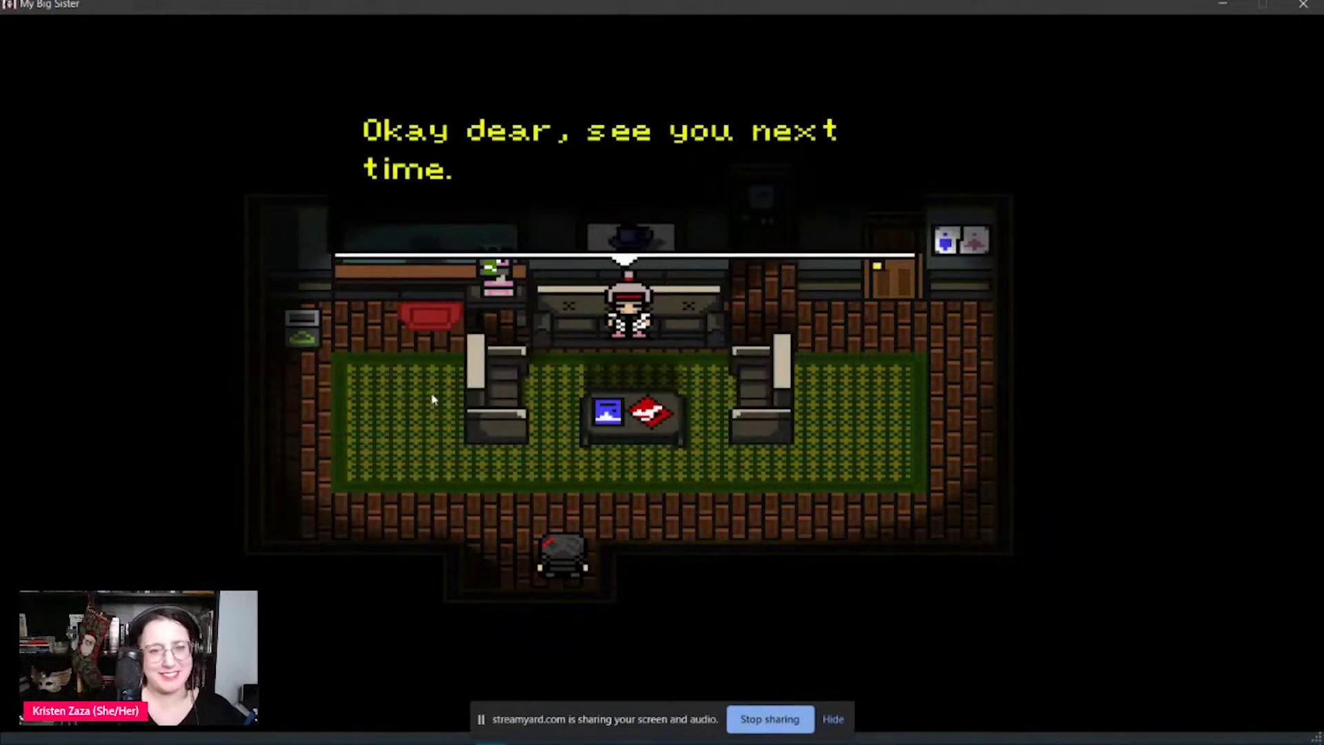
key("Return")
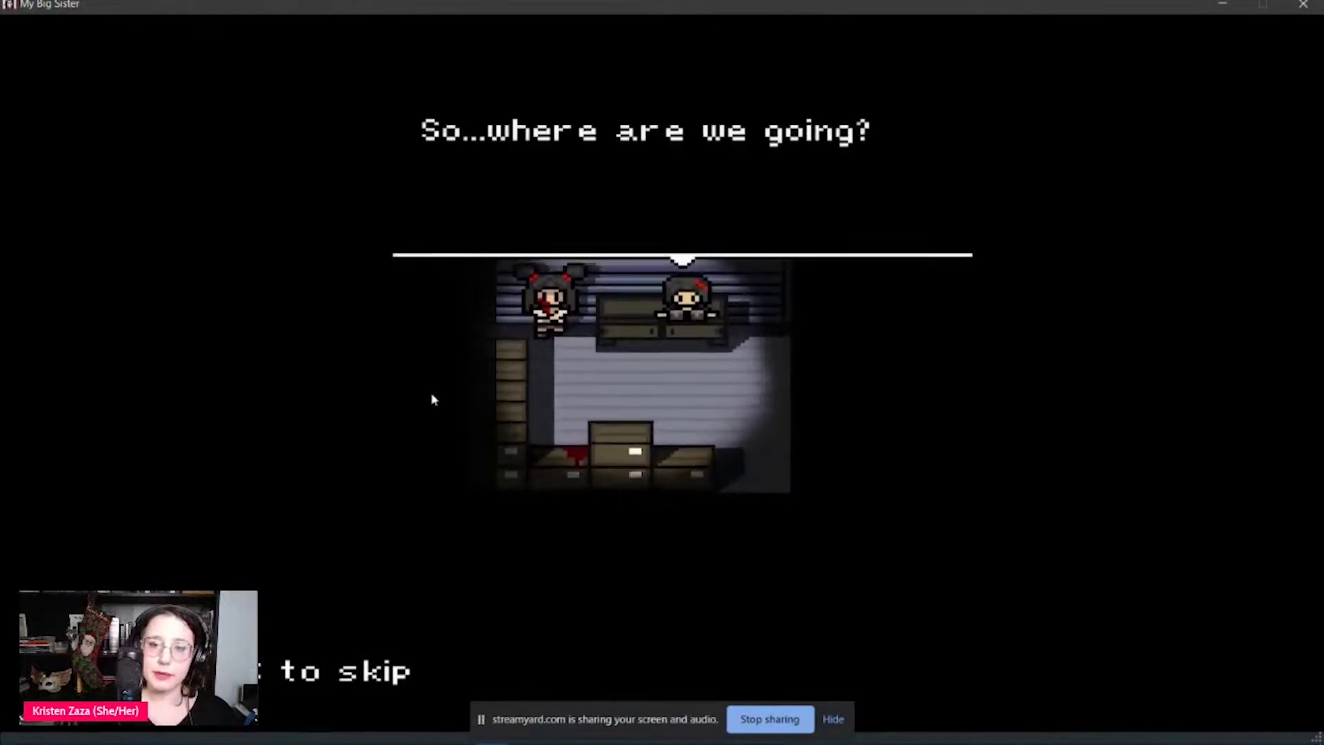
- Advance the truck talk about the kidnapping, the locked door and the masks
key("Return")
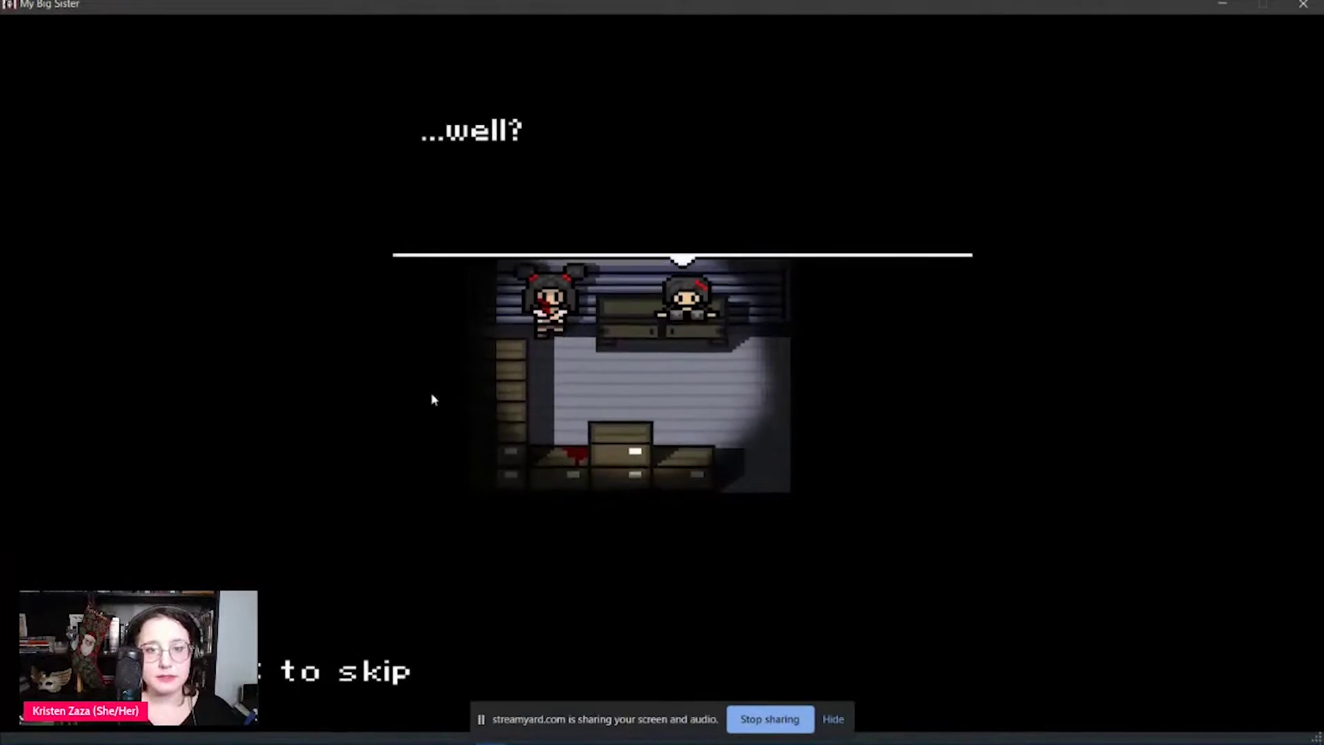
key("Return")
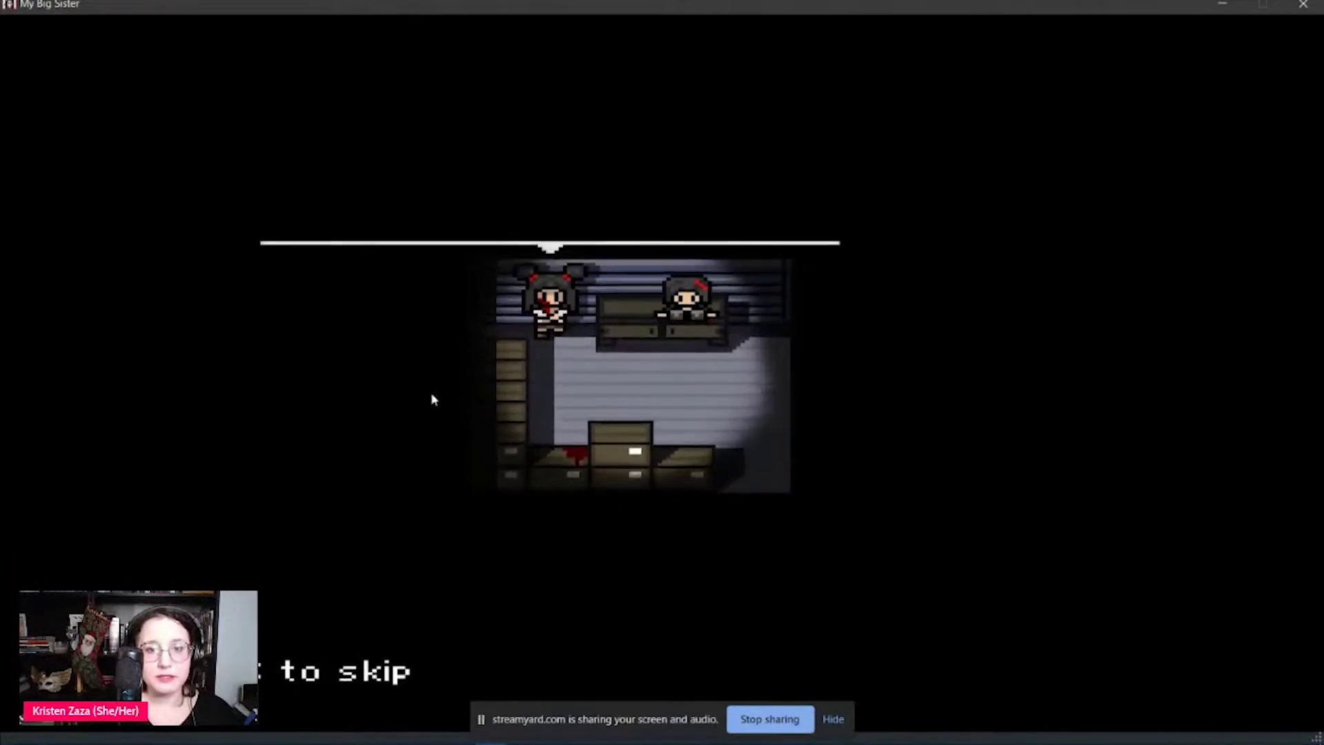
key("Return")
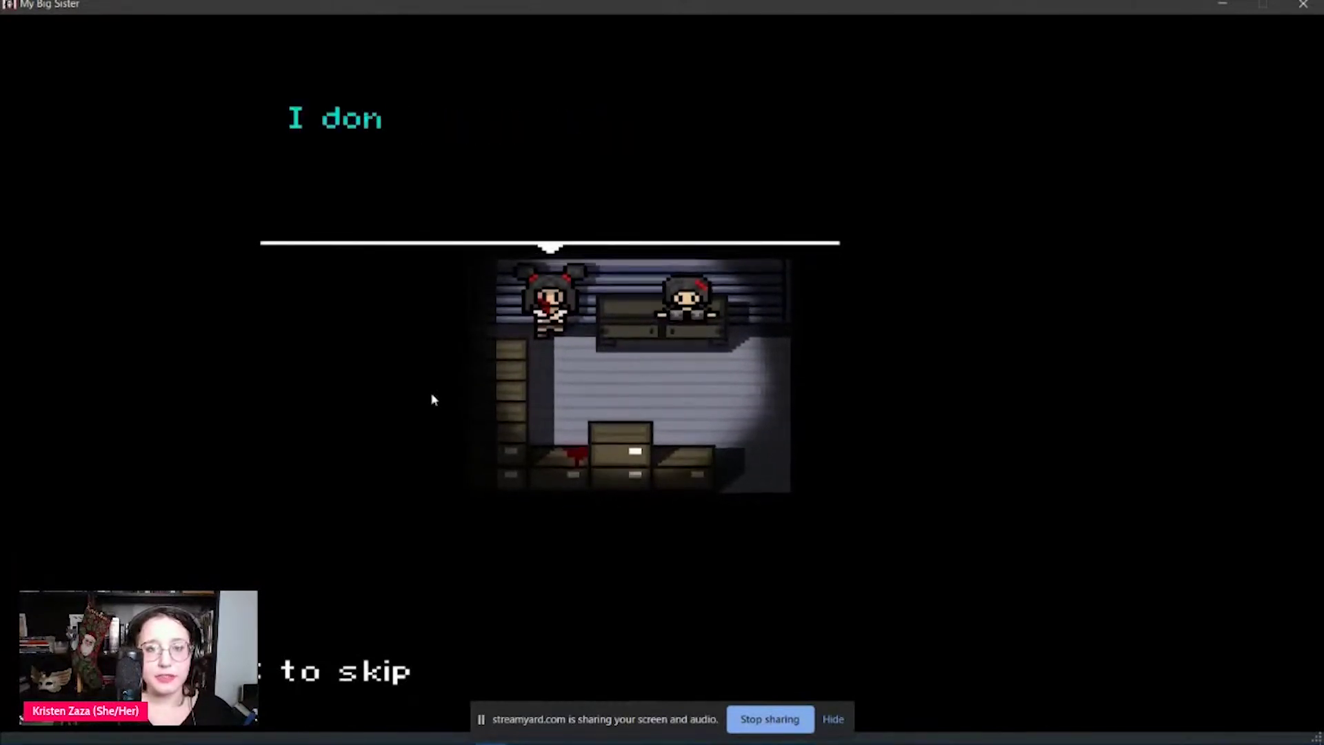
key("Return")
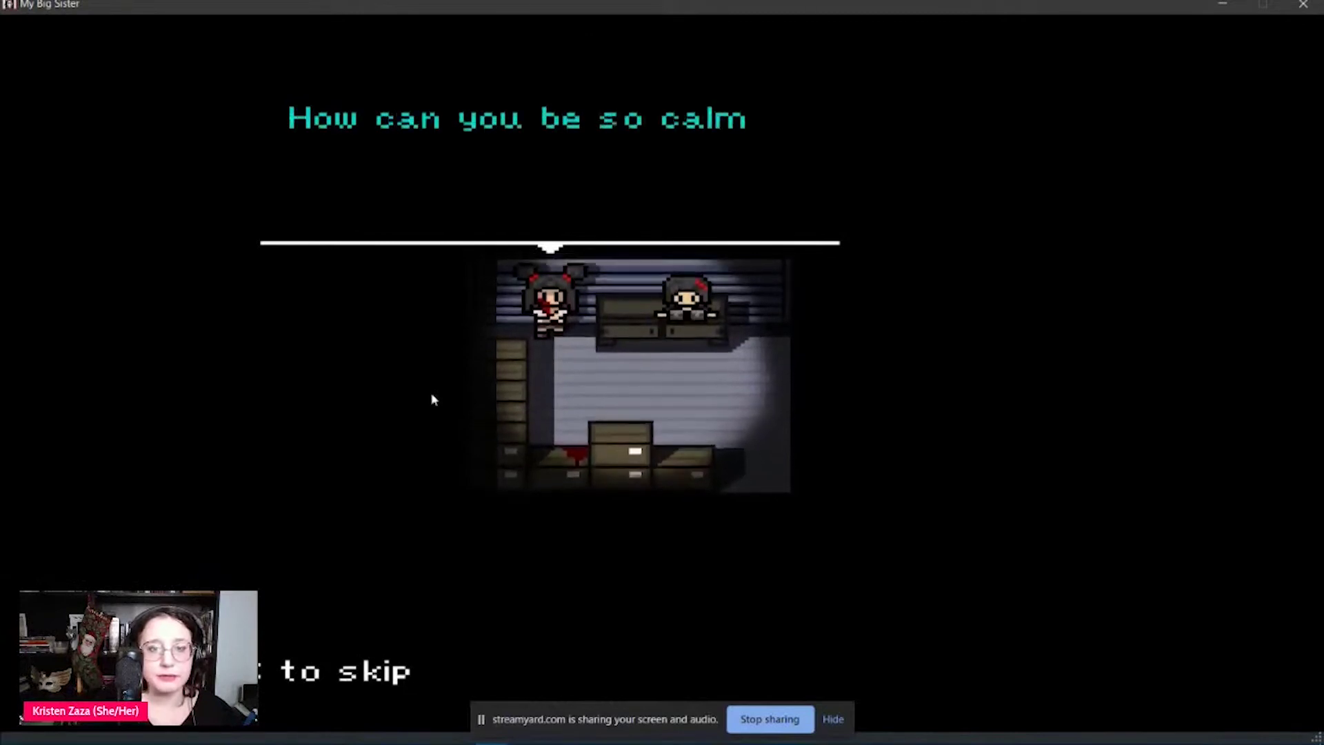
key("Return")
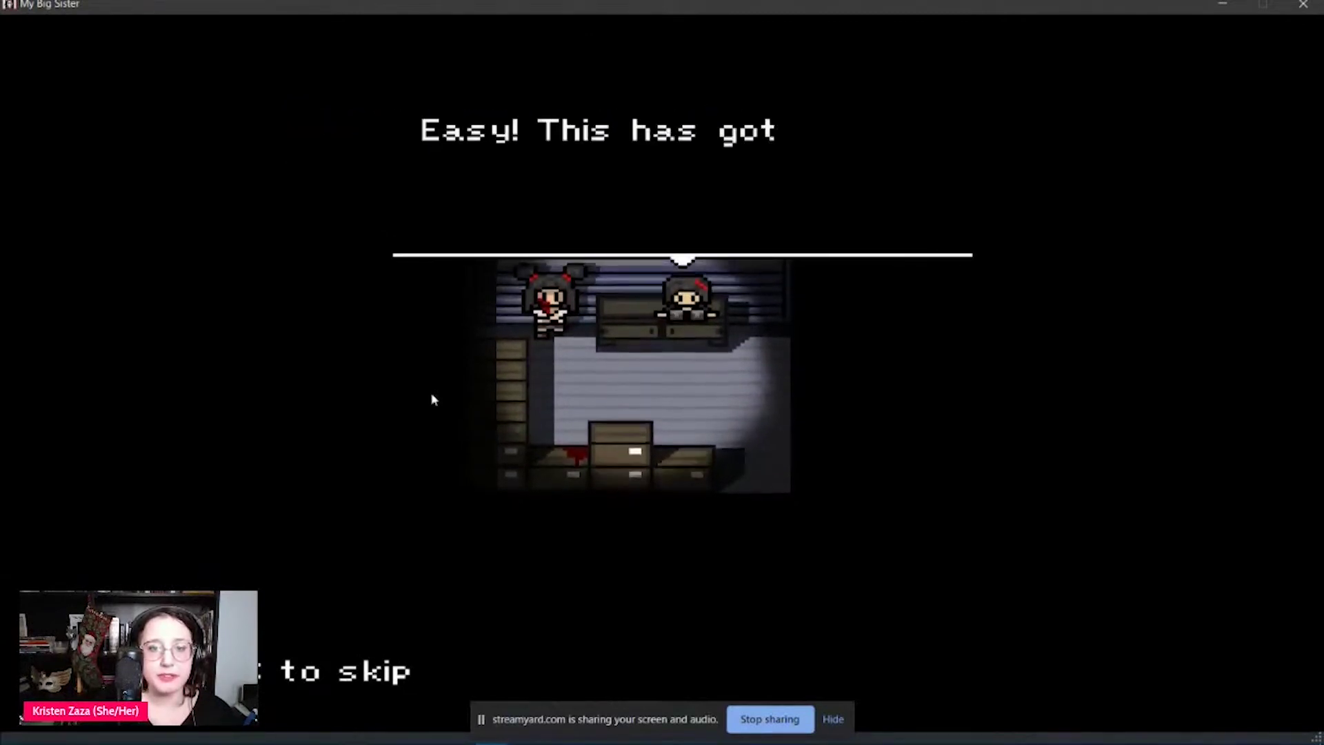
key("Return")
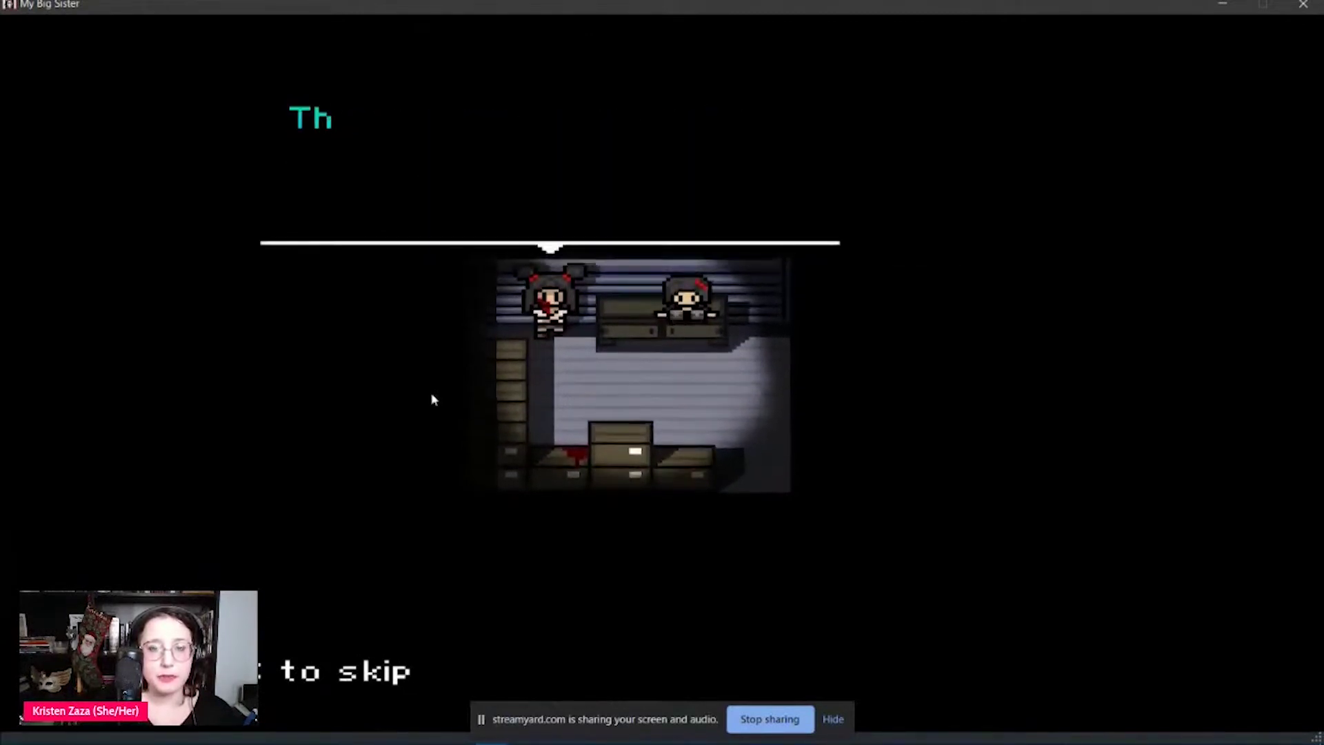
key("Return")
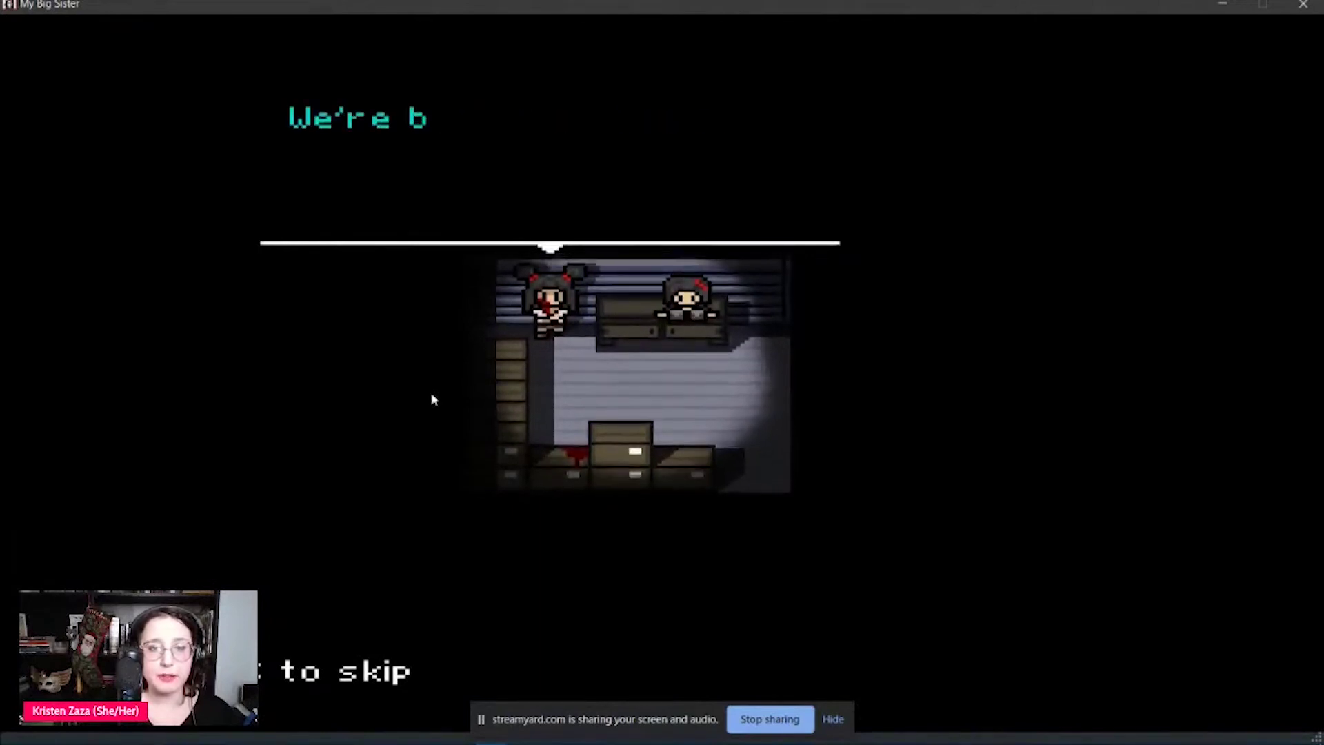
key("Return")
key("Return")
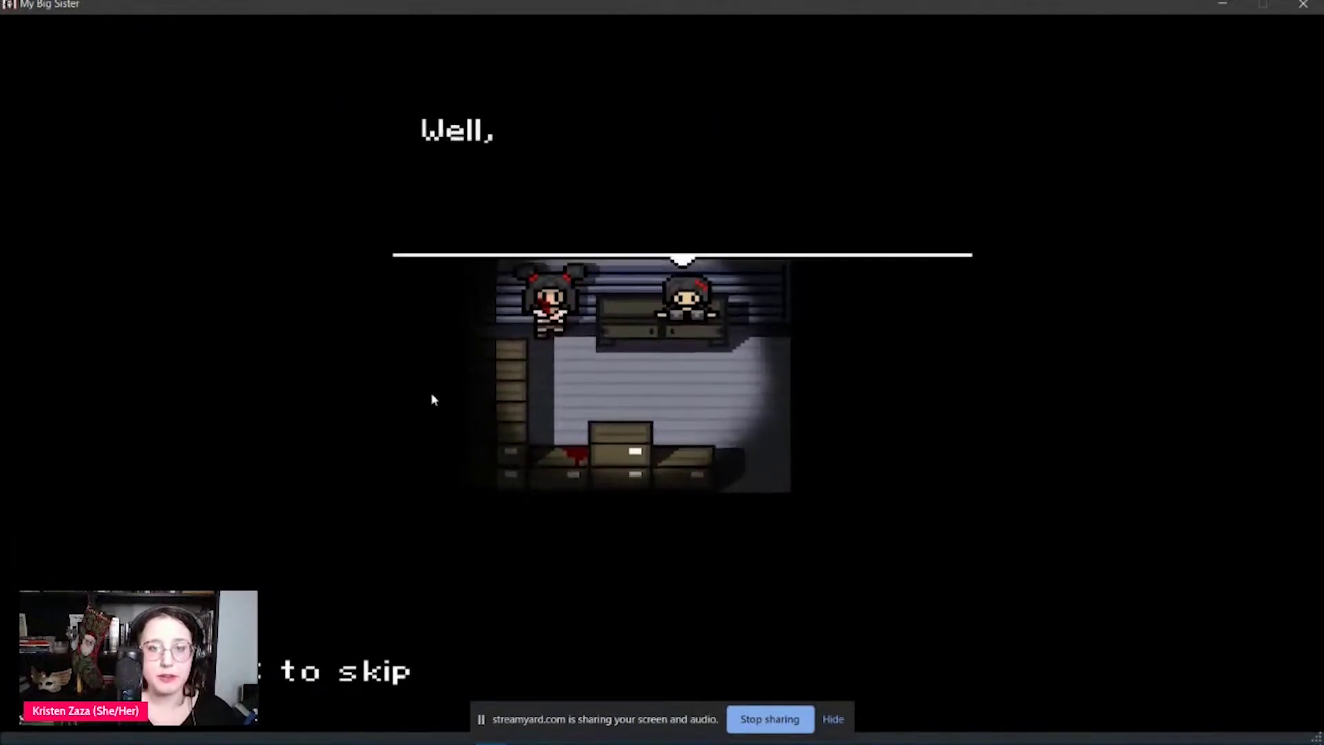
key("Return")
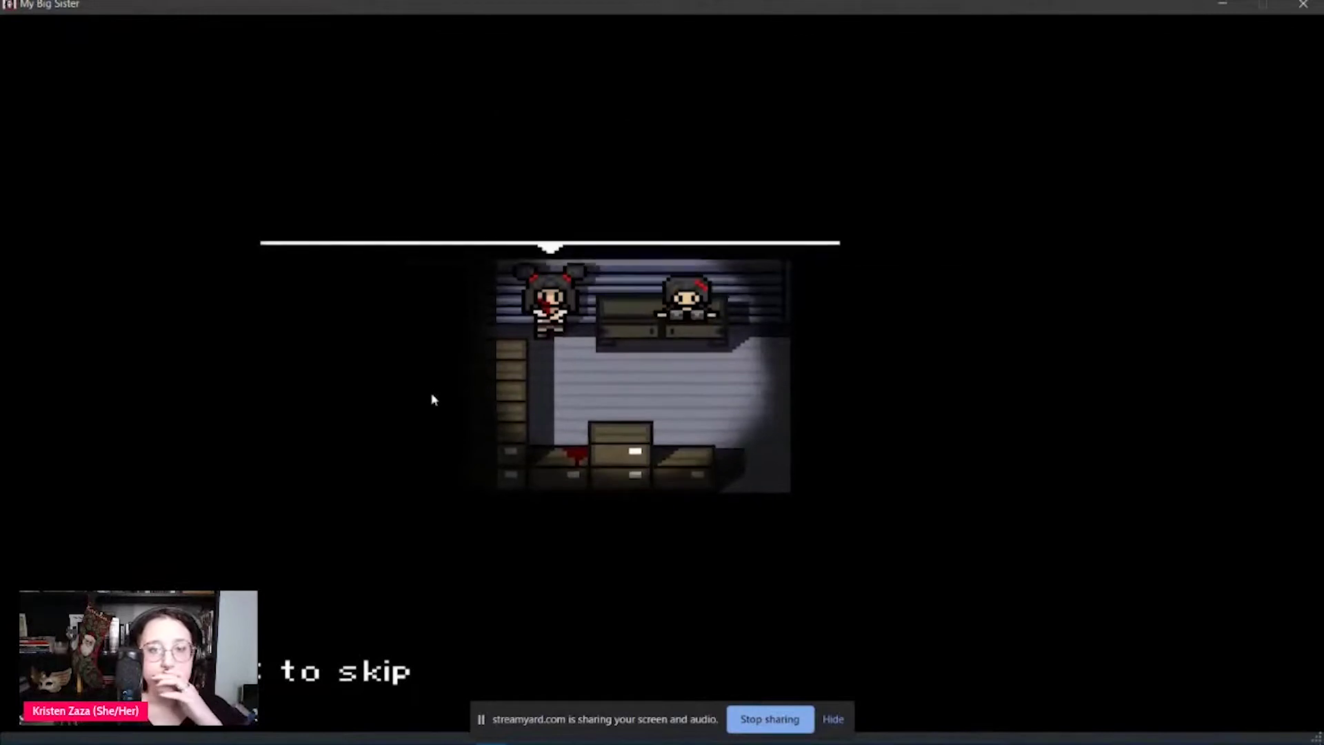
key("Return")
key("Return")
key("Return")
key("Return")
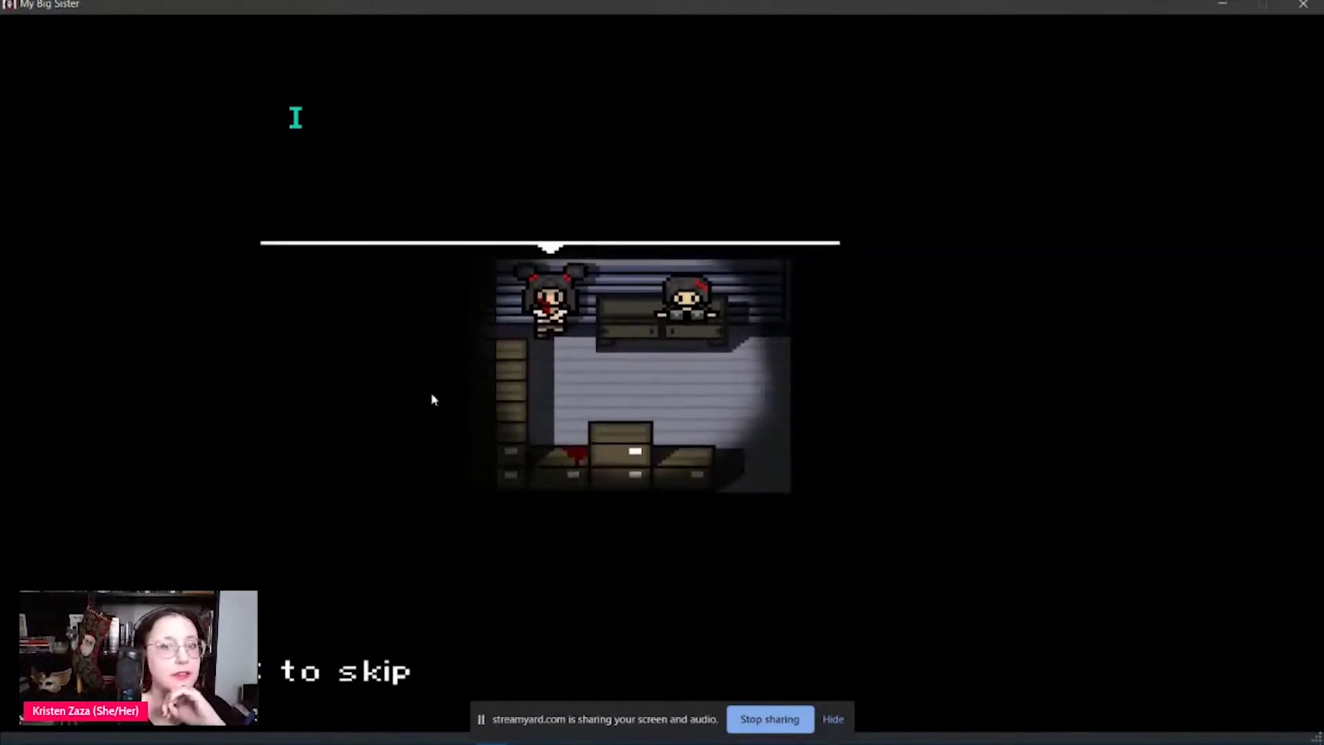
key("Return")
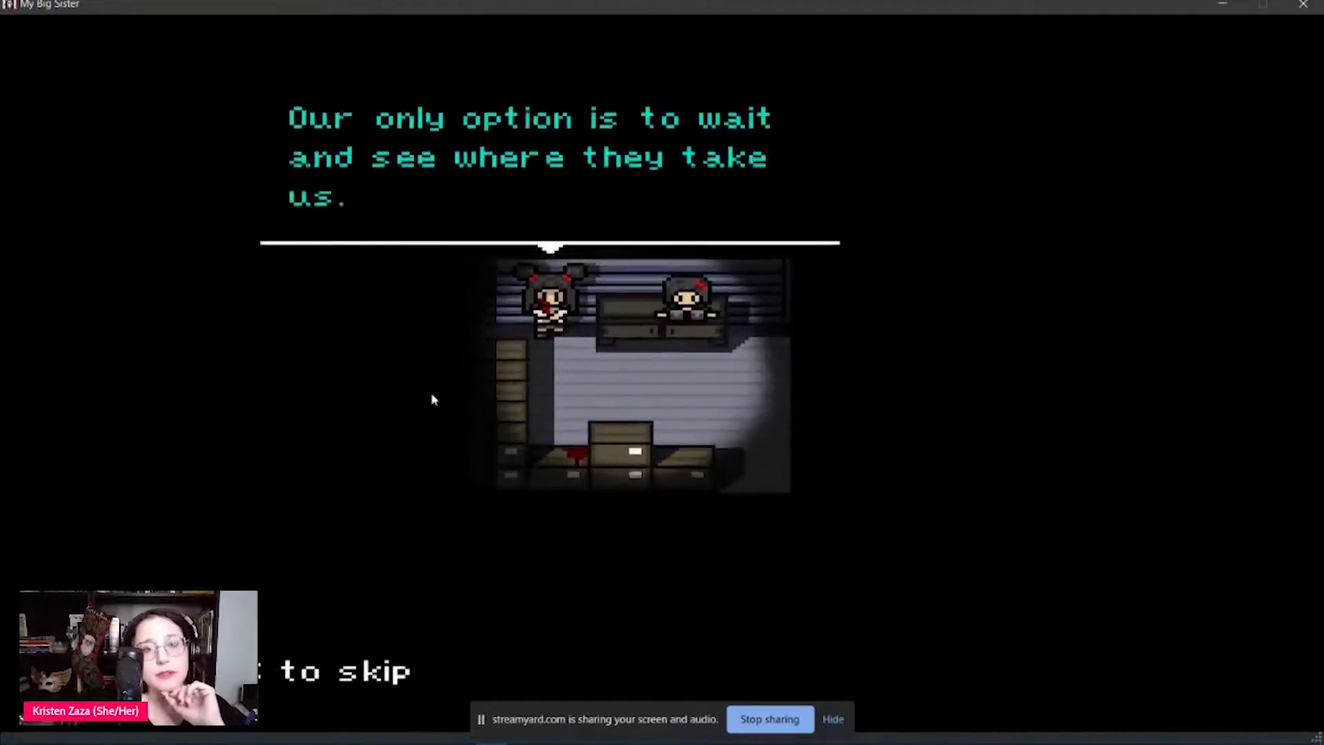
key("Return")
key("Return")
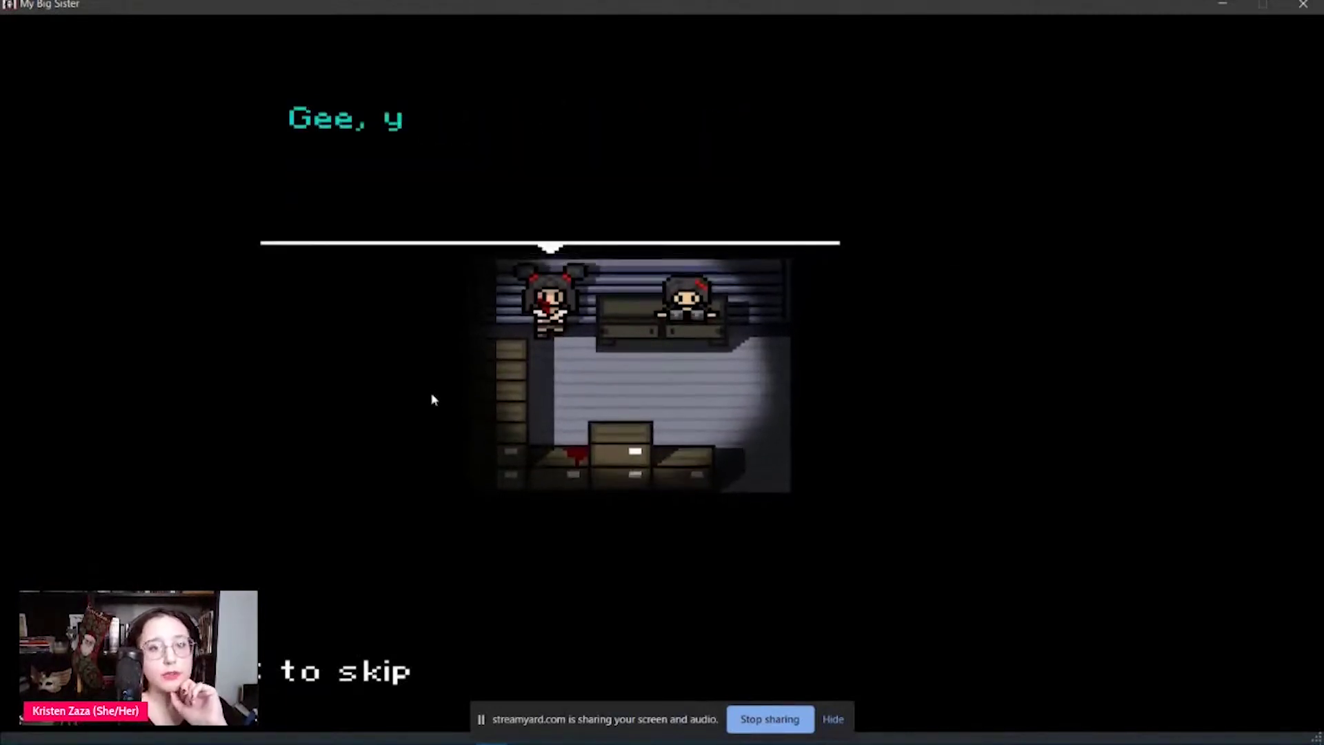
key("Return")
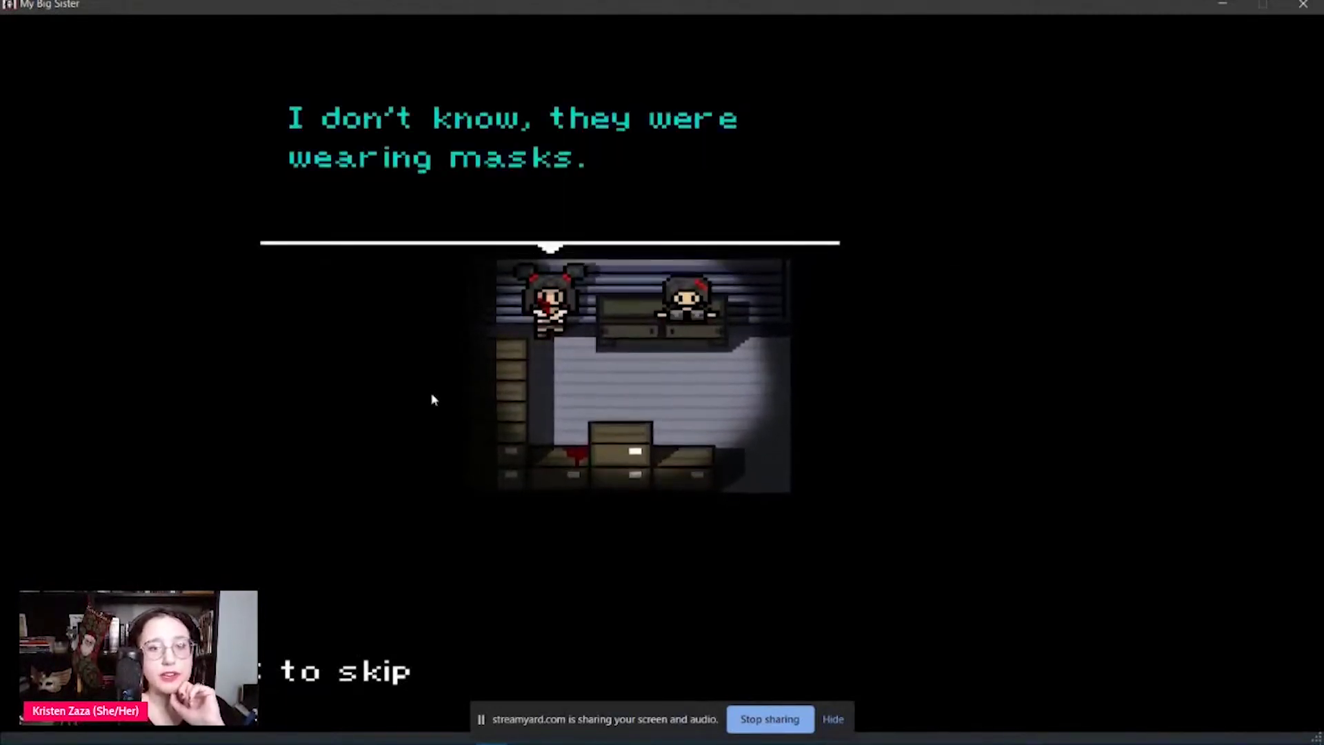
key("Return")
key("Return")
key("Return")
key("Return")
key("Return")
key("Return")
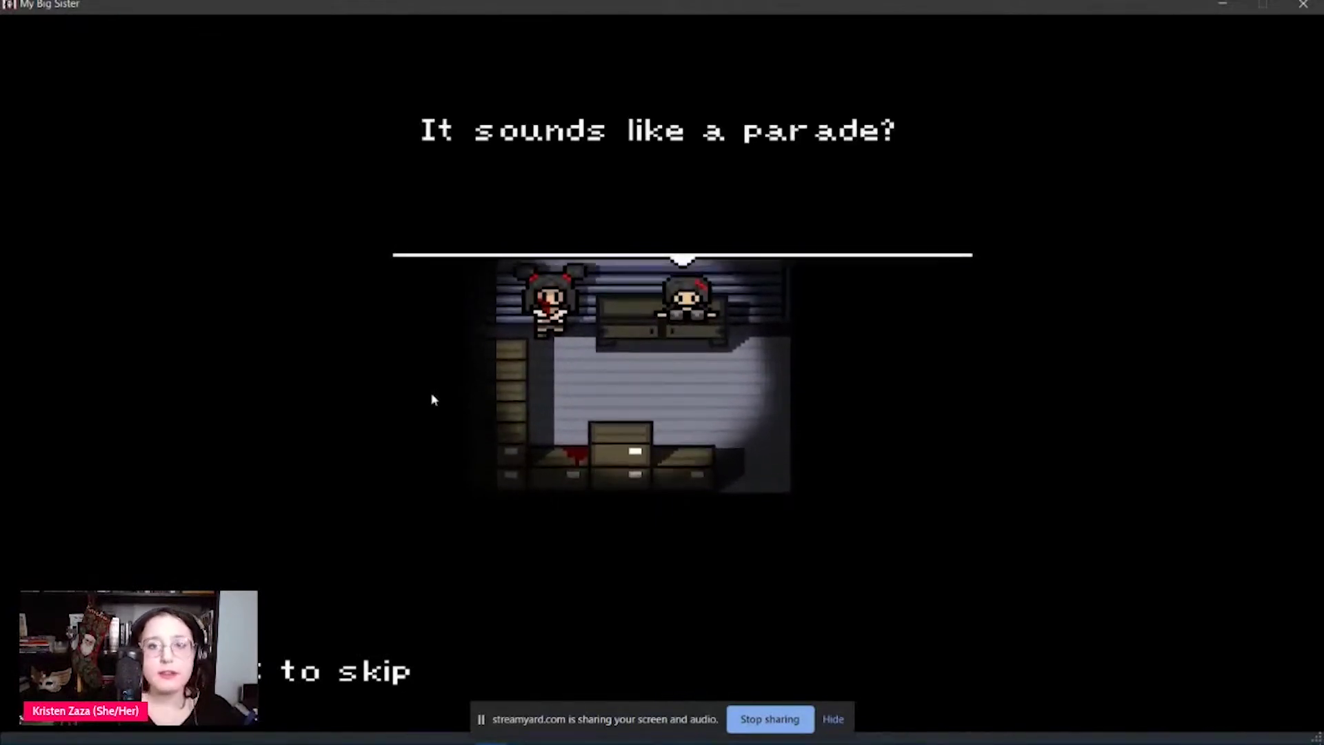
- Continue through the parade, Chinatown, Little Tokyo and different-countries lines
key("Return")
key("Return")
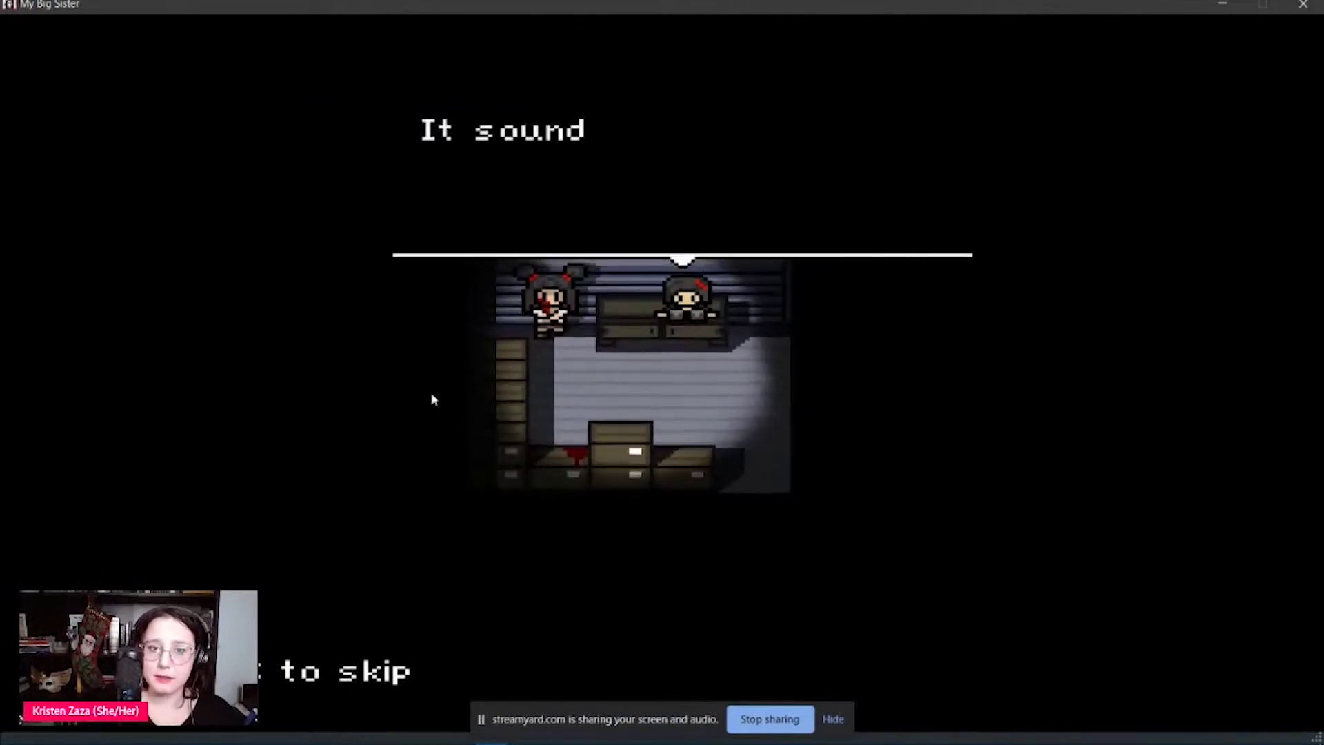
key("Return")
key("Return")
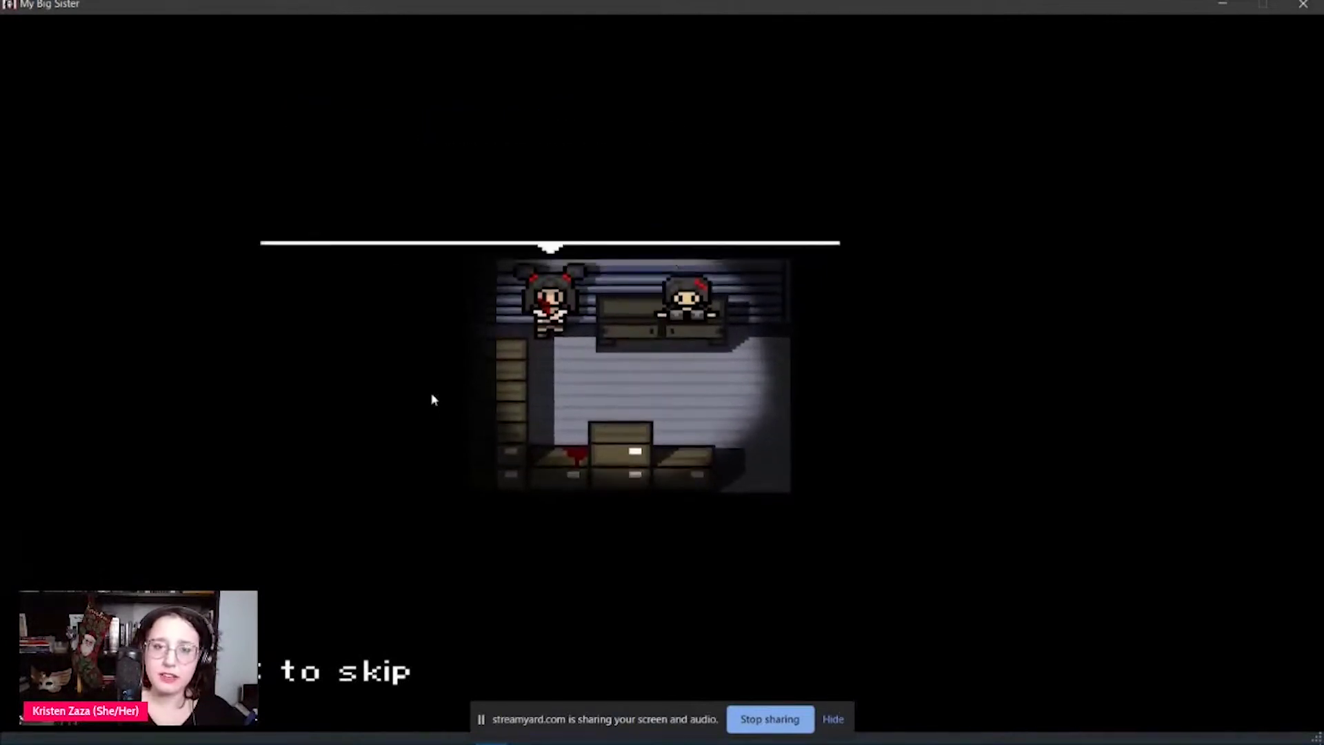
key("Return")
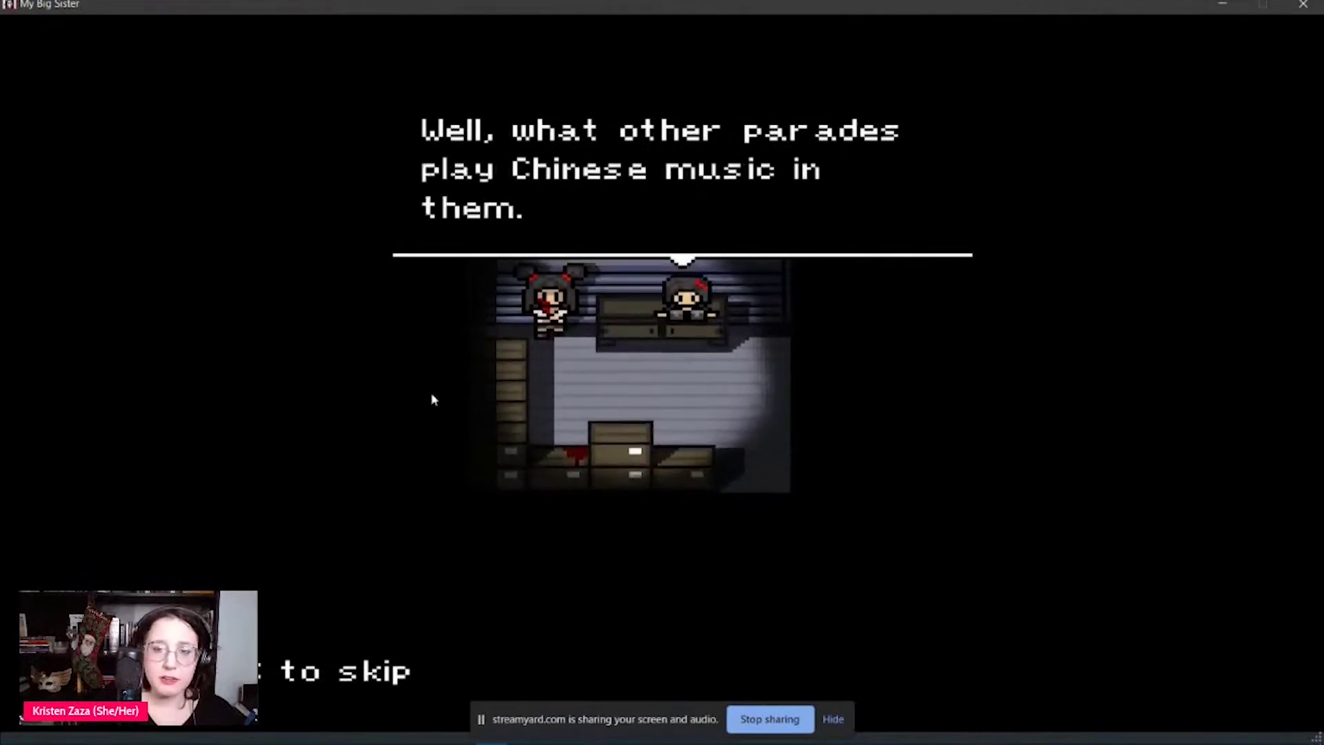
key("Return")
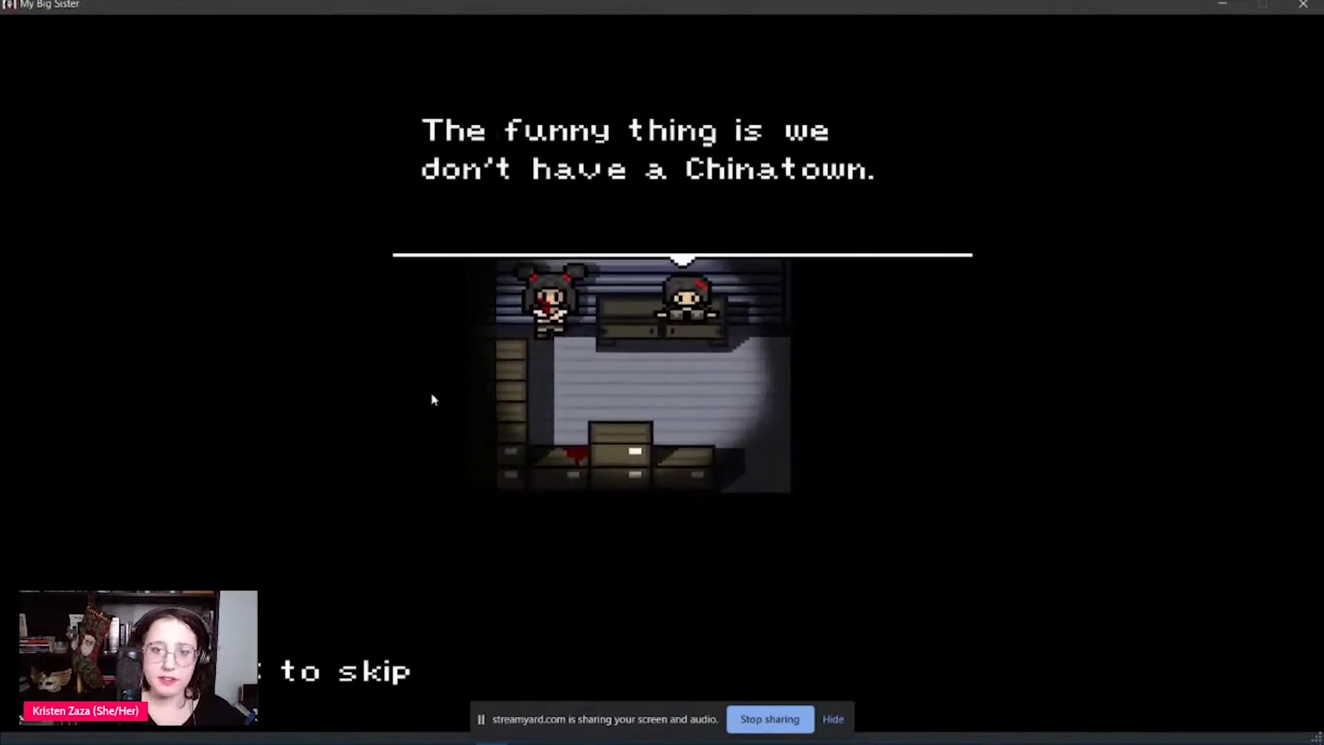
key("Return")
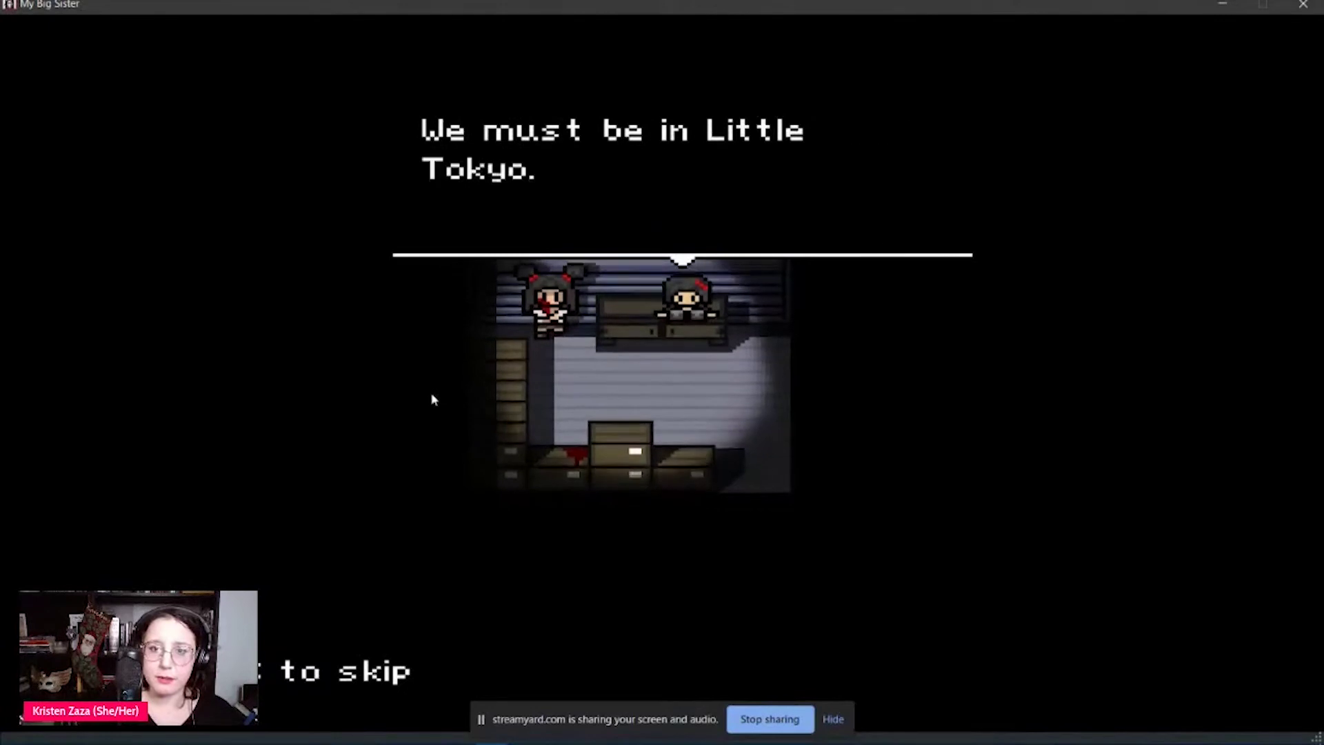
key("Return")
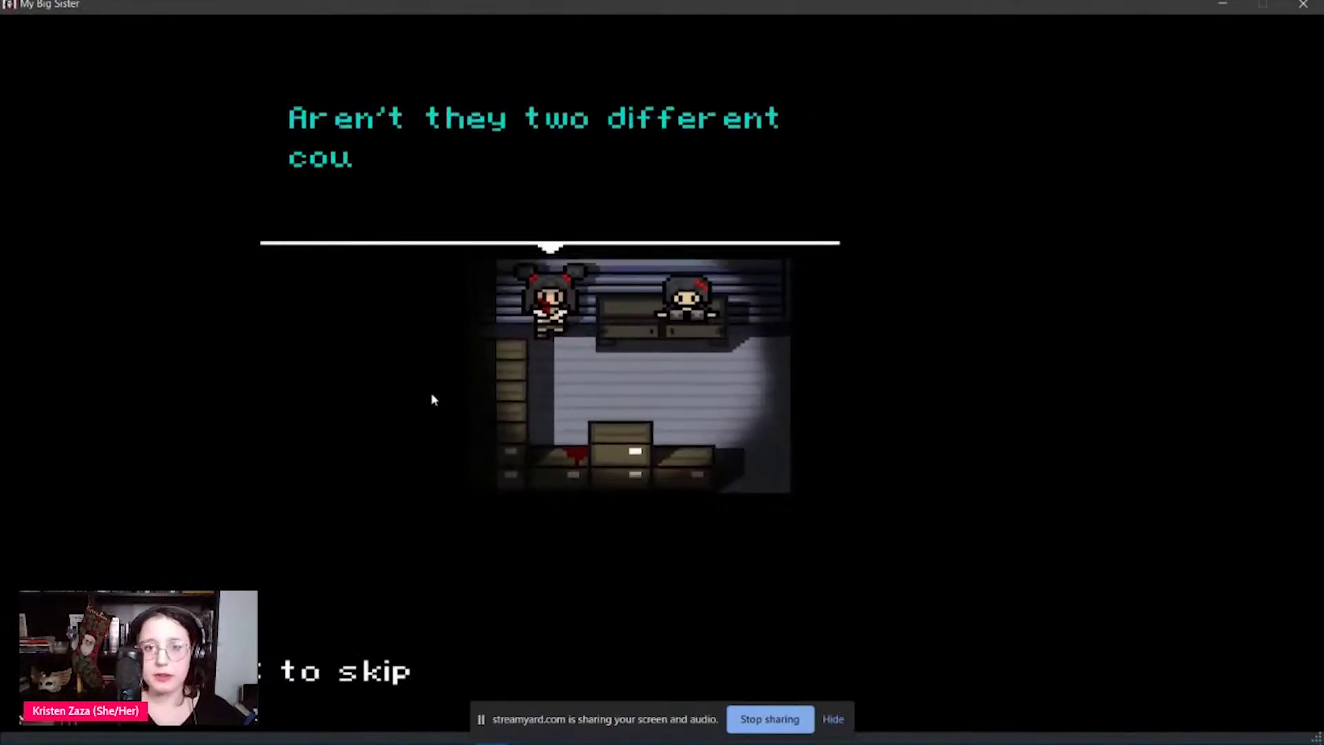
key("Return")
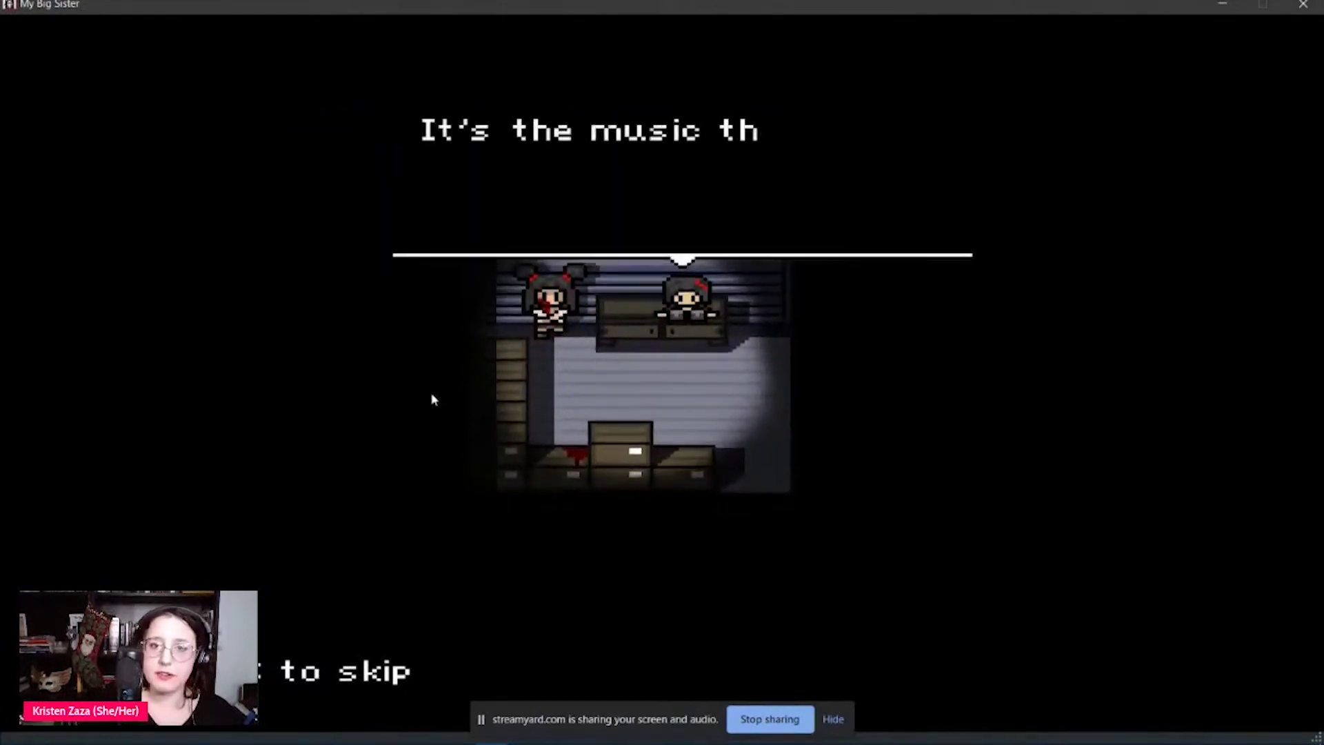
key("Return")
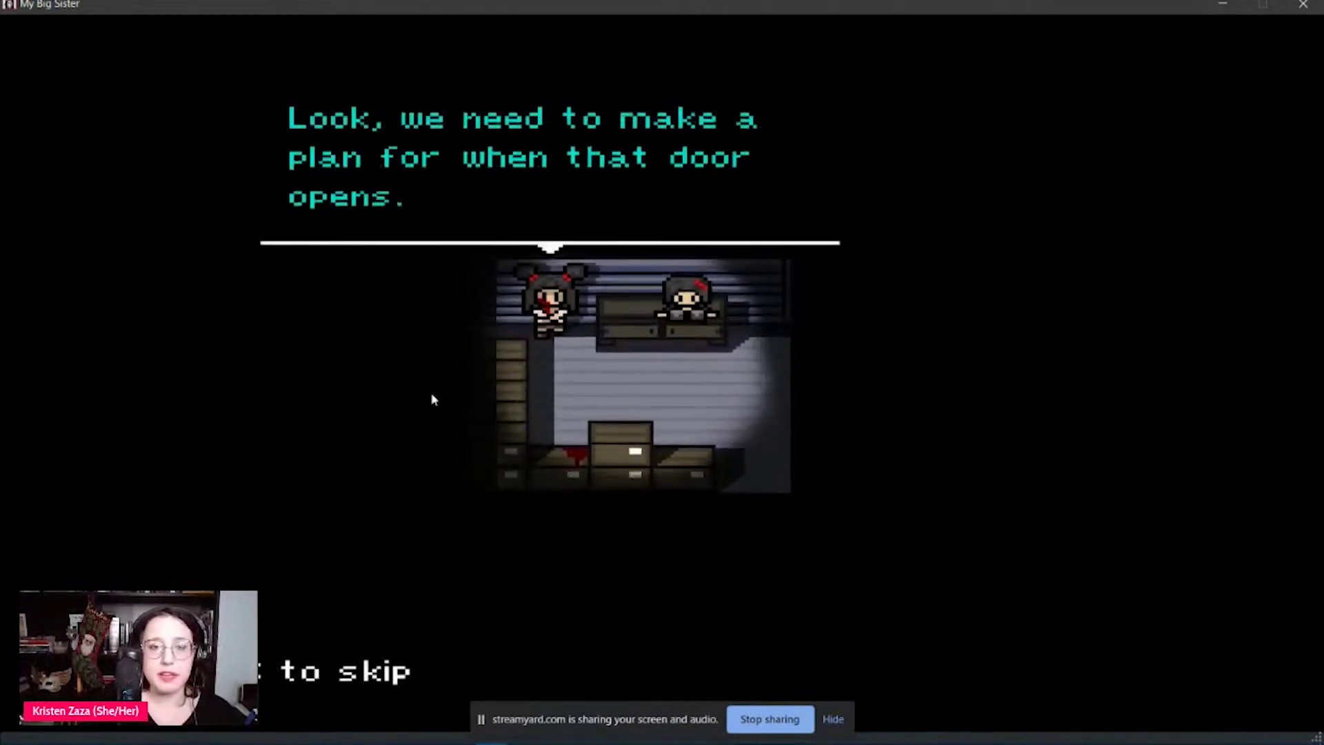
- Get through the kicking escape plan and movie argument to "Okay, let's get ready."
key("Return")
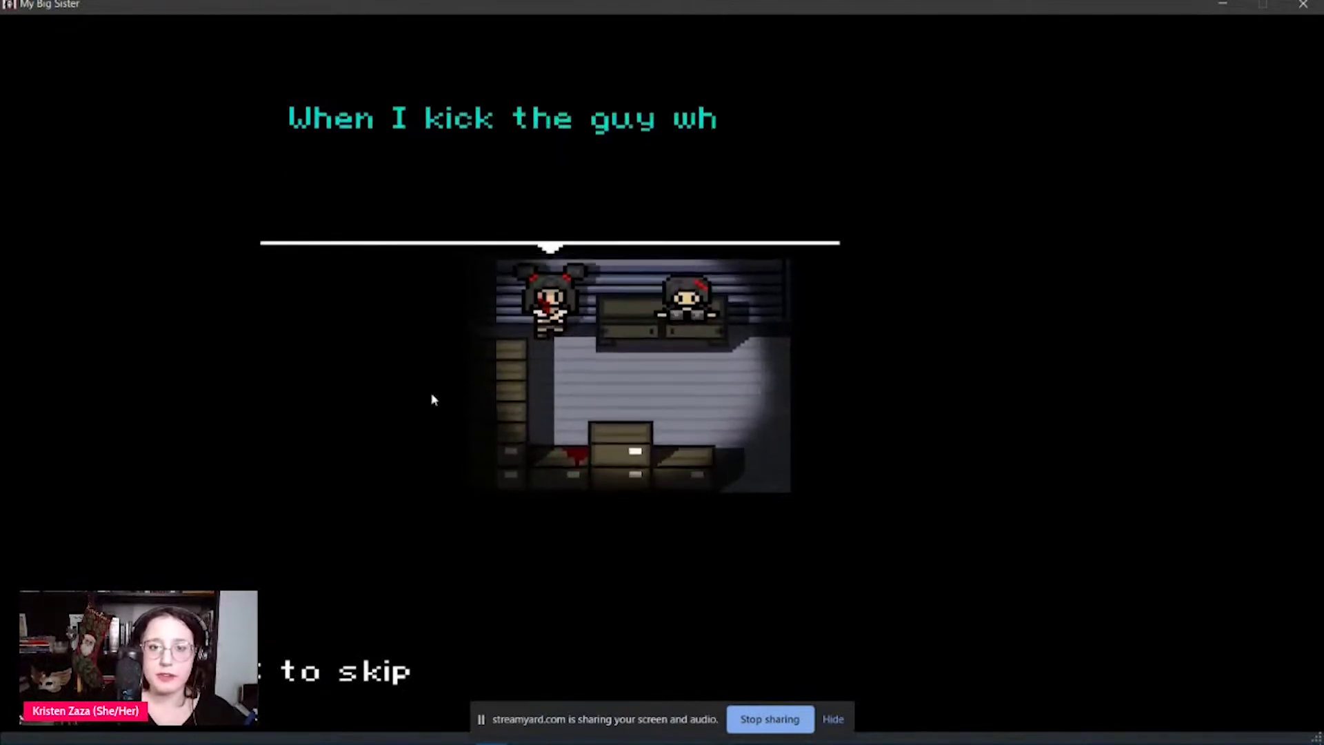
key("Return")
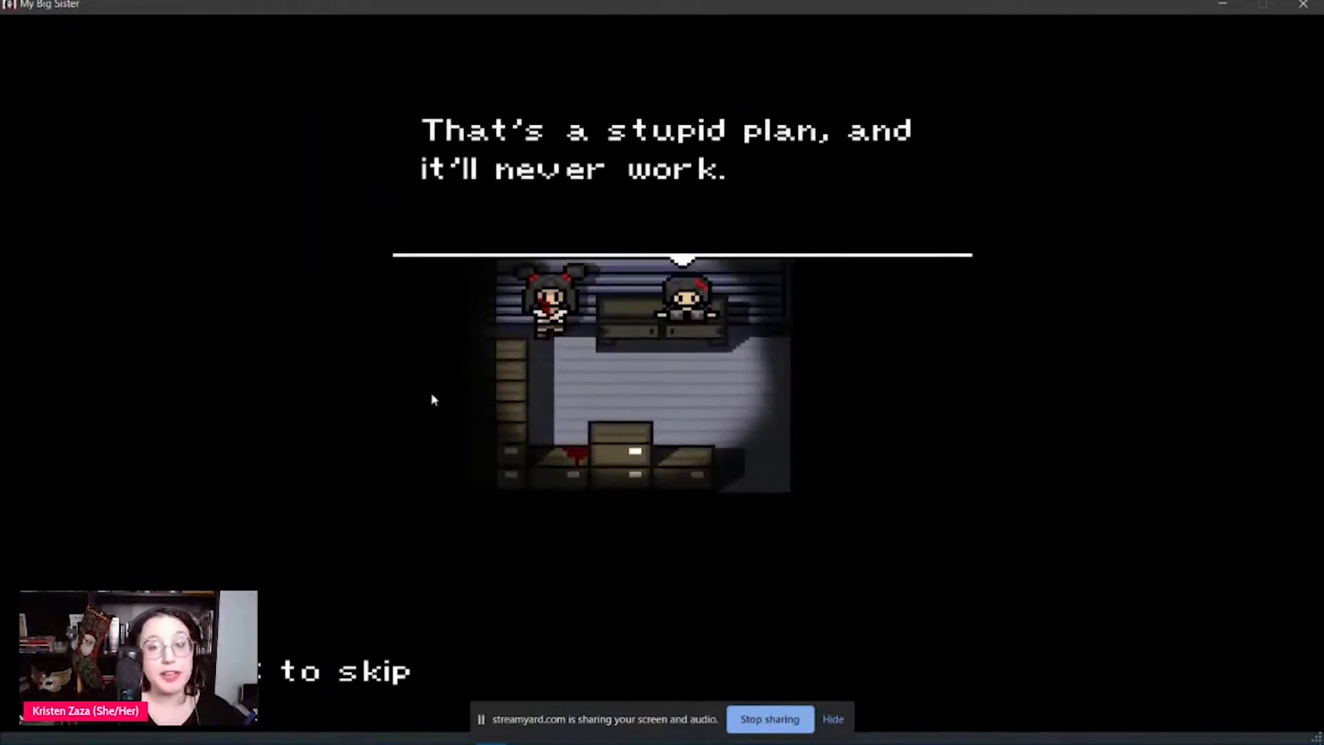
key("Return")
key("Return")
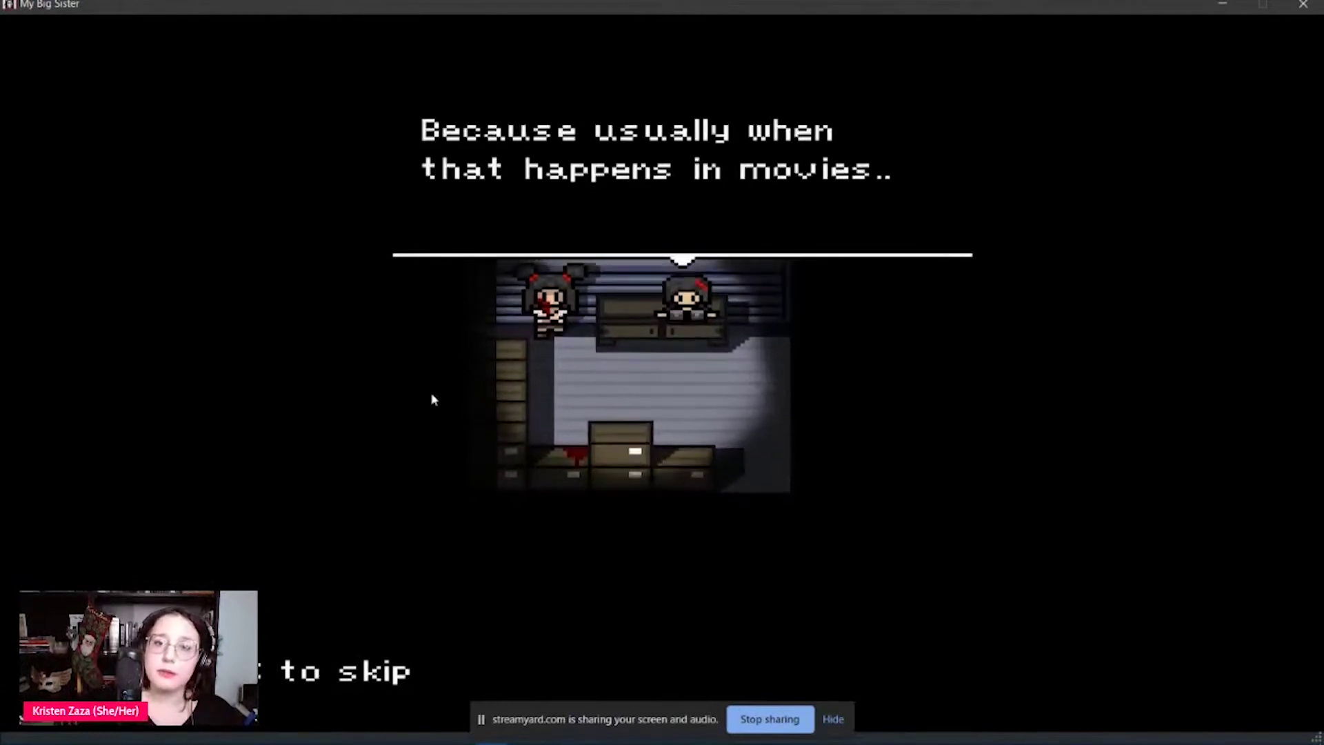
key("Return")
key("Return")
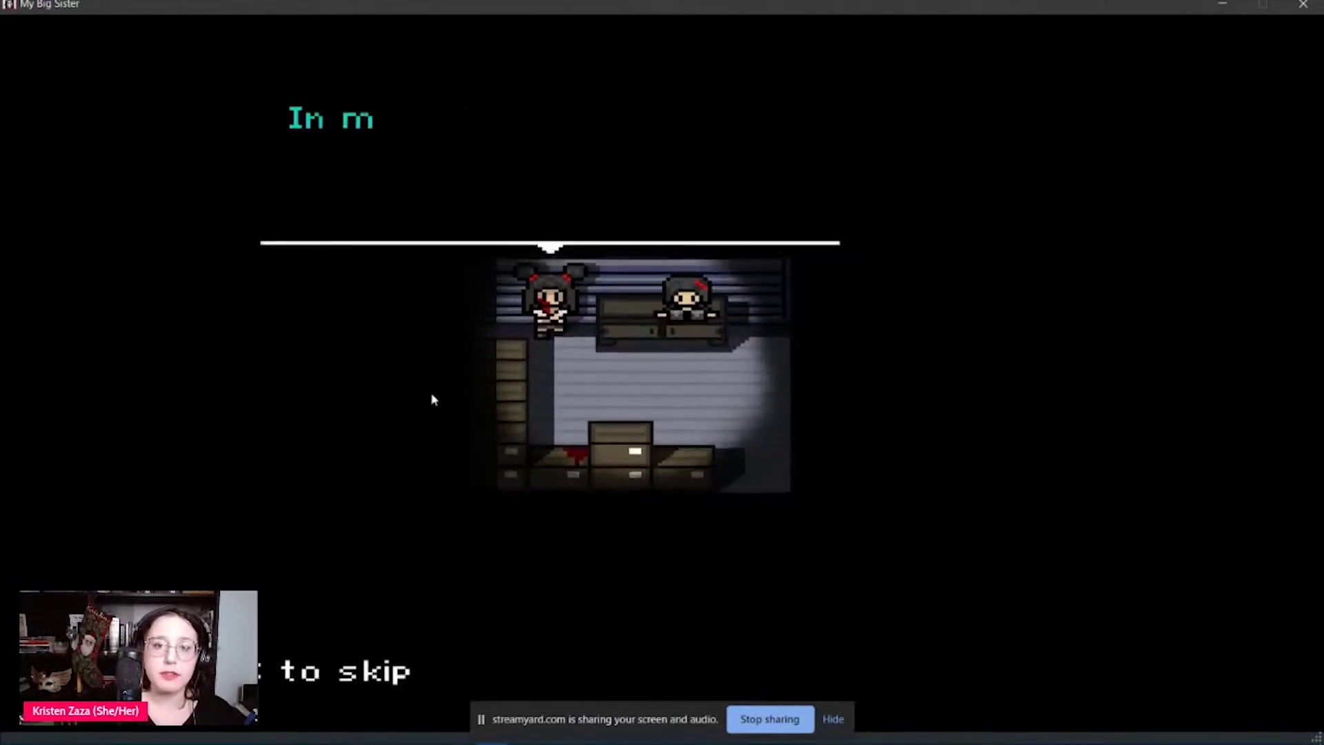
key("Return")
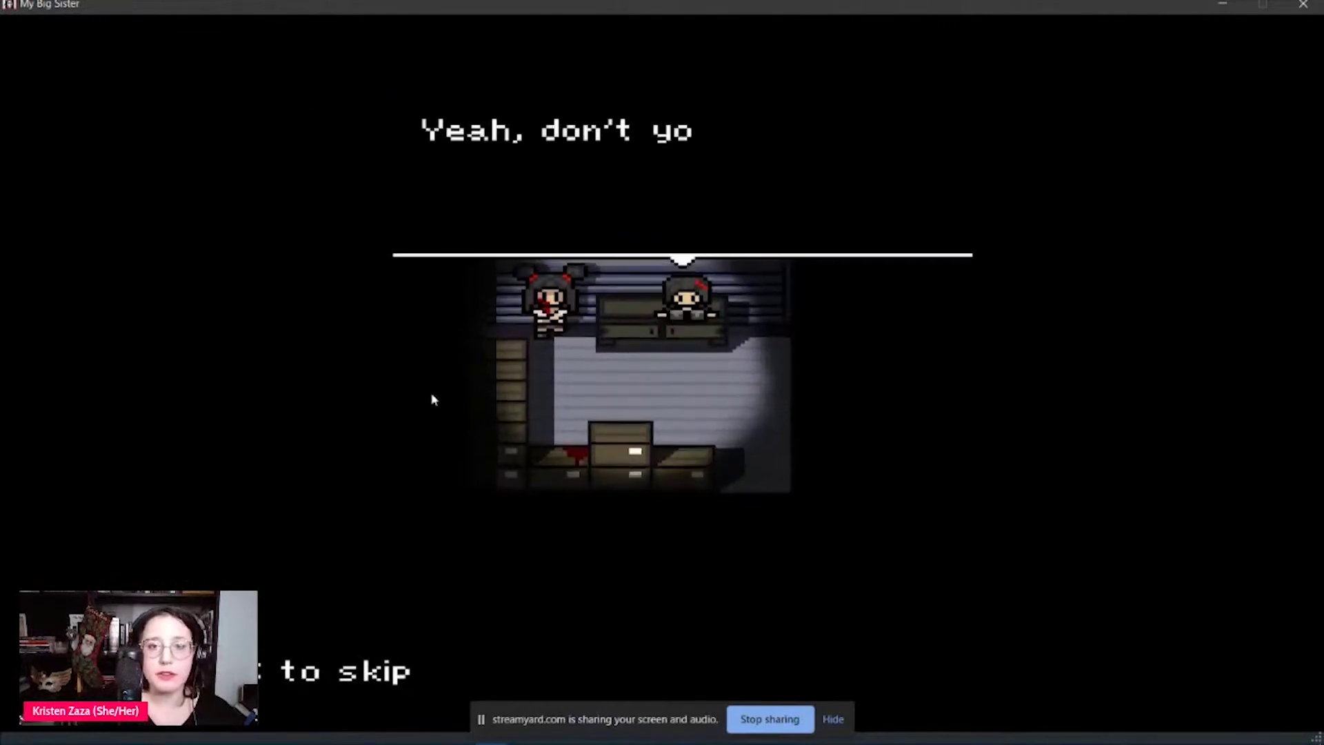
key("Return")
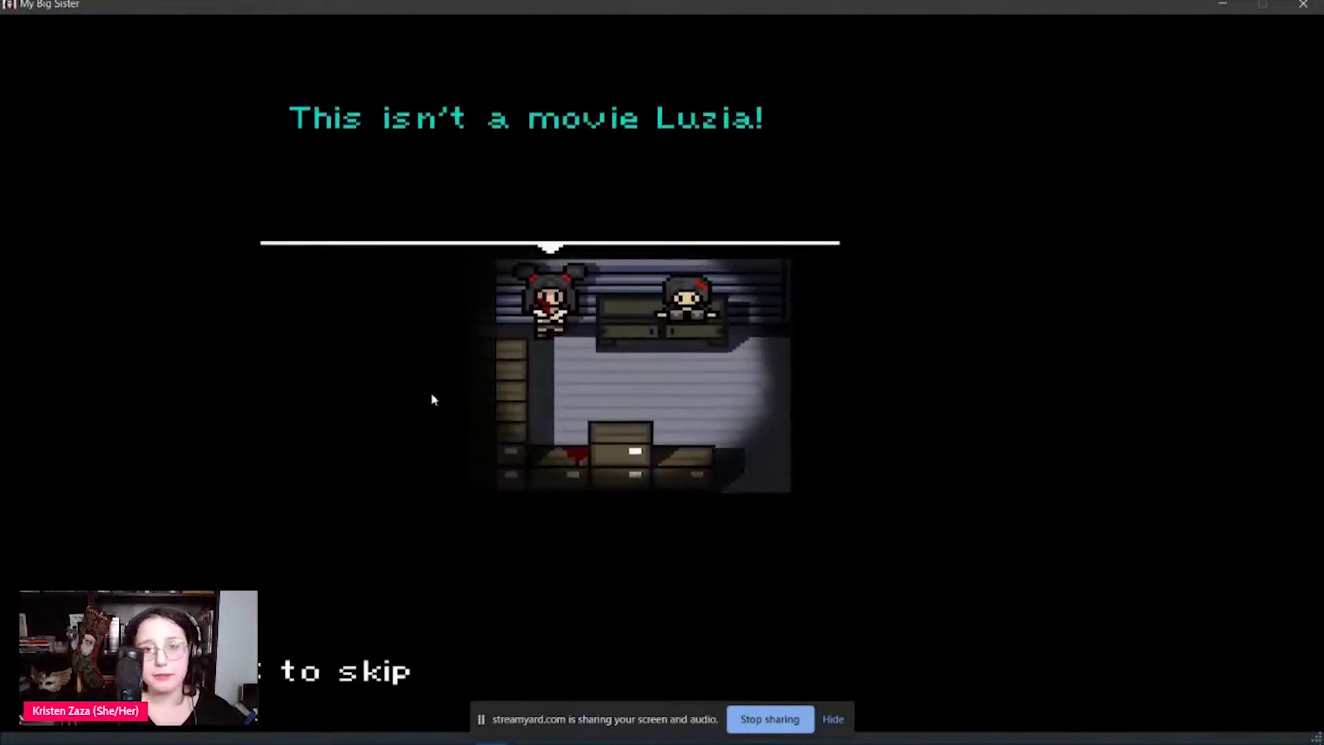
key("Return")
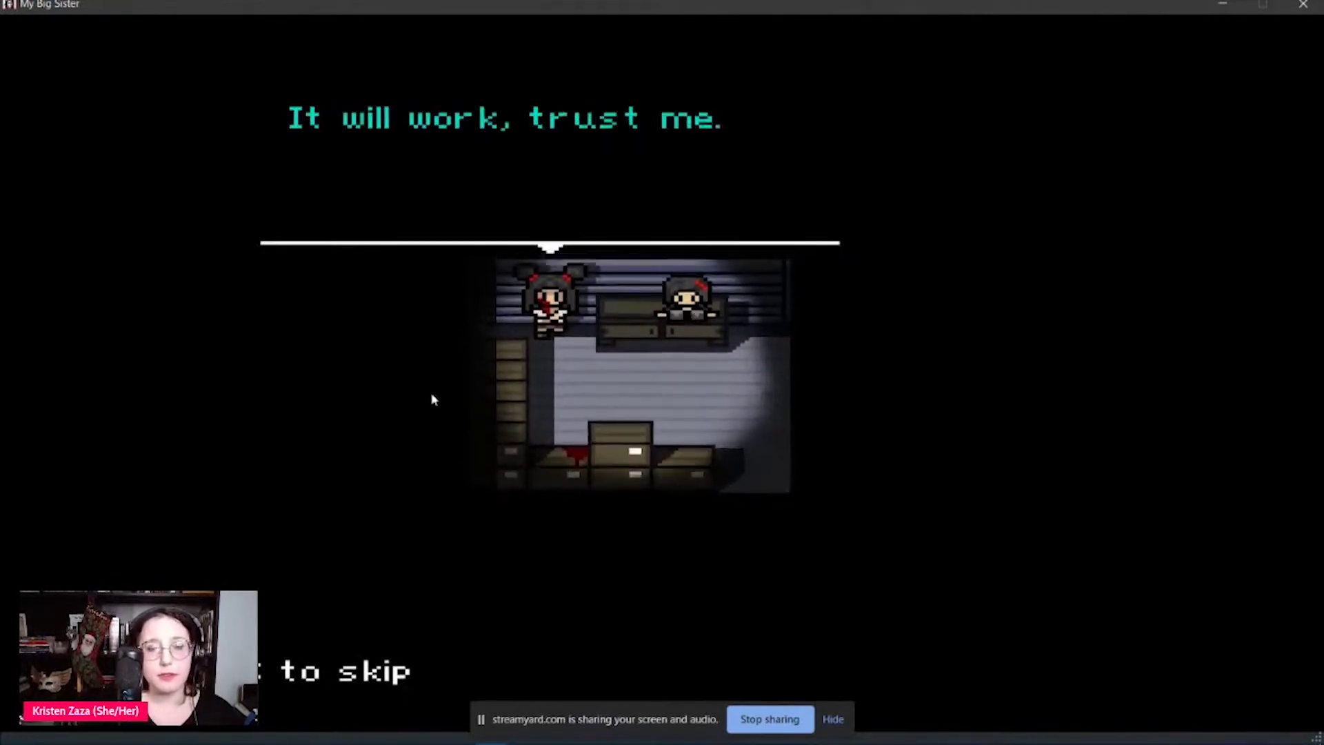
key("Return")
key("Return")
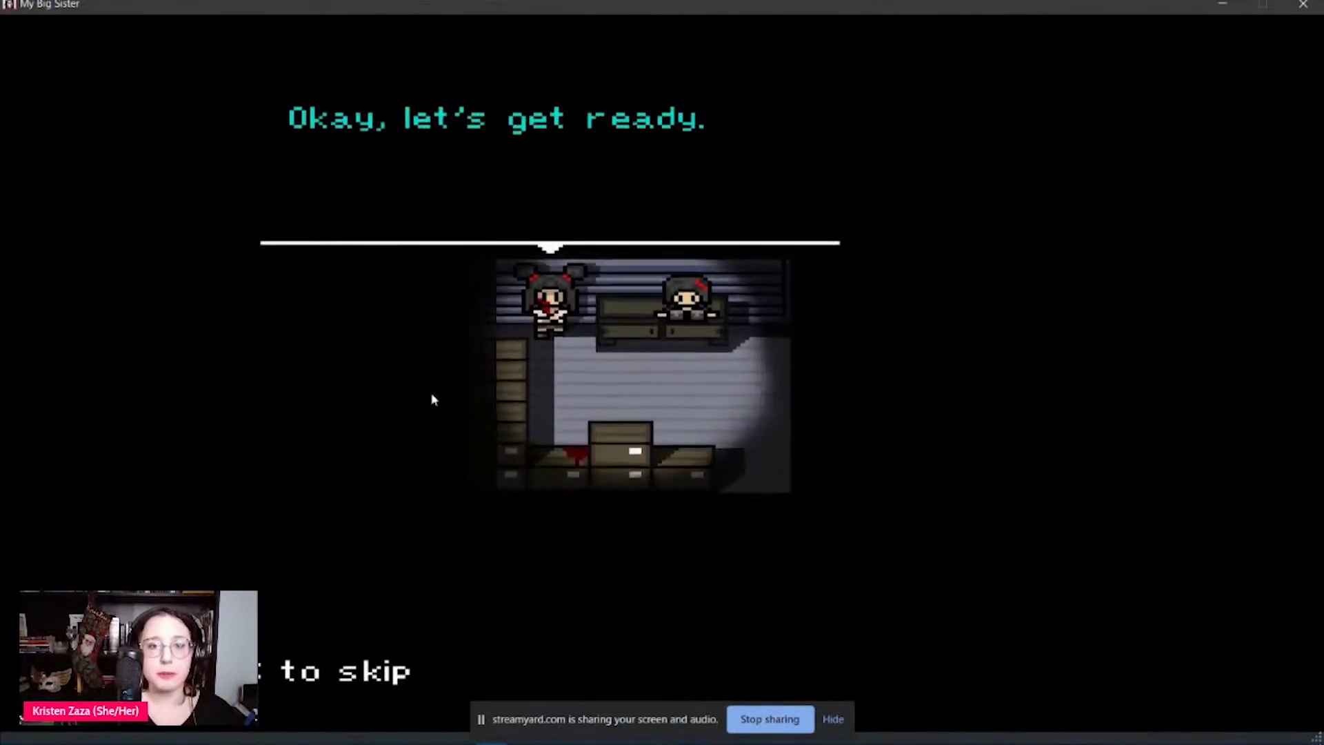
key("Return")
key("Return")
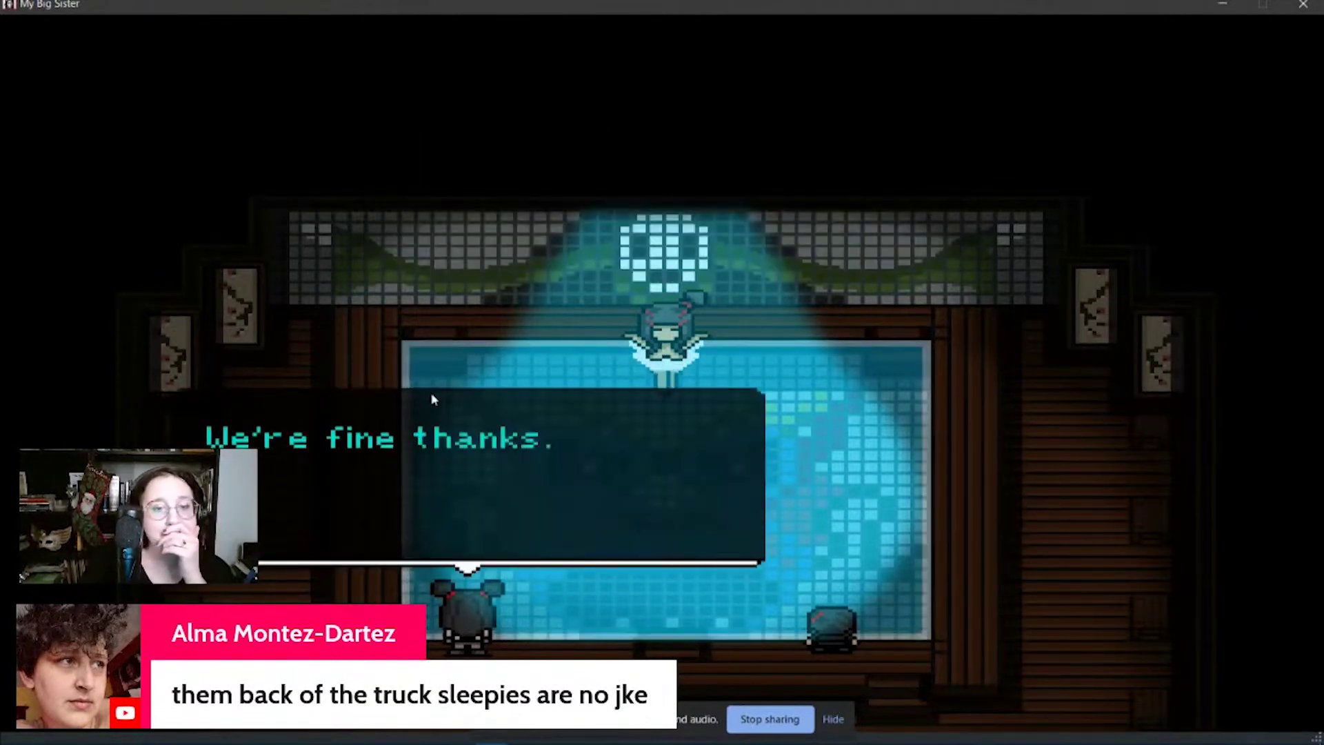
- Advance through Ashina the Red Witch's introduction and her claim she only wanted Luzia
key("Return")
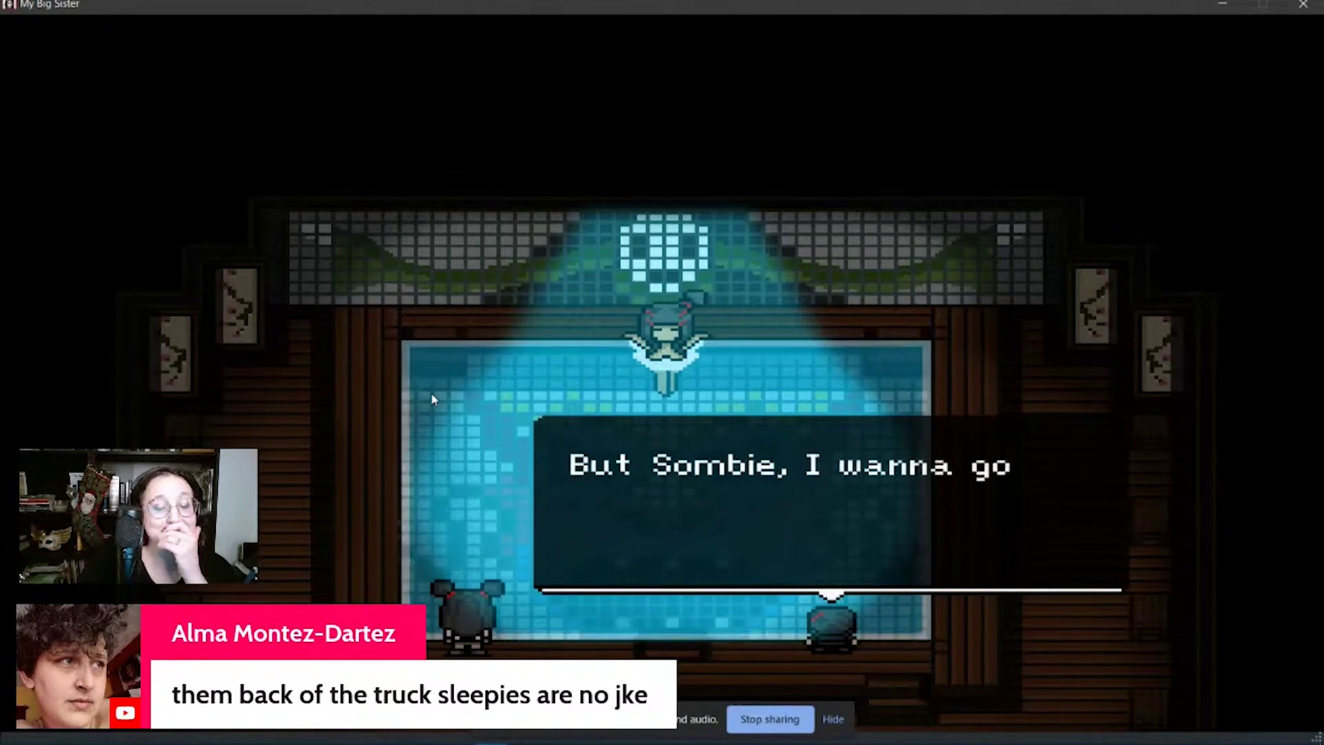
key("Return")
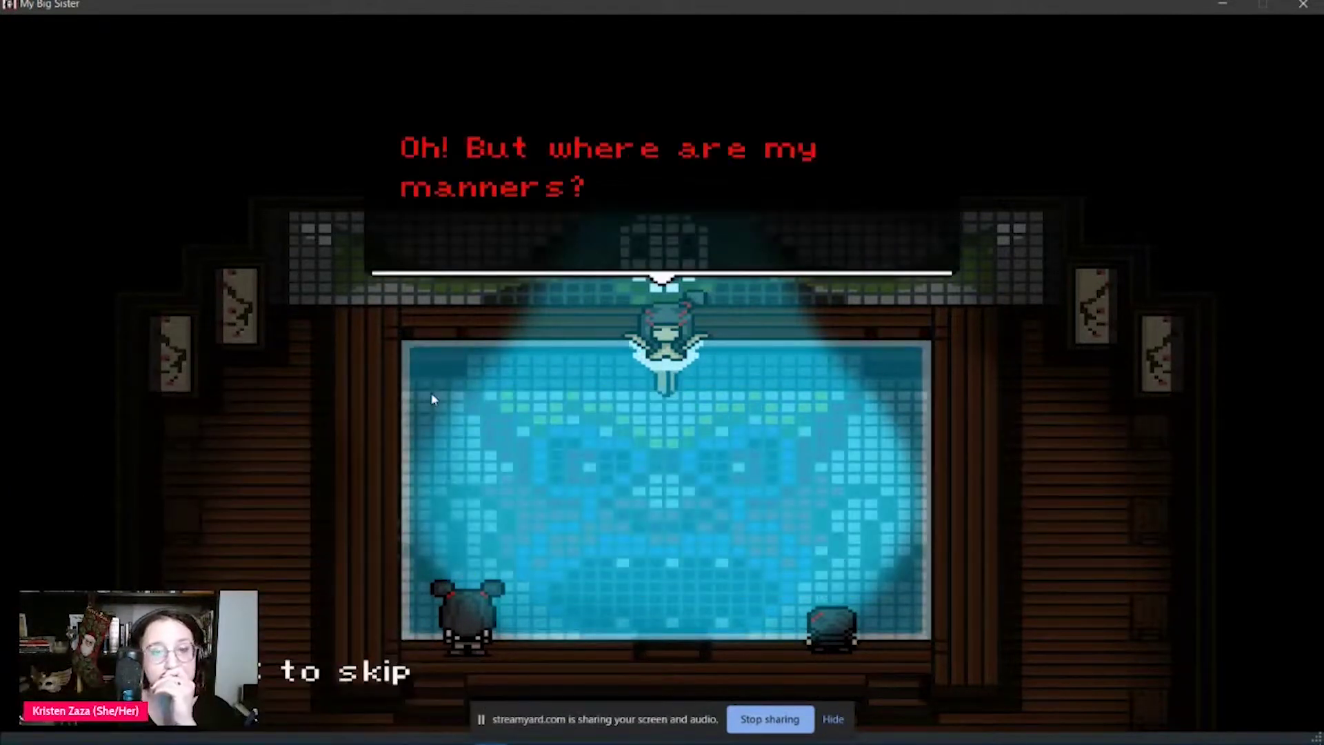
key("Return")
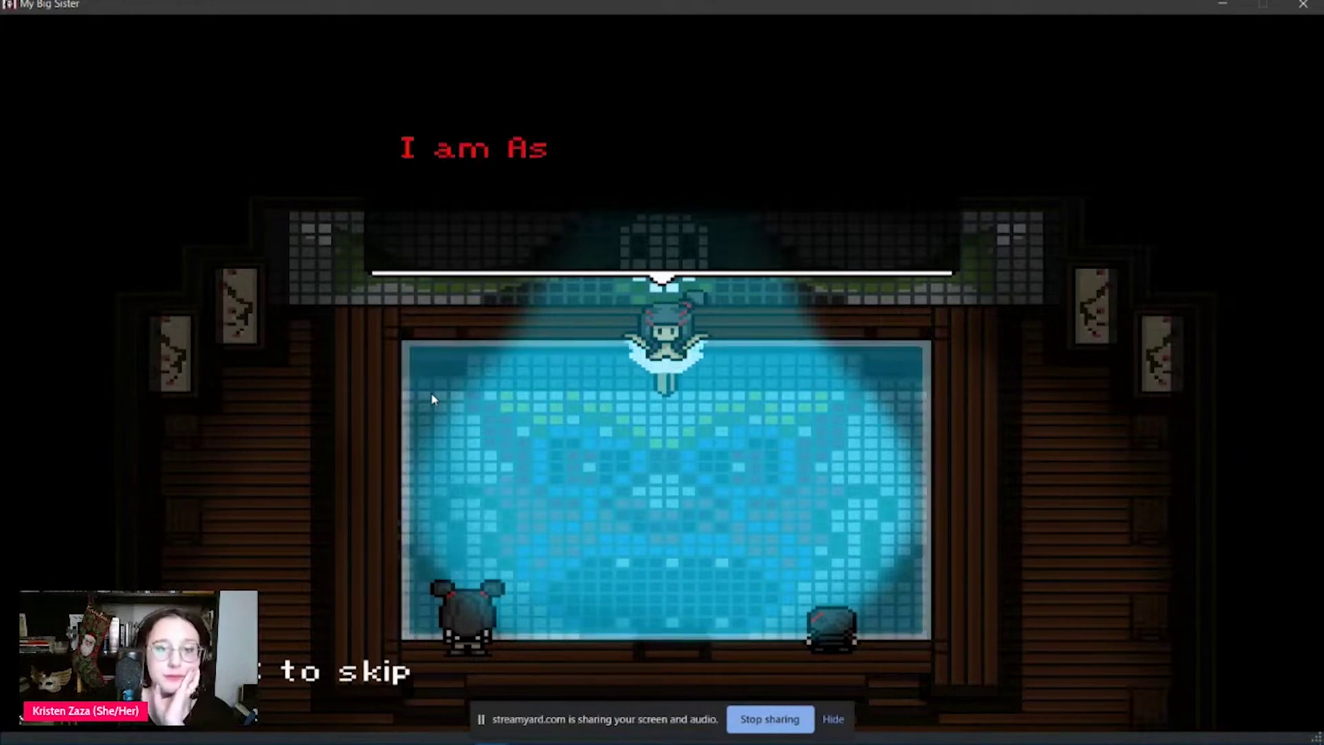
key("Return")
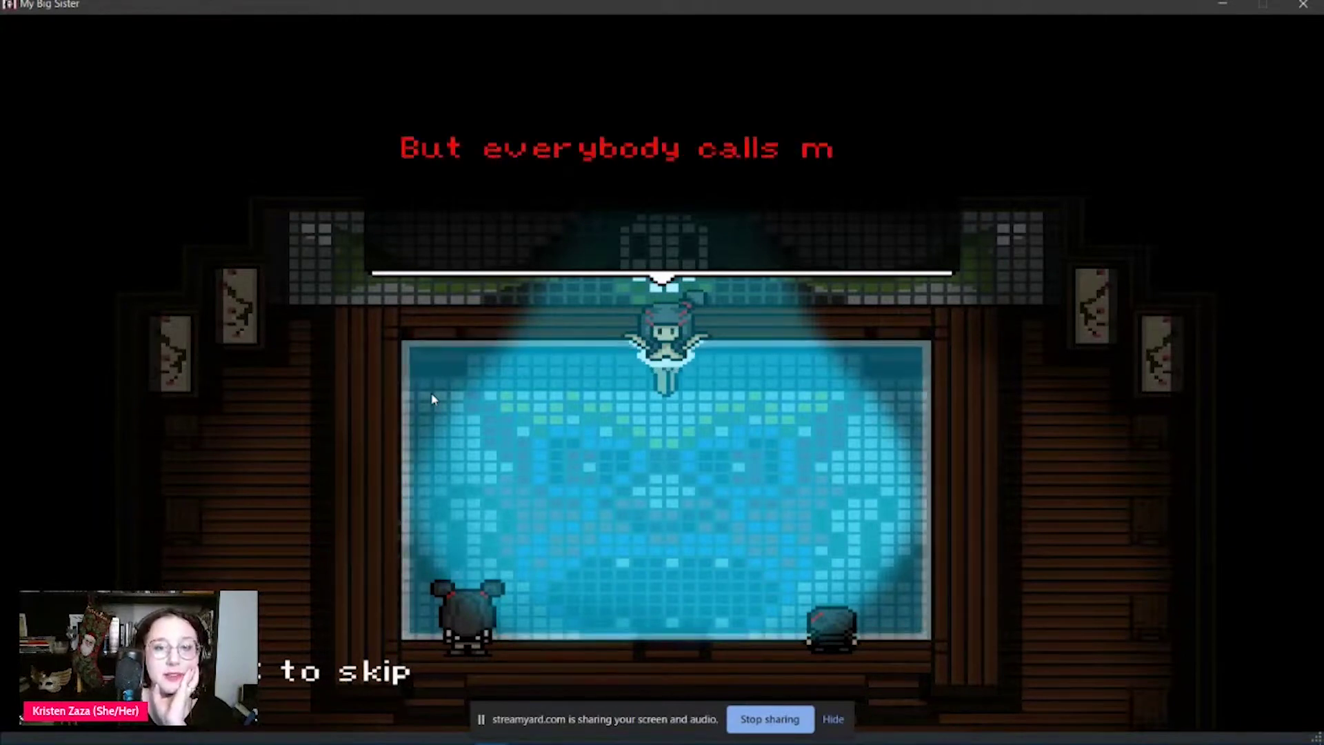
key("Return")
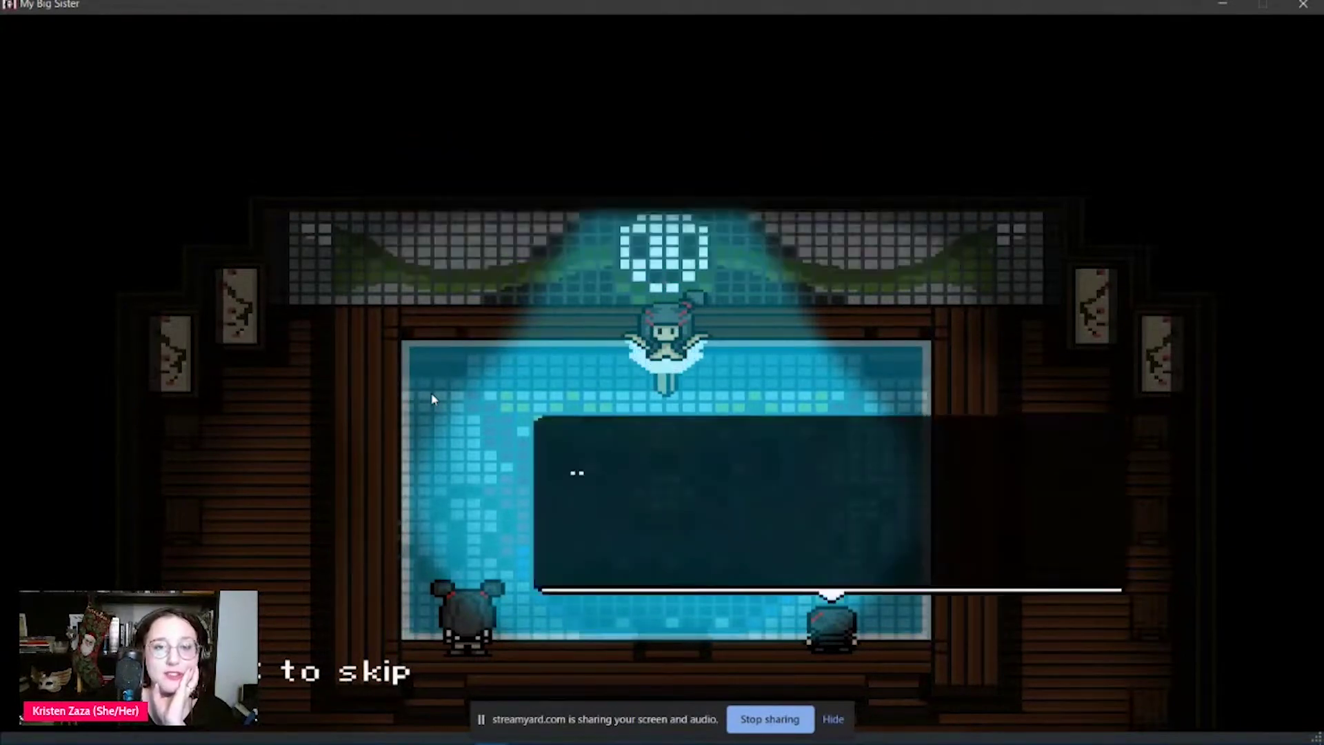
key("Return")
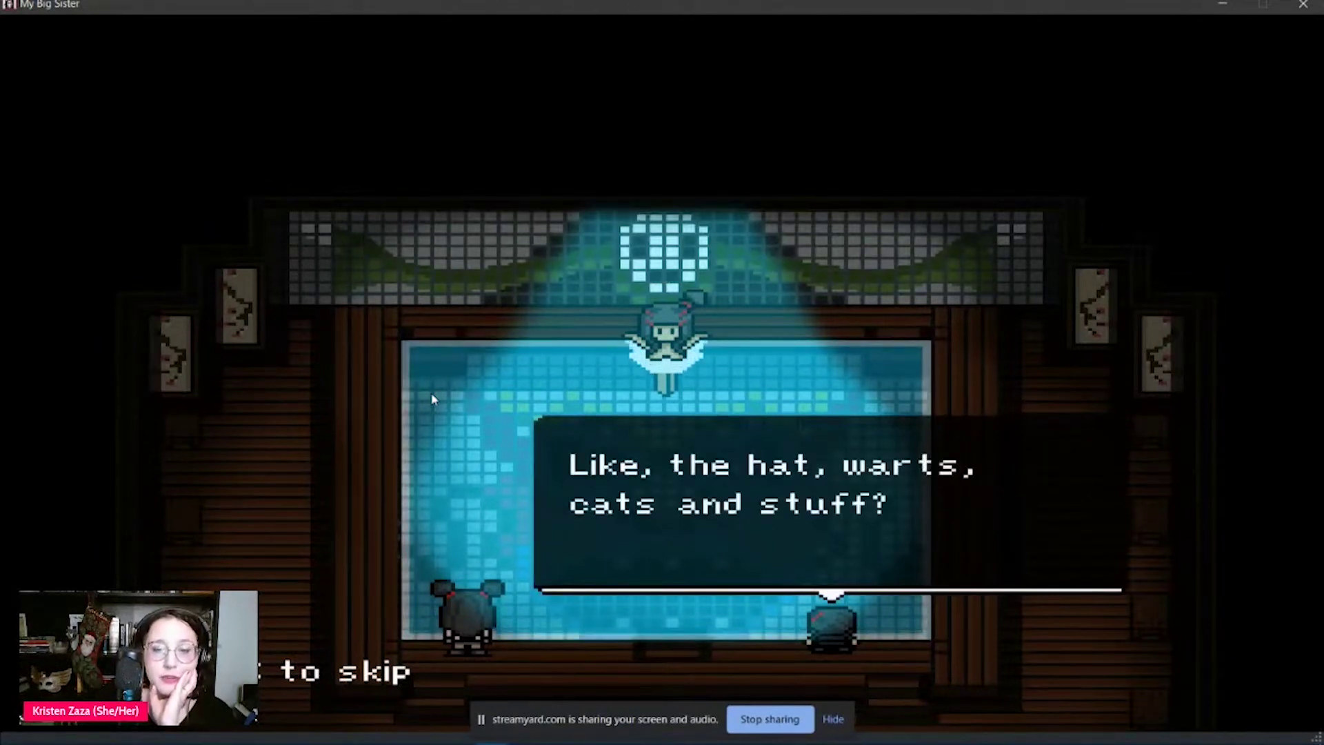
key("Return")
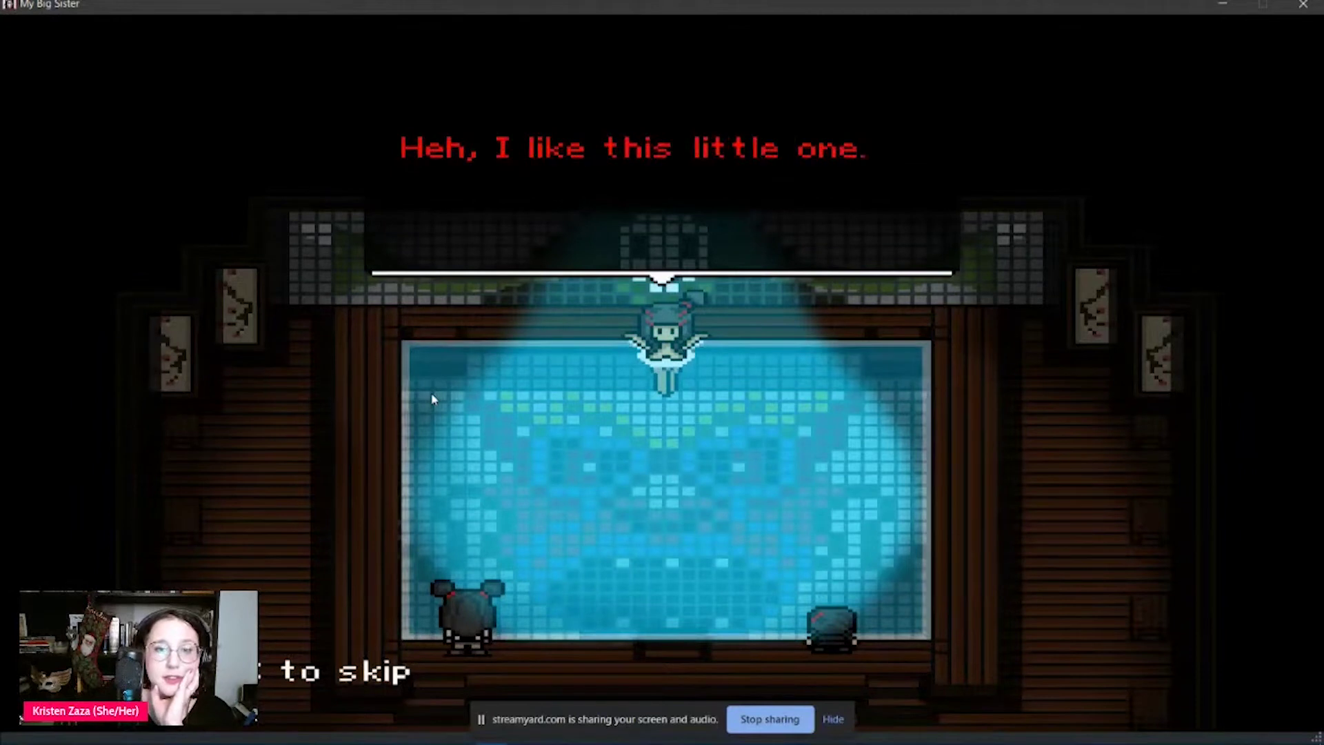
key("Return")
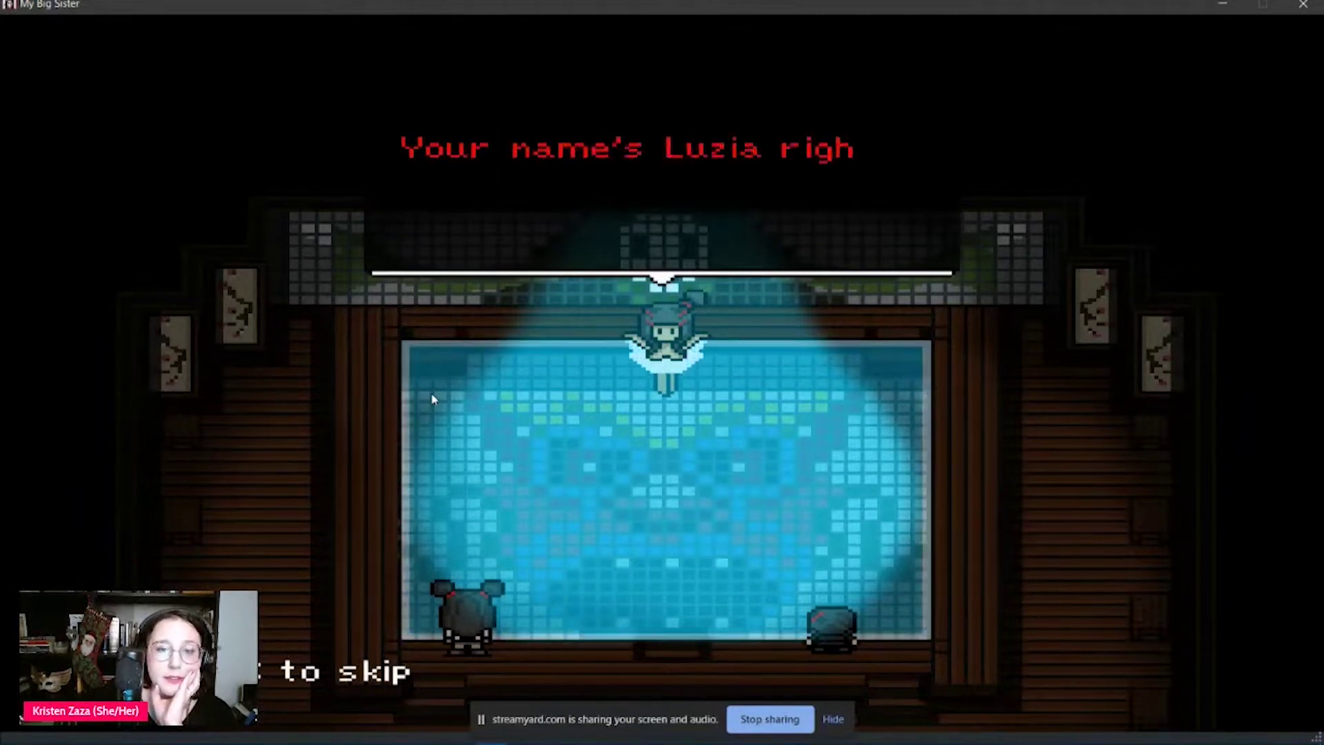
key("Return")
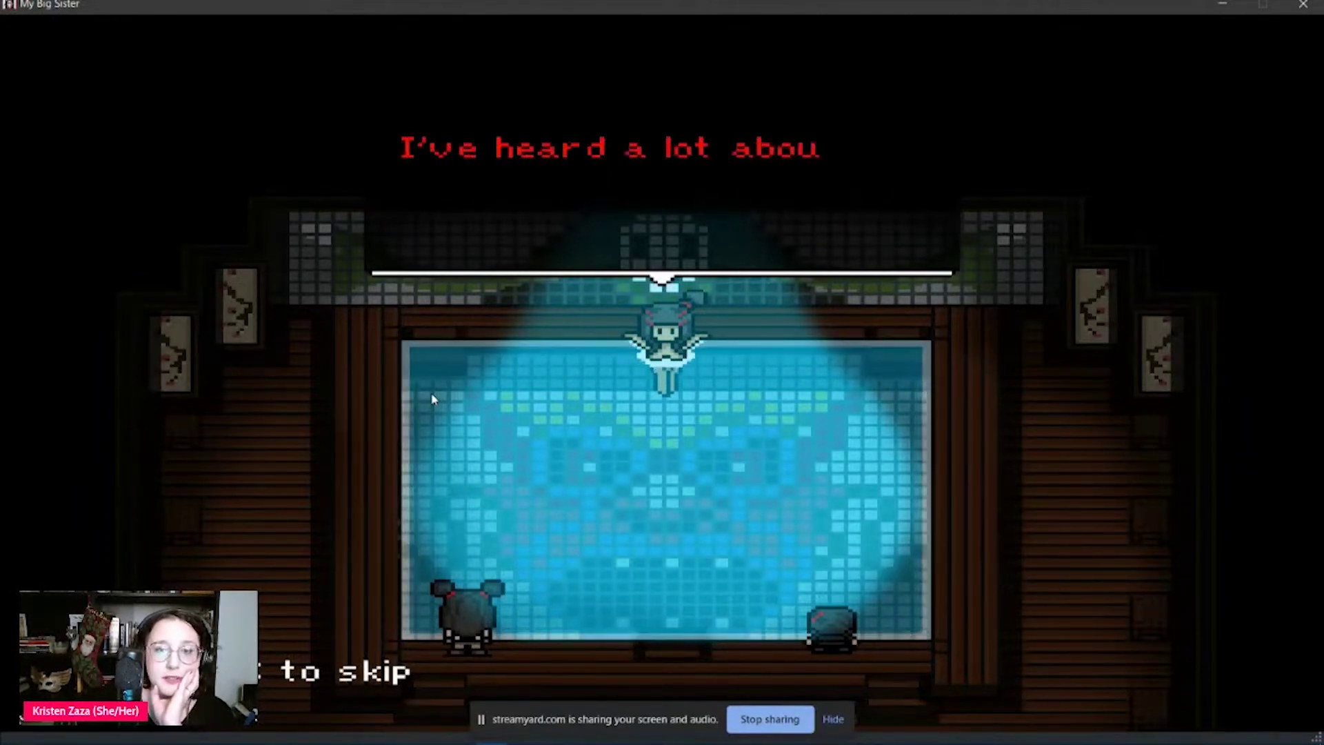
key("Return")
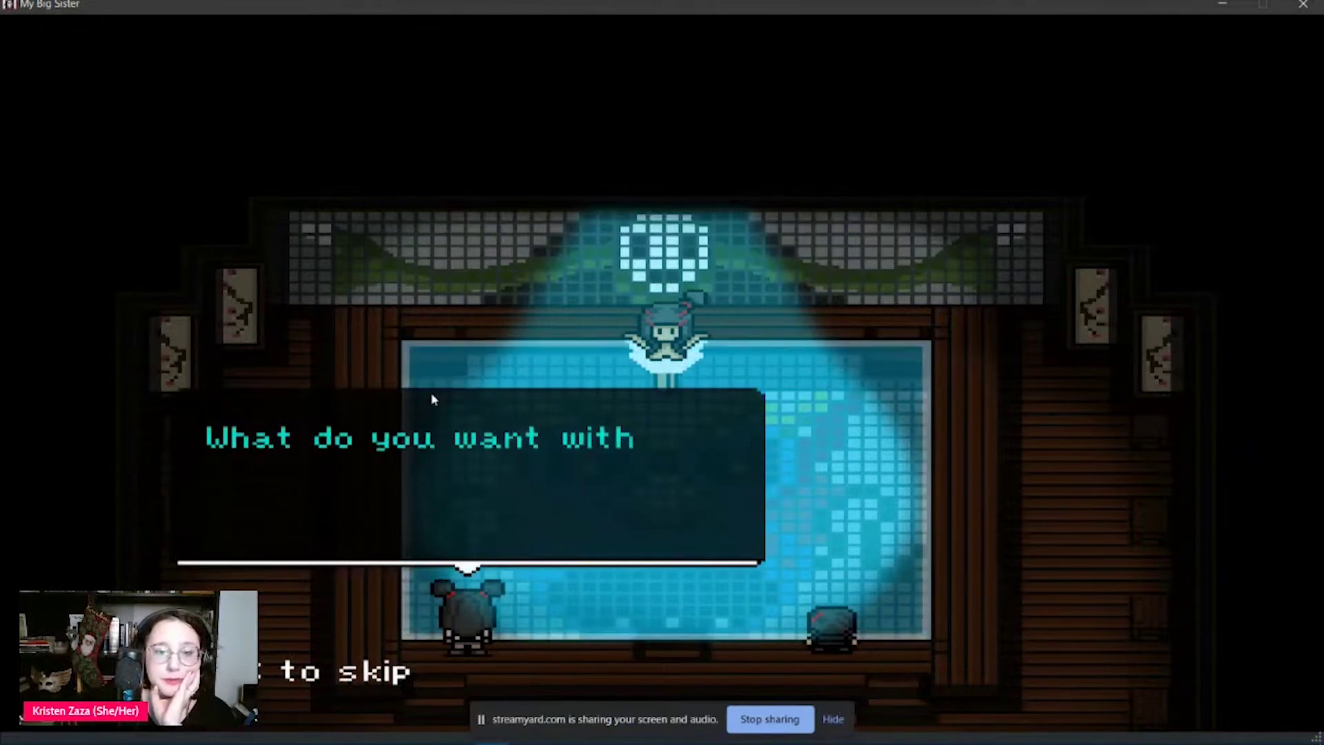
key("Return")
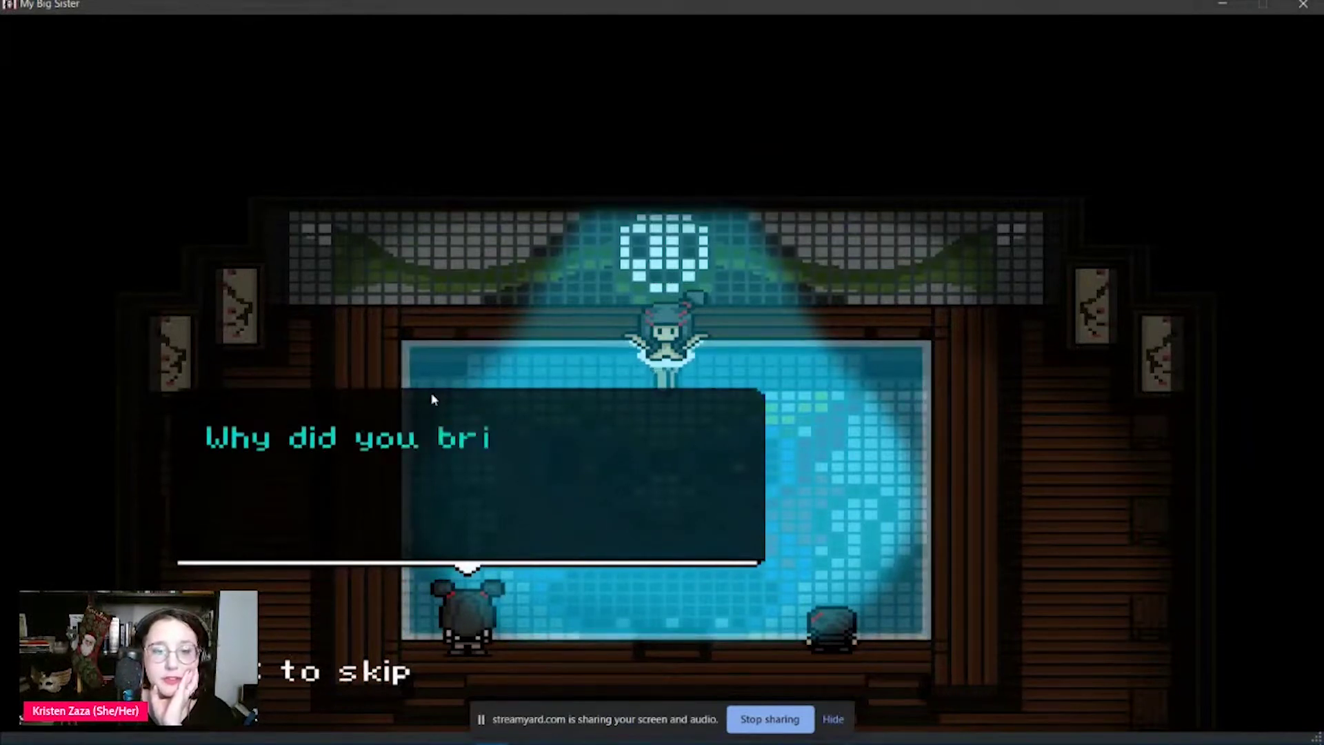
key("Return")
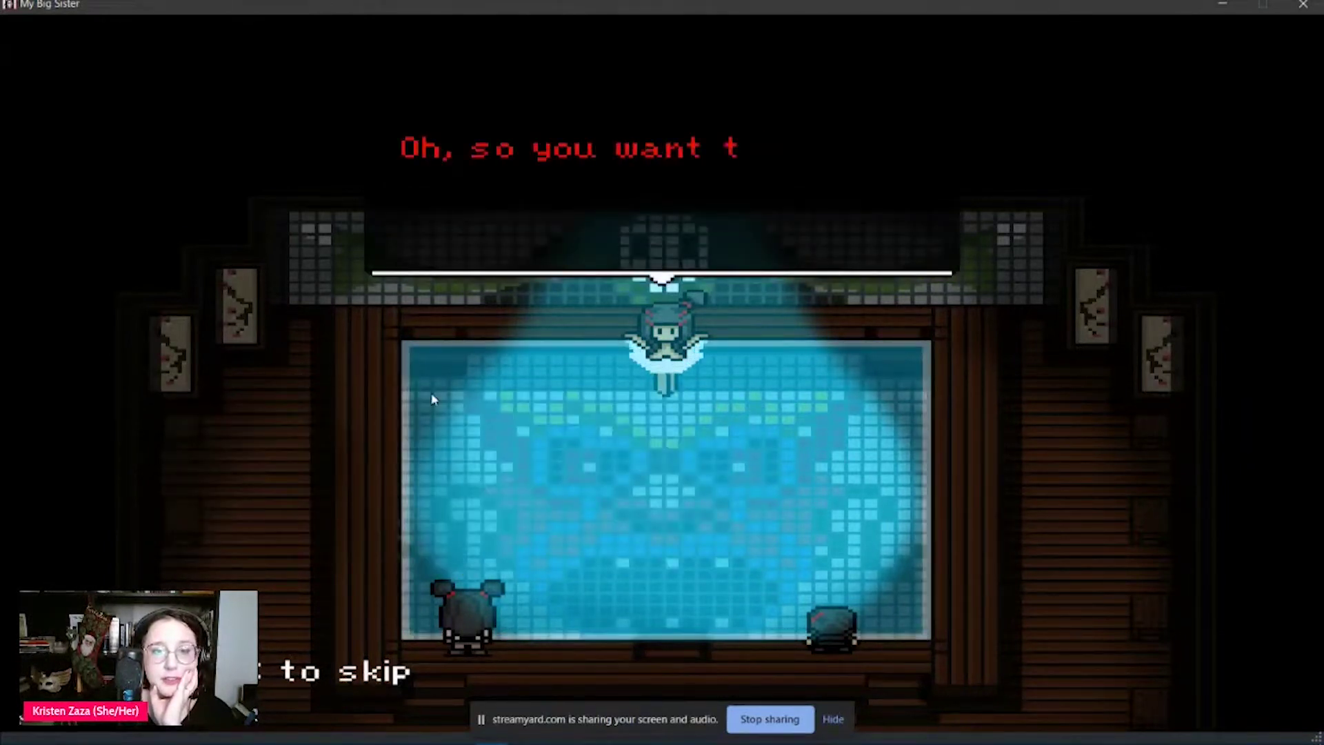
key("Return")
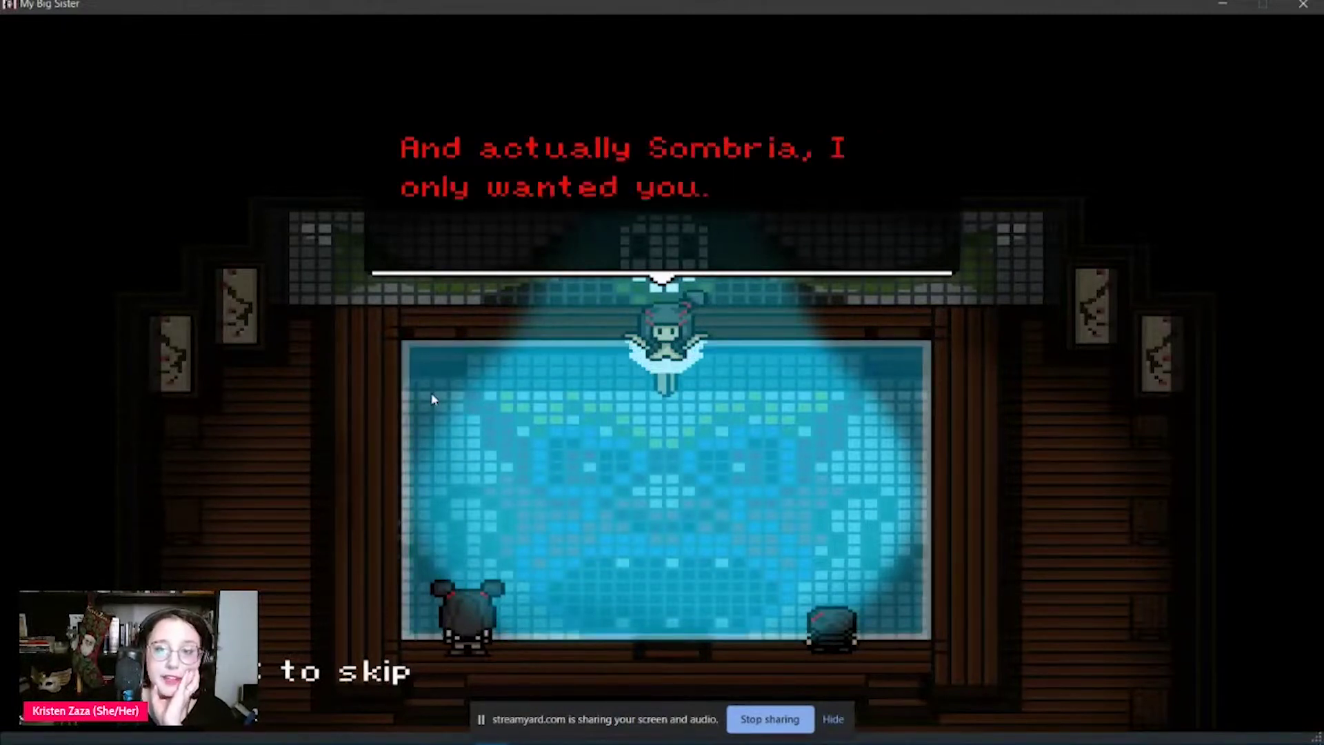
key("Return")
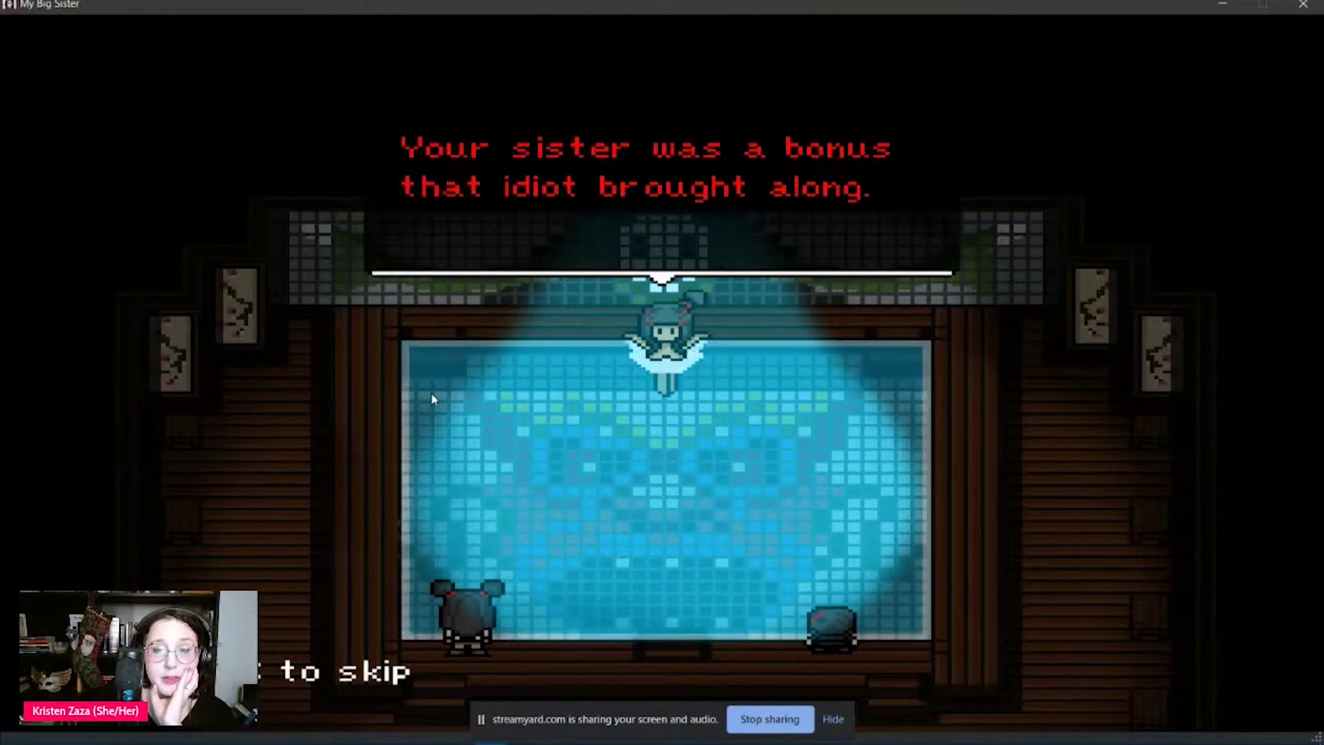
key("Return")
key("Return")
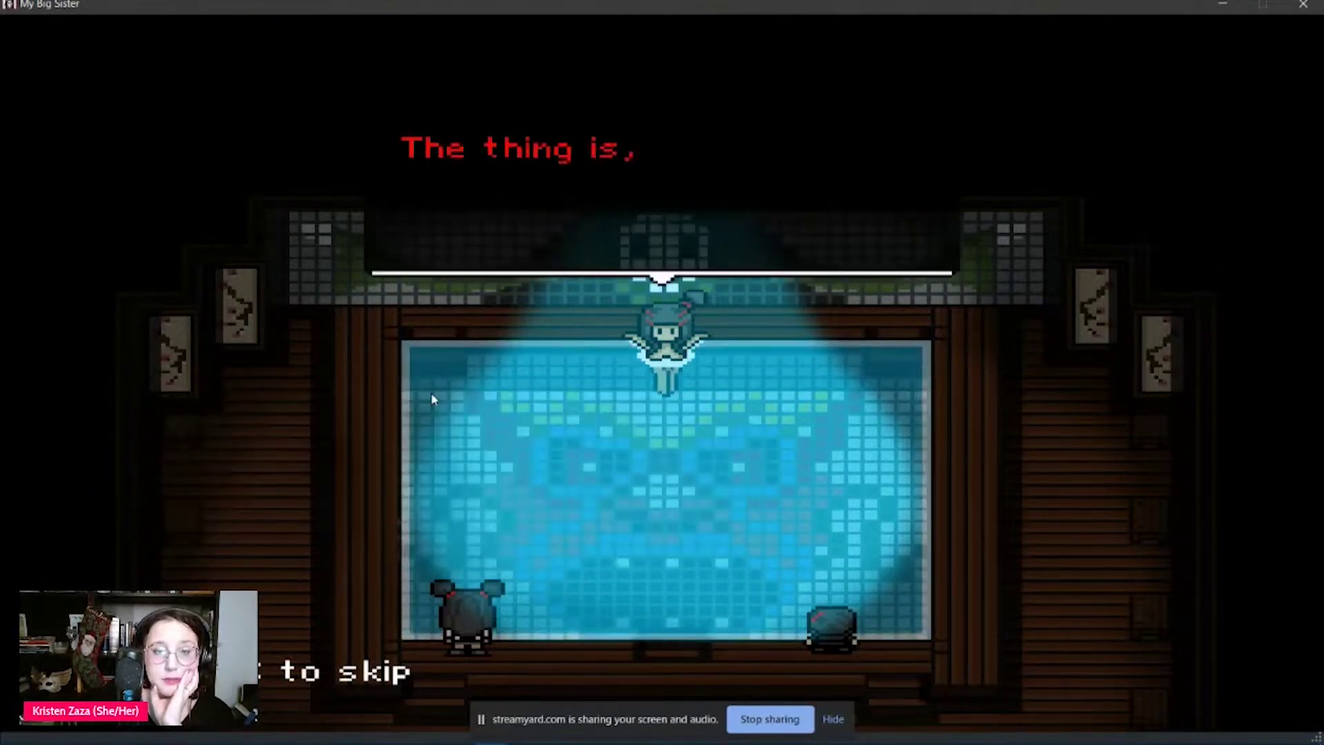
key("Return")
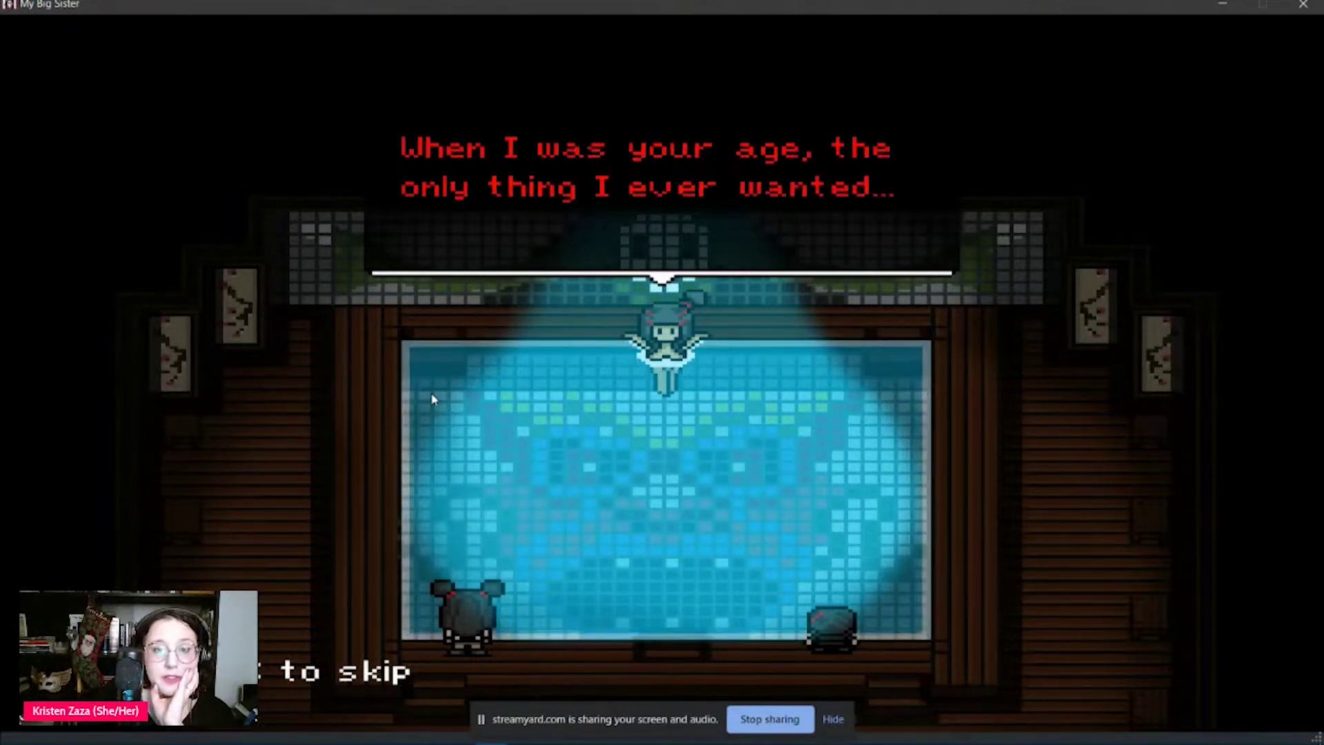
- Advance through the witch's backstory about wanting long legs and sacrificing her older sister
key("Return")
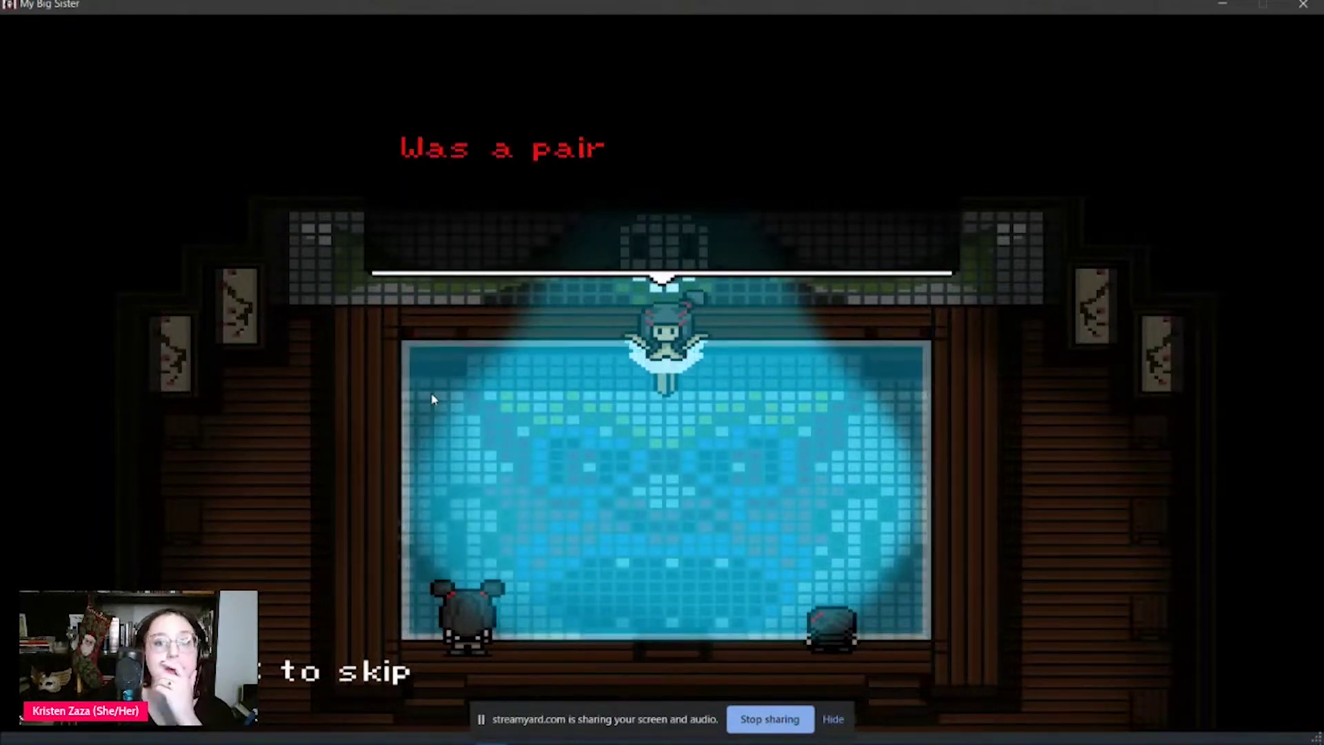
key("Return")
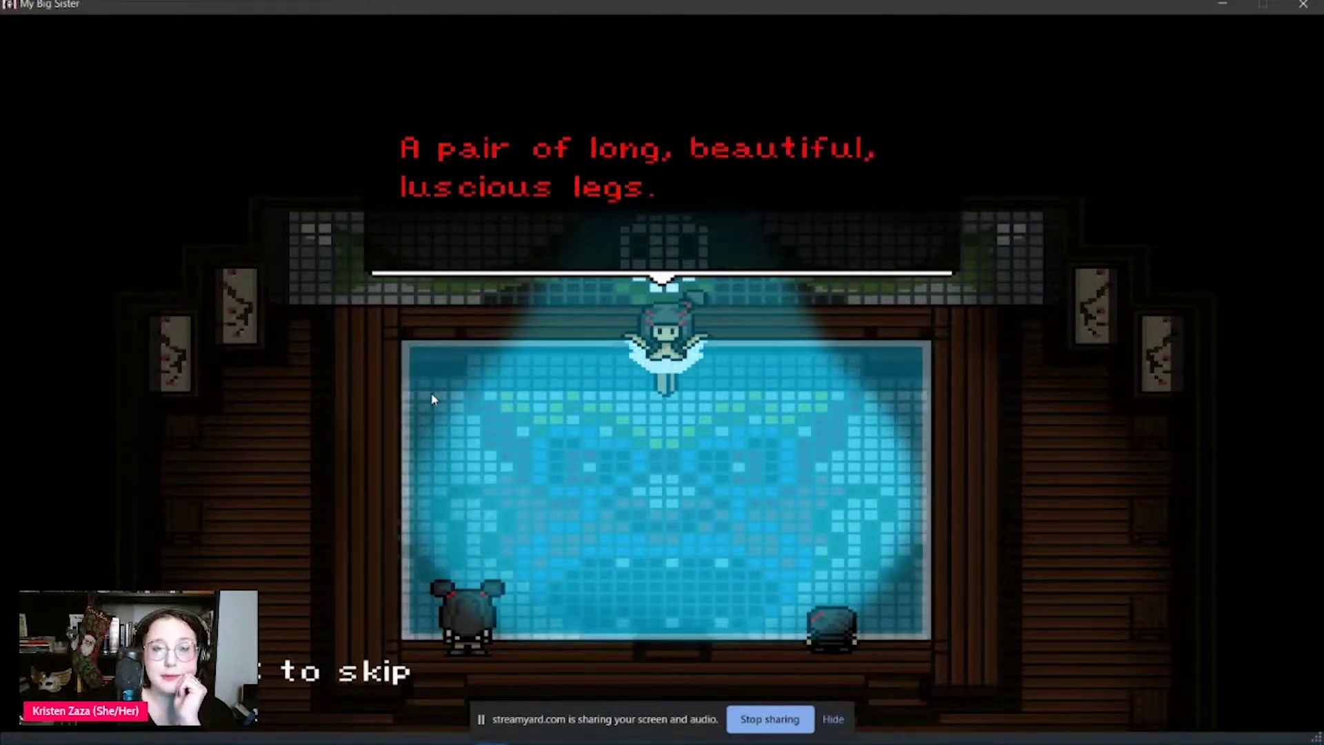
key("Return")
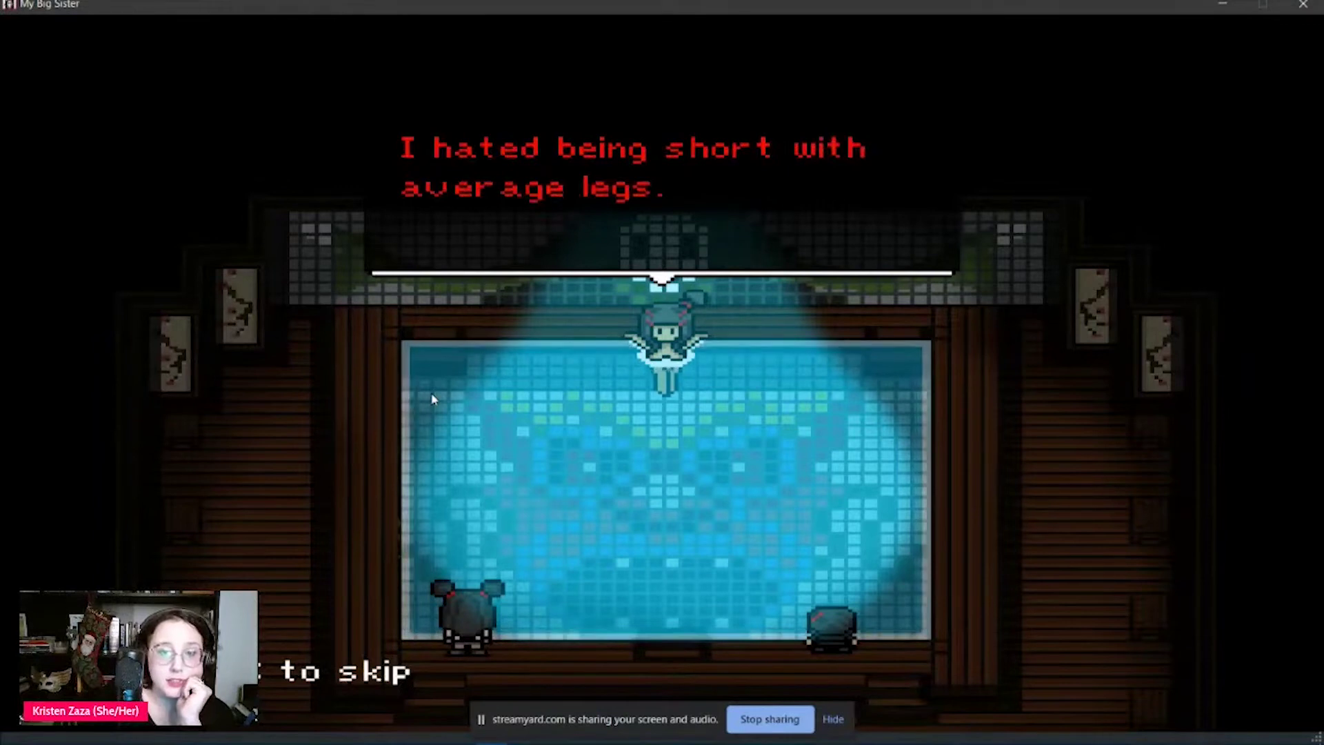
key("Return")
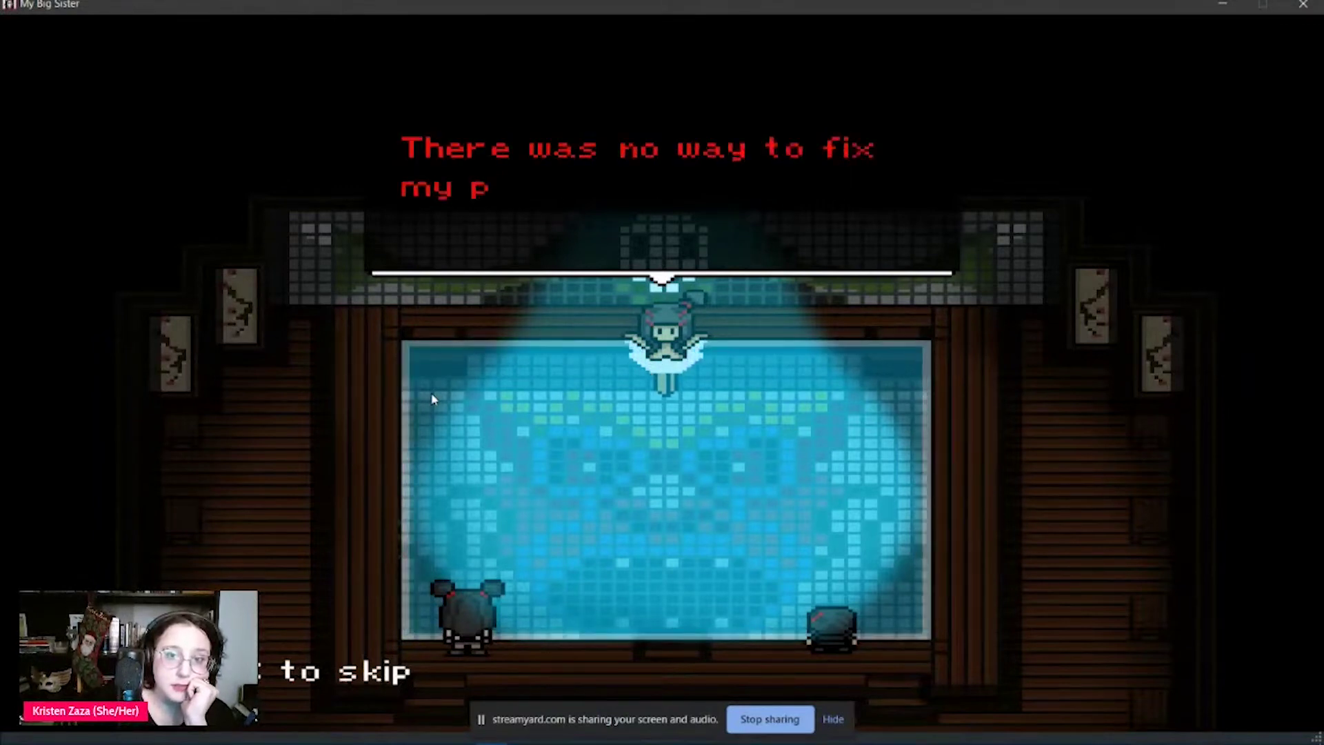
key("Return")
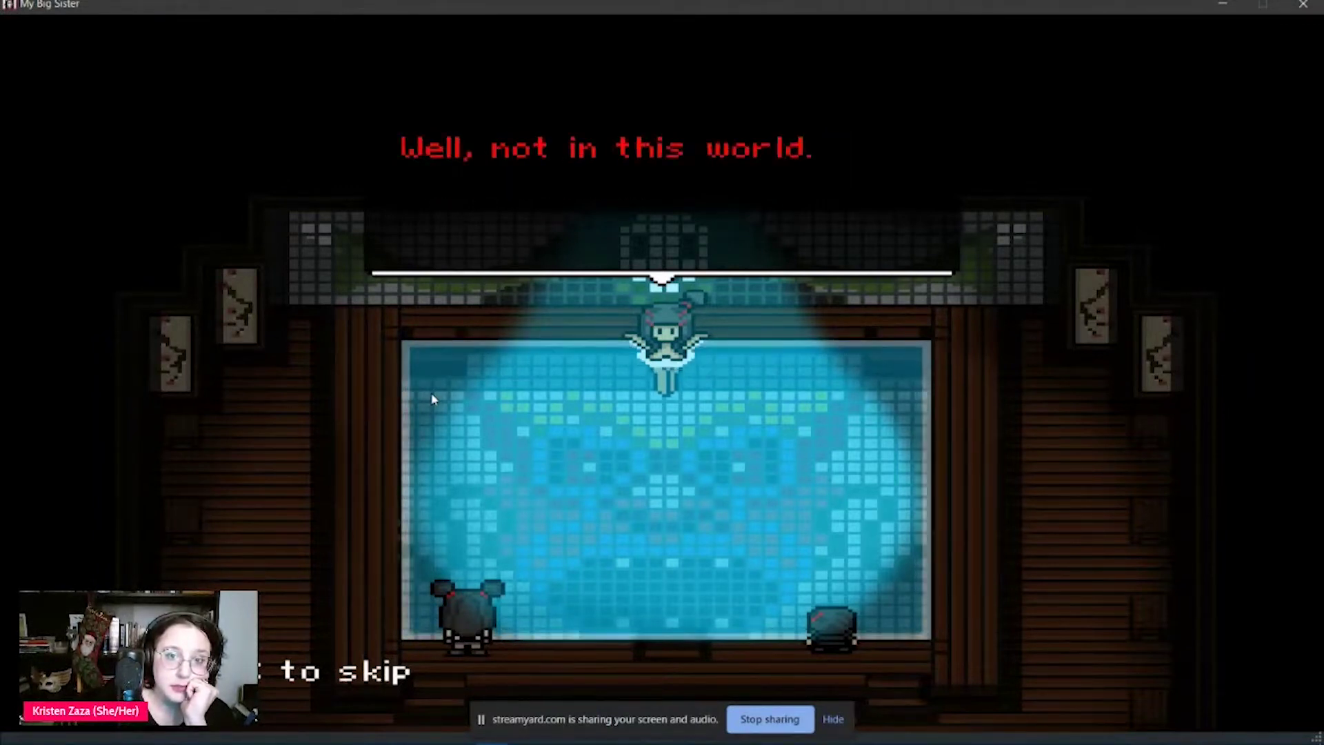
key("Return")
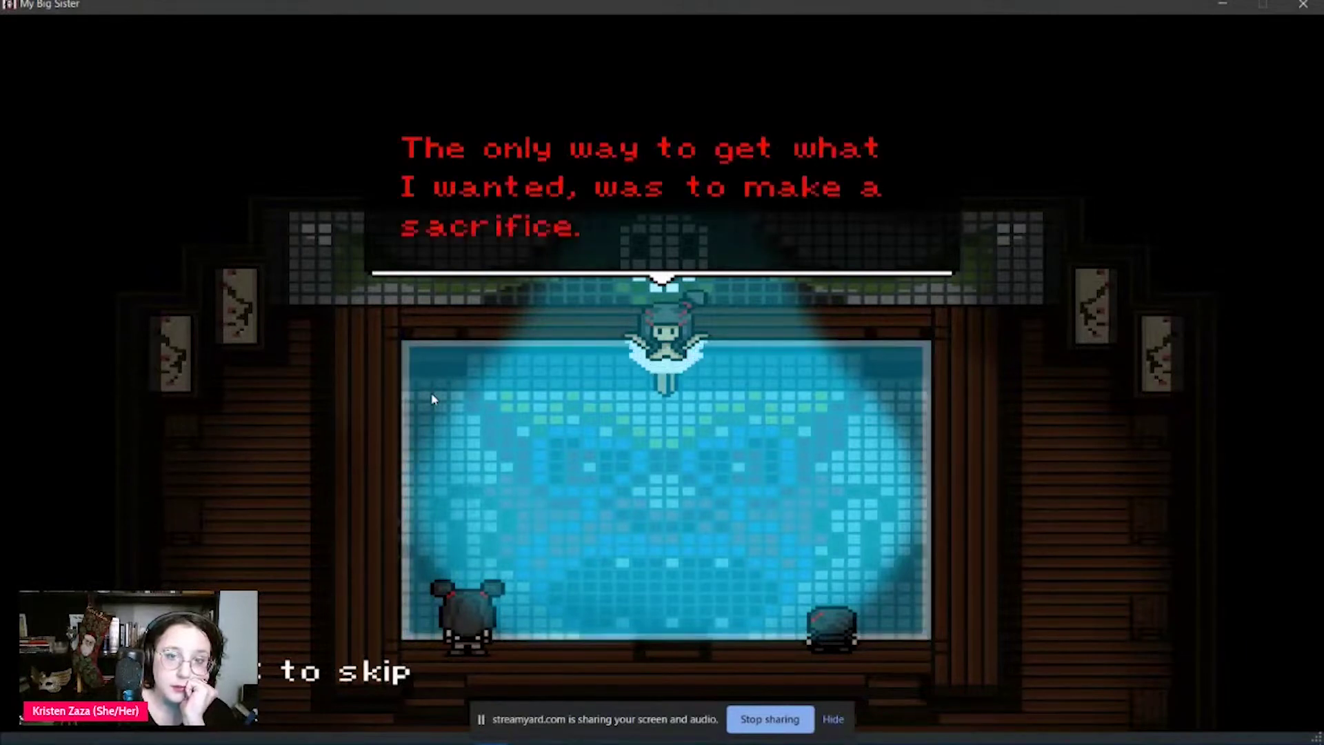
key("Return")
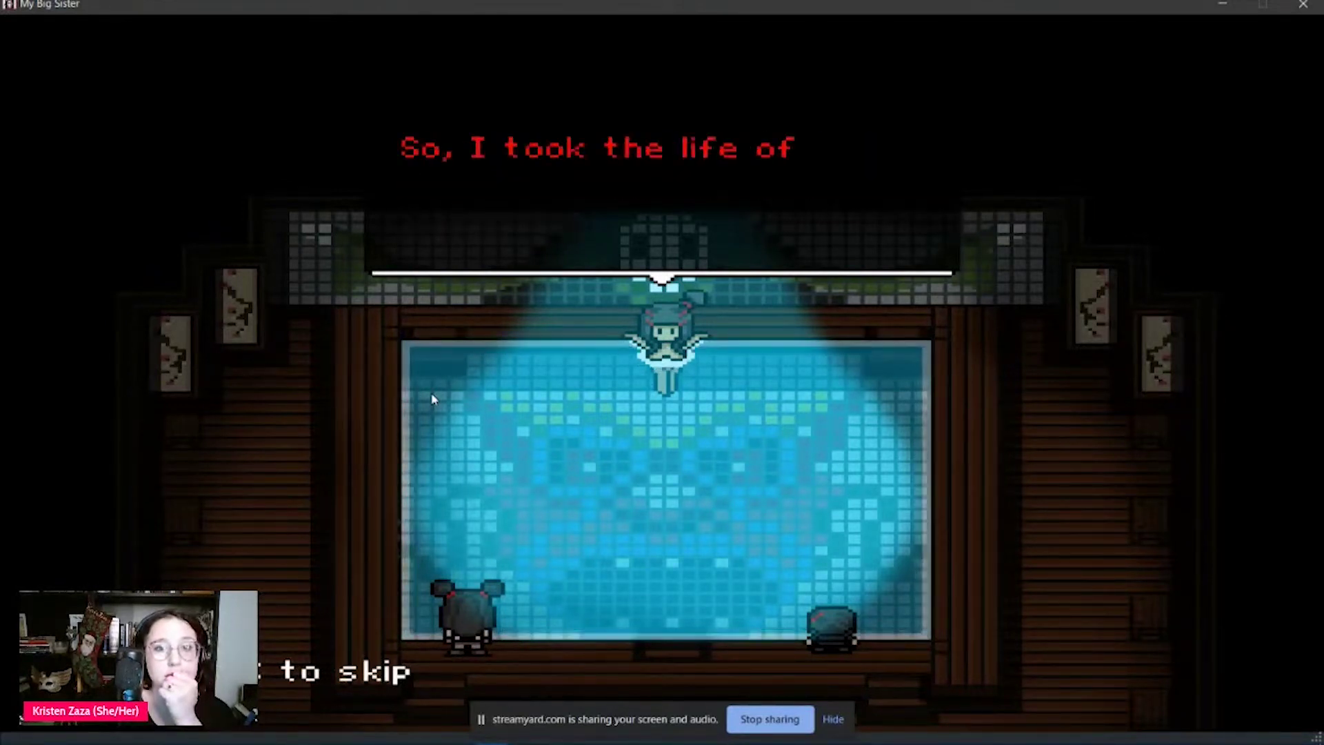
key("Return")
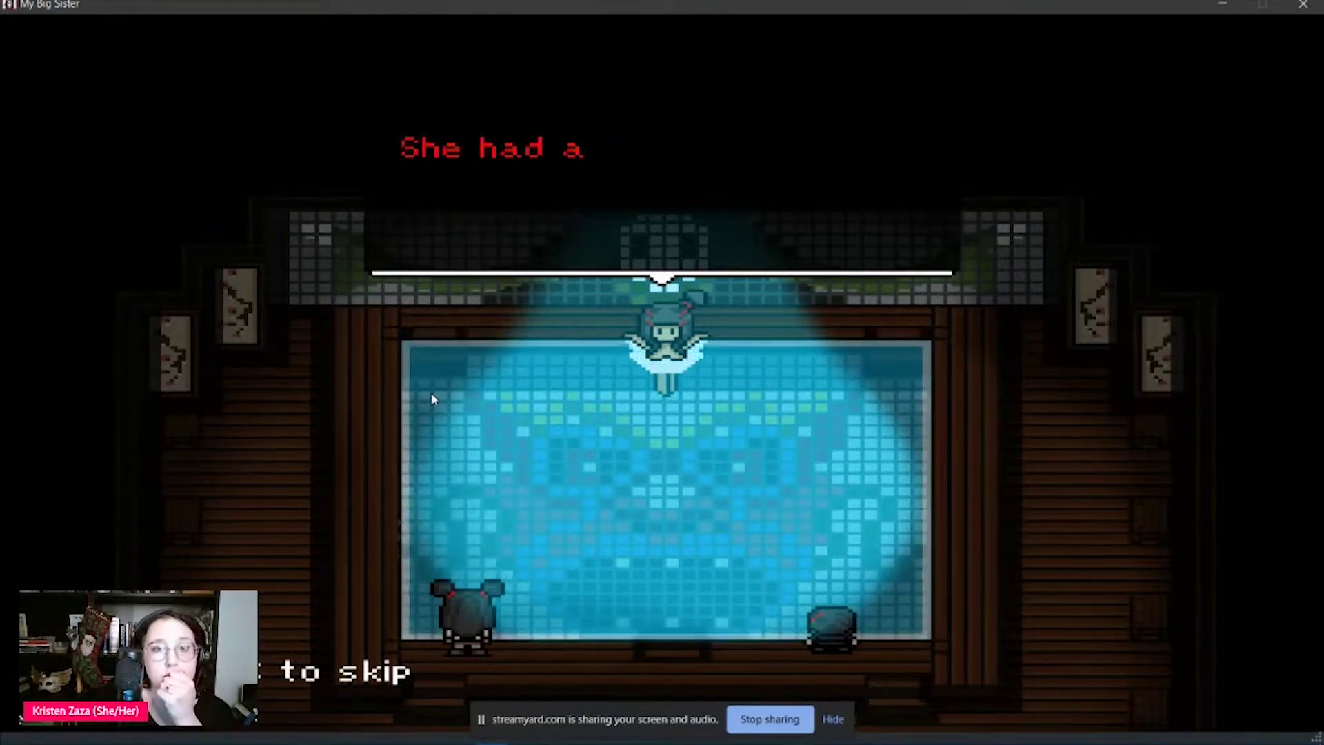
key("Return")
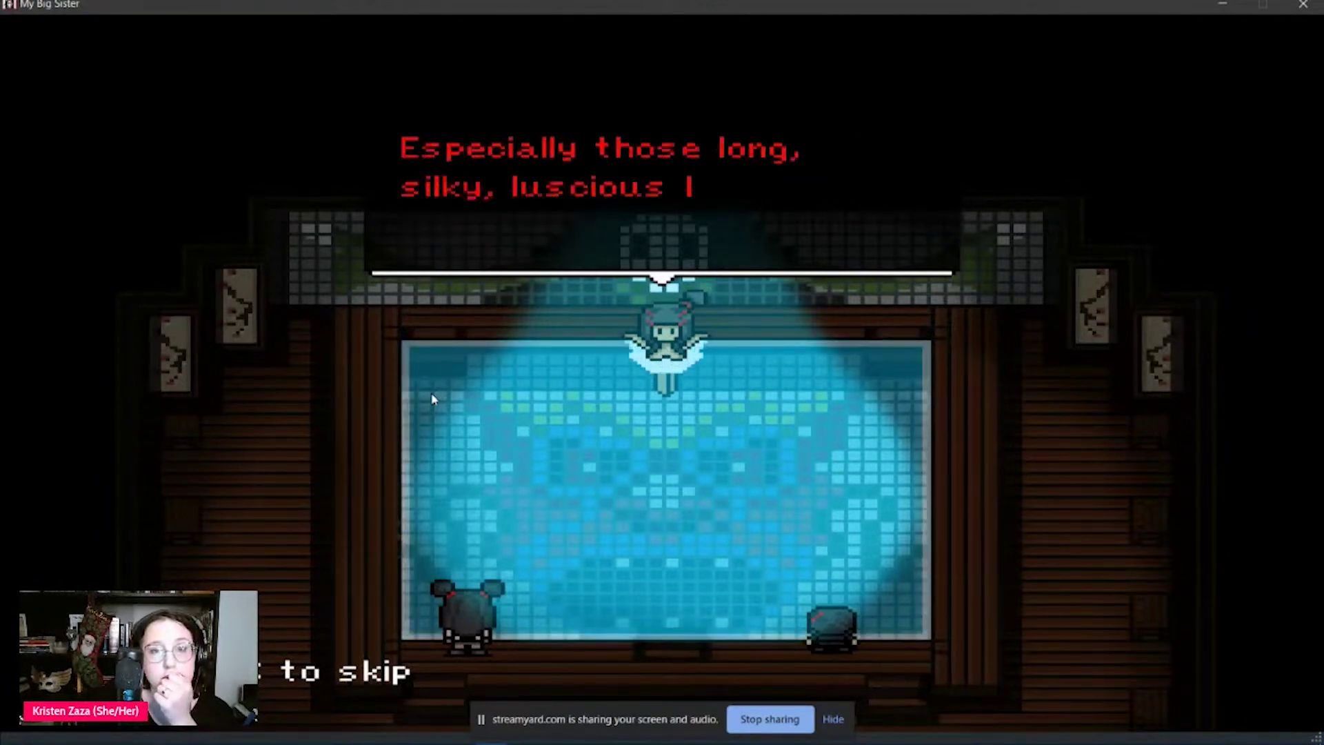
key("Return")
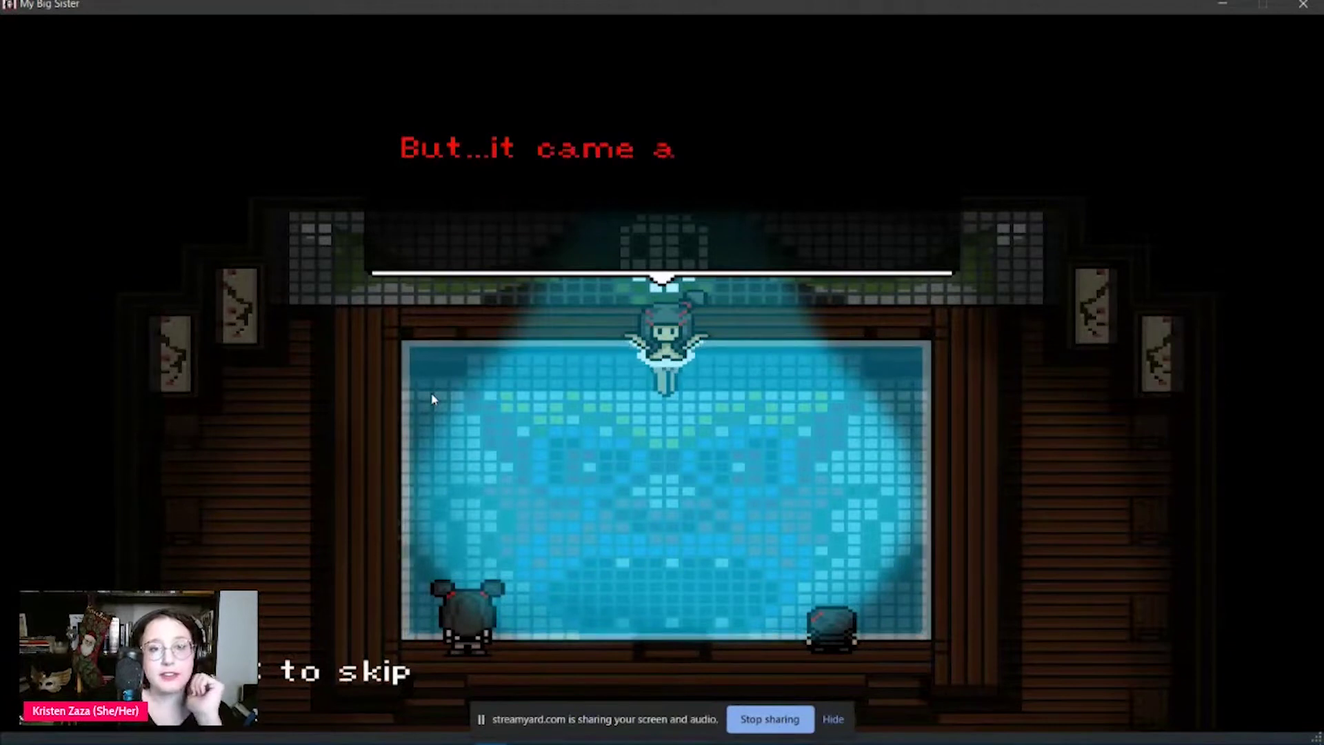
key("Return")
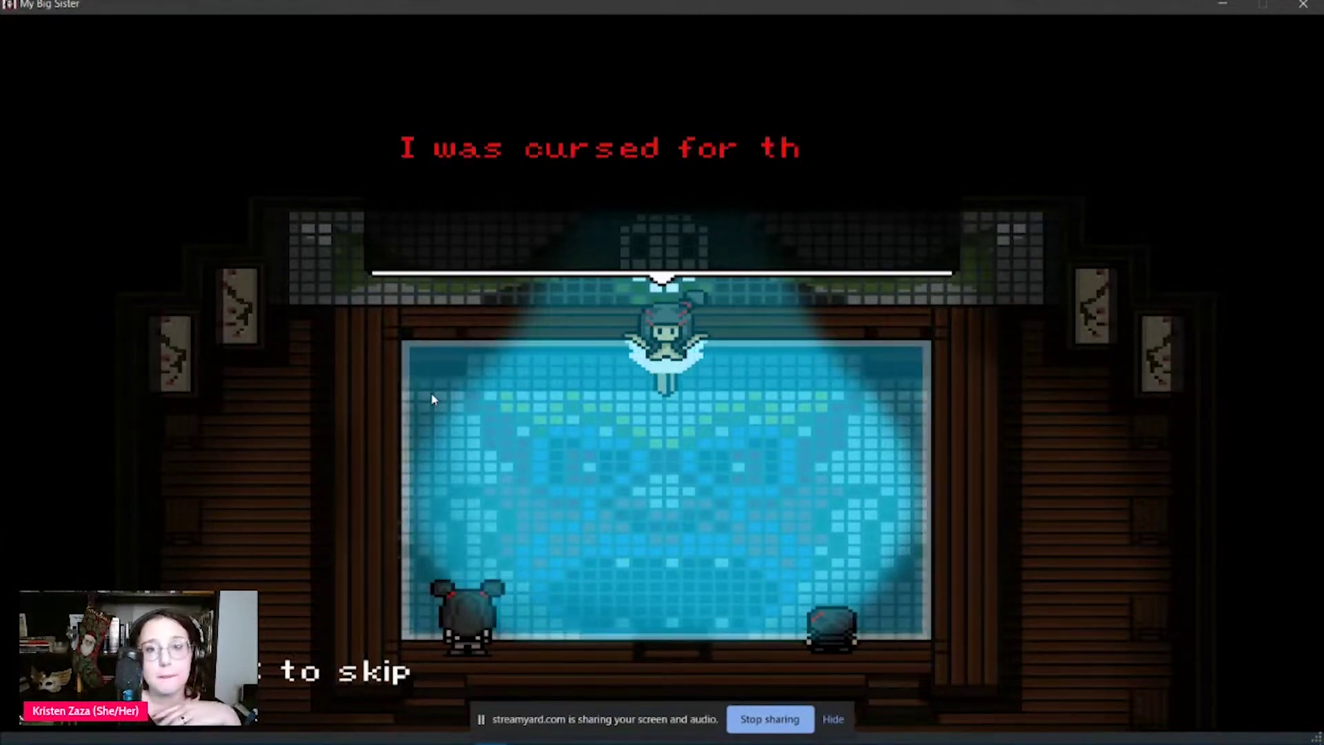
key("Return")
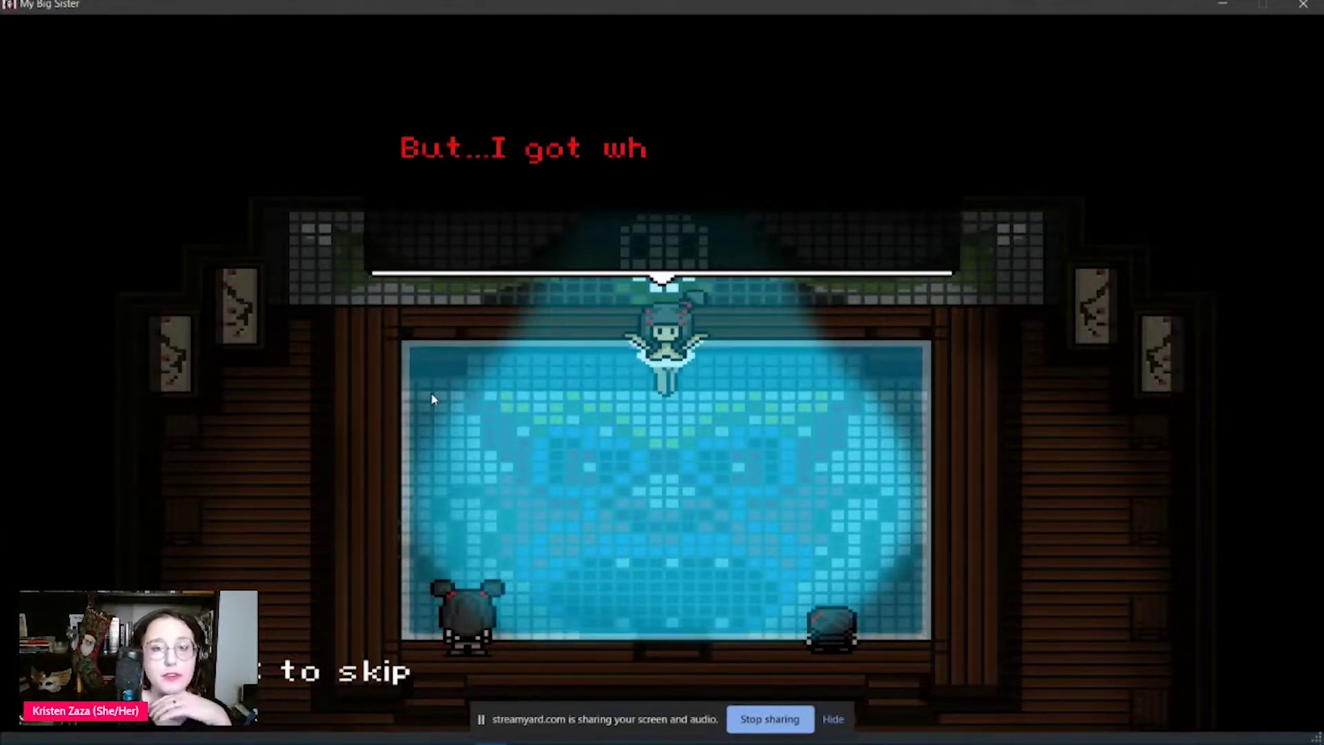
- Close the witch's final line so the dim restaurant scene loads
key("Return")
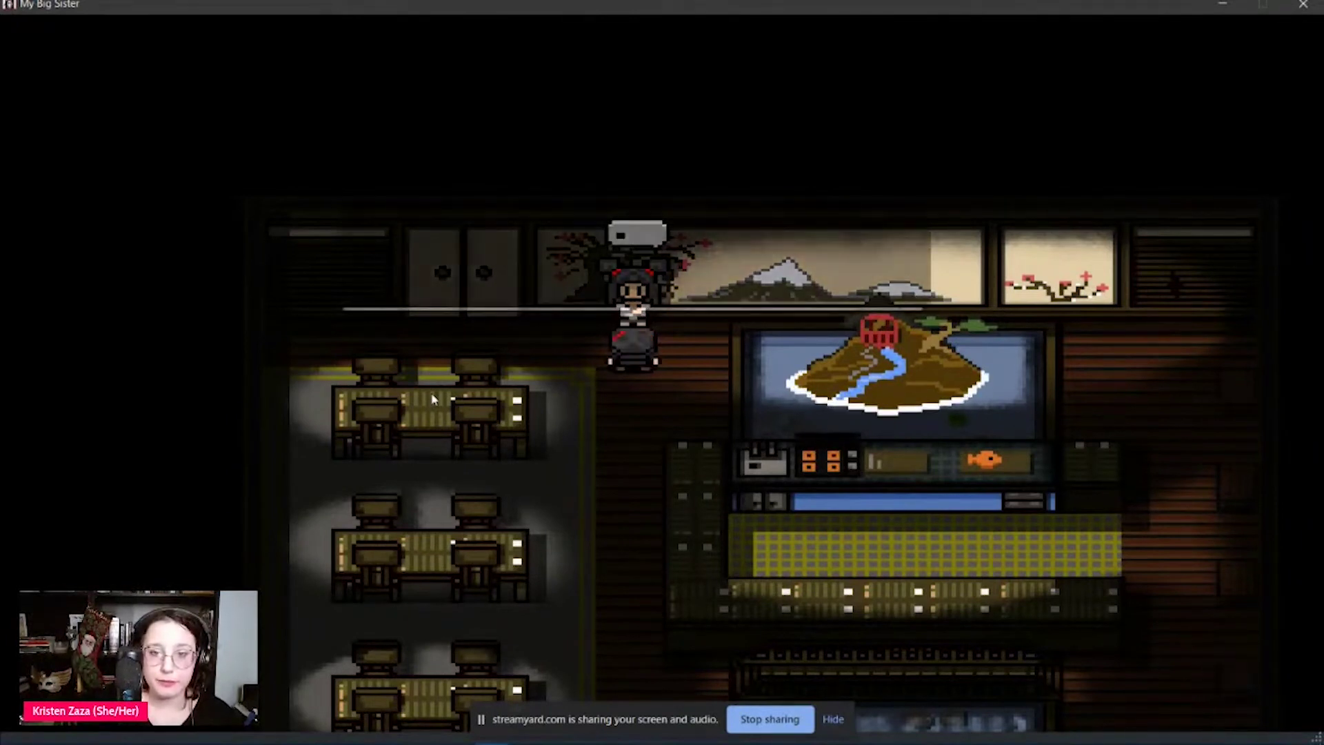
- Advance each line of the sisters' dining-room exchange until the conversation closes
key("Return")
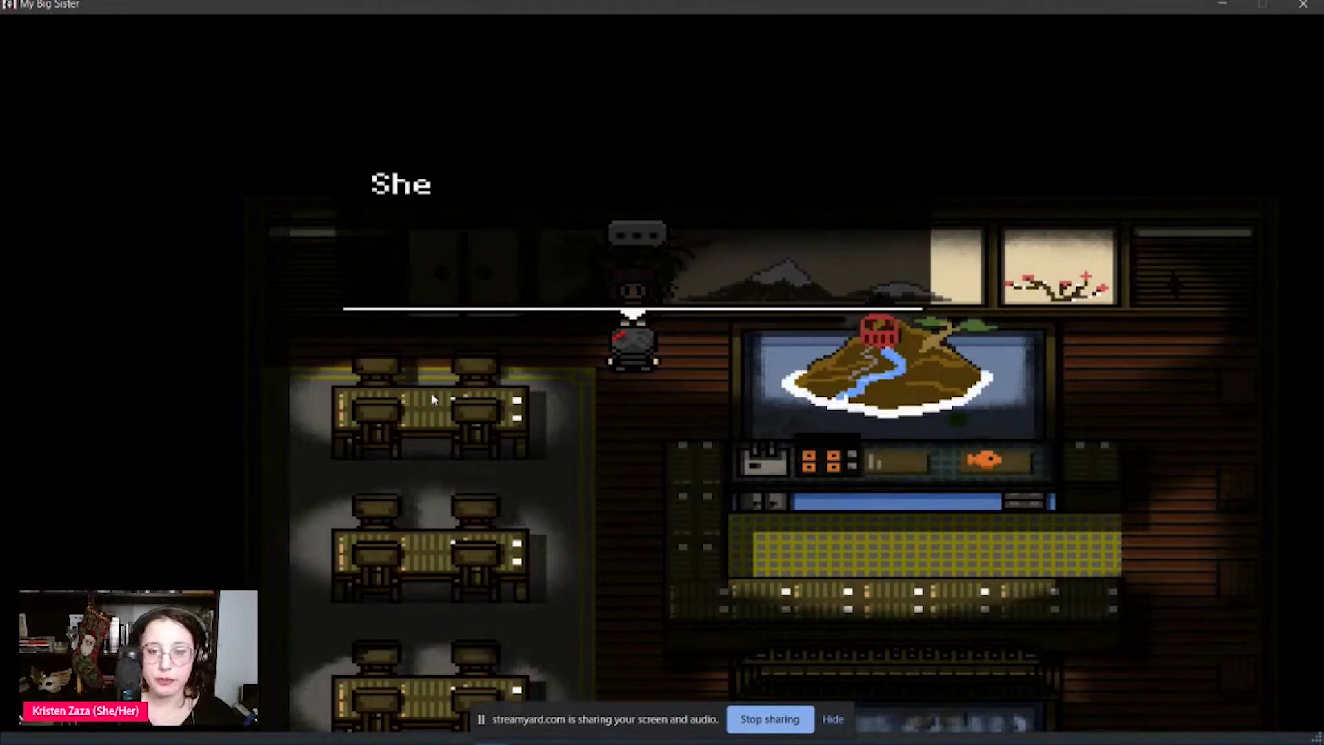
key("Return")
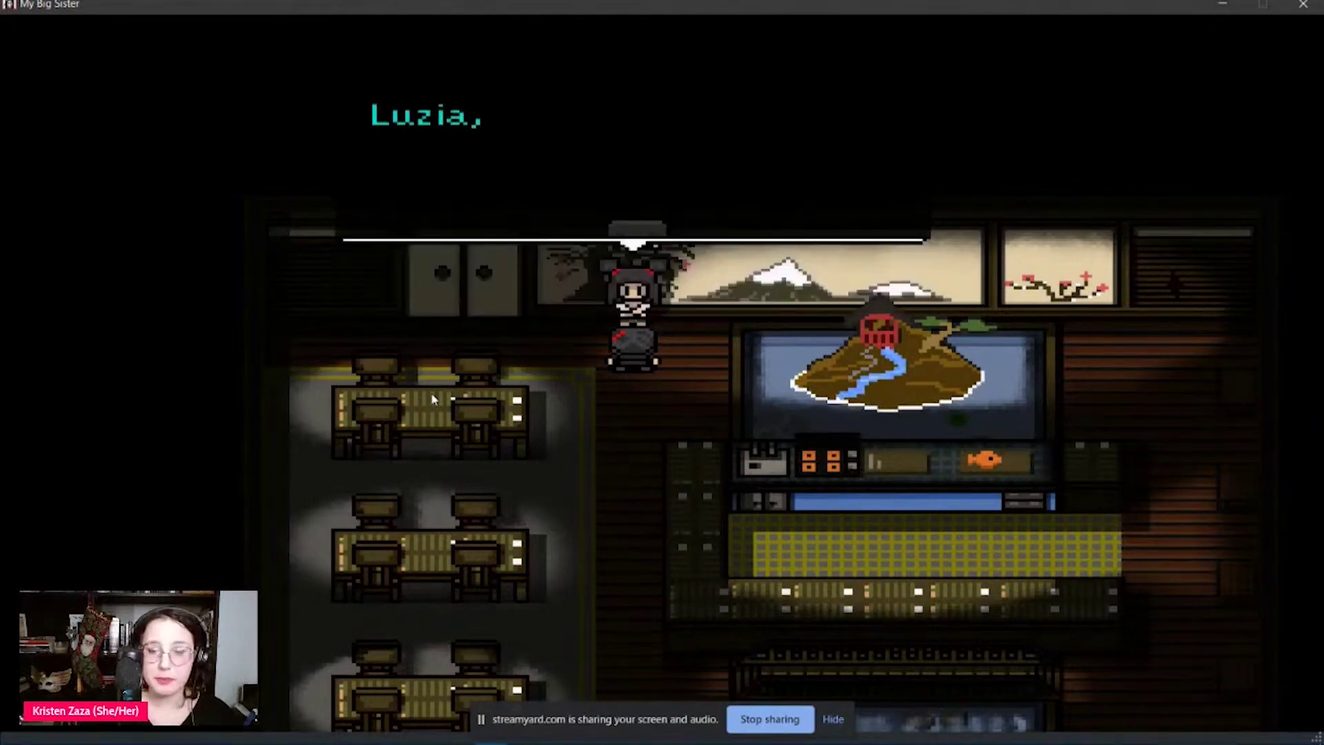
key("Return")
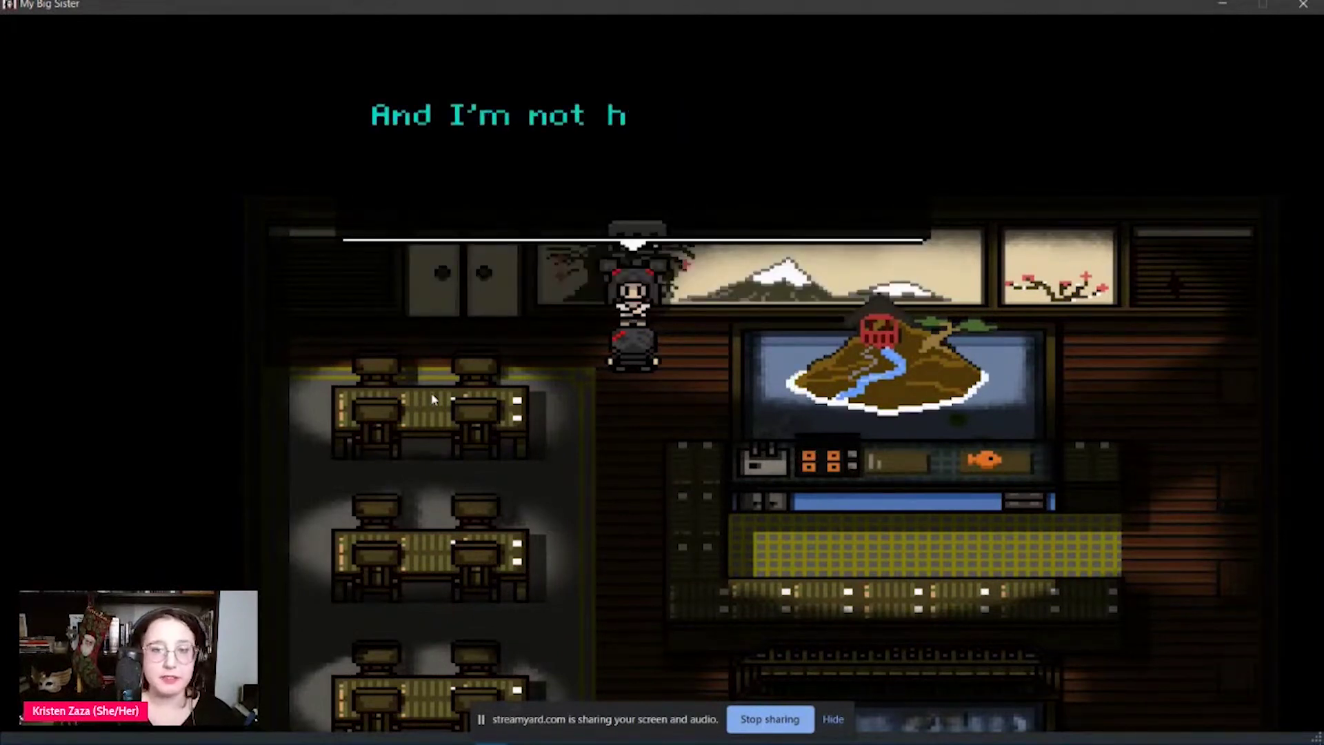
key("Return")
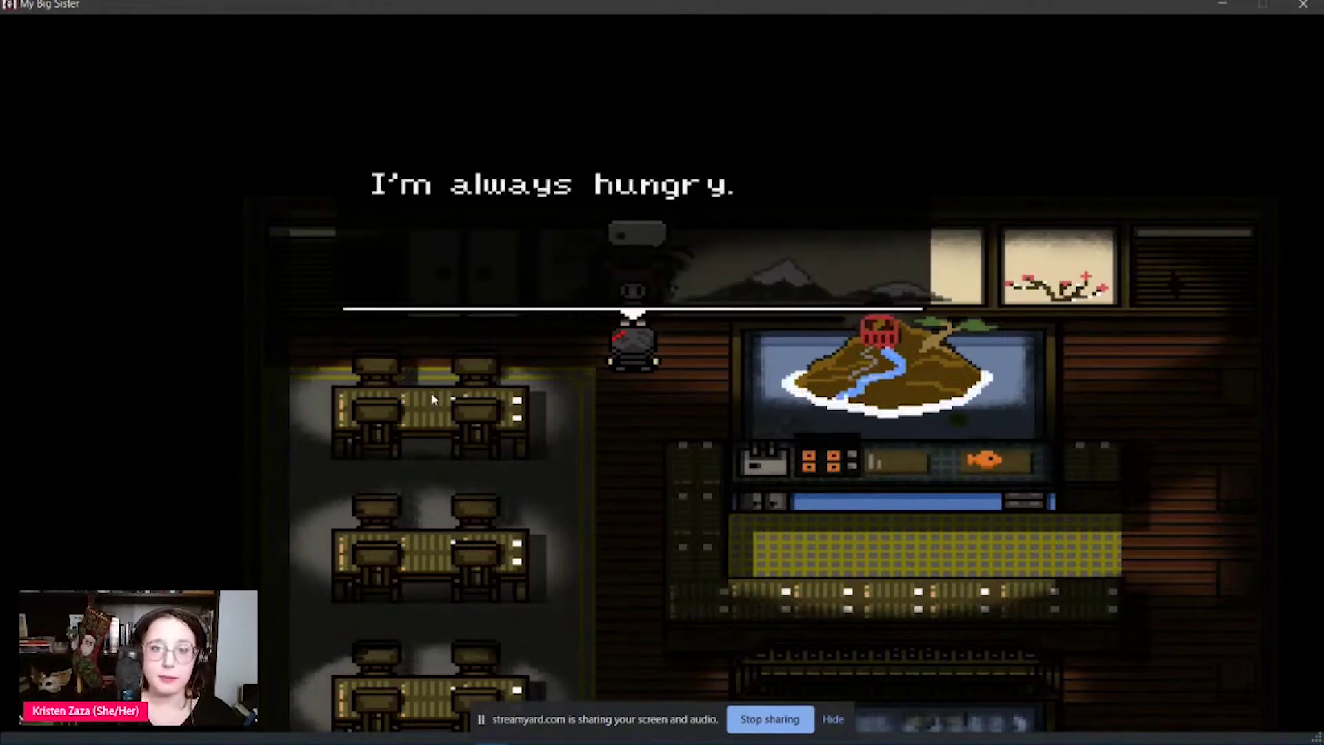
key("Return")
key("Return")
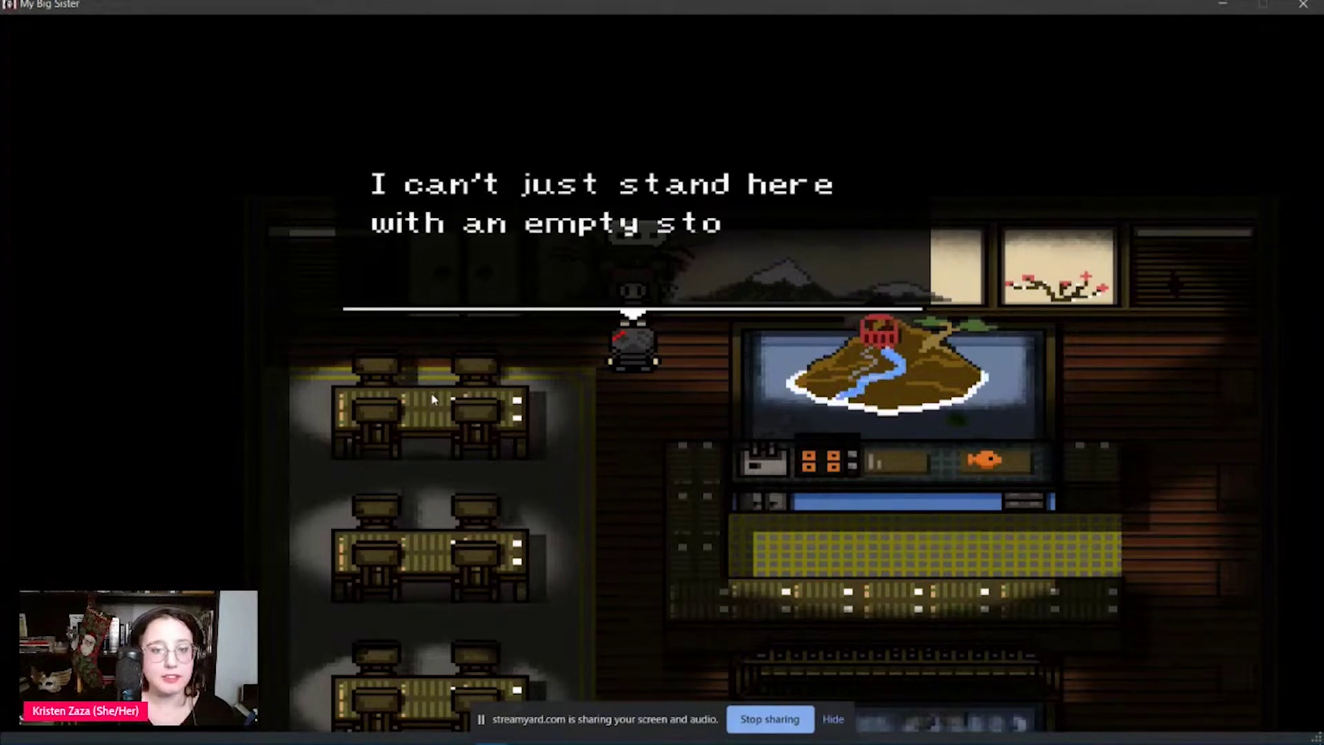
key("Return")
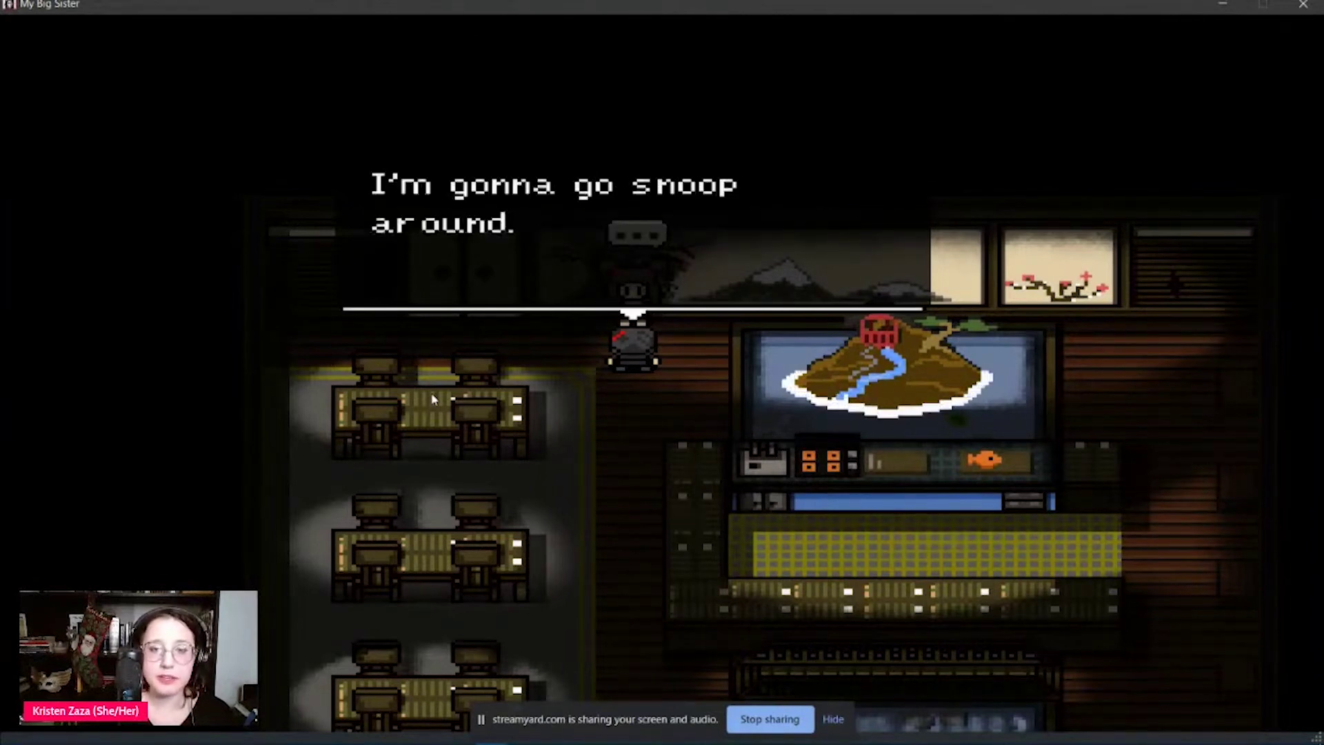
key("Return")
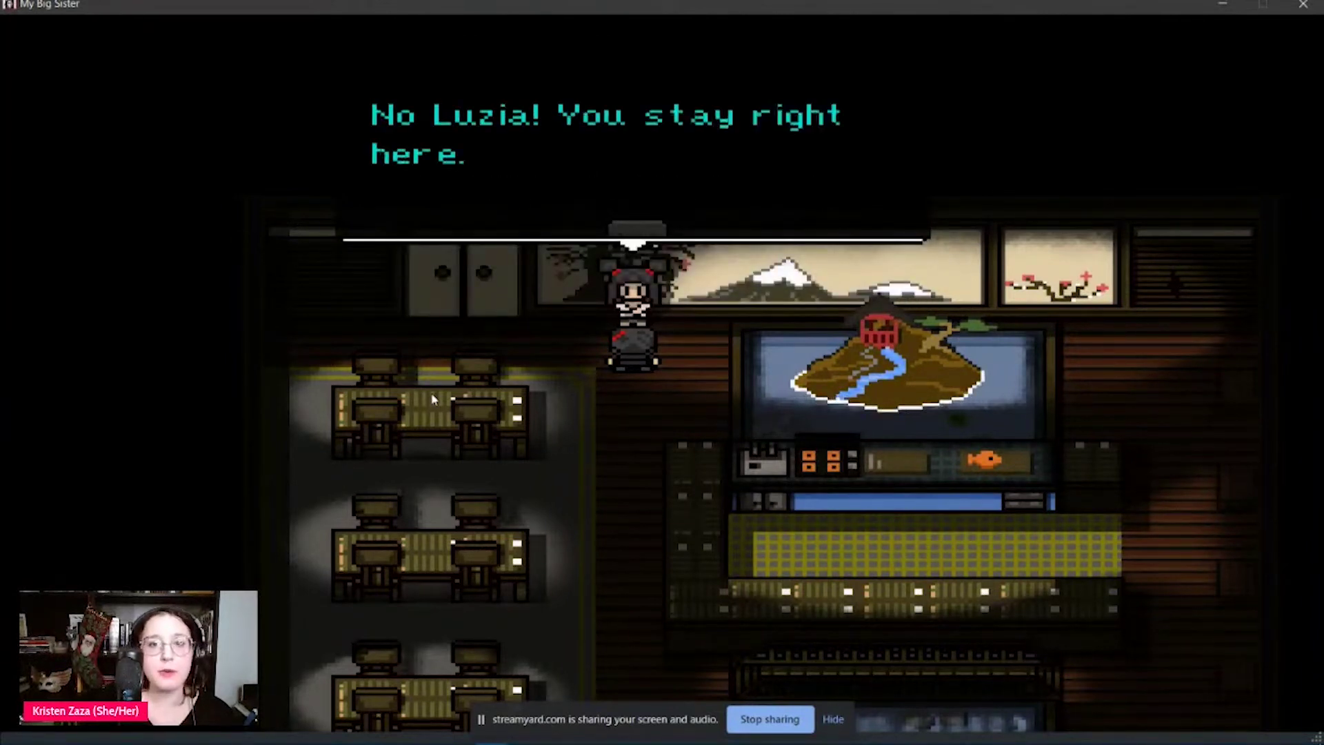
key("Return")
key("Return")
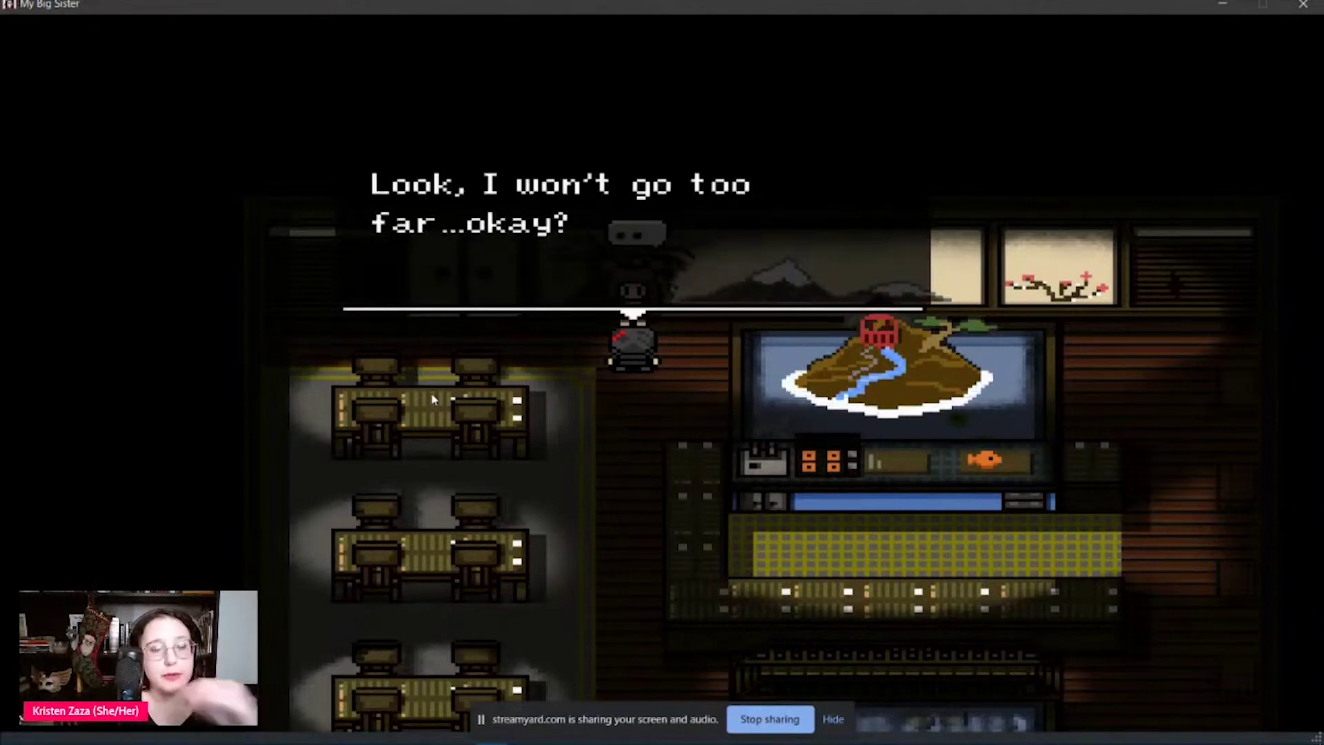
key("Return")
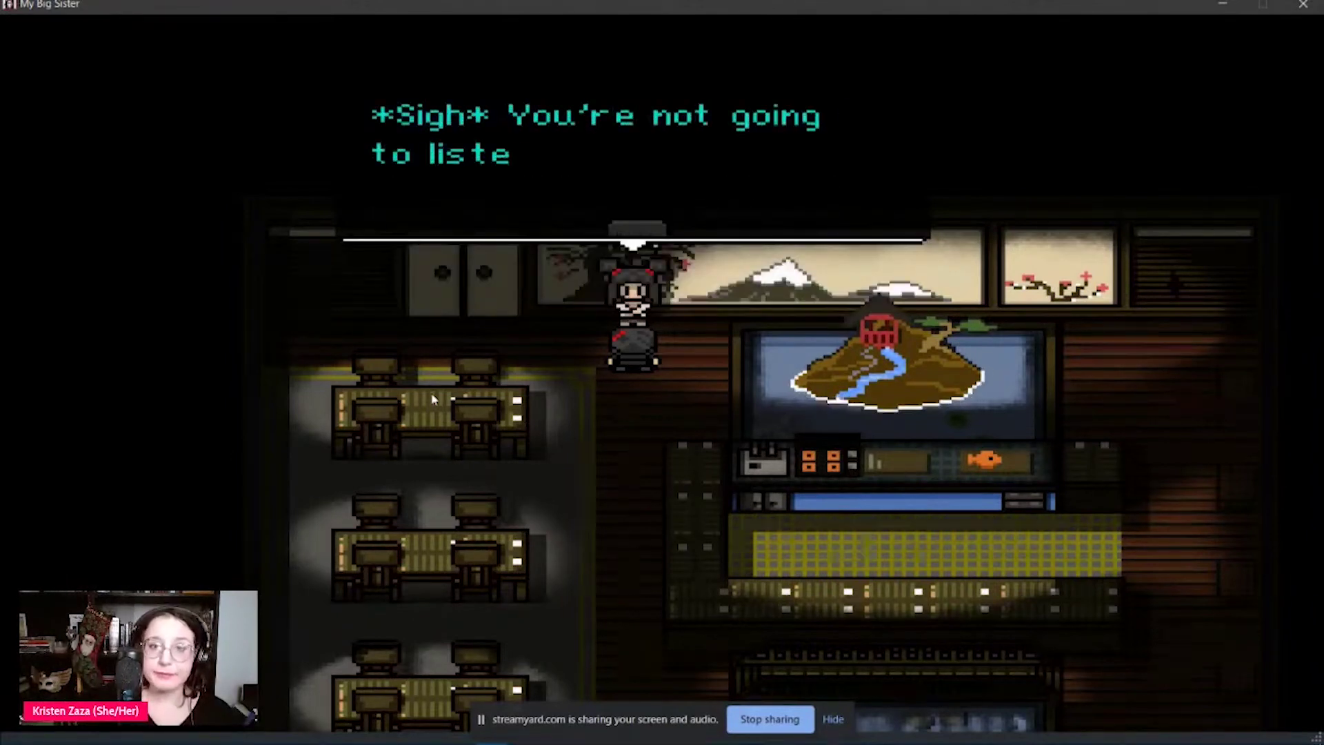
key("Return")
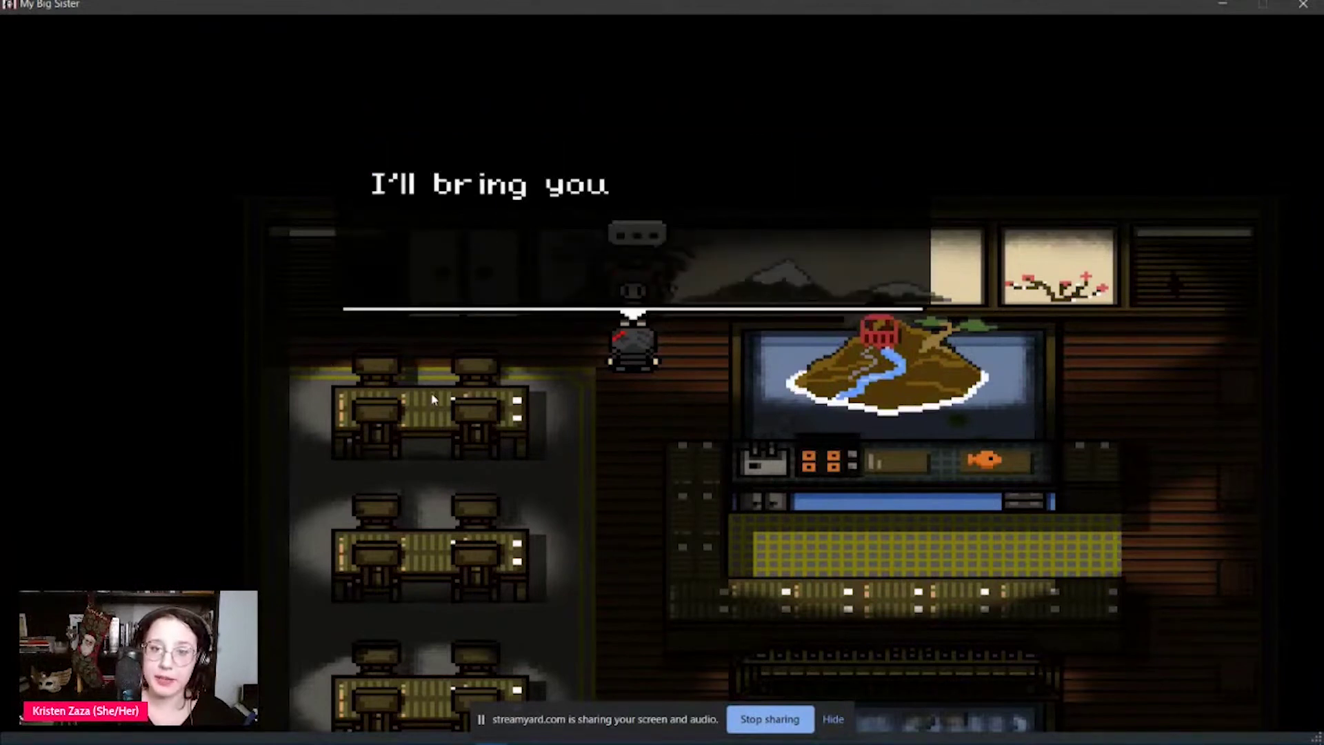
key("Return")
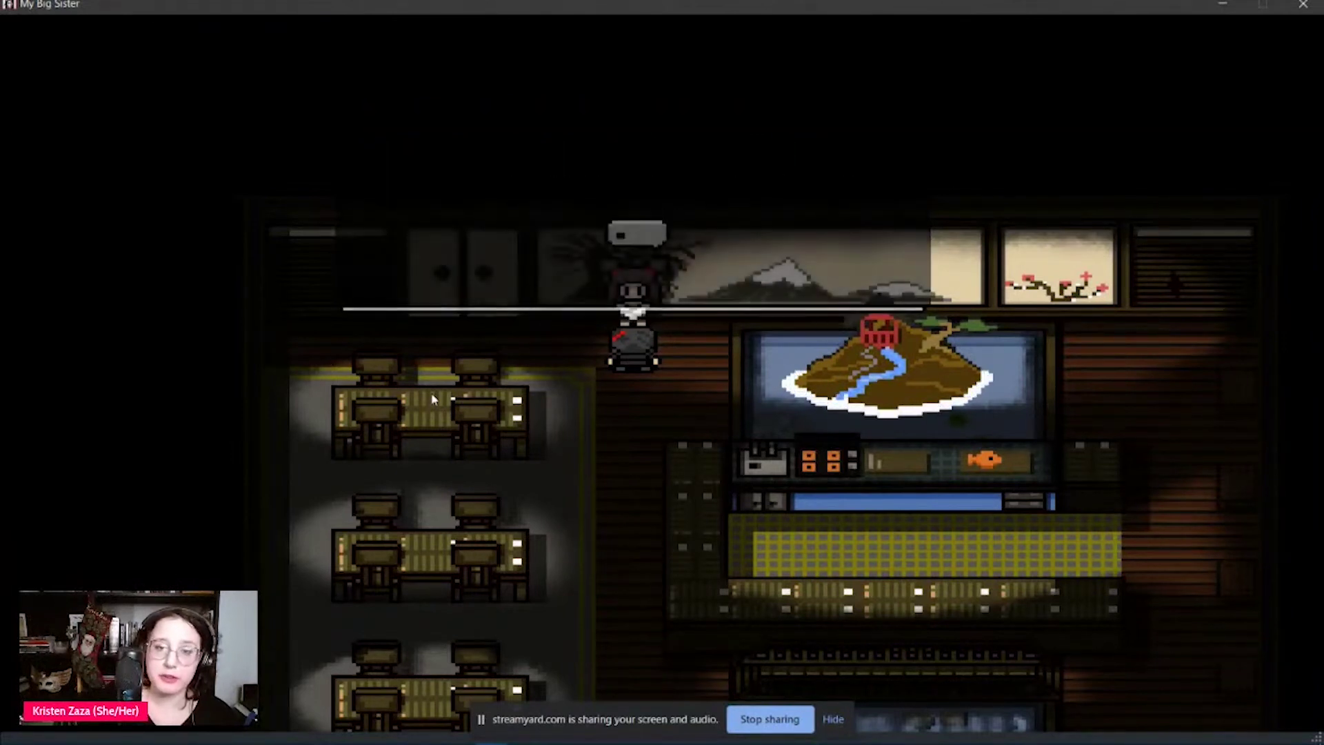
- Walk Luzia down through the dining room to the SP save point
key("Down")
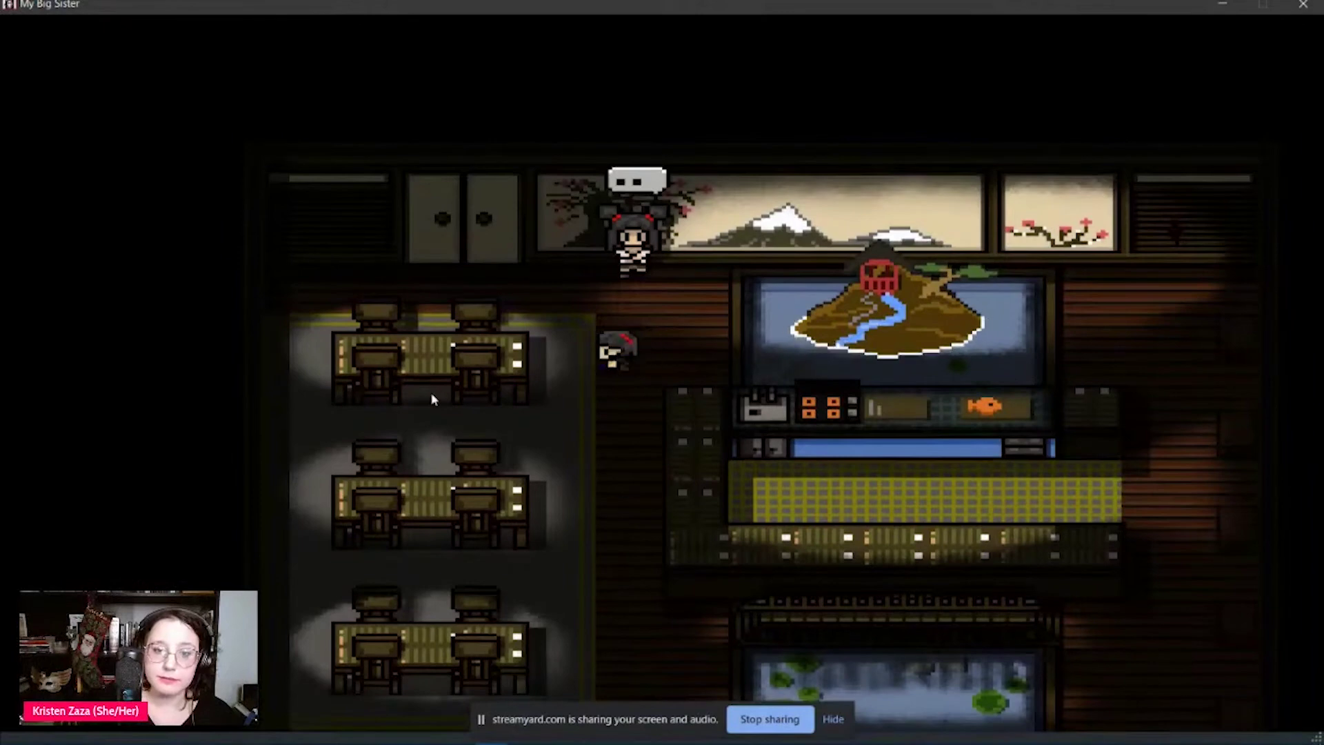
key("Down")
key("Down")
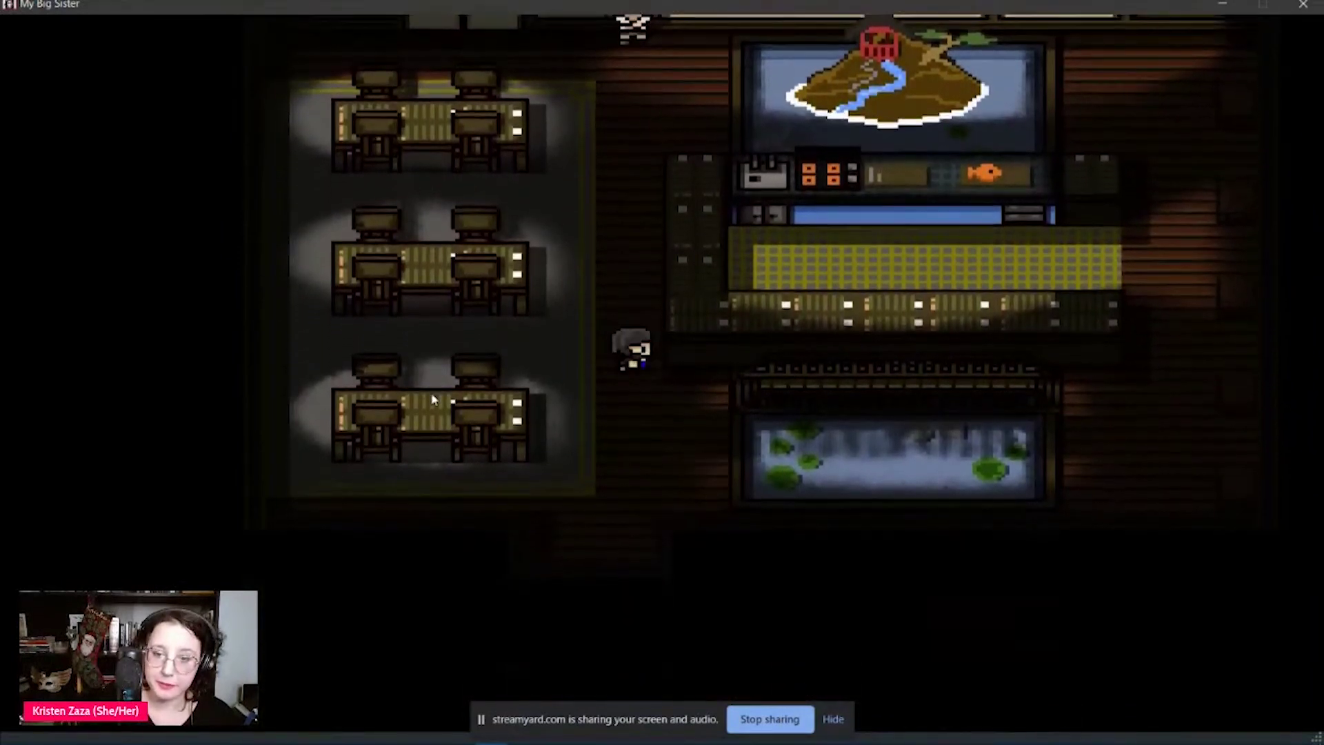
key("Down")
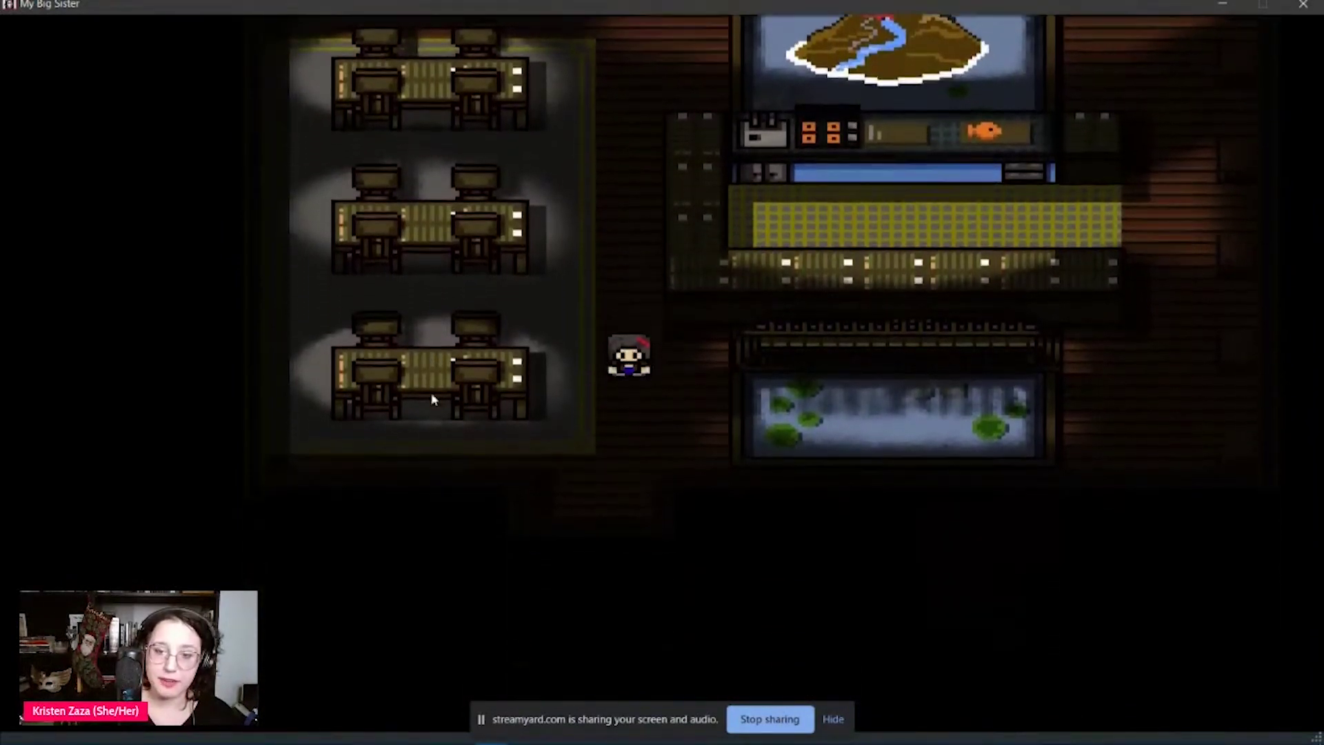
key("Left")
key("Down")
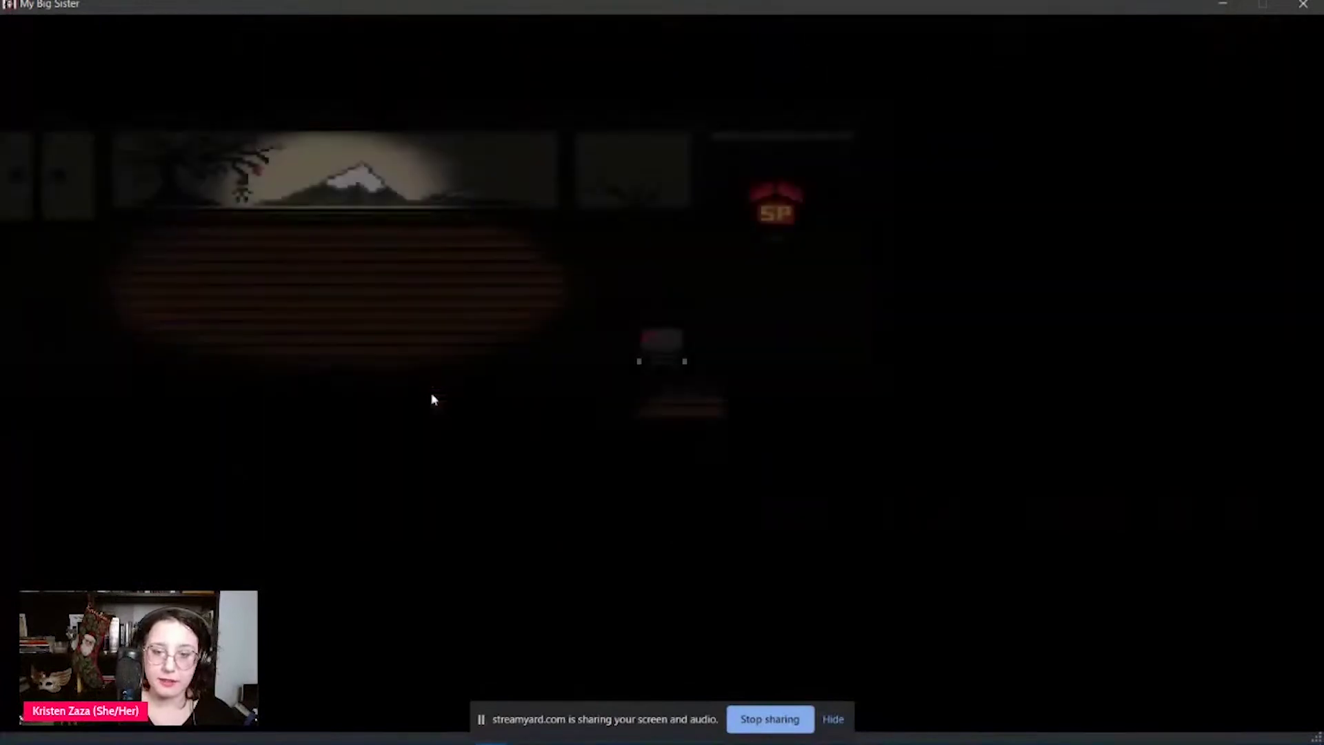
key("Right")
key("Up")
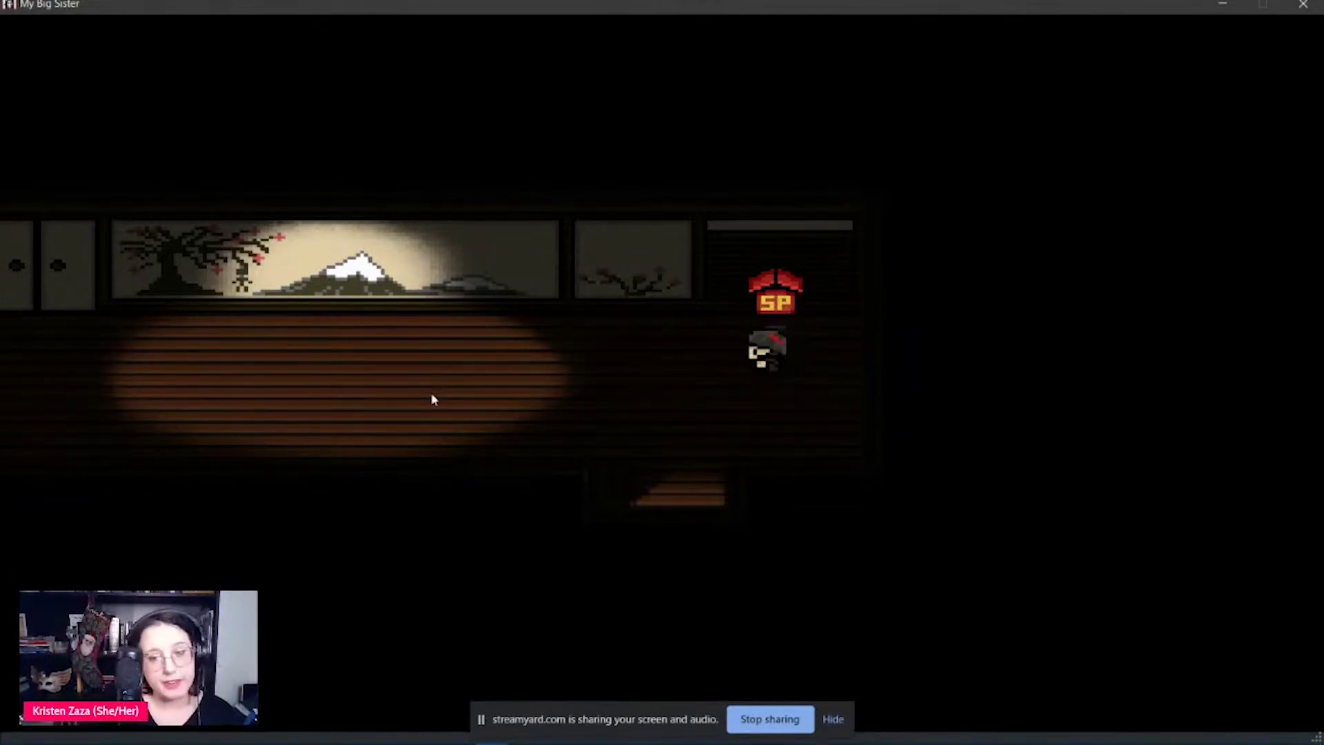
- Walk Luzia left along the hallway and through the door into the locker room
key("Left")
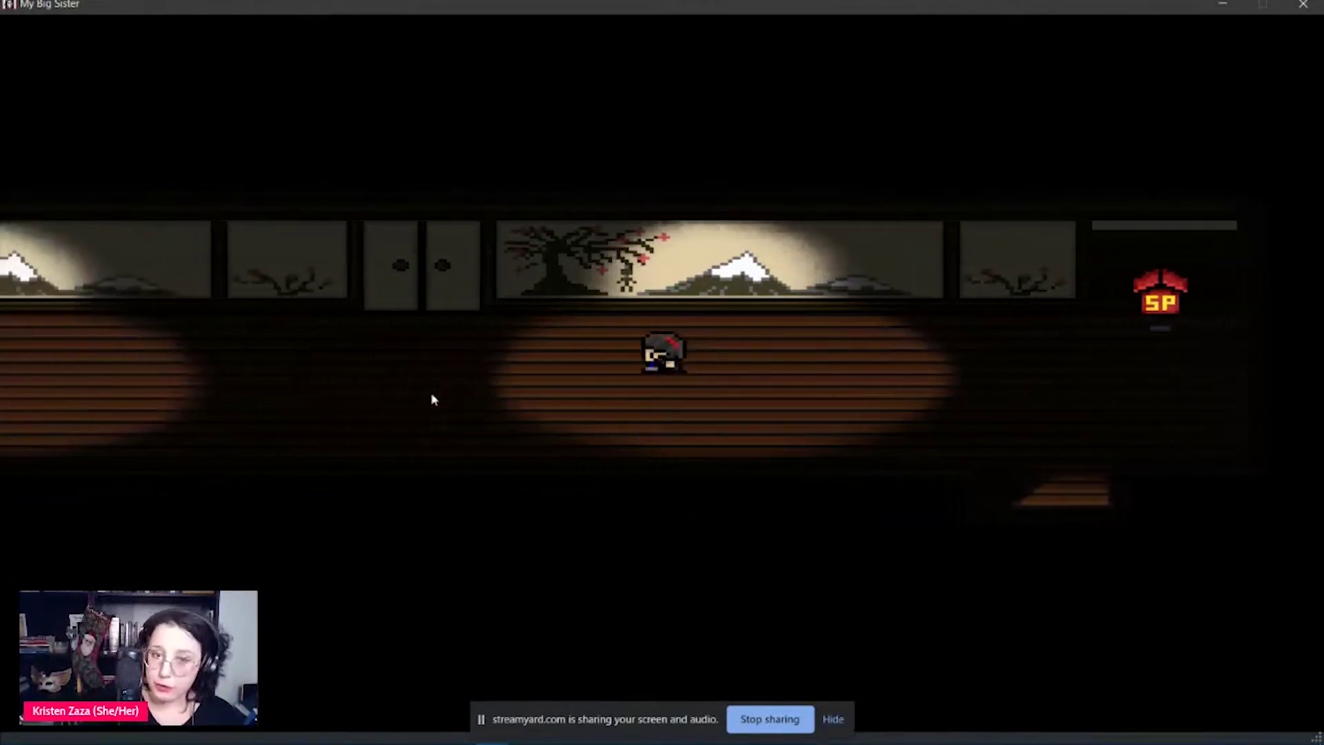
key("Up")
key("Right")
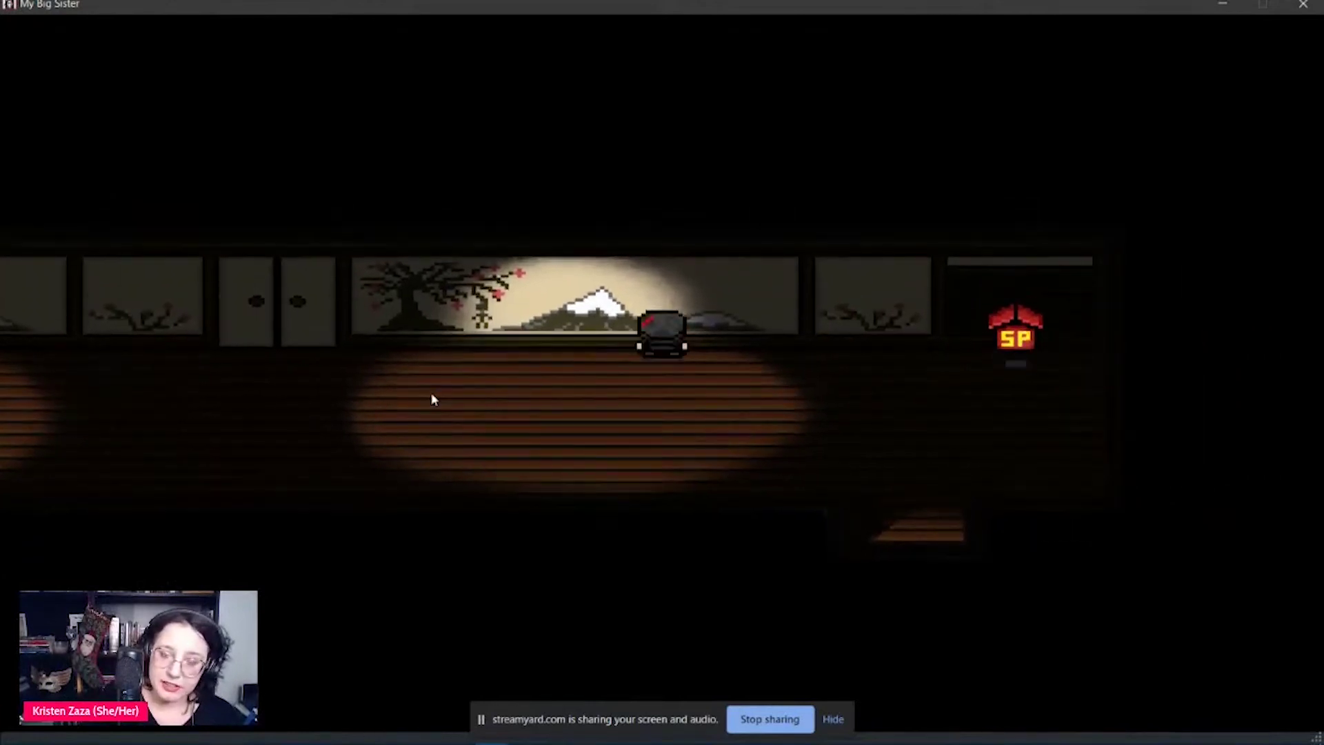
key("Left")
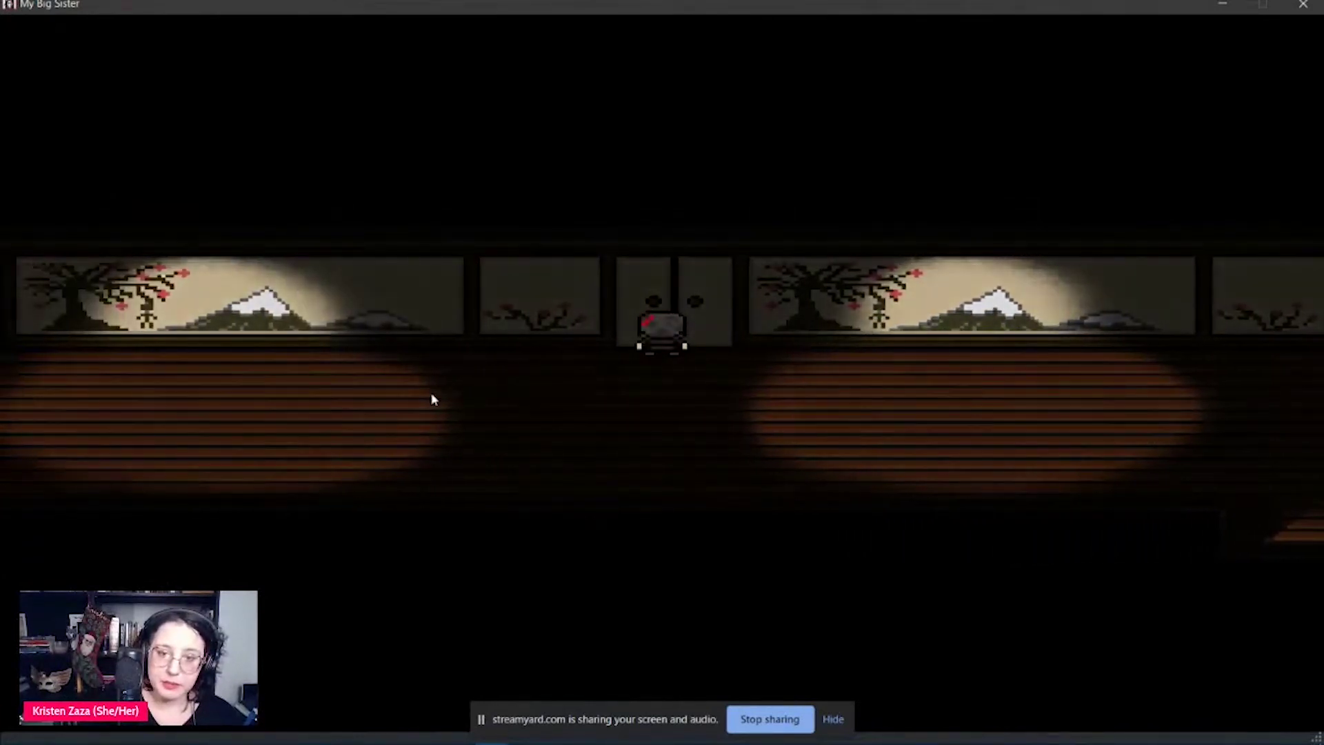
key("Up")
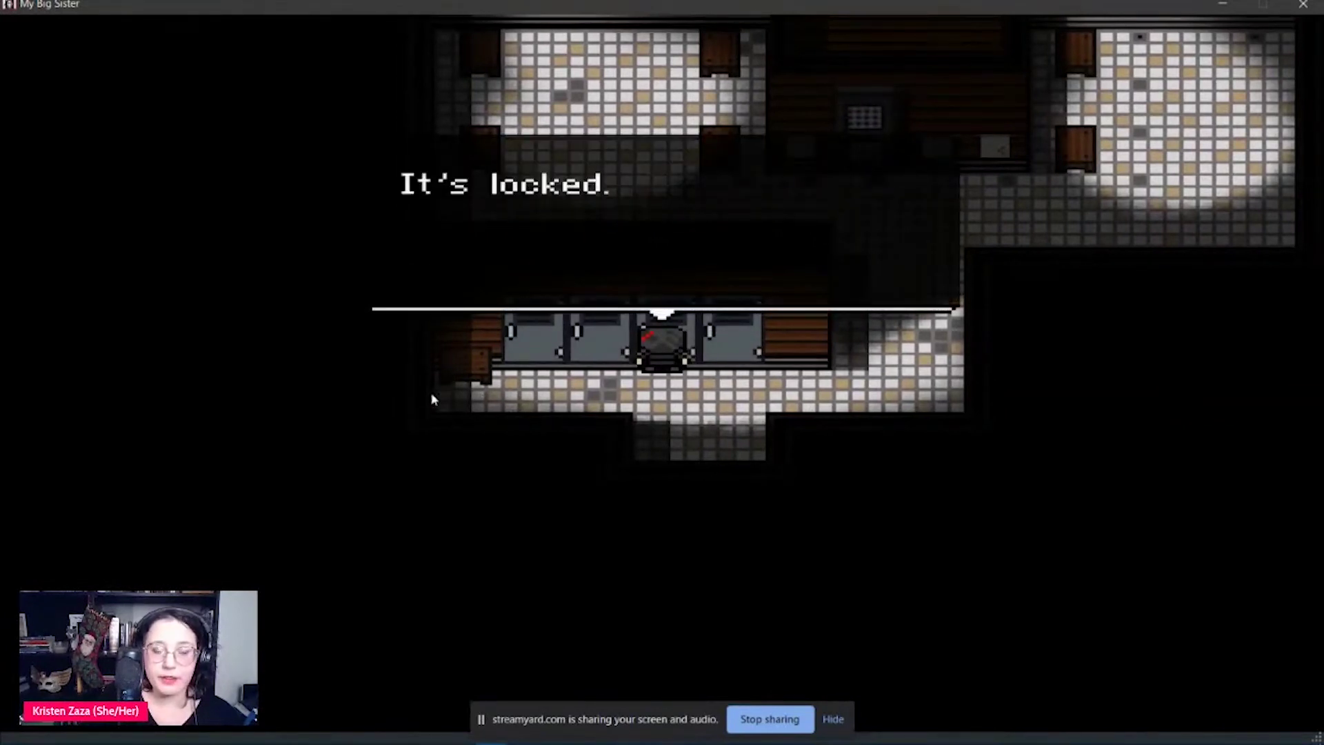
- Try several lockers, dismissing each 'It's locked.' message
key("Return")
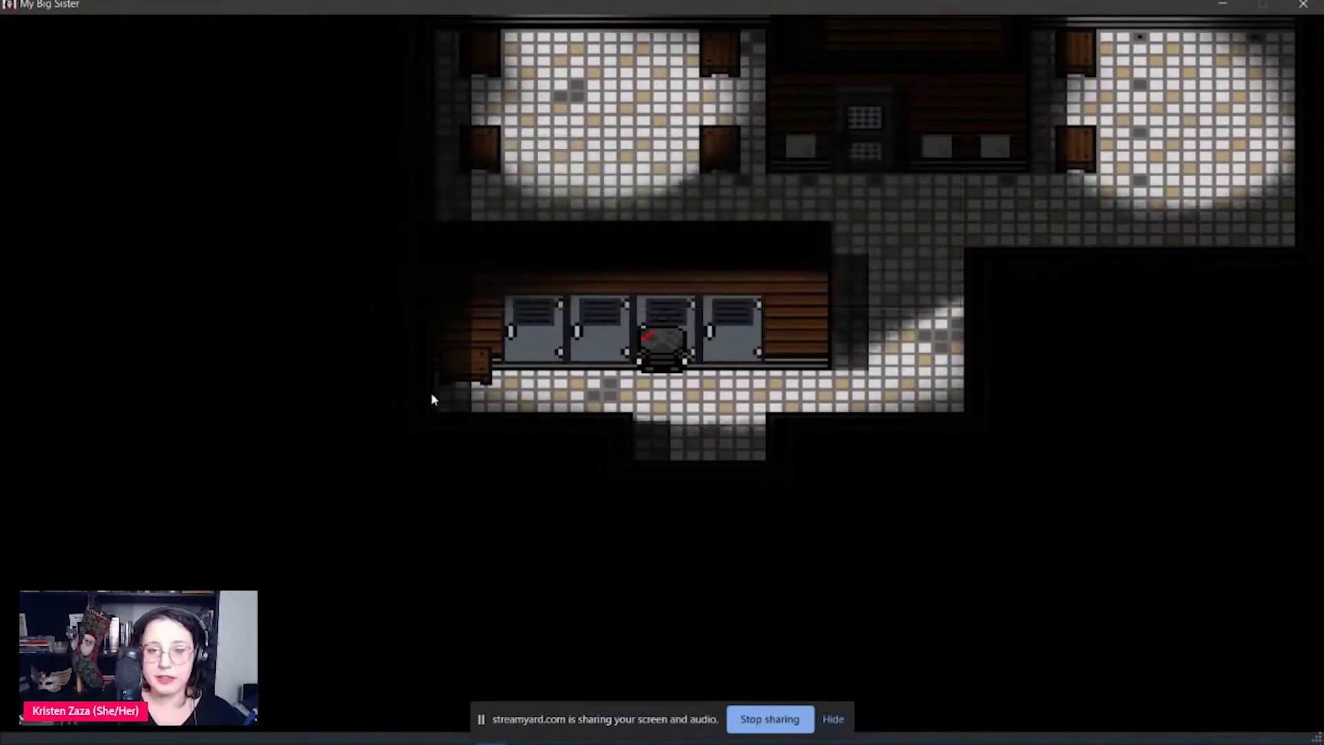
key("Right")
key("Return")
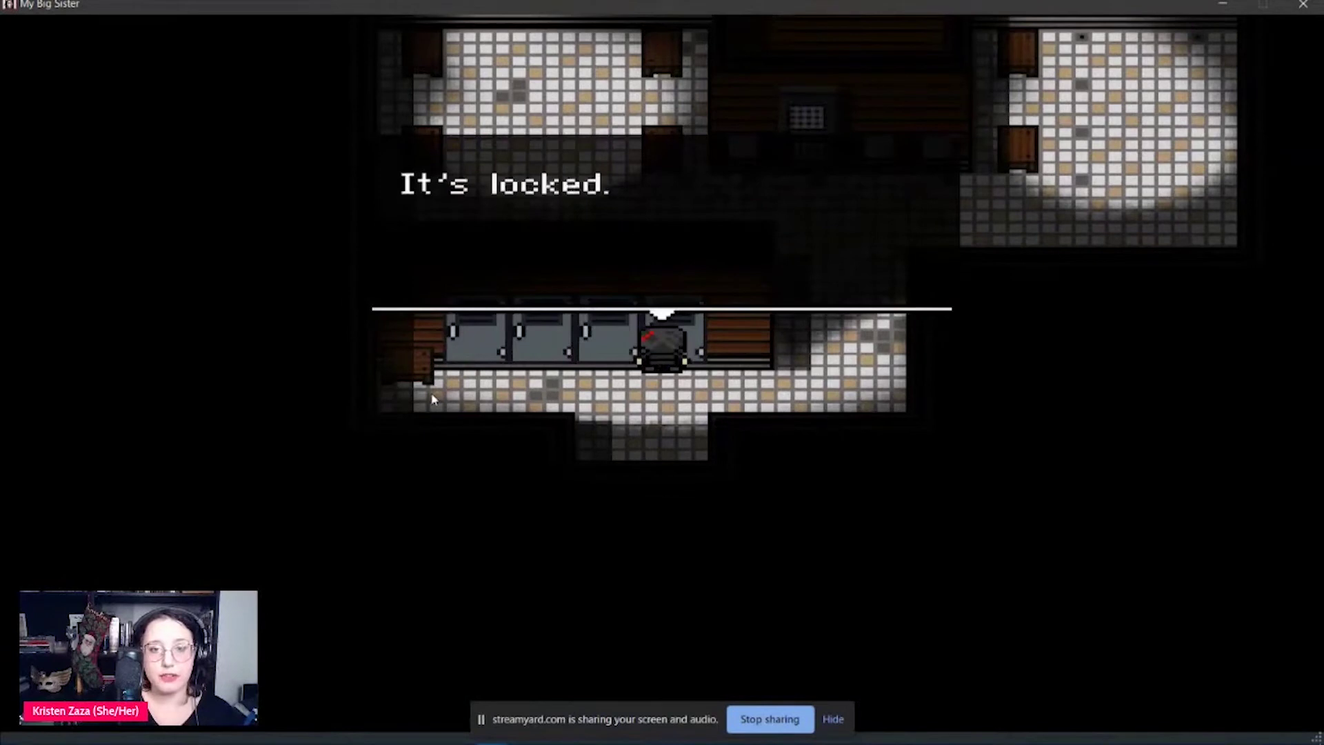
key("Return")
key("Left")
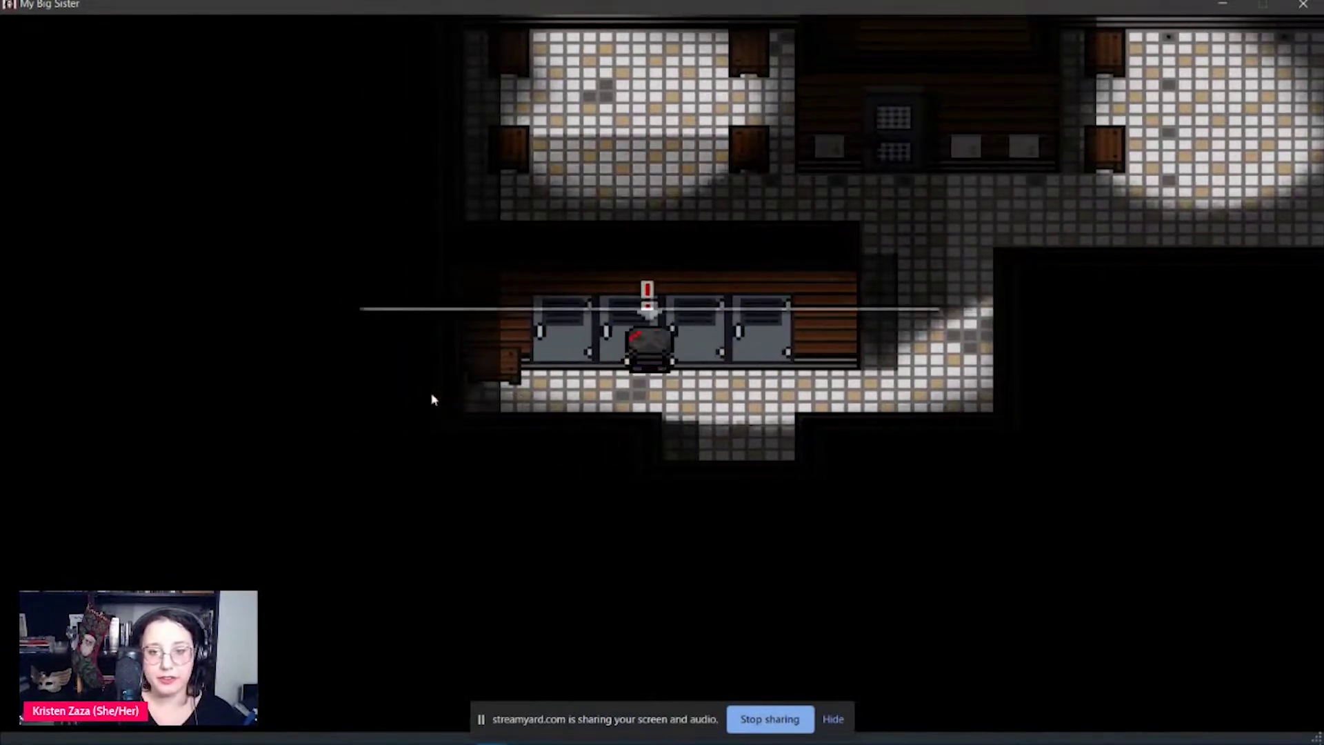
key("Return")
key("Return")
key("Left")
key("Return")
key("Return")
key("Return")
key("Return")
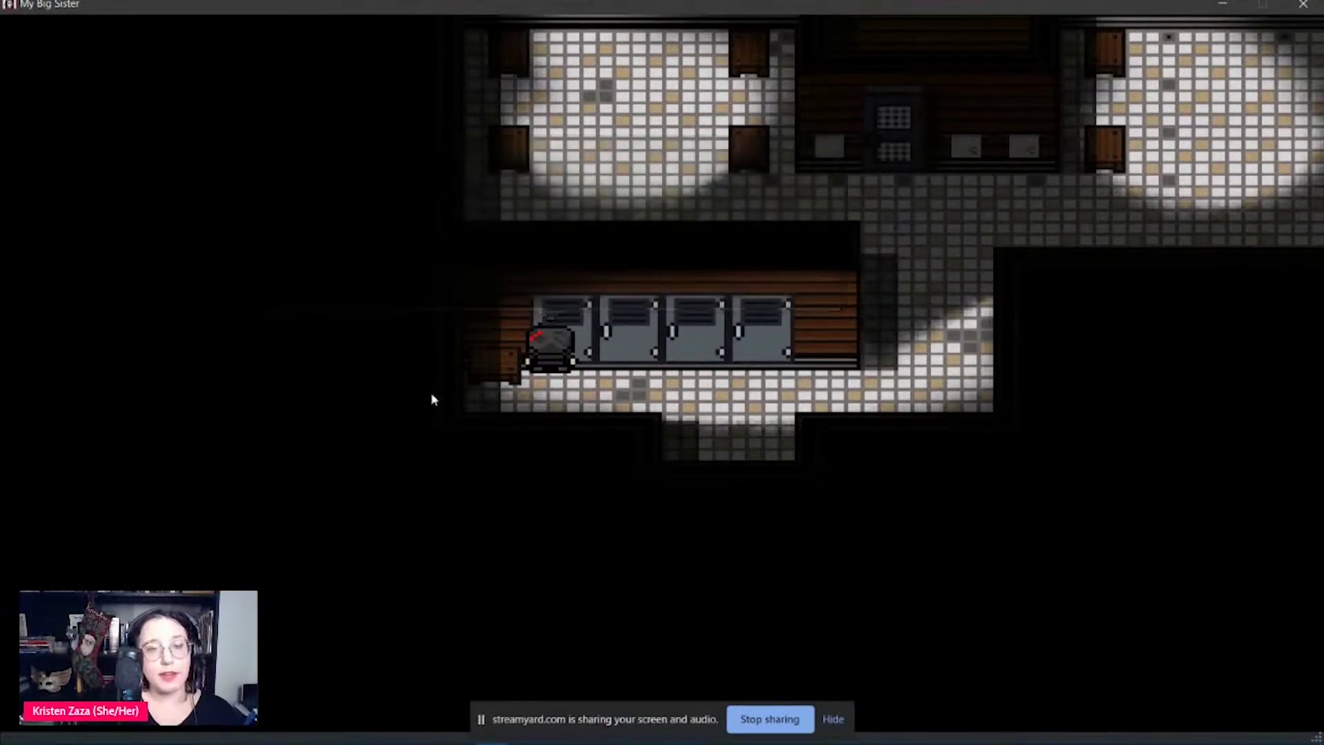
- Walk along the lockers, then head right and up into the corridor
key("Right")
key("Left")
key("Right")
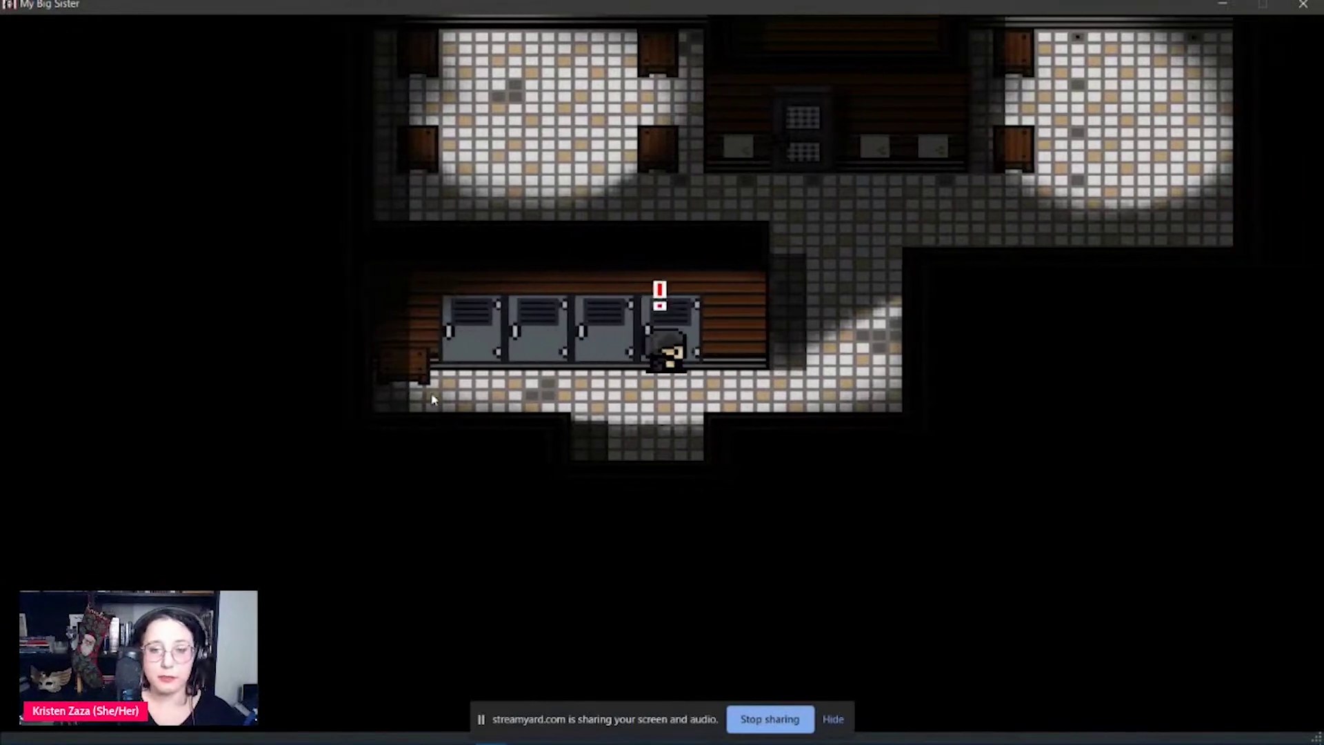
key("Up")
key("Up")
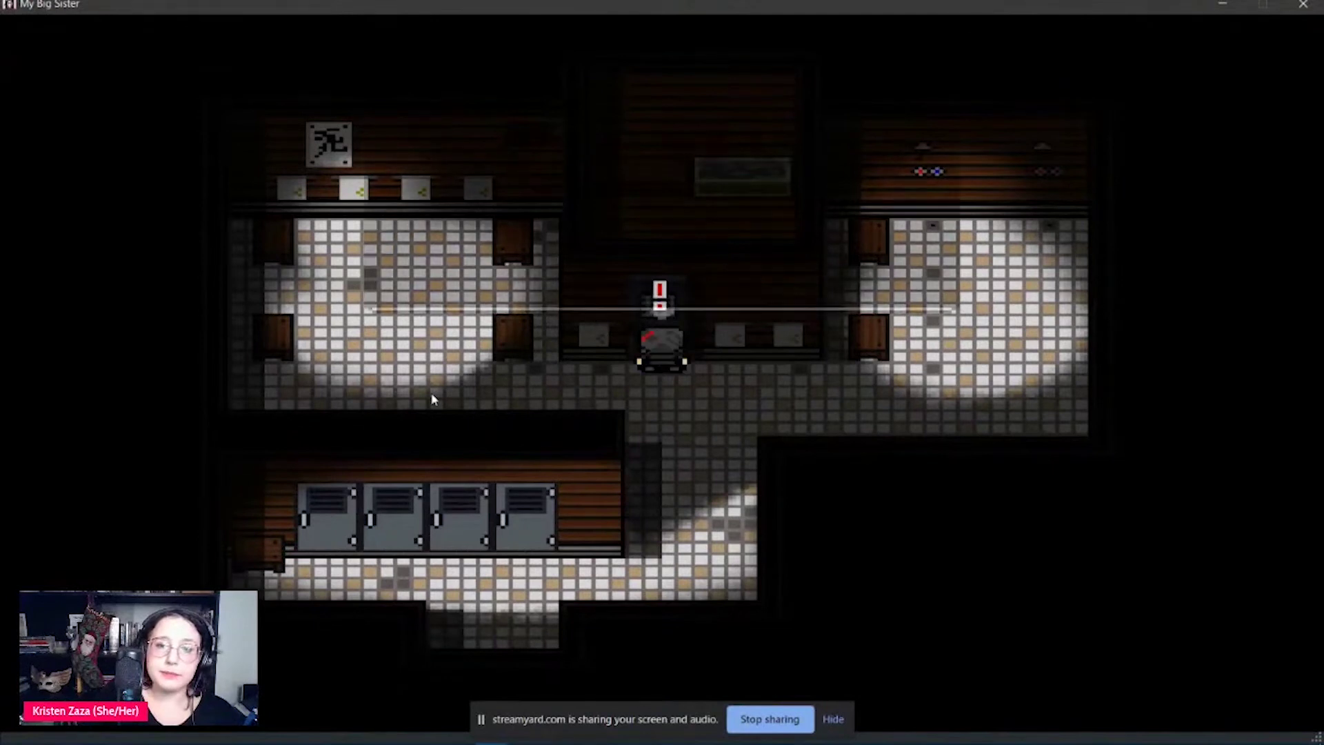
- Read the sauna and temperature gauge messages and inspect the sauna room's shower
key("z")
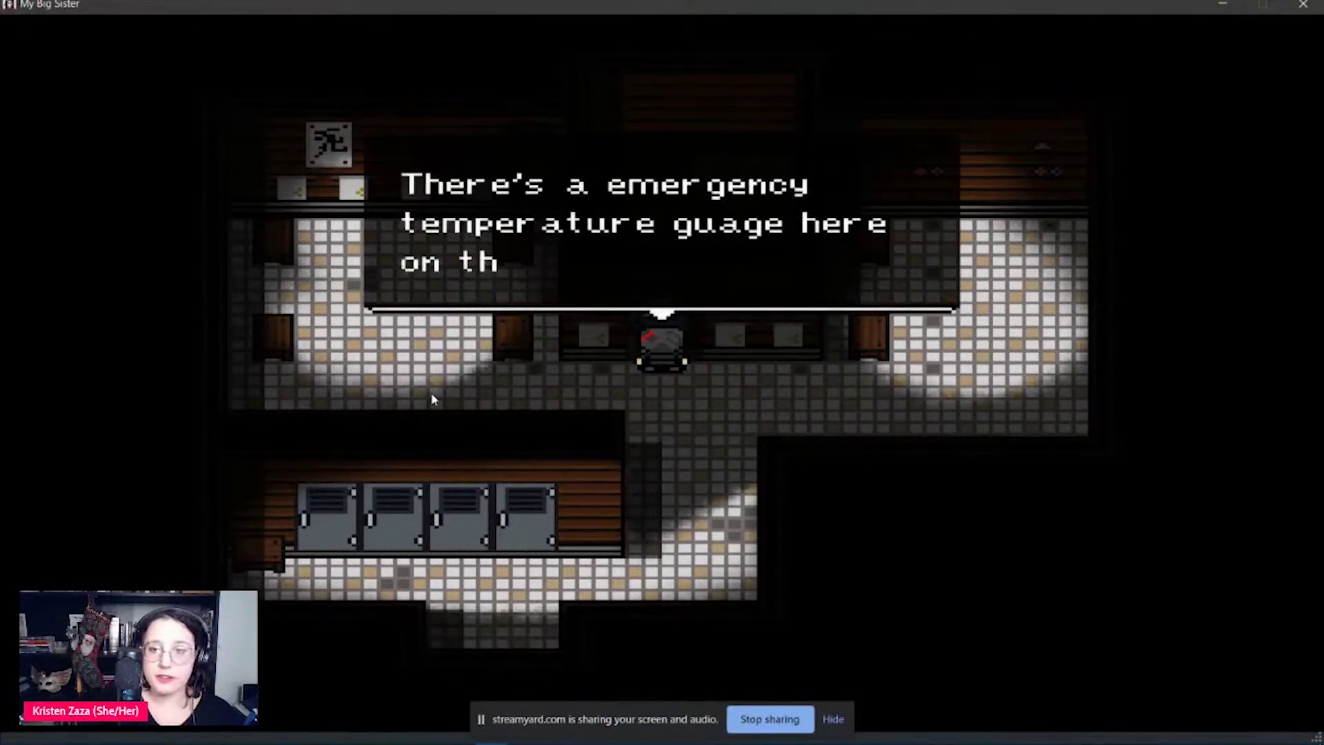
key("z")
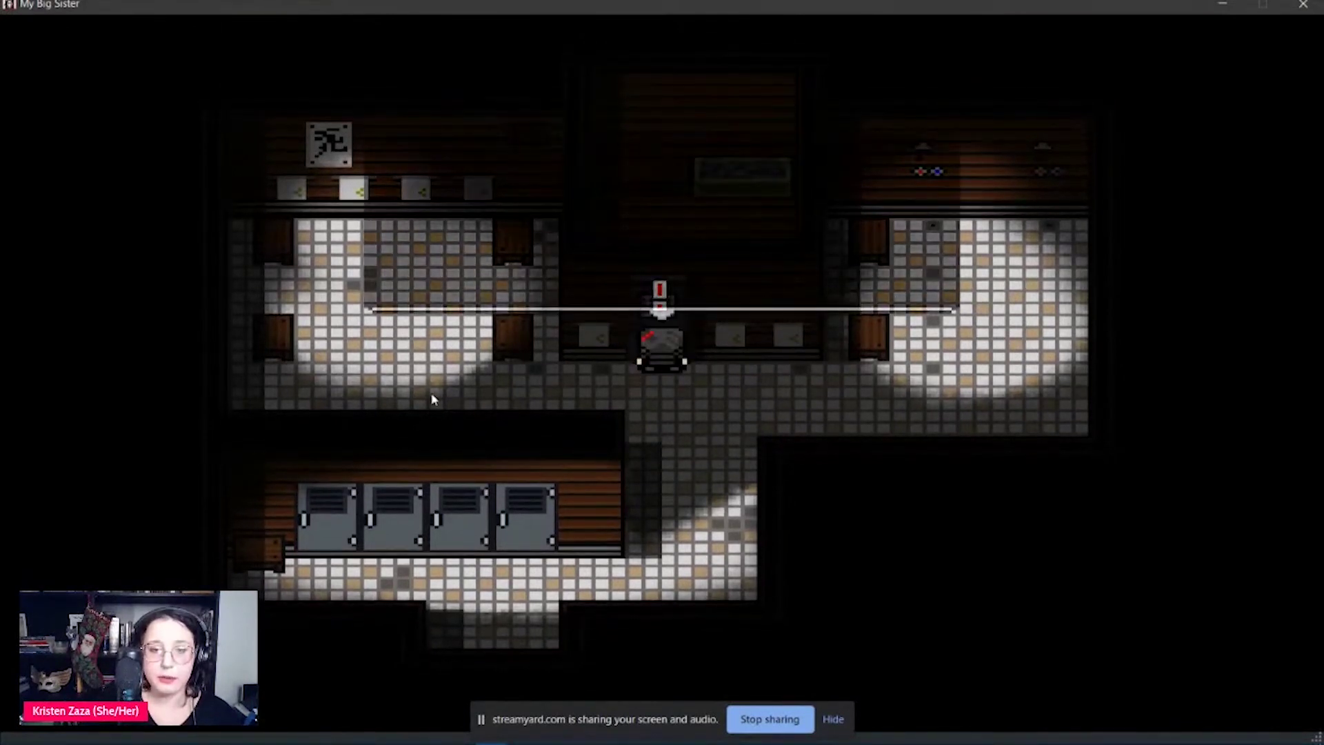
key("z")
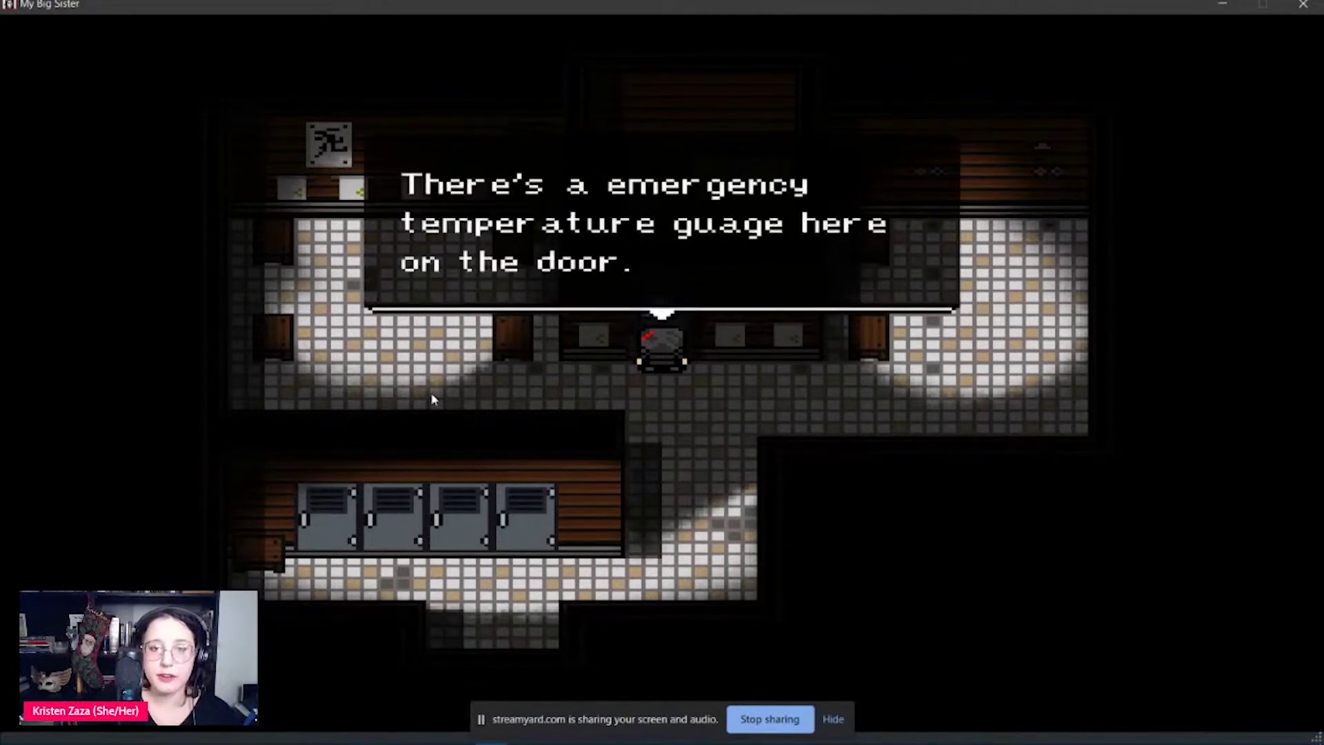
key("z")
key("Right")
key("Right")
key("Right")
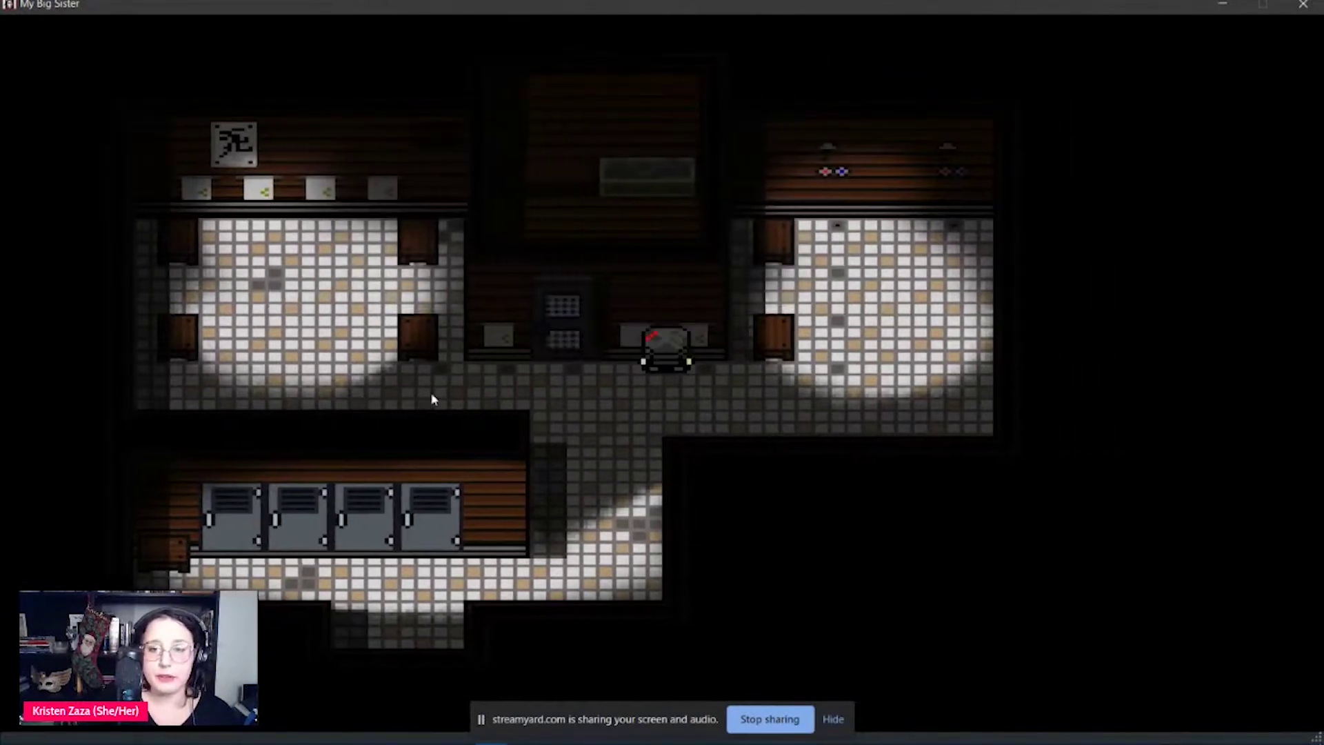
key("Right")
key("Up")
key("Up")
key("Up")
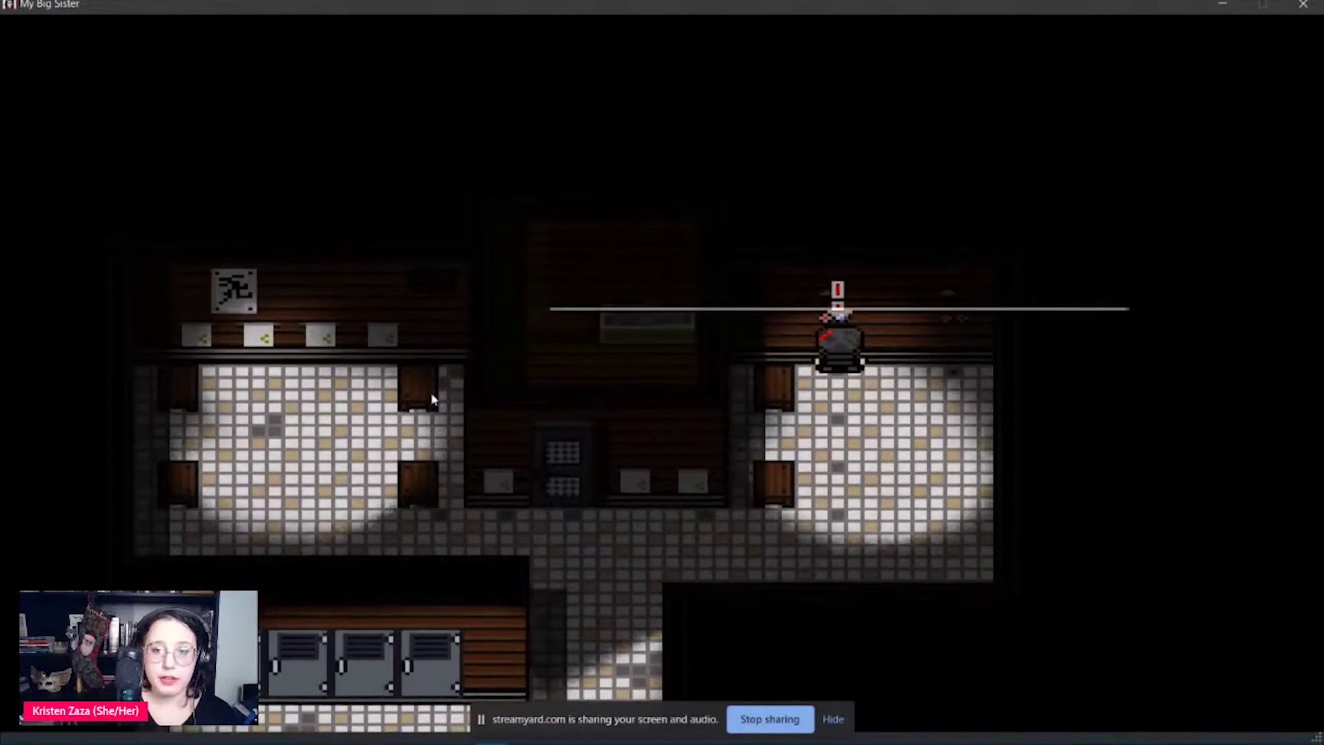
key("z")
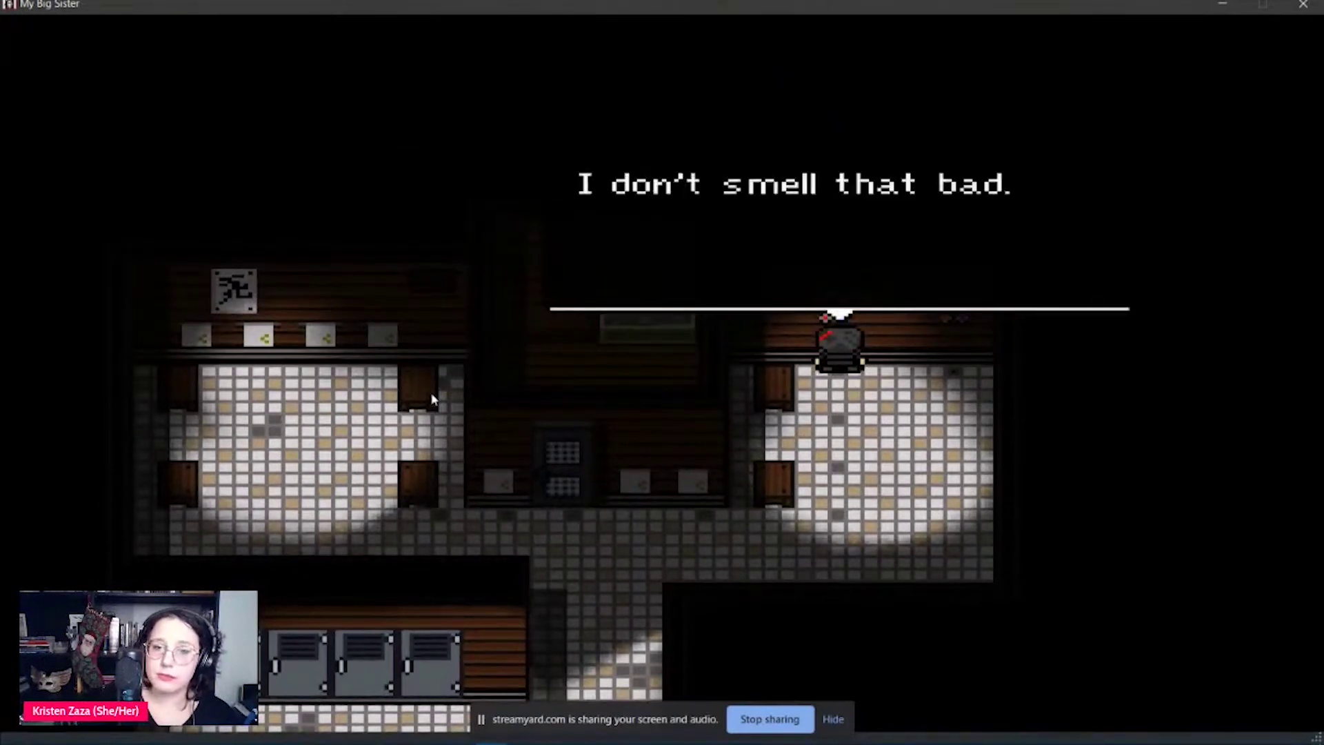
key("z")
key("Right")
key("Down")
key("Down")
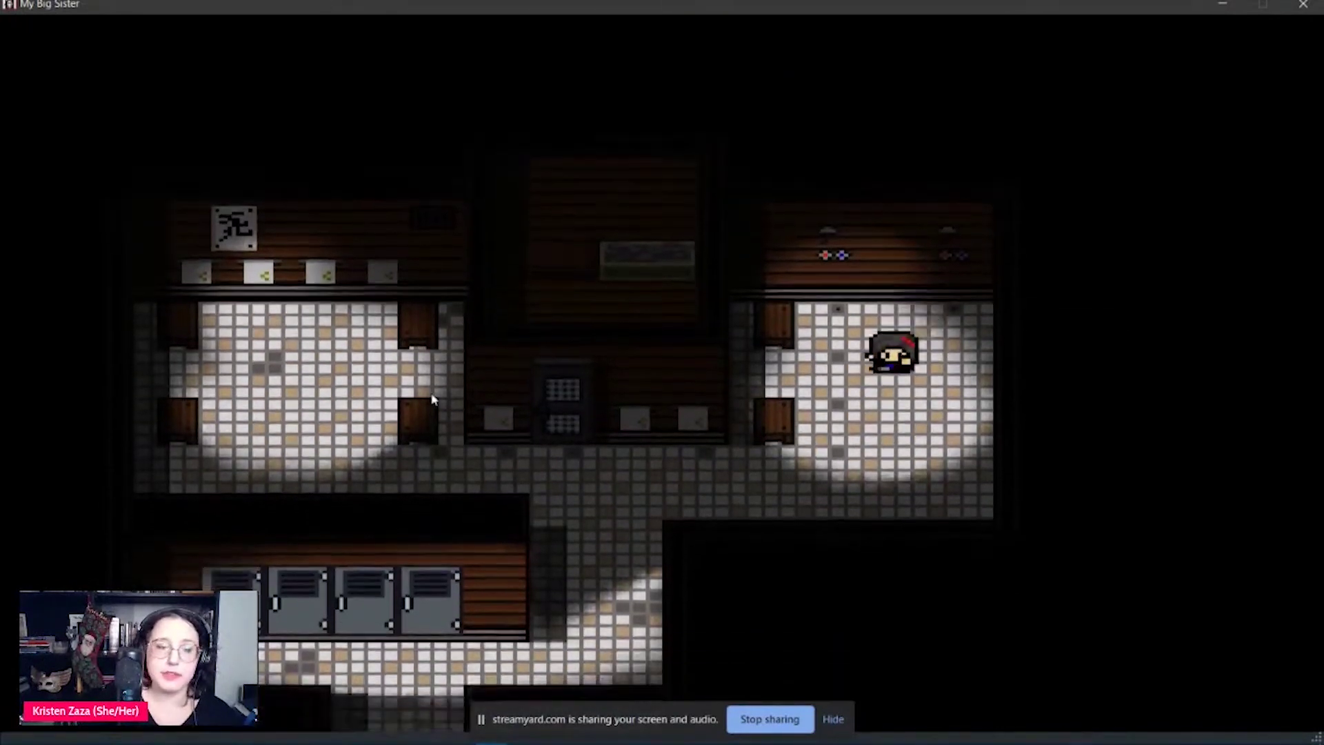
key("Down")
key("Down")
key("Down")
- Walk left along the corridor, explore the left room, and return right
key("Left")
key("Left")
key("Left")
key("Left")
key("Left")
key("Left")
key("Left")
key("Left")
key("Left")
key("Left")
key("Left")
key("Left")
key("Right")
key("Right")
key("Right")
key("Left")
key("Left")
key("Left")
key("Up")
key("Up")
key("Up")
key("Up")
key("Up")
key("Left")
key("Left")
key("Left")
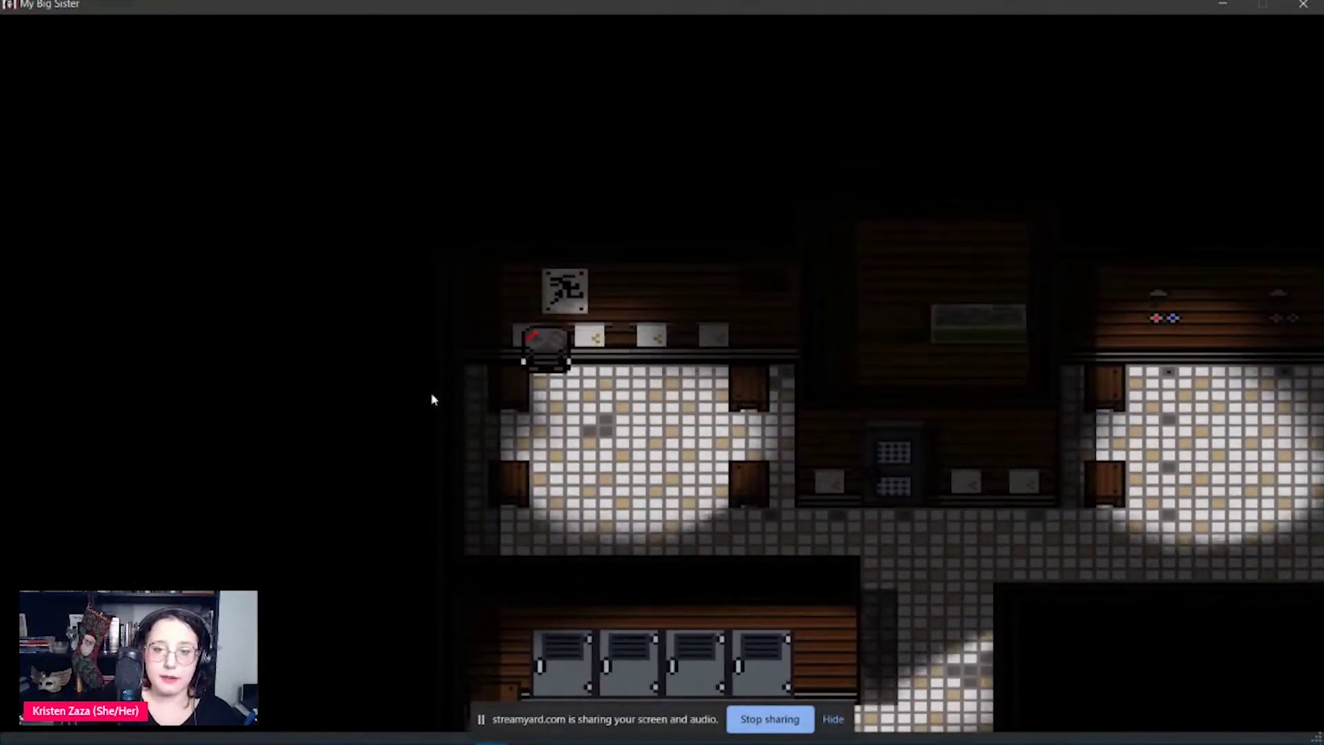
key("Down")
key("Down")
key("Left")
key("Right")
key("Right")
key("Right")
key("Down")
key("Down")
key("Right")
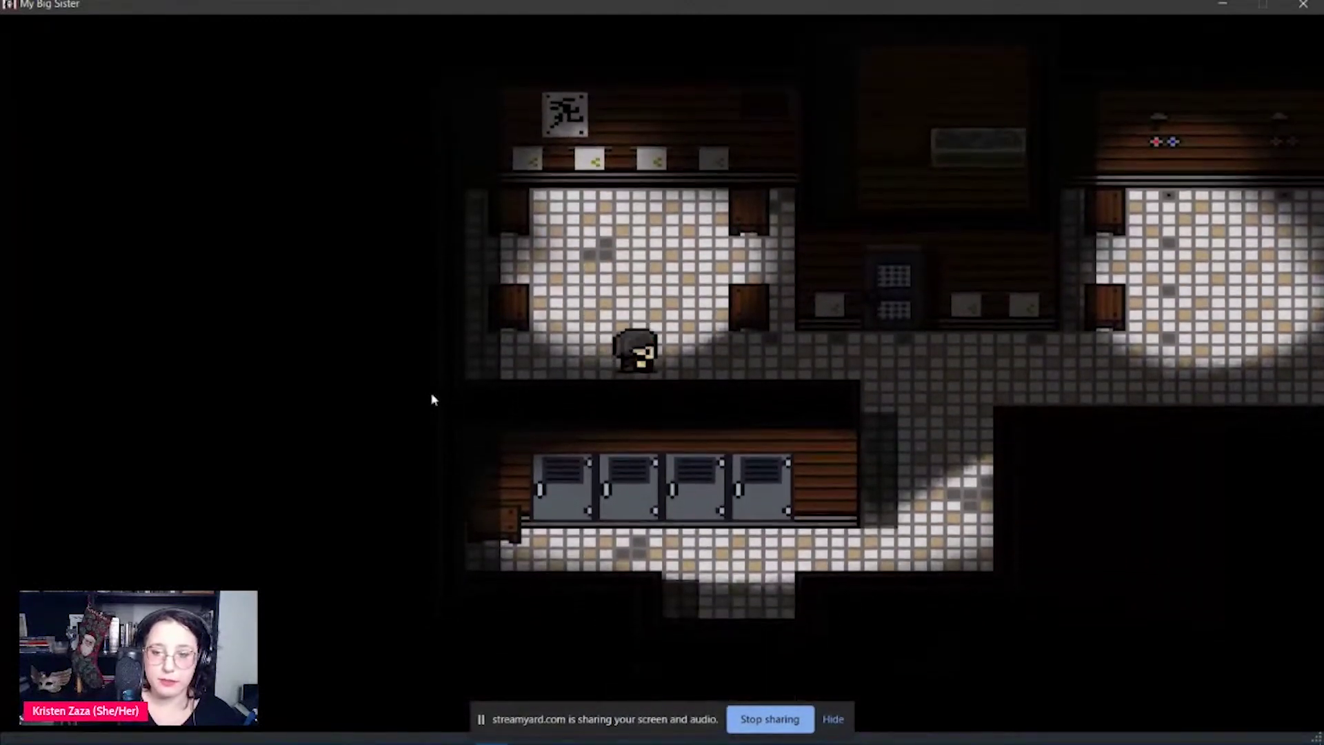
key("Right")
key("Right")
key("Right")
key("Right")
key("Right")
key("Right")
- Leave the sauna area past the lockers and walk left along the painted hallway
key("Down")
key("Down")
key("Down")
key("Left")
key("Left")
key("Left")
key("Down")
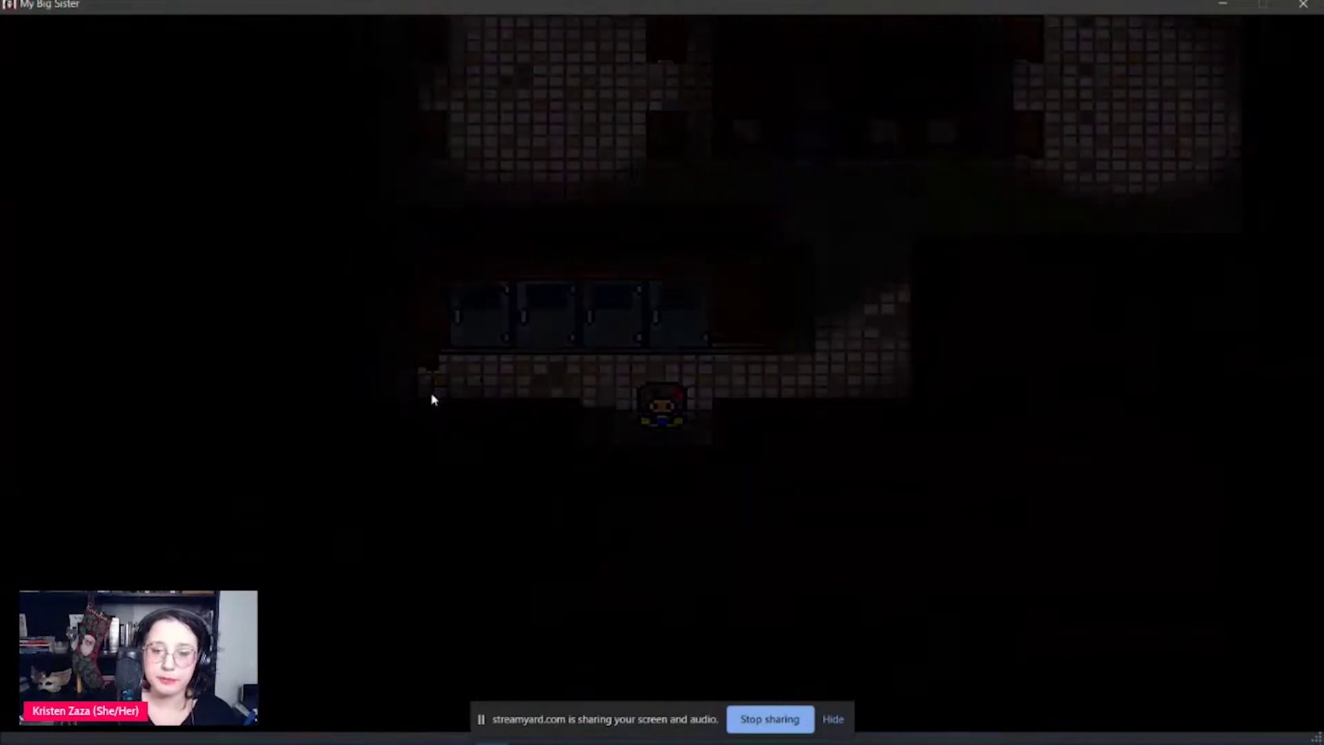
key("Left")
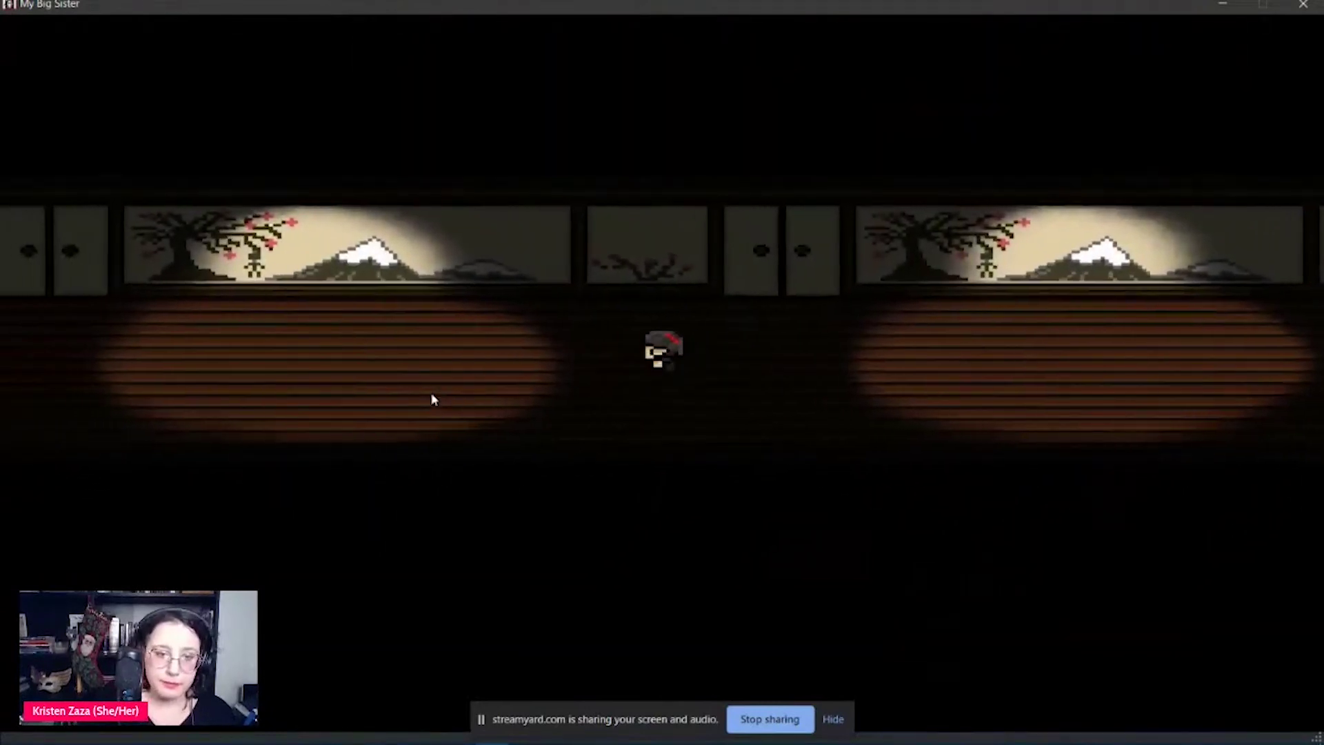
key("Left")
key("Left")
key("Up")
key("Left")
key("Left")
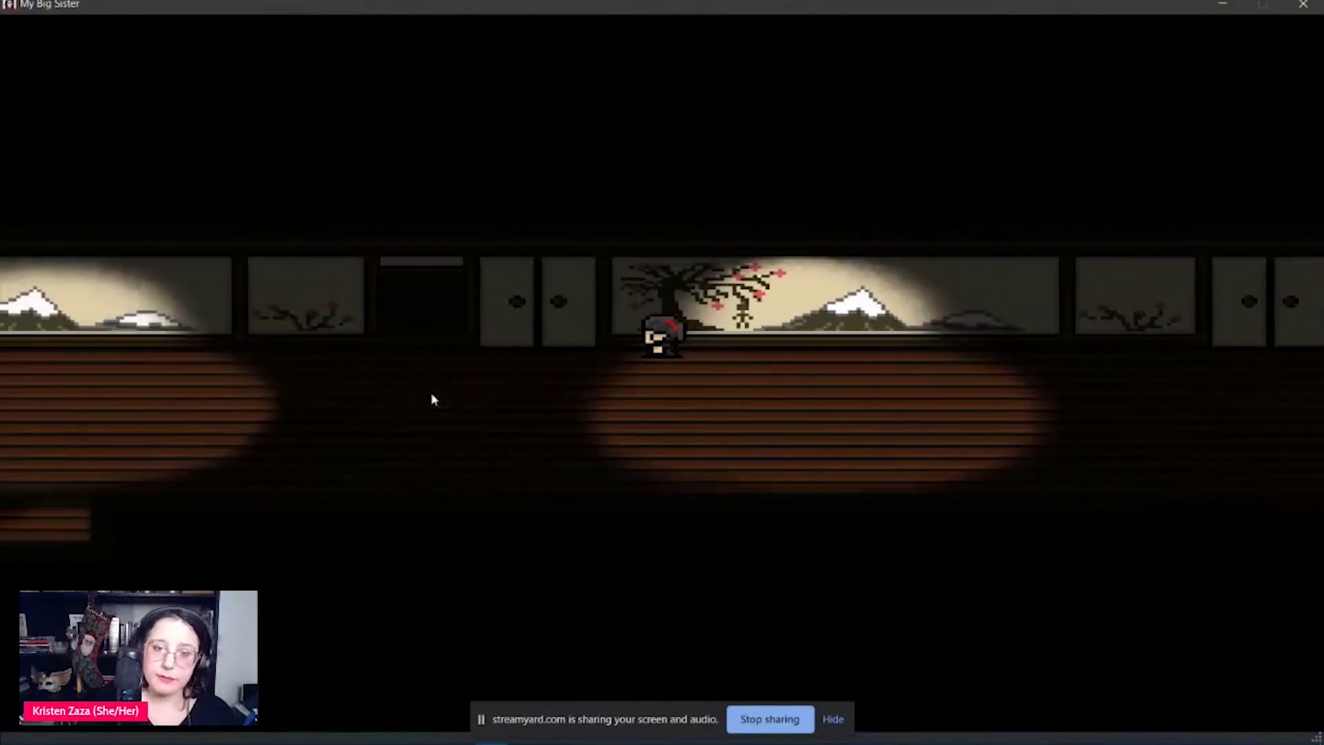
key("Left")
- Visit the glowing blue-screen room and walk back out into the hallway
key("Up")
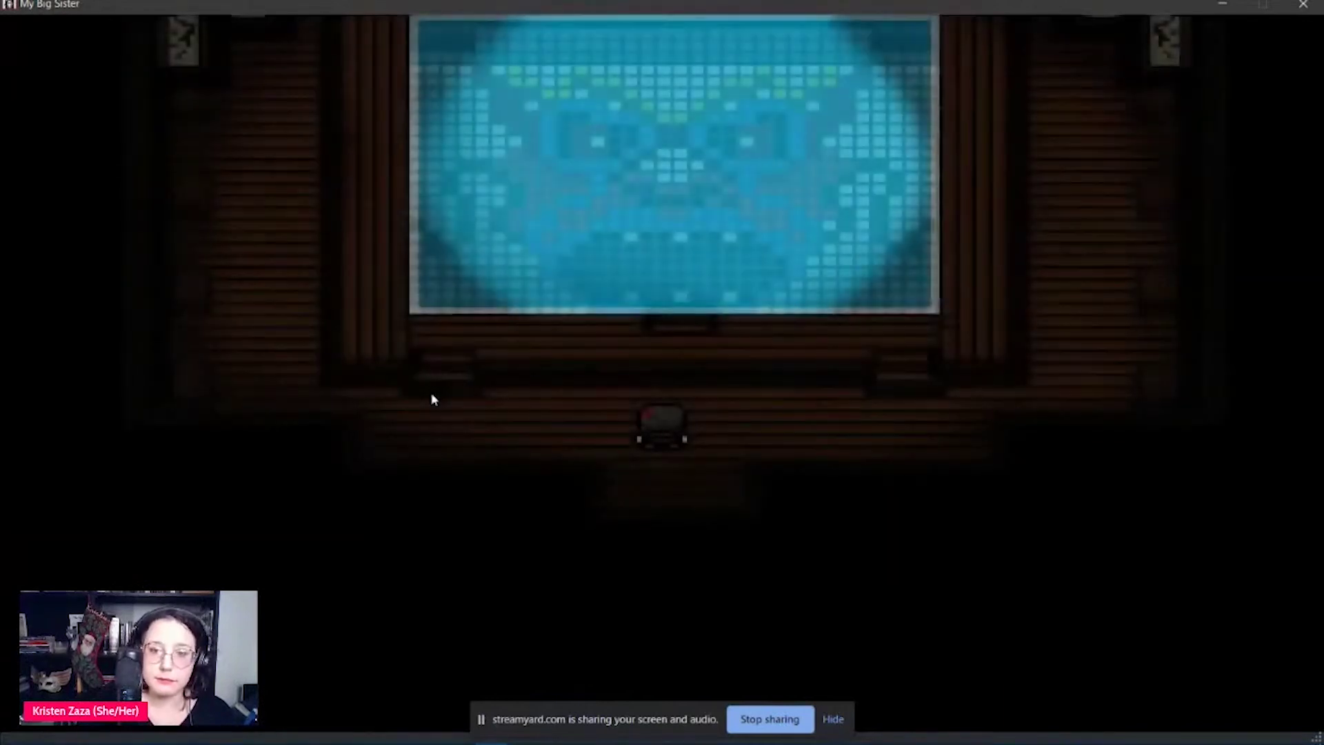
key("Right")
key("Right")
key("Right")
key("Right")
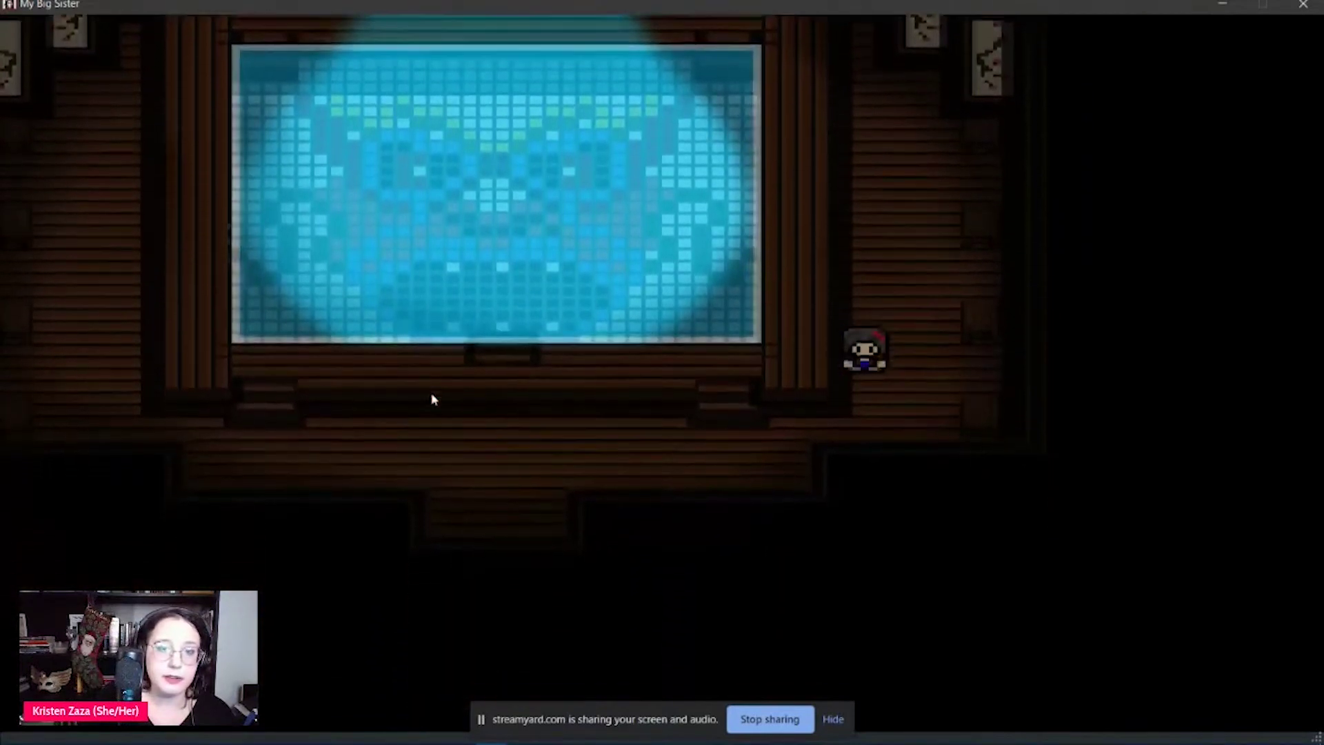
key("Left")
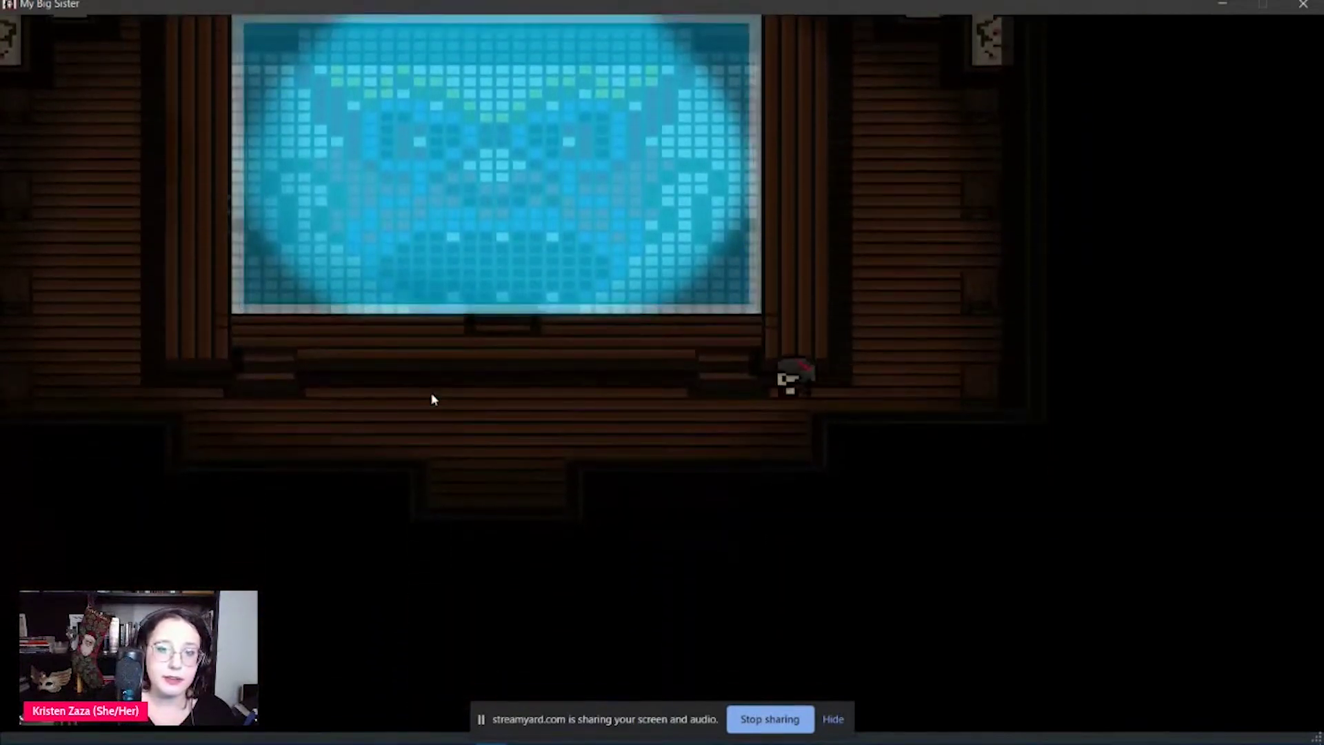
key("Down")
key("Left")
key("Left")
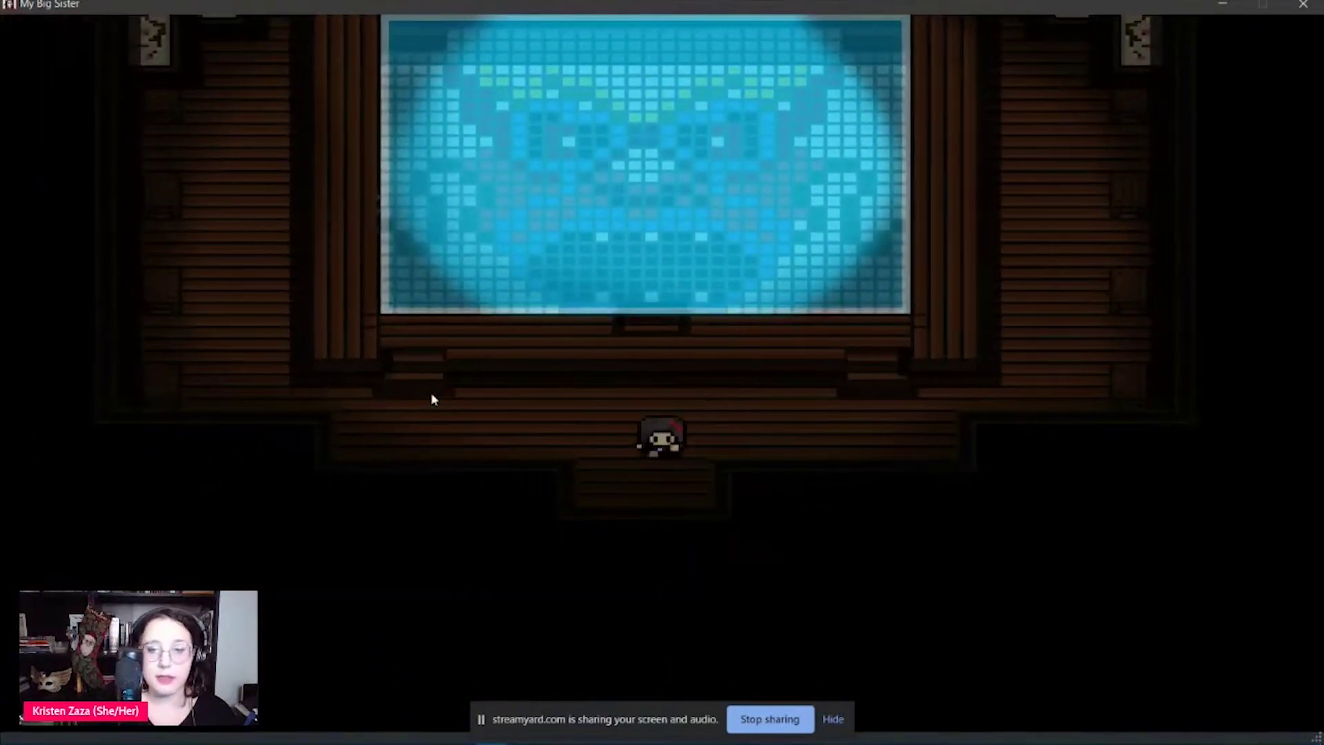
key("Down")
key("Left")
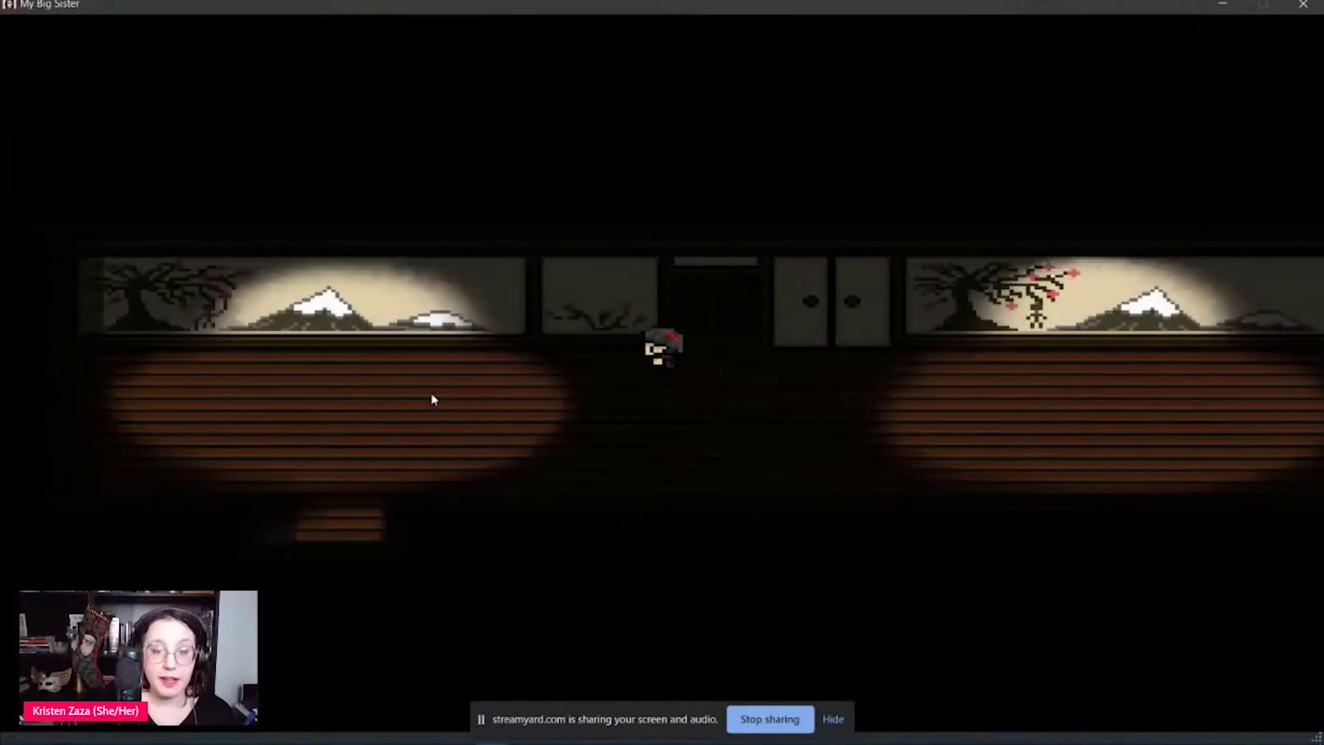
key("Down")
key("Left")
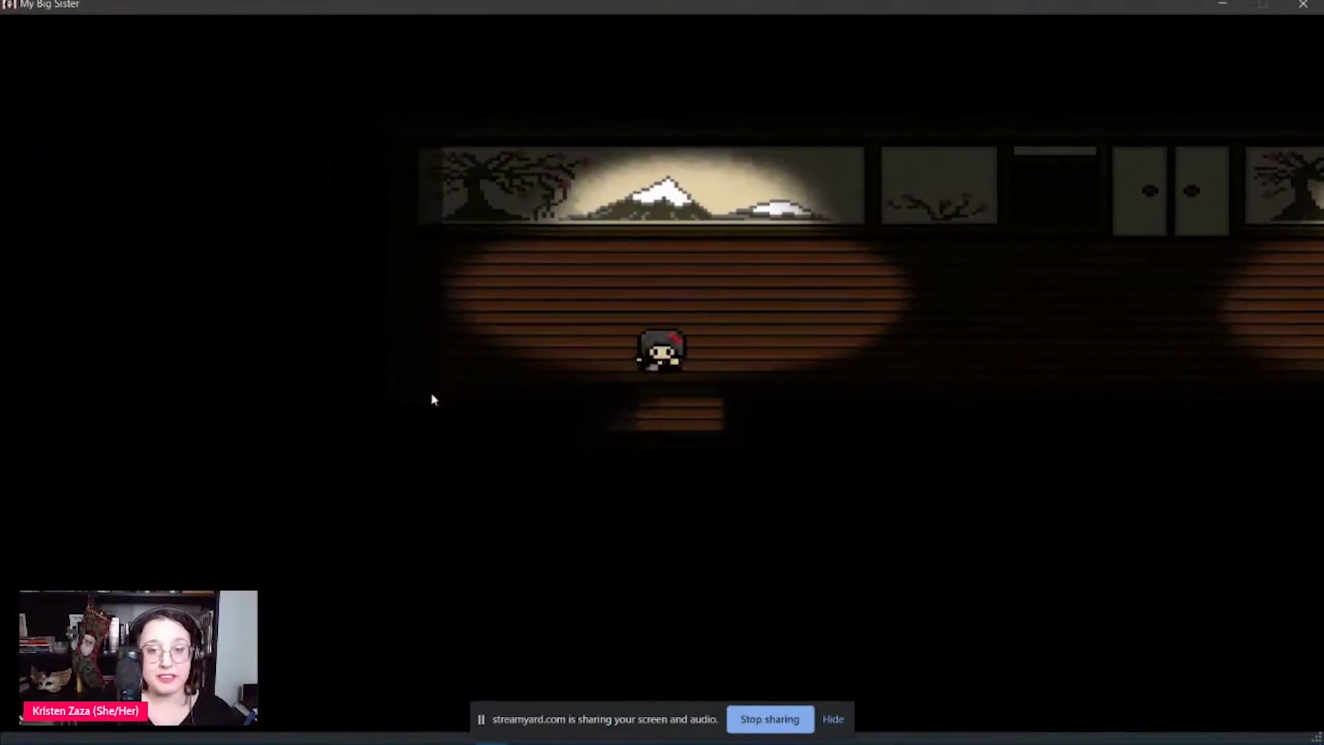
- Walk to the Bath House sign and examine the wall to find the keychain
key("Down")
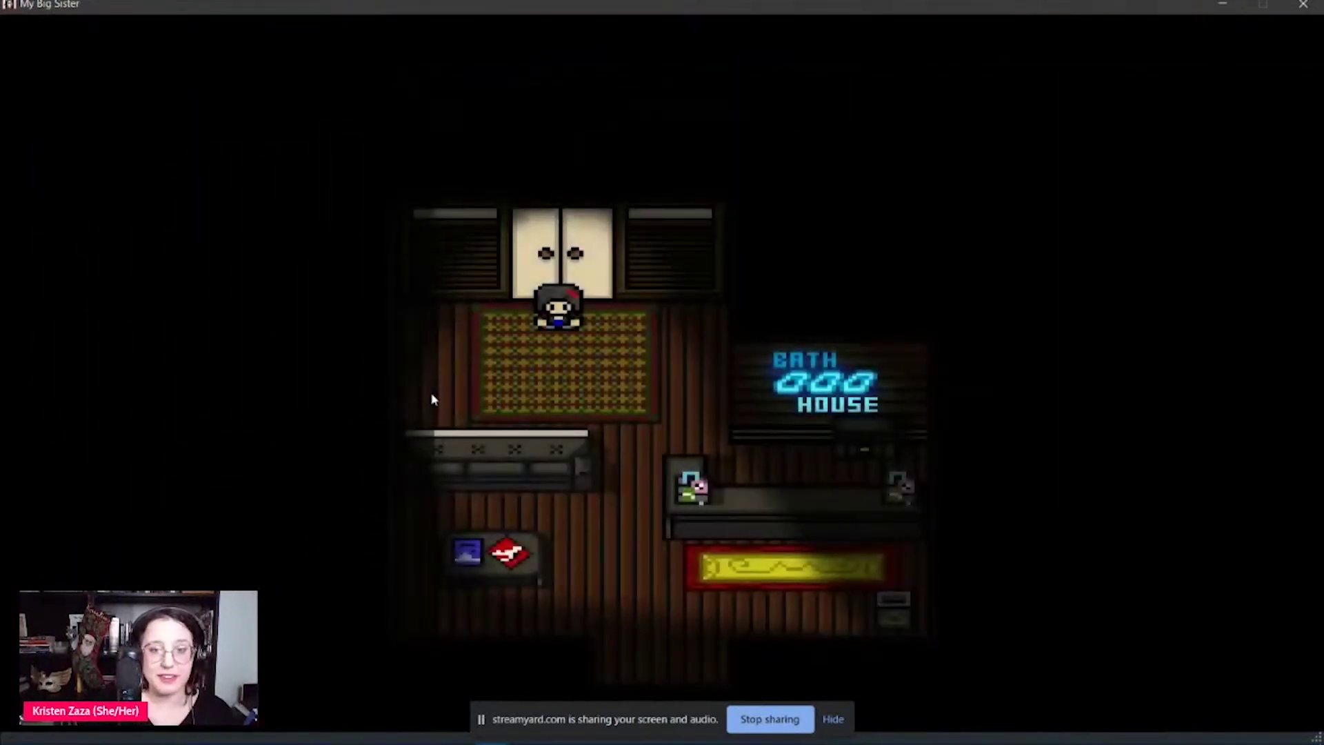
key("Left")
key("Down")
key("Right")
key("Down")
key("Right")
key("Right")
key("Up")
key("z")
key("z")
key("z")
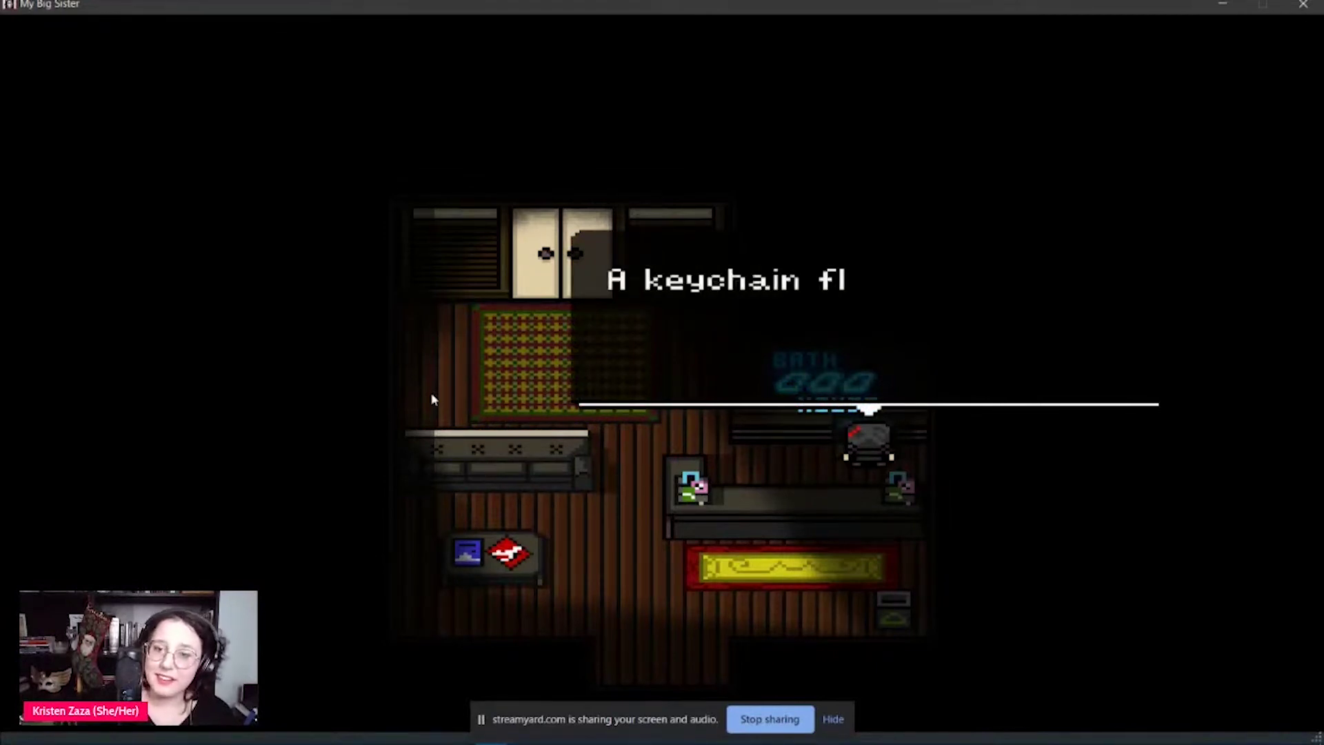
key("z")
key("z")
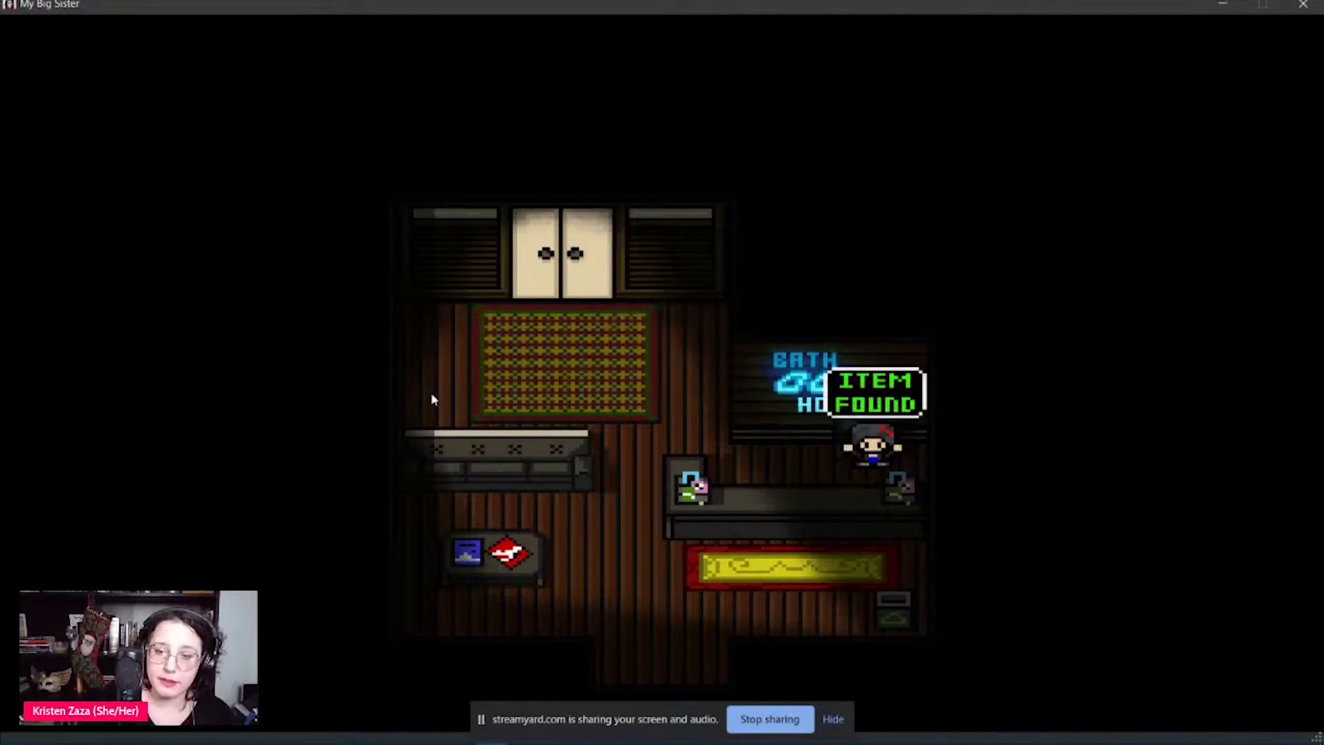
- Walk to the bottom of the lobby and read the messages saying the exit is locked
key("Down")
key("Left")
key("Left")
key("Down")
key("Right")
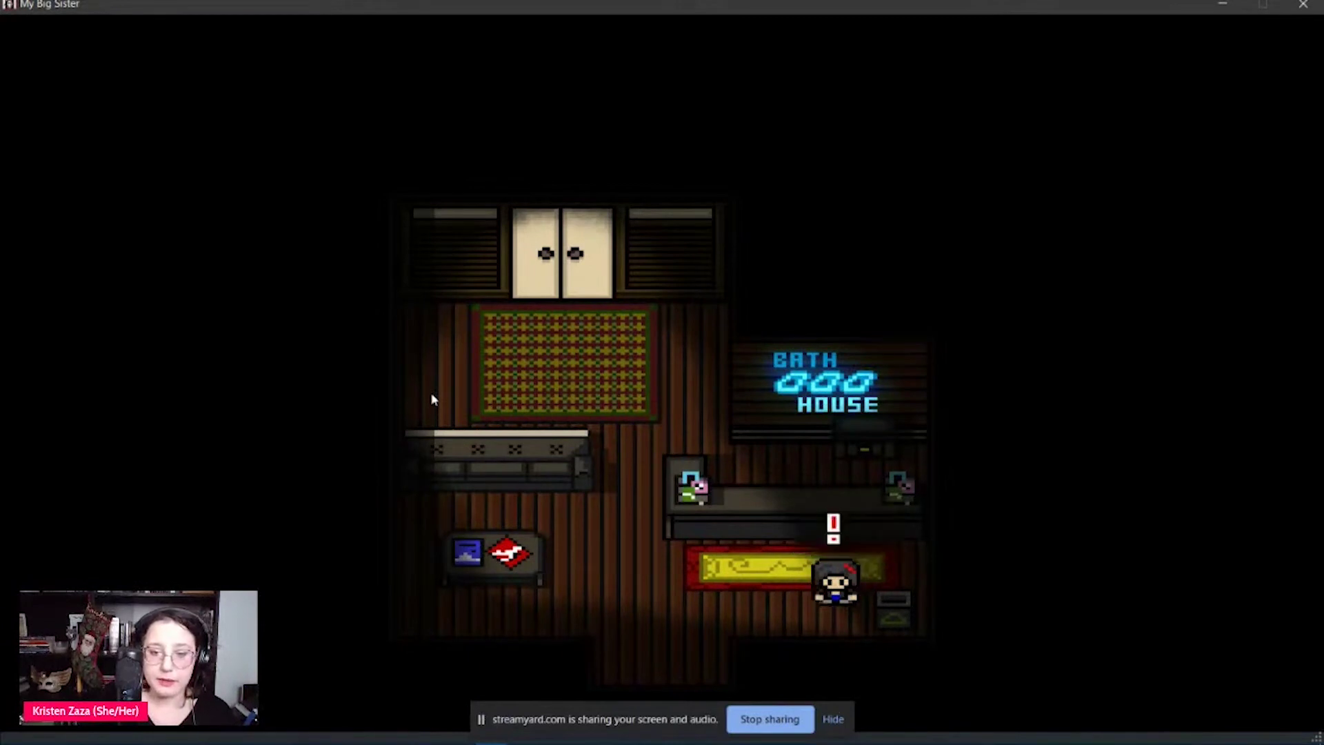
key("Left")
key("Left")
key("Left")
key("Left")
key("Down")
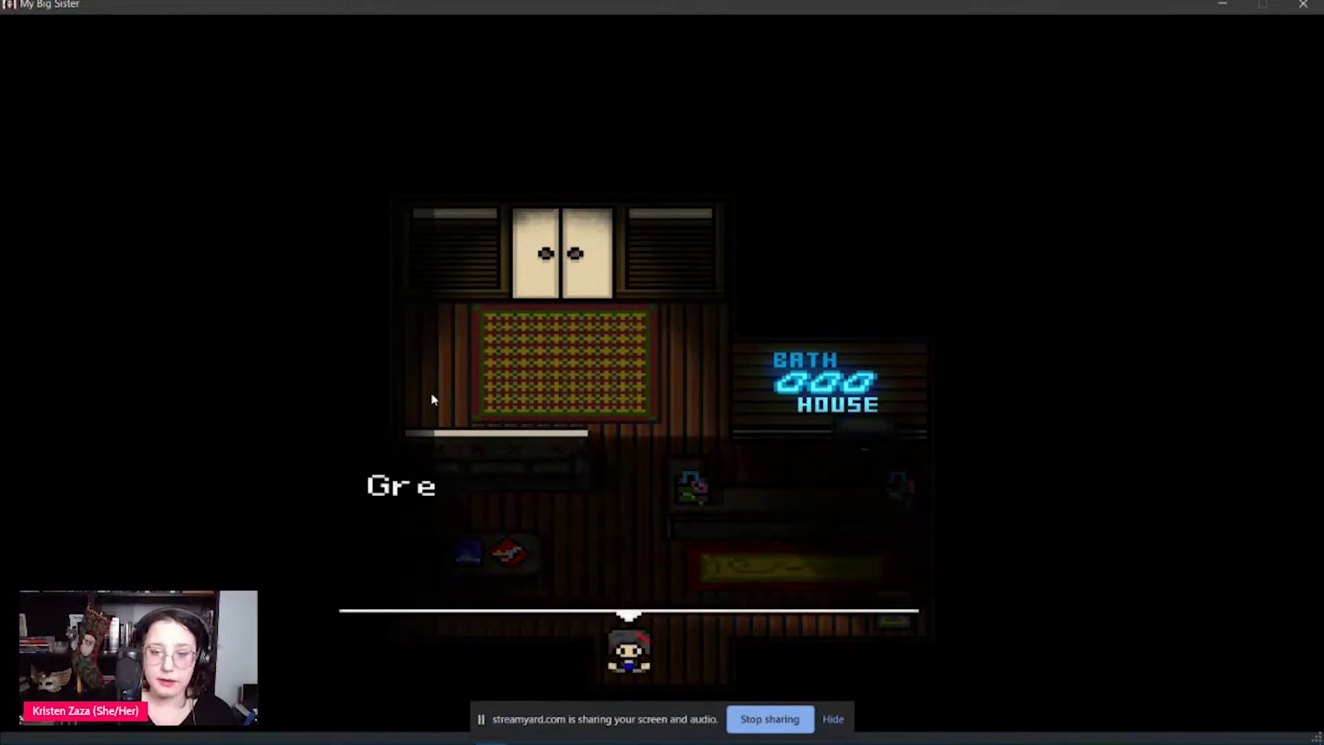
key("Return")
key("Return")
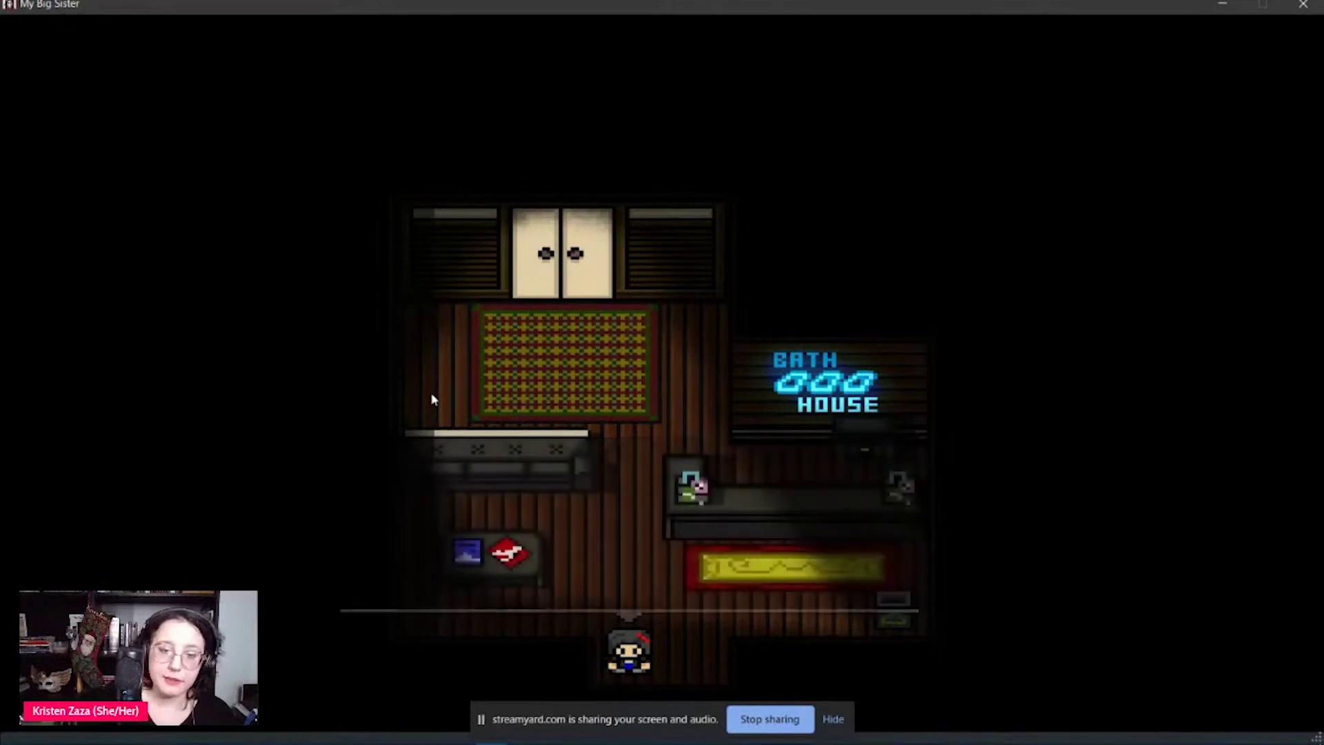
- Walk back up across the rug and out the door into the painted corridor
key("Up")
key("Up")
key("Up")
key("Up")
key("Up")
key("Up")
key("Up")
key("Up")
key("Left")
key("Up")
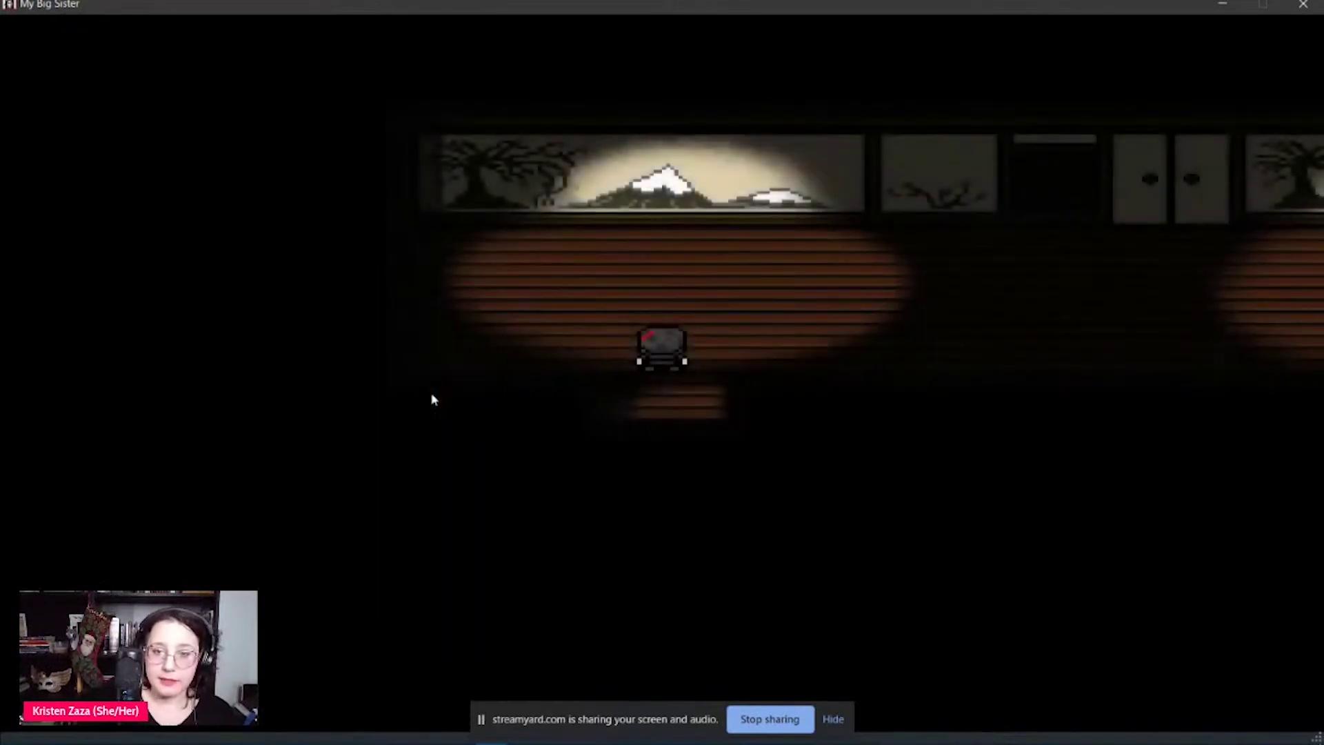
- Examine the odd painting and read its dialogue through to the paper-wall message
key("Left")
key("Left")
key("Up")
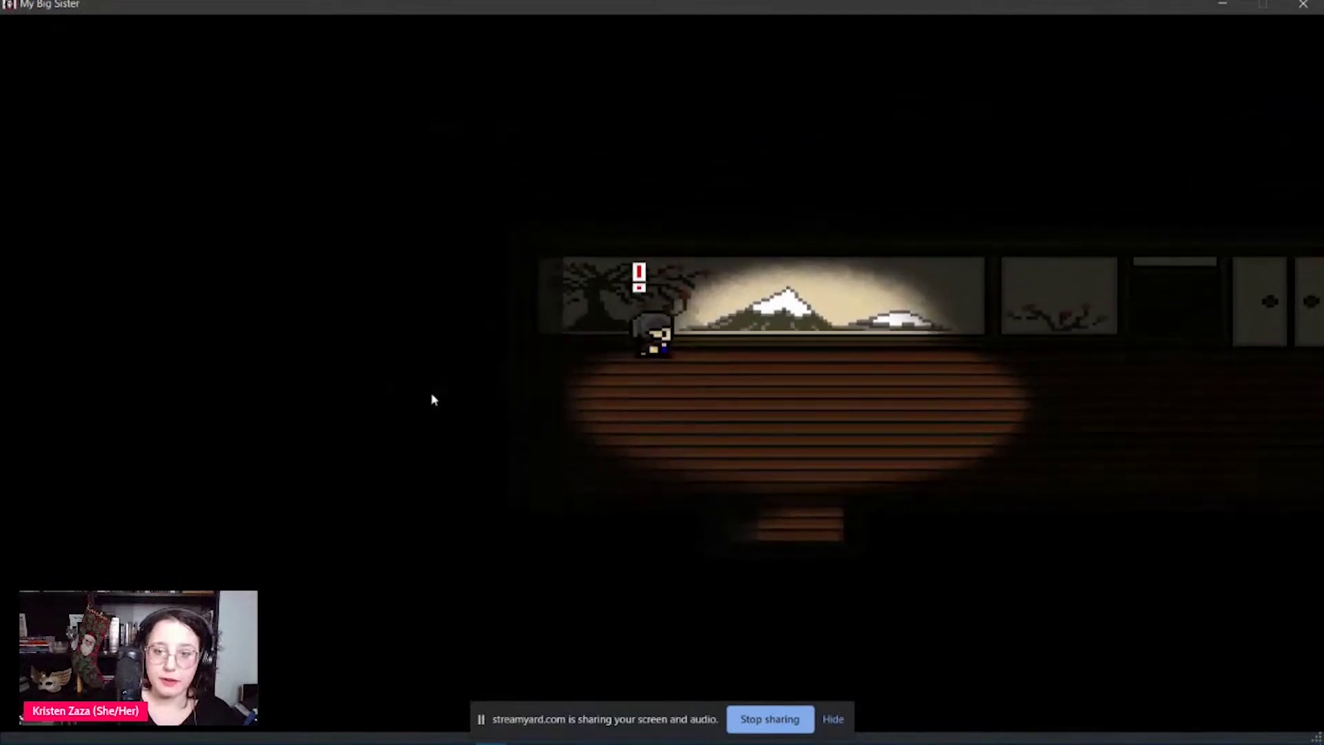
key("Right")
key("Right")
key("Left")
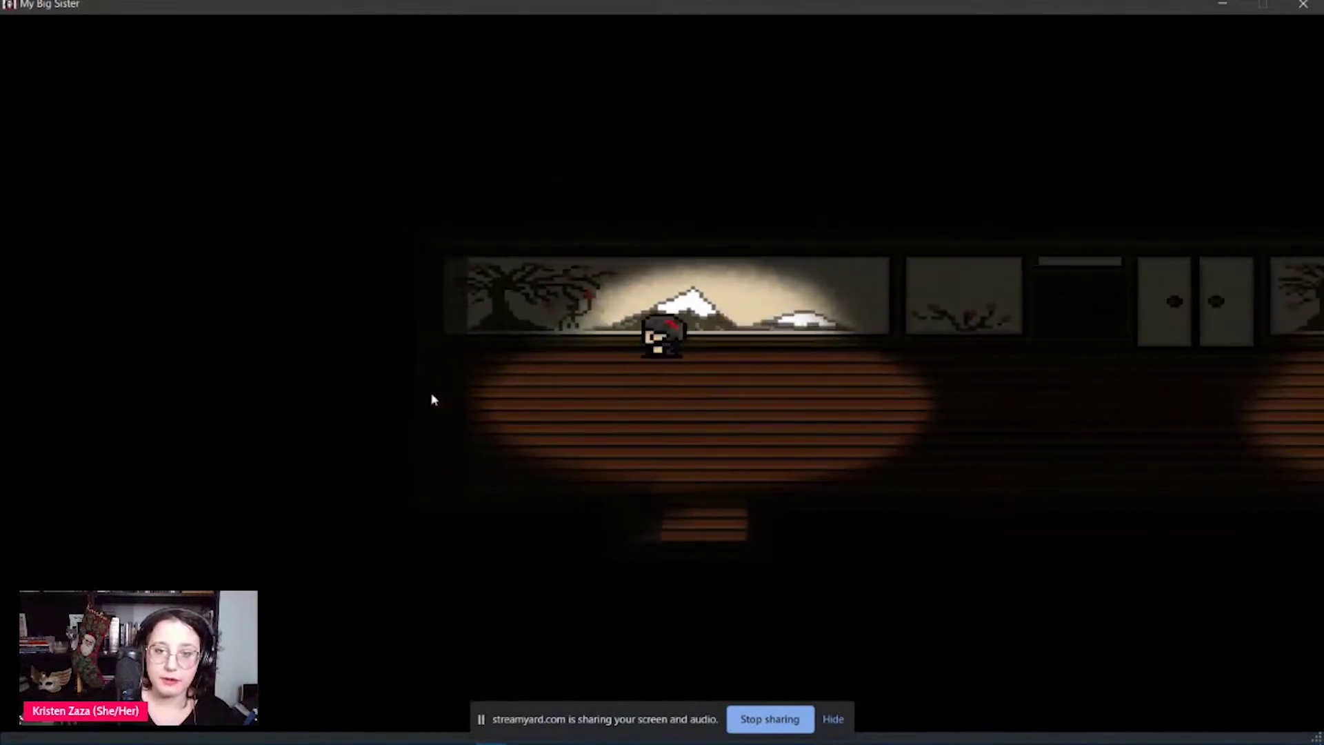
key("Left")
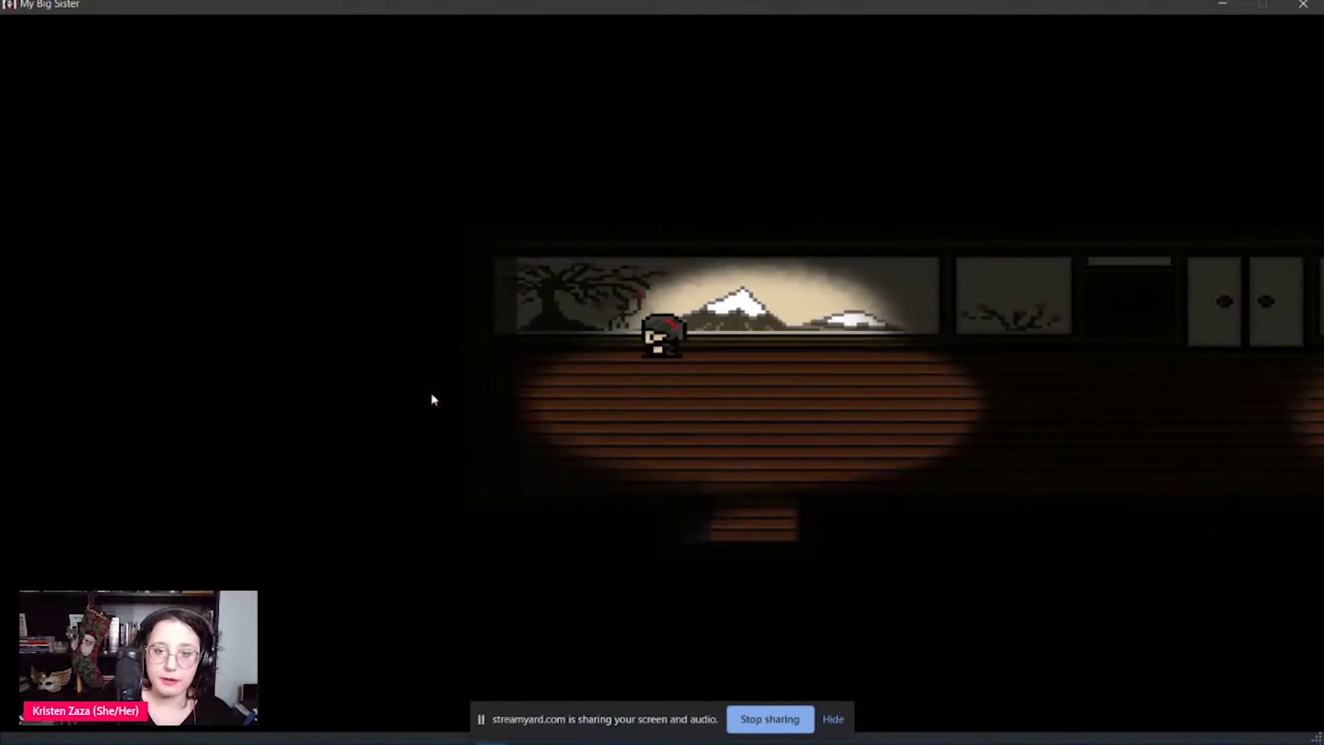
key("Up")
key("z")
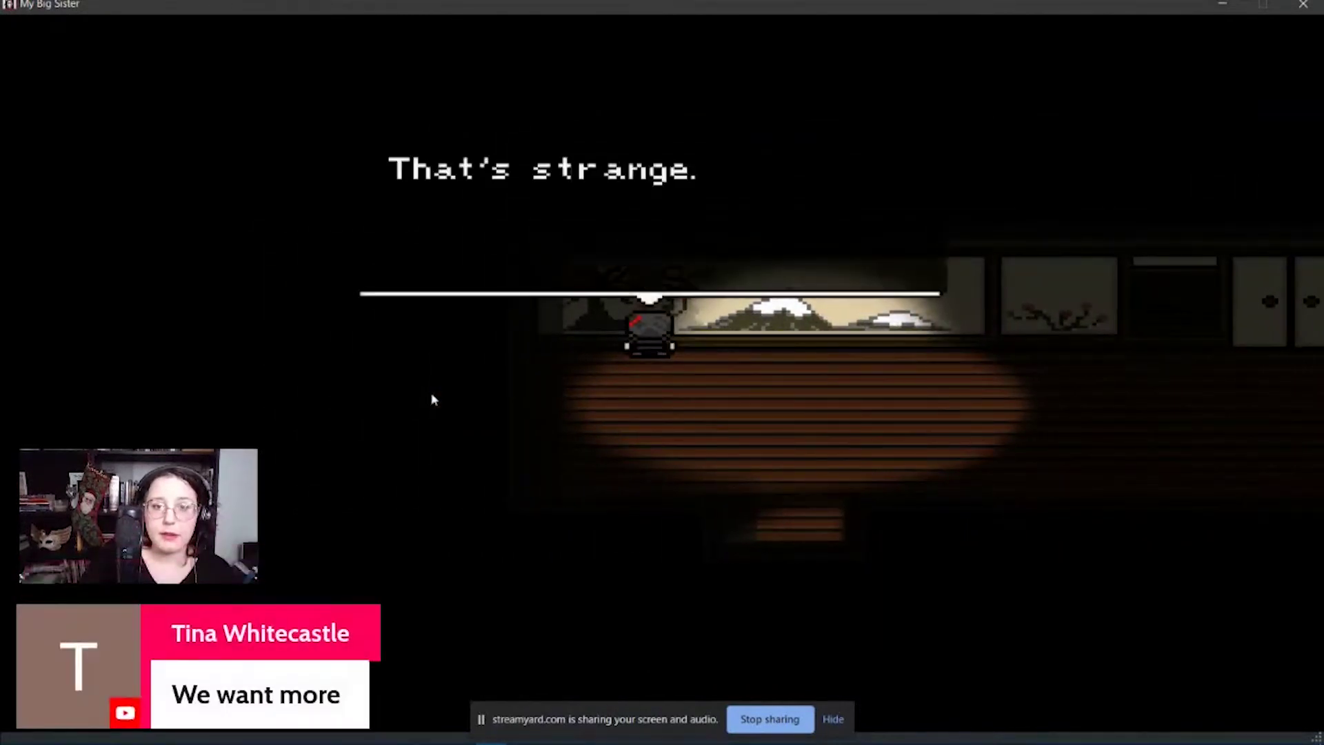
key("z")
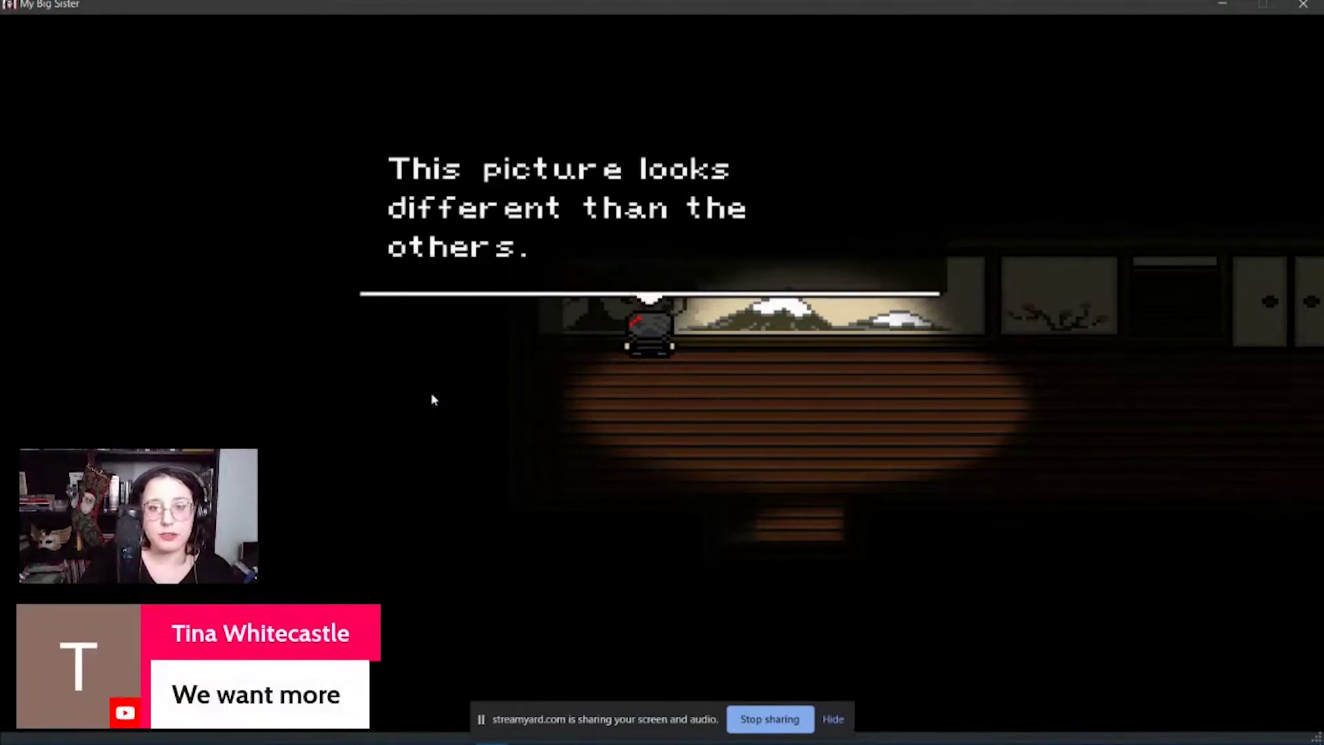
key("z")
key("Return")
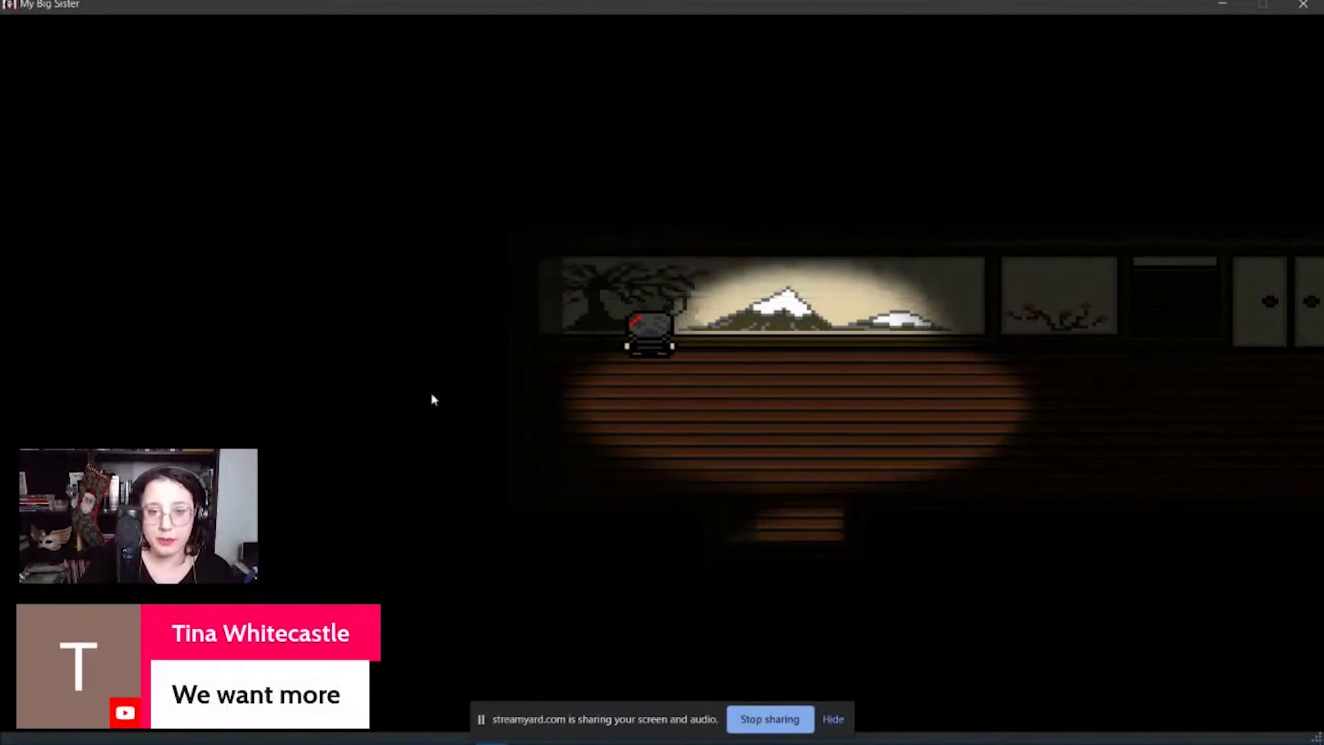
- Examine the painting again, browsing the inventory to A Red Spider Lily
key("Return")
key("Return")
key("Return")
key("Return")
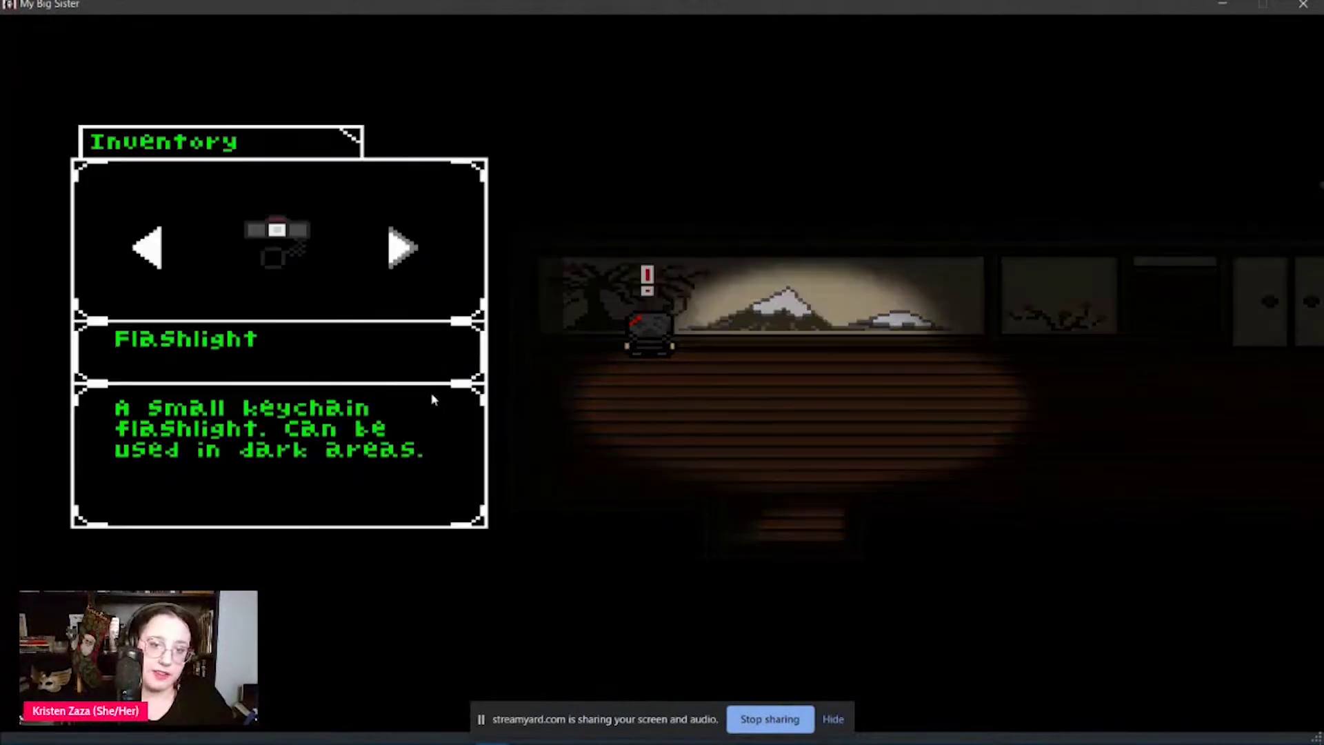
key("Right")
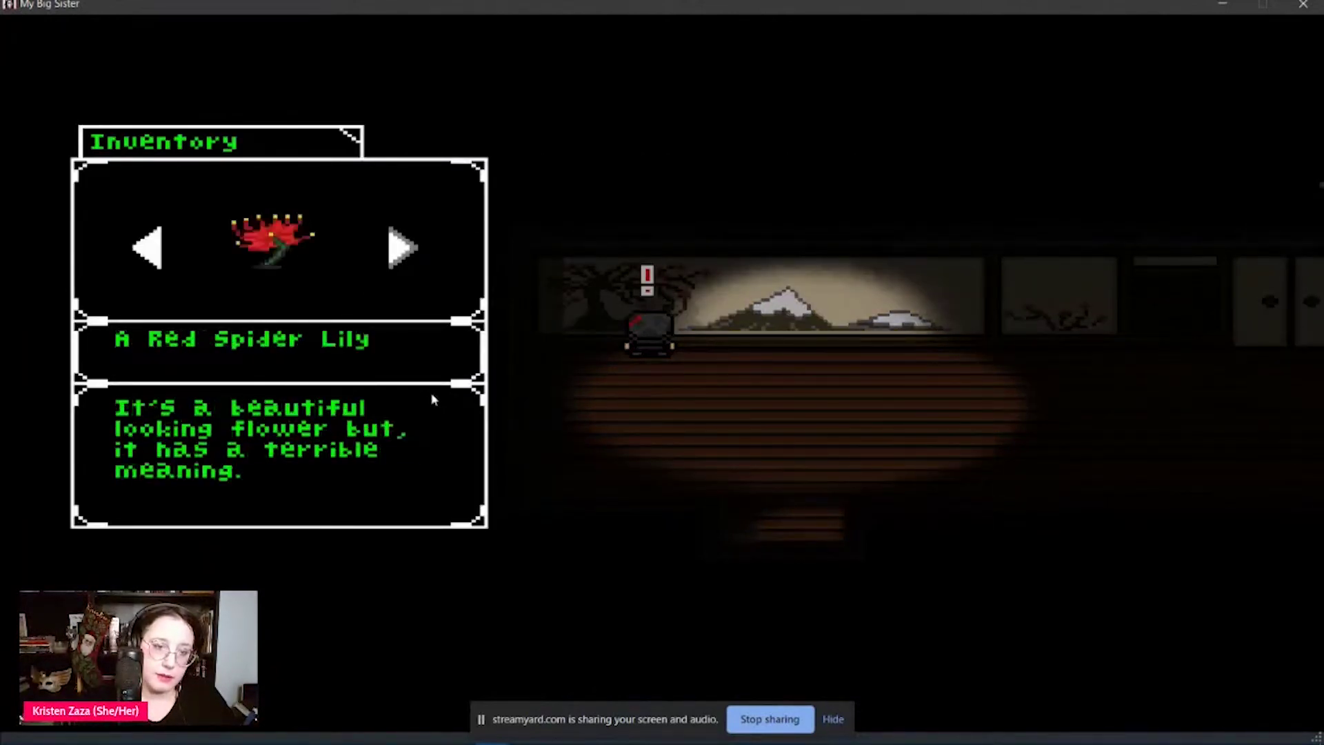
key("Left")
key("Right")
key("Return")
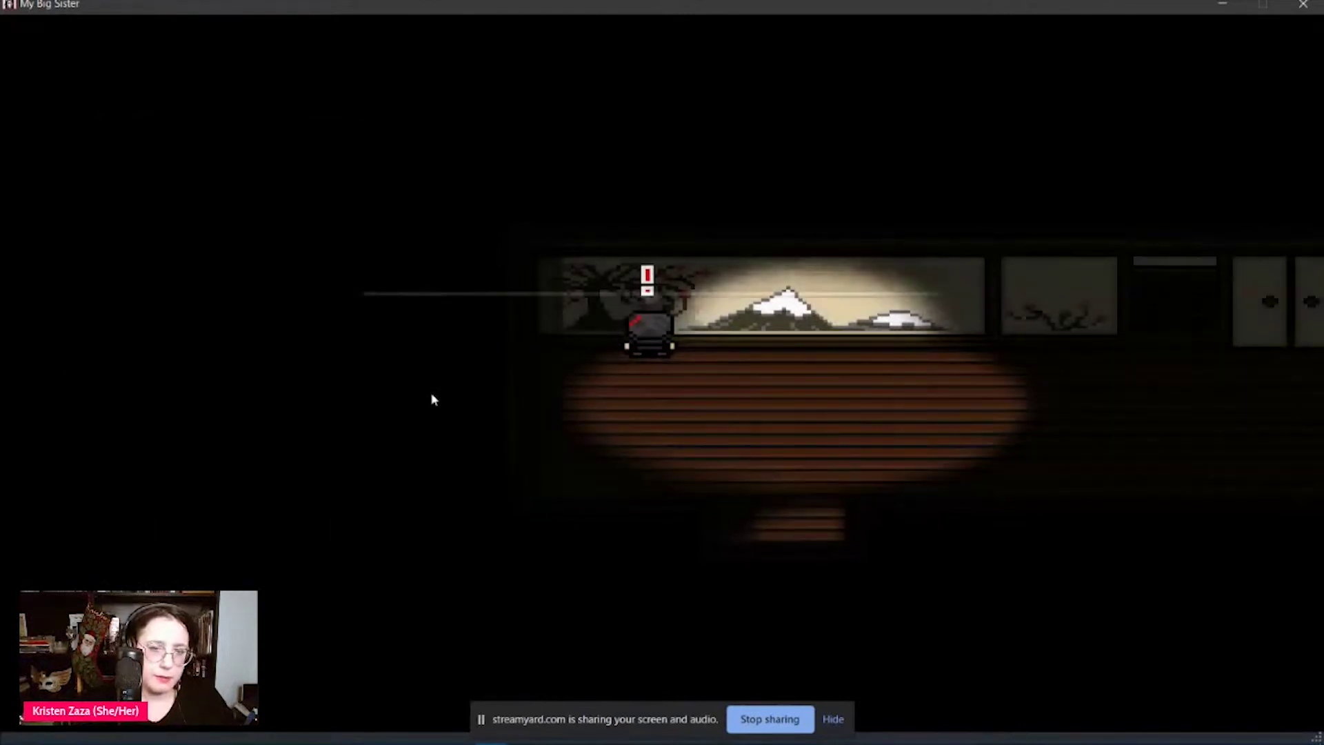
key("Return")
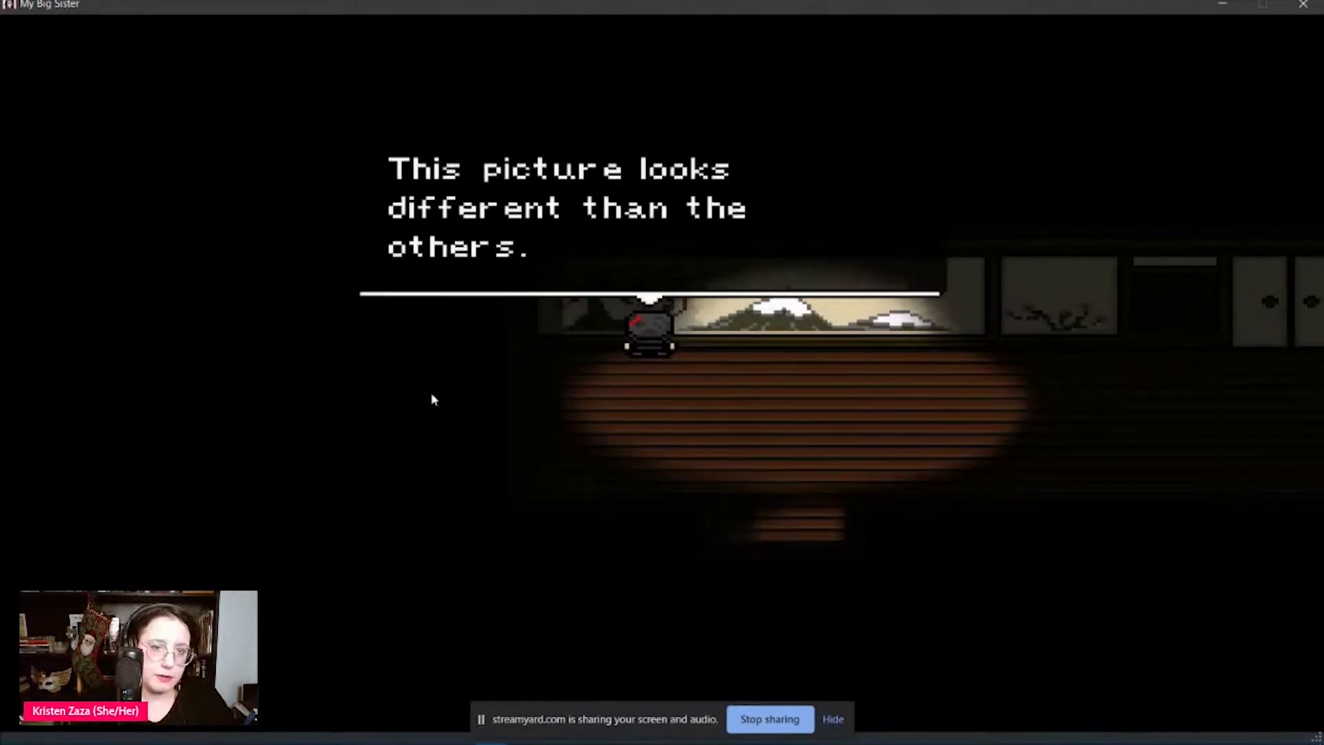
key("Return")
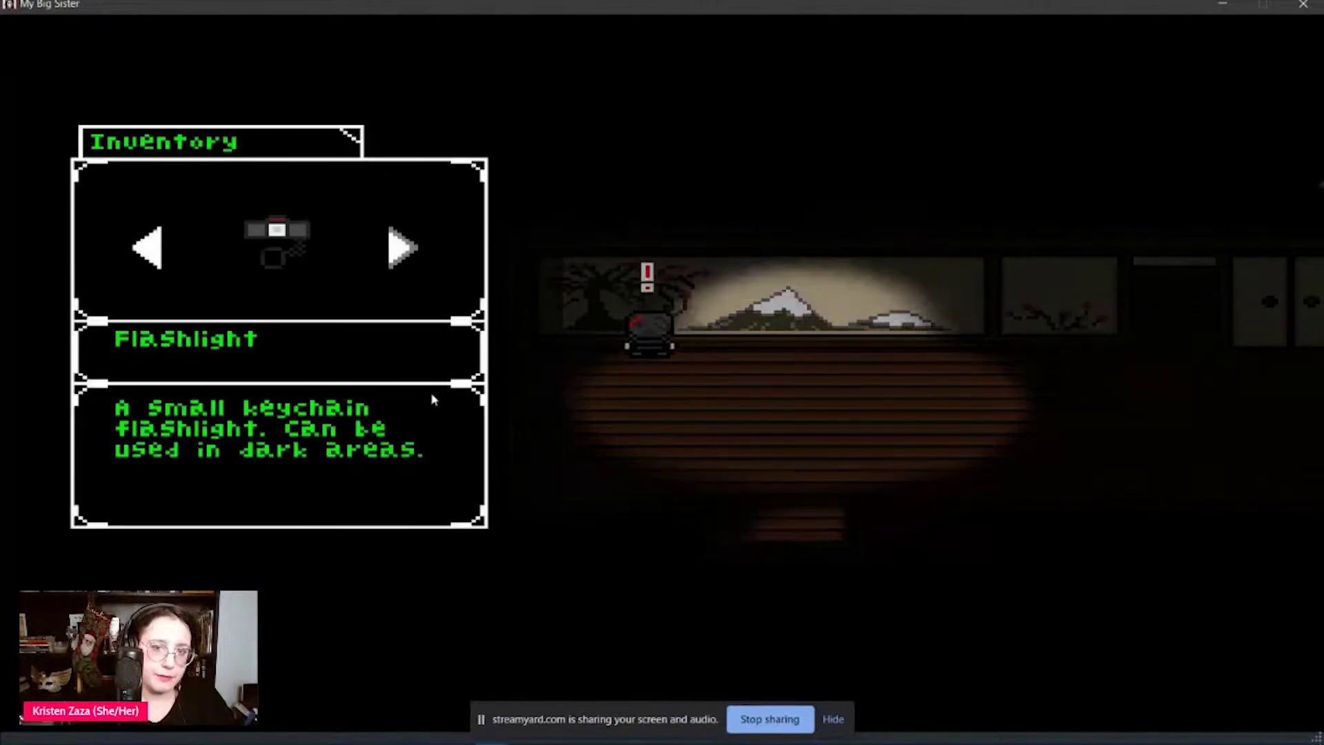
- Check the Flashlight in the inventory and finish the paper-wall dialogue
key("Escape")
key("Right")
key("Left")
key("Return")
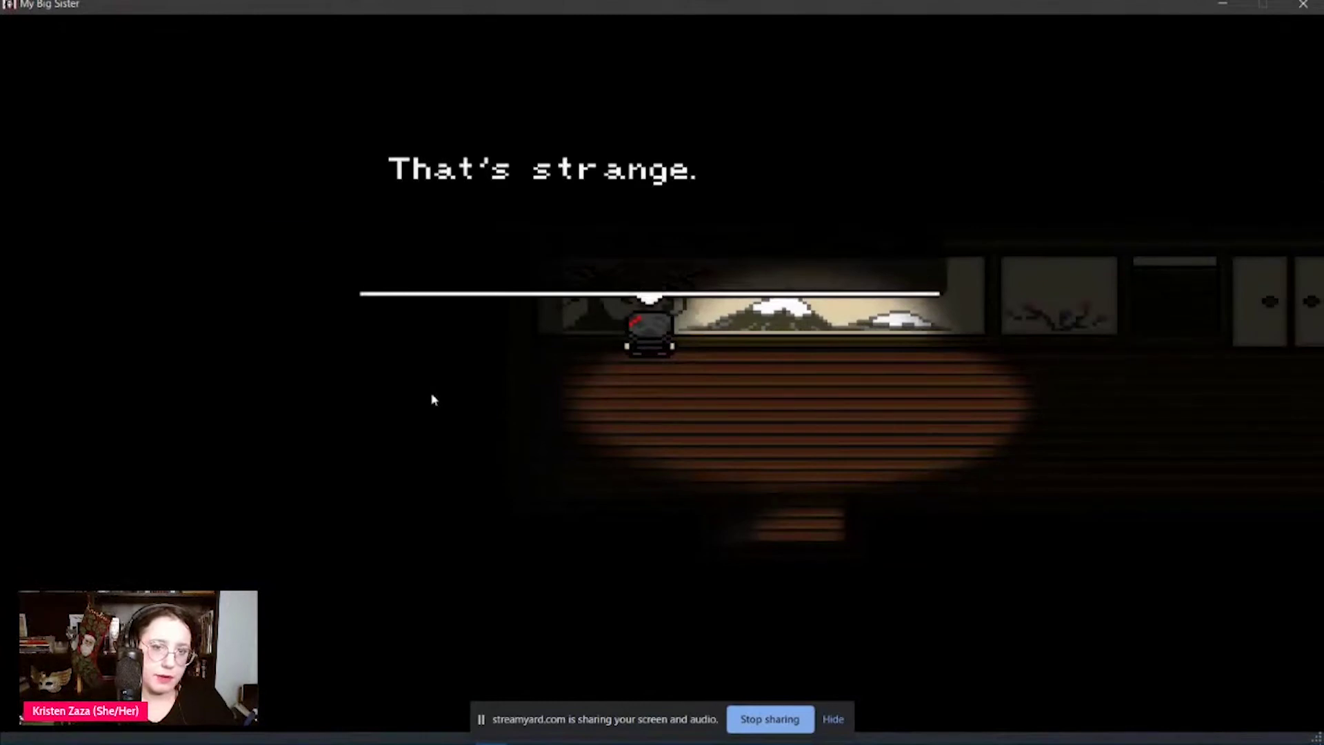
key("Return")
key("Return")
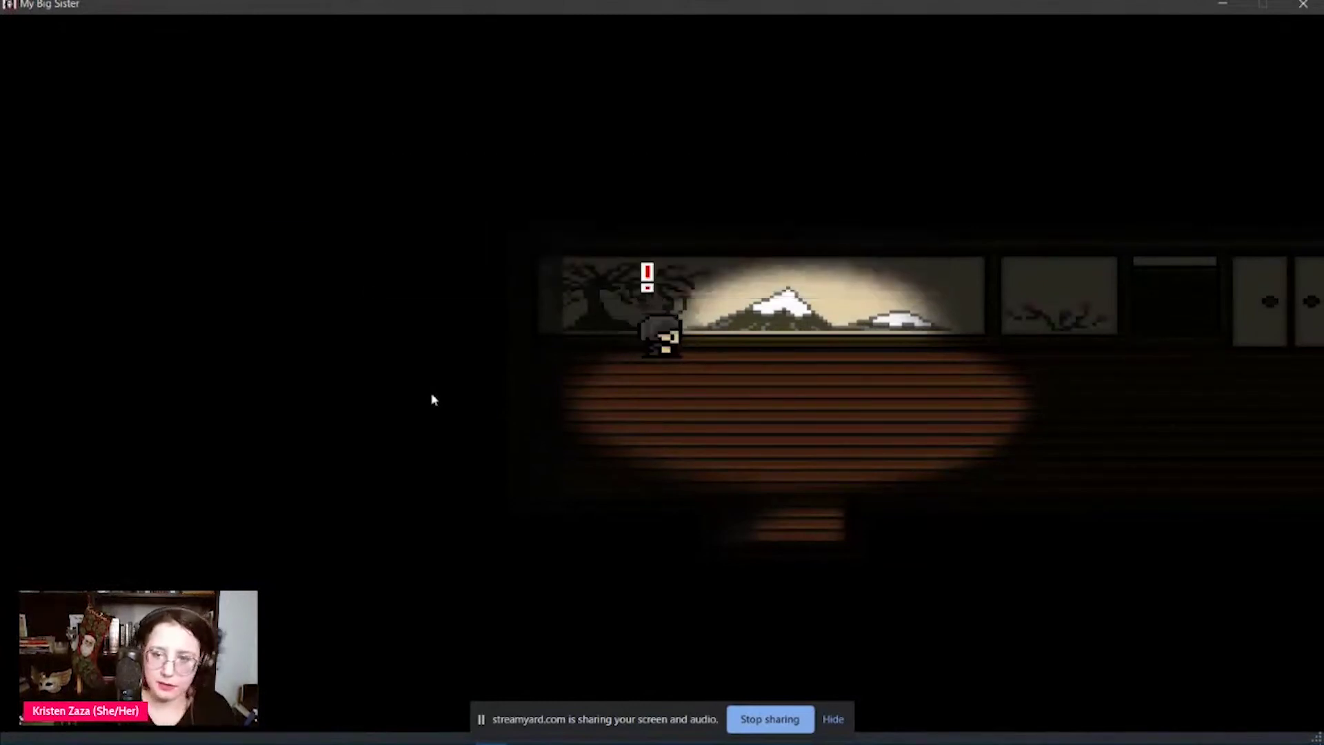
key("Left")
- Walk Luzia right down the hallway toward the save sign
key("Right")
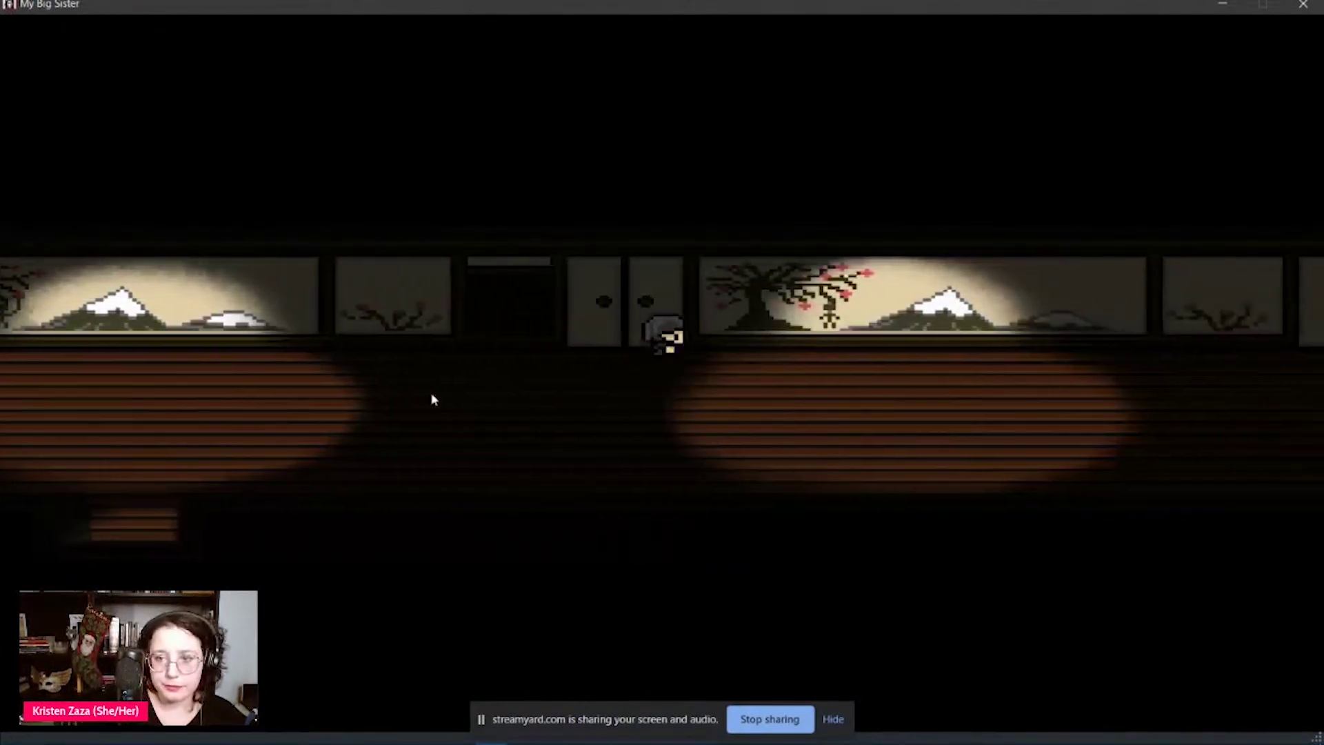
key("Right")
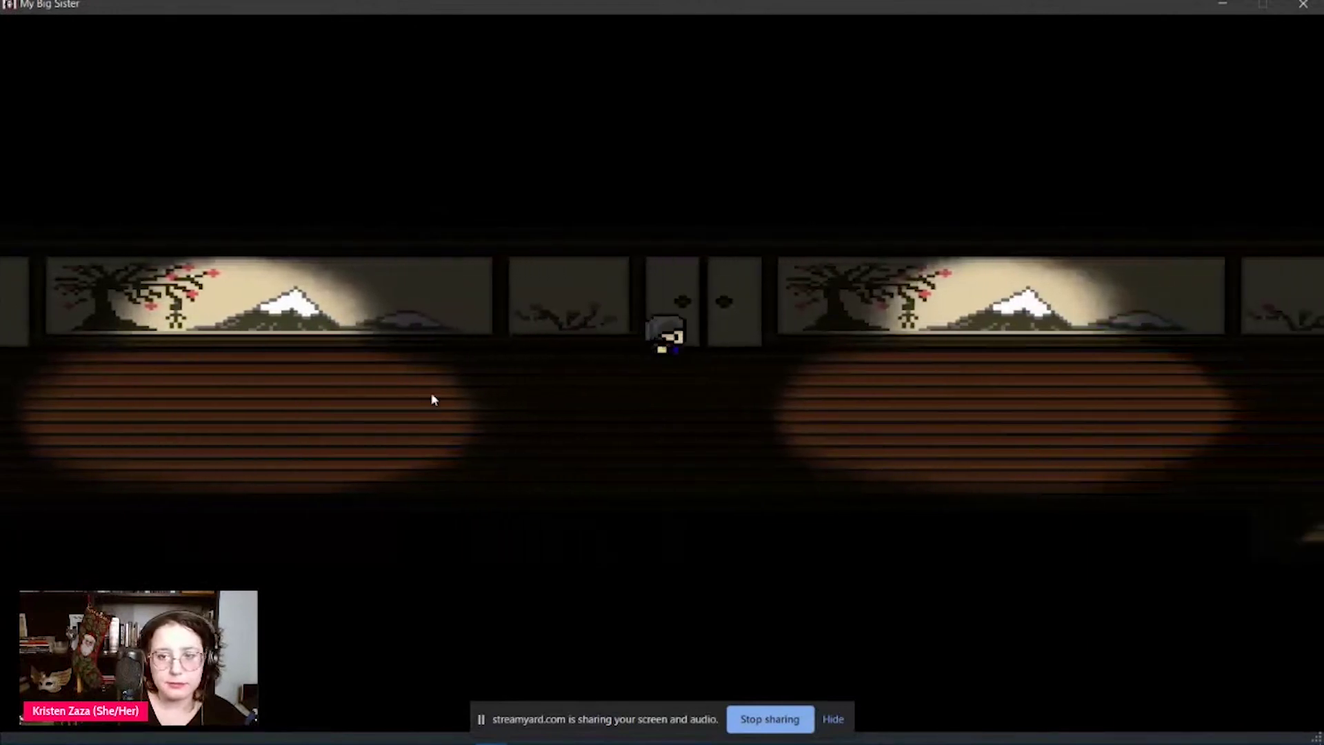
key("Up")
key("Right")
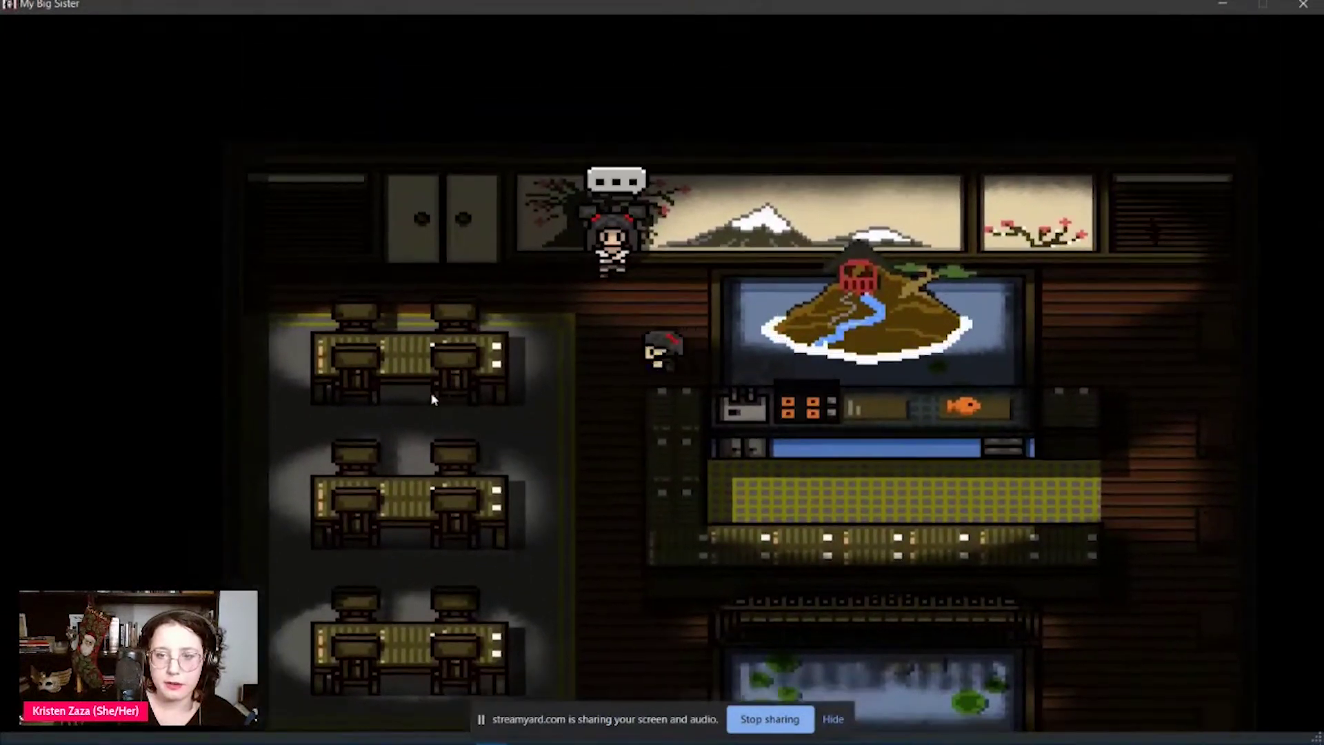
- Walk down and around onto the blue counter strip
key("Down")
key("Down")
key("Right")
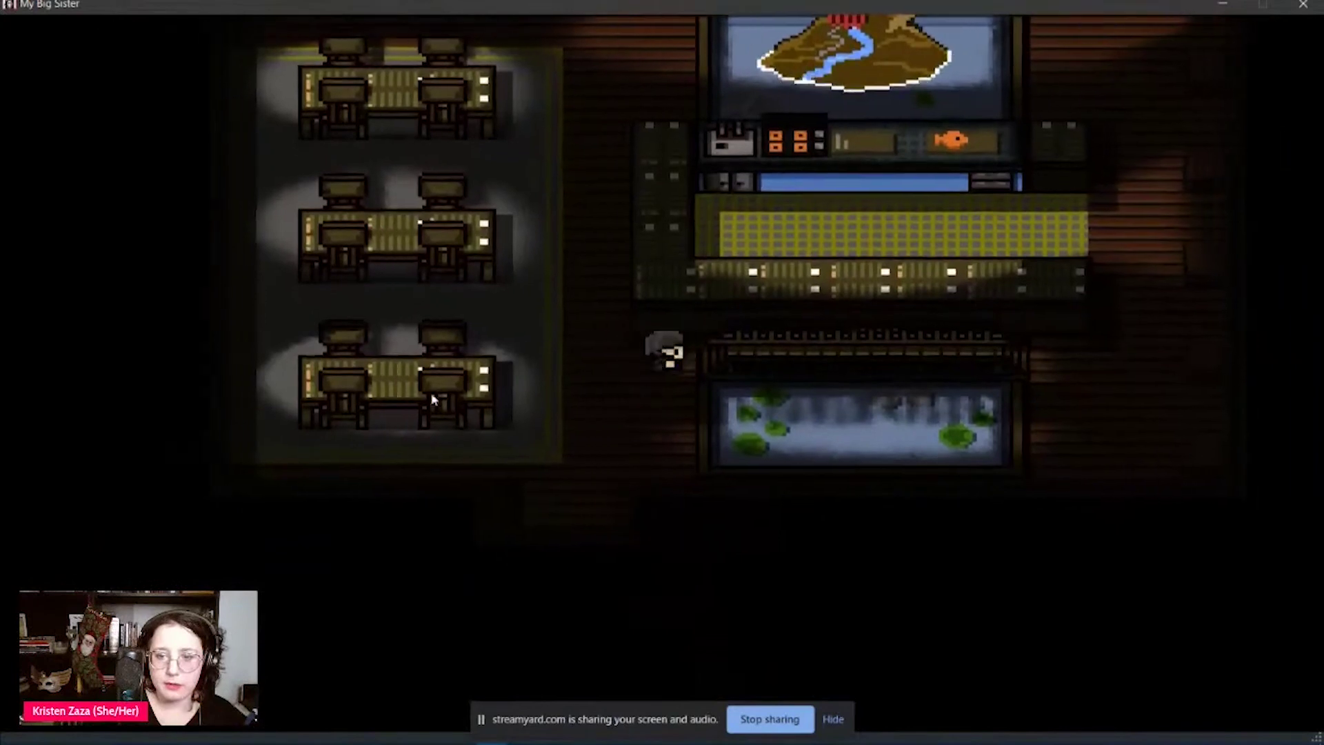
key("Right")
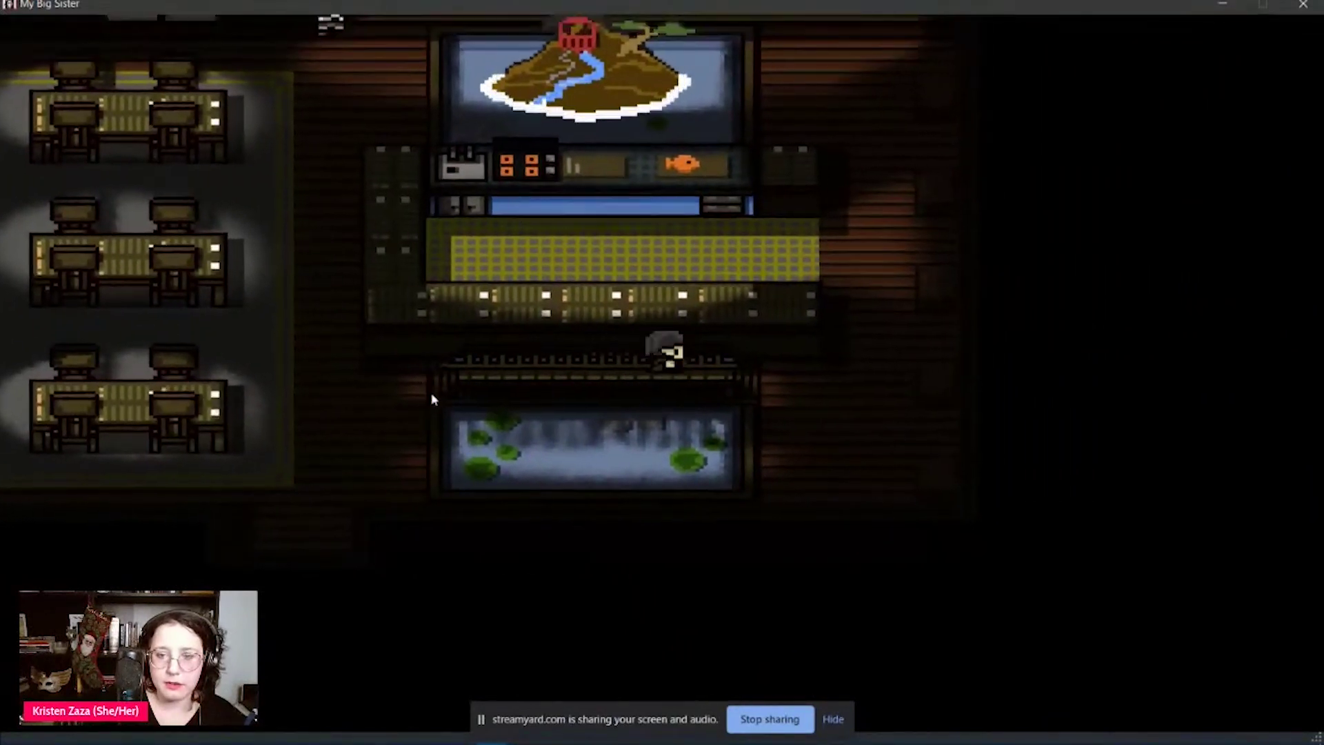
key("Up")
key("Left")
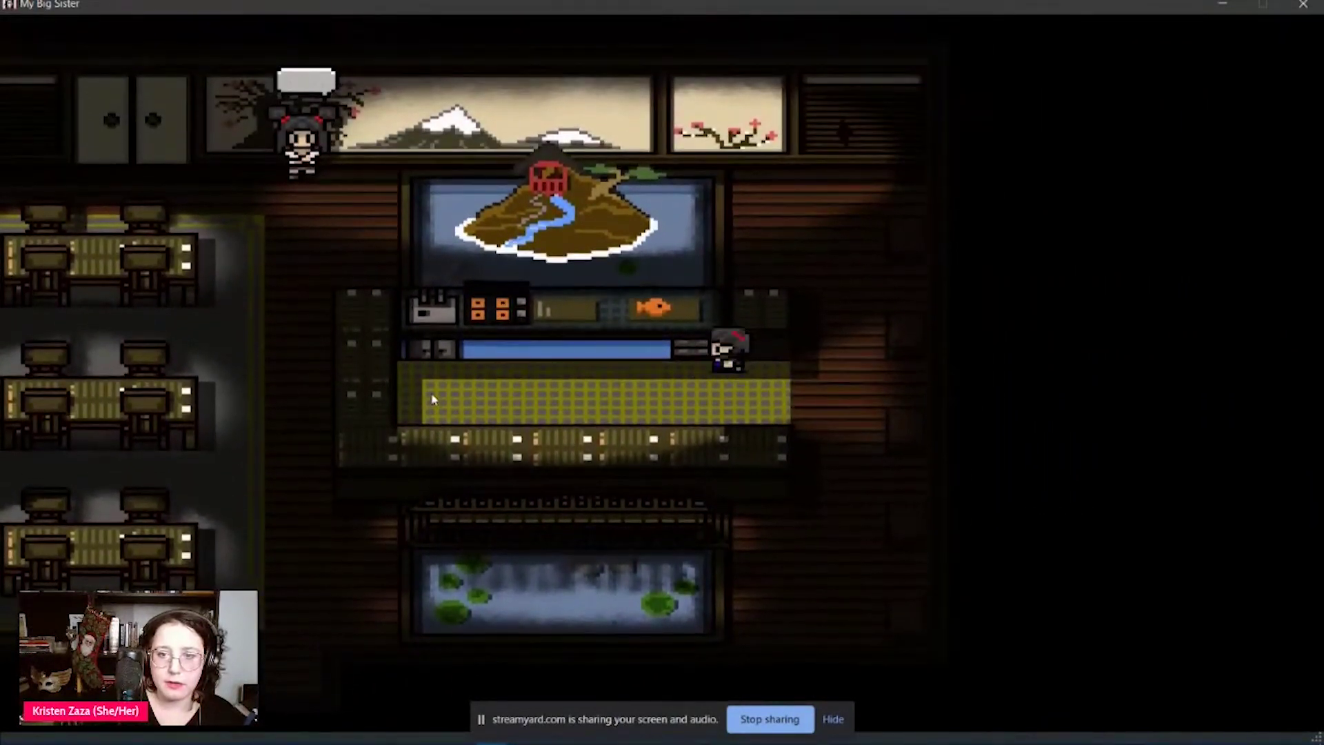
key("Left")
key("Right")
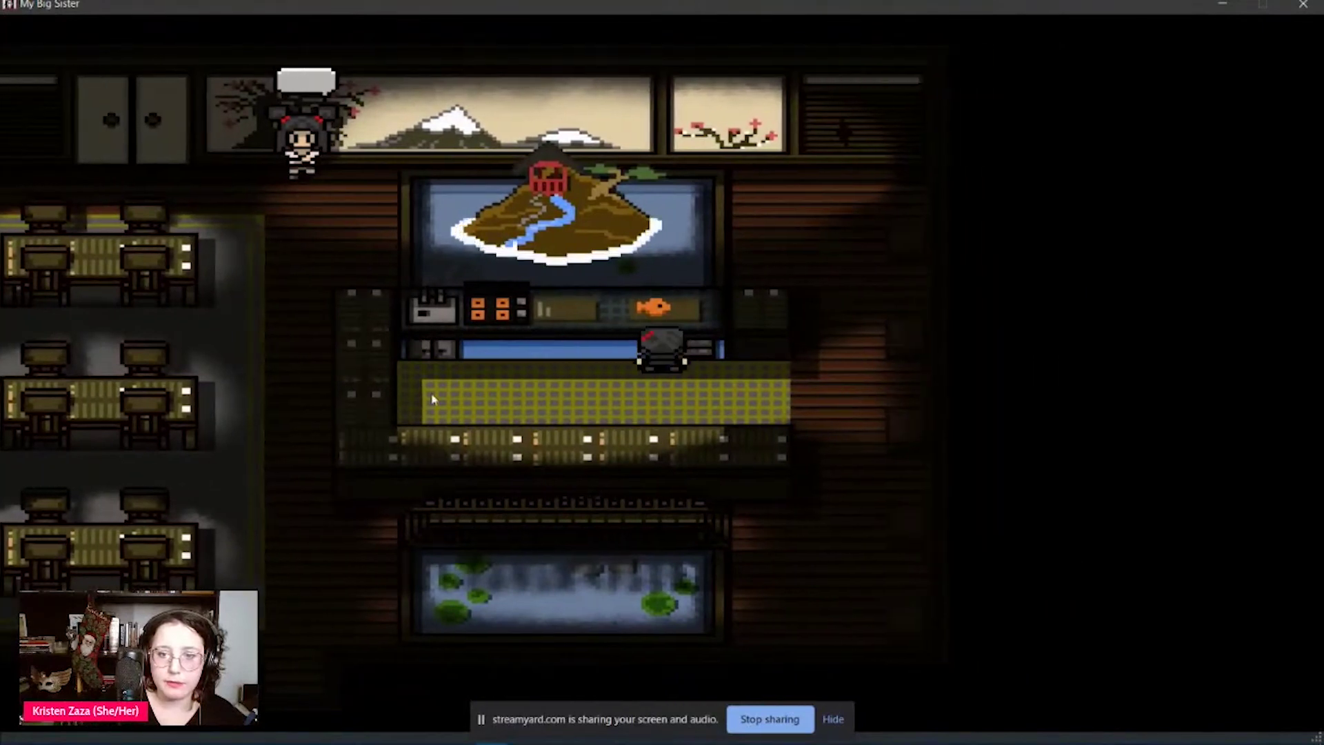
key("Left")
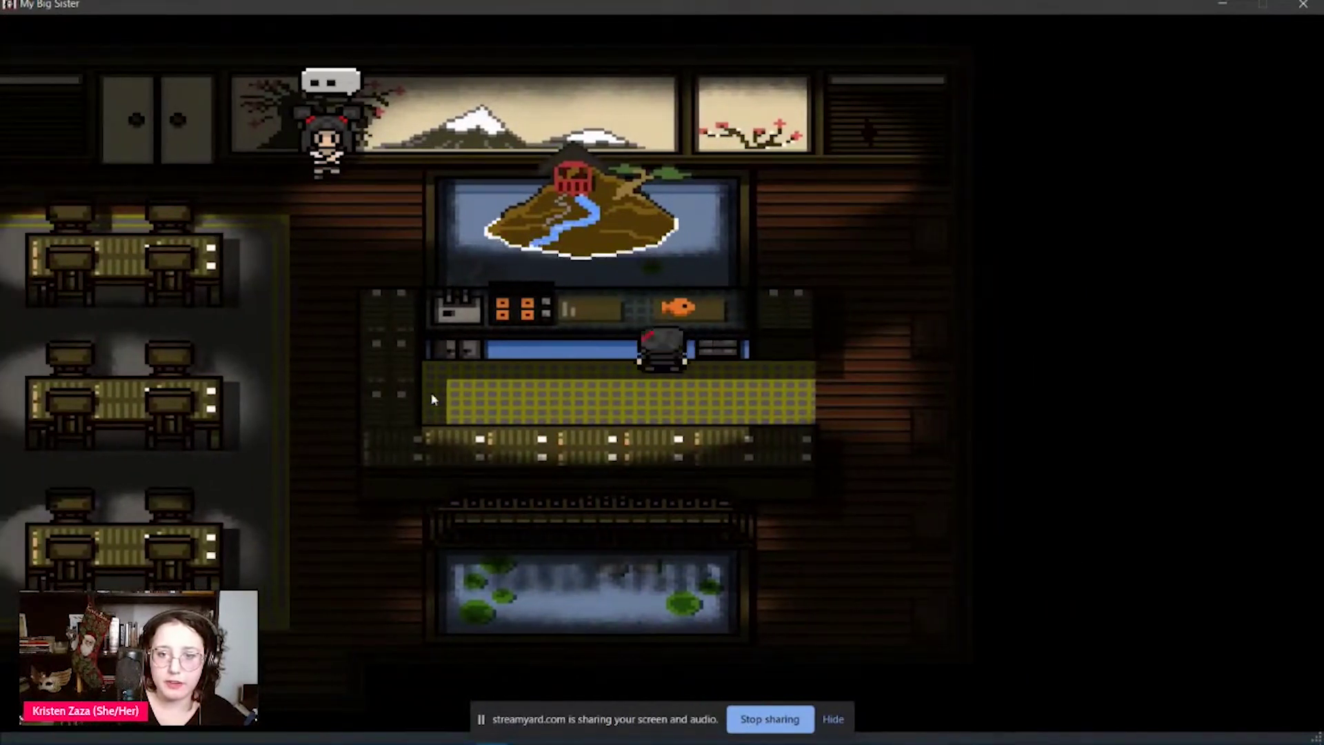
key("Right")
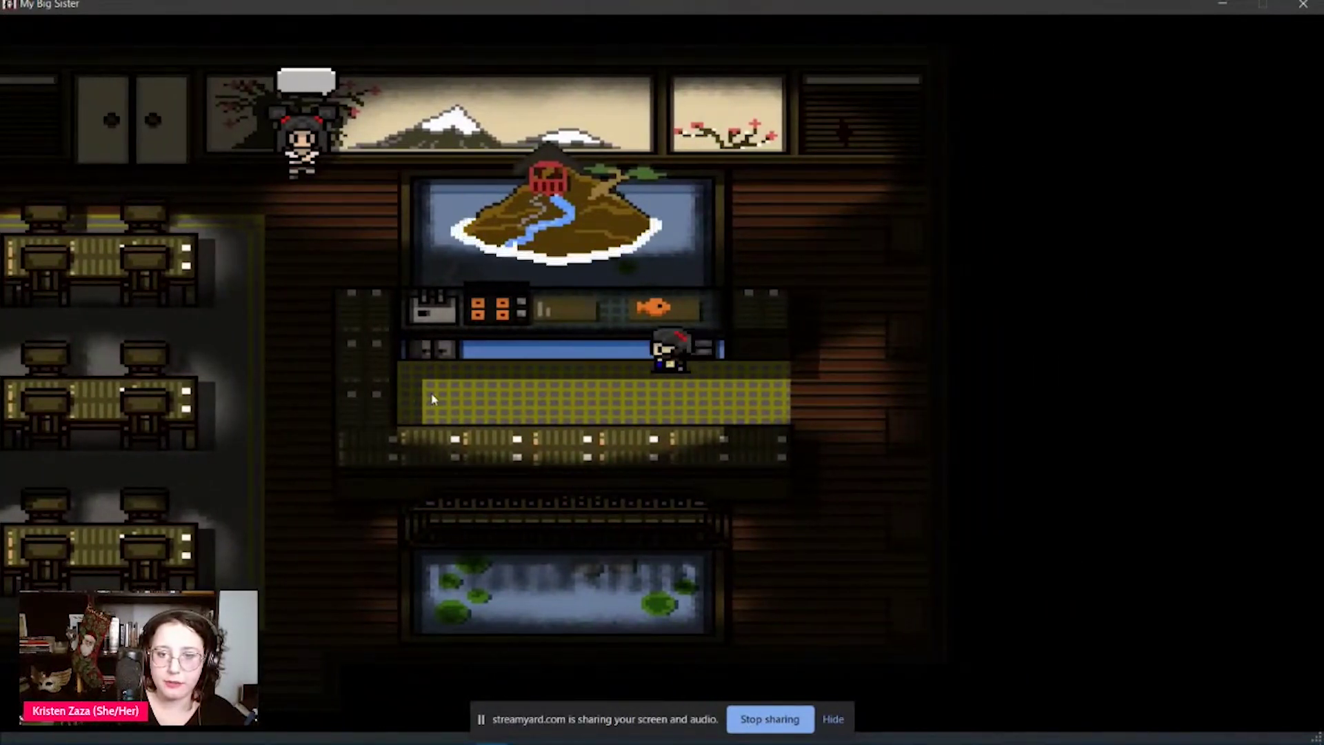
- Examine the dead fish on the counter and read its dialogue
key("Left")
key("z")
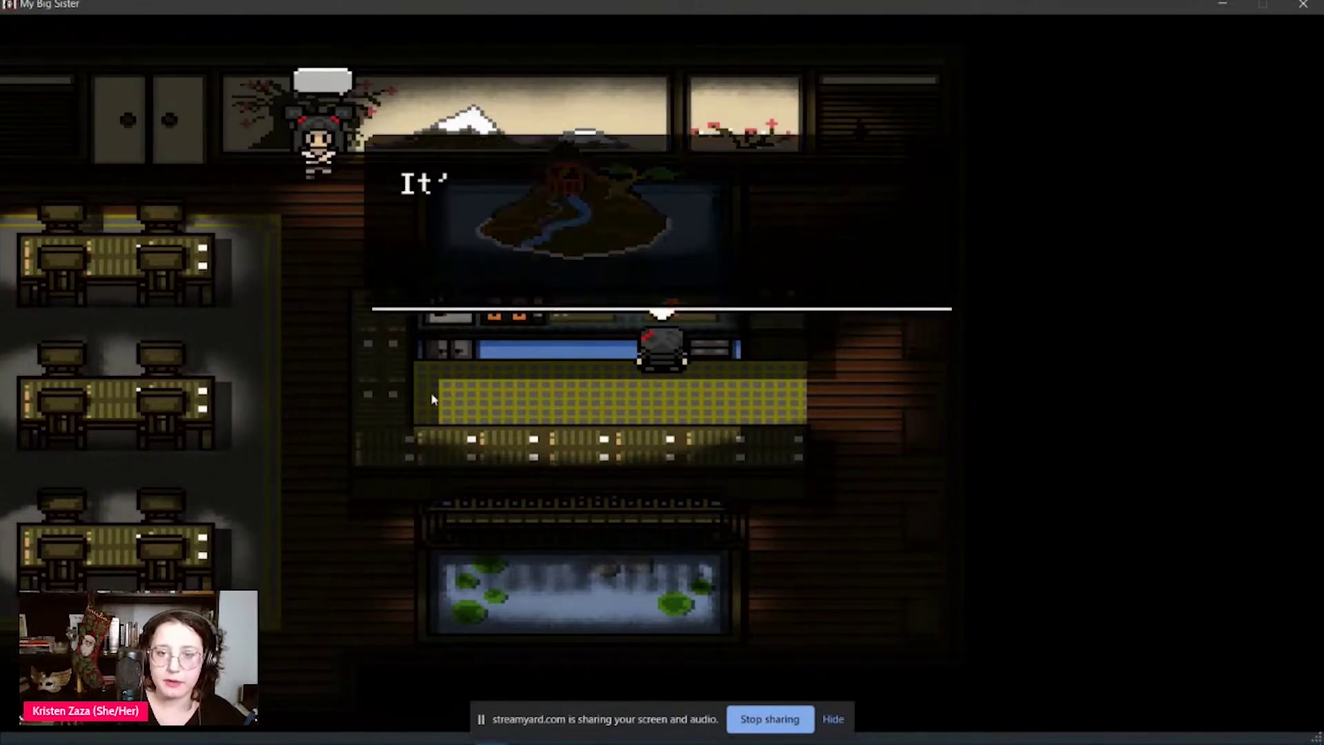
key("z")
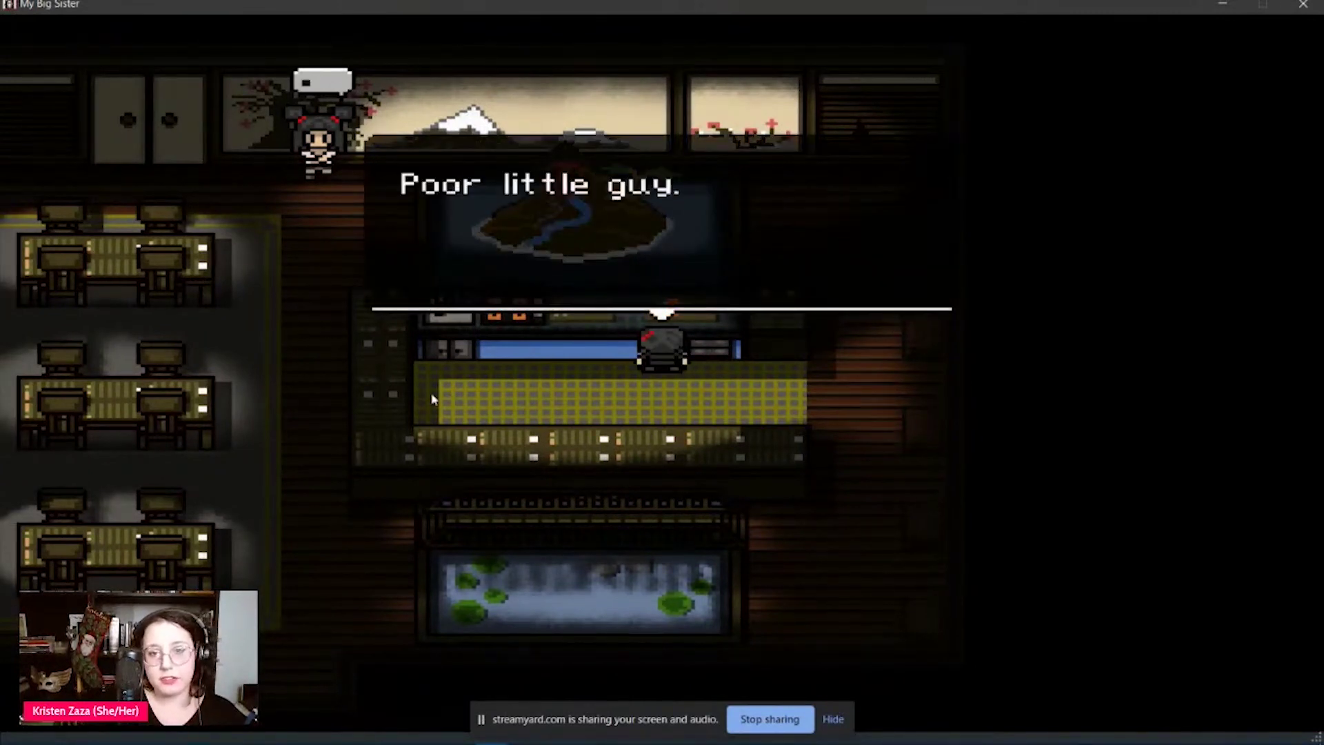
key("z")
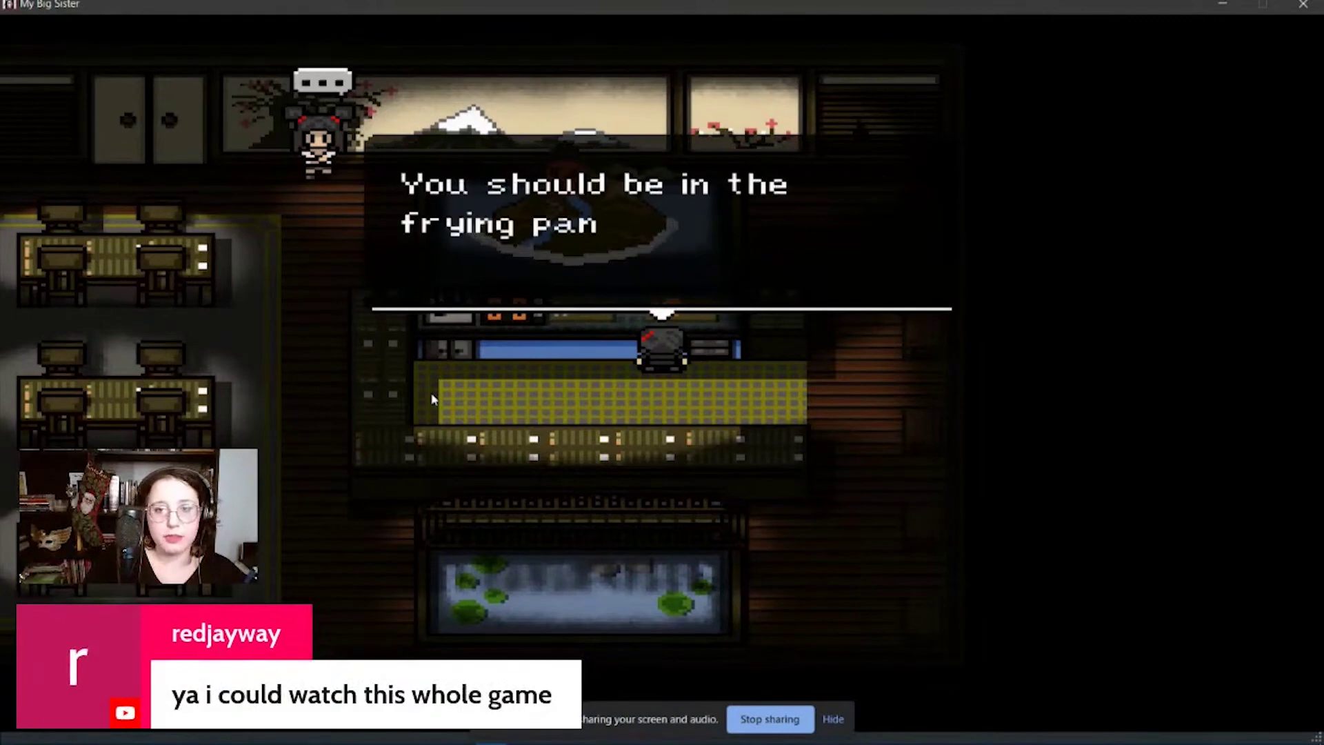
key("z")
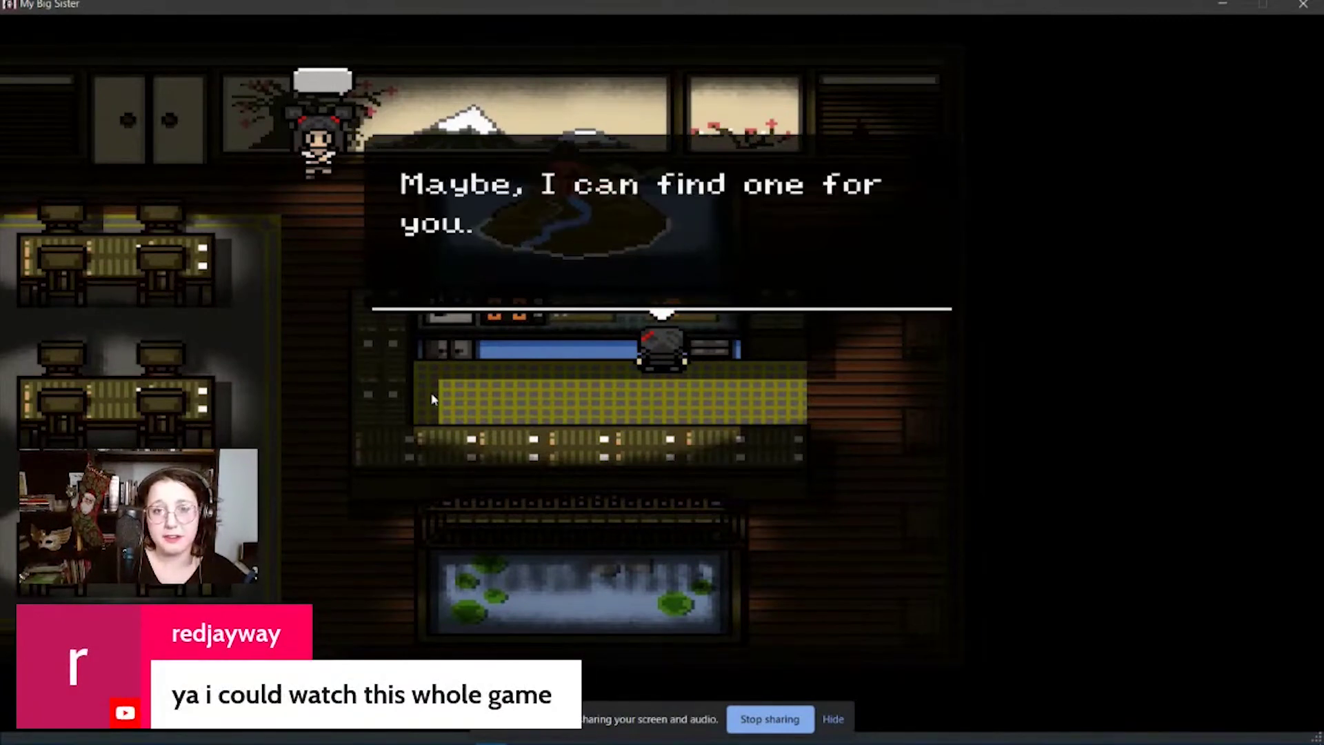
key("z")
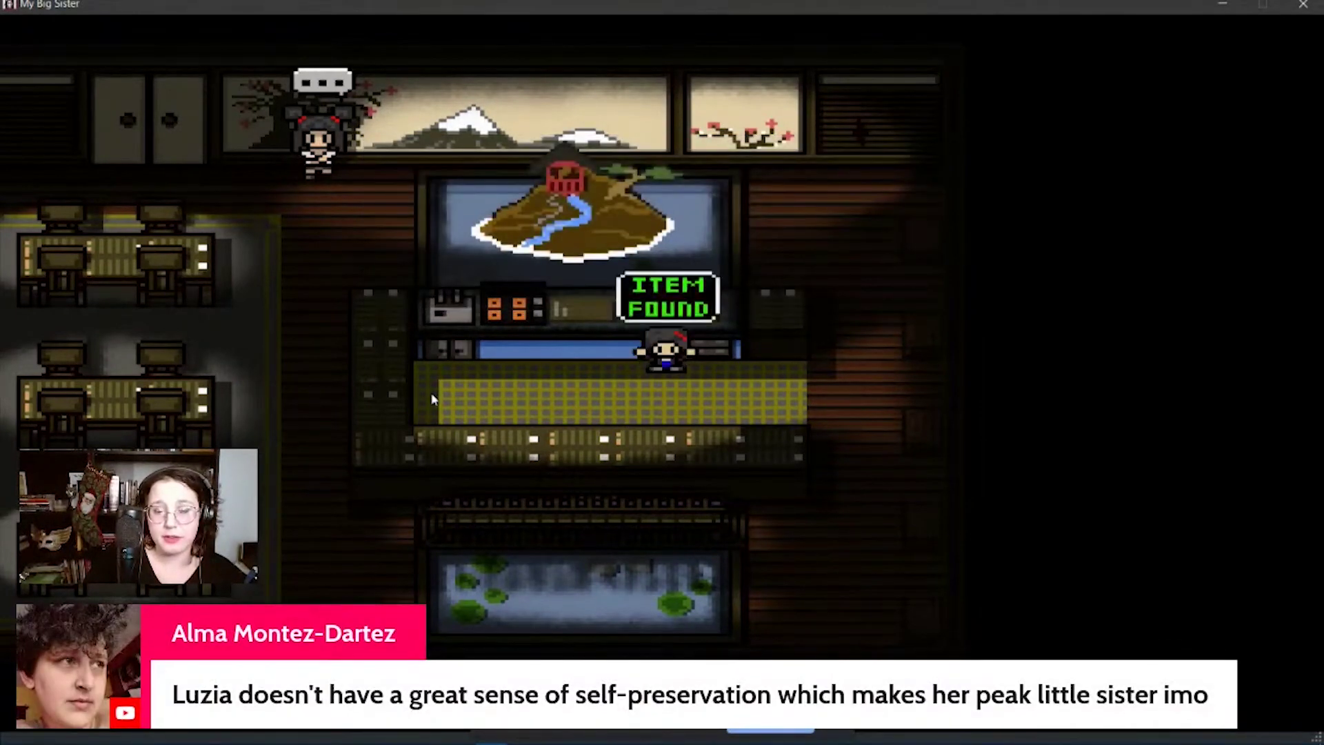
- Walk left along the counter and examine the sink
key("Left")
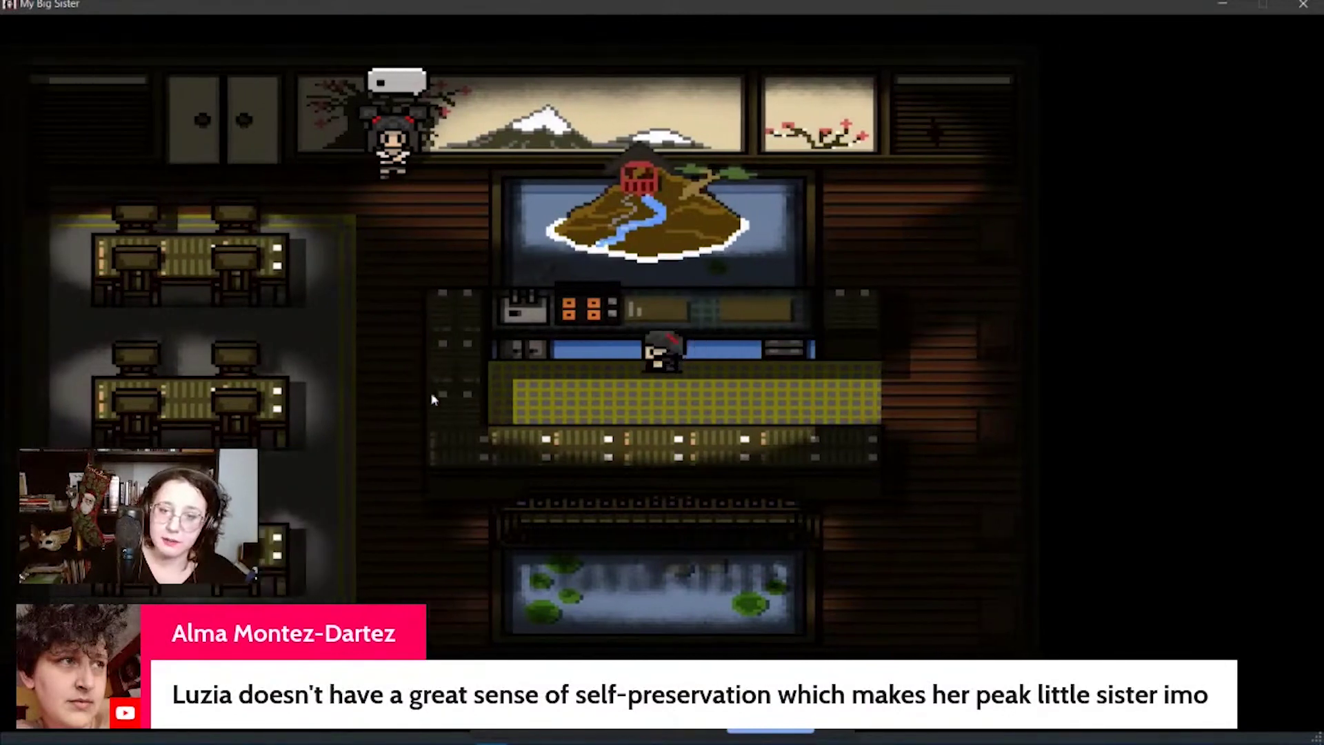
key("Left")
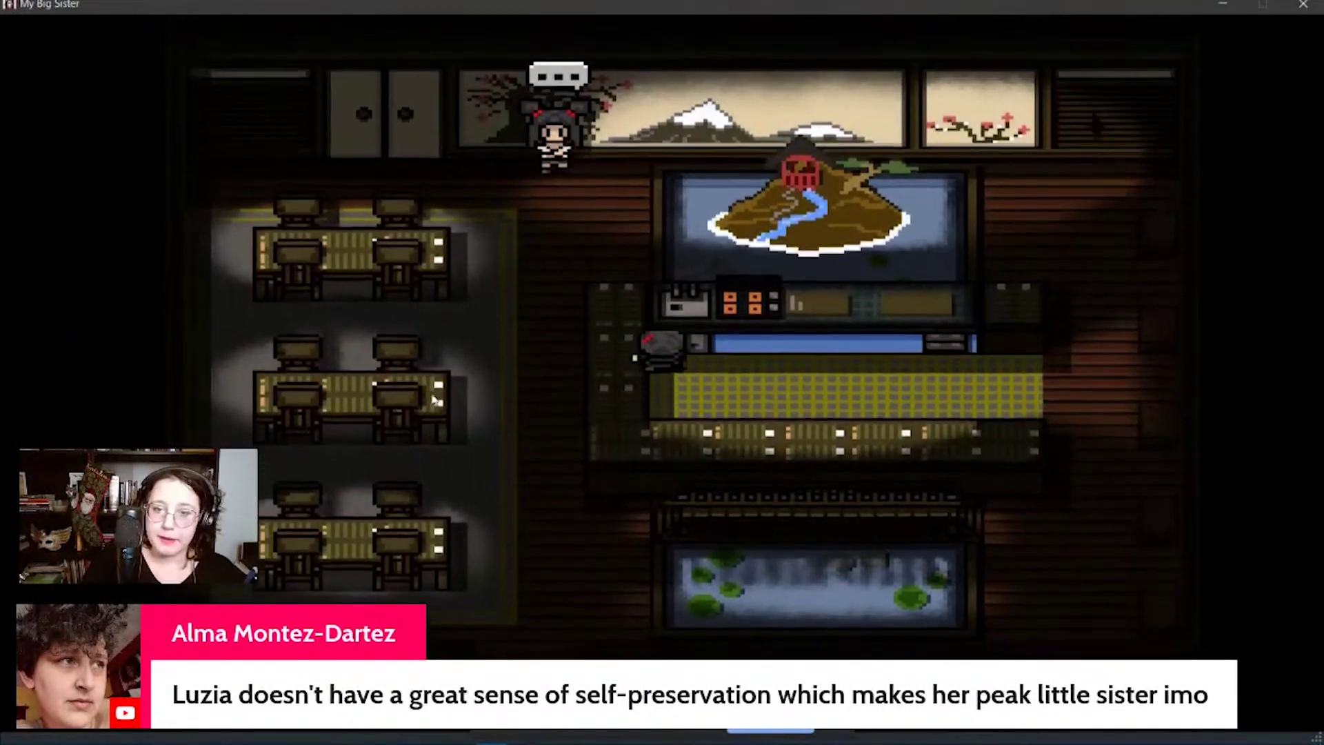
key("Up")
key("z")
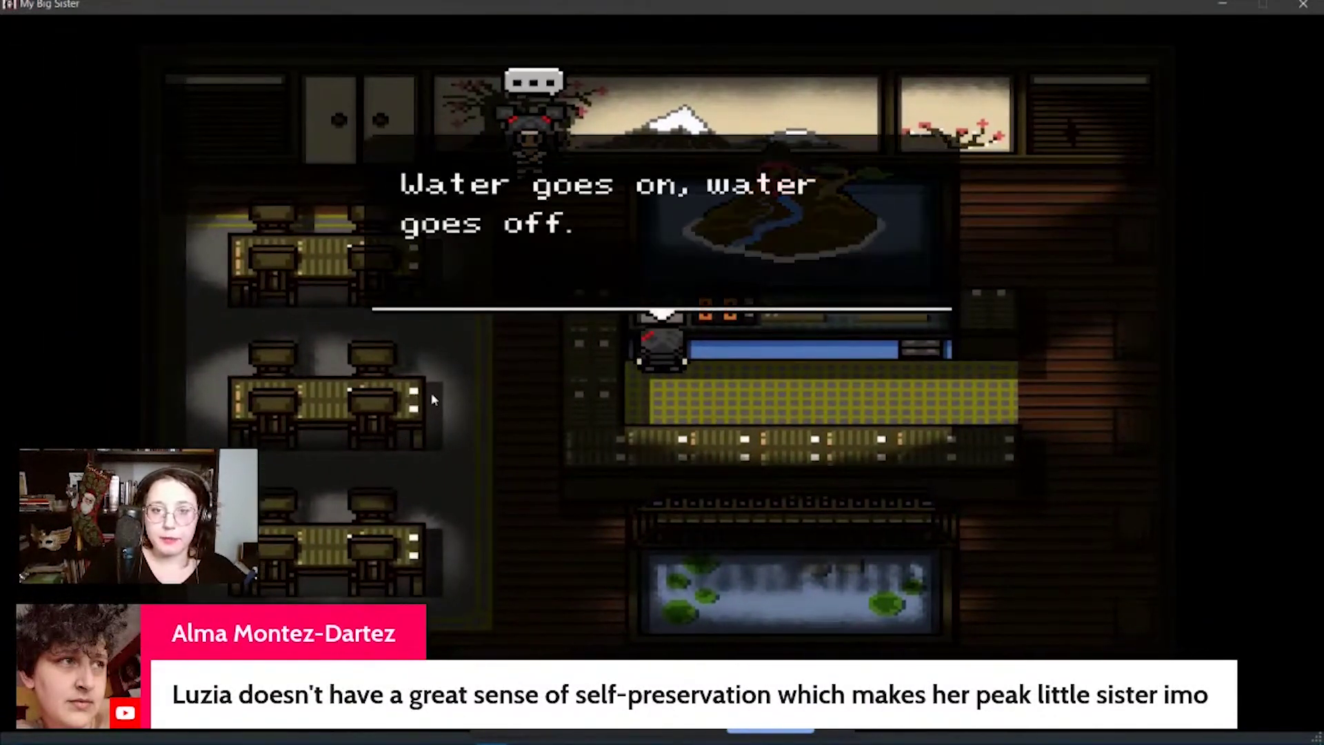
key("z")
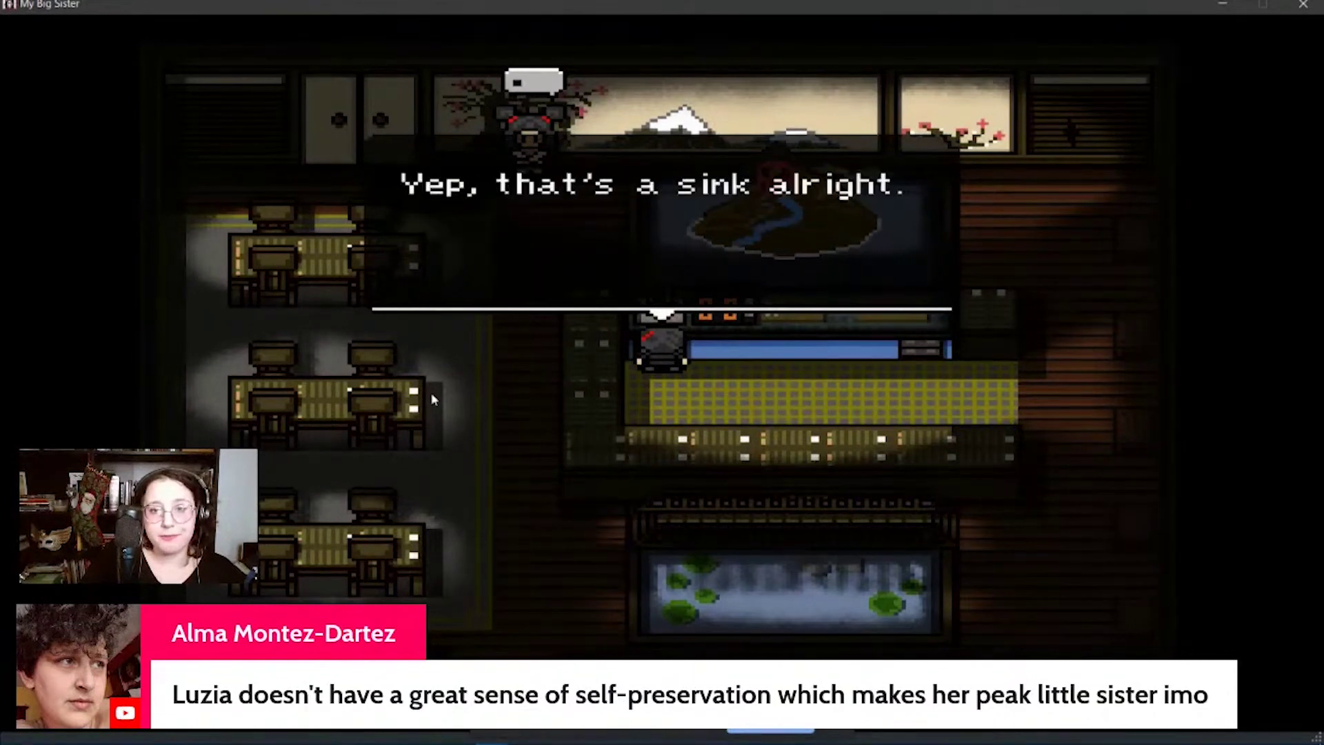
key("z")
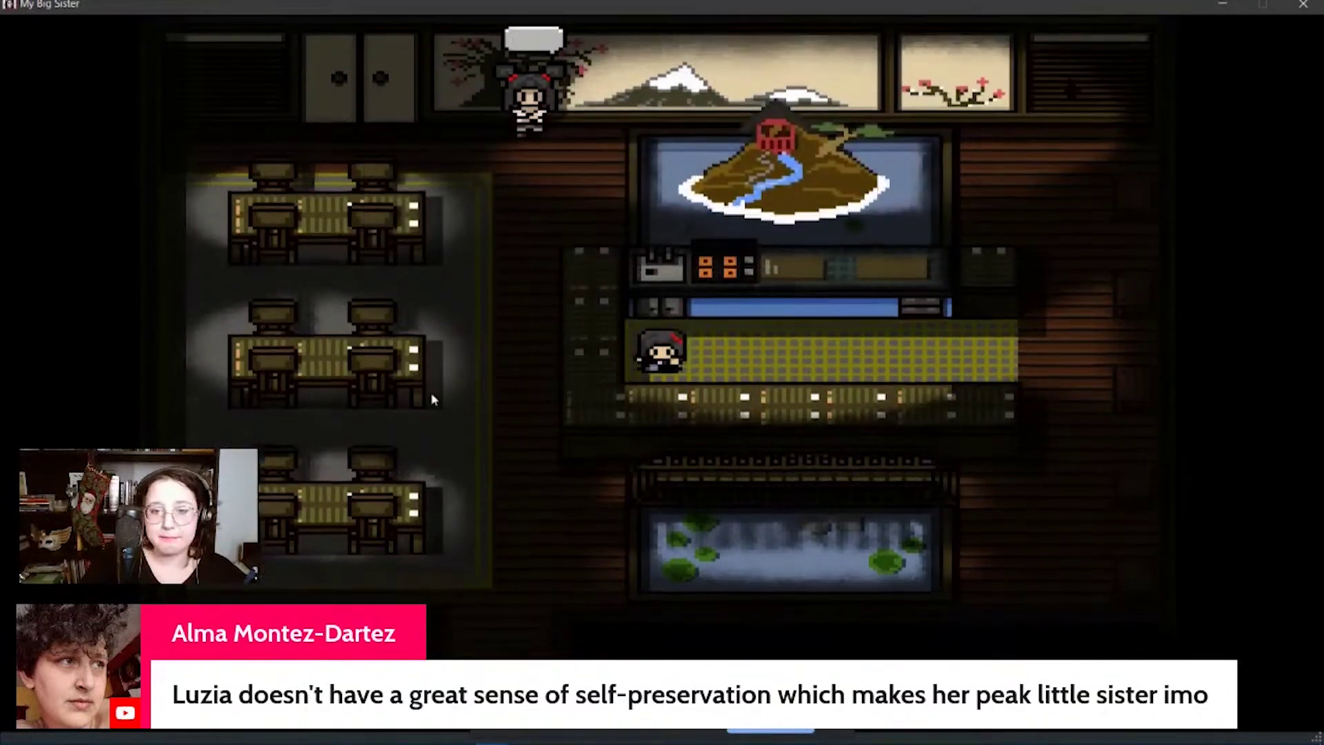
key("Down")
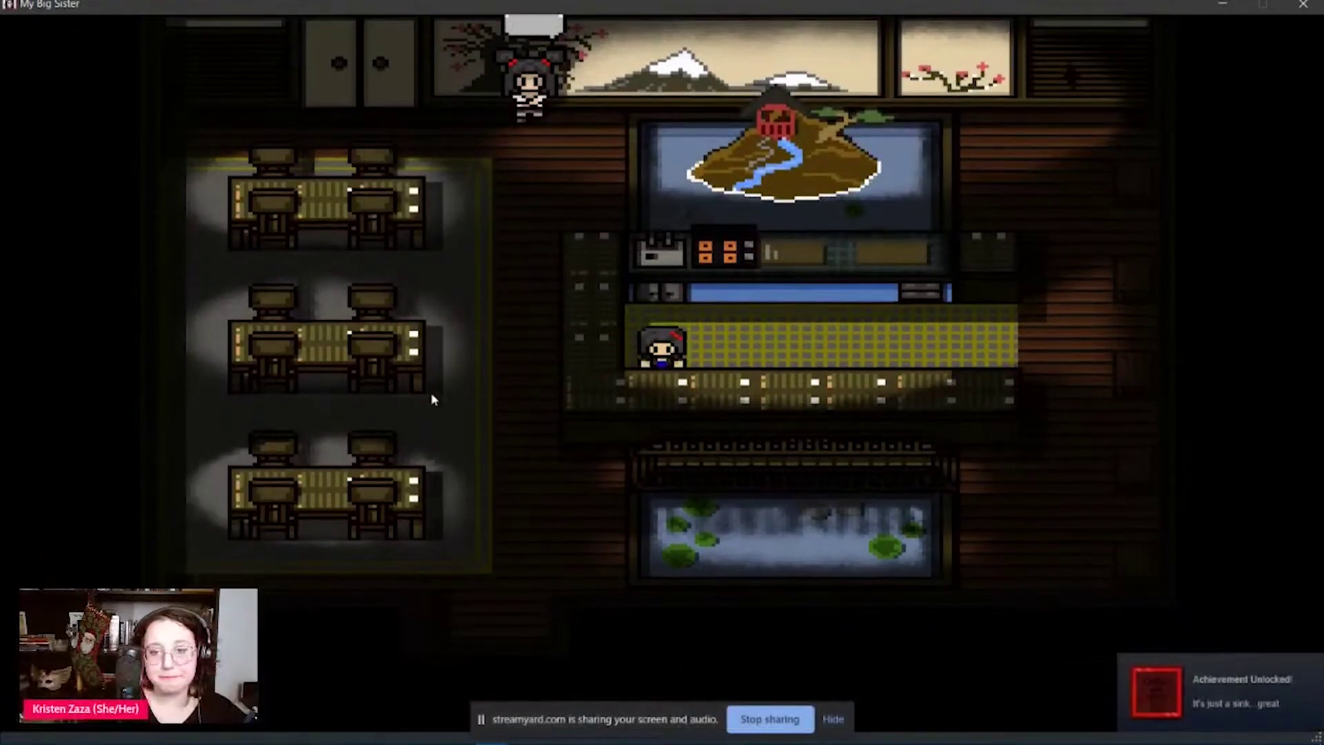
- Walk right and examine the small hole in the wall
key("Right")
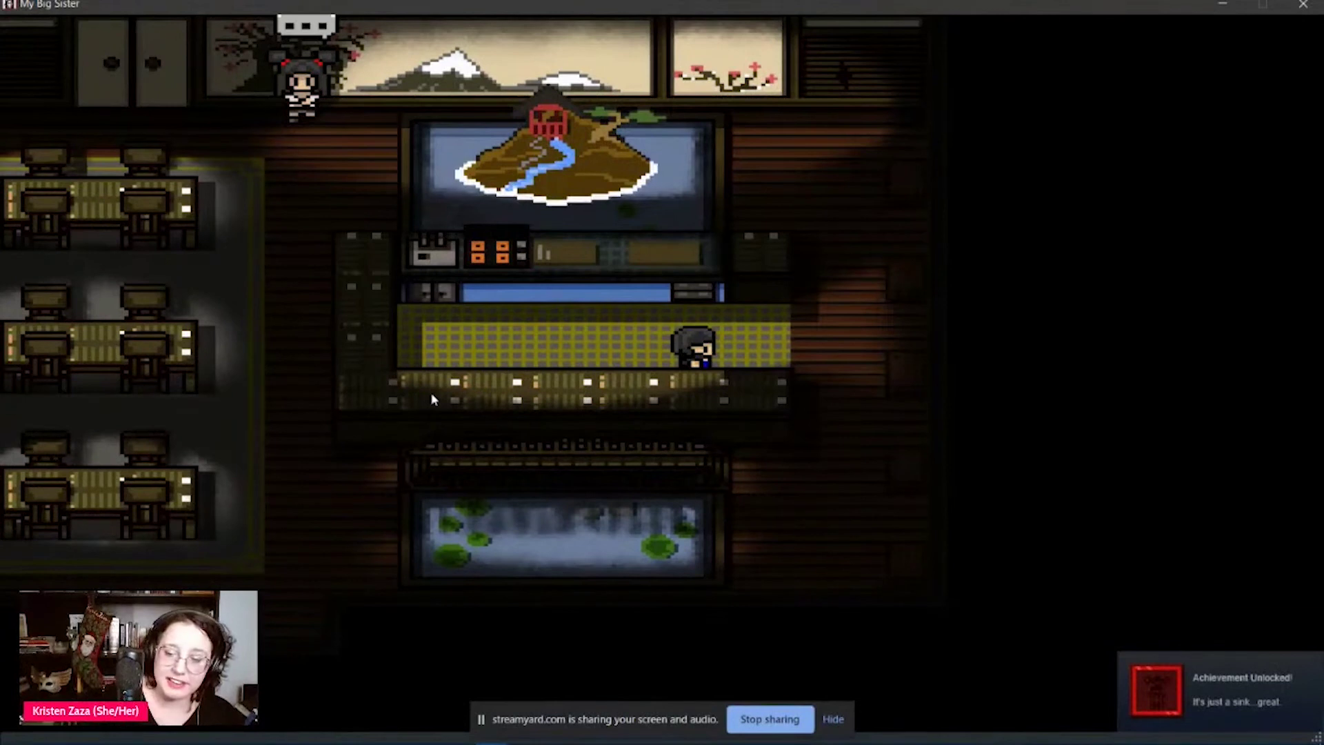
key("Right")
key("Up")
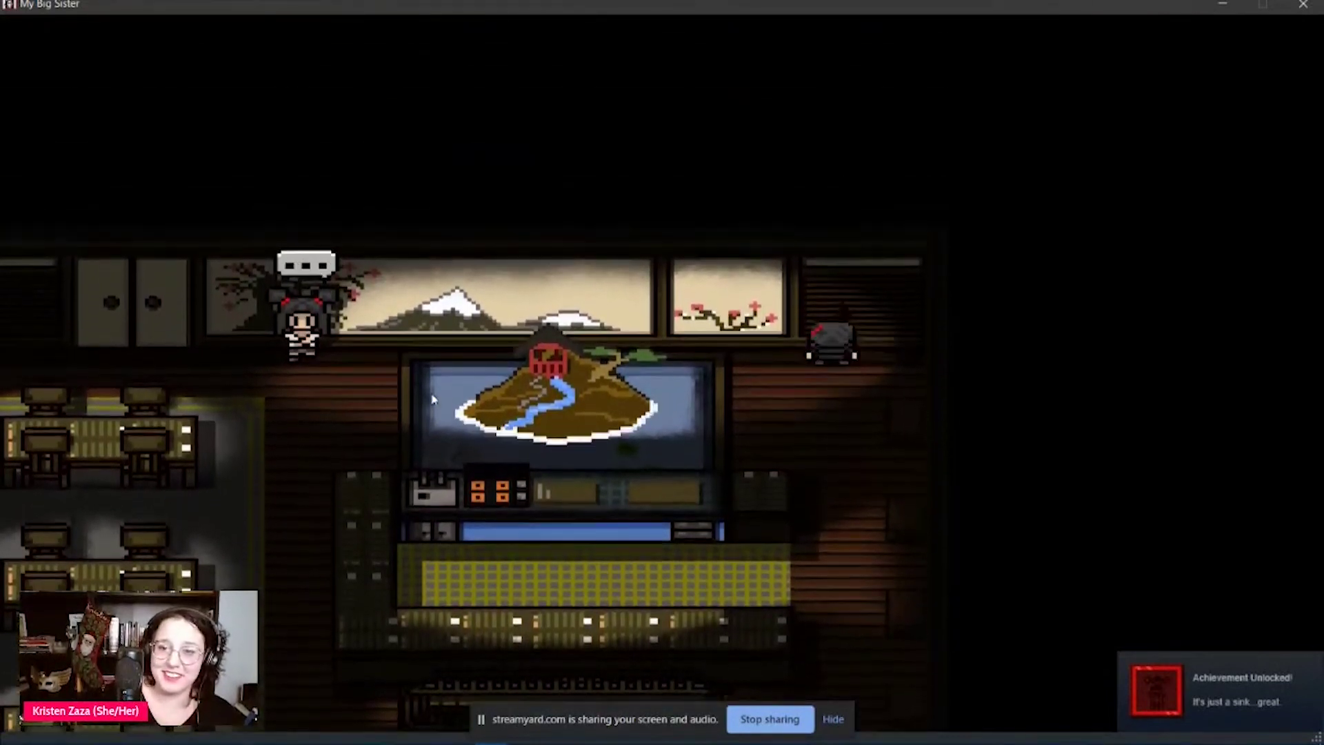
key("Return")
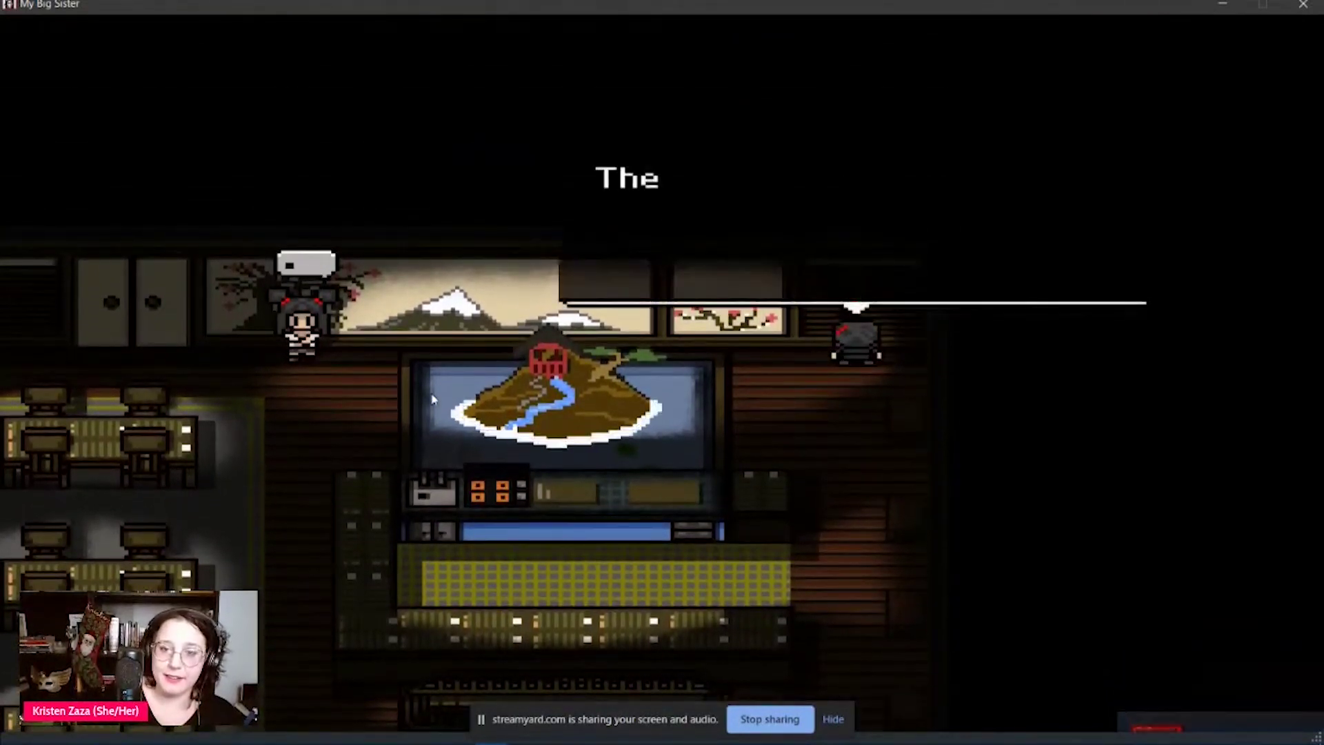
key("Return")
key("Return")
key("Return")
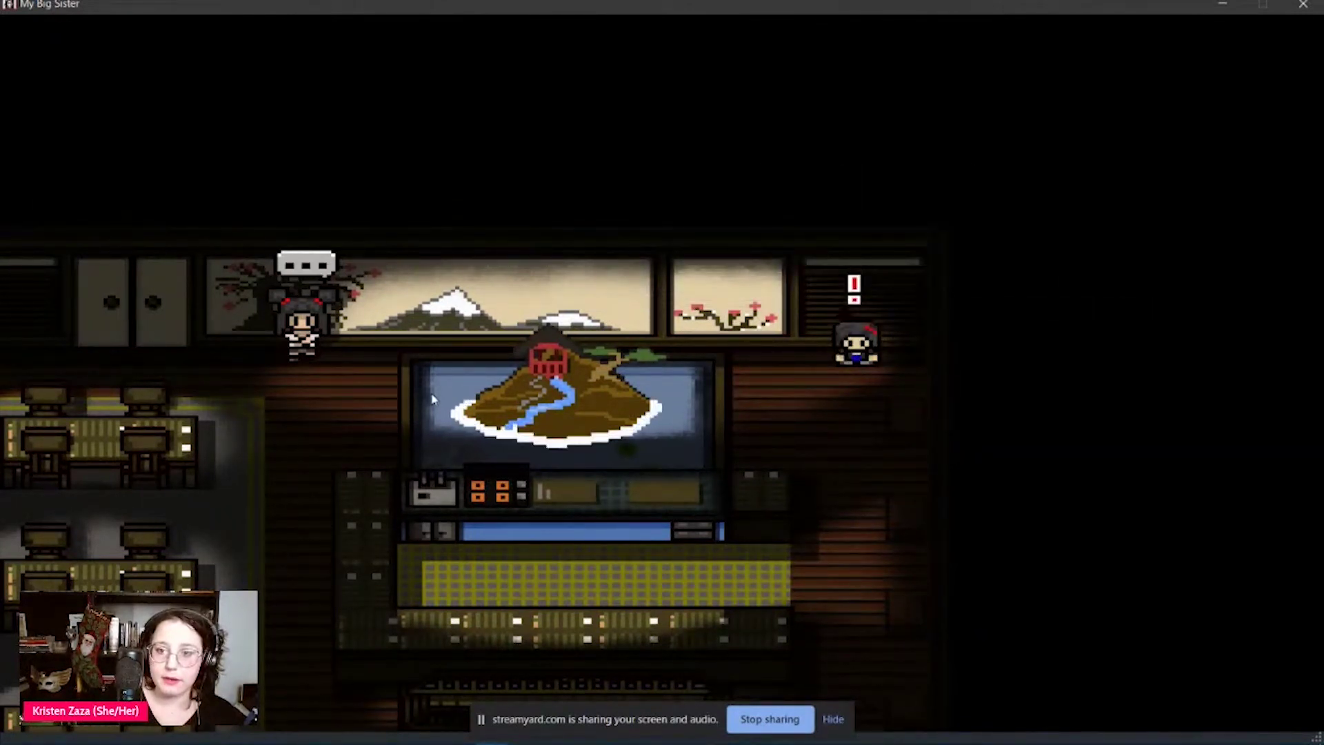
- Check the Red Tile in inventory, walk toward mid-room, and briefly visit StreamYard
key("Down")
key("Escape")
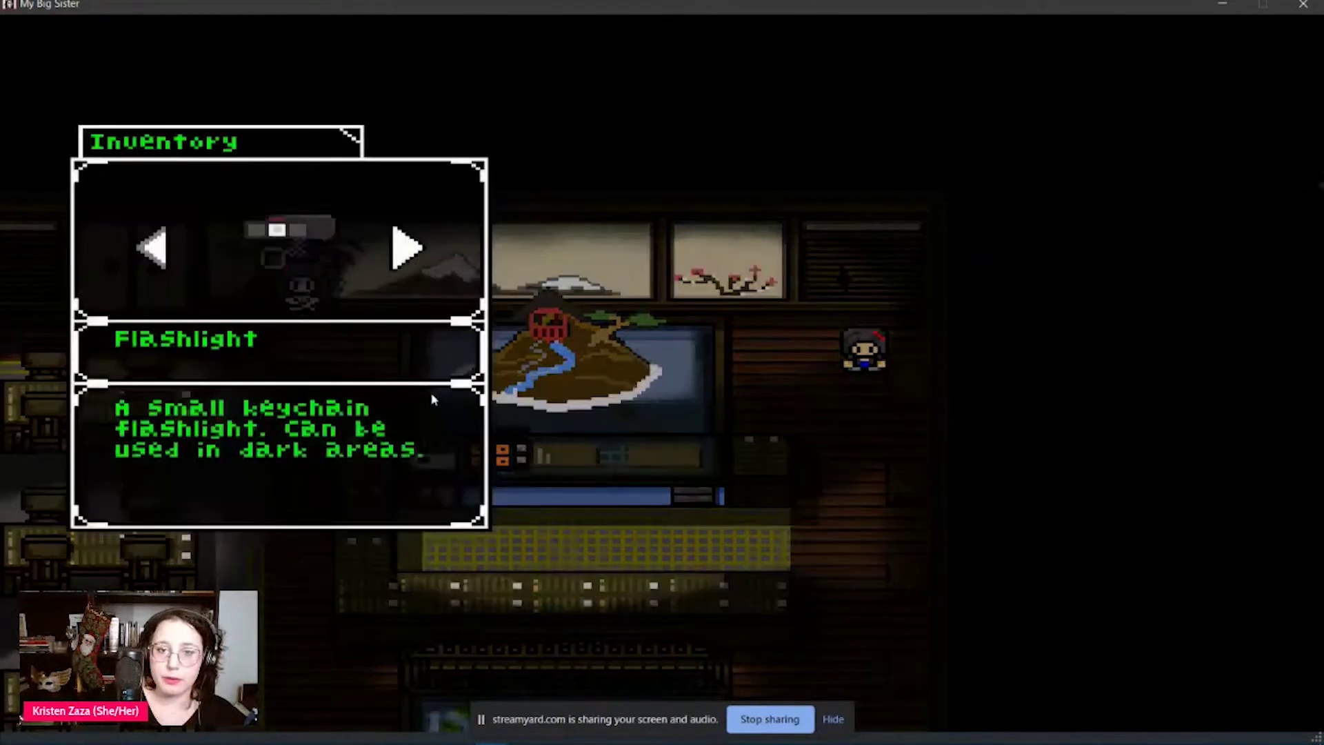
key("Right")
key("Right")
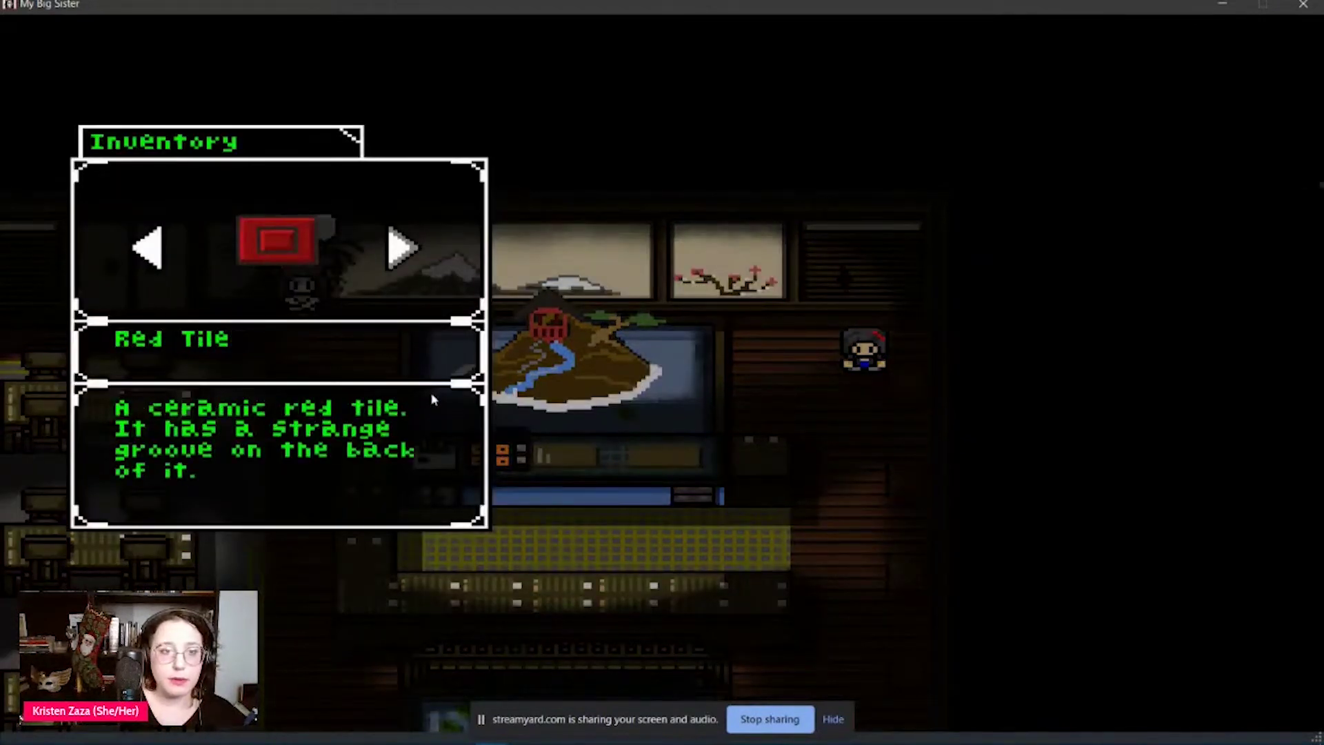
key("Escape")
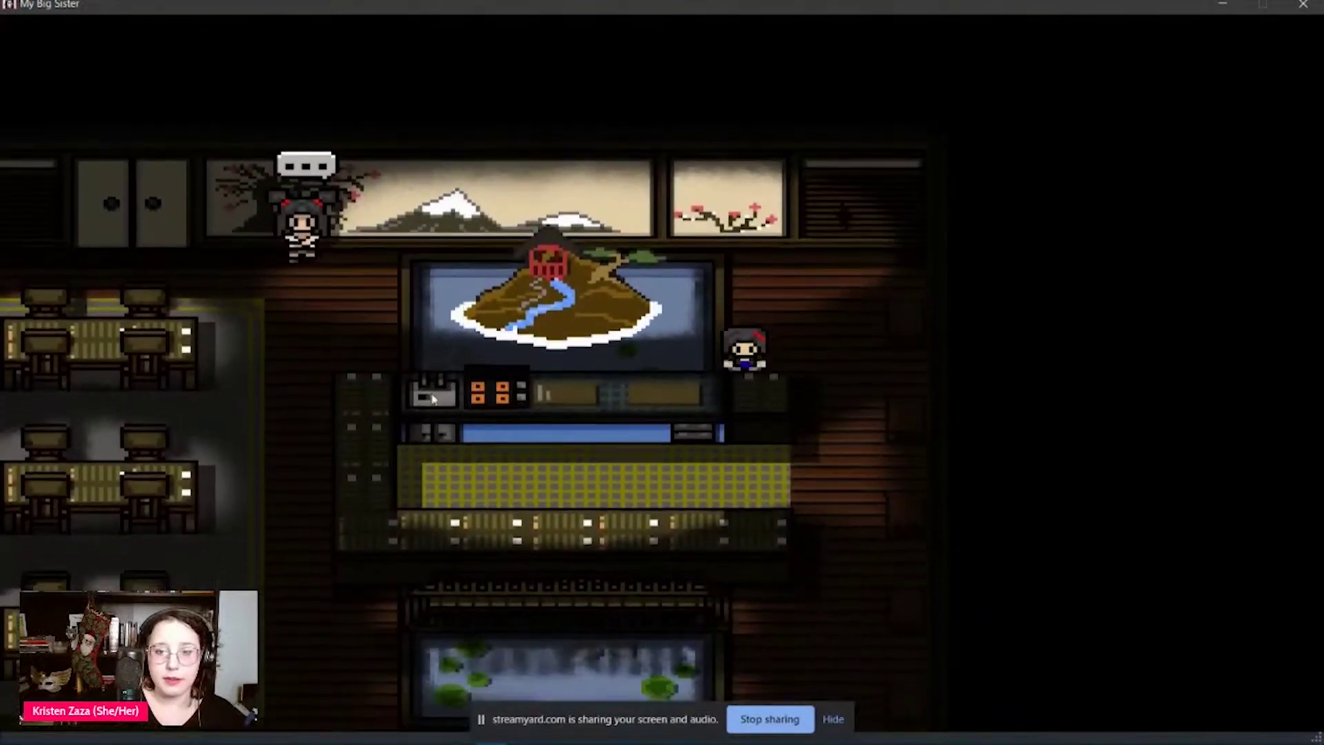
key("Right")
key("Down")
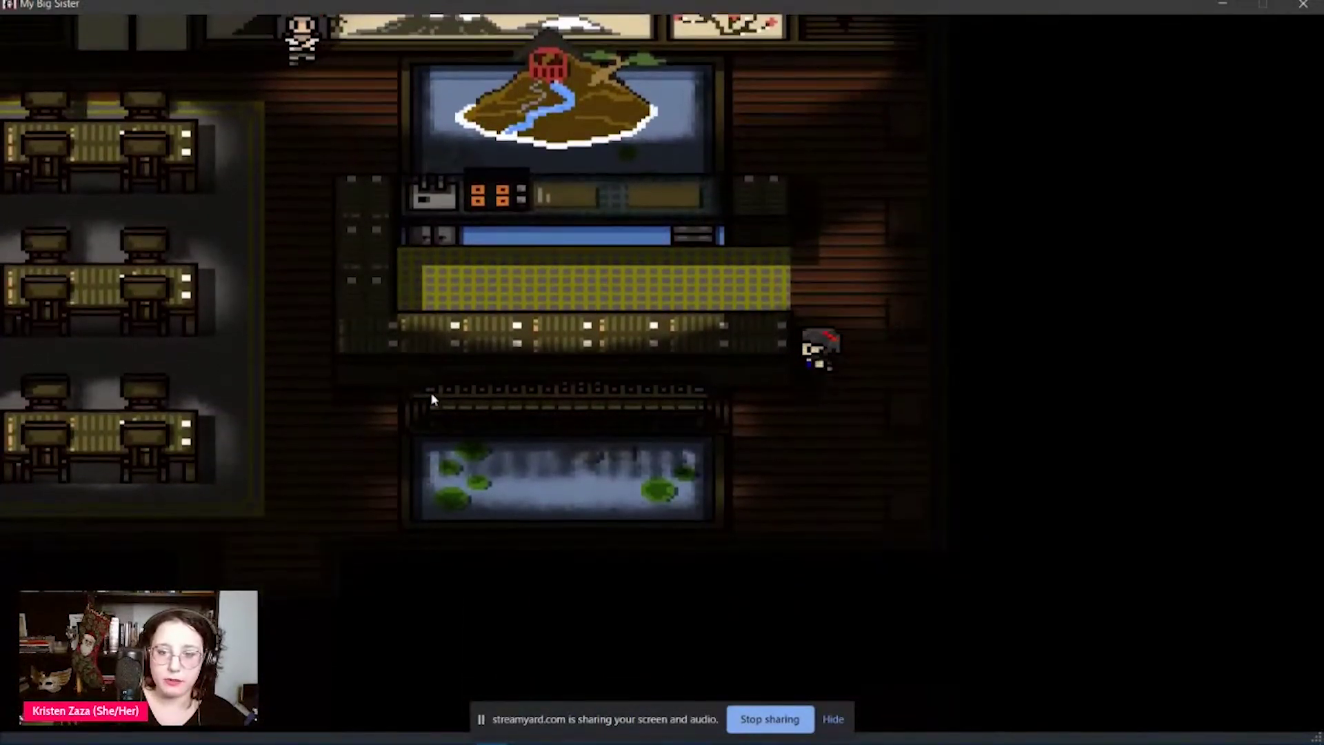
key("Left")
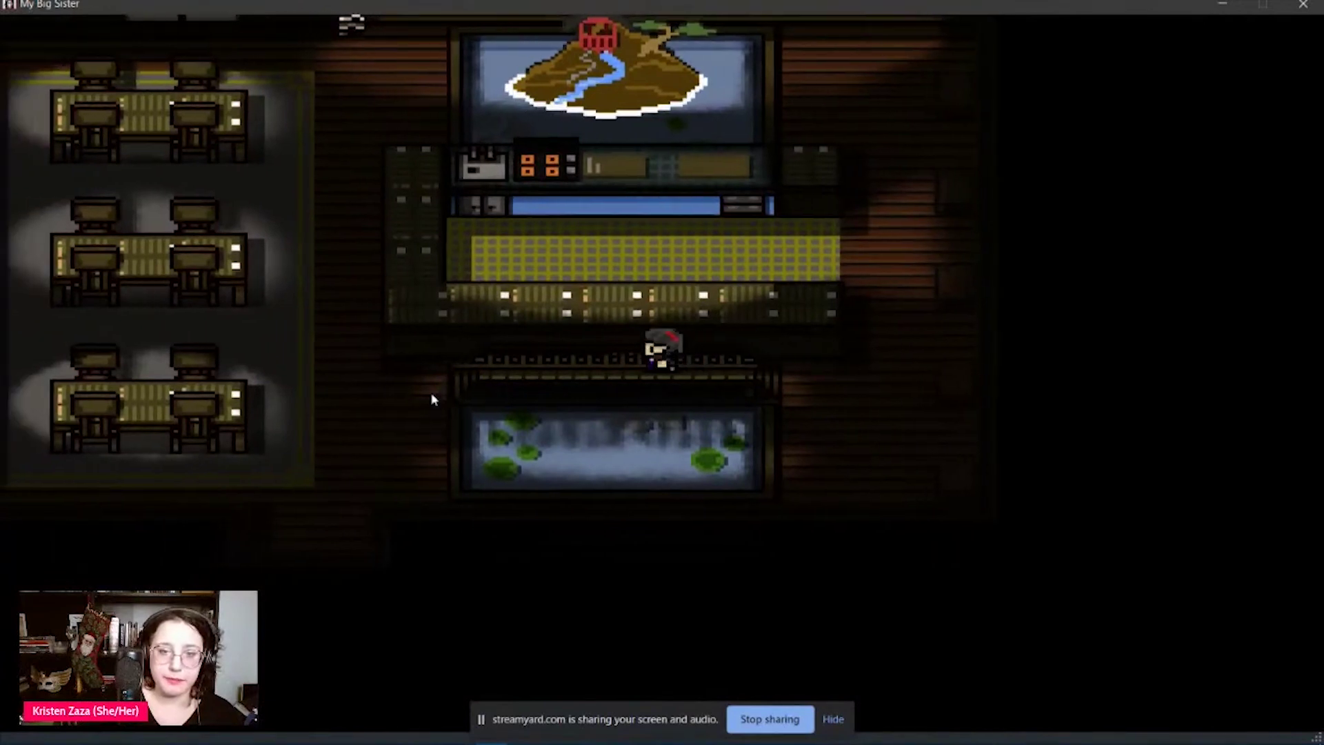
key("Left")
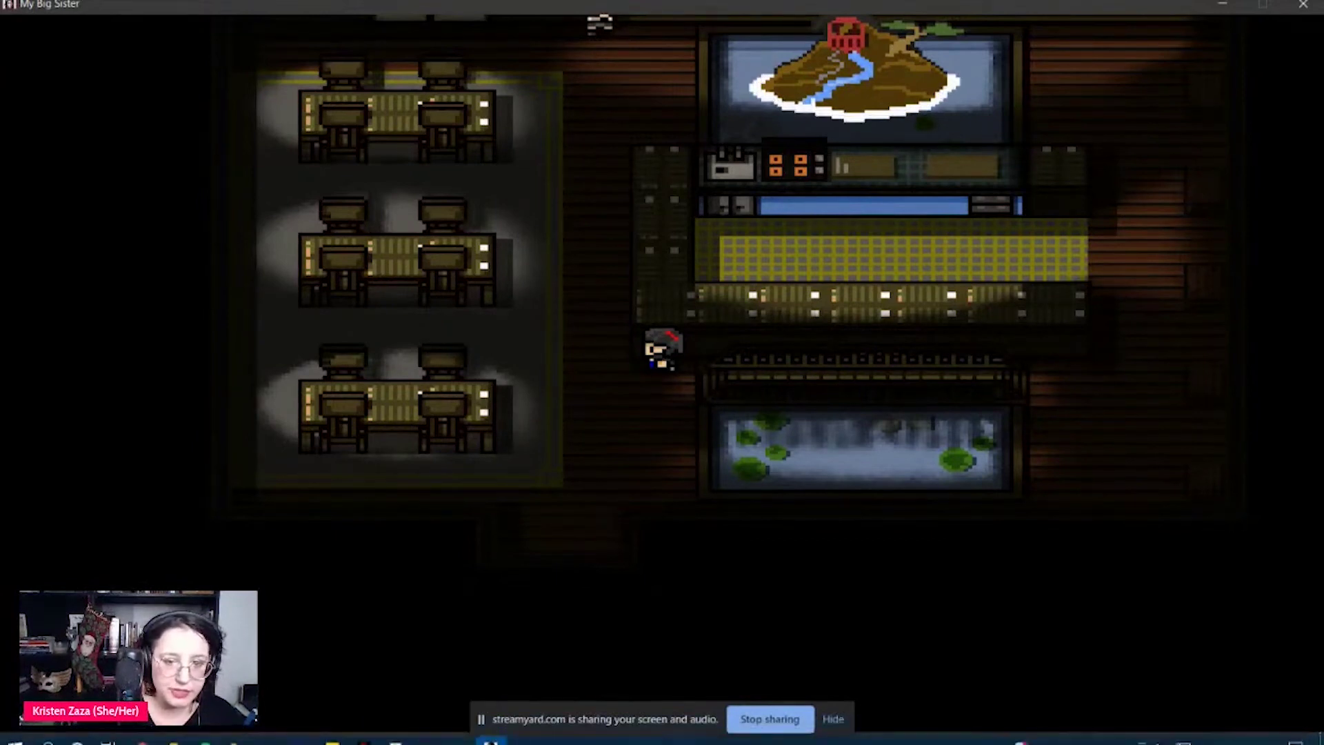
mouse_move(142, 732)
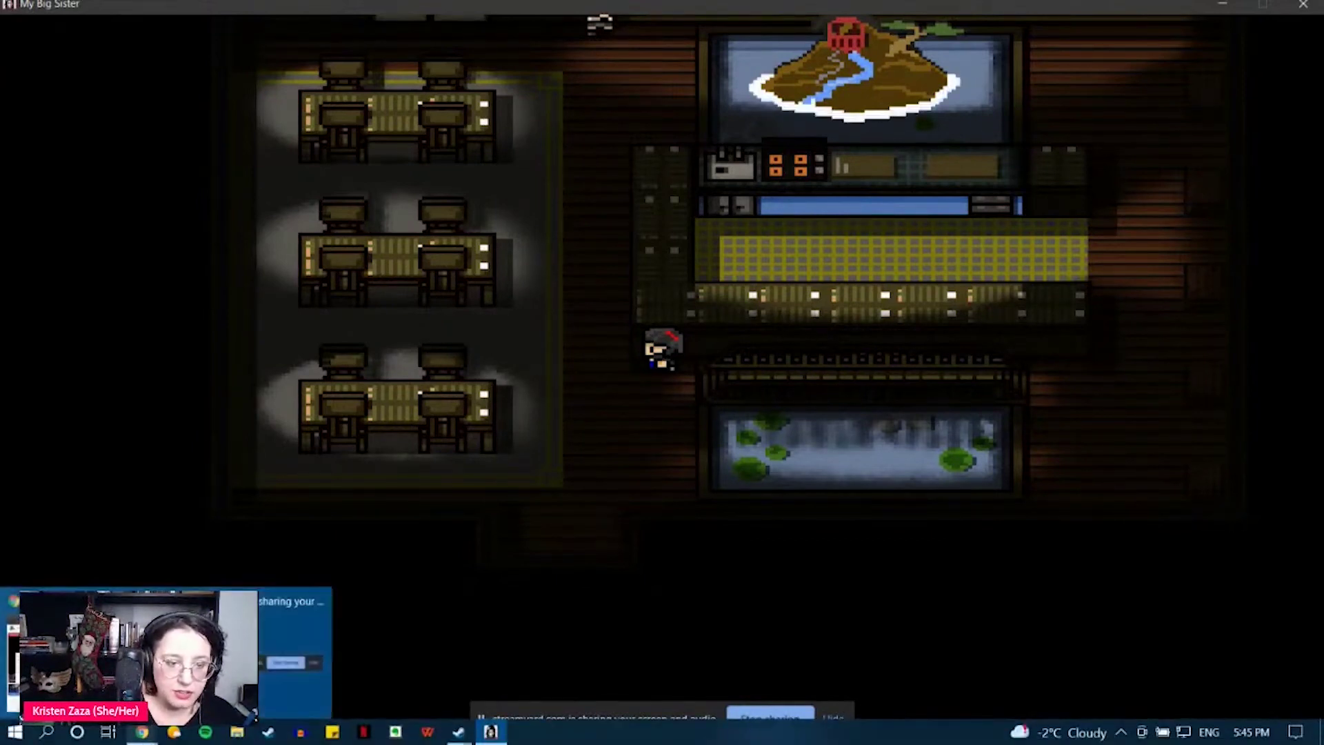
left_click(104, 641)
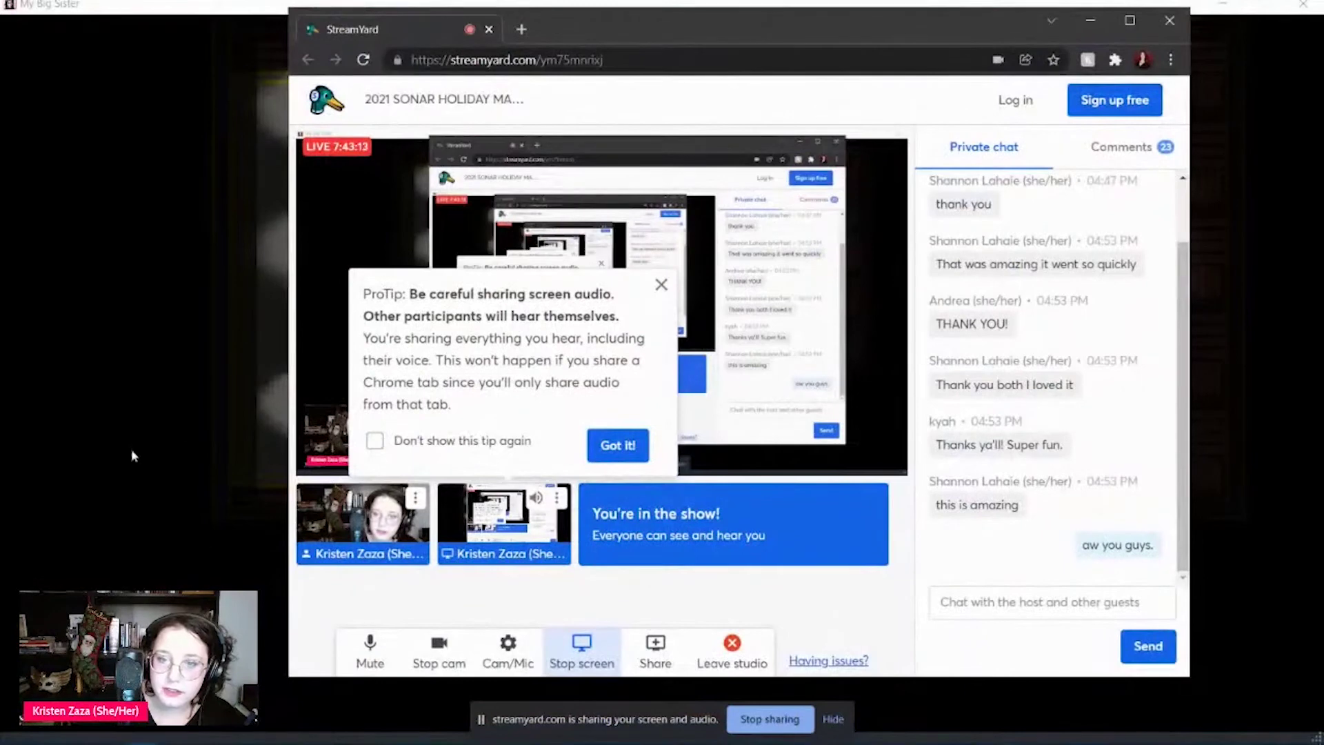
left_click(112, 543)
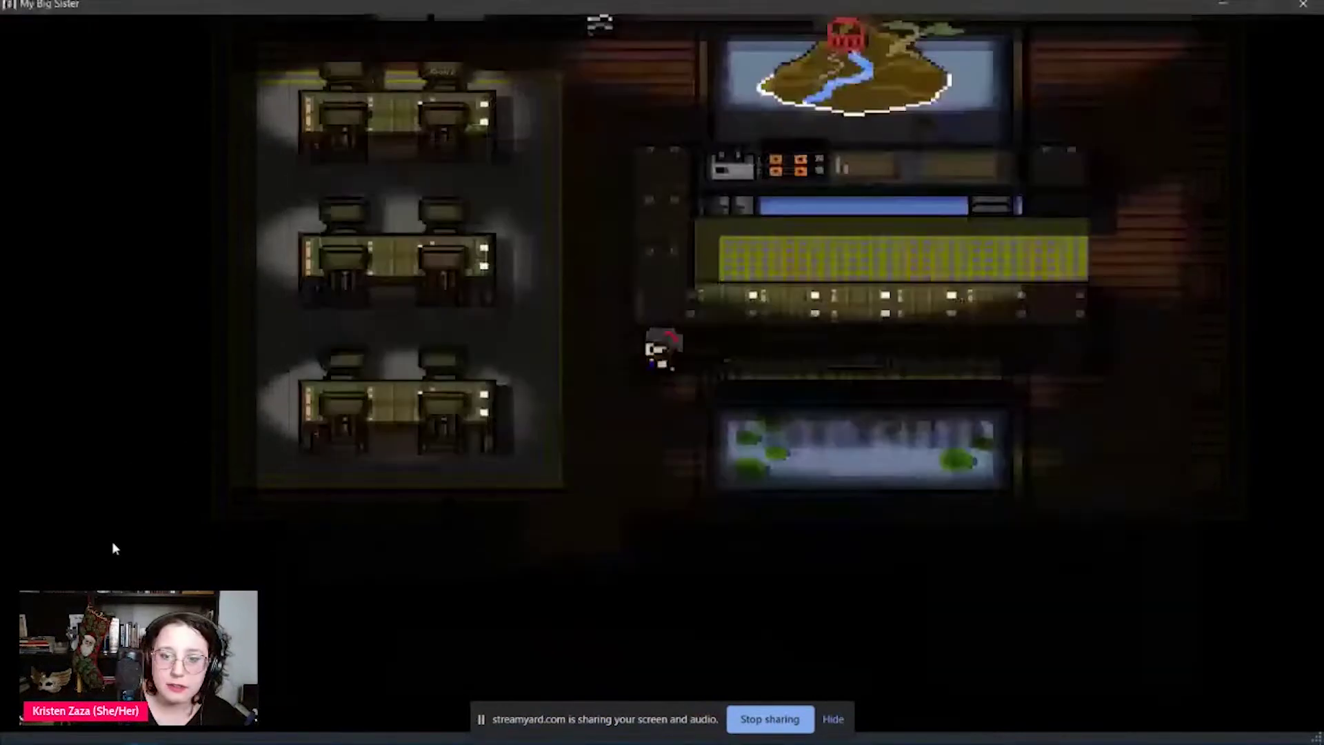
- Walk Luzia up toward Sombria by the mural and glance at the inventory
key("Up")
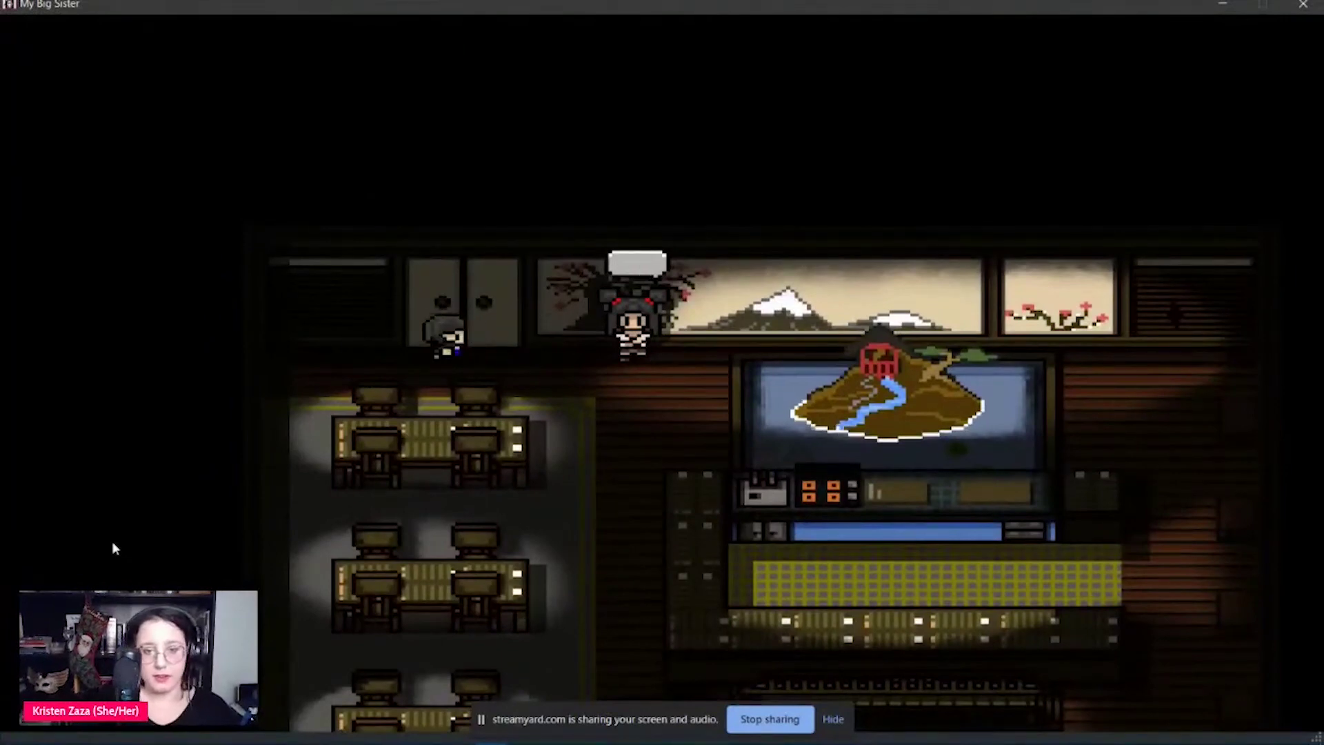
key("Escape")
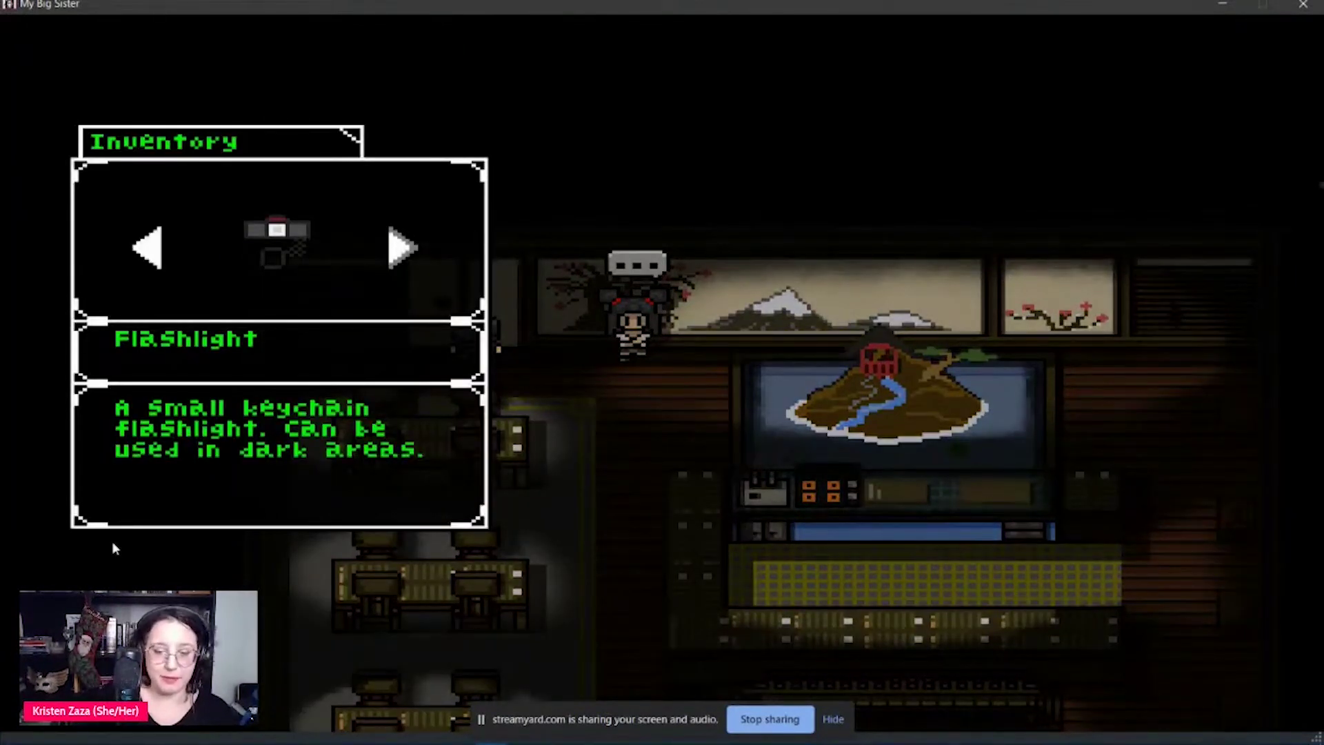
key("Return")
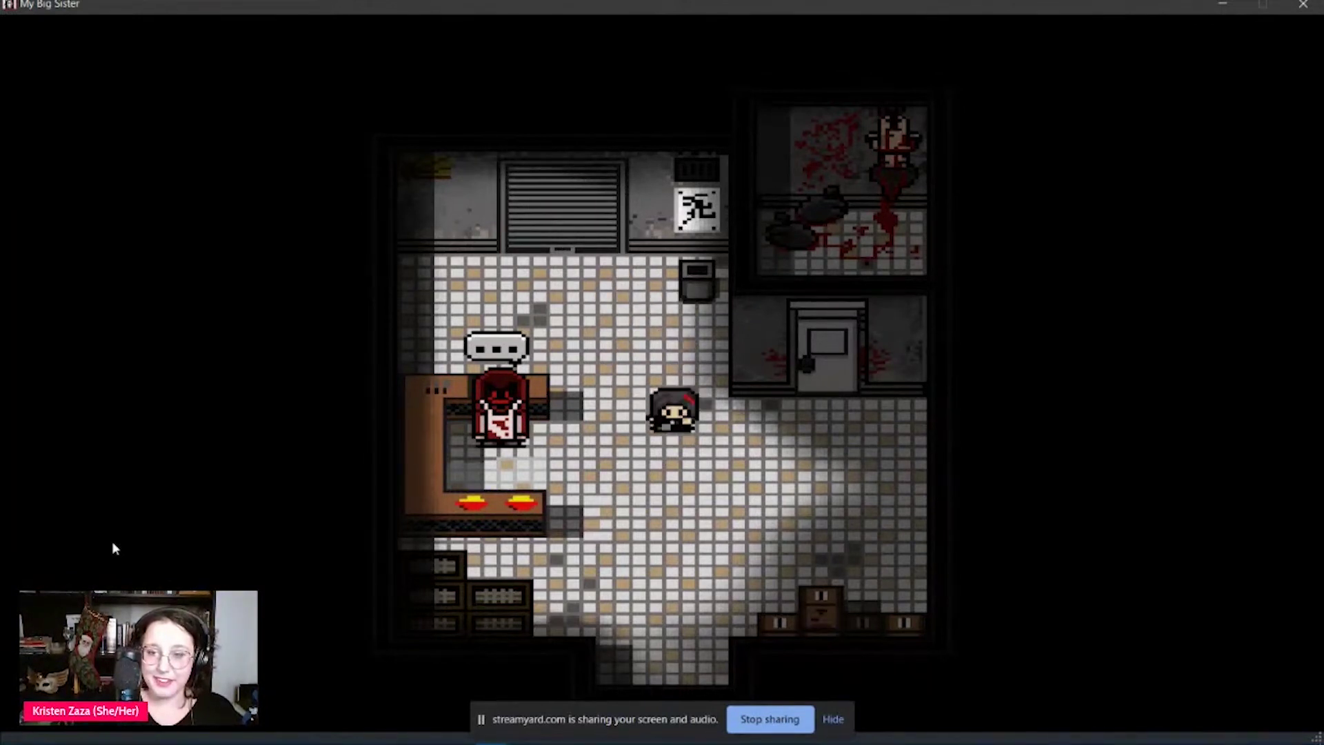
- Try the freezer door and read the locked-door dialogue
key("Right")
key("Right")
key("Right")
key("Up")
key("Escape")
key("Return")
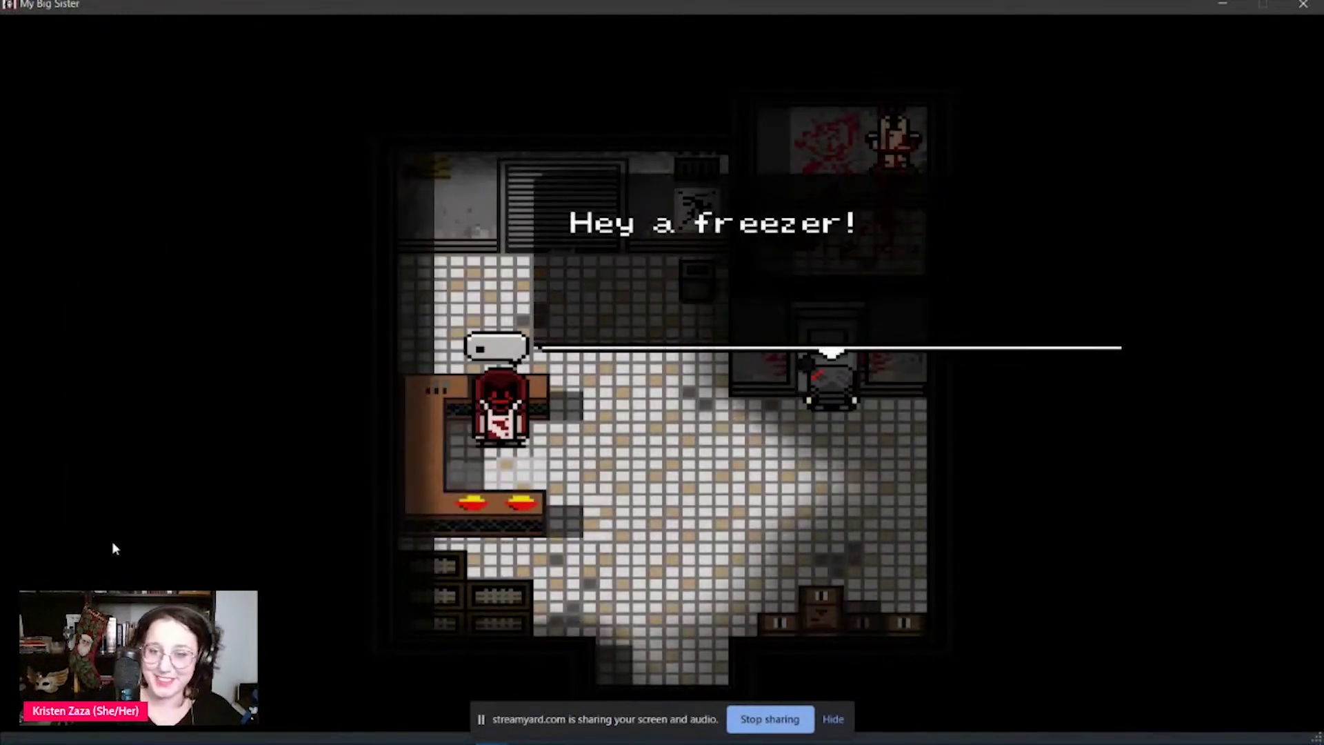
key("Return")
key("Return")
key("Return")
key("Left")
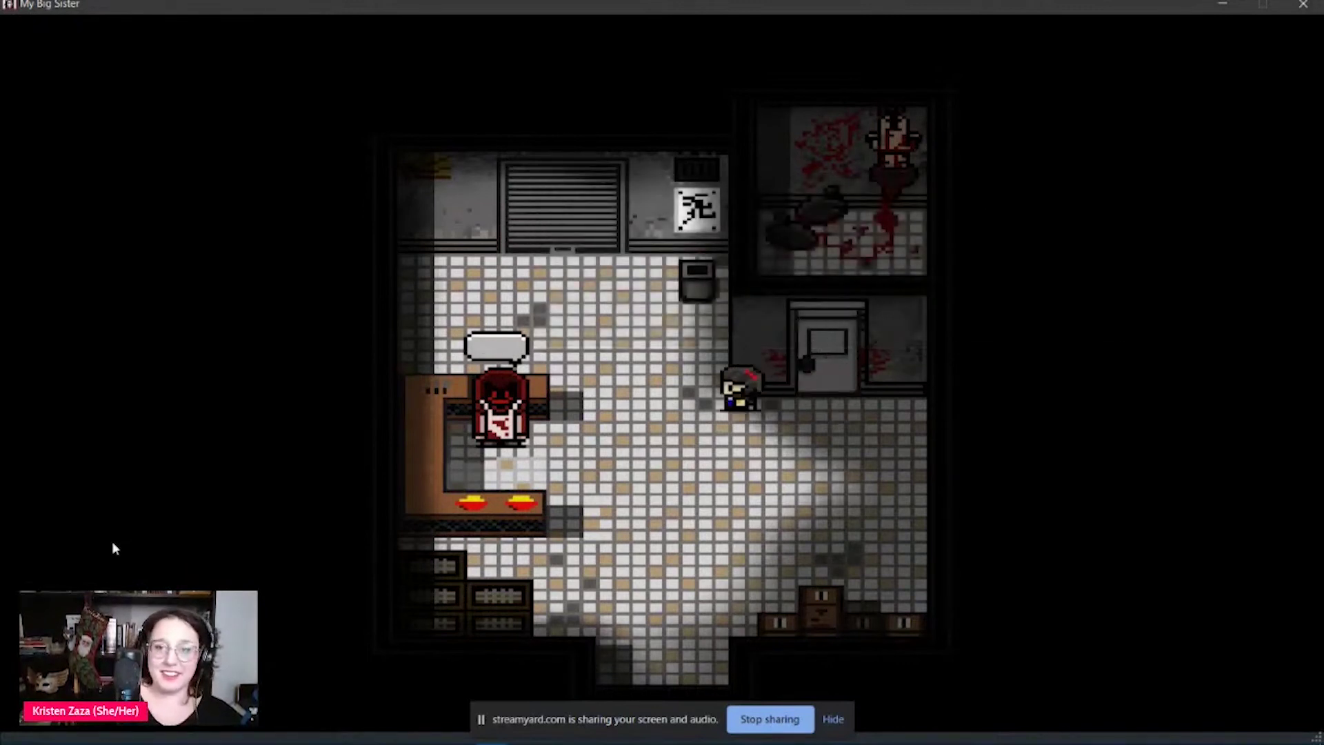
- Walk back up to face the freezer door again
key("Left")
key("Left")
key("Up")
key("Up")
key("Right")
key("Left")
key("Left")
key("Up")
key("Escape")
key("Escape")
key("Return")
key("Return")
key("Left")
- Walk to the counter shutter and place the Red Tile on it
key("Right")
key("Right")
key("Down")
key("Right")
key("Down")
key("Left")
key("Up")
key("Up")
key("Escape")
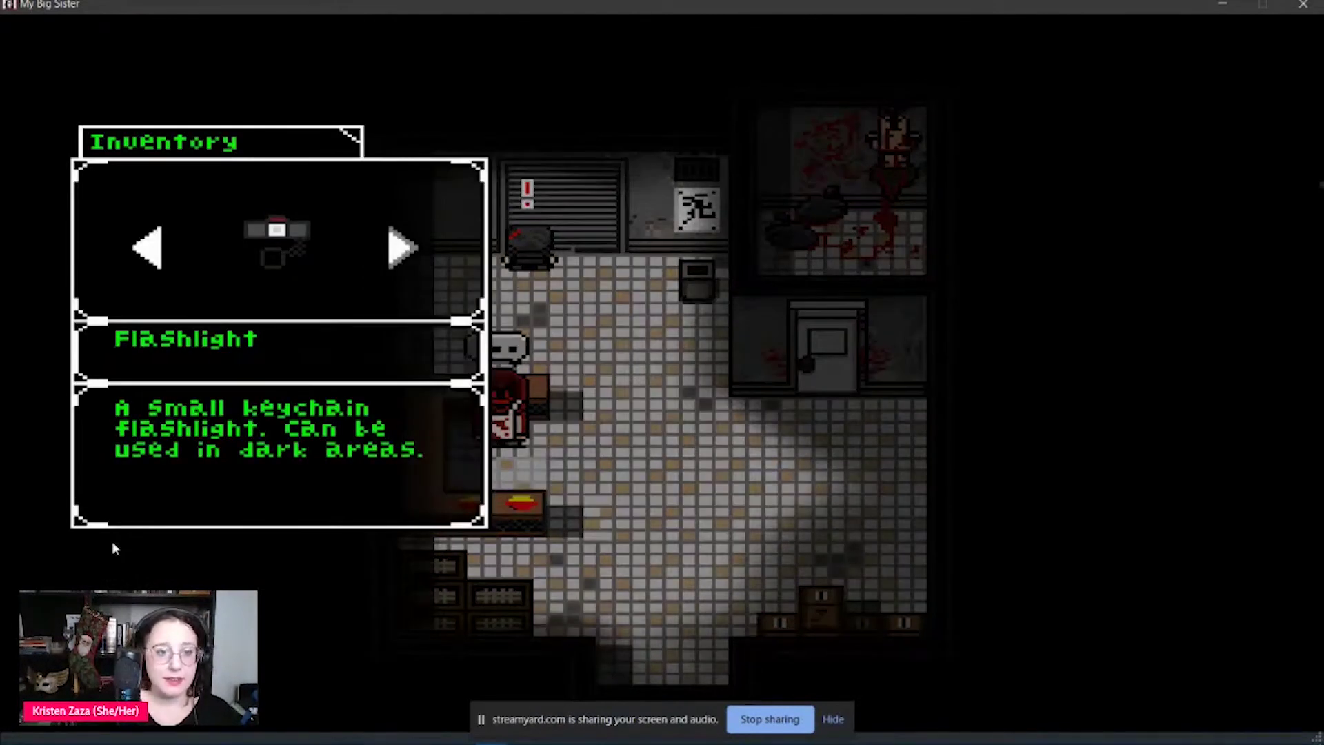
key("Right")
key("Right")
key("Right")
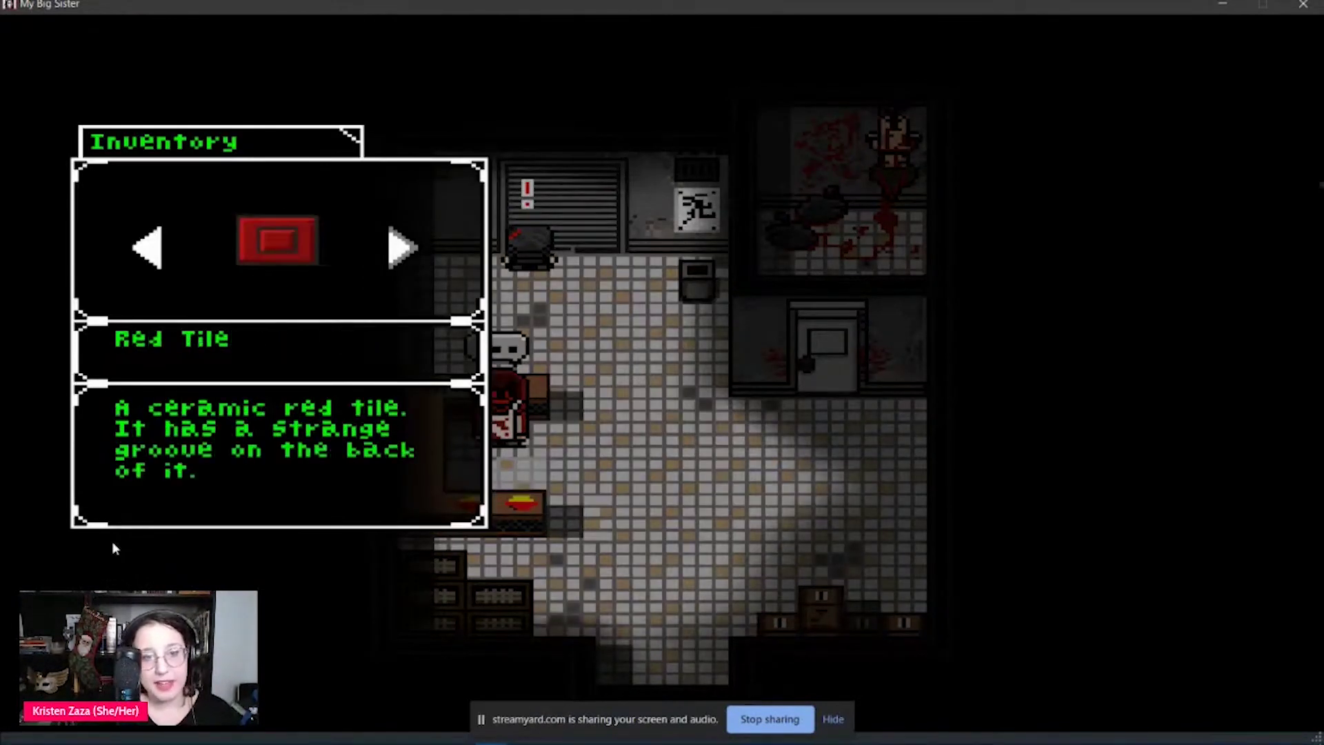
key("Return")
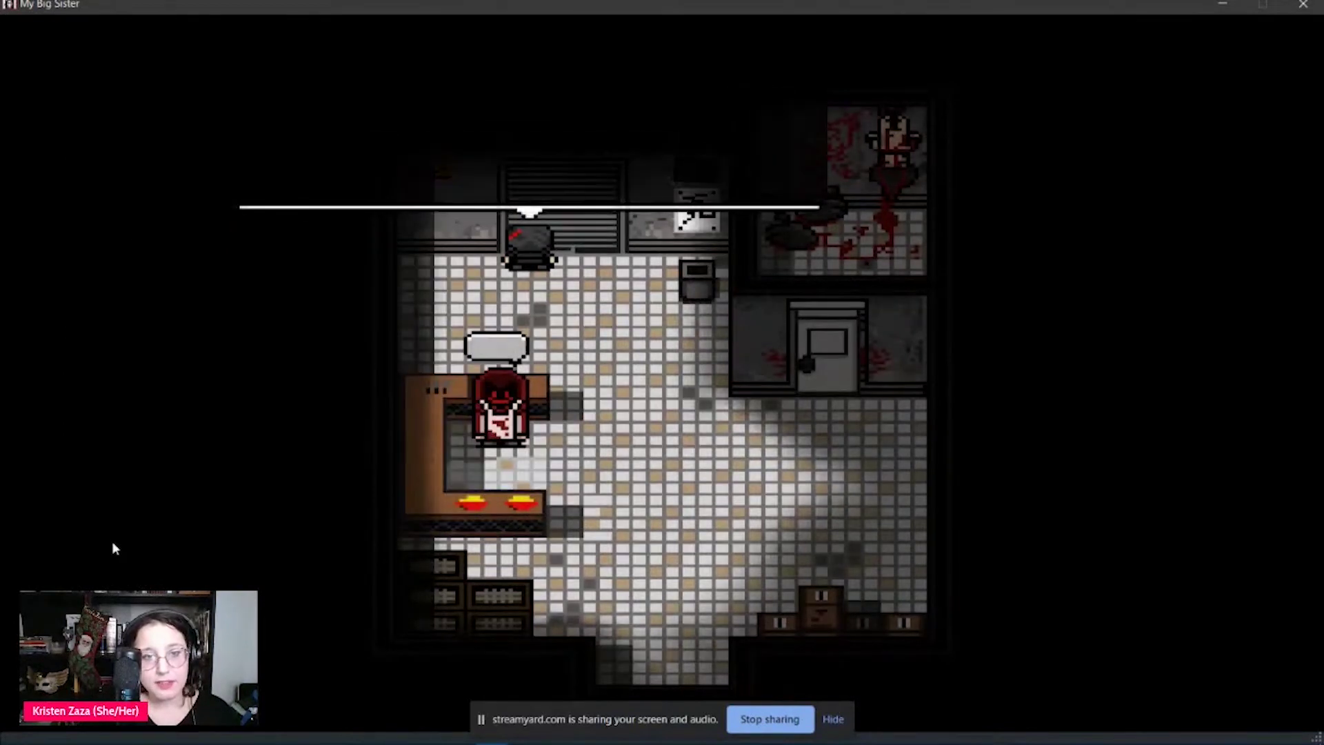
- Walk around the counter and exit the kitchen into the dining room
key("Right")
key("Down")
key("Left")
key("Down")
key("Down")
key("Down")
key("Right")
key("Down")
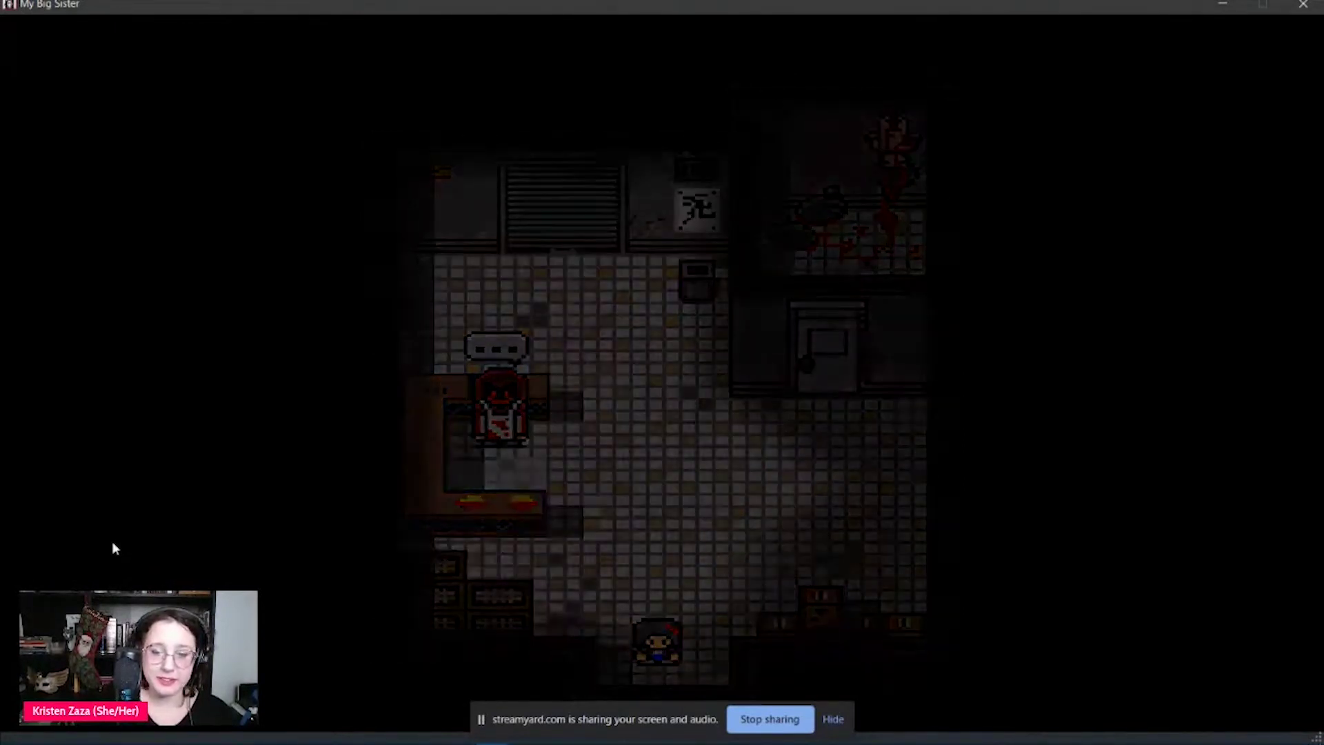
key("Left")
key("Right")
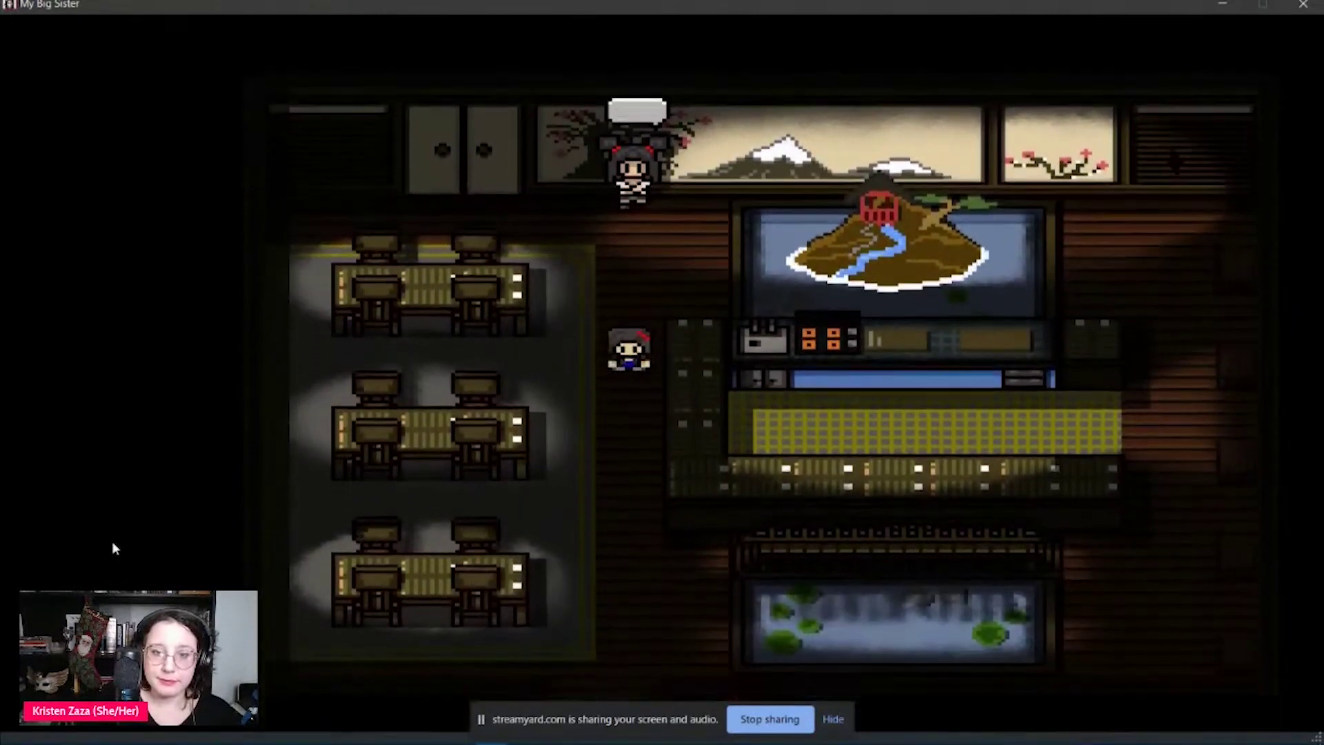
- Walk past the tables to Sombria and take the item she gives
key("Down")
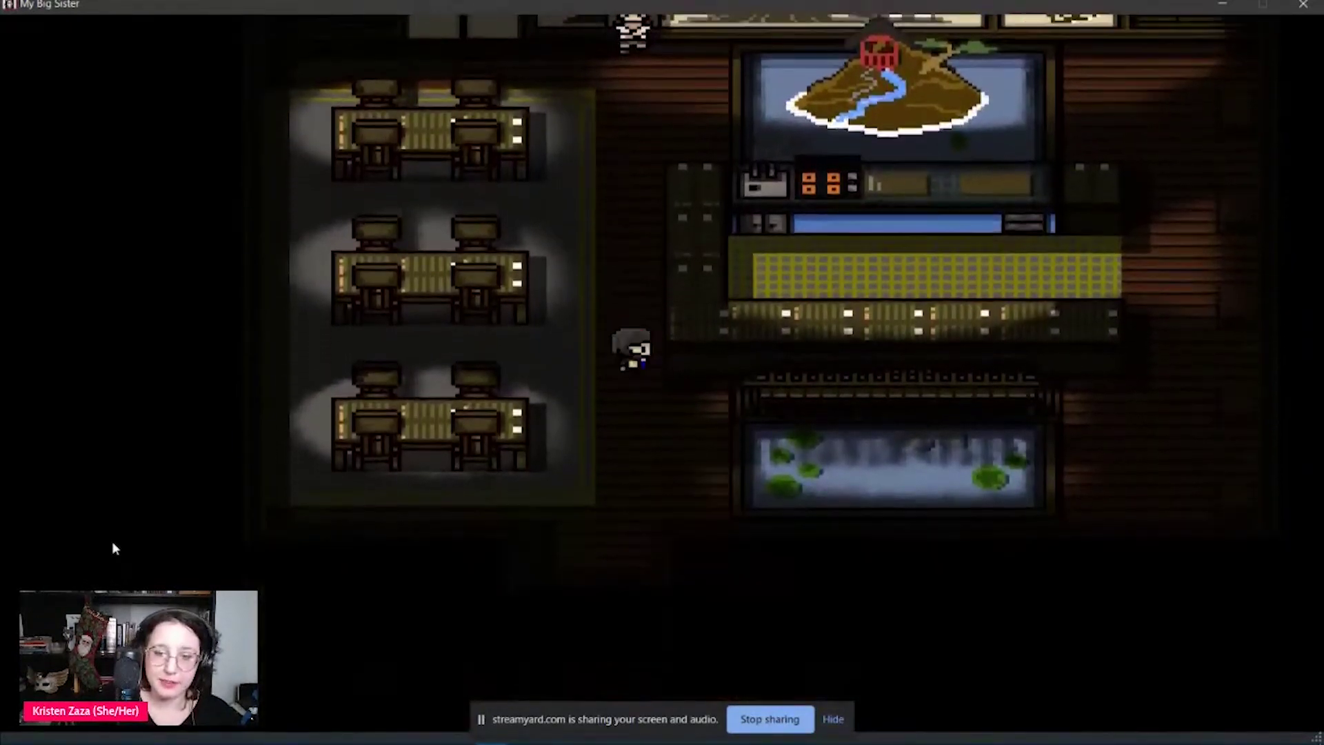
key("Right")
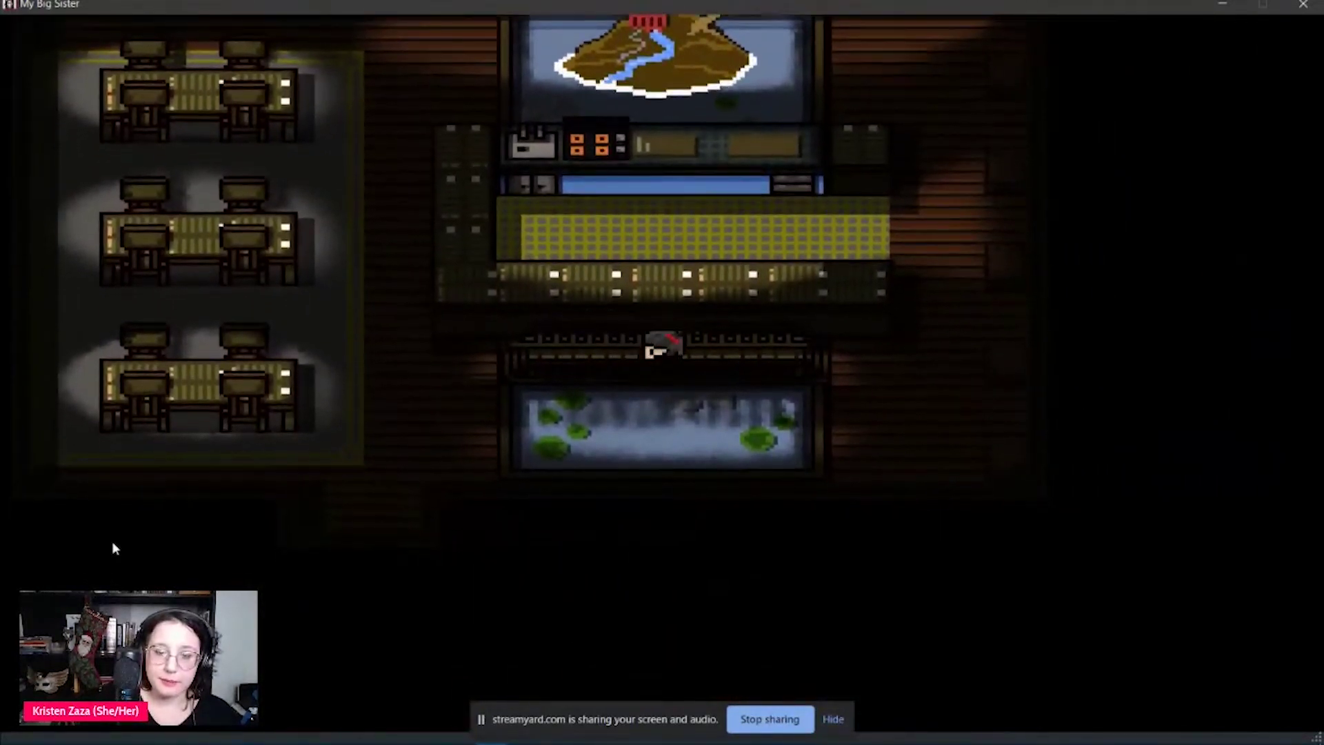
key("Up")
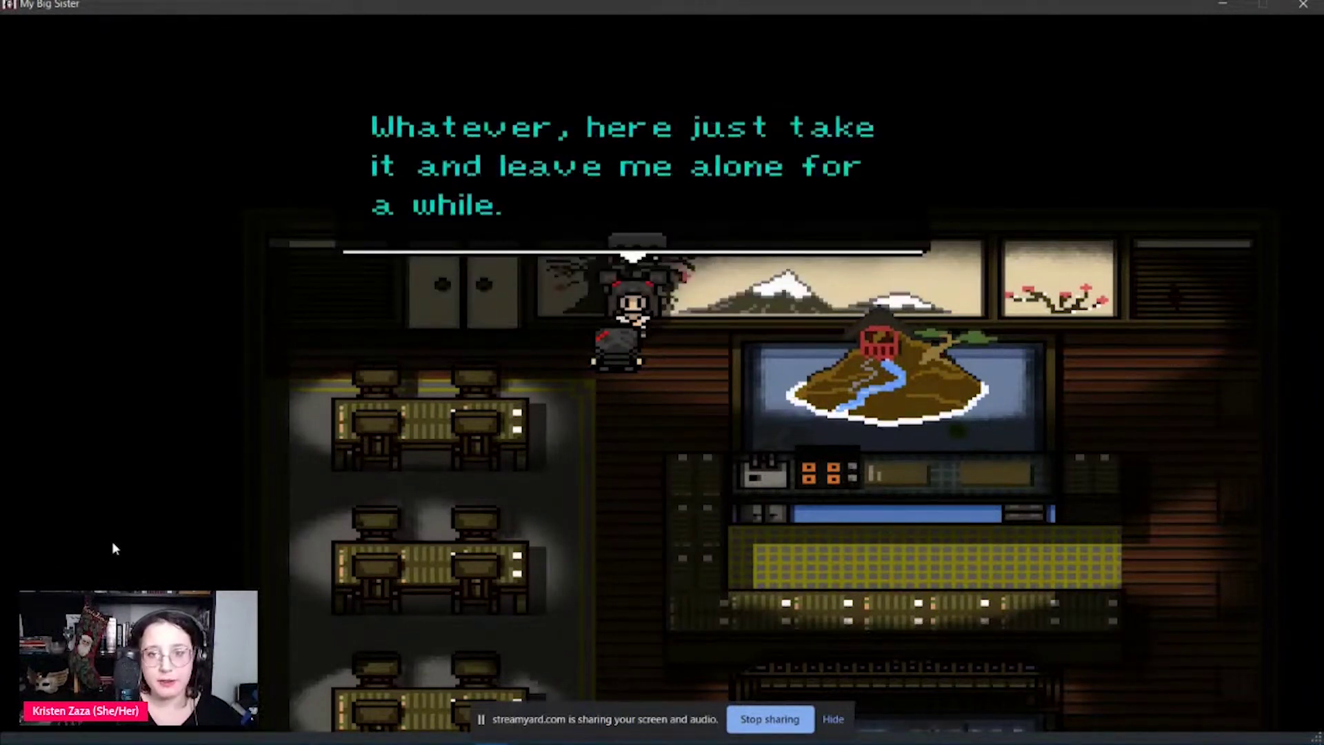
key("Return")
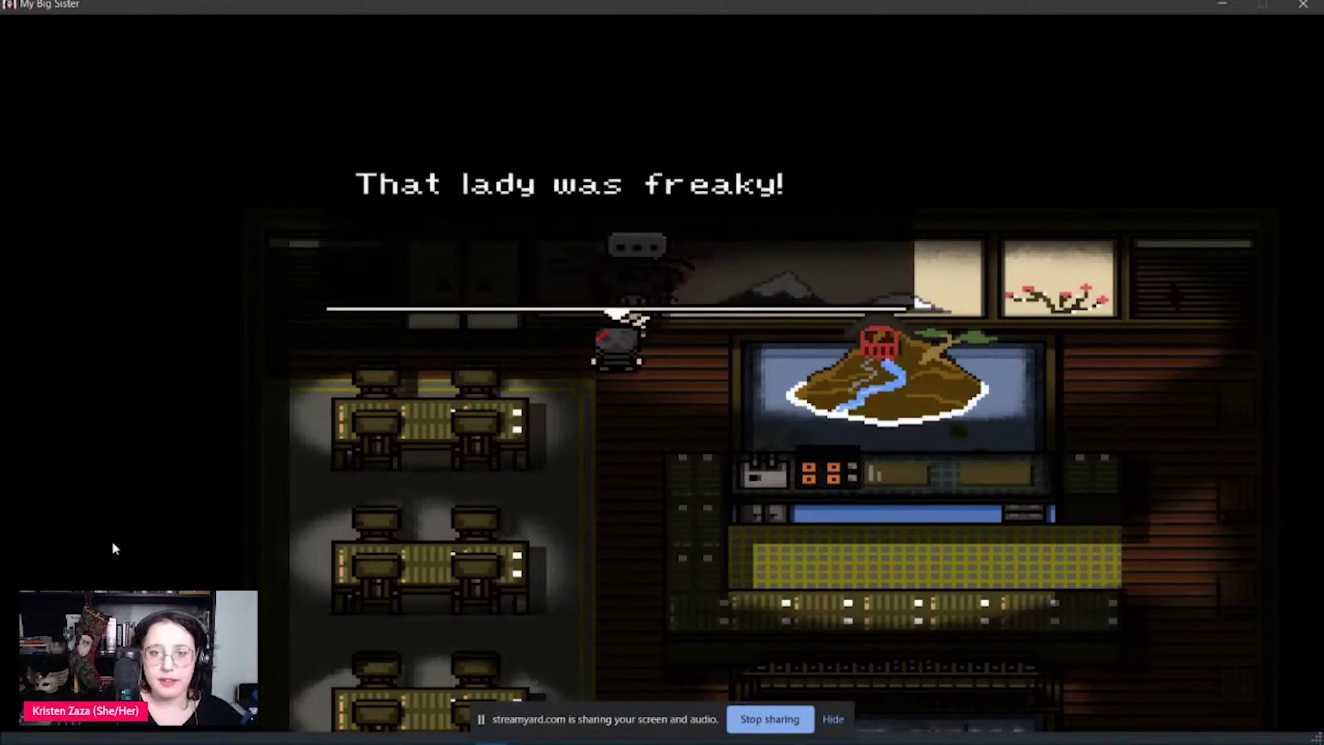
- Read through the spider-joke argument until Sombria says "I'm sorry too."
key("Return")
key("Return")
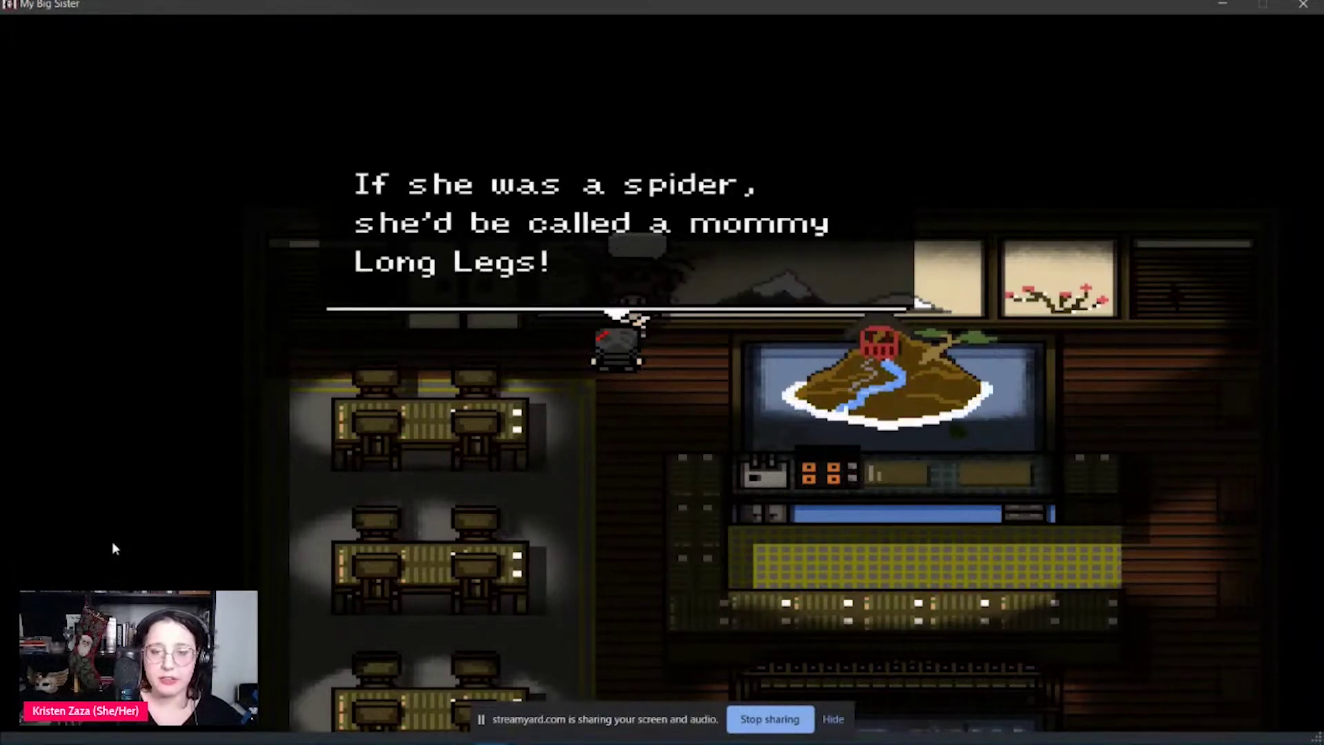
key("Return")
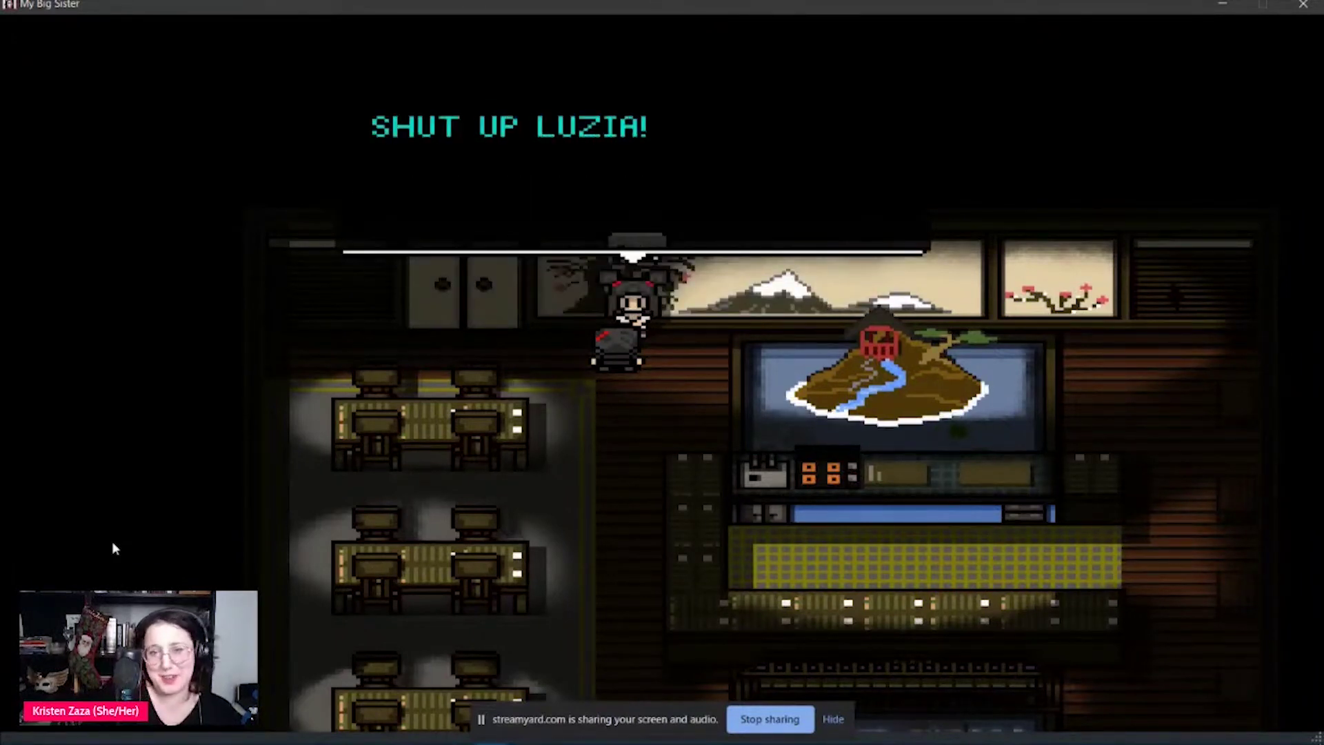
key("Return")
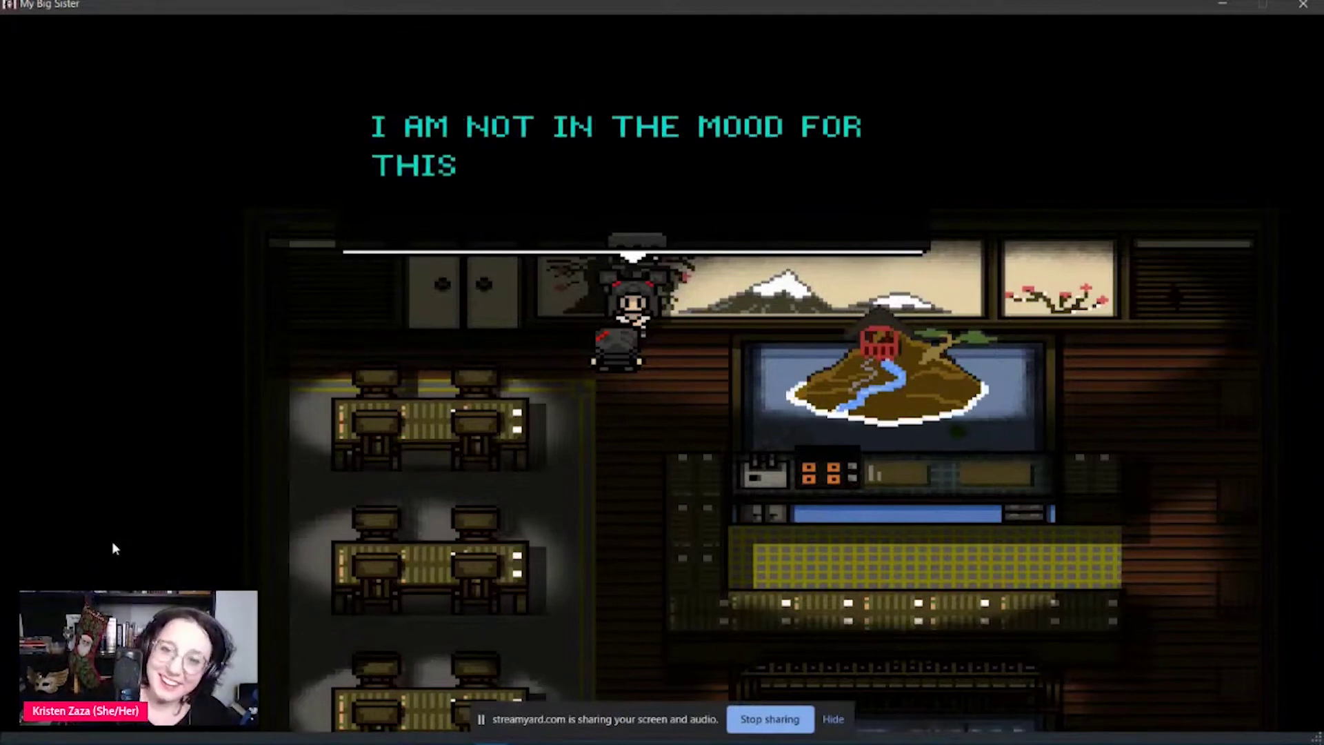
key("Return")
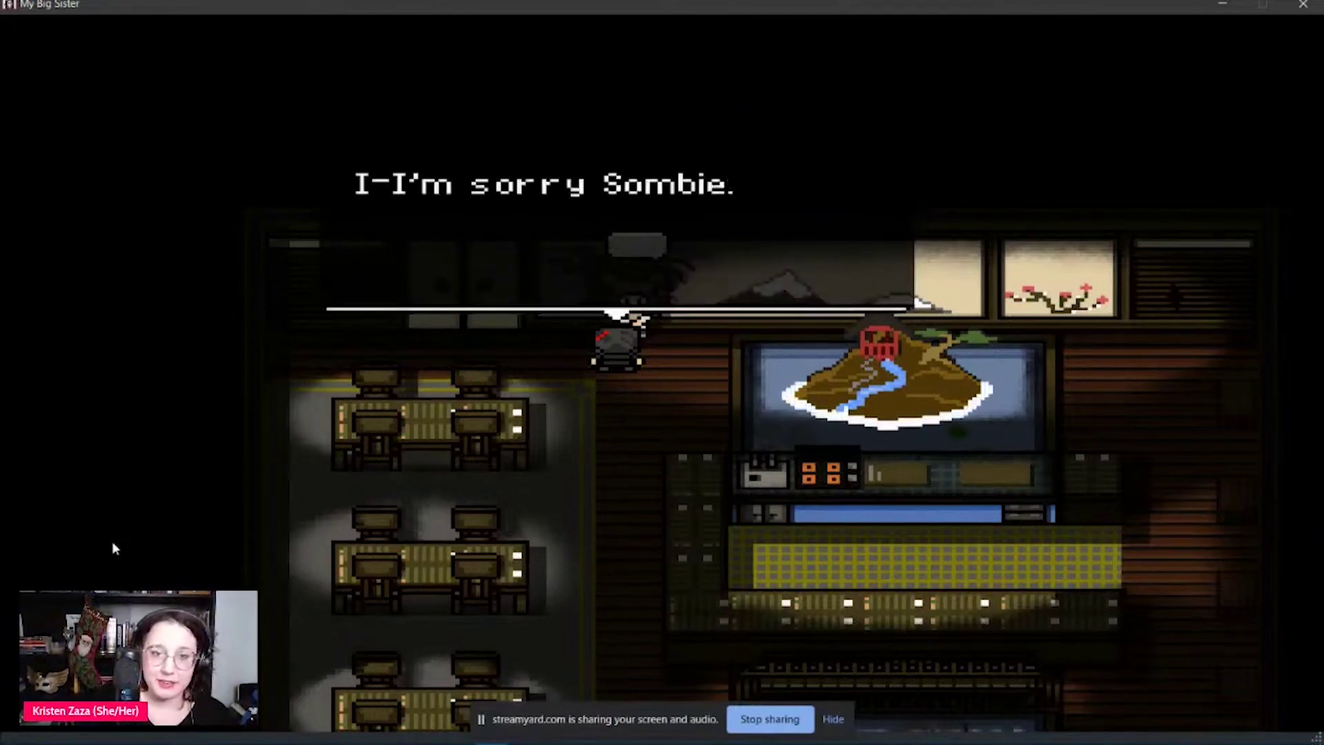
key("Return")
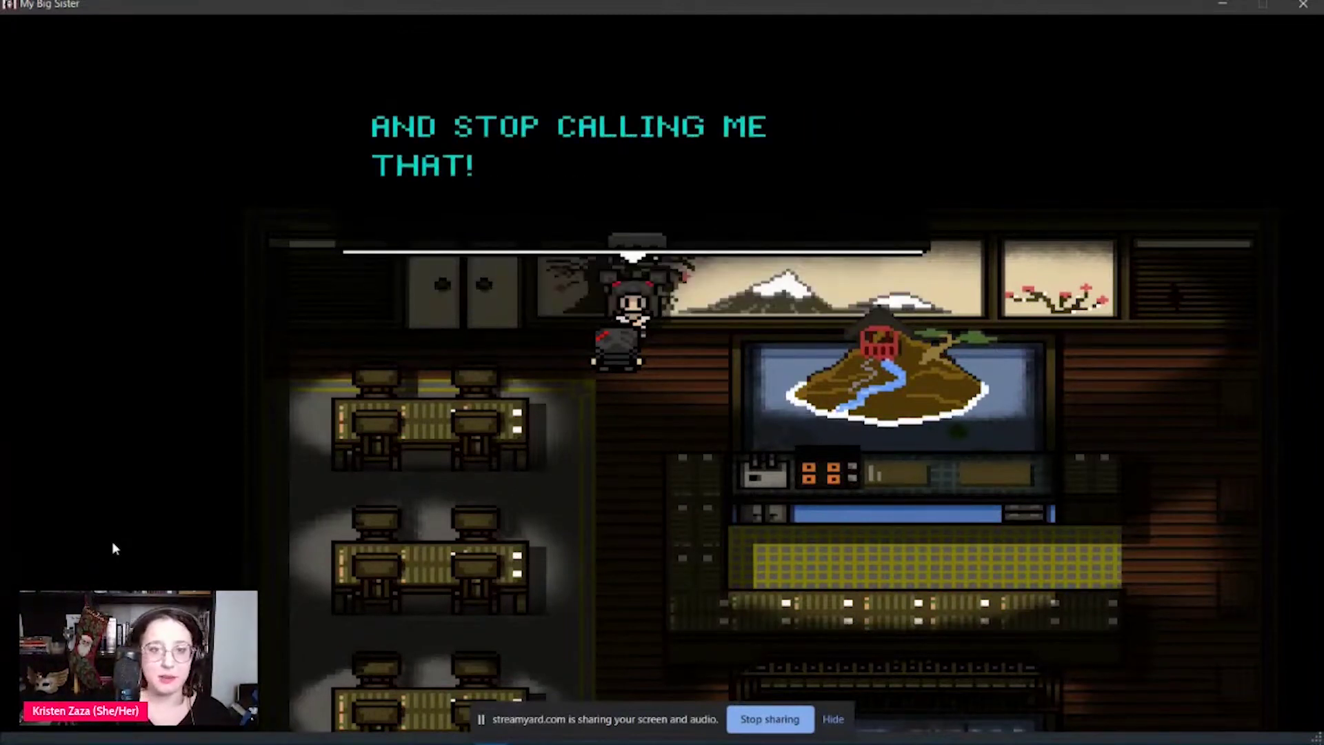
key("Return")
key("Return")
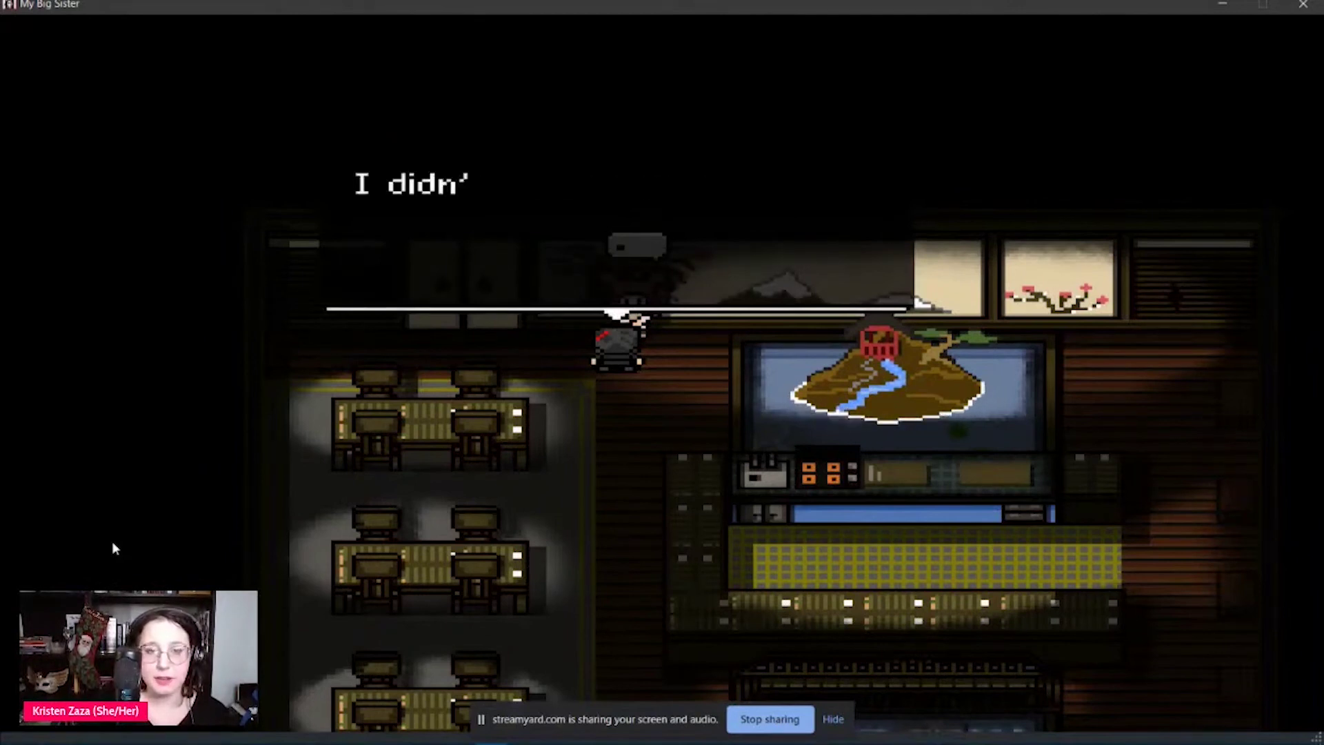
key("Return")
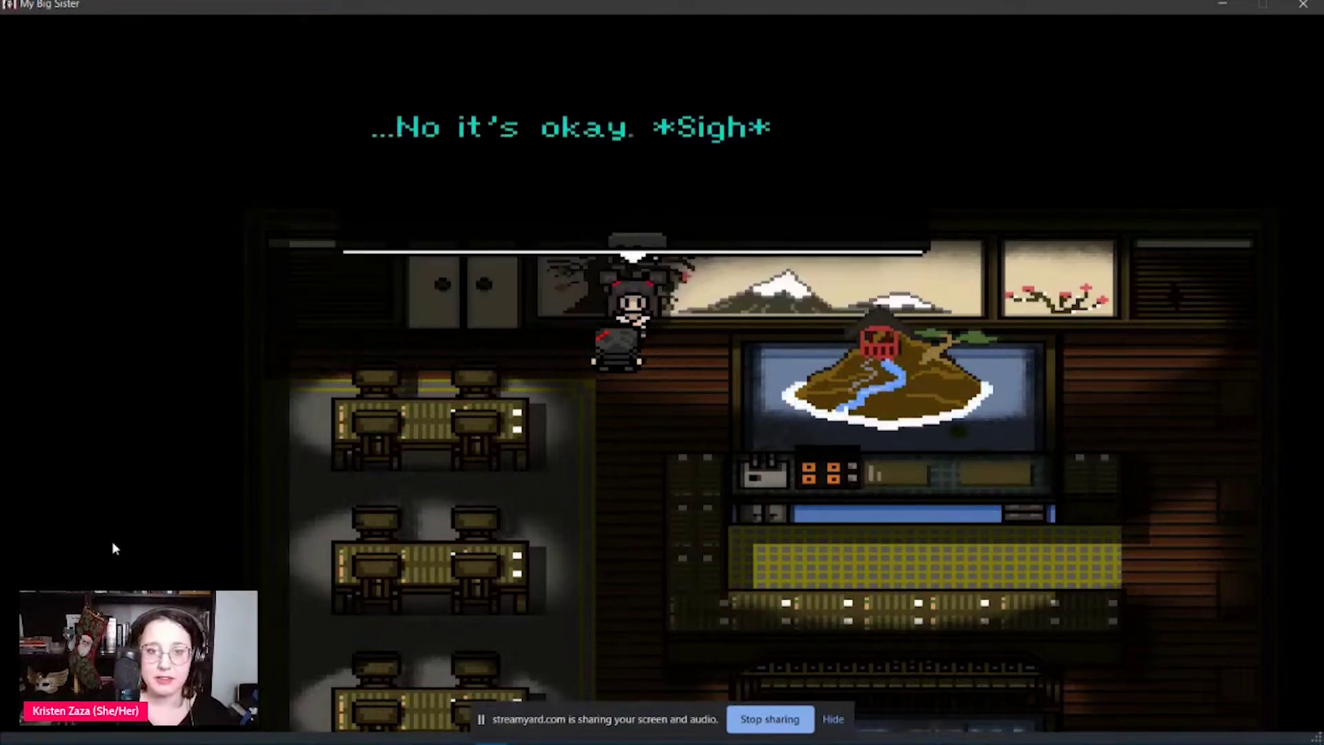
key("Return")
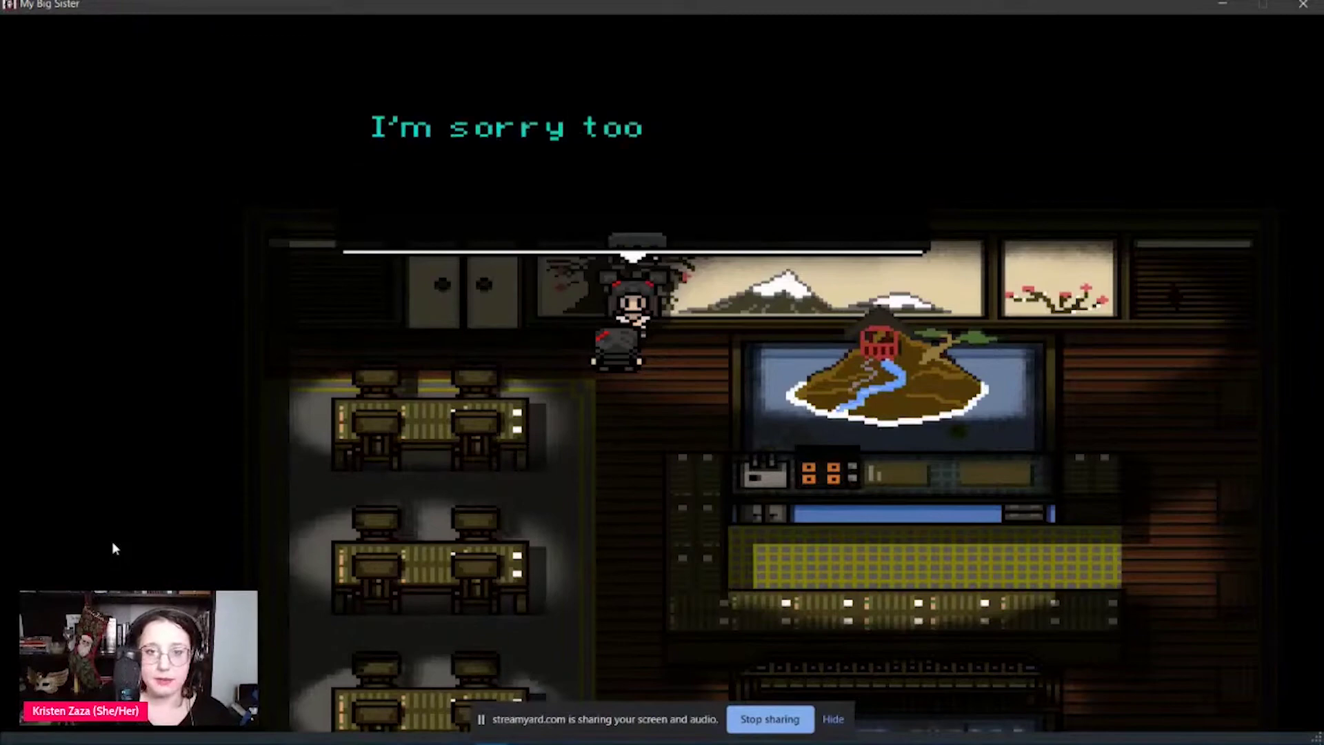
key("Return")
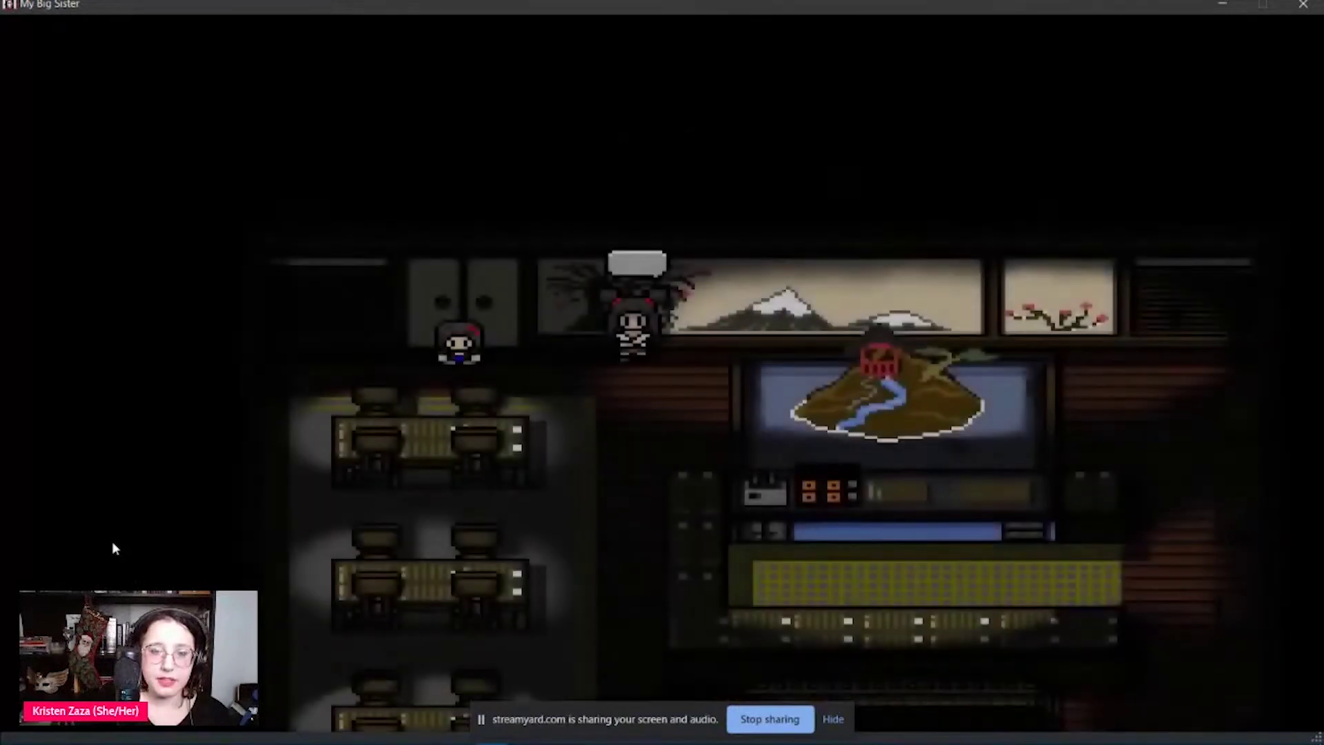
- Walk along the mural wall into the next room and up to the lockers
key("Down")
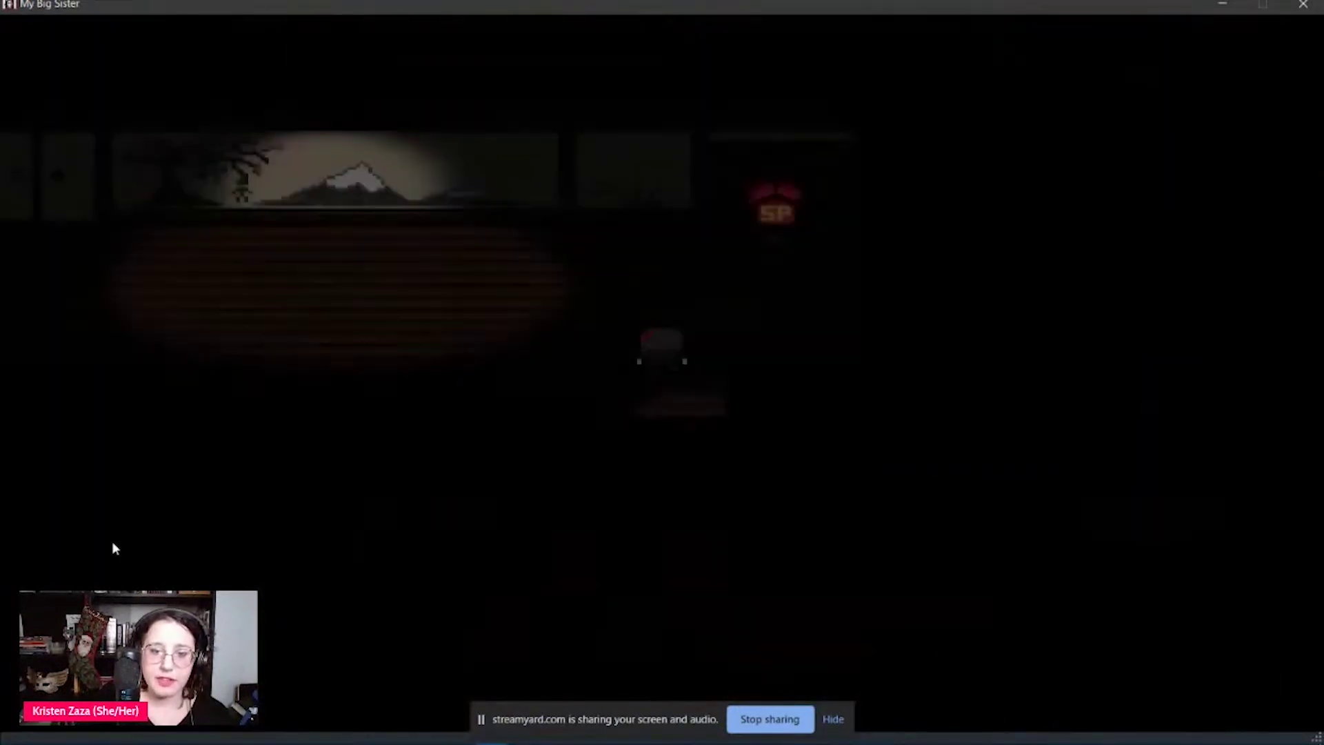
key("Up")
key("Left")
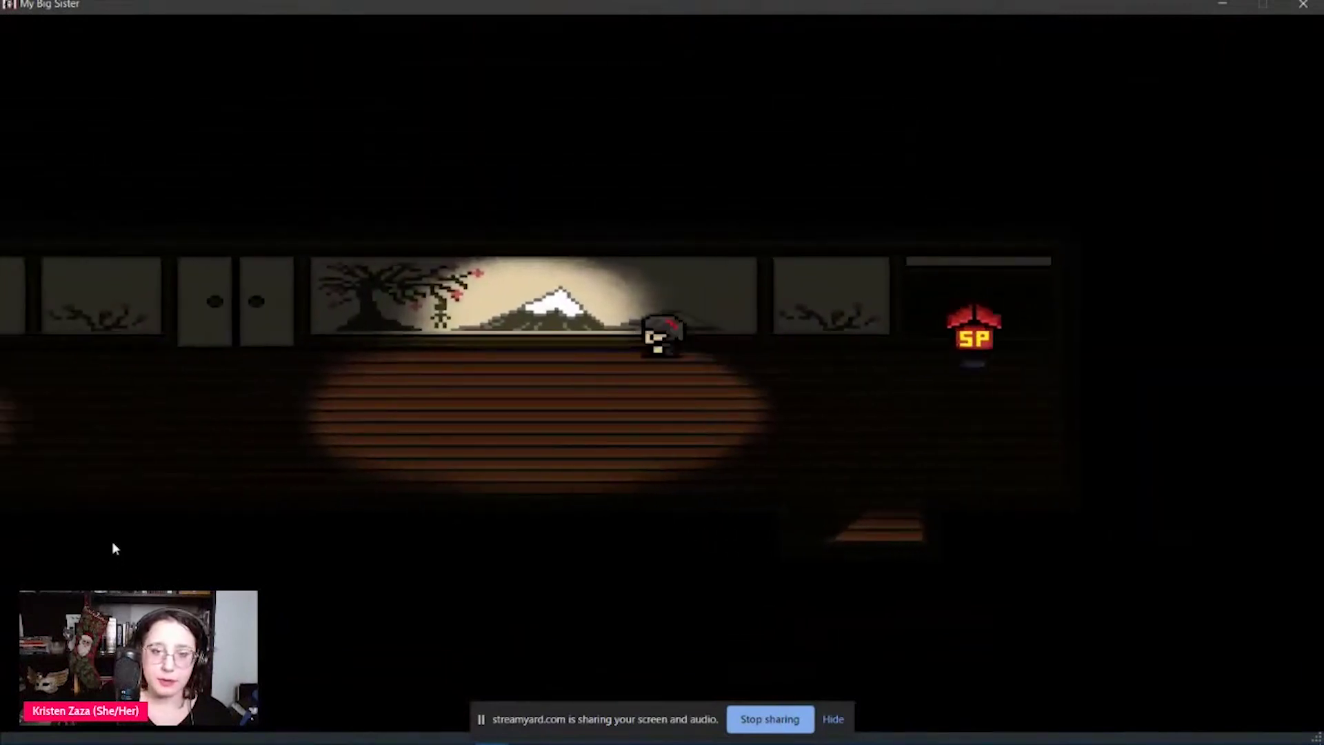
key("Left")
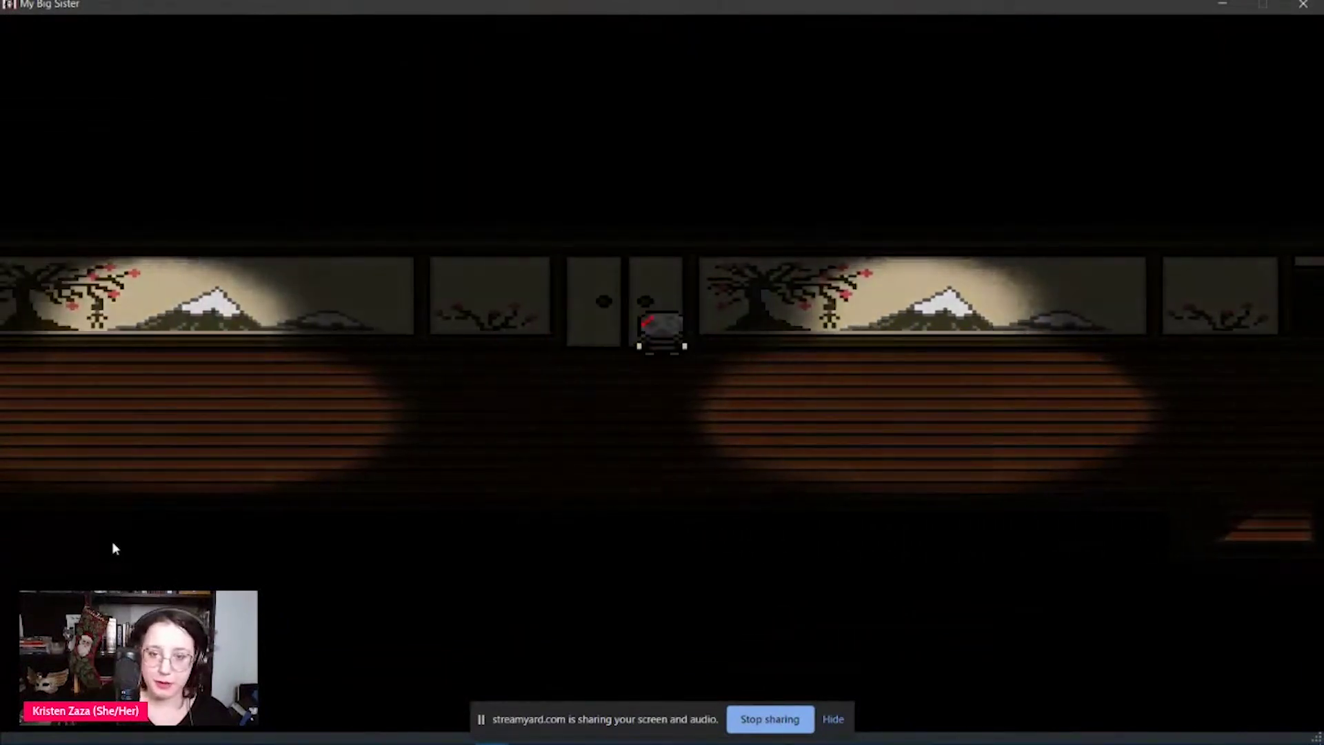
key("Up")
key("Left")
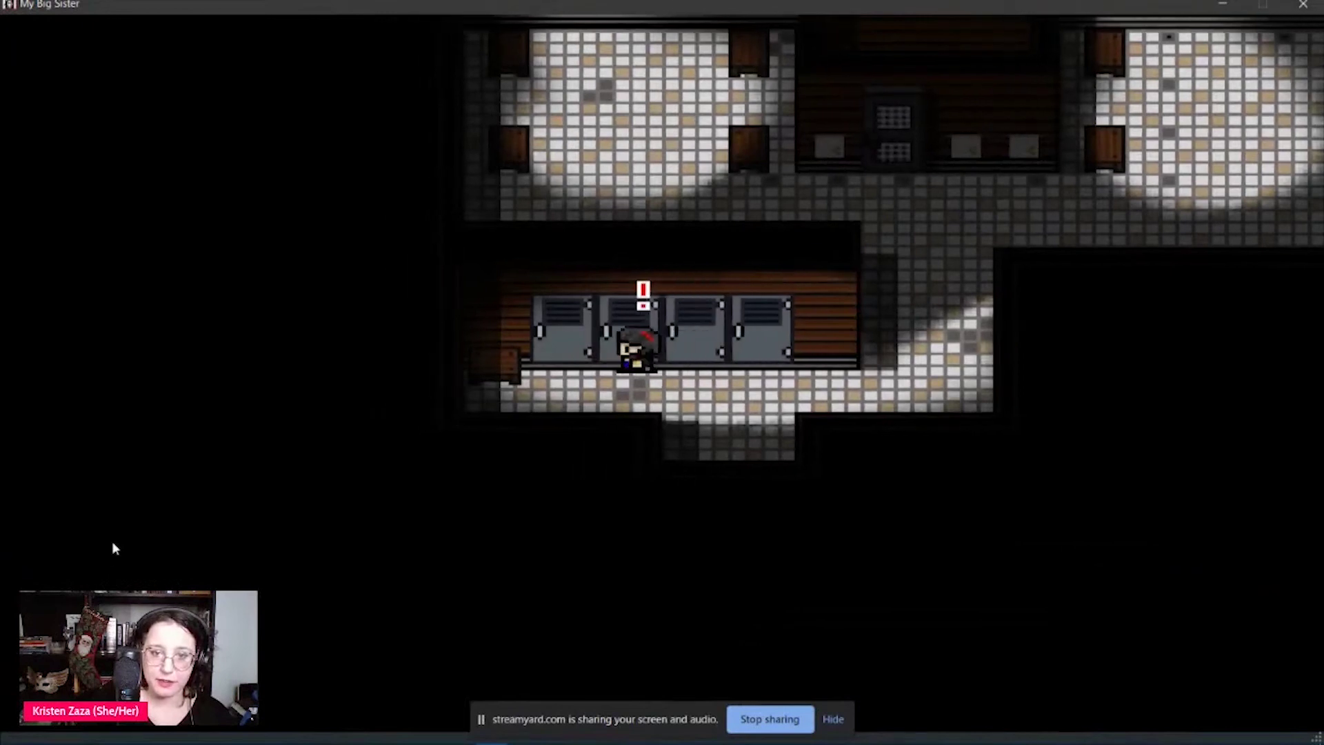
- Use the Bobby Pin on the locker and read through the broken-pin discovery
key("Escape")
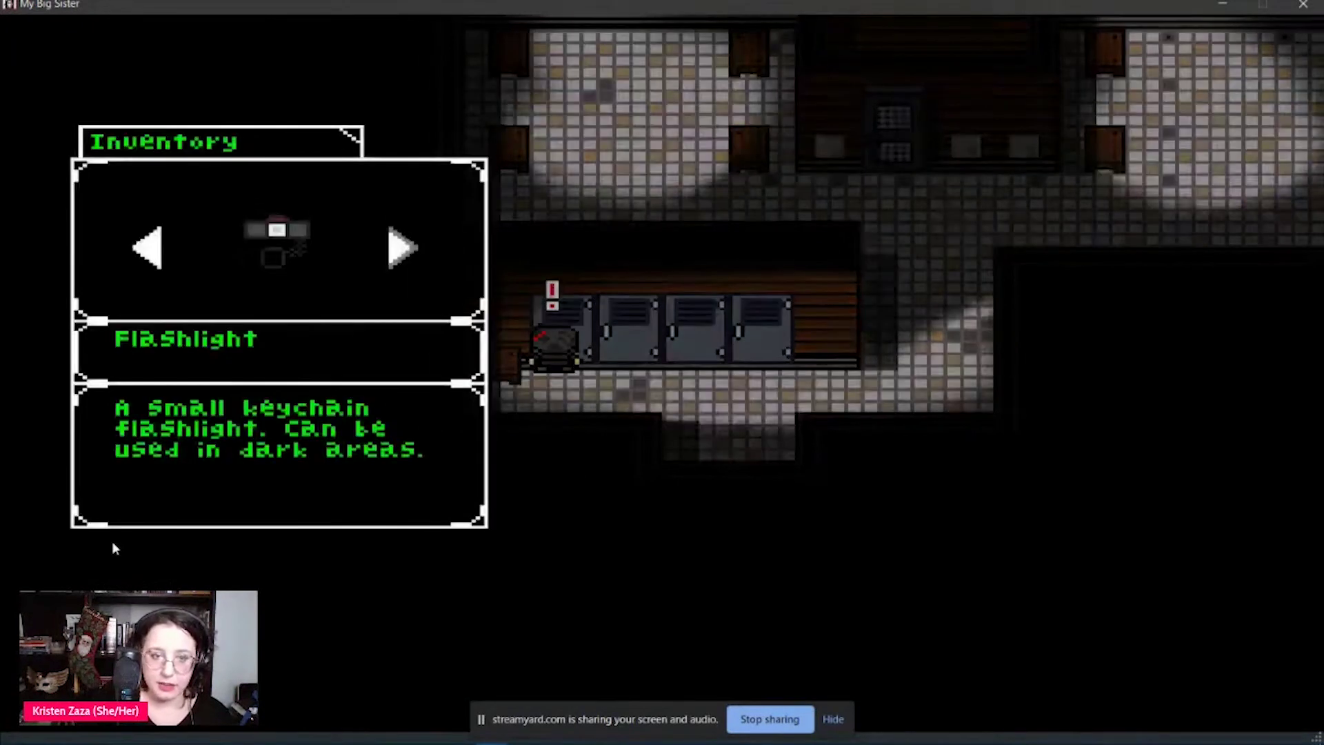
key("Right")
key("Right")
key("Right")
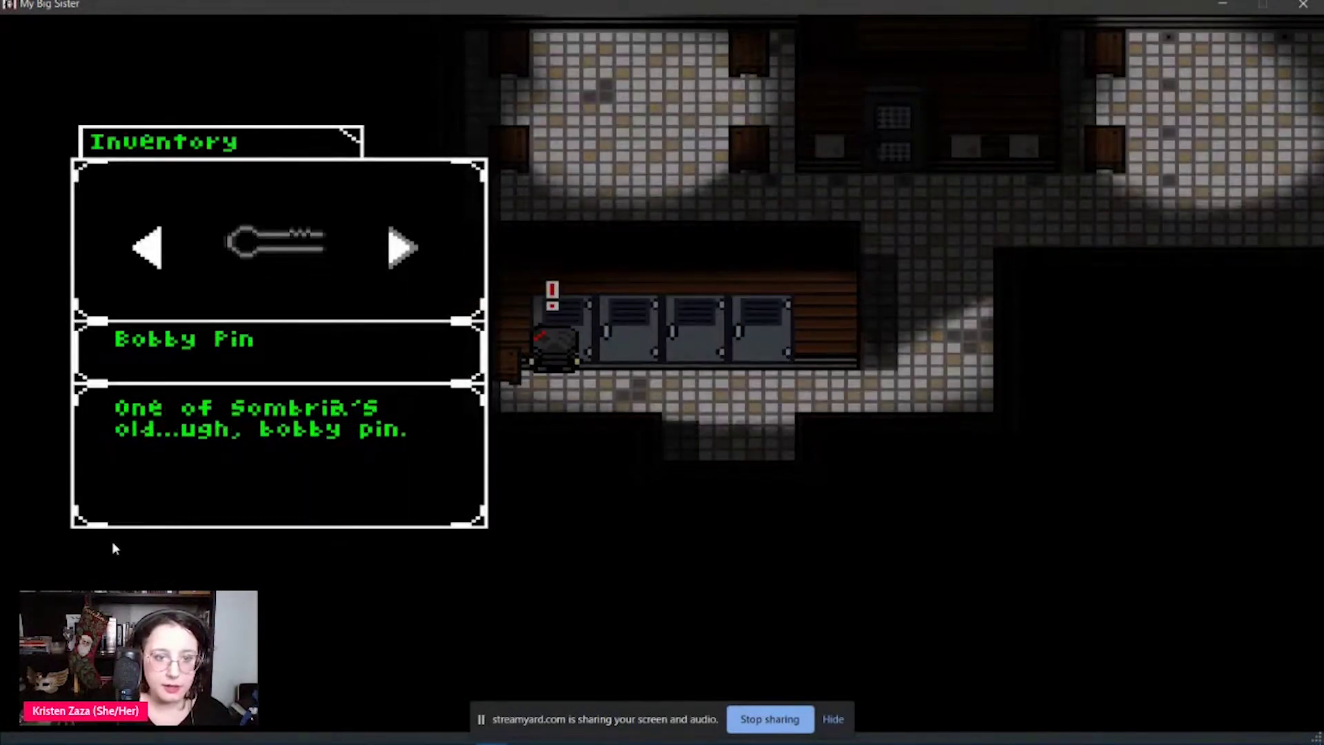
key("Return")
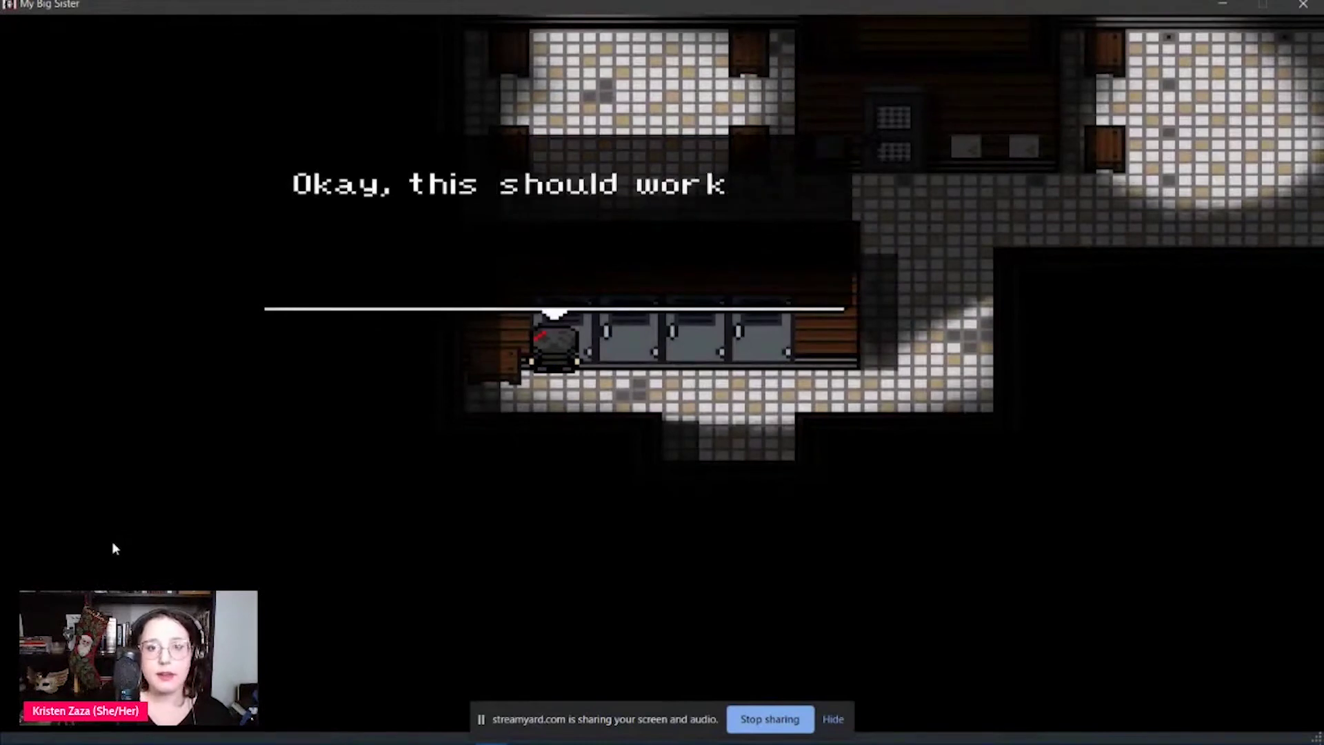
key("Return")
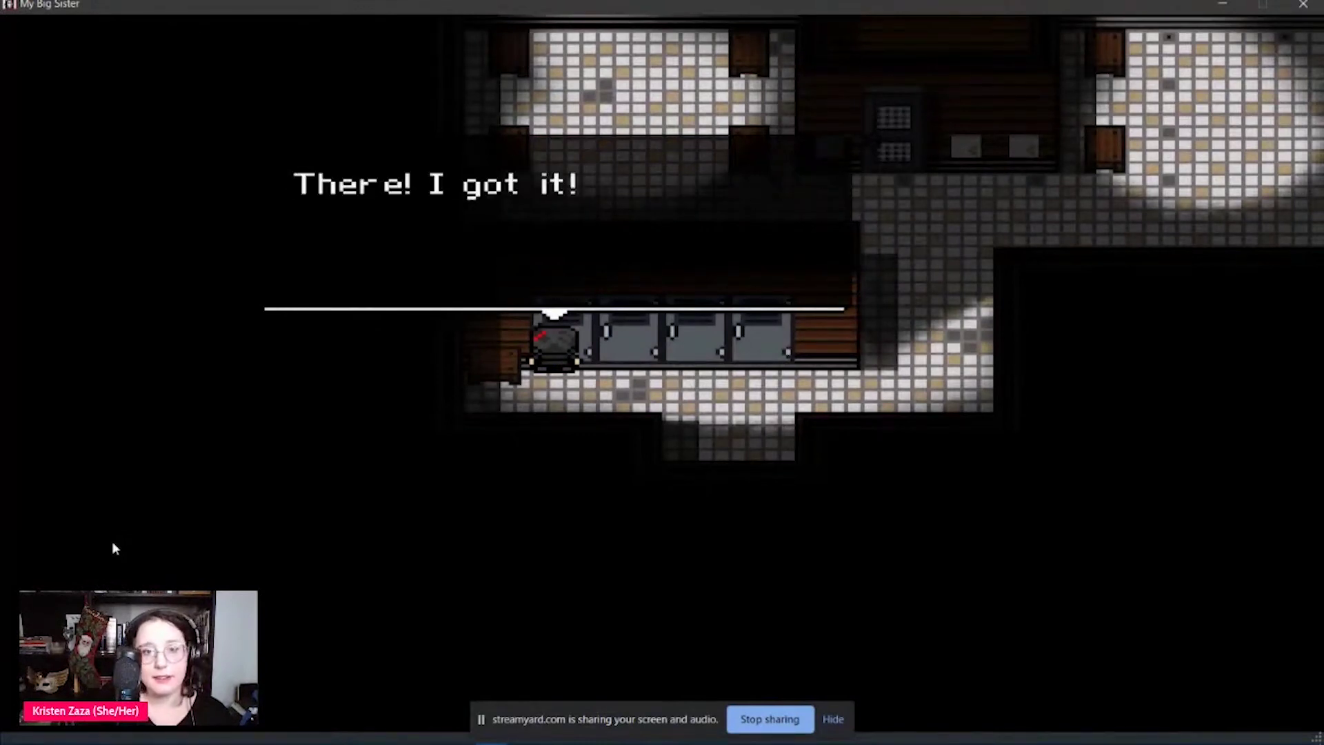
key("Return")
key("Return")
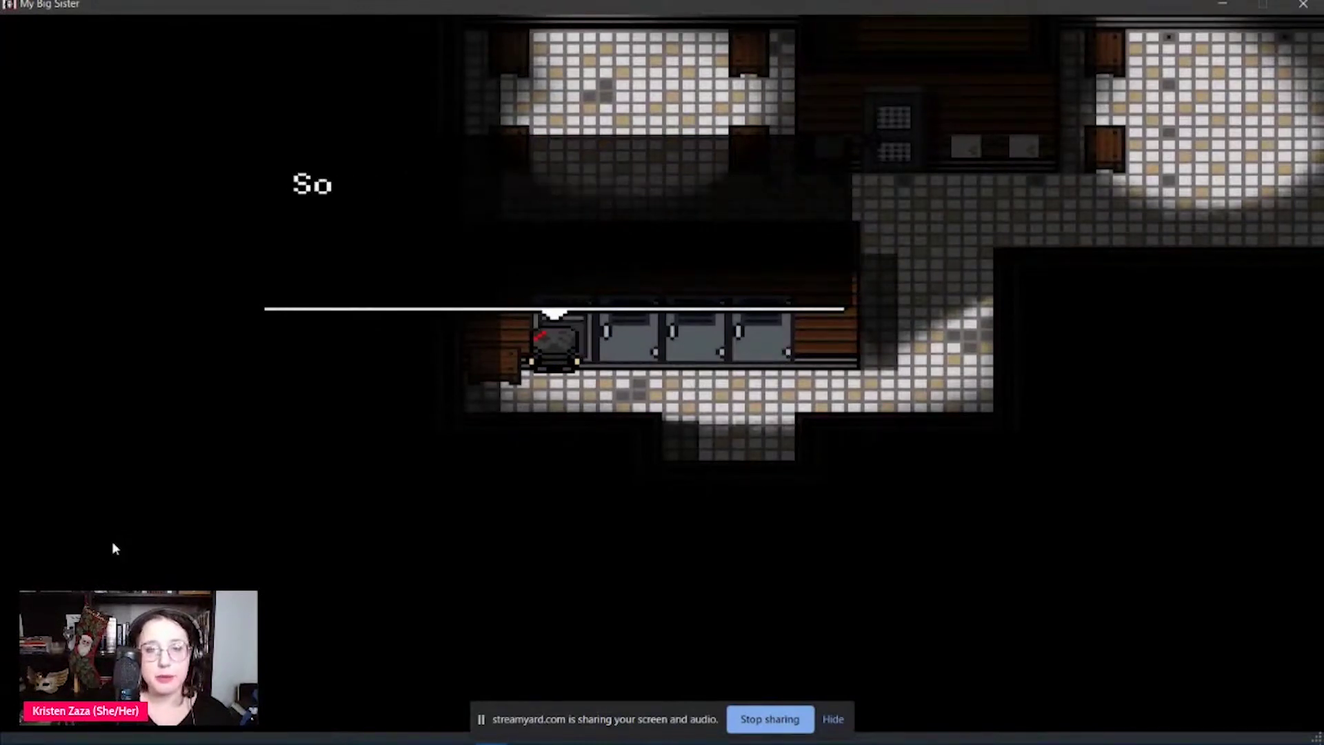
key("Return")
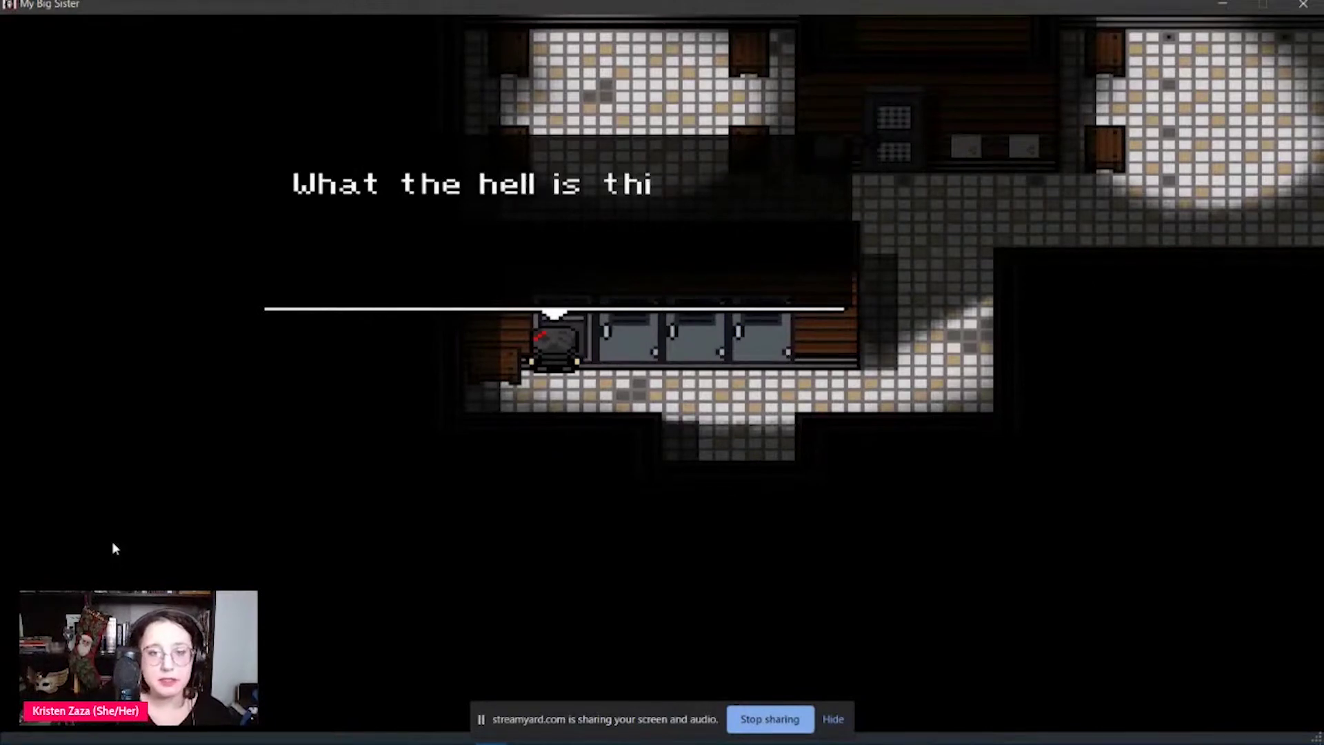
key("Return")
key("Return")
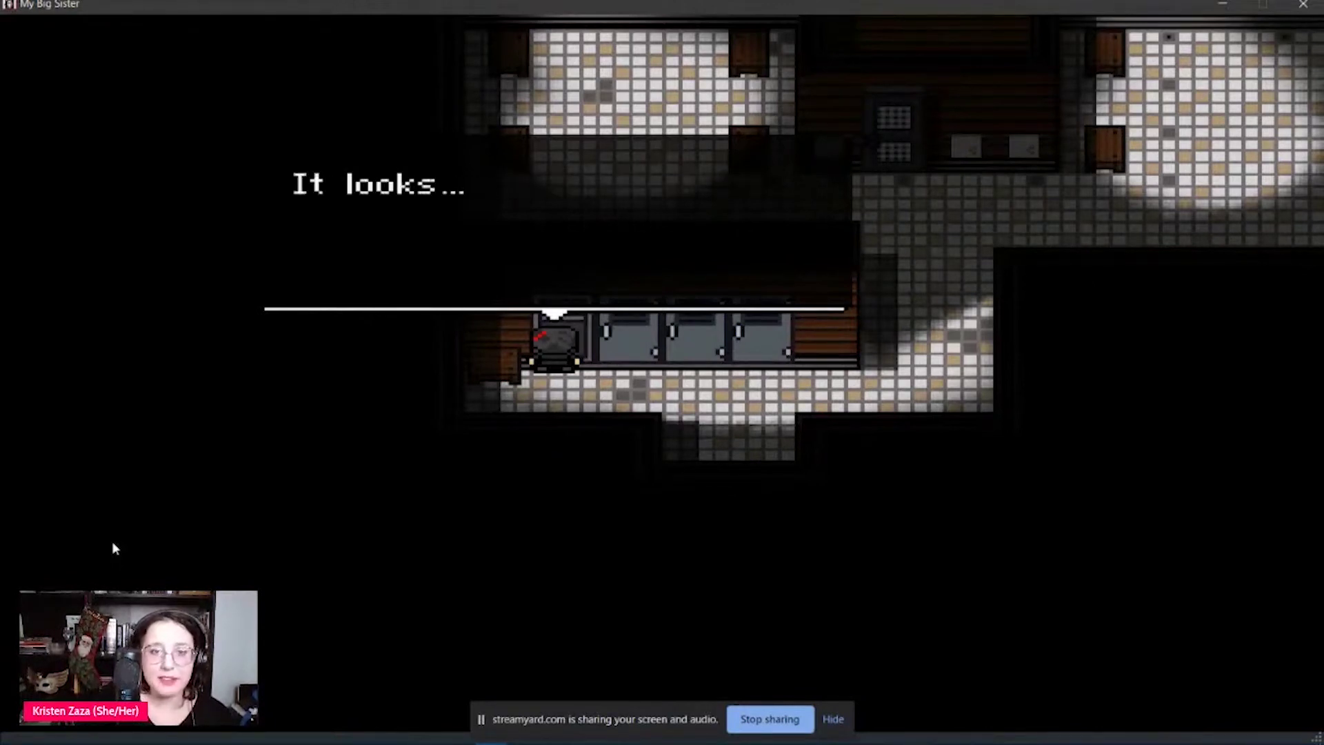
key("Return")
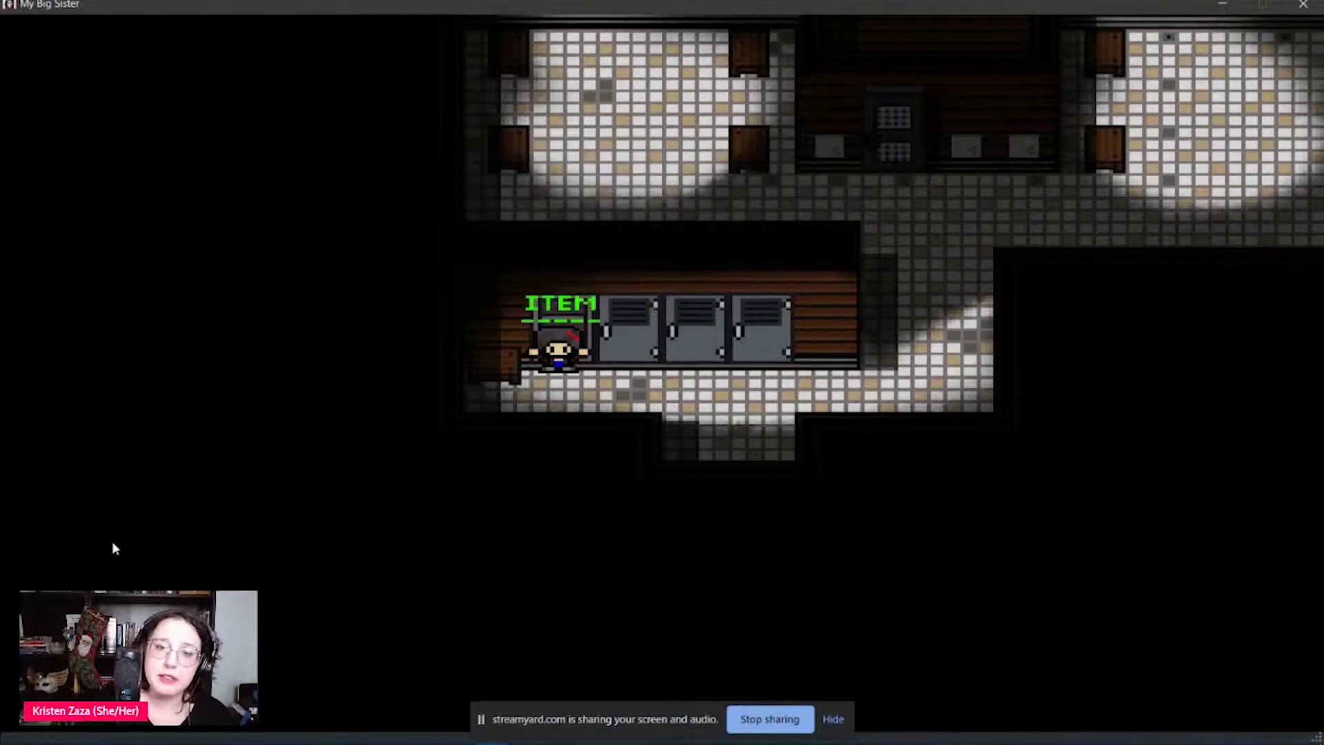
- Walk along the lockers and check the Strange Mask in the inventory
key("Right")
key("Right")
key("Right")
key("Right")
key("Escape")
key("Right")
key("Right")
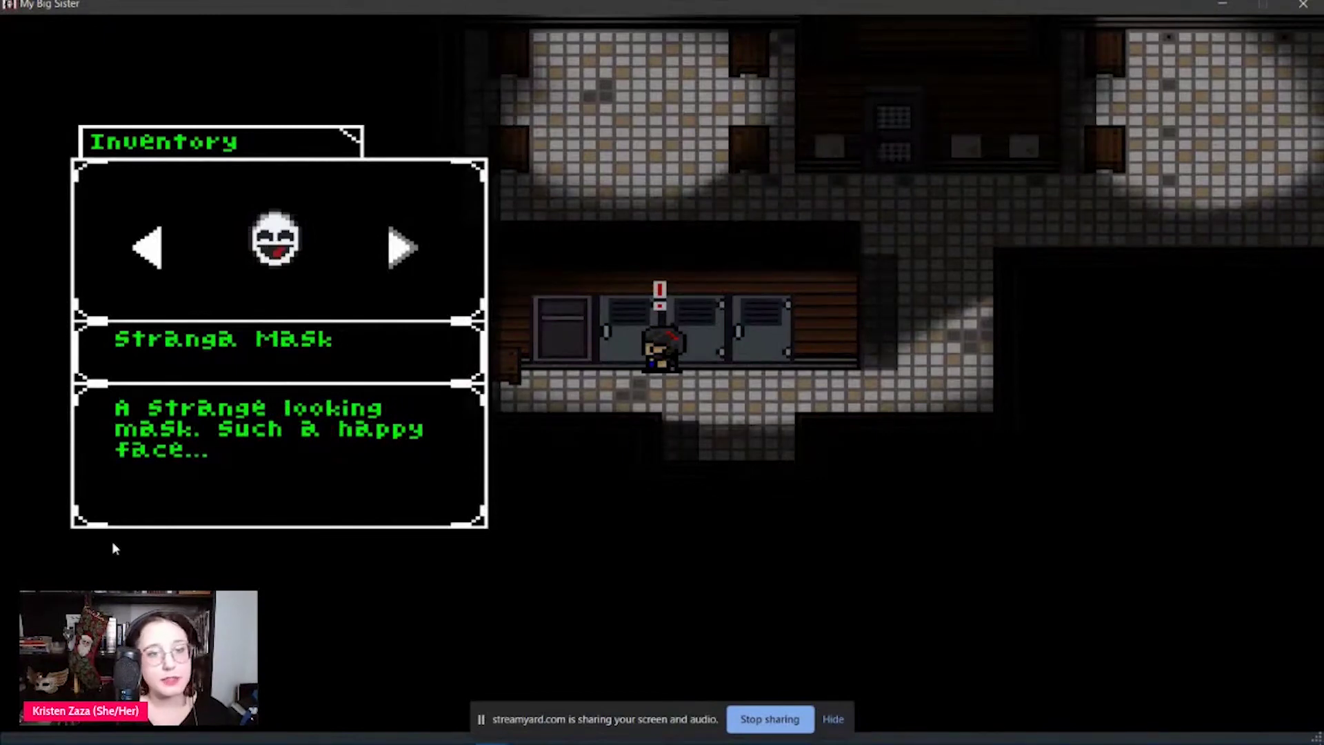
key("Escape")
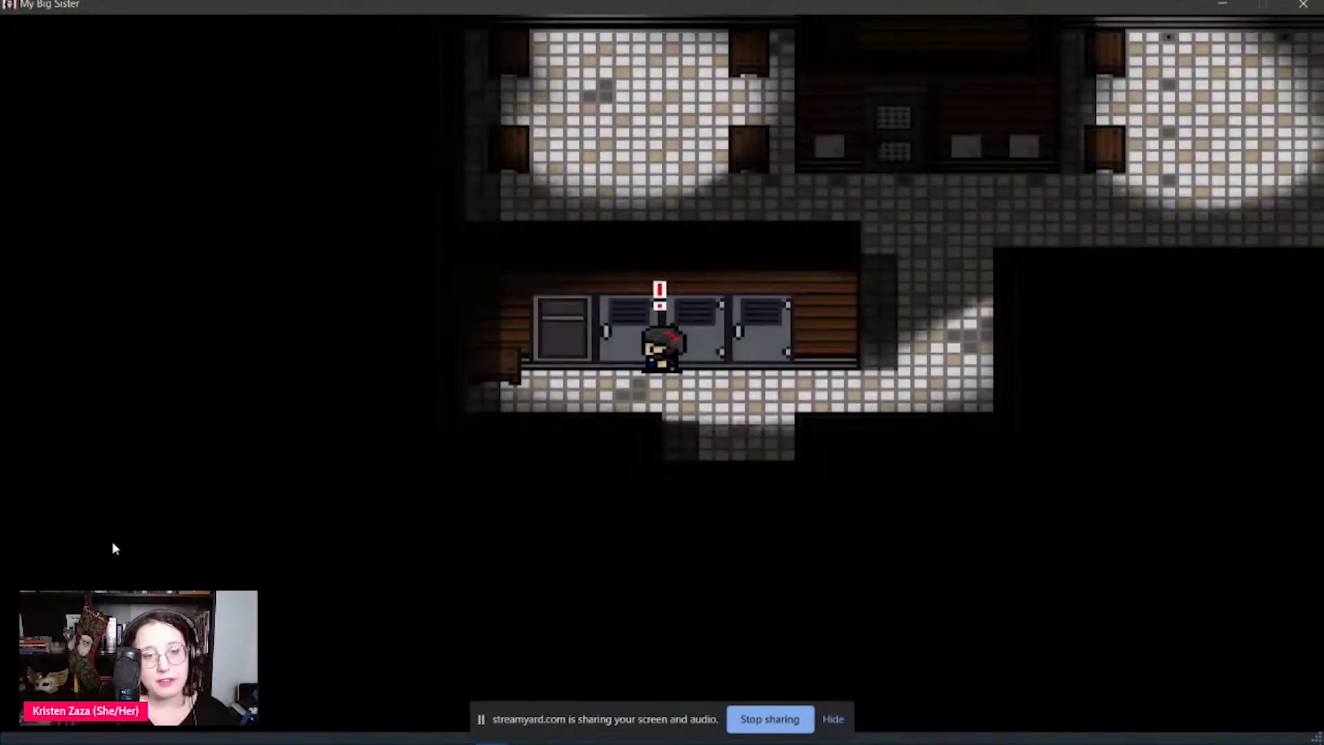
- Walk up to the sauna door and read its temperature gauge
key("Right")
key("Up")
key("Up")
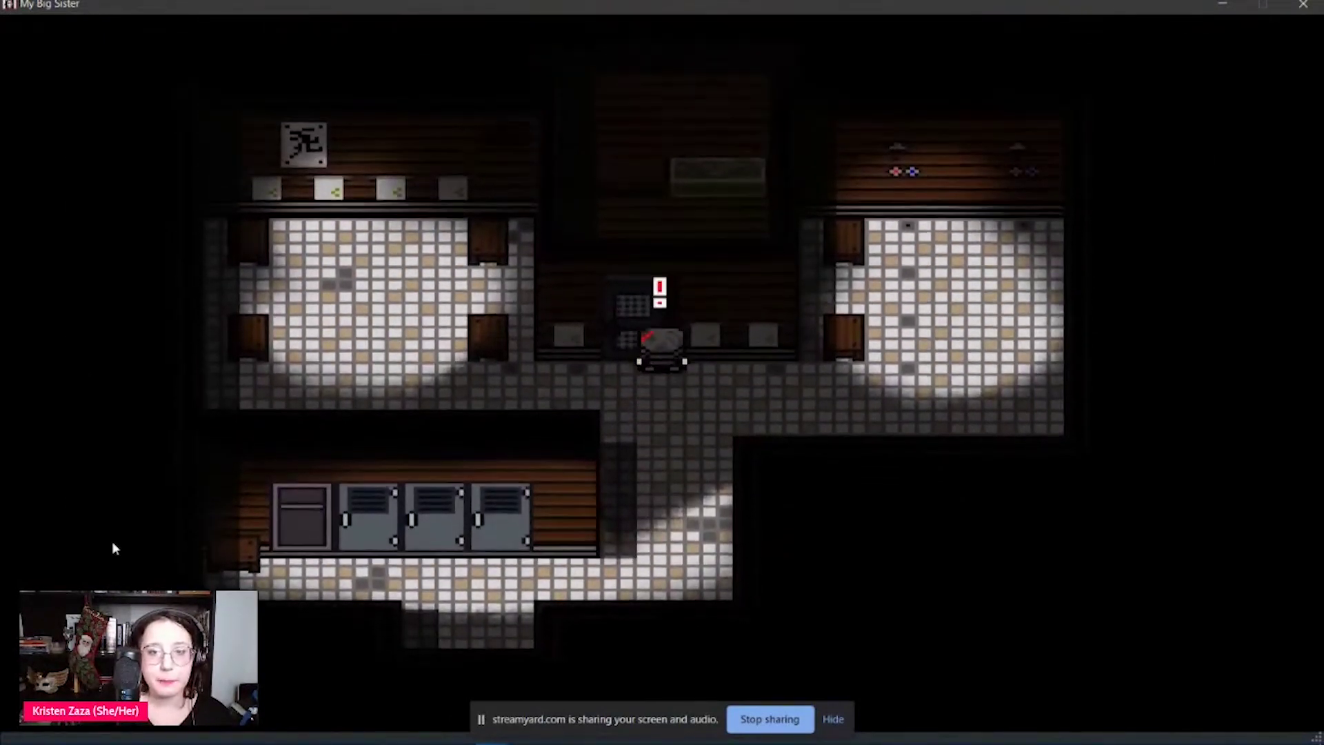
key("Escape")
key("Escape")
key("Return")
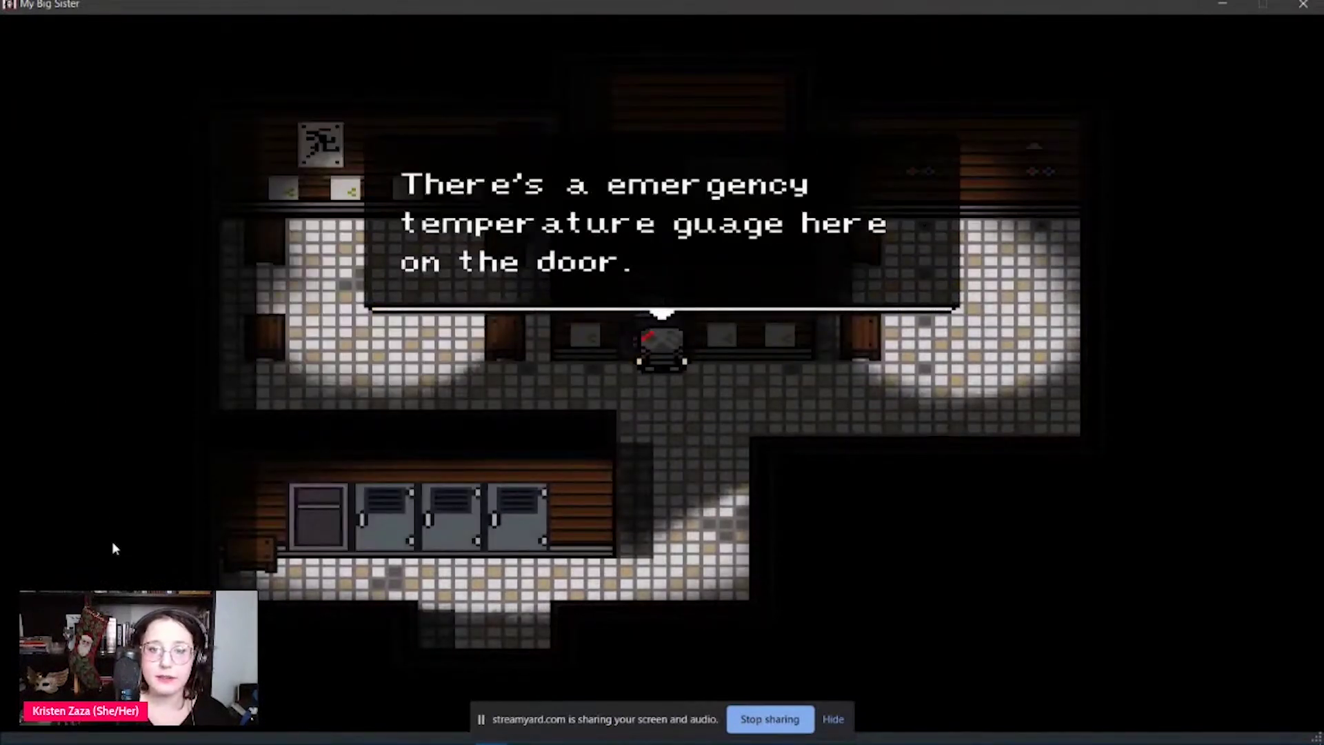
key("Return")
- Walk back past the lockers down toward the exit
key("Right")
key("Right")
key("Right")
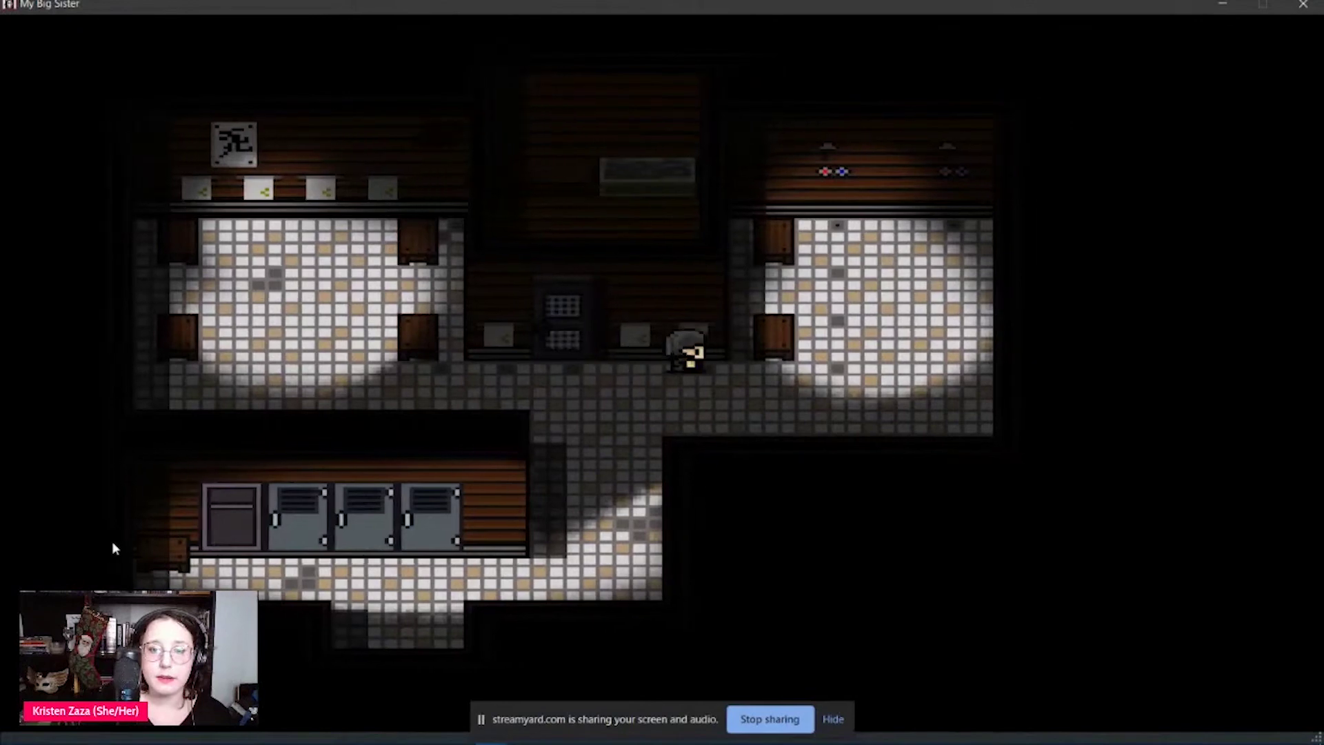
key("Down")
key("Down")
key("Down")
key("Down")
key("Down")
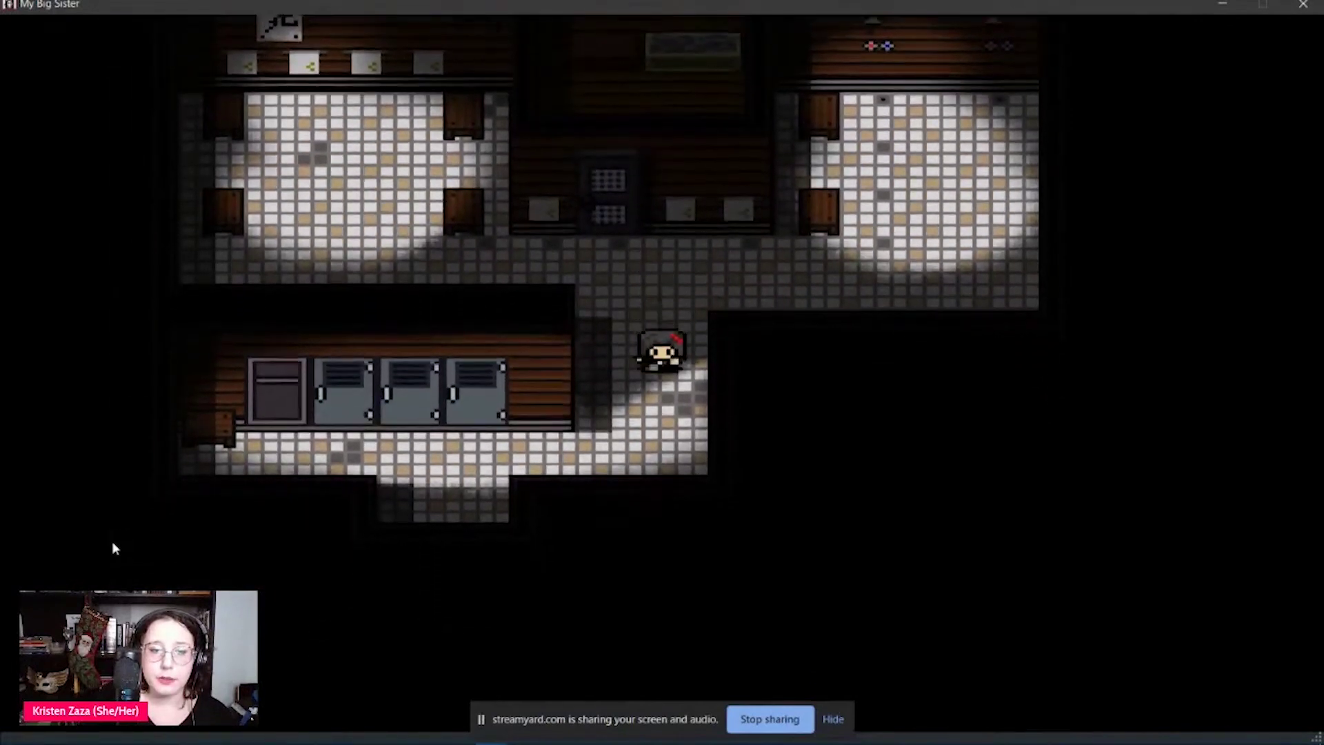
key("Left")
key("Left")
key("Left")
key("Left")
key("Left")
key("Left")
key("Down")
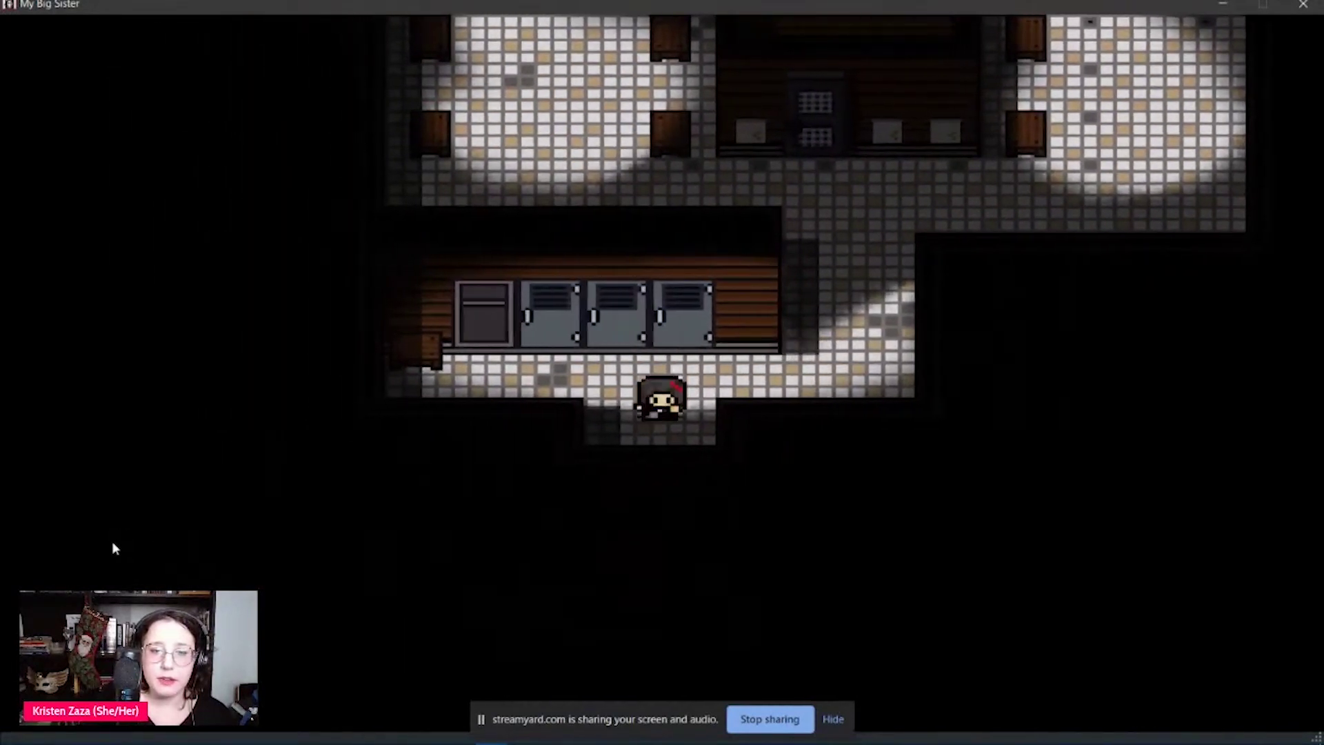
- Walk through the dark hallway and the lit room to the butcher's counter
key("Right")
key("Right")
key("Right")
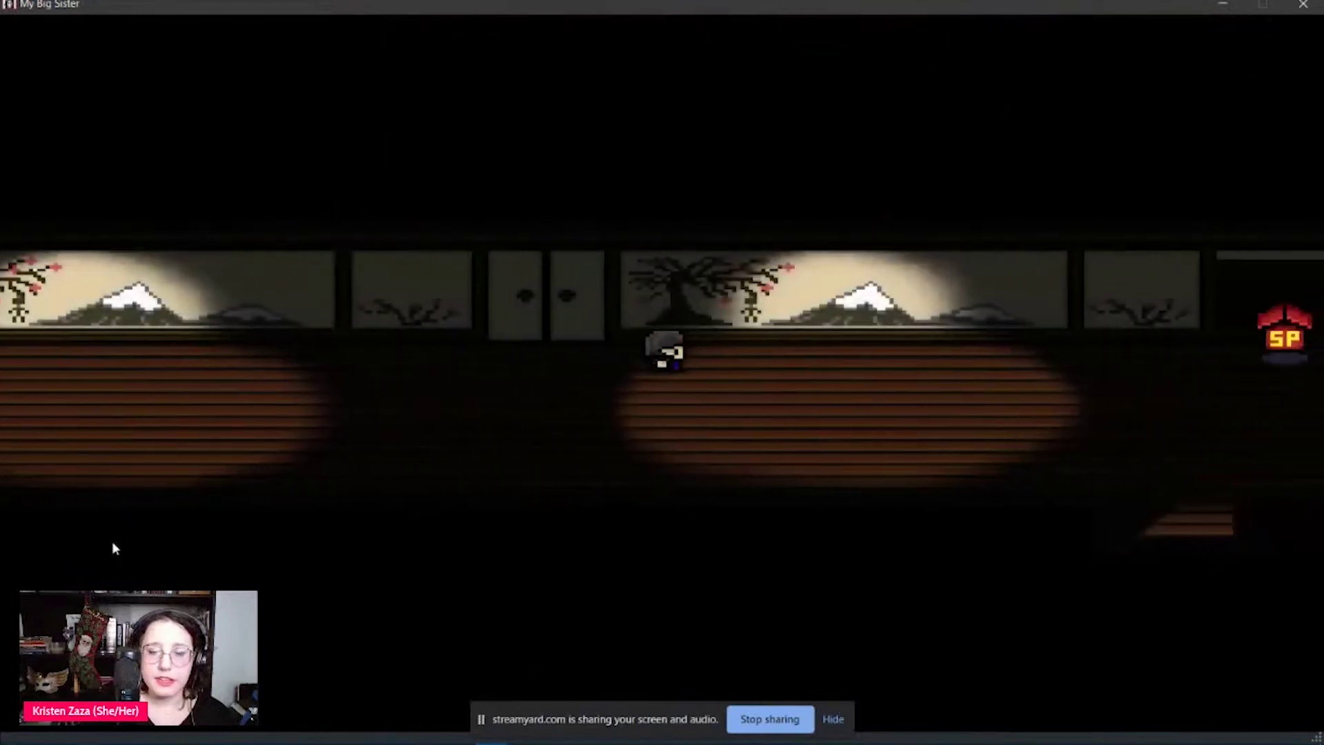
key("Right")
key("Right")
key("Right")
key("Right")
key("Right")
key("Right")
key("Down")
key("Right")
key("Right")
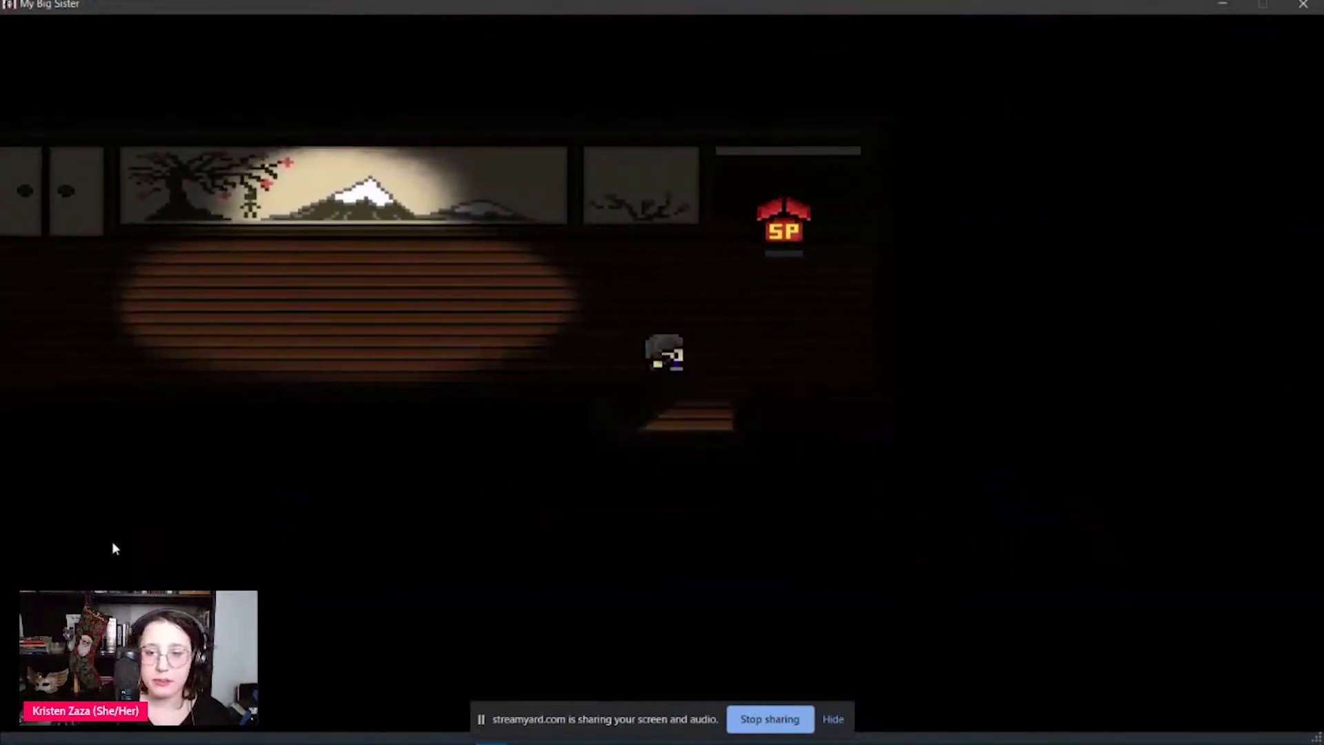
key("Down")
key("Up")
key("Up")
key("Up")
key("Up")
key("Up")
key("Up")
key("Up")
key("Left")
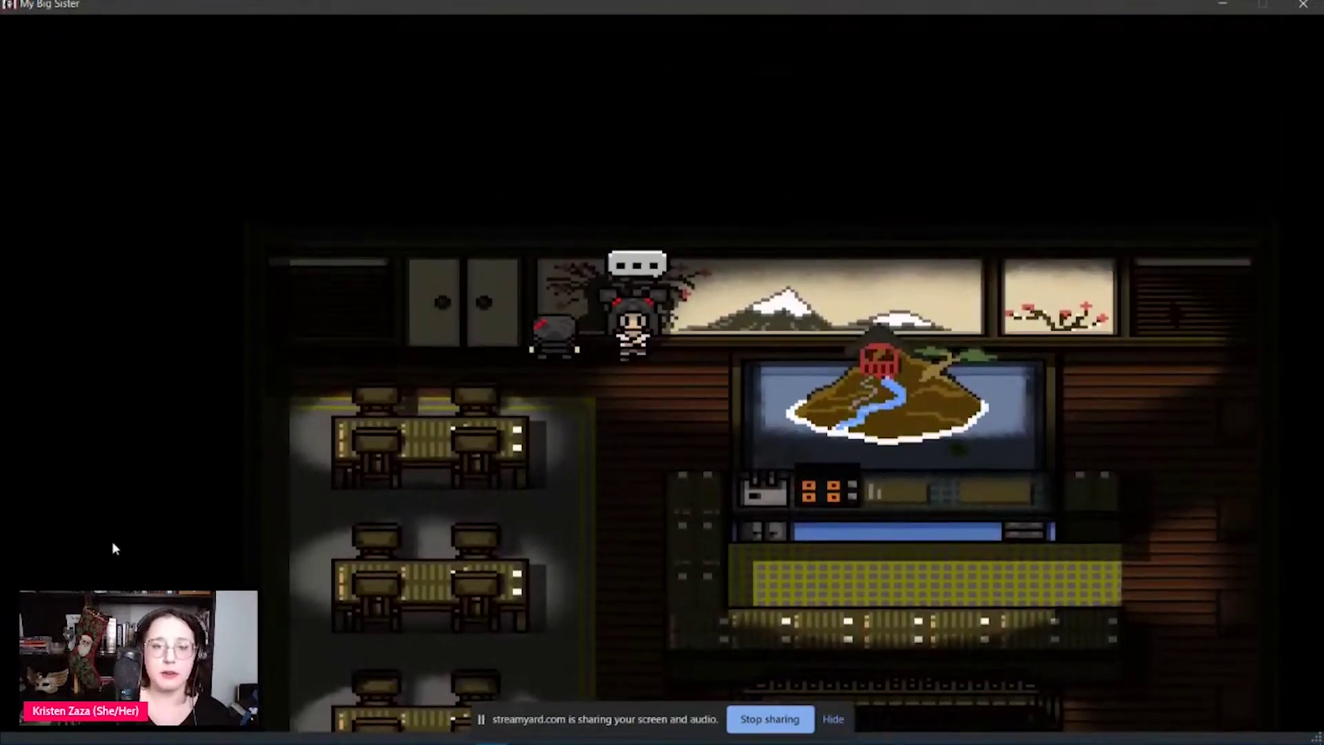
key("Left")
key("Left")
key("Left")
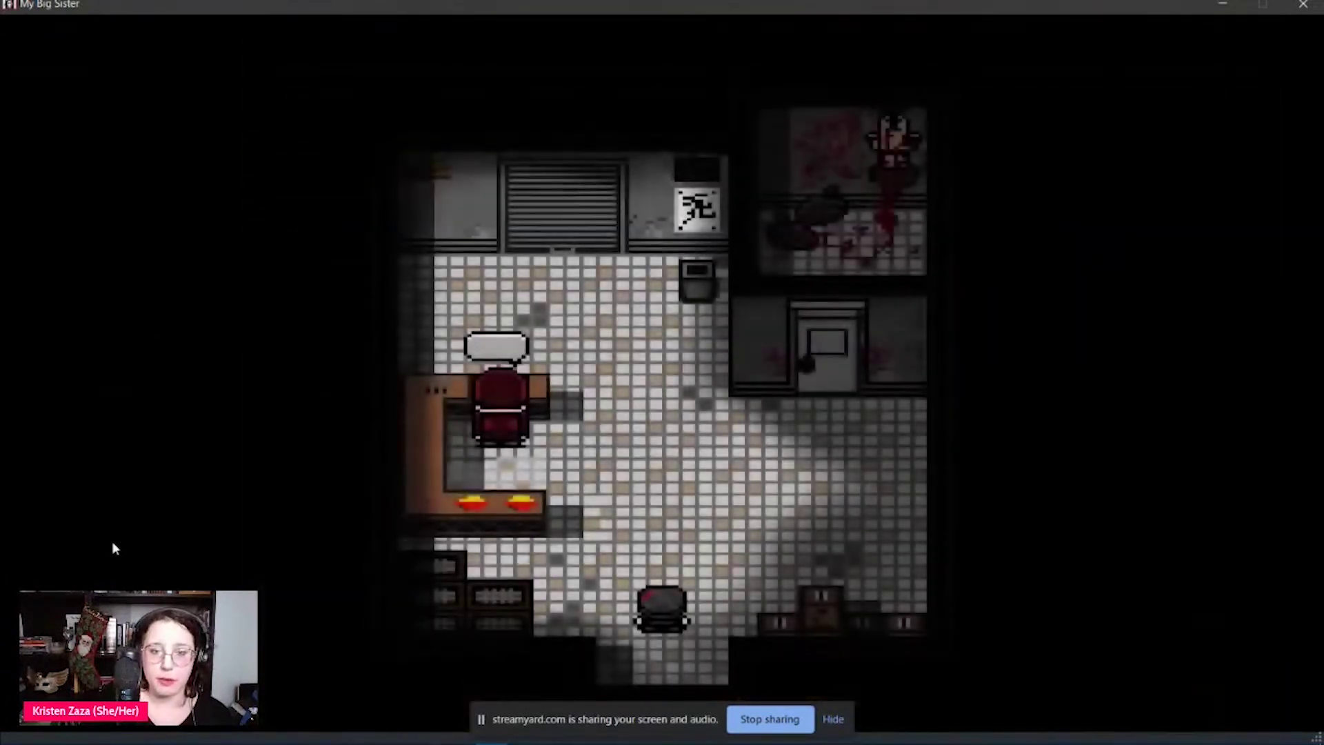
key("Up")
key("Up")
key("Up")
key("Left")
key("Left")
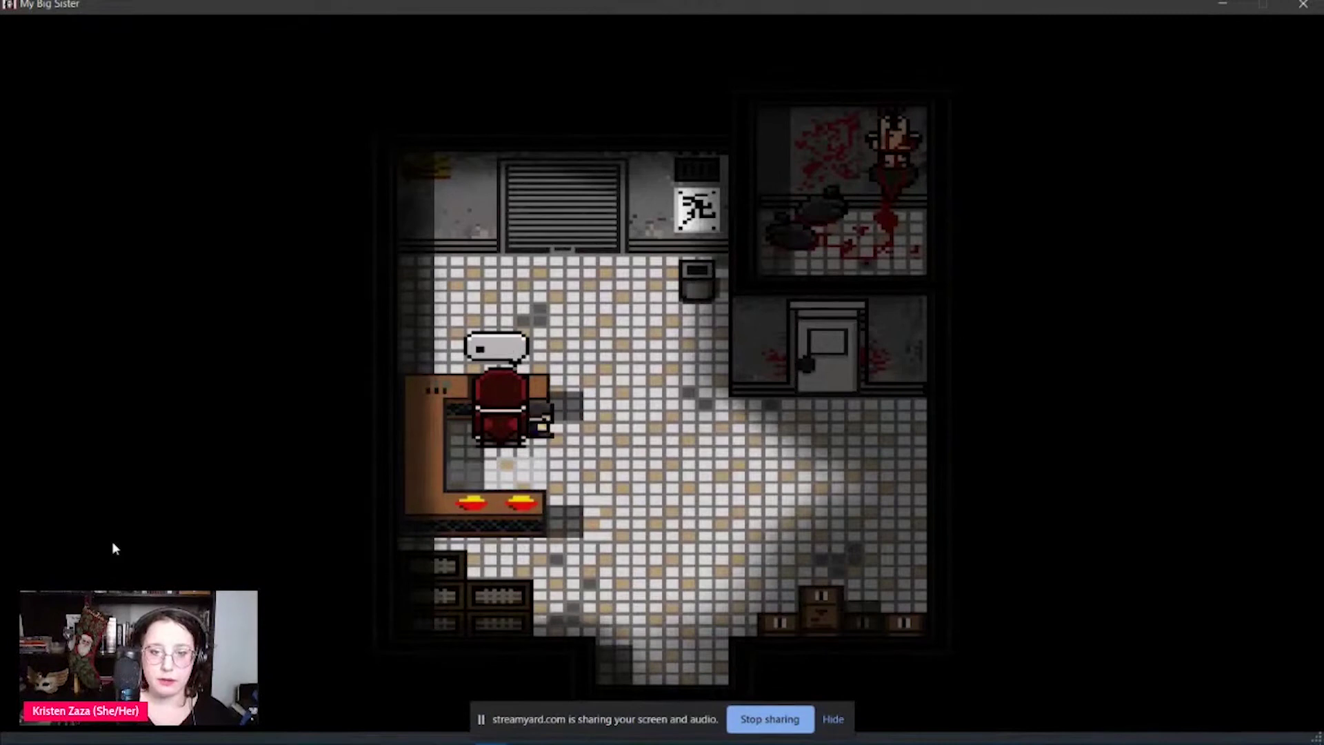
key("Right")
key("Down")
key("Left")
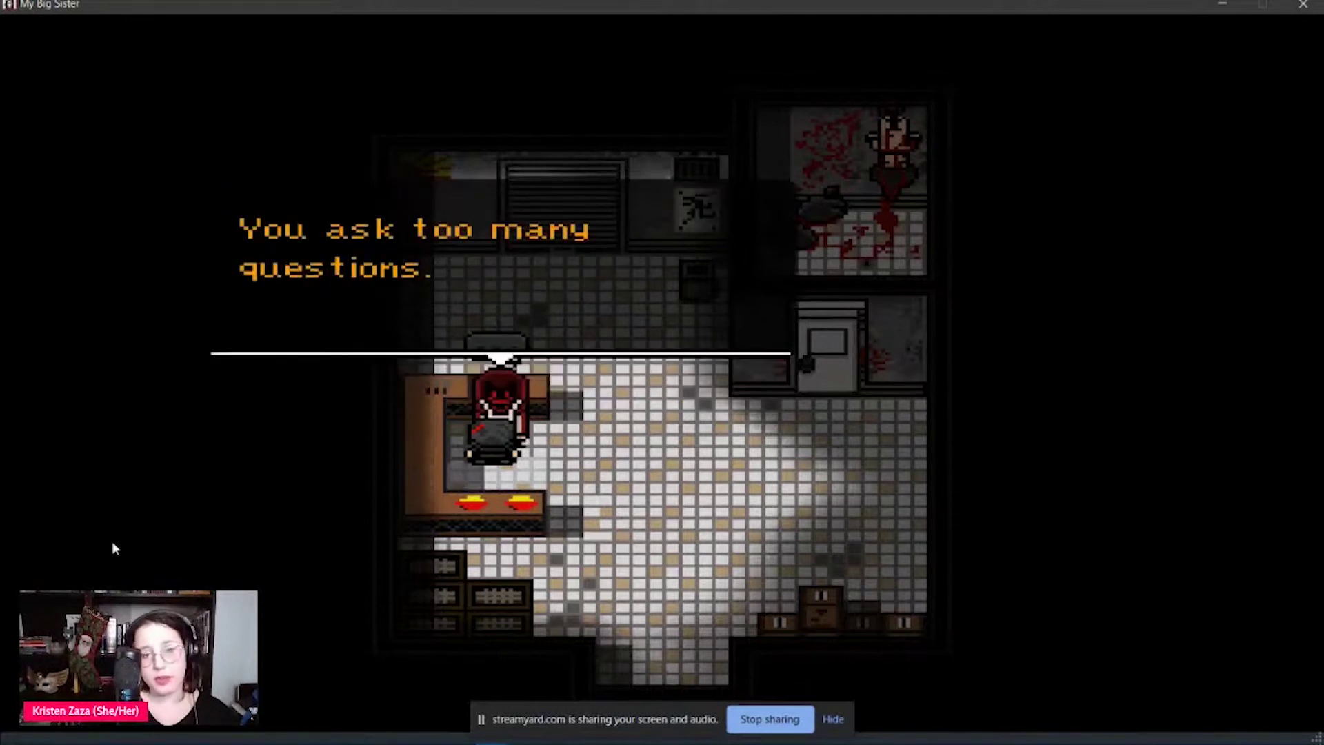
- Ask the butcher for a knife and browse the inventory toward the Red Spider Lily
key("Return")
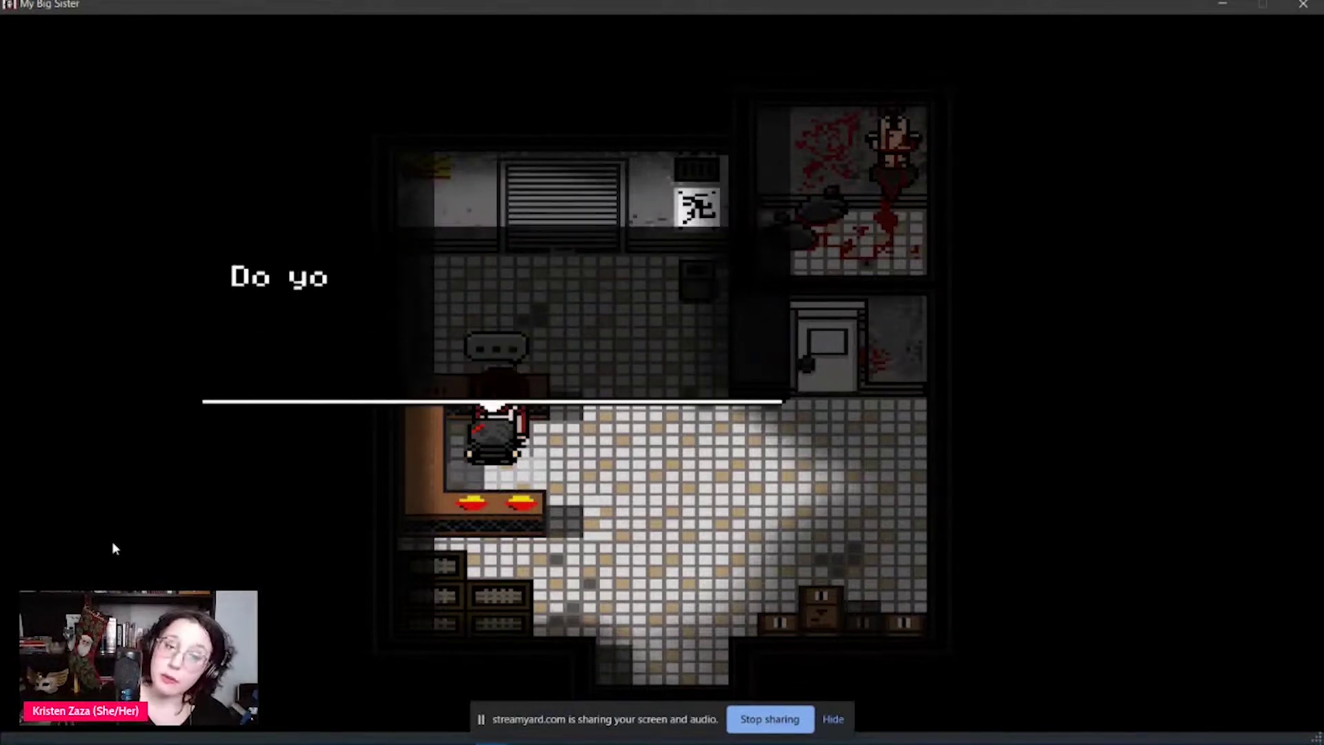
key("Return")
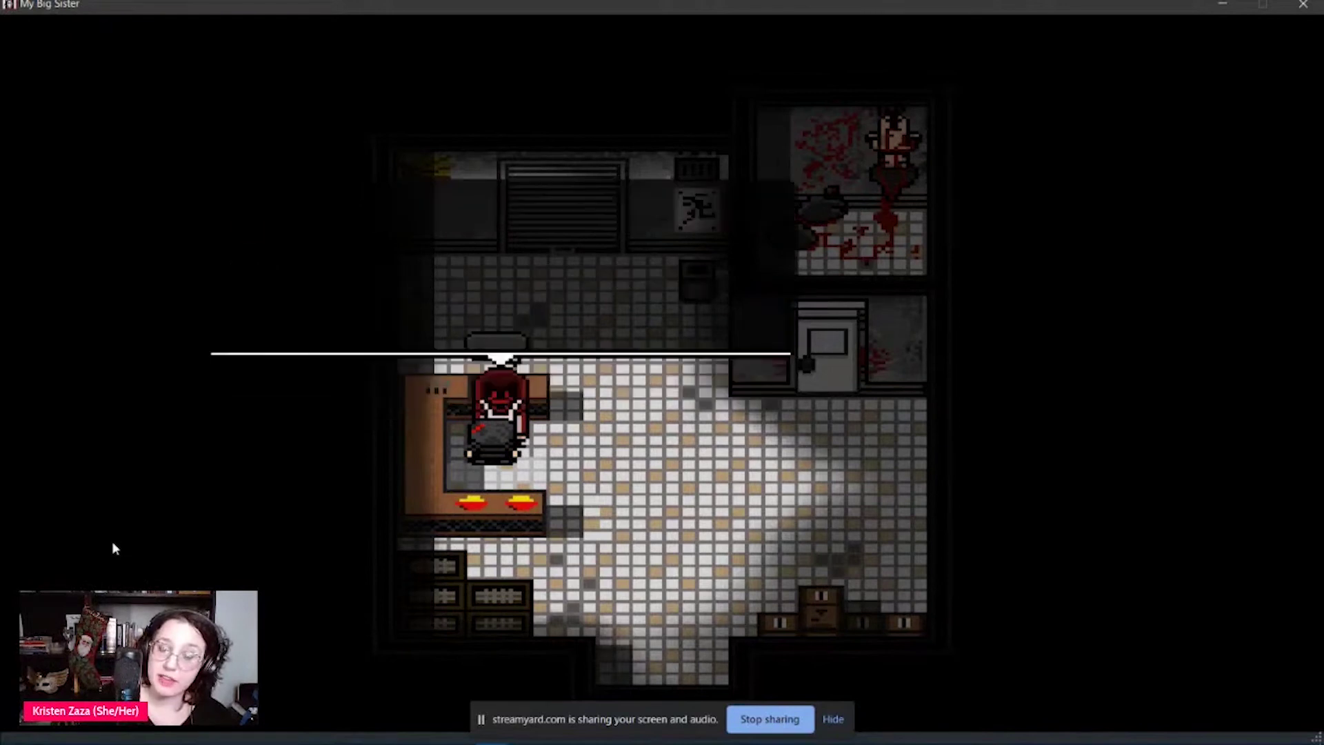
key("Return")
key("Return")
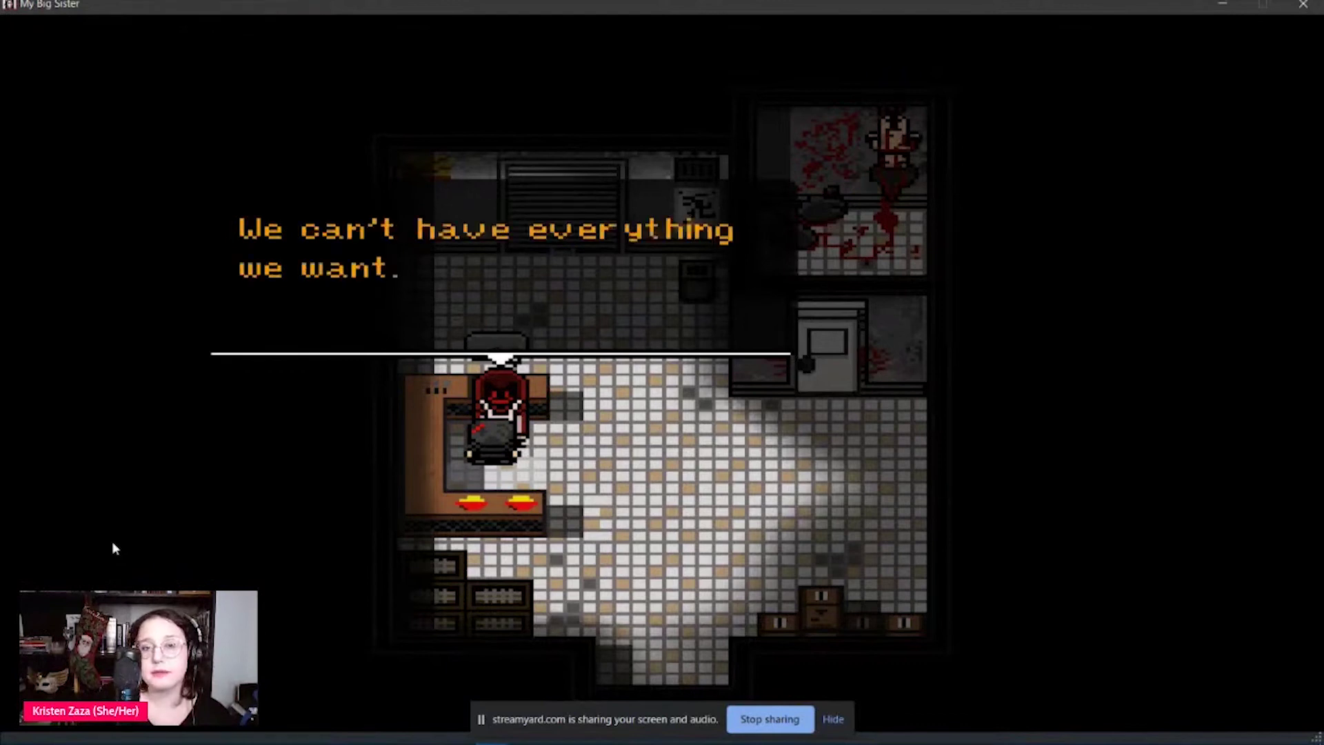
key("Return")
key("Return")
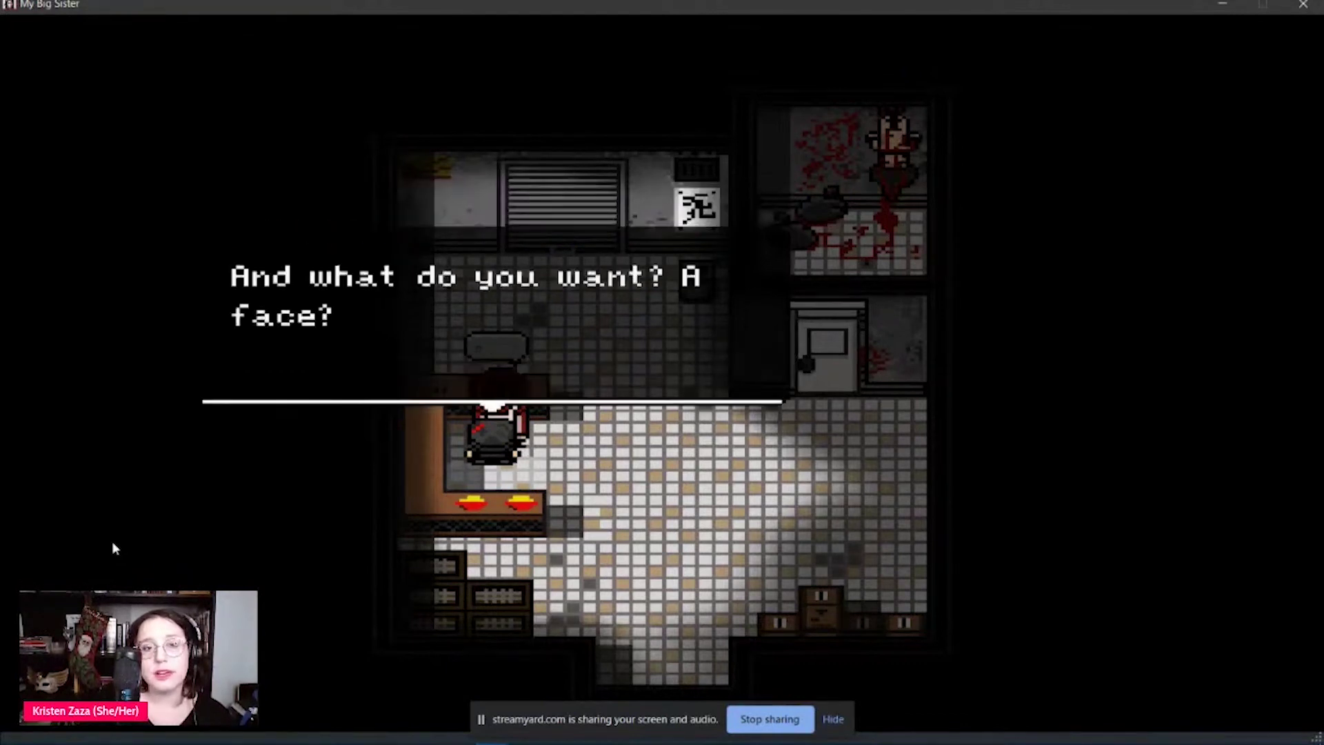
key("Return")
key("Return")
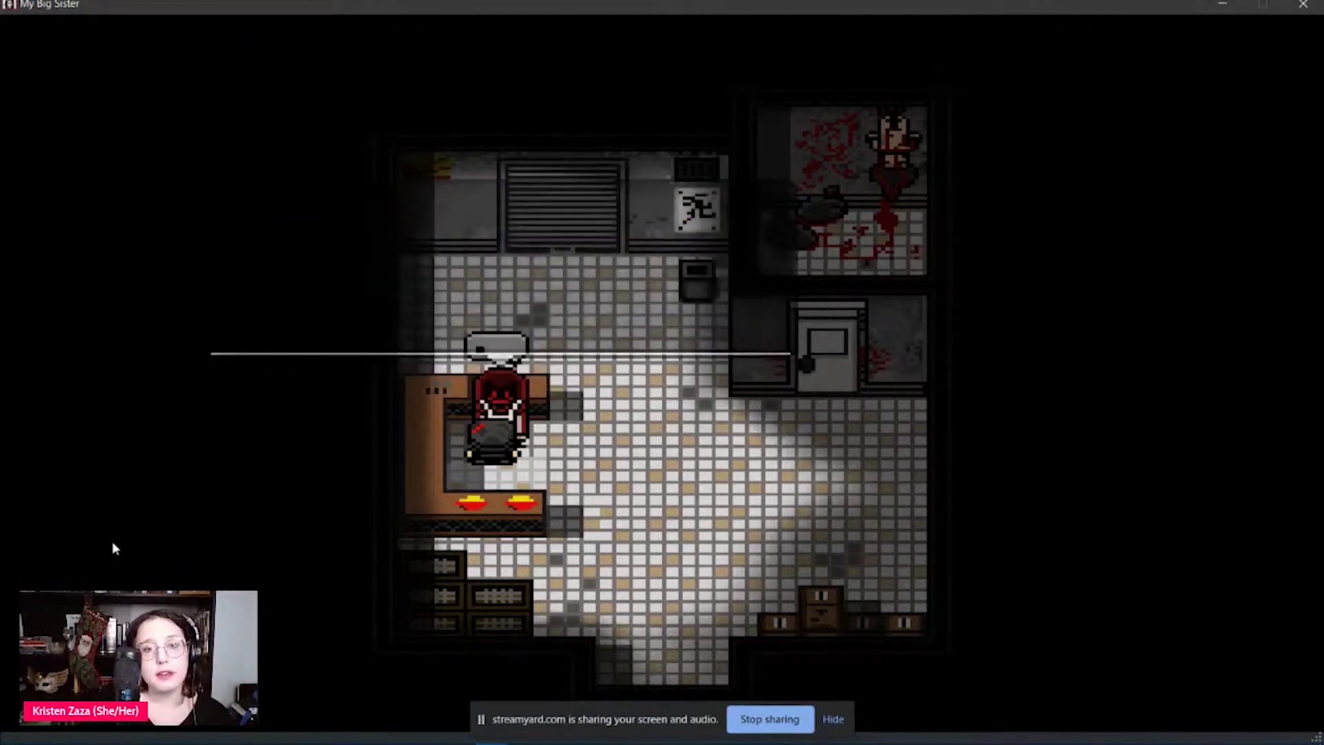
key("Escape")
key("Right")
key("Right")
key("Right")
key("Return")
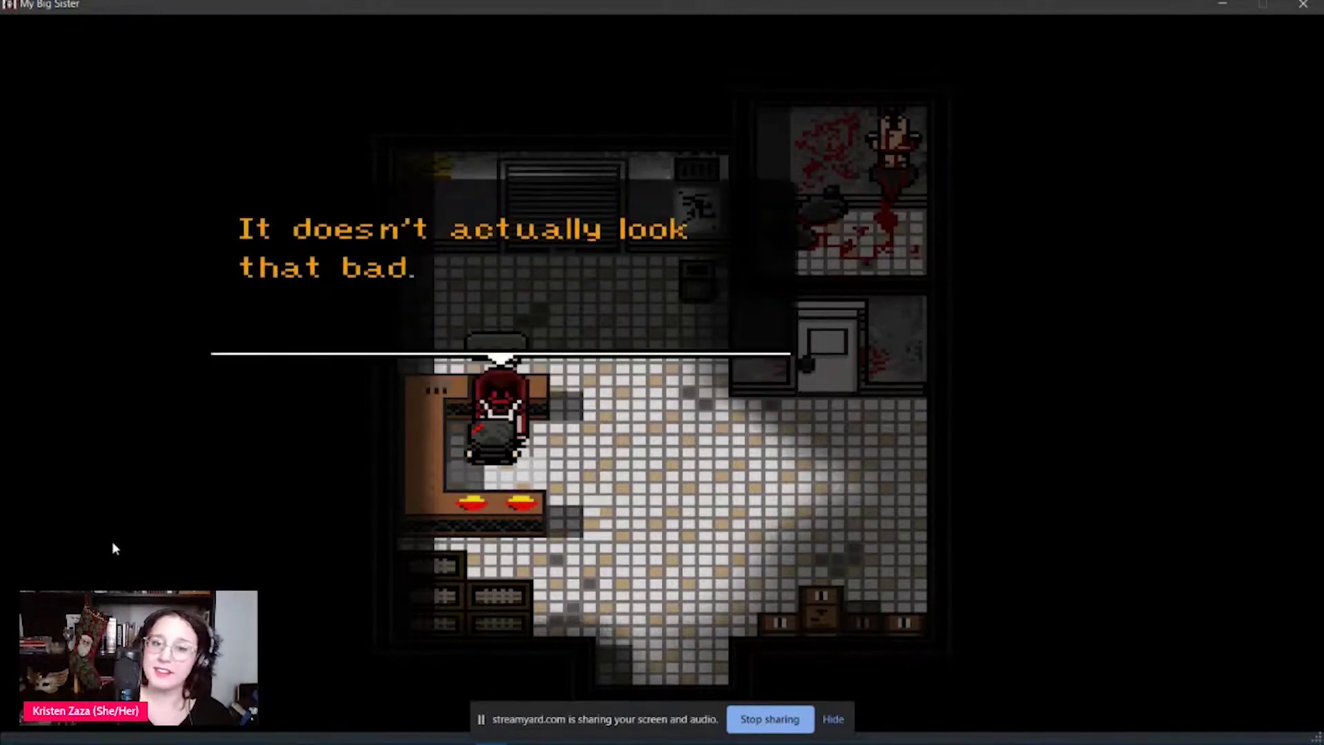
- Finish the butcher's dialogue, take the knife, and head for the bottom doorway
key("Return")
key("Return")
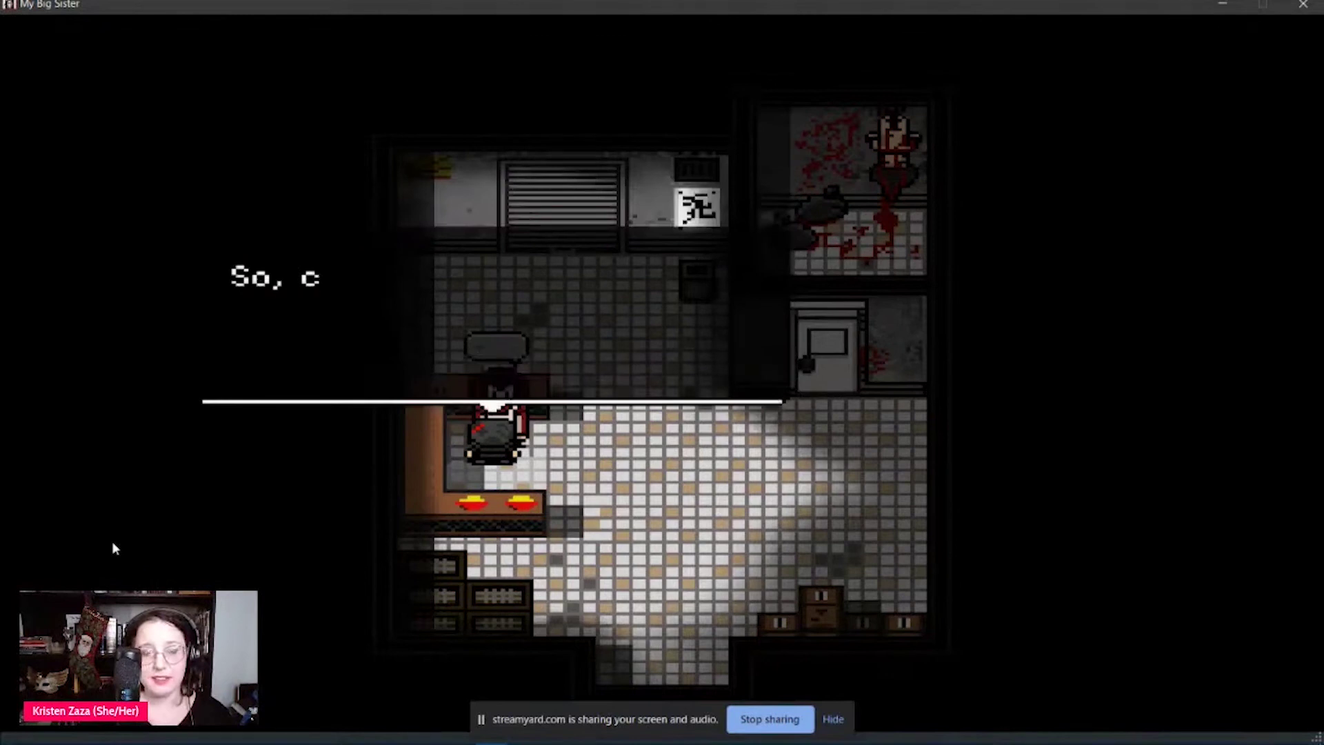
key("Return")
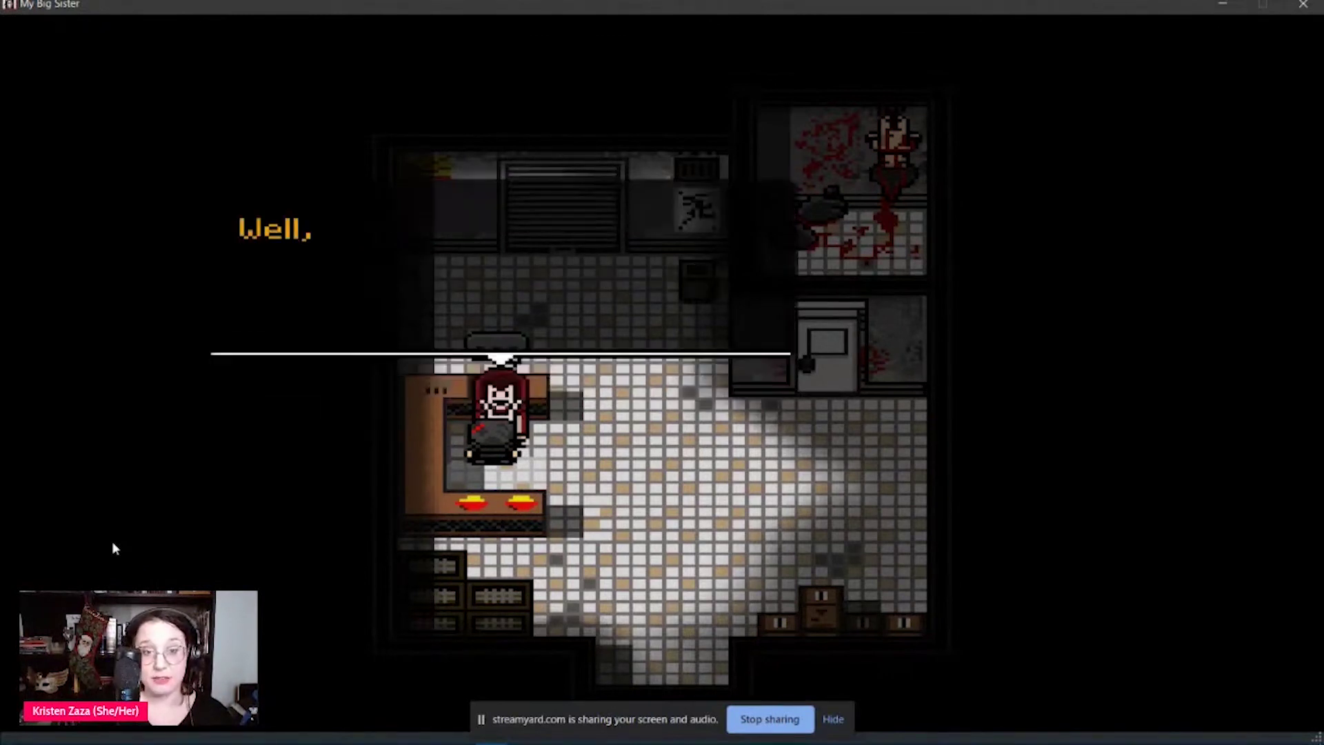
key("Return")
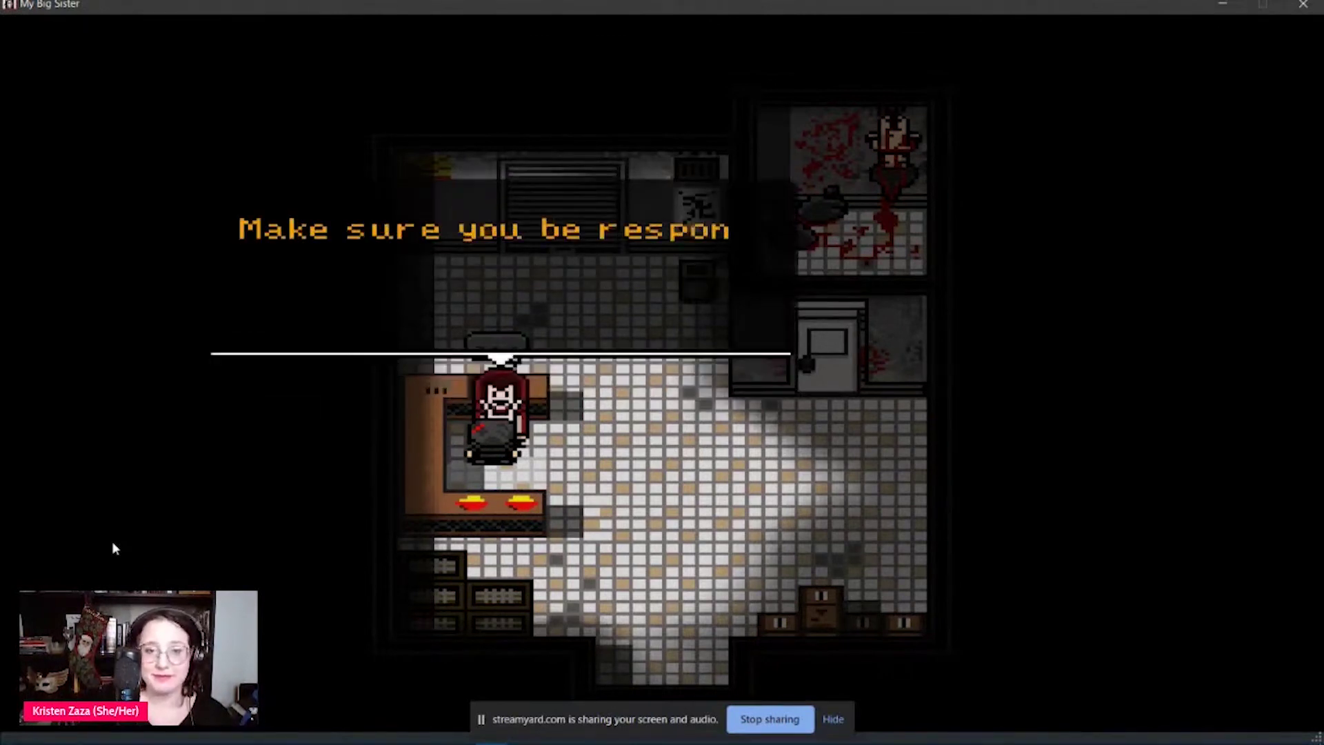
key("Return")
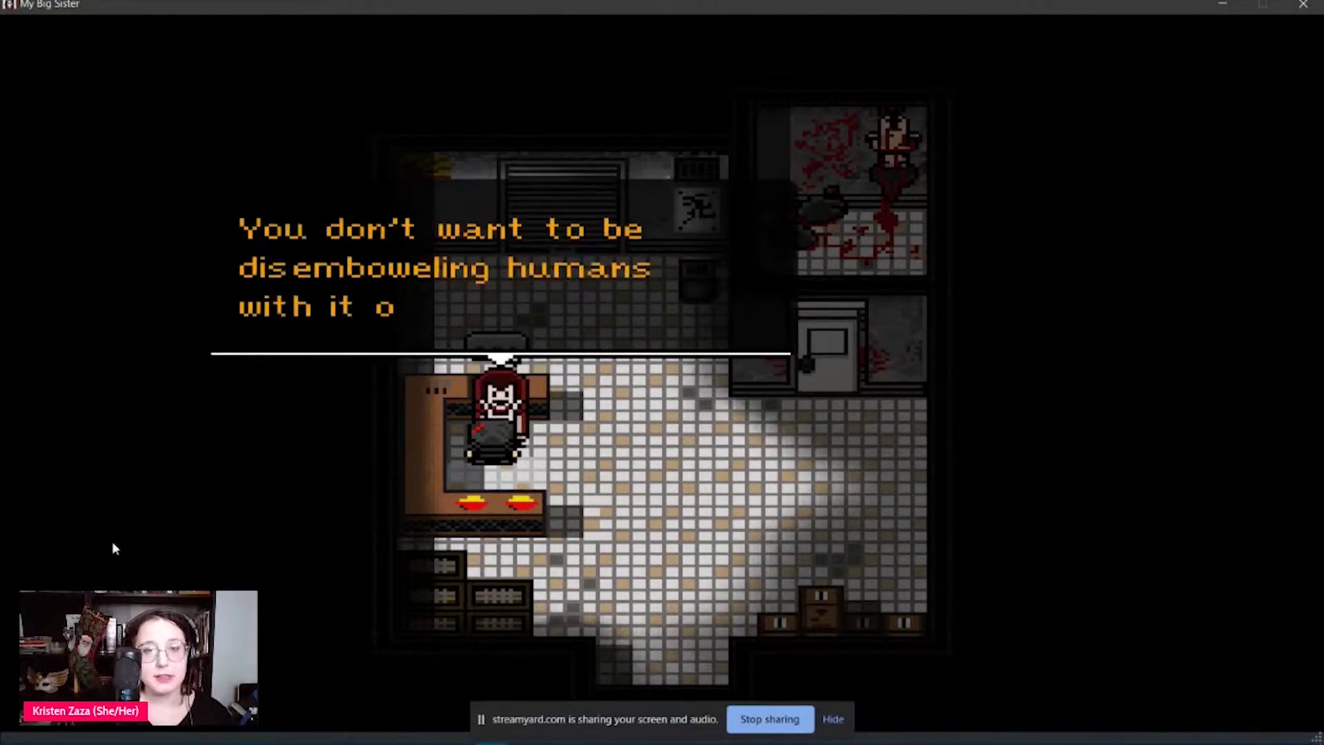
key("Return")
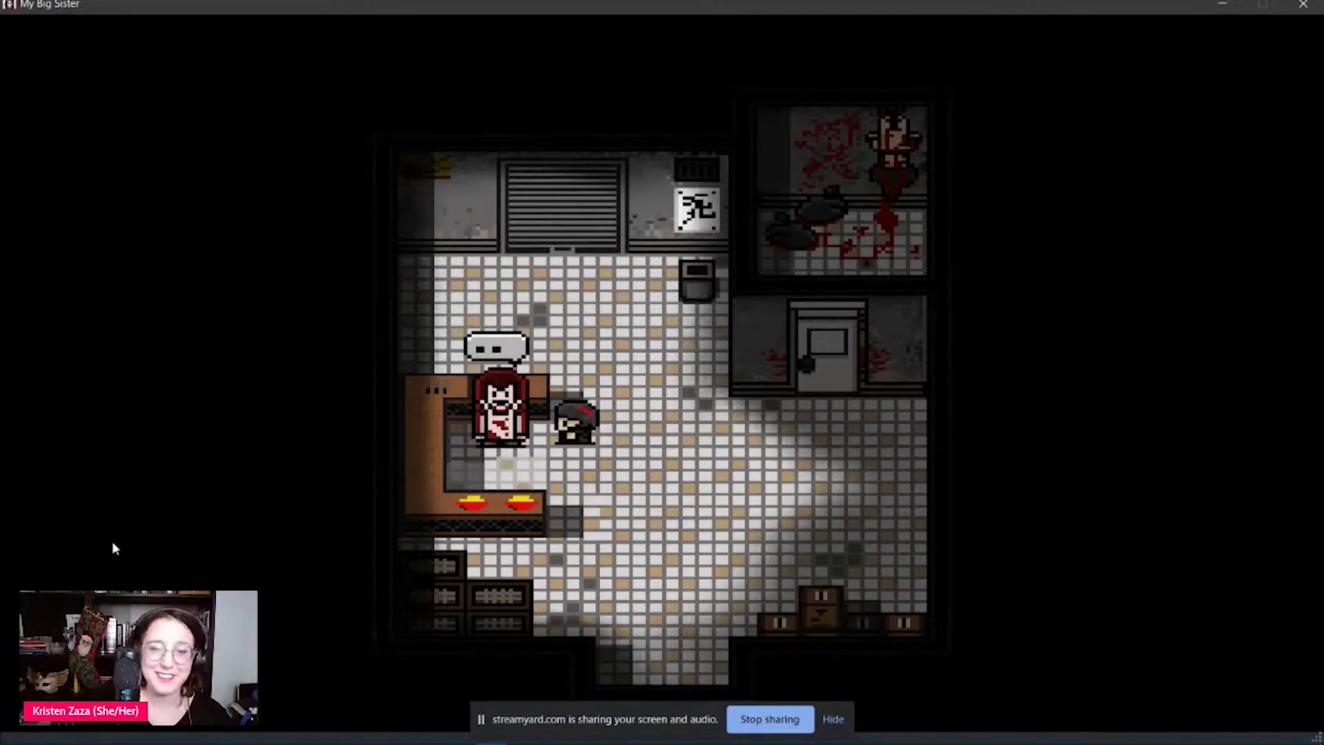
key("Down")
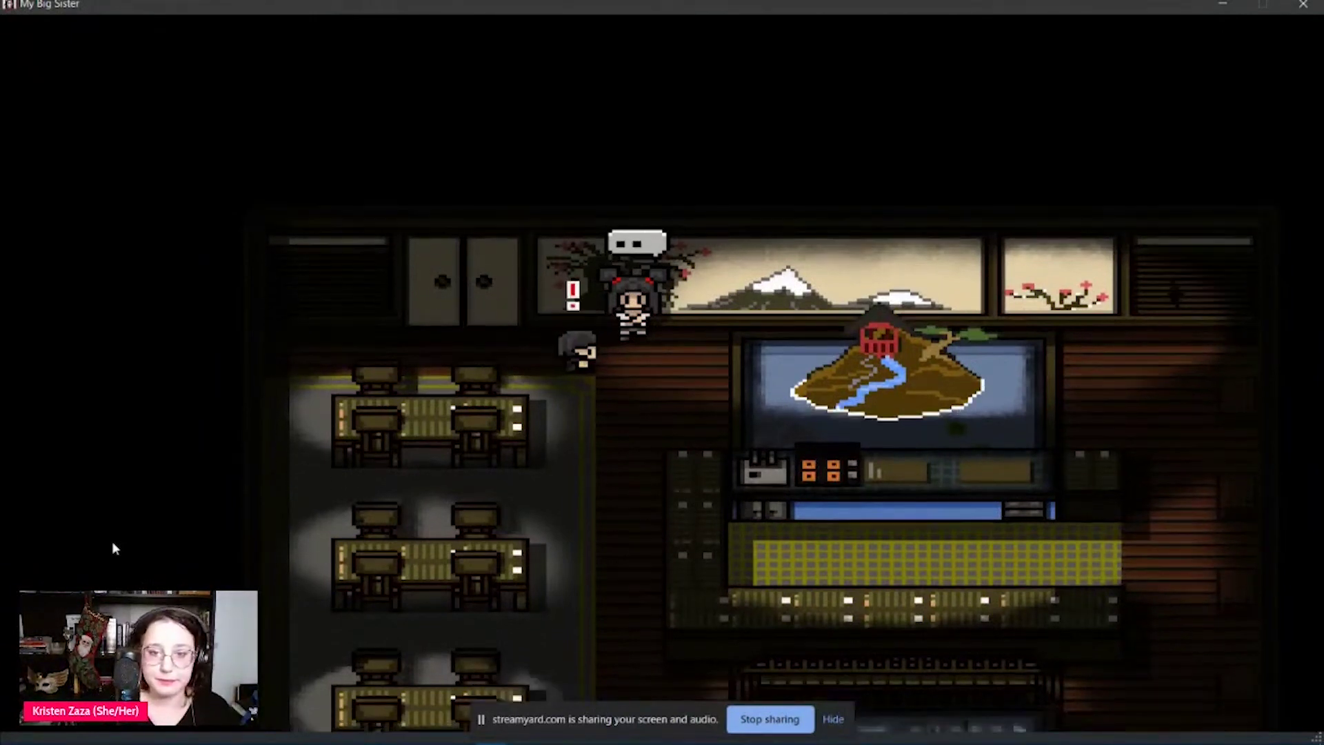
- Hear Sombria's "Stop it Luzia," then walk past the tables to the lower exit
key("Escape")
key("Escape")
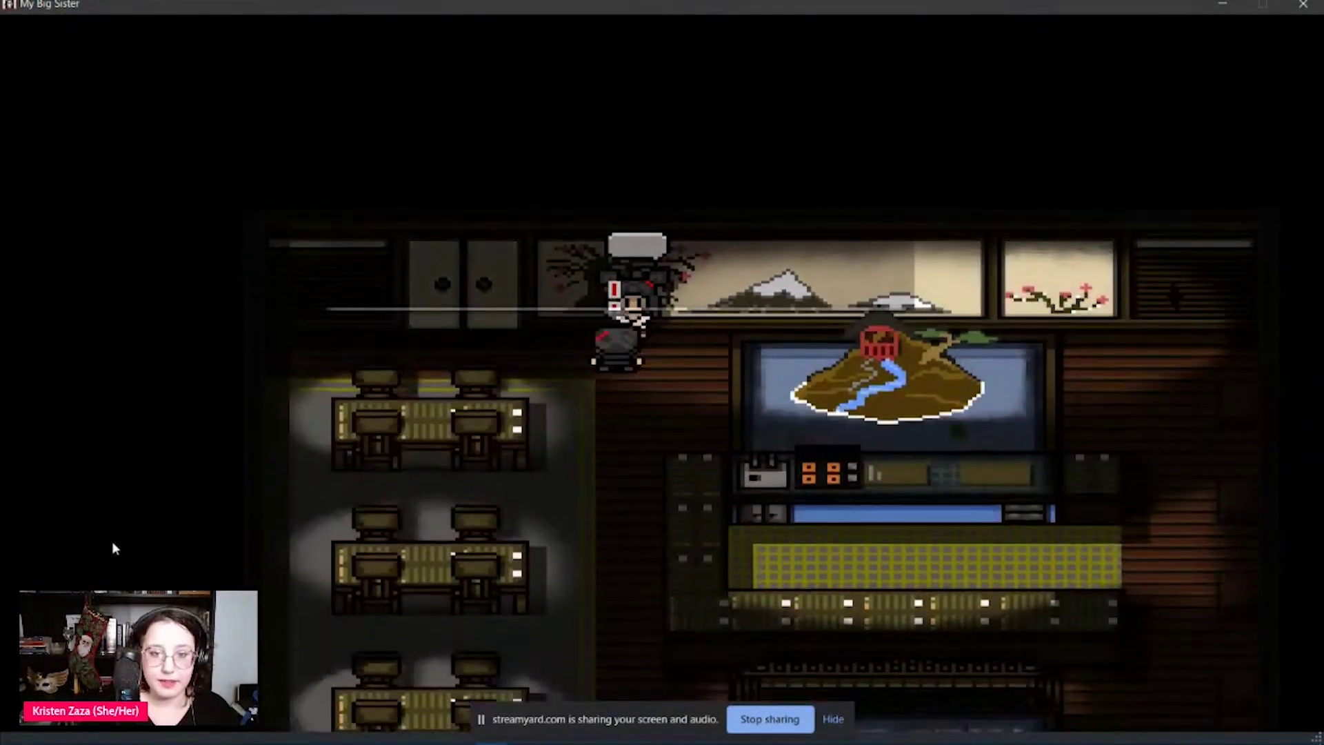
key("Return")
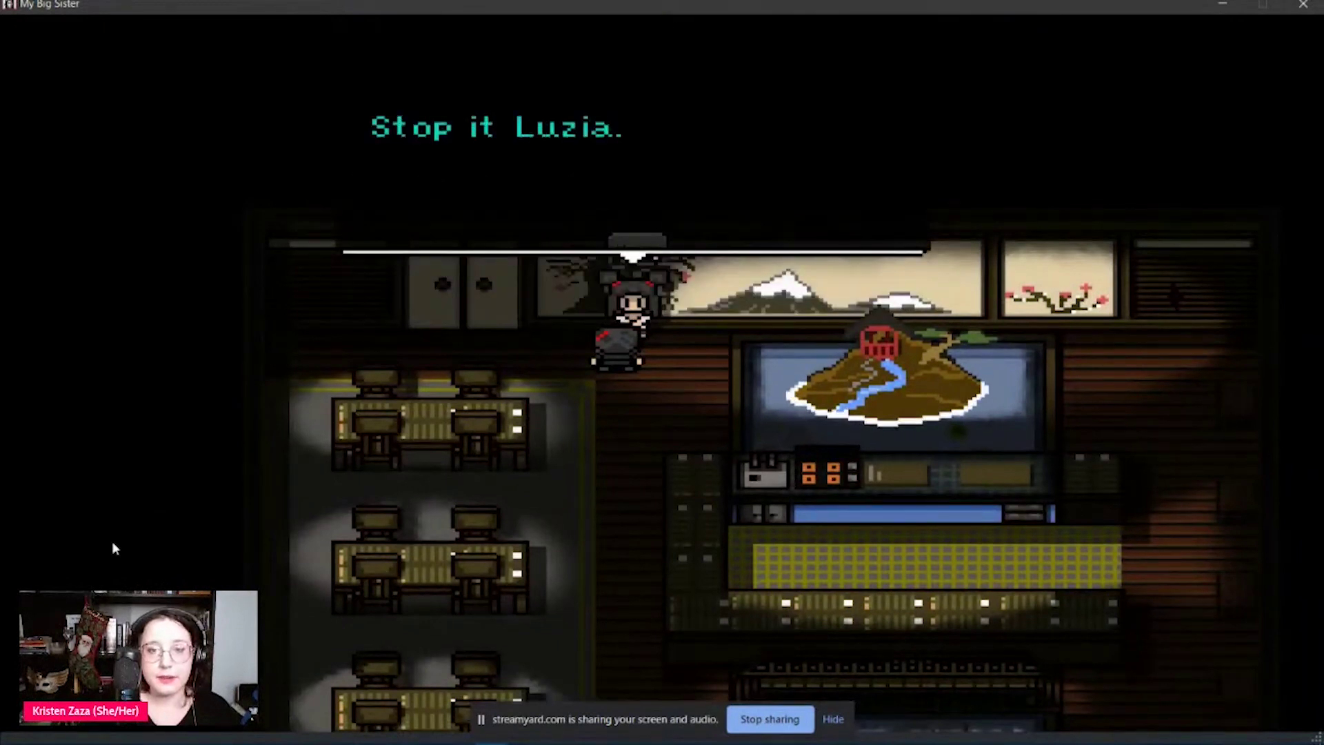
key("Return")
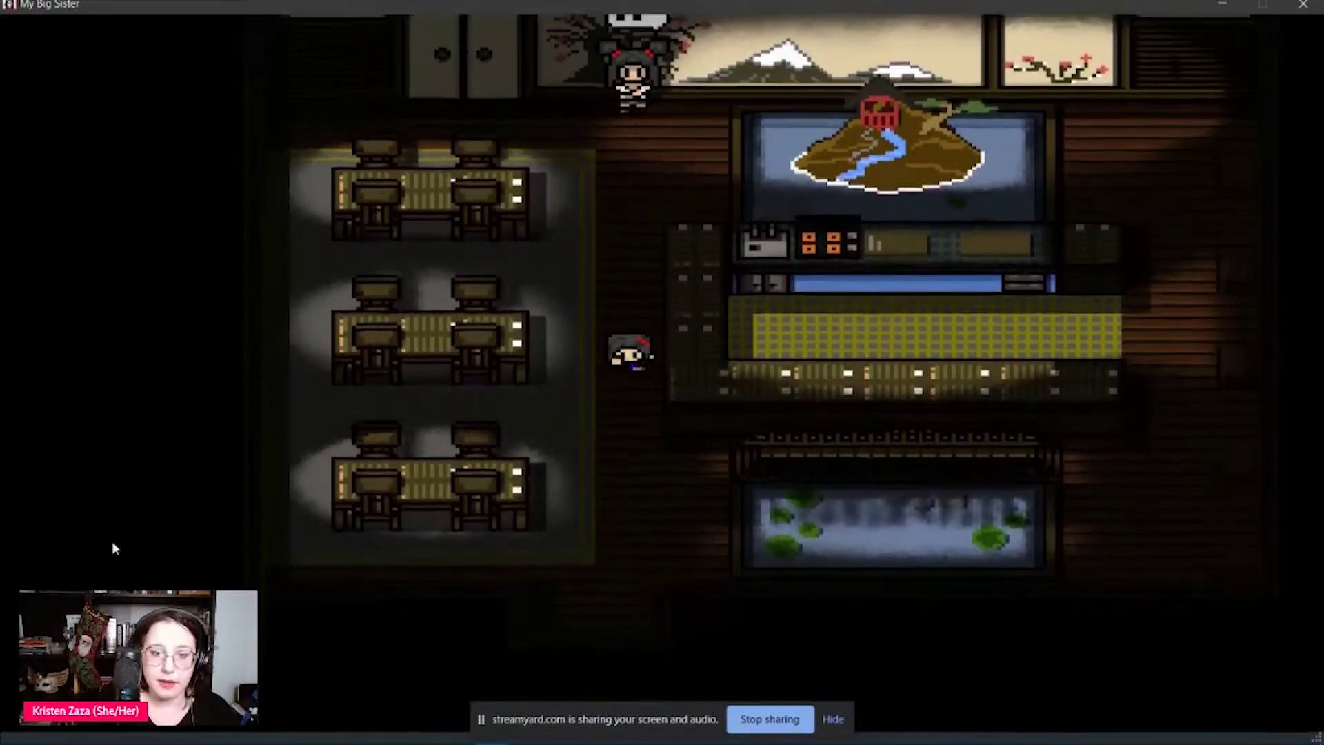
key("Right")
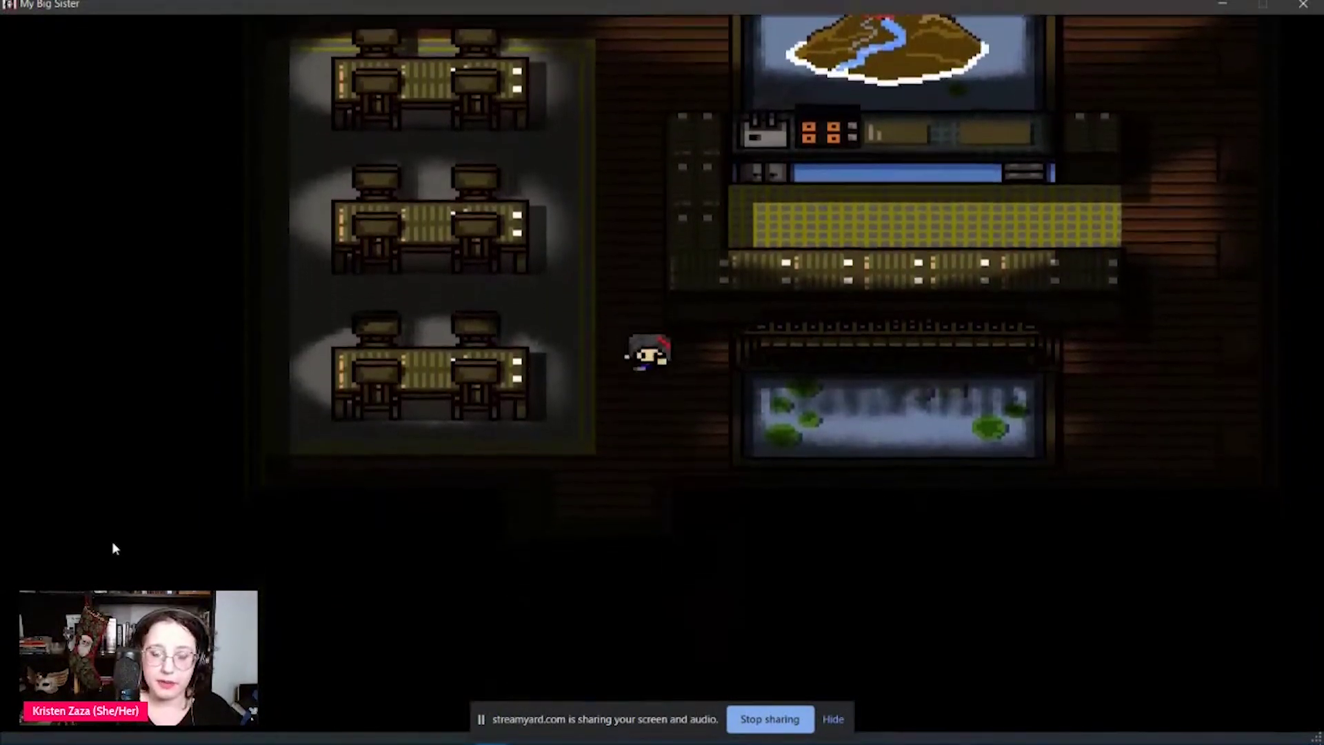
key("Down")
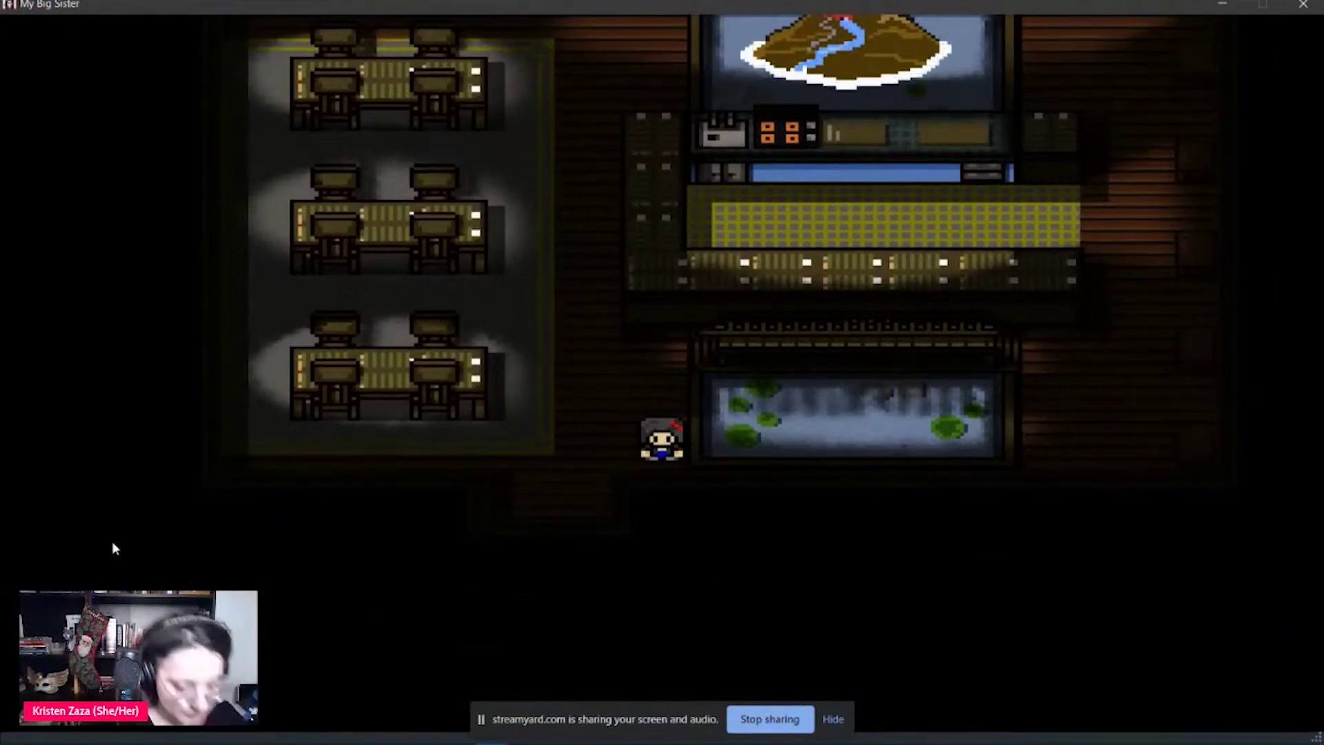
key("Left")
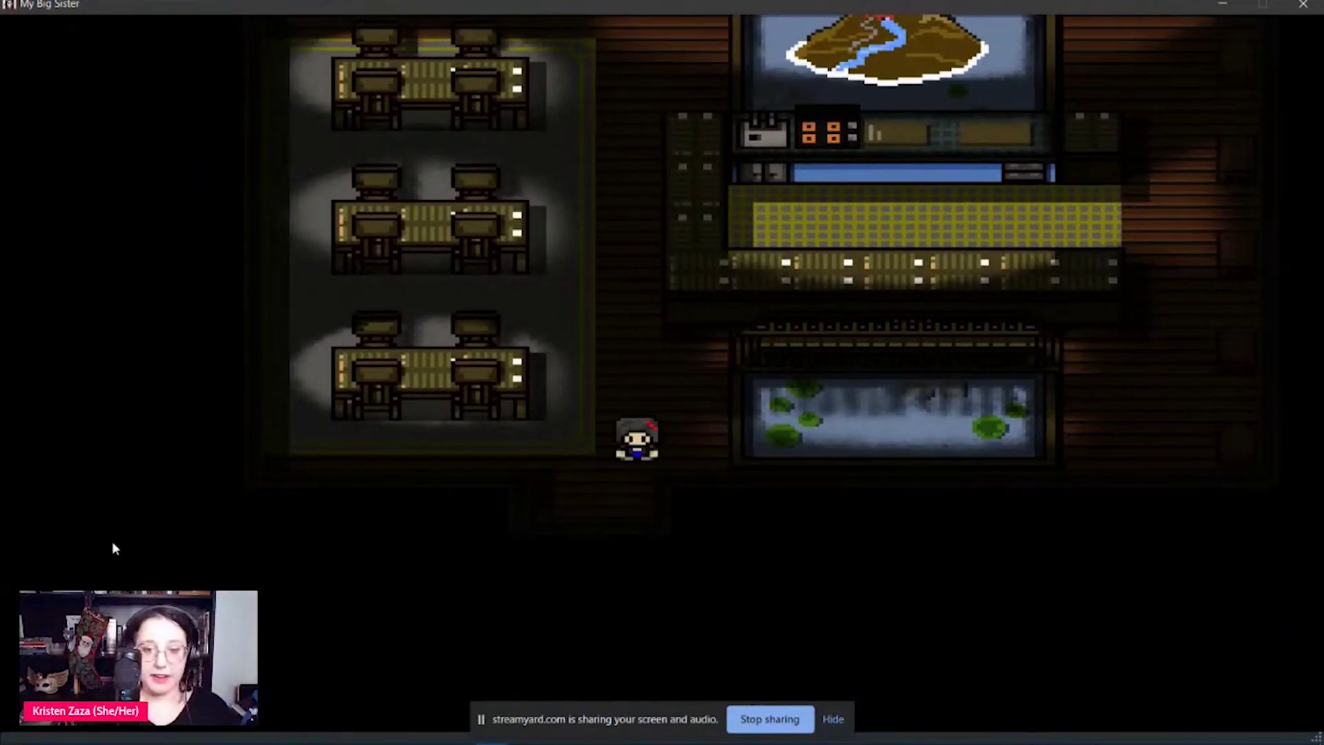
key("Down")
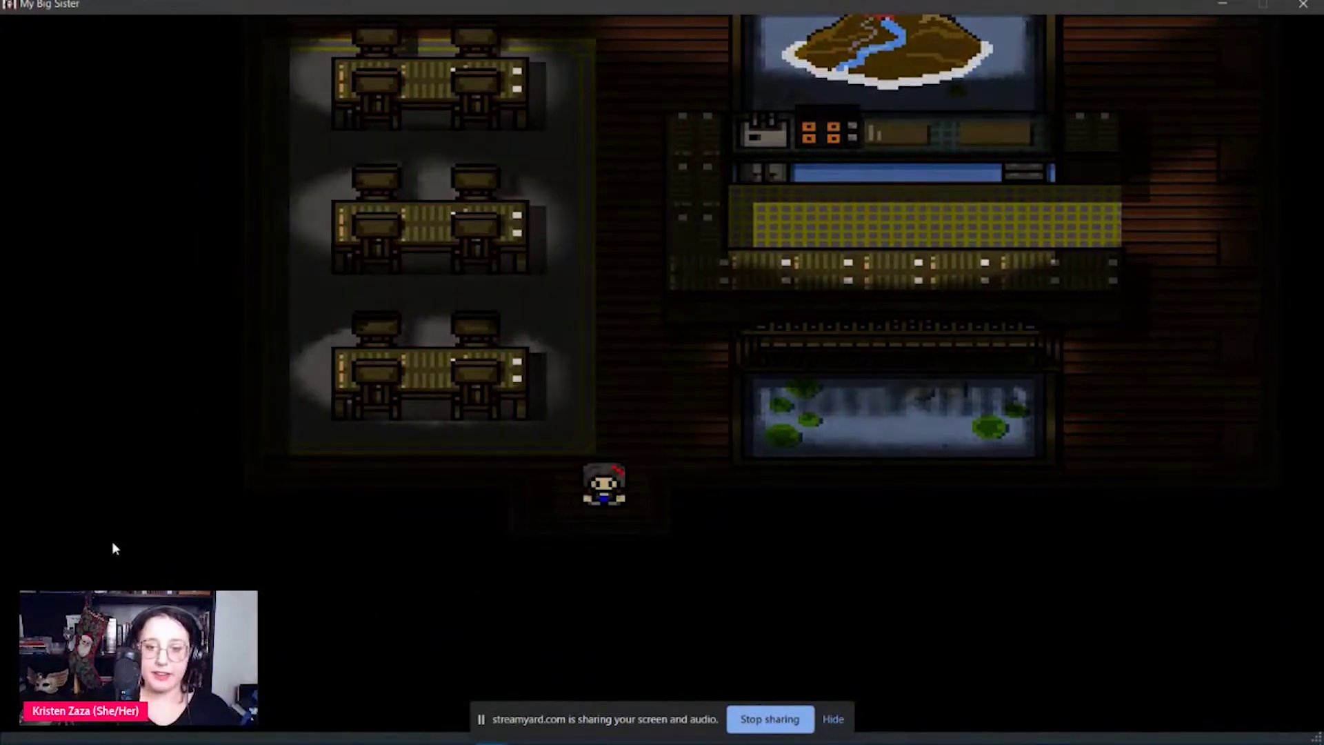
- Walk left along the hallway until Luzia faces the painted wall
key("Up")
key("Left")
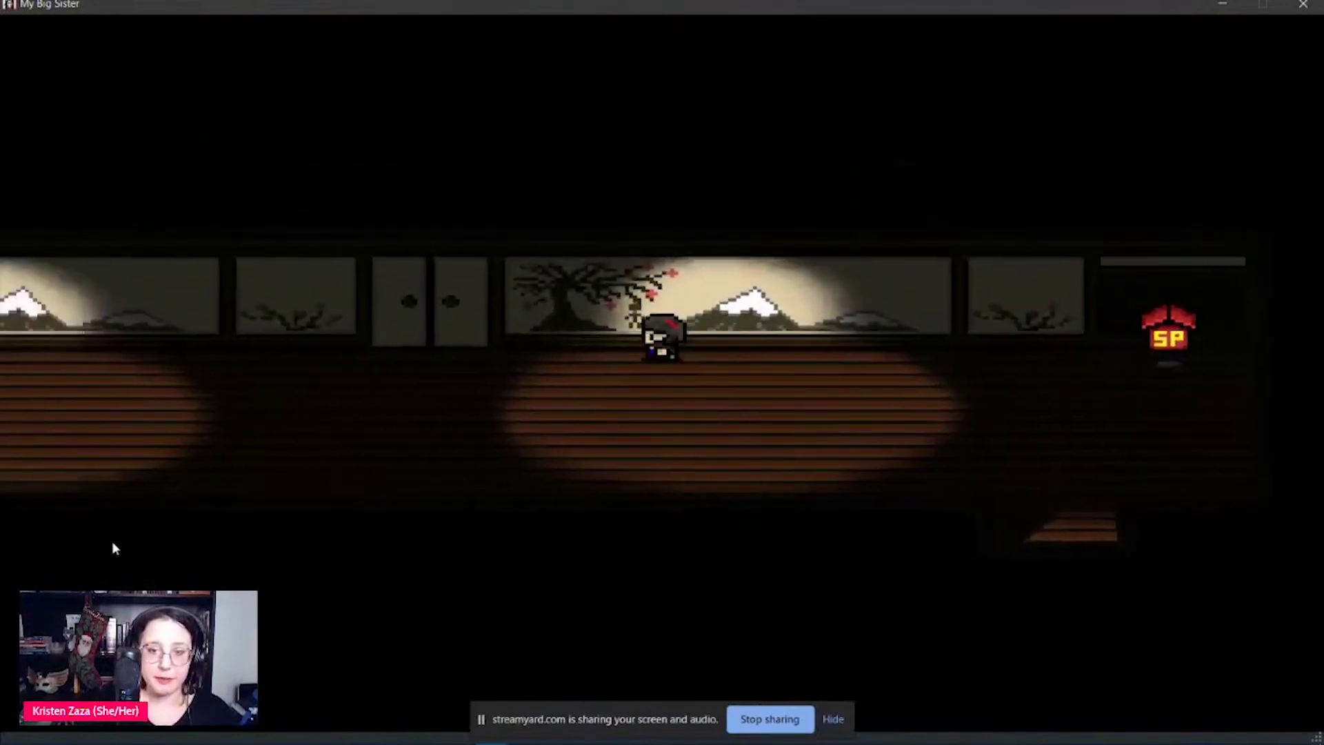
key("Left")
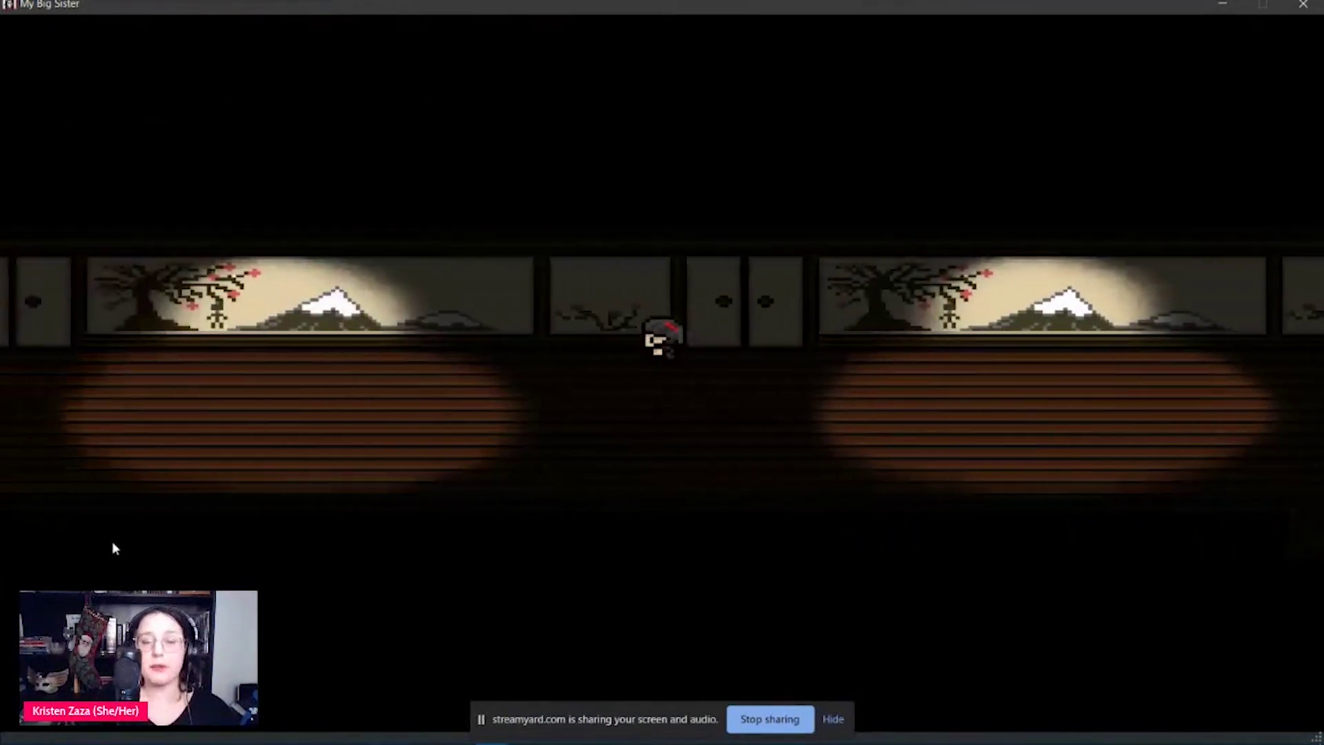
key("Left")
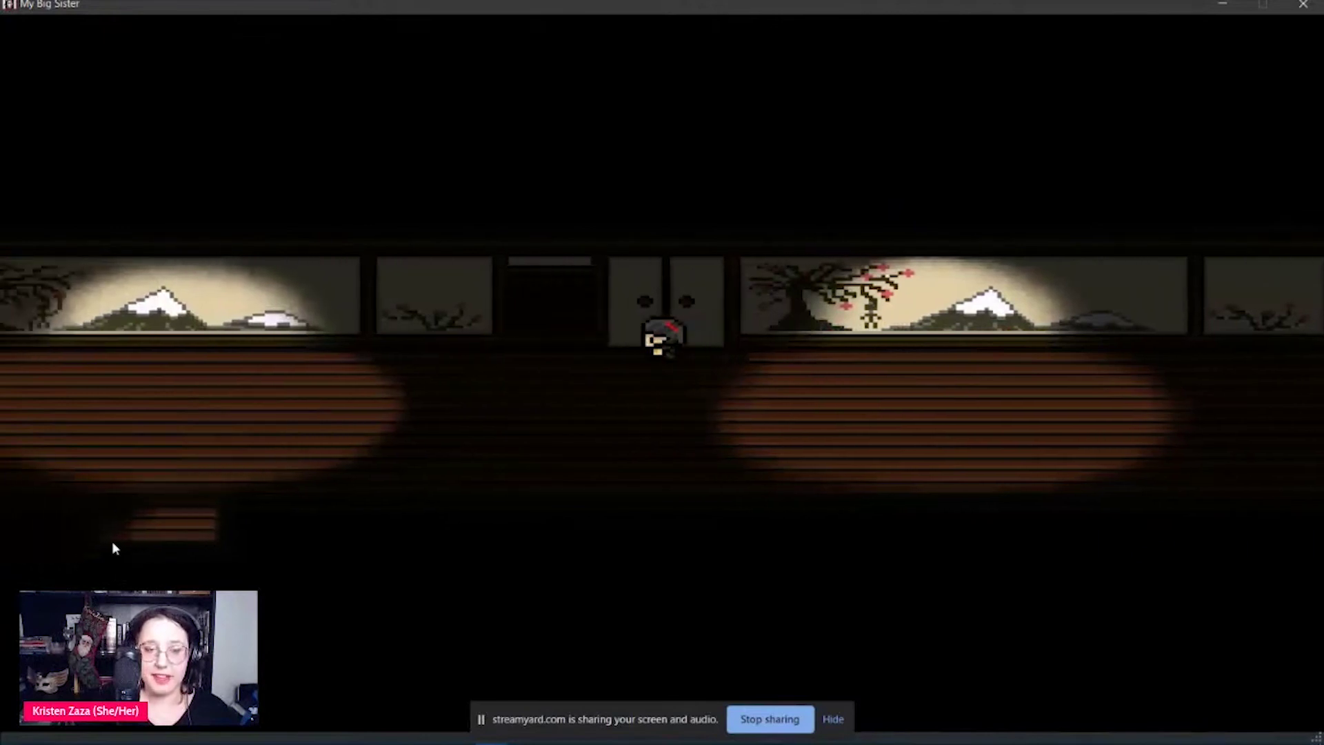
key("Left")
key("Up")
key("Left")
key("Up")
- Use the Knife from the inventory on the painted wall and get through the cutting dialogue
key("Left")
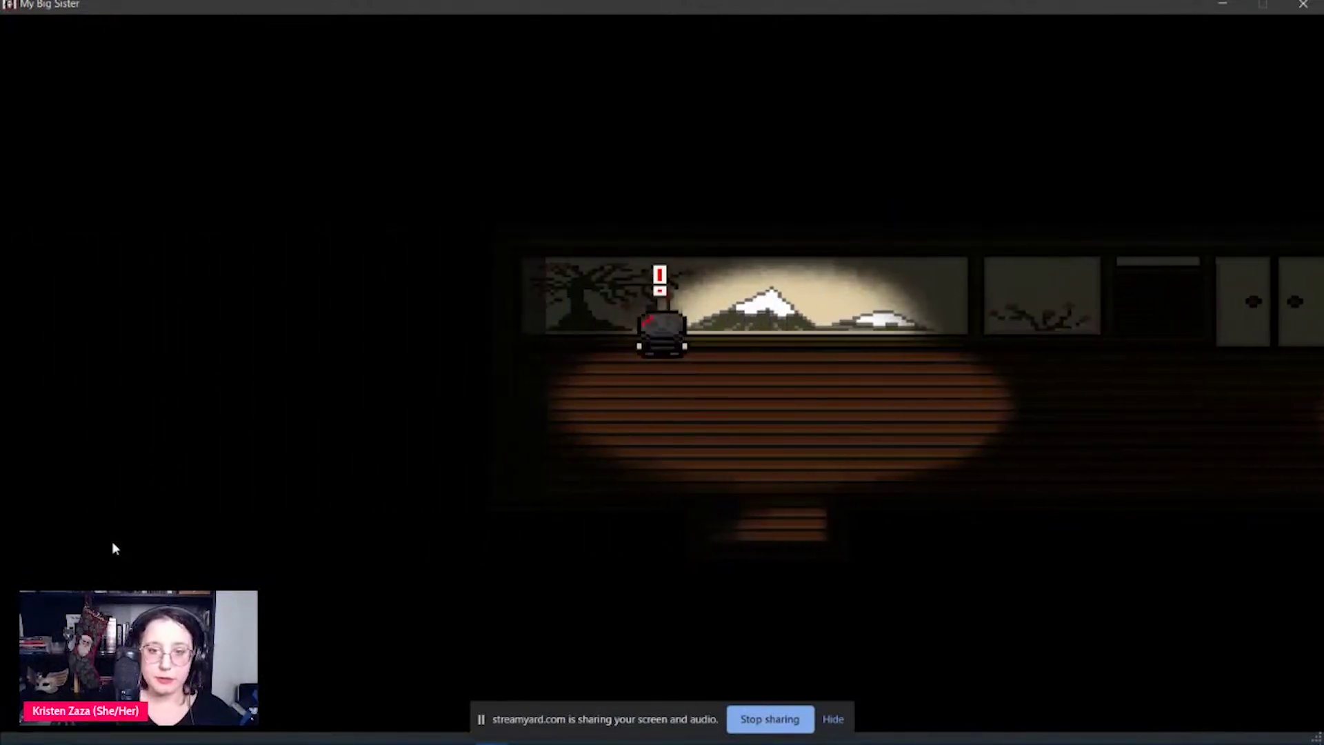
key("Escape")
key("Right")
key("Right")
key("Right")
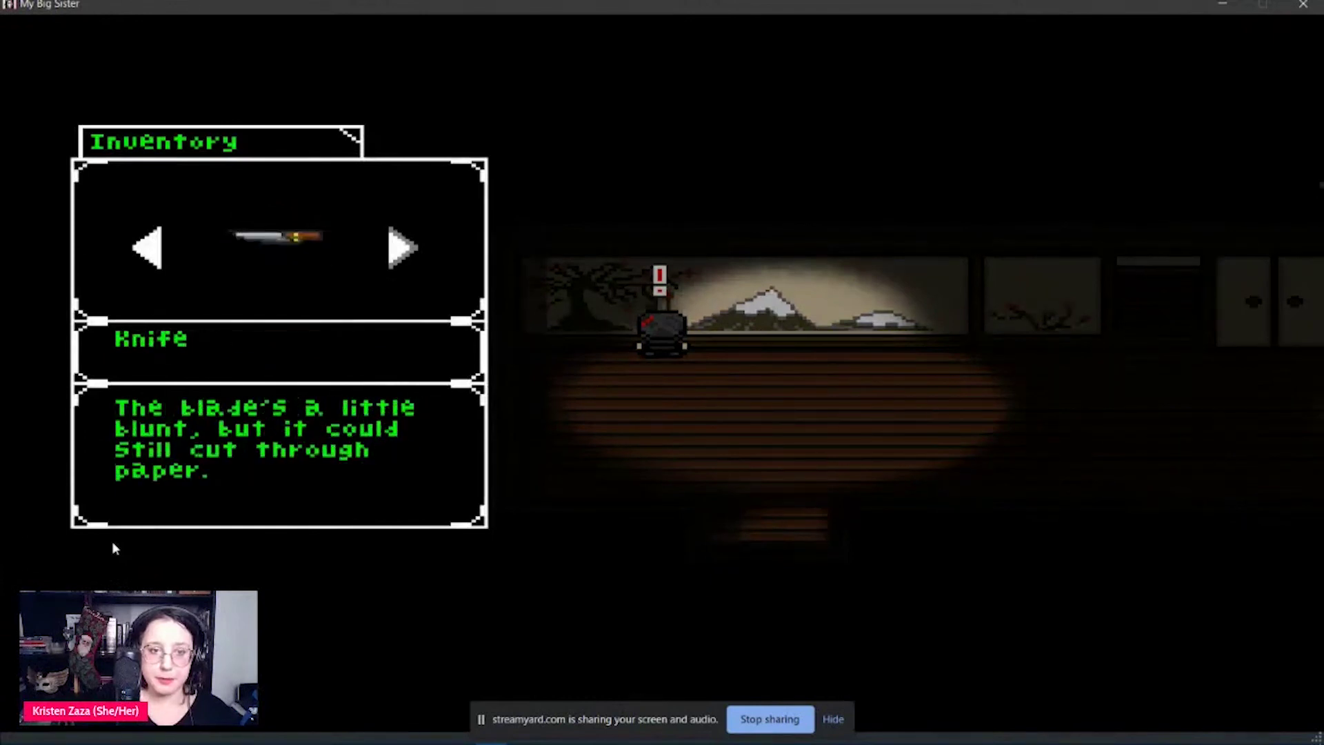
key("Return")
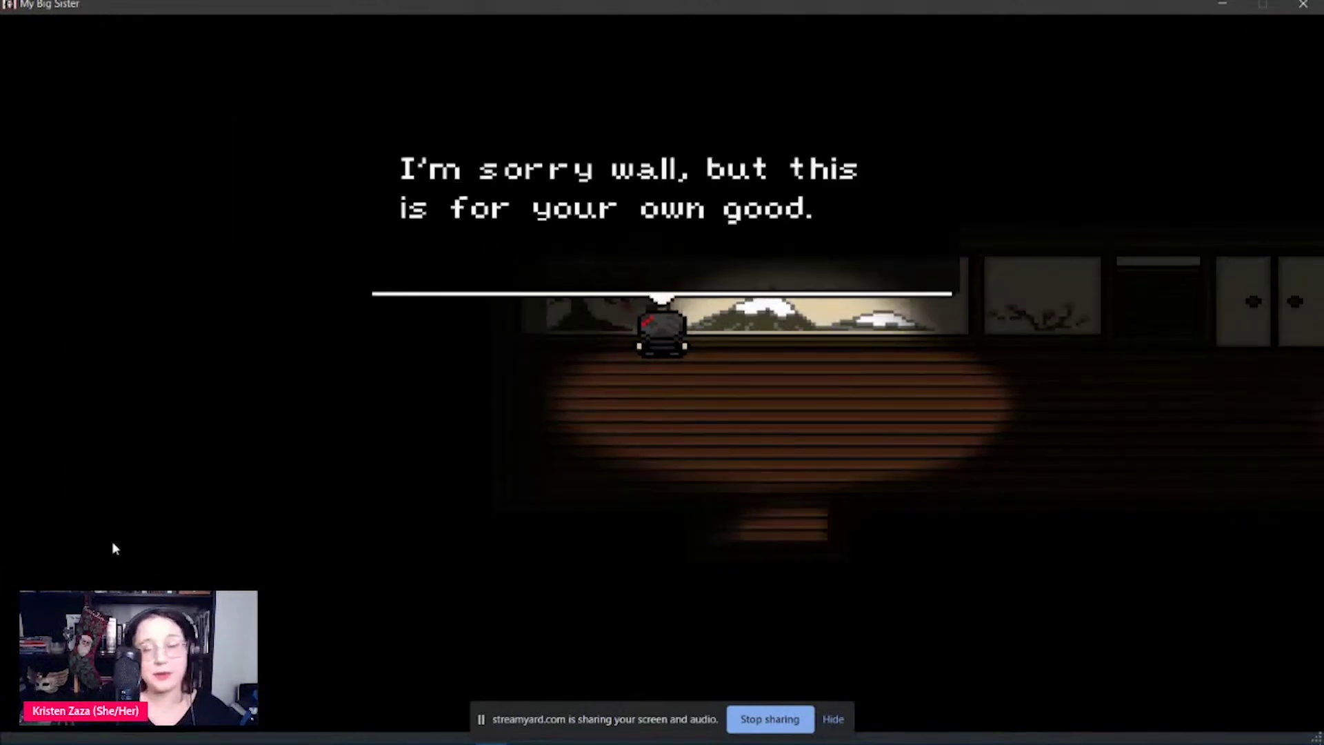
key("Return")
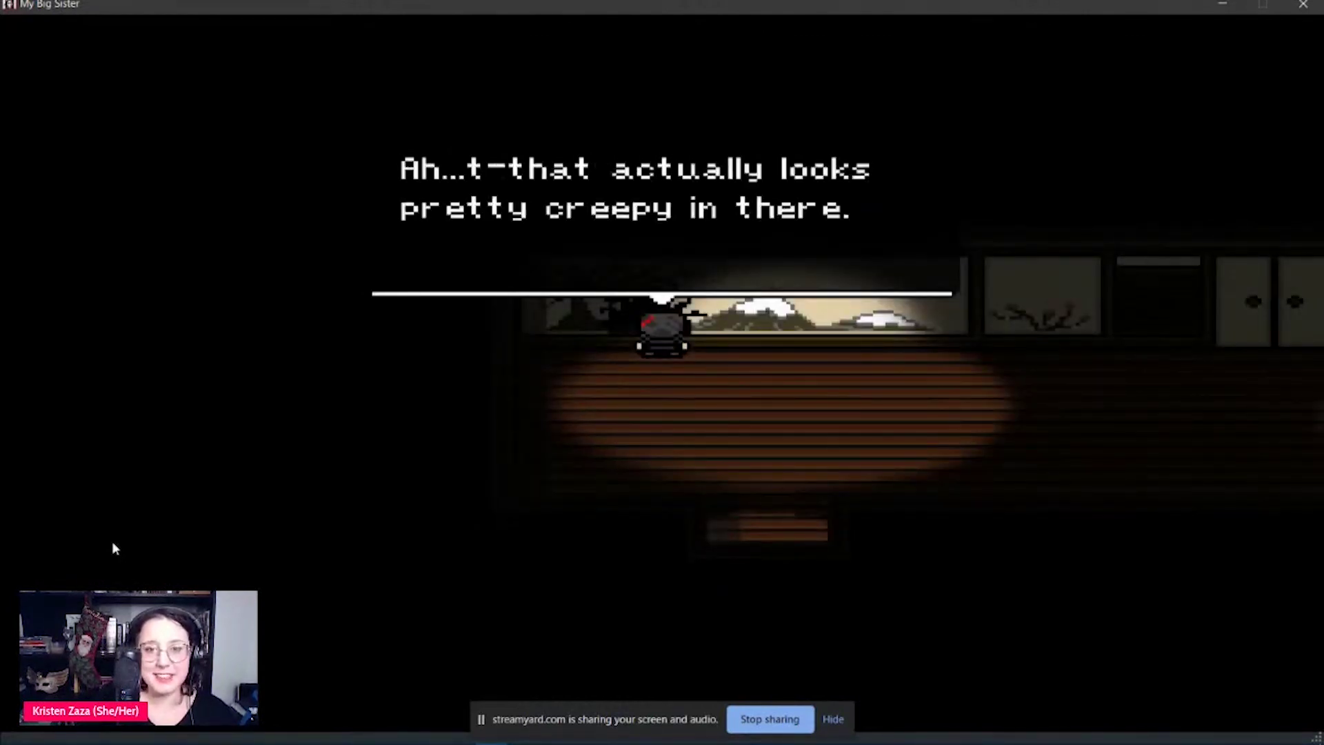
key("Return")
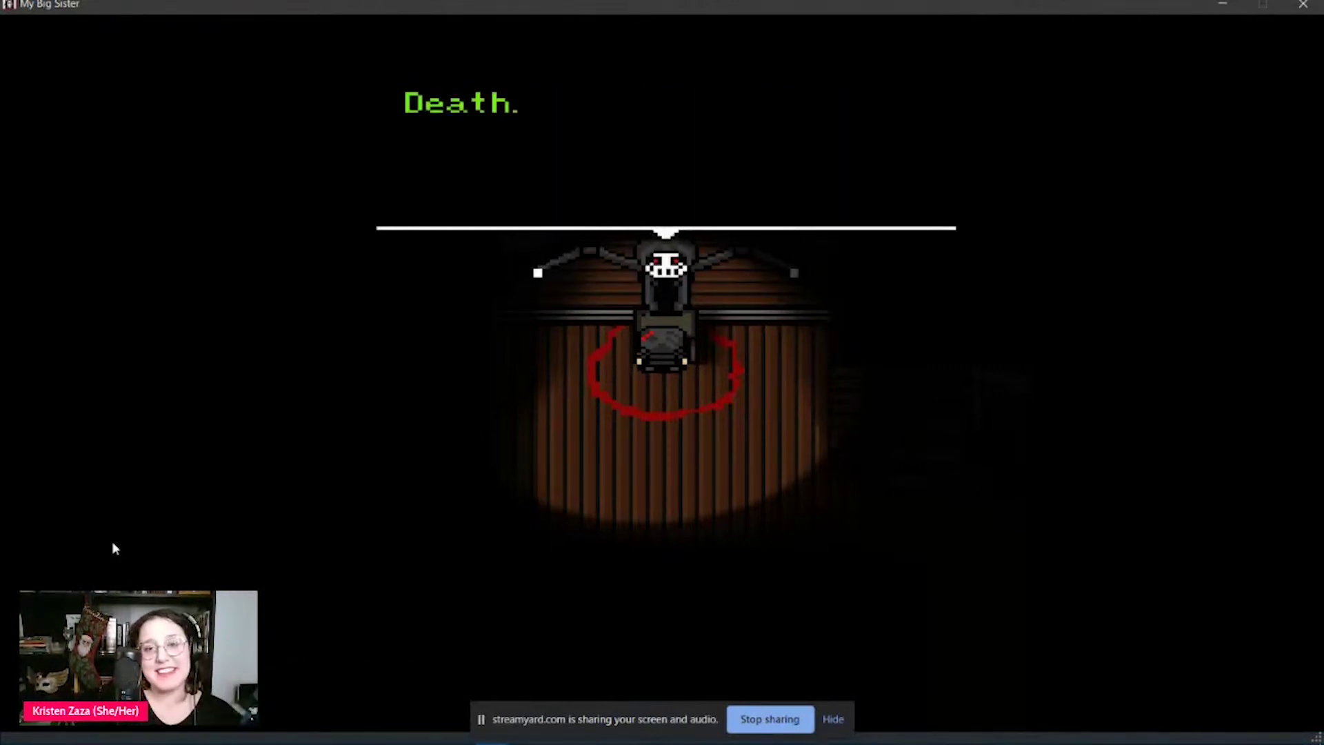
- Step away from the seated figure, pause on Game Settings, and switch to Chrome
key("Down")
key("Down")
key("Down")
key("Right")
key("Right")
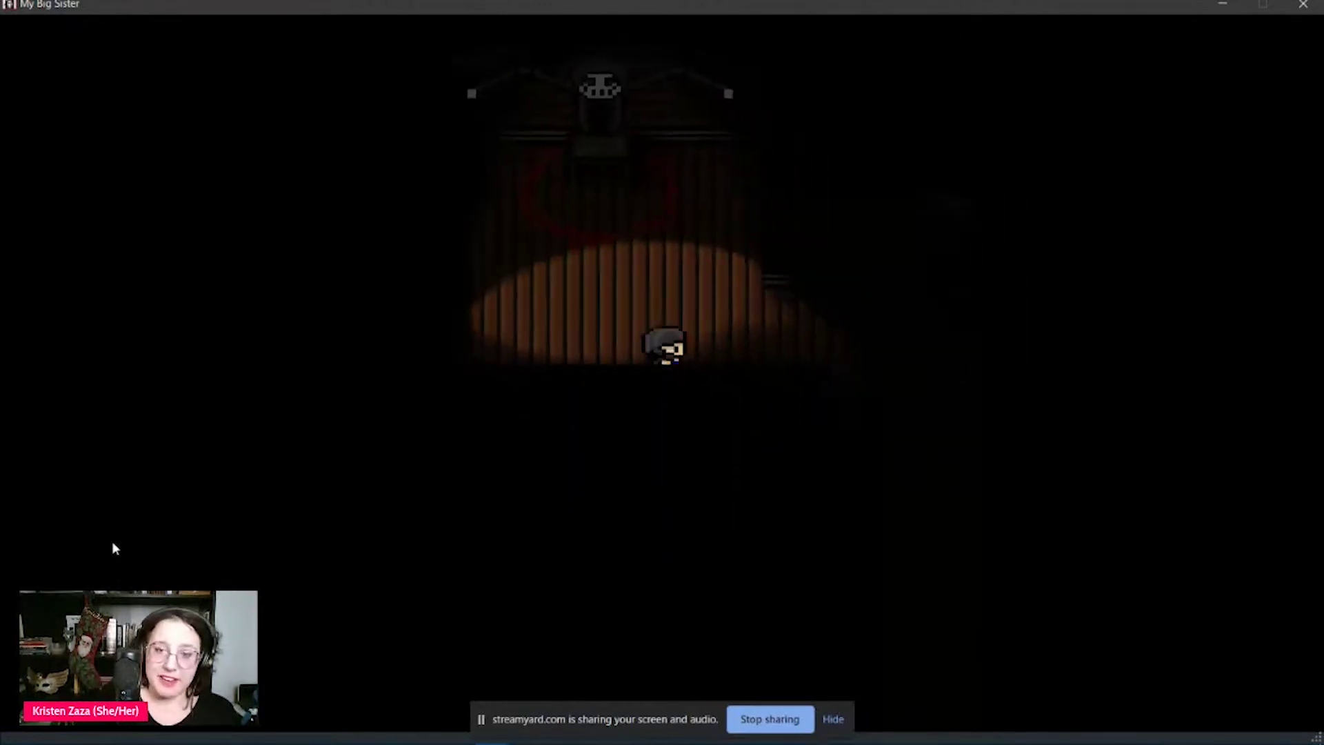
key("Up")
key("Escape")
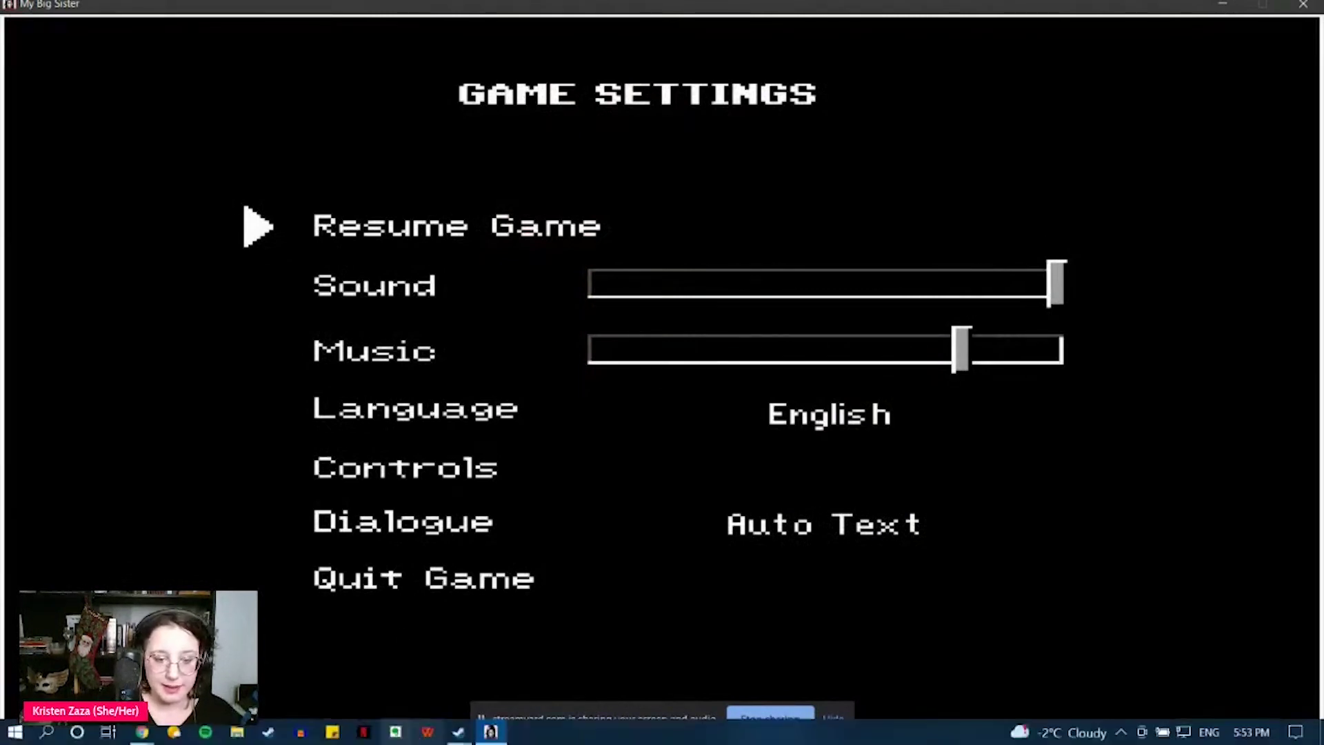
left_click(142, 732)
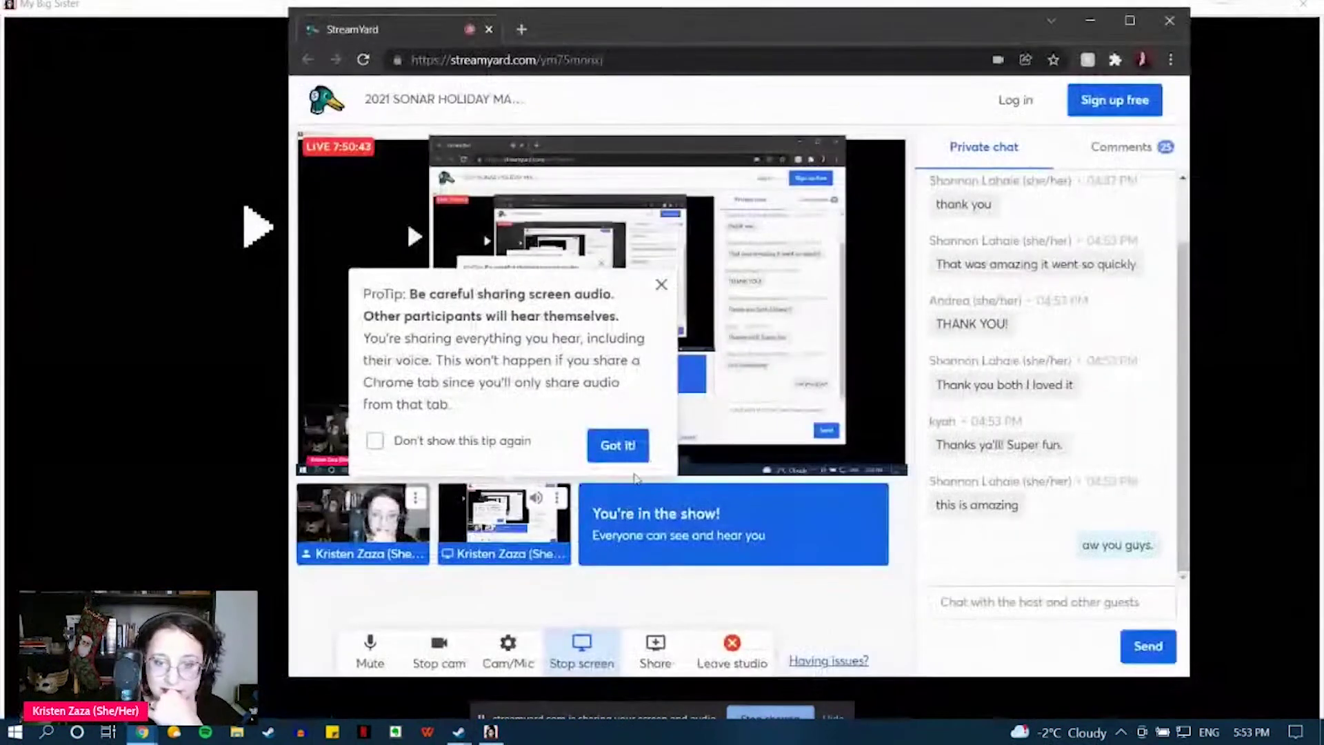